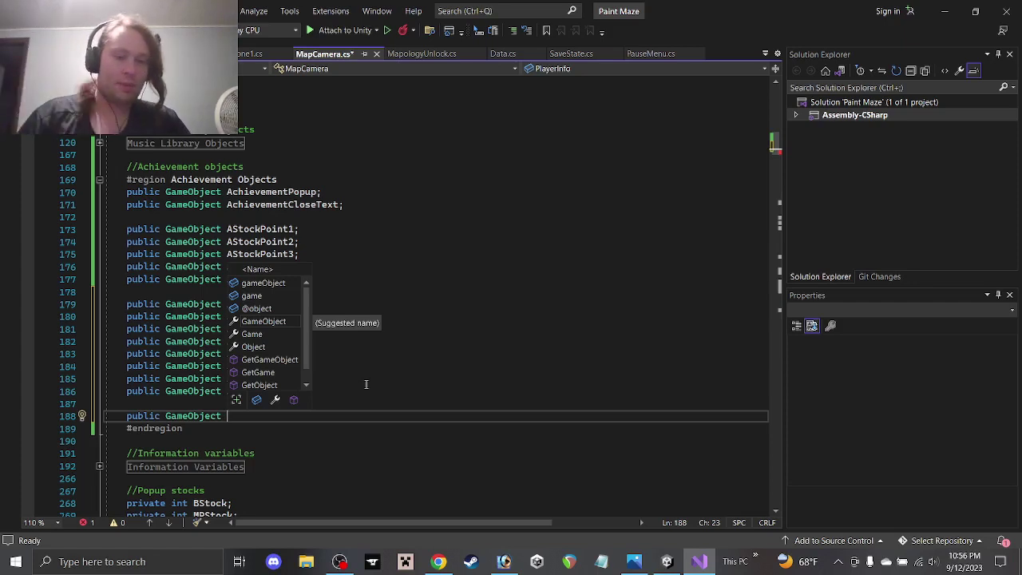
Step: Complete the unfinished public GameObject declaration at the end of the Achievement Objects region as Achievement1;
type("A")
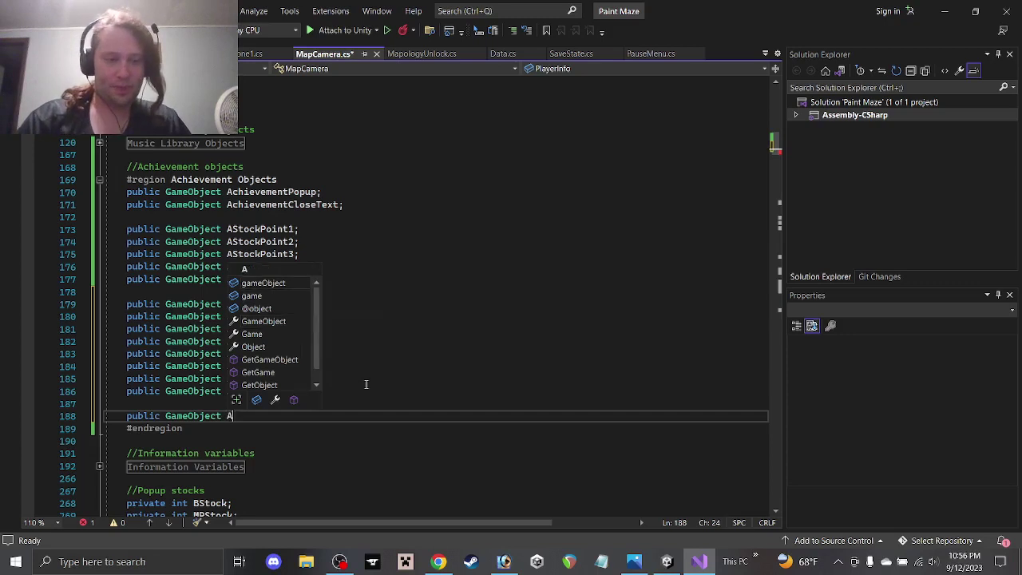
type("chievement")
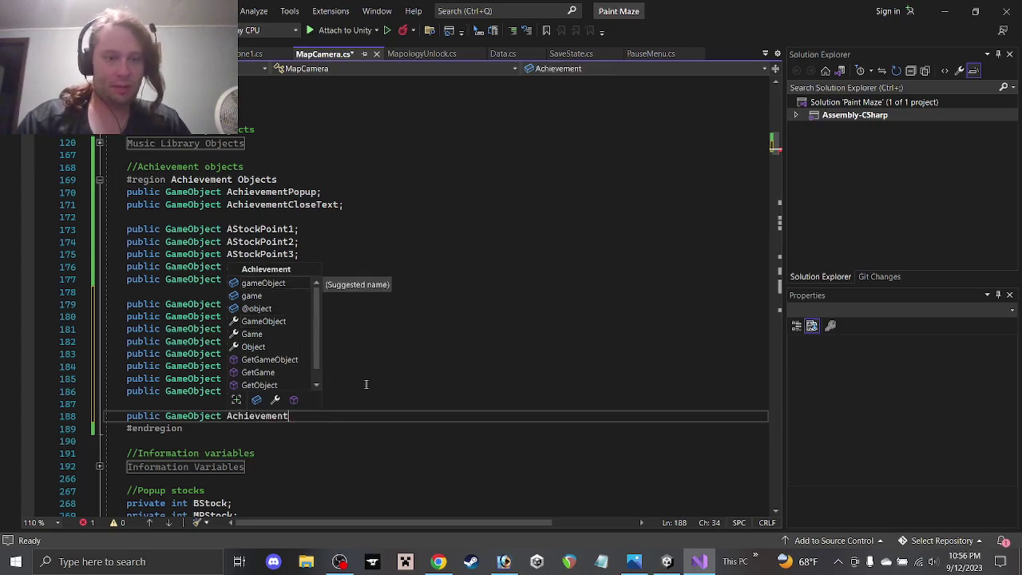
type("1;")
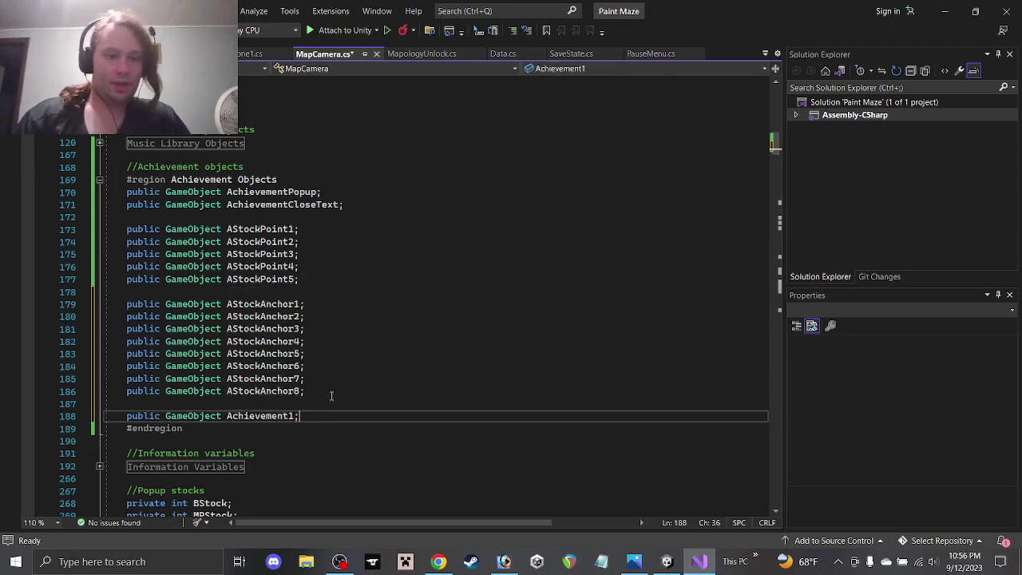
Step: Copy the Achievement1 declaration onto the line below it and remove the number from the copy's name
left_click_drag(309, 416, 35, 416)
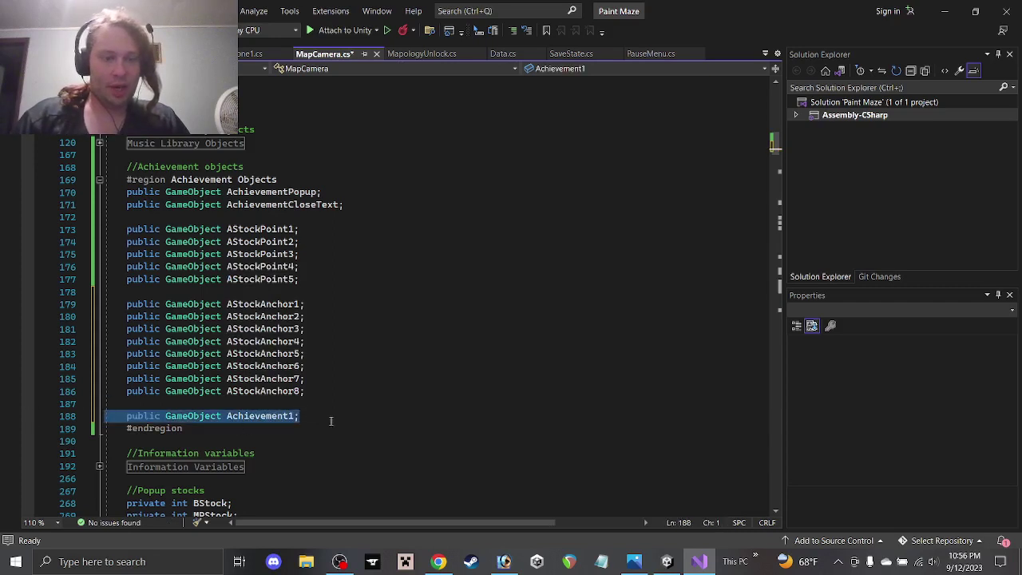
key("ctrl+c")
key("End")
key("Return")
key("ctrl+v")
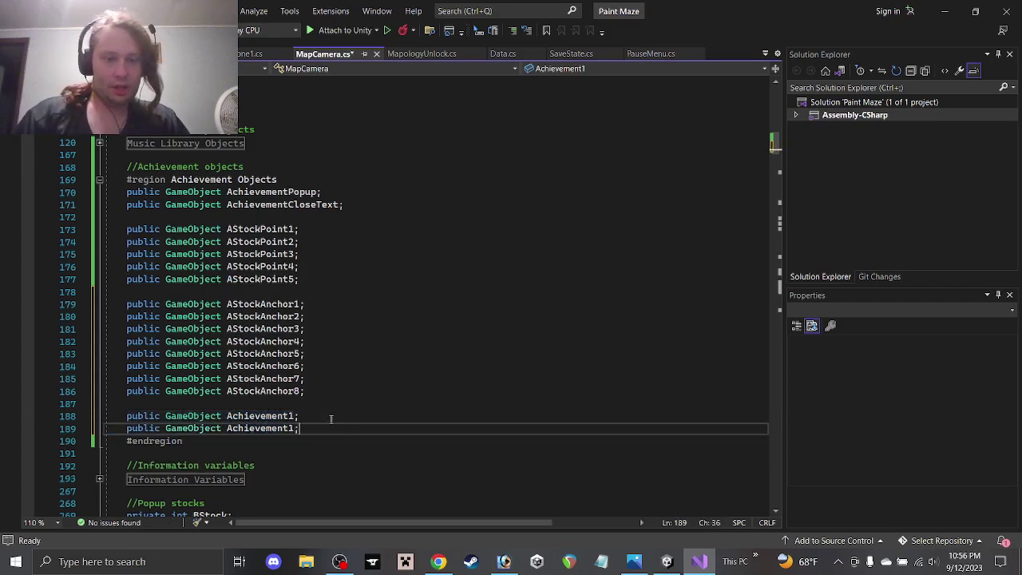
key("Left")
key("BackSpace")
left_click_drag(321, 427, 321, 415)
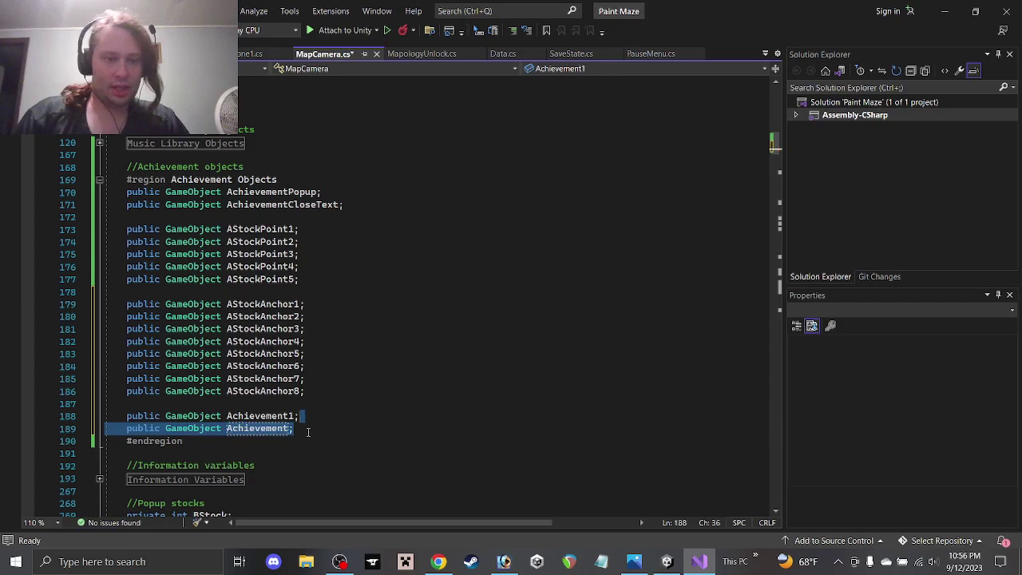
left_click(314, 431)
key("Return")
key("ctrl+v")
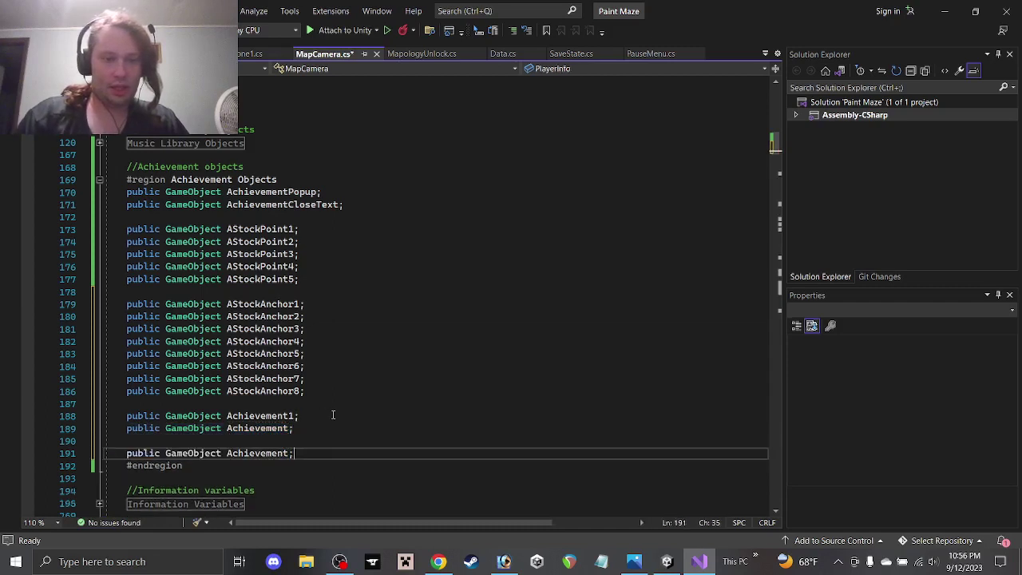
key("ctrl+z")
key("ctrl+z")
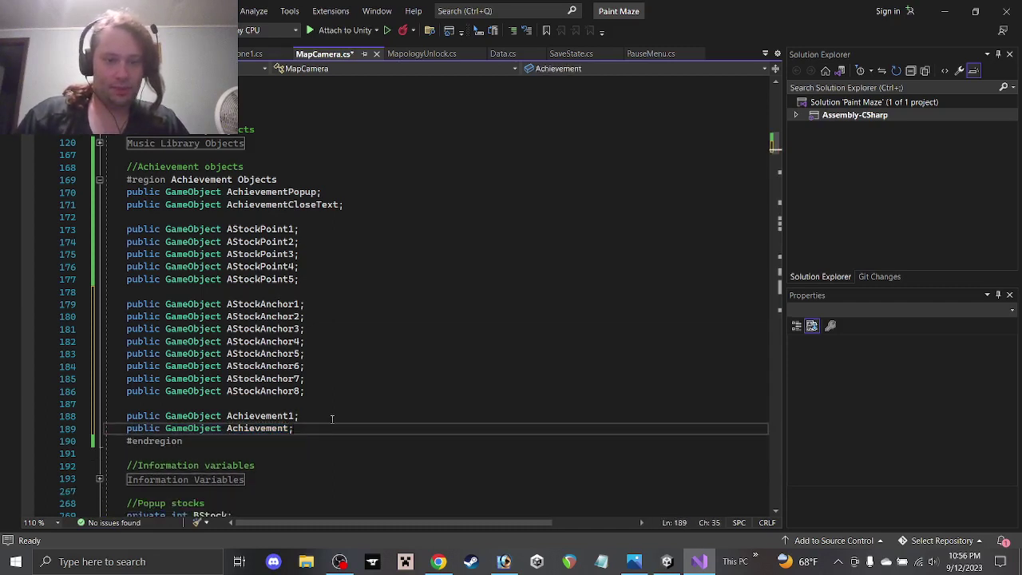
Step: Duplicate the unnumbered Achievement declaration eight times below itself
key("ctrl+d")
key("ctrl+d")
key("ctrl+d")
key("ctrl+d")
key("ctrl+d")
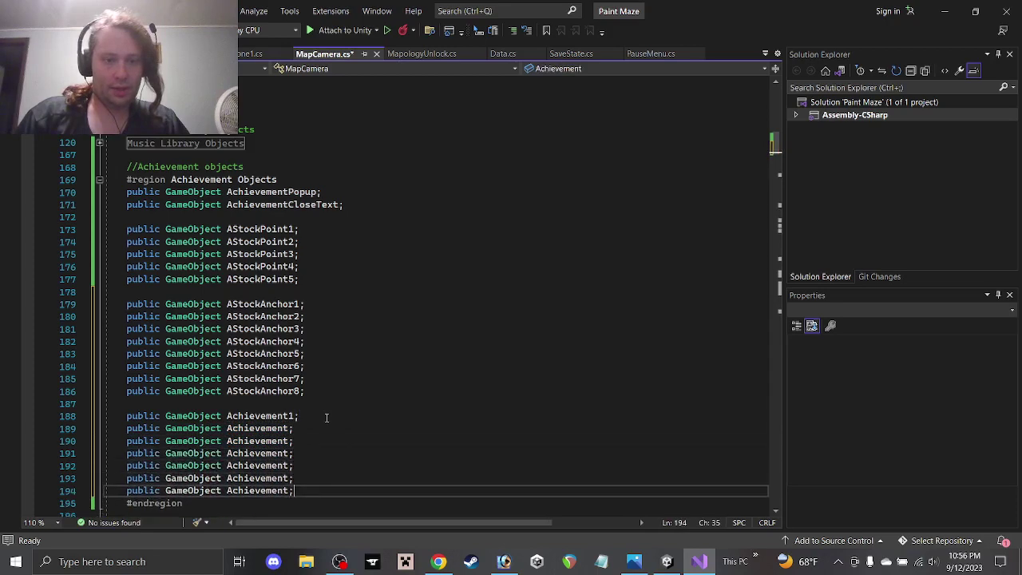
key("ctrl+d")
key("ctrl+d")
key("ctrl+d")
Step: Number the nine unnumbered Achievement declarations in sequence from Achievement2 to Achievement10
left_click(294, 410)
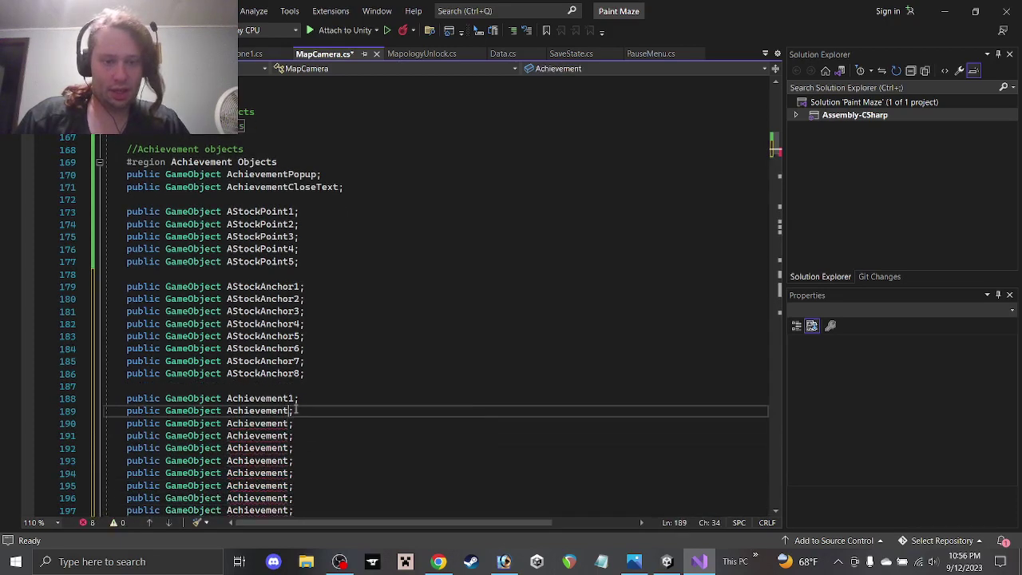
type("2")
key("Down")
key("Left")
type("3")
key("Down")
key("Left")
type("4")
key("Down")
key("Left")
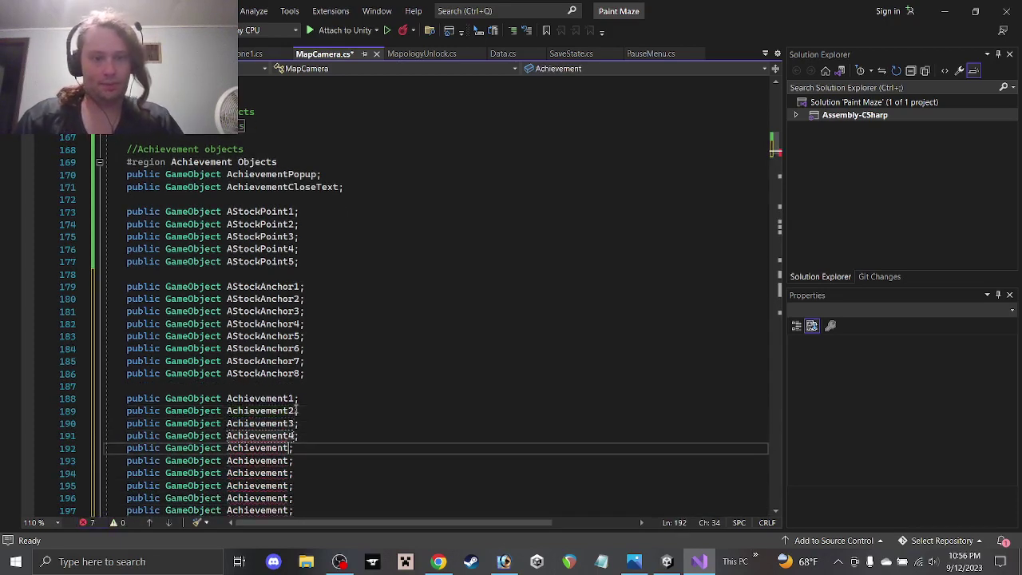
type("5")
key("Down")
key("Left")
type("6")
key("Down")
key("Left")
type("7")
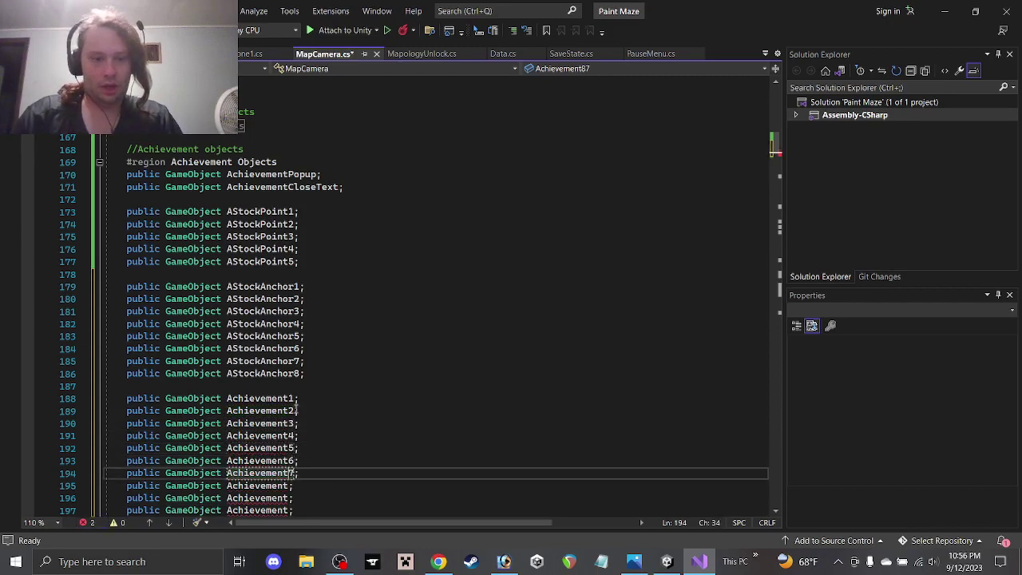
key("Down")
key("Left")
type("8")
key("Down")
key("Left")
type("9")
key("Down")
key("Left")
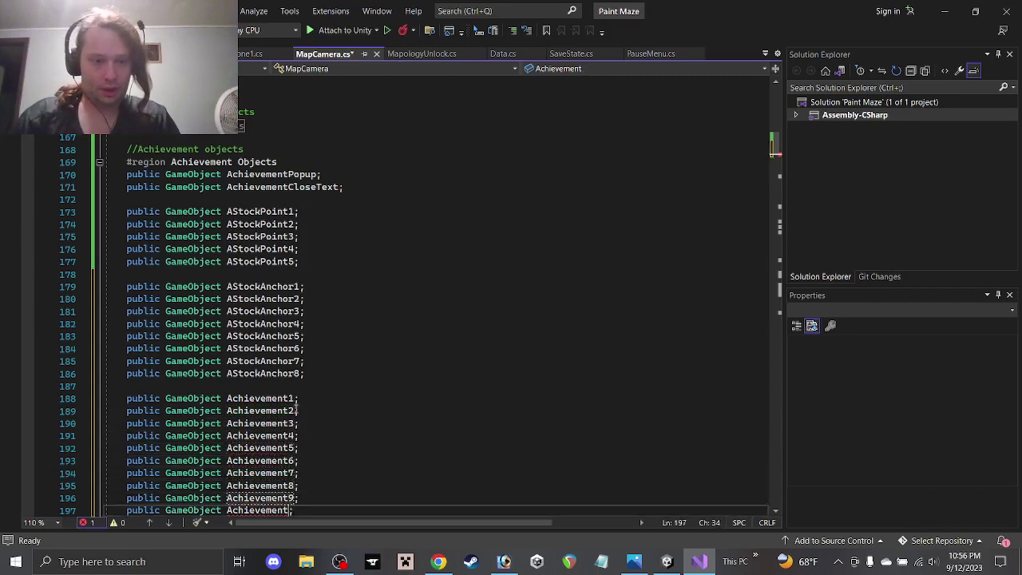
type("1")
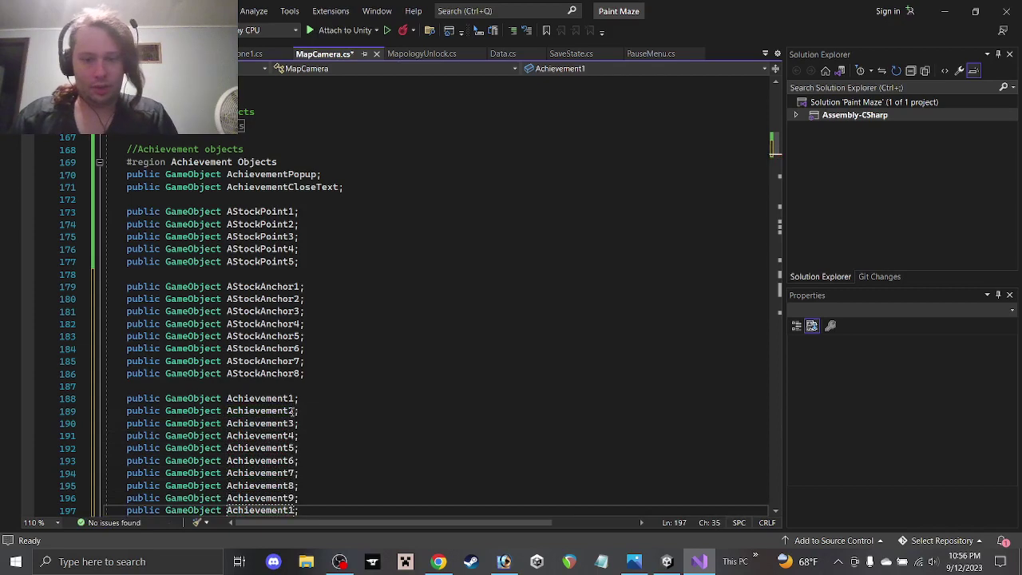
type("0")
Step: Add seven copies of the Achievement1 declaration directly below Achievement10
scroll(286, 406, "down", 2)
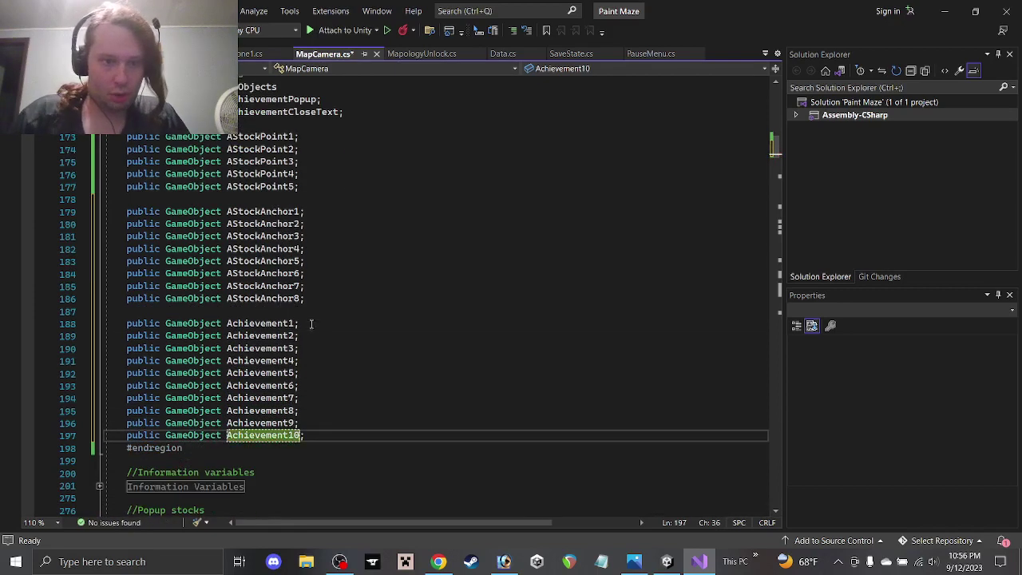
left_click_drag(310, 323, 310, 313)
left_click(328, 436)
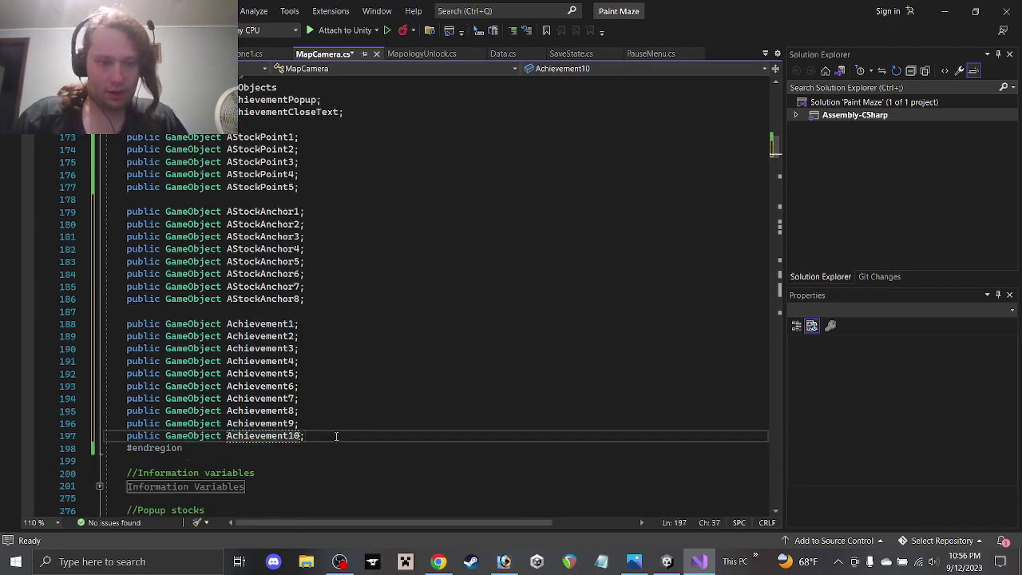
key("ctrl+v")
key("ctrl+v")
key("ctrl+v")
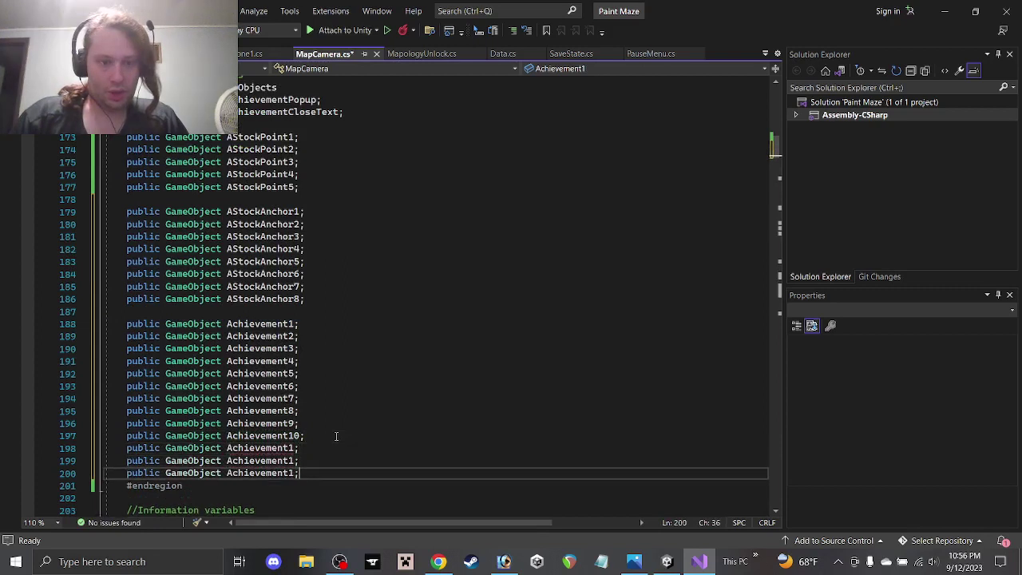
key("ctrl+v")
key("ctrl+v")
key("ctrl+v")
key("ctrl+v")
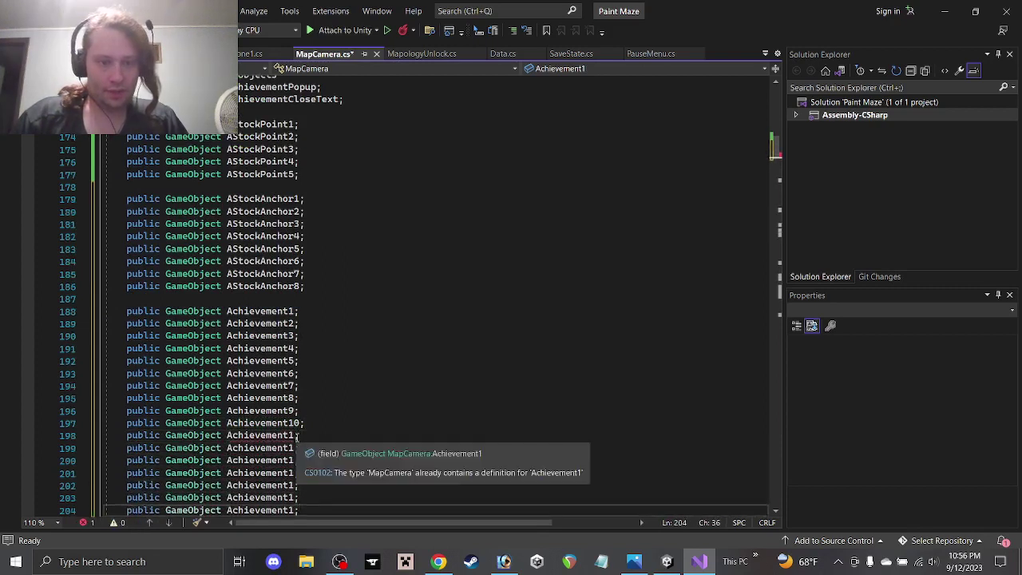
Step: Rename the first six new copies Achievement12 through Achievement17 and the last one Achievement11
left_click(298, 435)
type("2")
key("Down")
type("3")
key("Down")
type("4")
key("Down")
type("5")
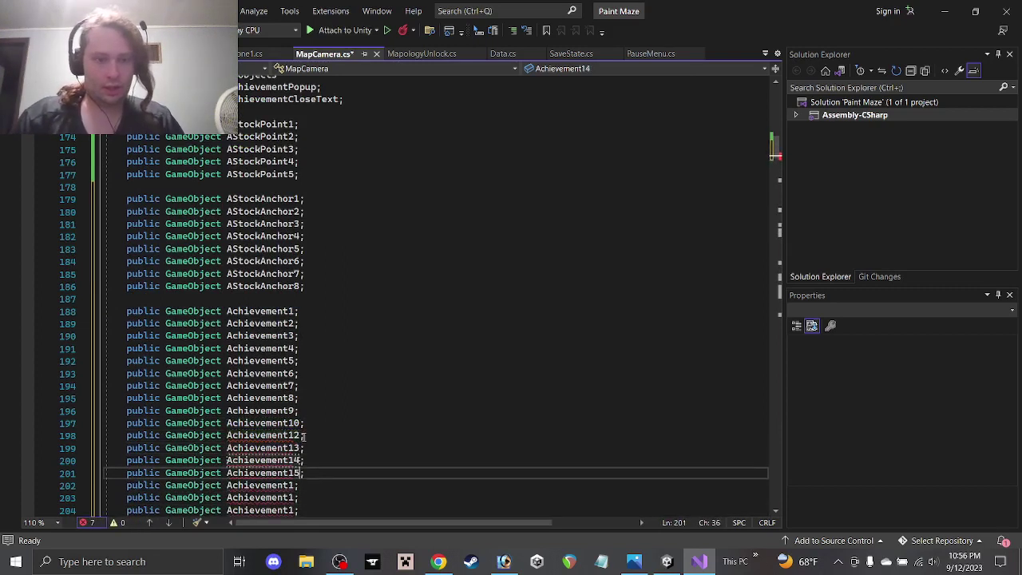
key("Down")
type("6")
key("Down")
type("7")
scroll(311, 447, "down", 1)
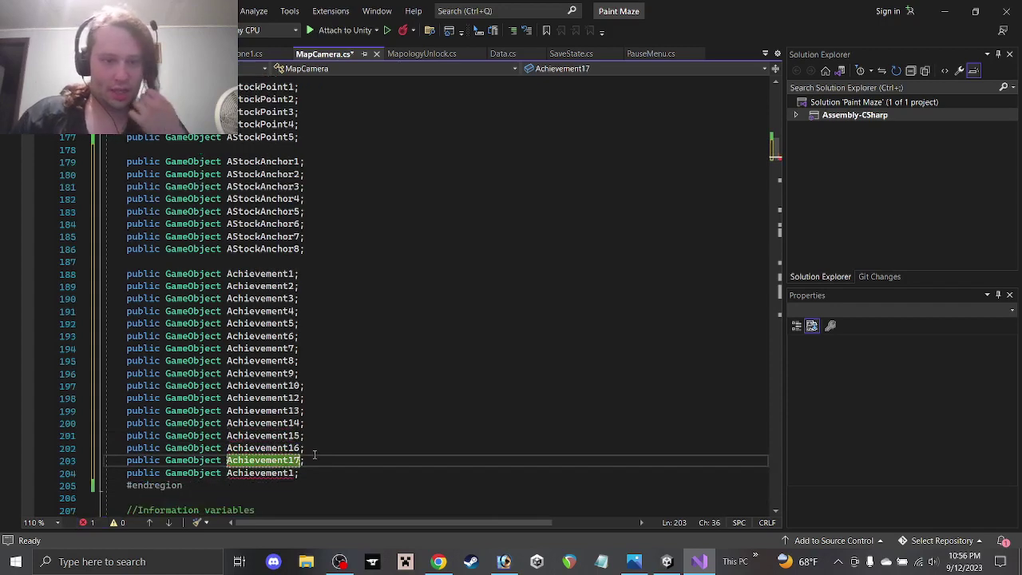
key("Down")
type("1")
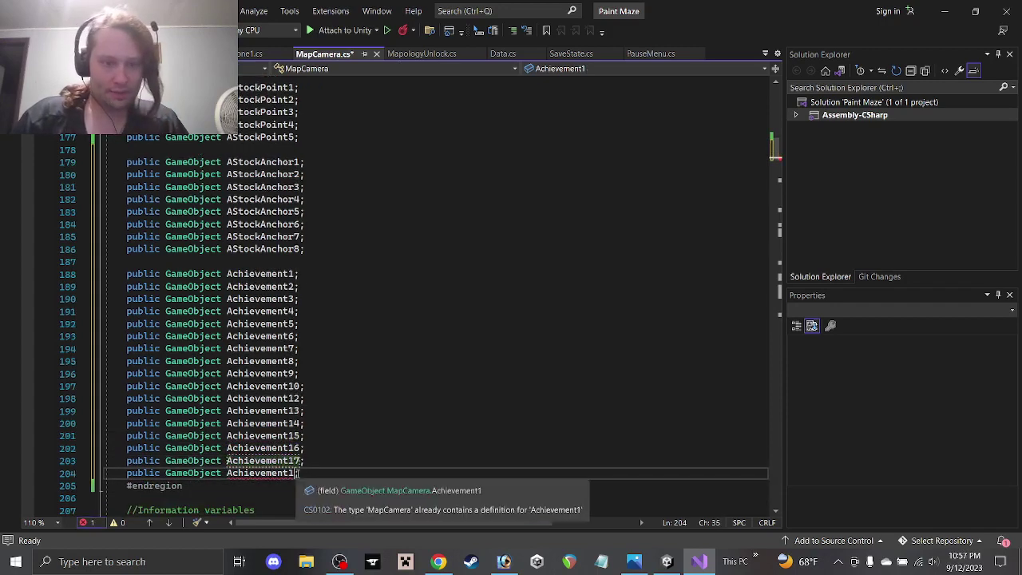
Step: Move the Achievement11 declaration up to directly below Achievement10 and save the script
left_click_drag(305, 473, 64, 473)
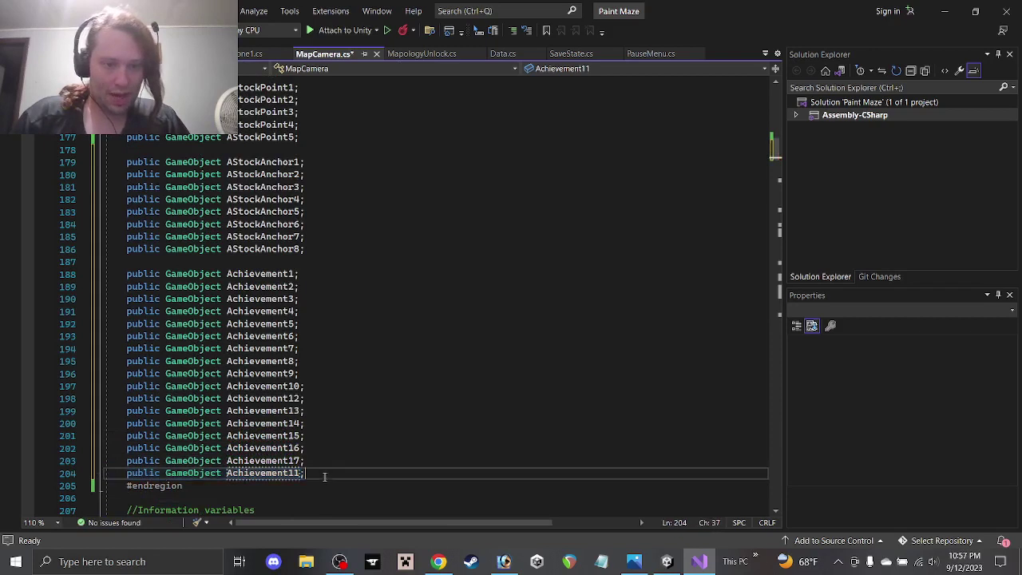
key("shift+Left")
key("alt+Up")
key("alt+Up")
key("alt+Up")
key("alt+Up")
key("alt+Up")
key("alt+Up")
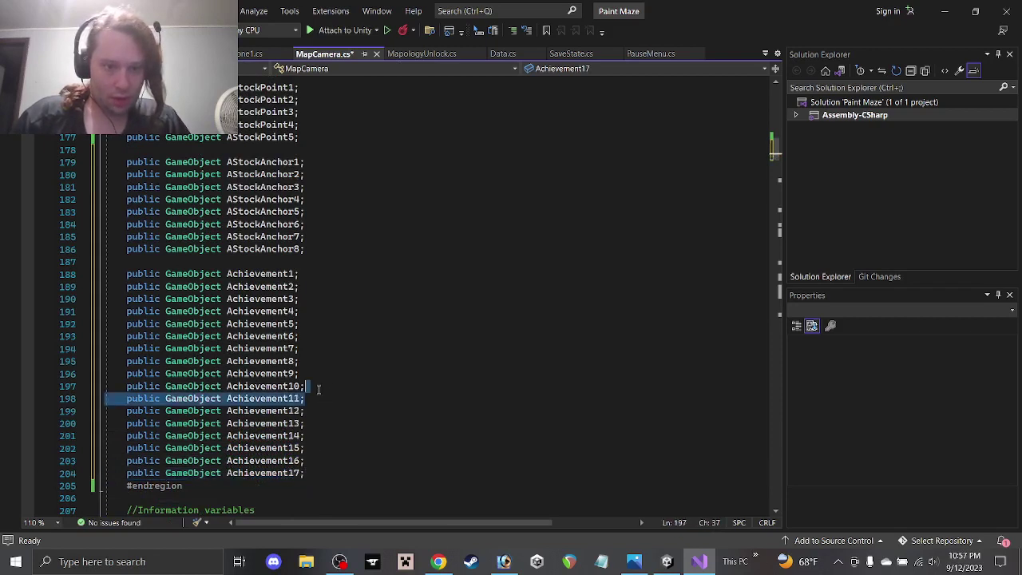
left_click(327, 476)
key("ctrl+s")
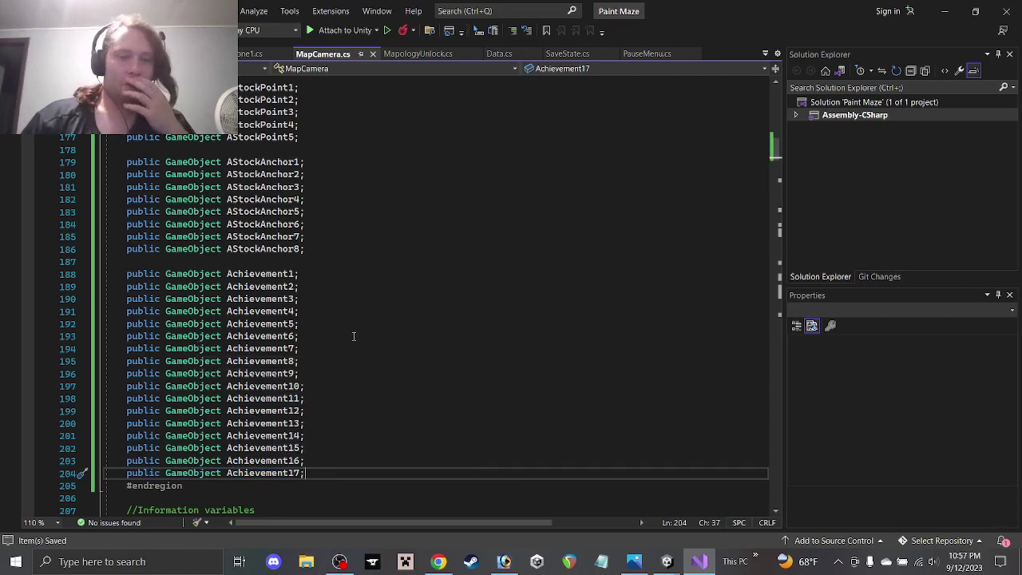
scroll(312, 337, "up", 3)
scroll(313, 337, "up", 6)
scroll(303, 337, "down", 8)
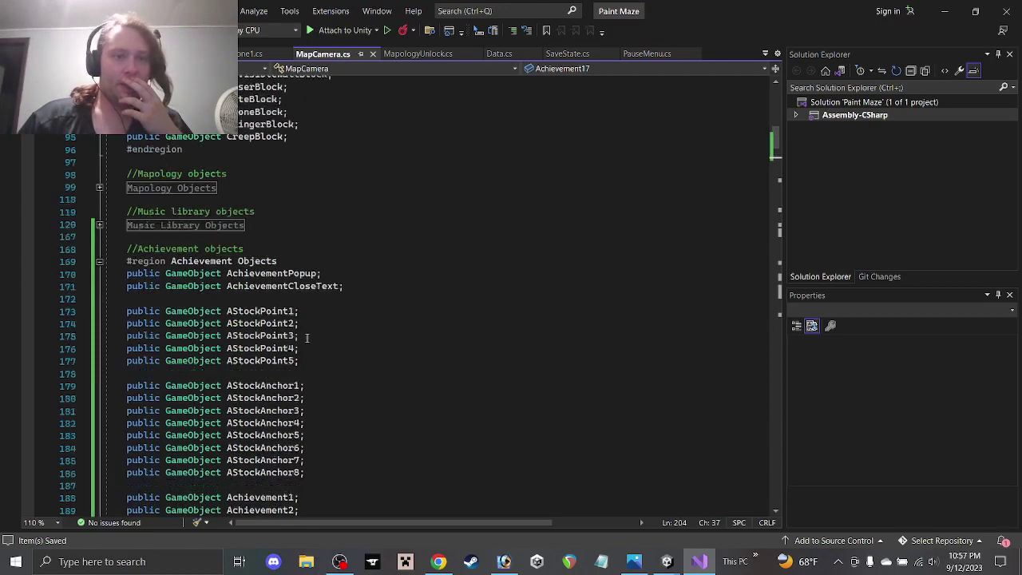
scroll(296, 336, "down", 3)
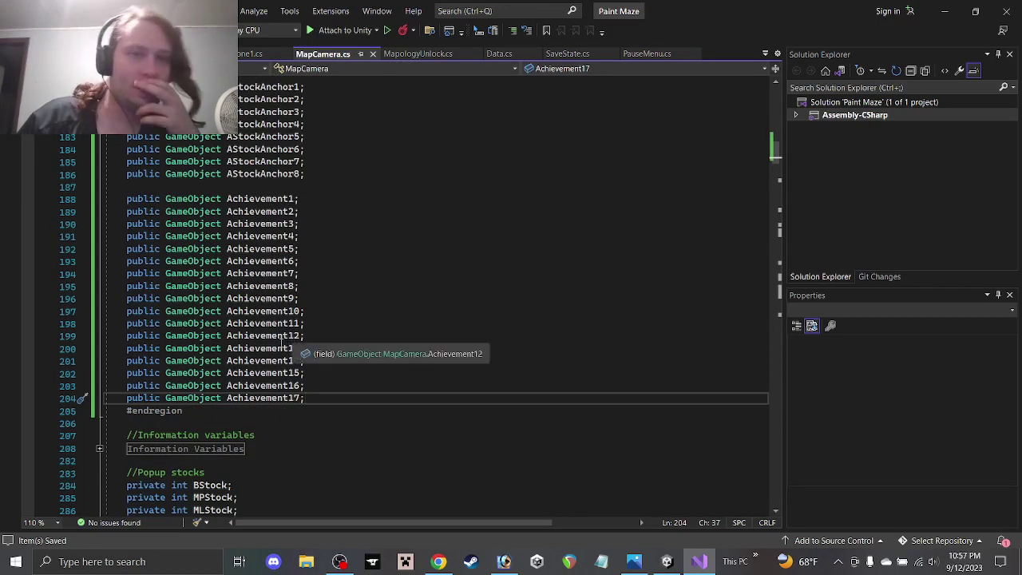
scroll(418, 338, "down", 3)
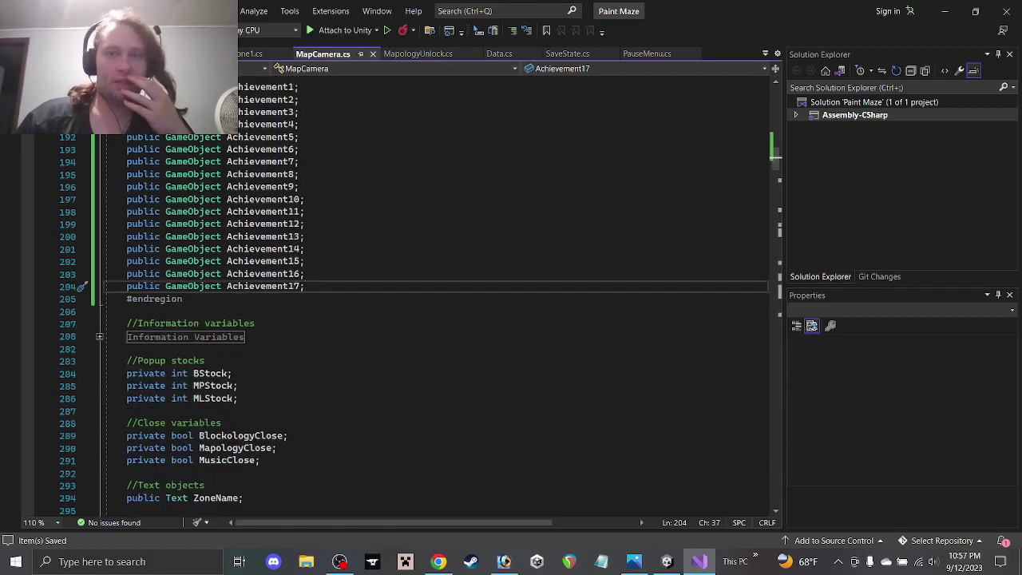
Step: Switch to Unity and duplicate the Blockology Pop Up object found under Follower's Main Camera
left_click(944, 11)
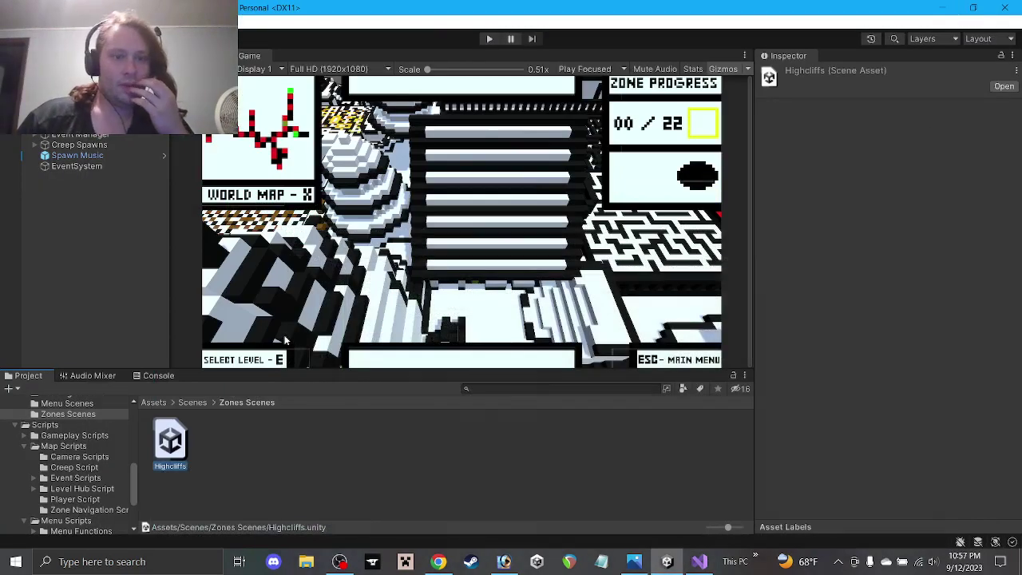
scroll(94, 435, "up", 2)
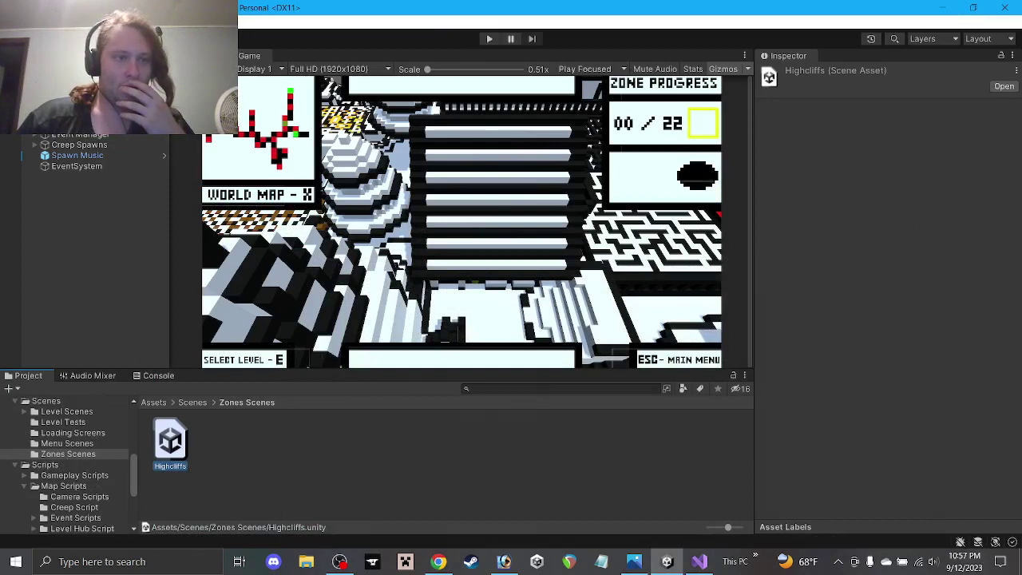
scroll(42, 149, "up", 1)
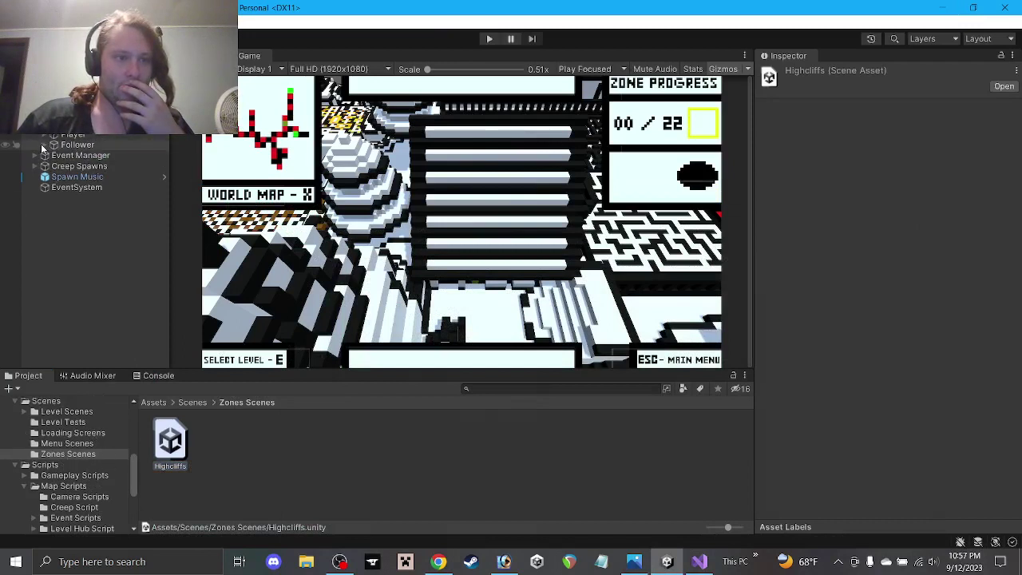
left_click(44, 145)
left_click(54, 156)
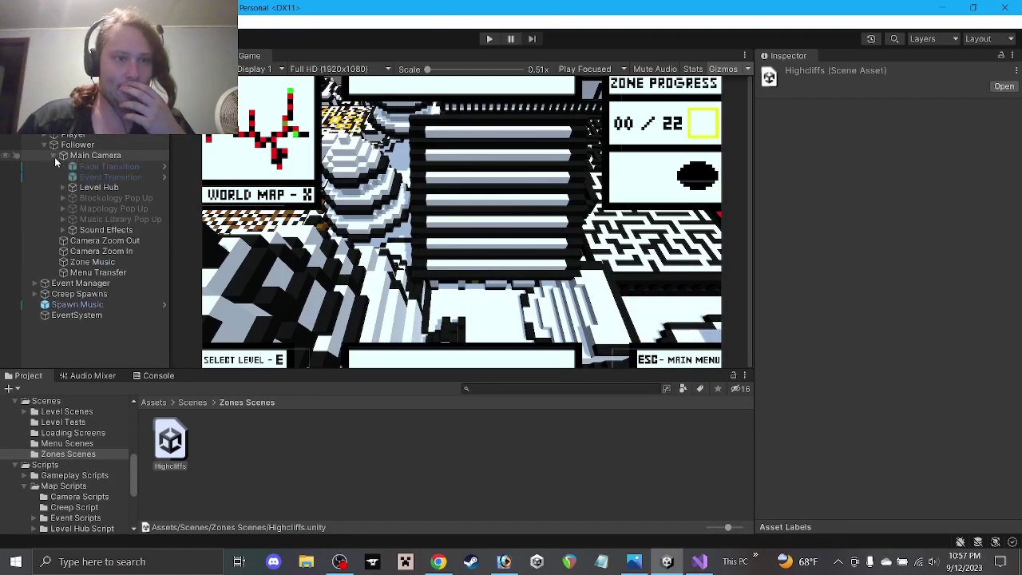
left_click(104, 199)
key("ctrl+d")
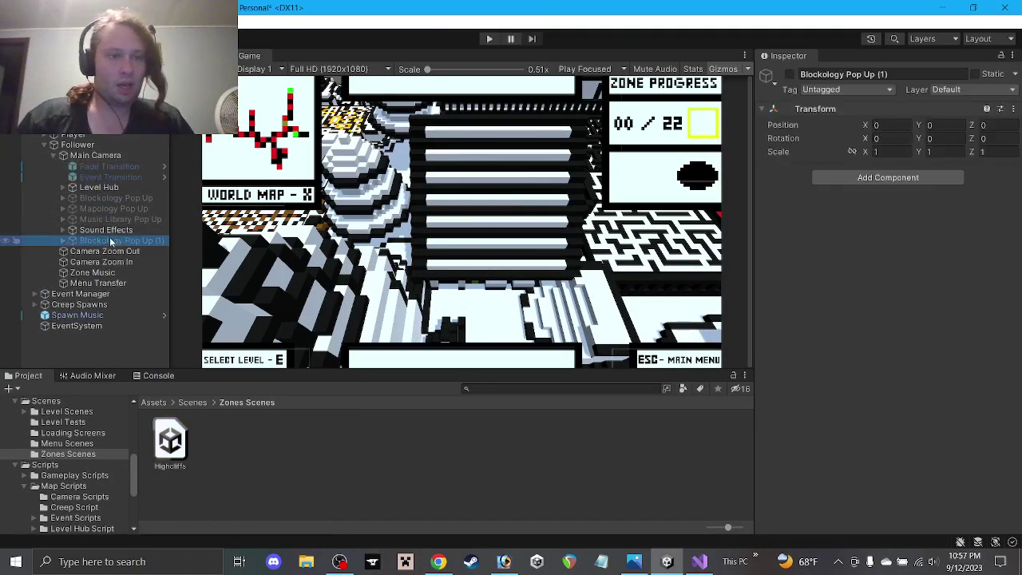
Step: Rename the duplicated Blockology Pop Up (1) object Achievement Pop Up
left_click(808, 74)
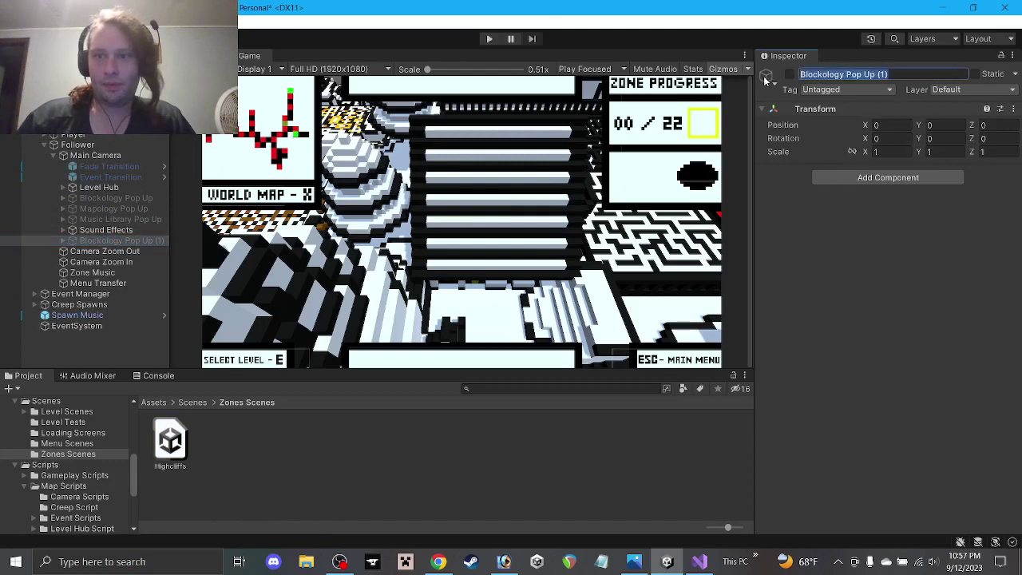
key("Home")
key("ctrl+shift+Right")
type("A")
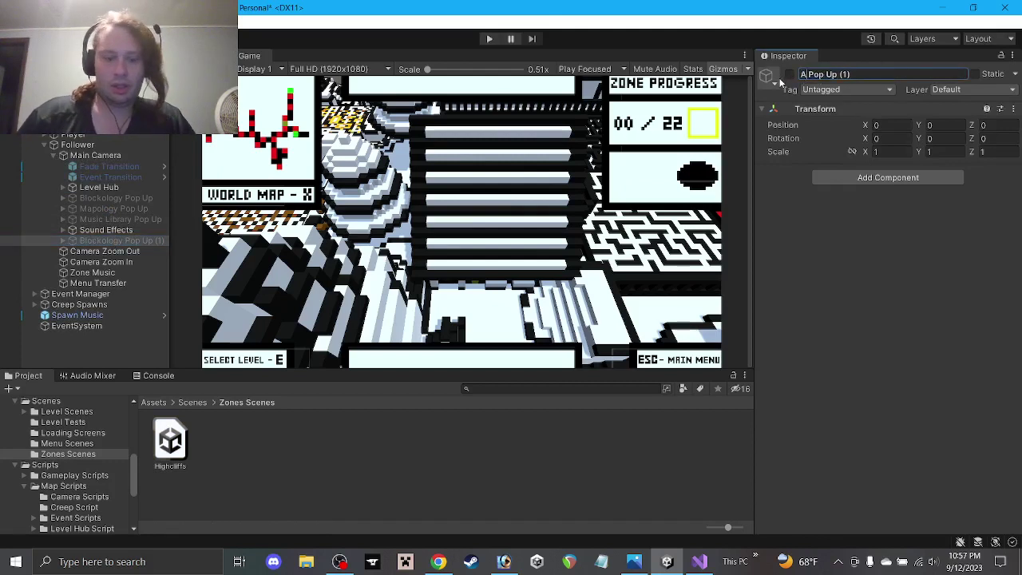
type("chievement")
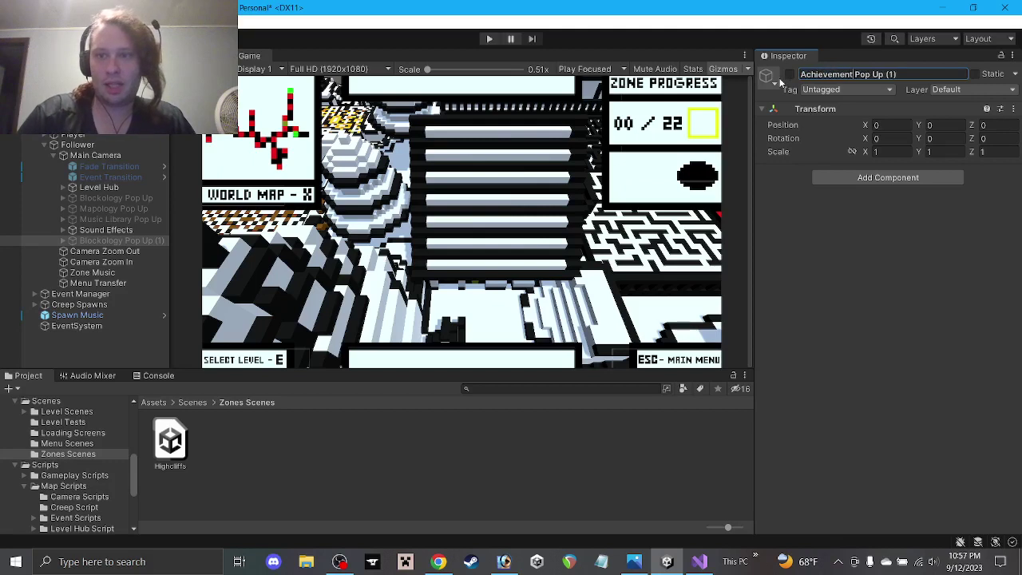
left_click(921, 75)
key("BackSpace")
key("BackSpace")
key("BackSpace")
key("BackSpace")
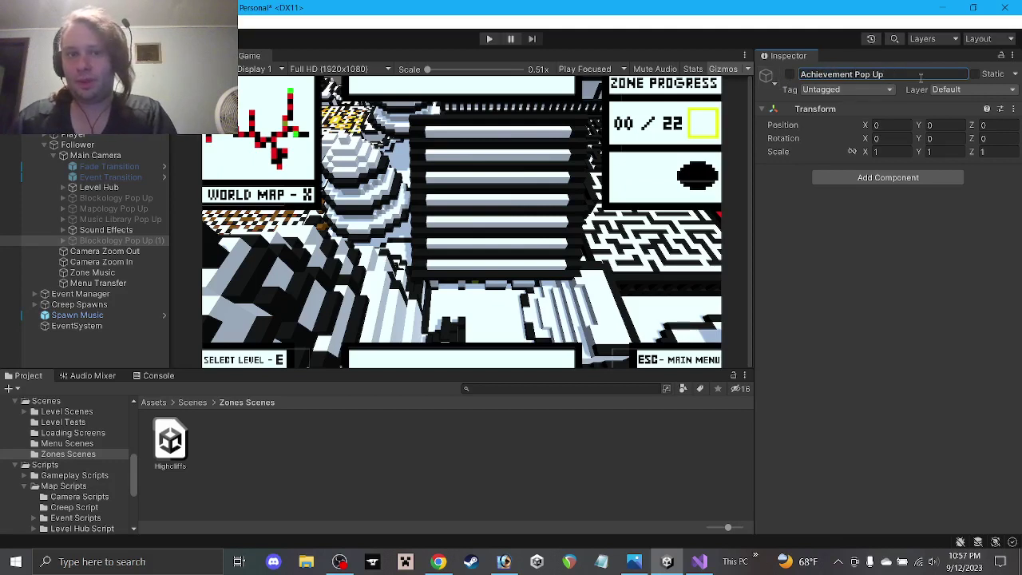
Step: Move Achievement Pop Up directly below Level Hub in the hierarchy and expand its children
left_click(104, 240)
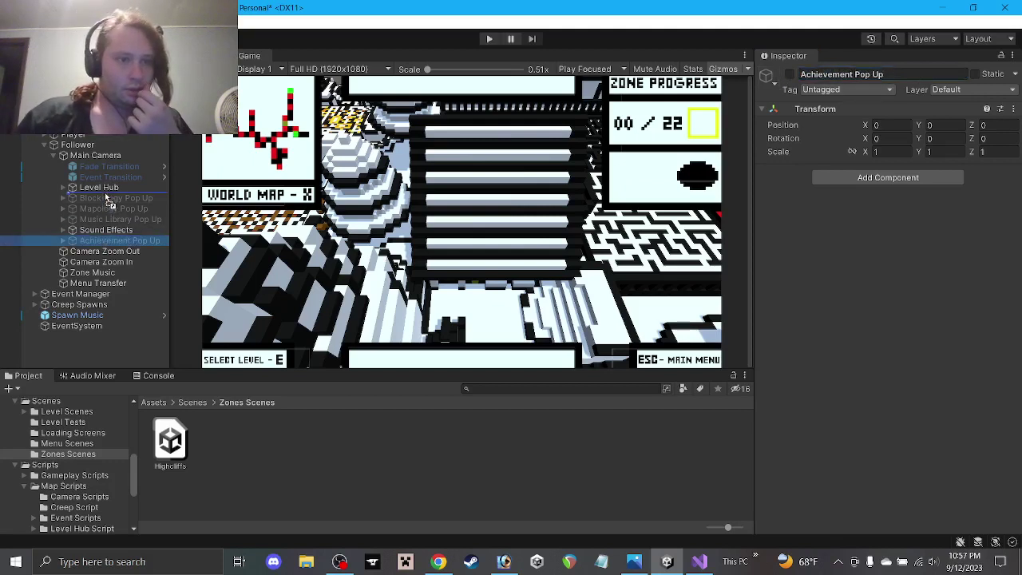
left_click_drag(105, 195, 104, 196)
left_click(62, 198)
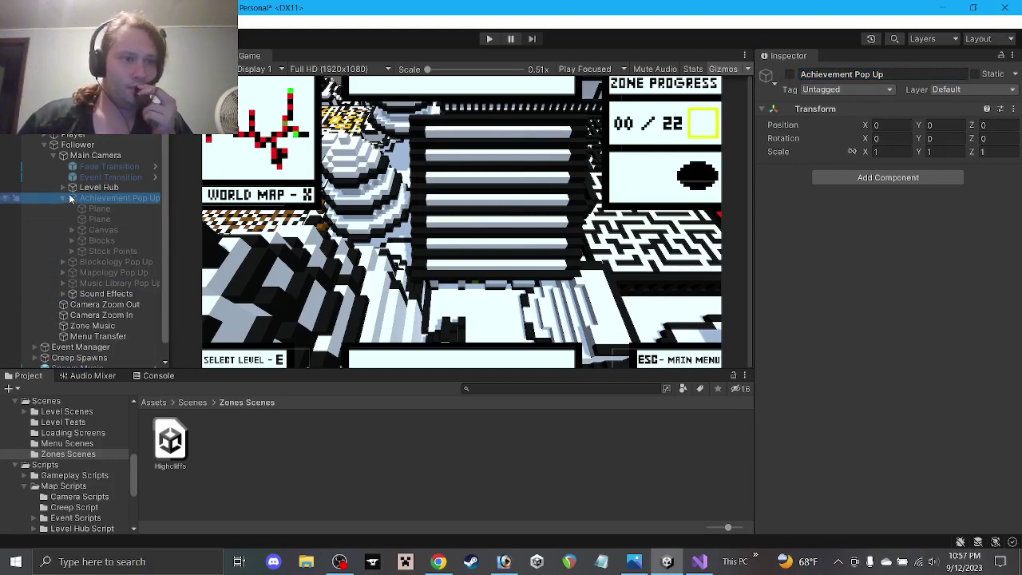
Step: Deactivate the Level Hub object and activate Achievement Pop Up
left_click(80, 187)
left_click(789, 74)
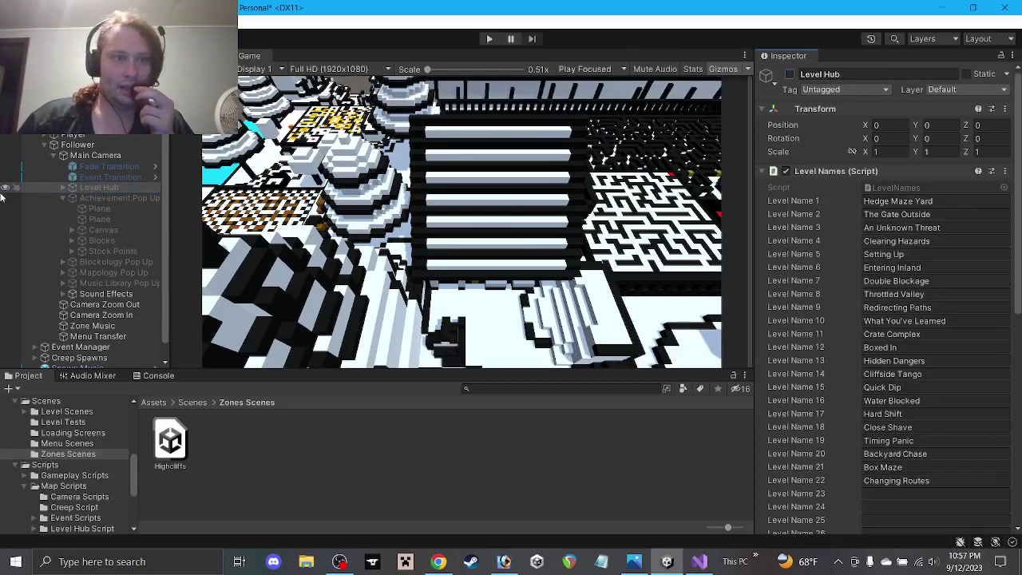
left_click(111, 199)
left_click(788, 73)
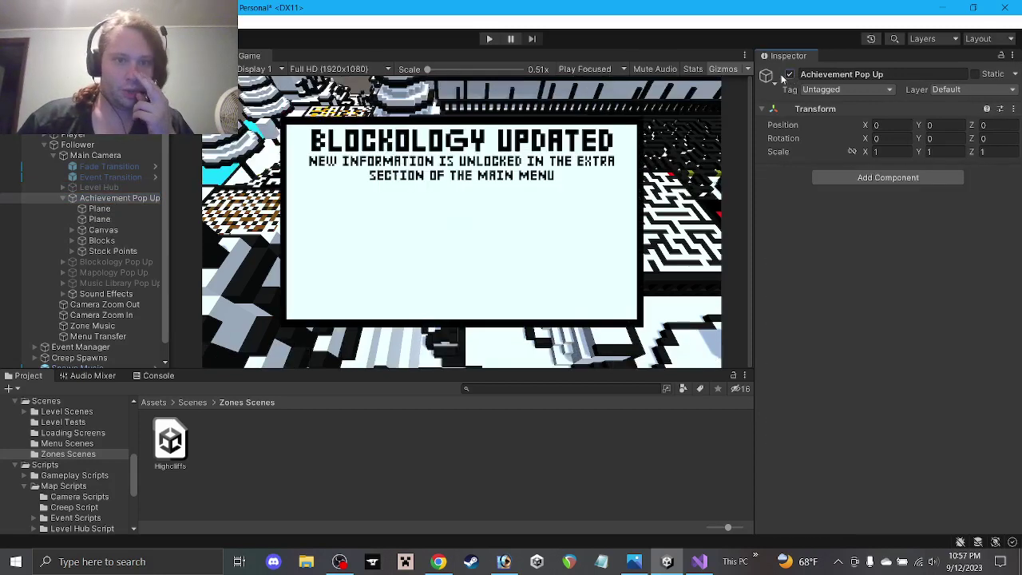
Step: Change the title text on Achievement Pop Up's Canvas to "Achievement Updated"
left_click(71, 230)
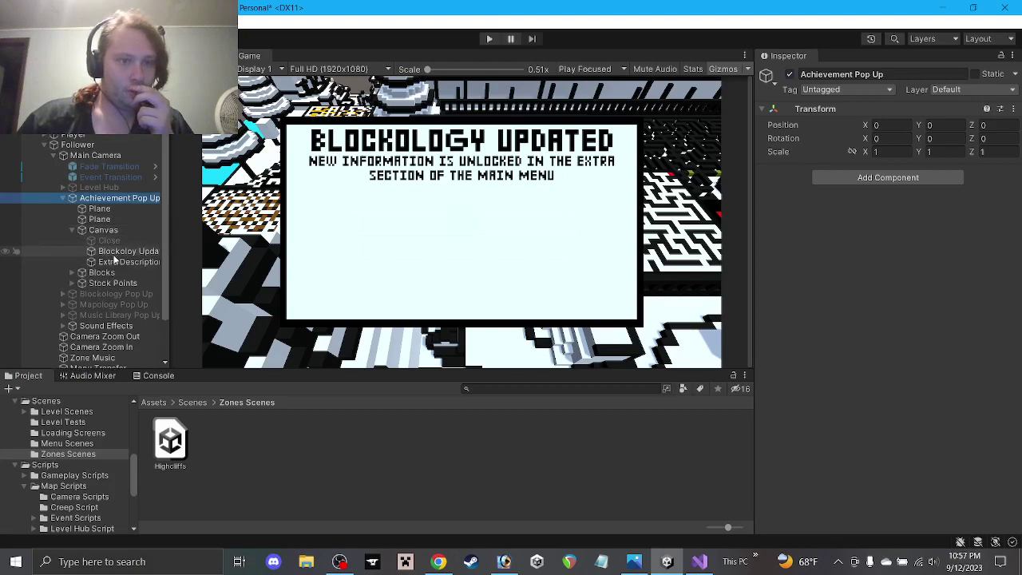
left_click(116, 253)
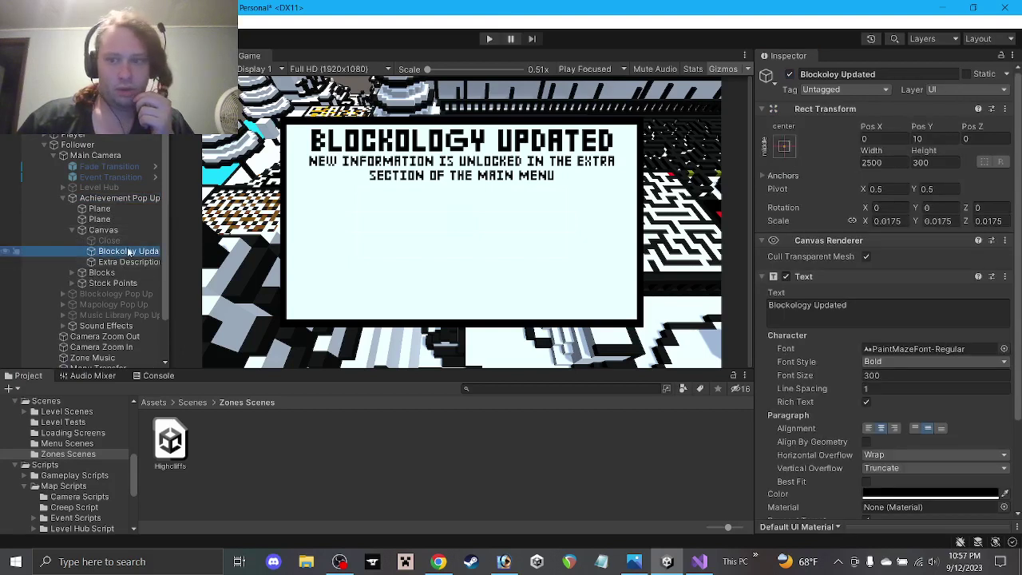
double_click(811, 304)
type("Achi")
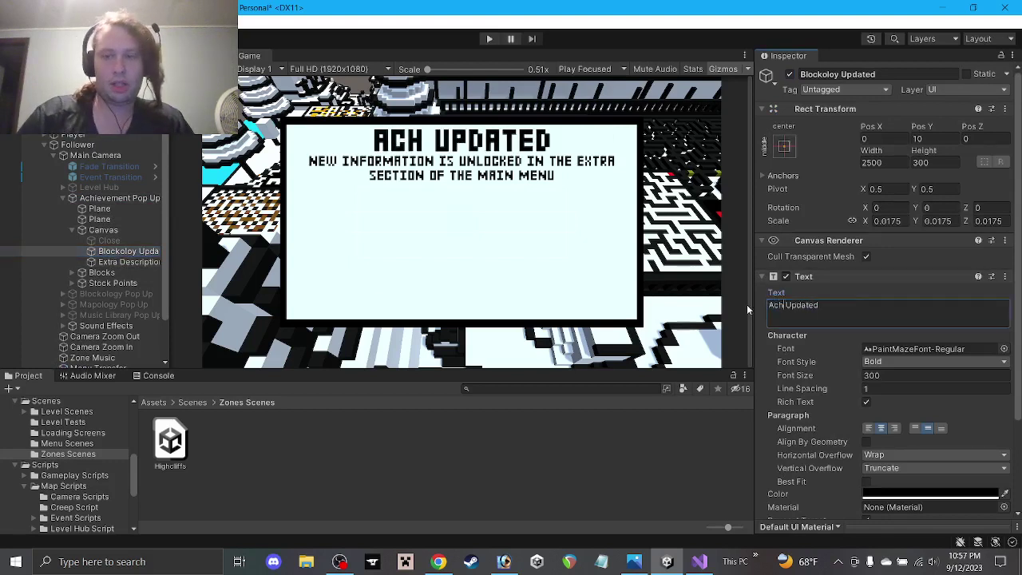
type("evement")
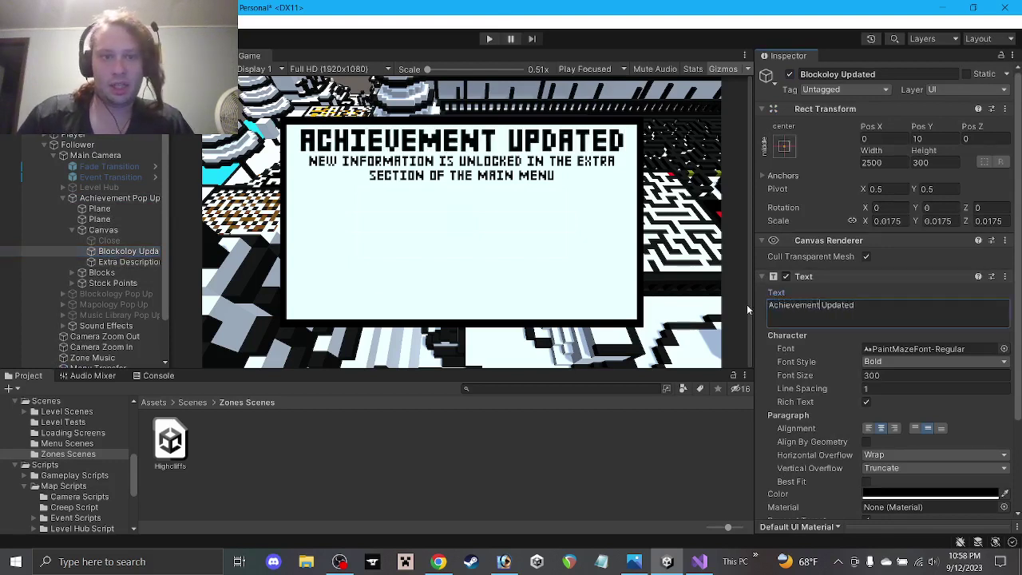
Step: Set the Extra Description text to "congratulations, you've just unlocked an achievement!" with a line break before "achievement!"
left_click(128, 262)
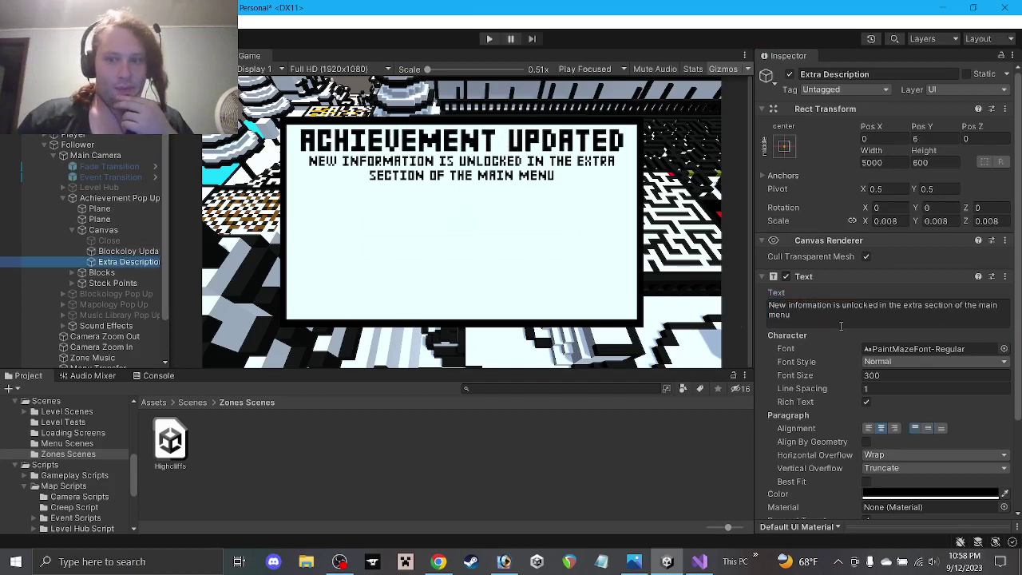
left_click(823, 319)
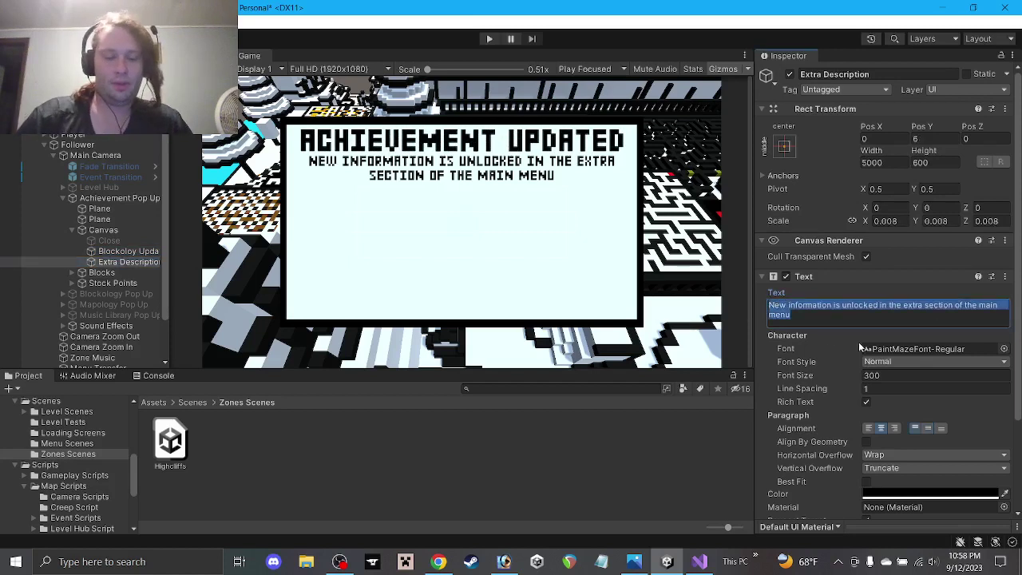
type("congratual")
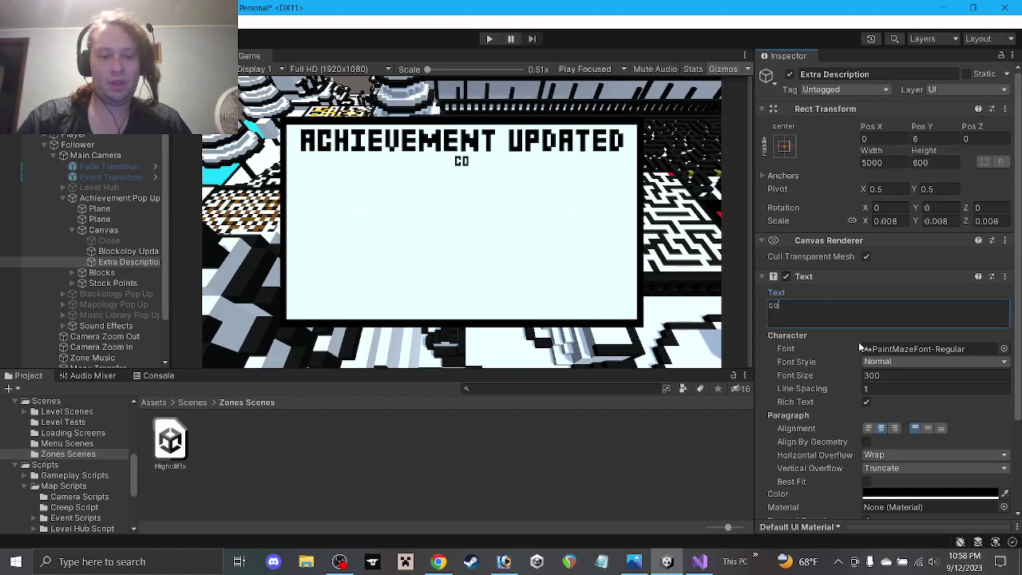
key("BackSpace")
key("BackSpace")
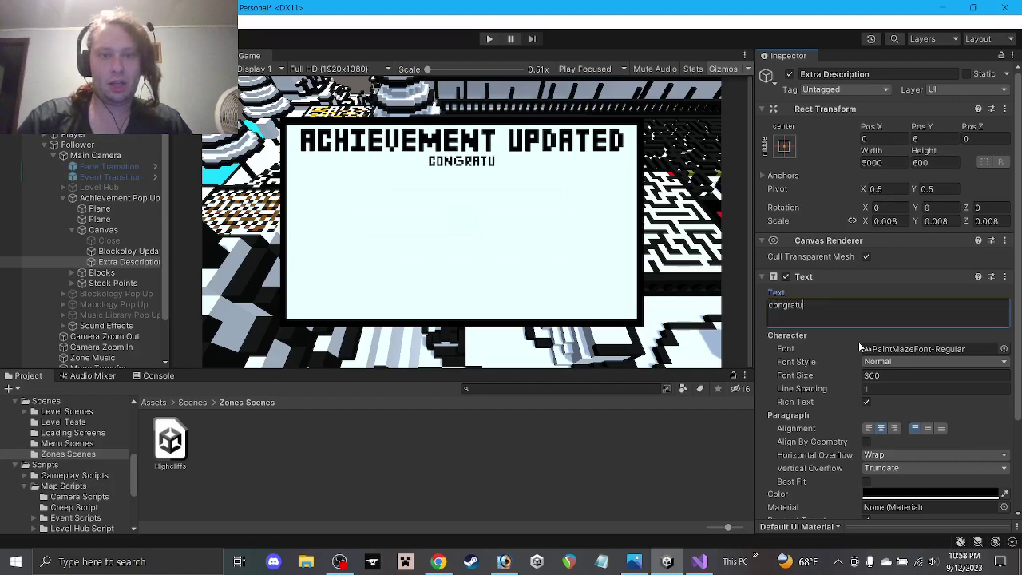
type("lations")
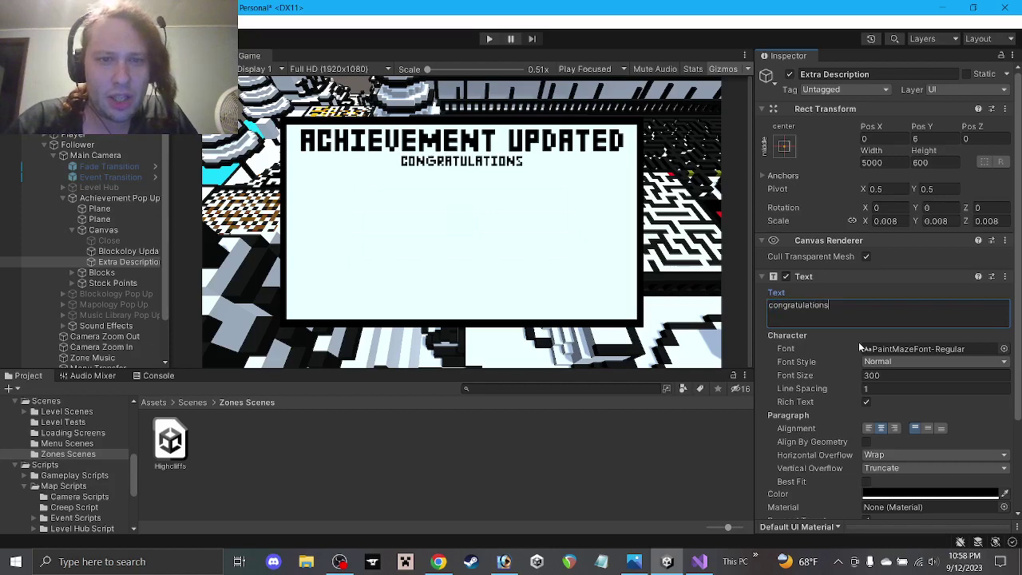
type(", ")
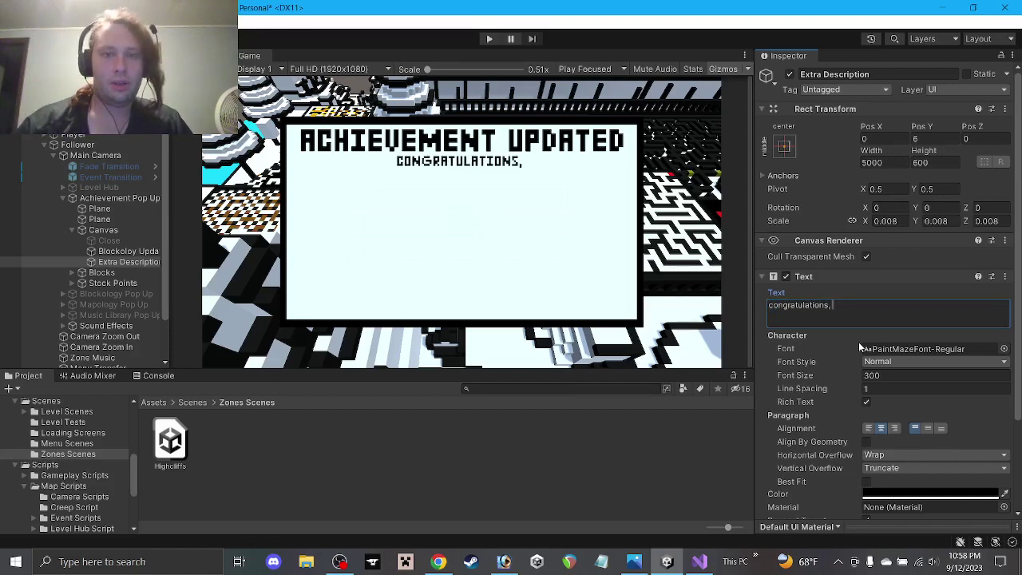
type("you've")
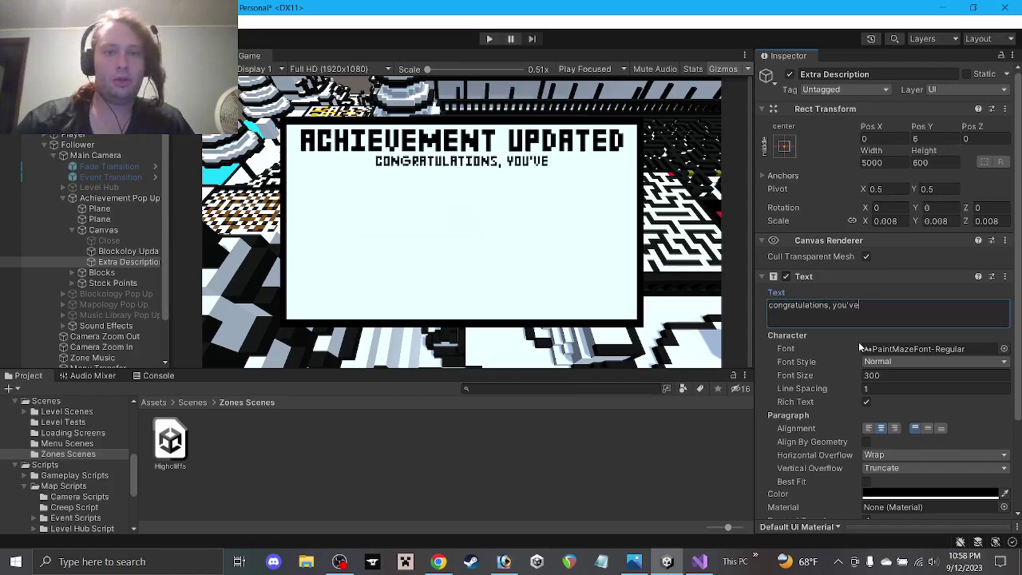
type(" just unlocked an")
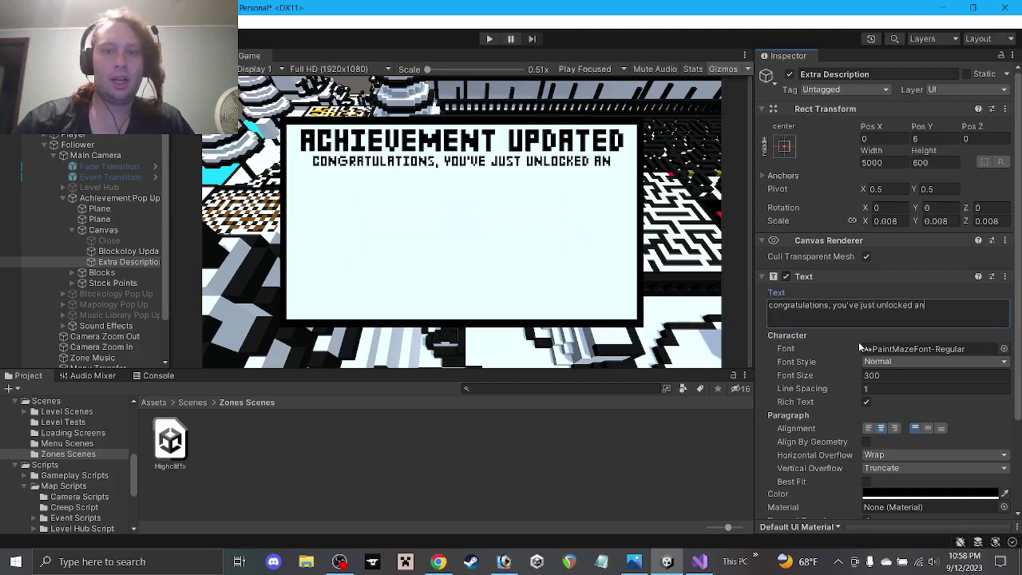
key("Return")
type("achi")
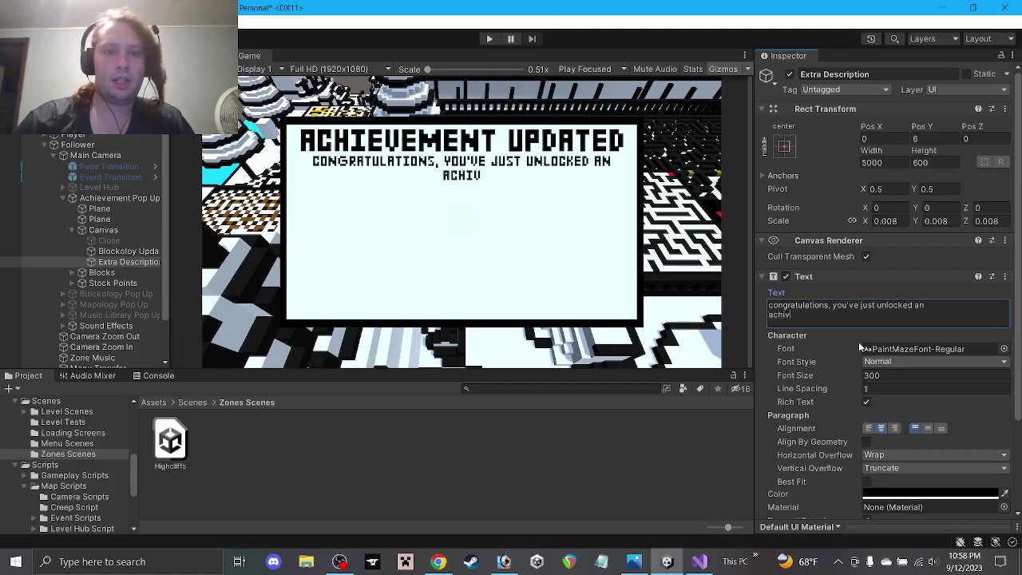
type("evement!")
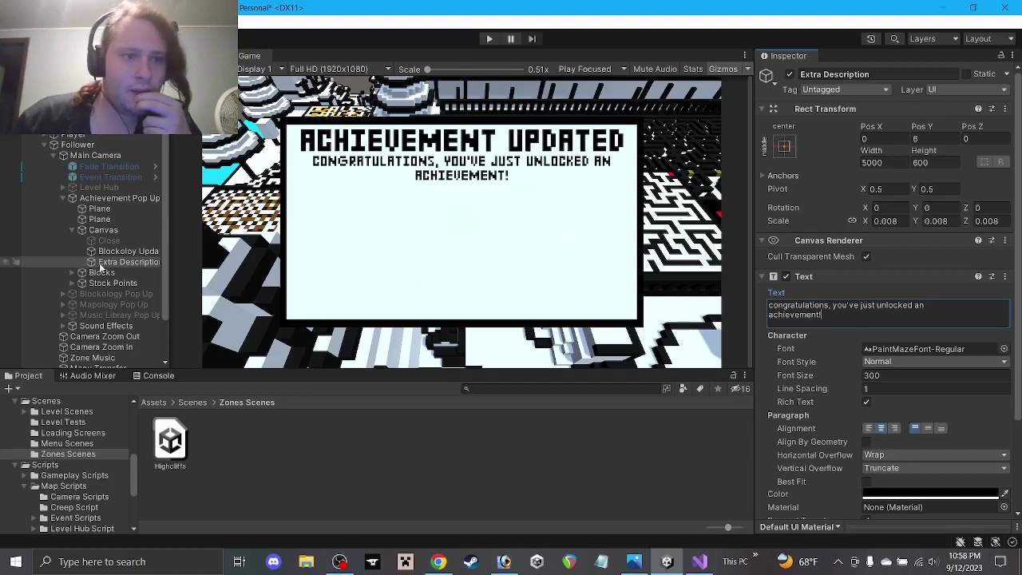
Step: Delete Stock Point 6 from the Points group under Achievement Pop Up's Stock Points
left_click(72, 283)
left_click(85, 294)
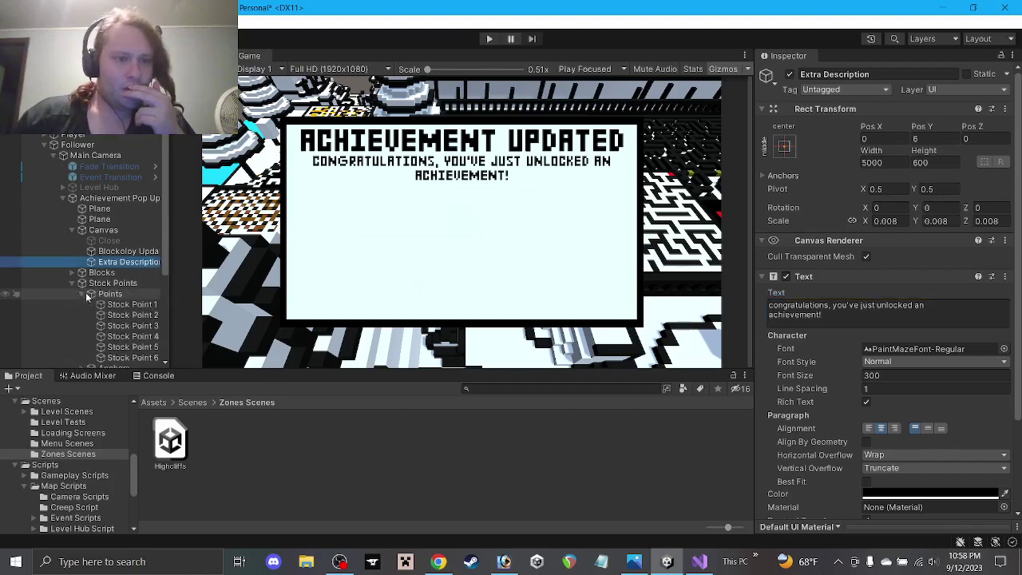
scroll(133, 318, "down", 2)
left_click(133, 319)
key("Delete")
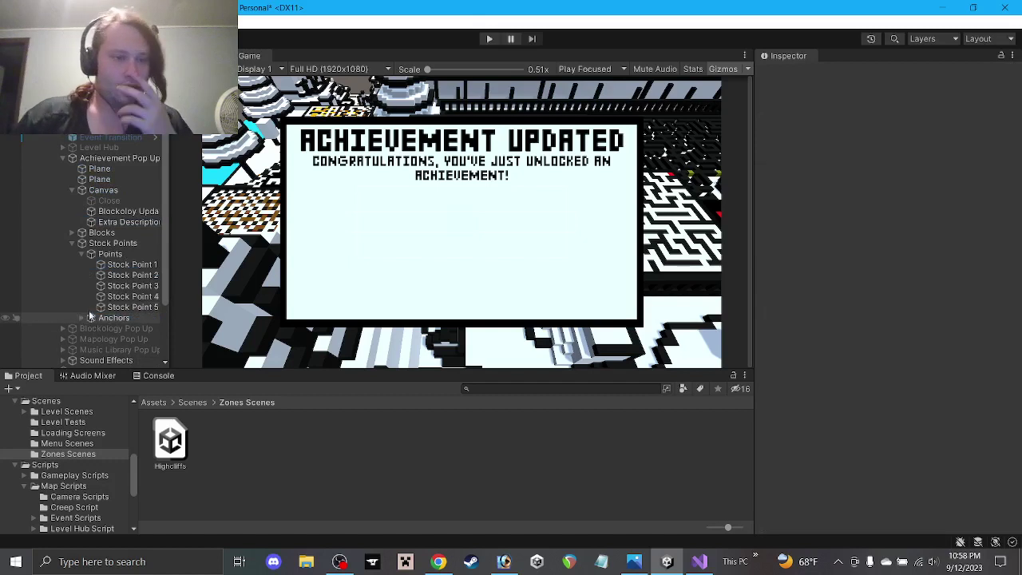
Step: Select Stock Anchor 1 in the Anchors group and examine where it sits on the pop-up in the Scene view
left_click(128, 266)
left_click(75, 318)
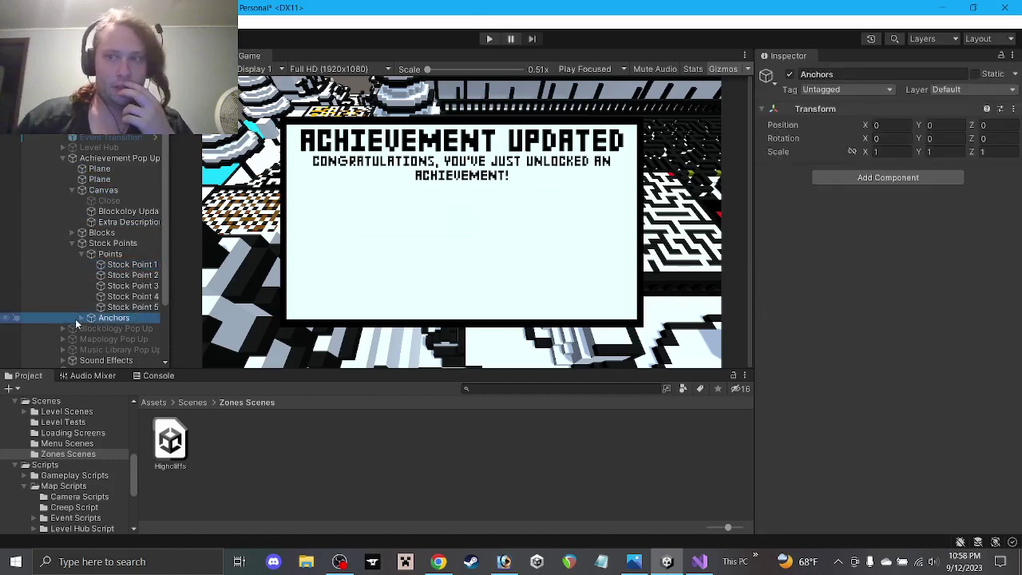
left_click(81, 318)
left_click(120, 328)
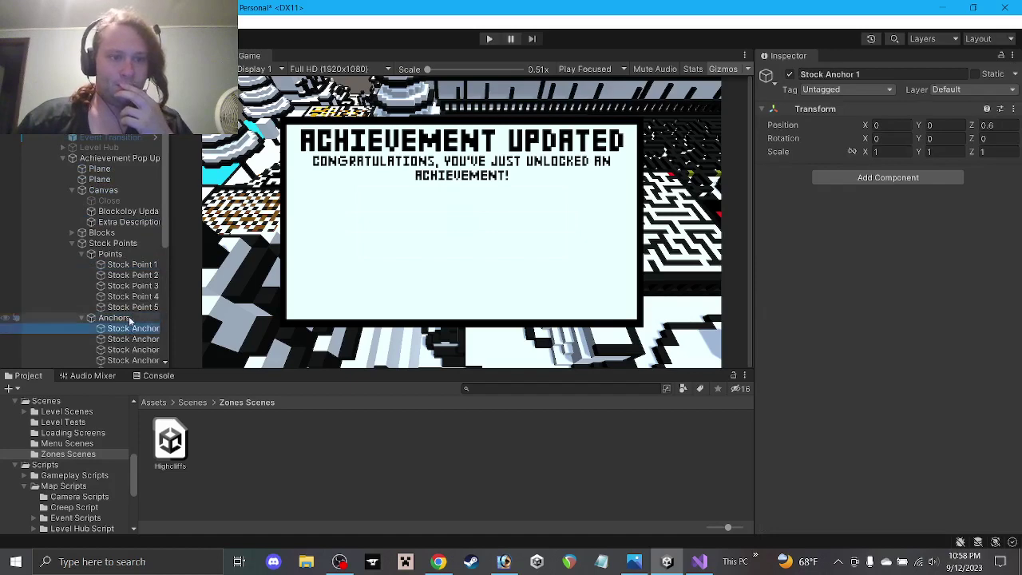
scroll(120, 263, "down", 4)
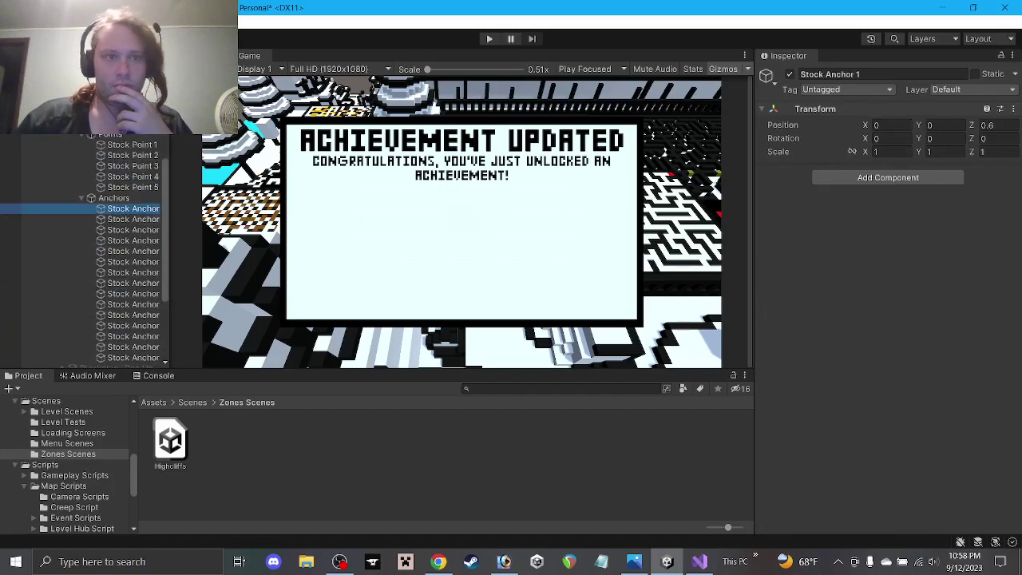
key("ctrl+1")
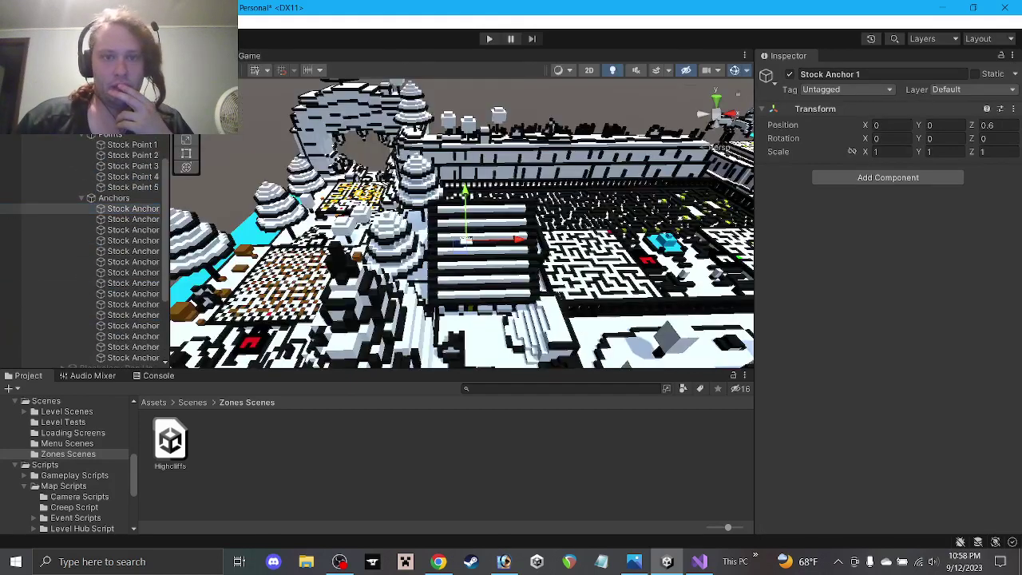
scroll(462, 223, "up", 3)
scroll(461, 223, "up", 2)
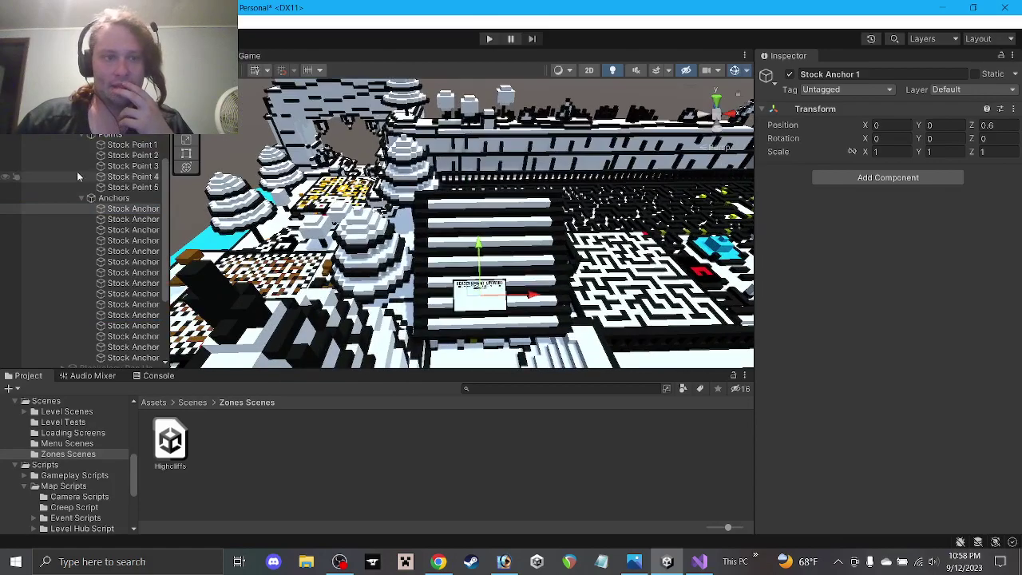
double_click(118, 209)
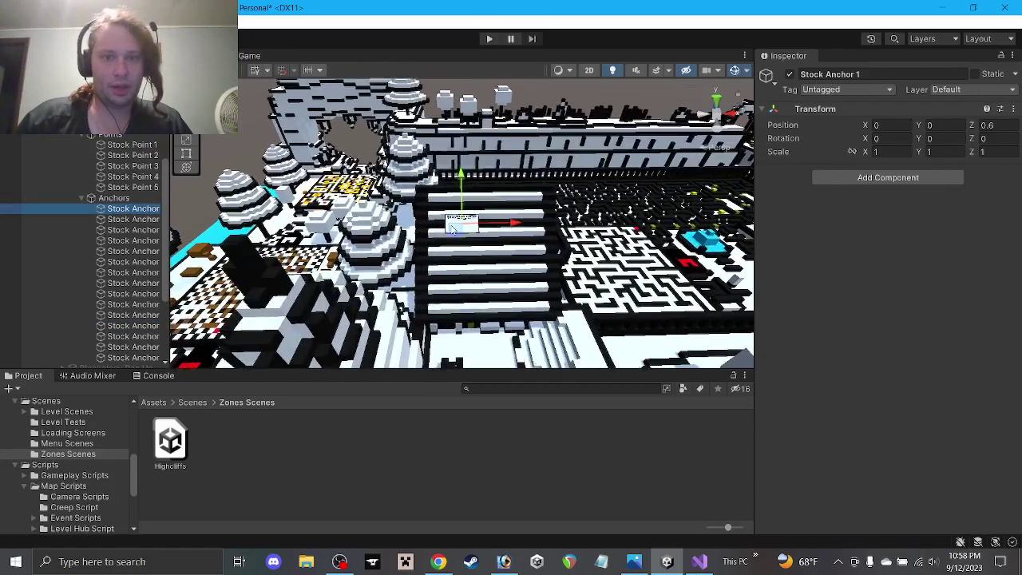
scroll(462, 231, "up", 5)
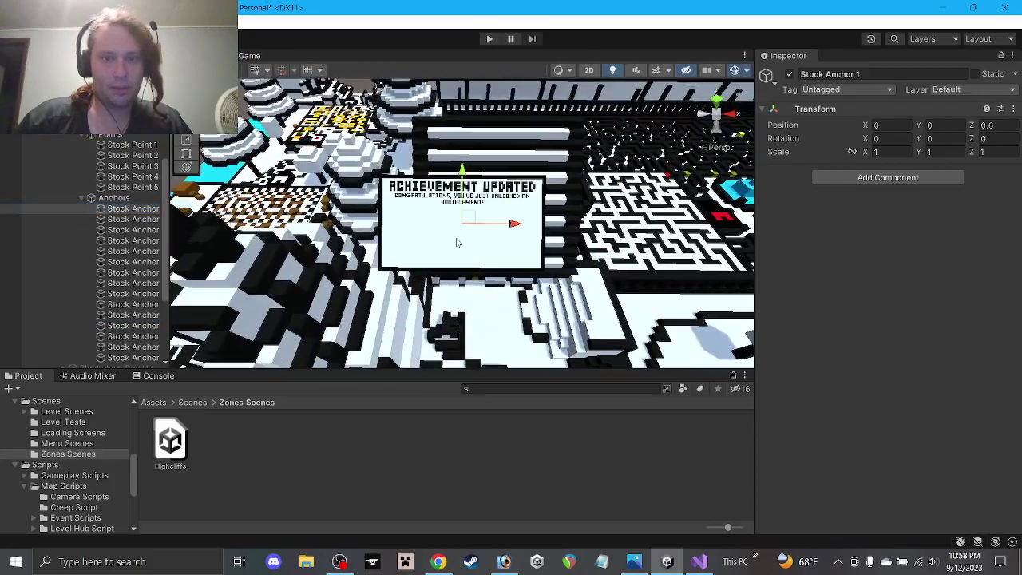
scroll(459, 242, "up", 3)
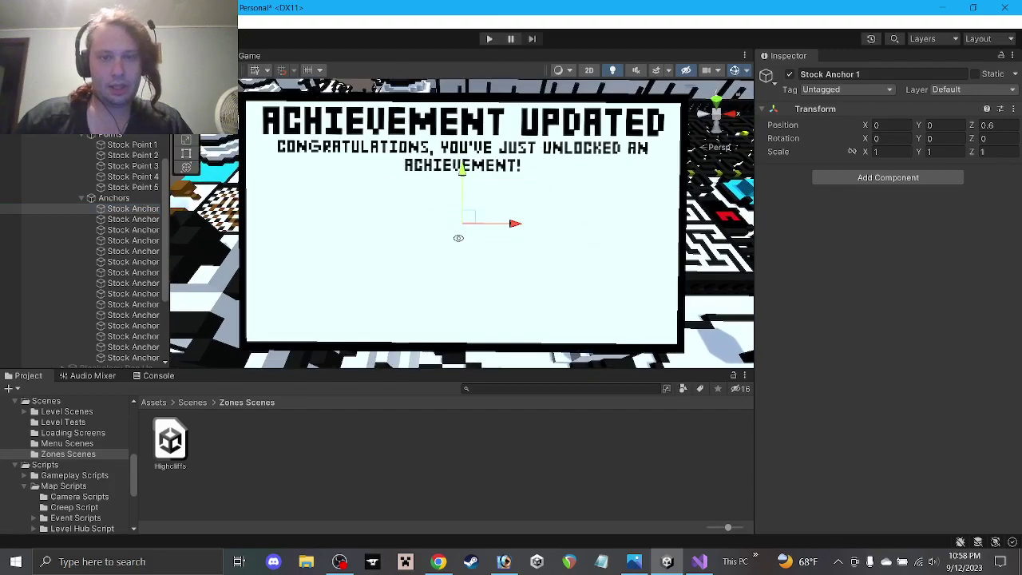
left_click_drag(458, 238, 462, 201, "alt")
scroll(459, 235, "down", 5)
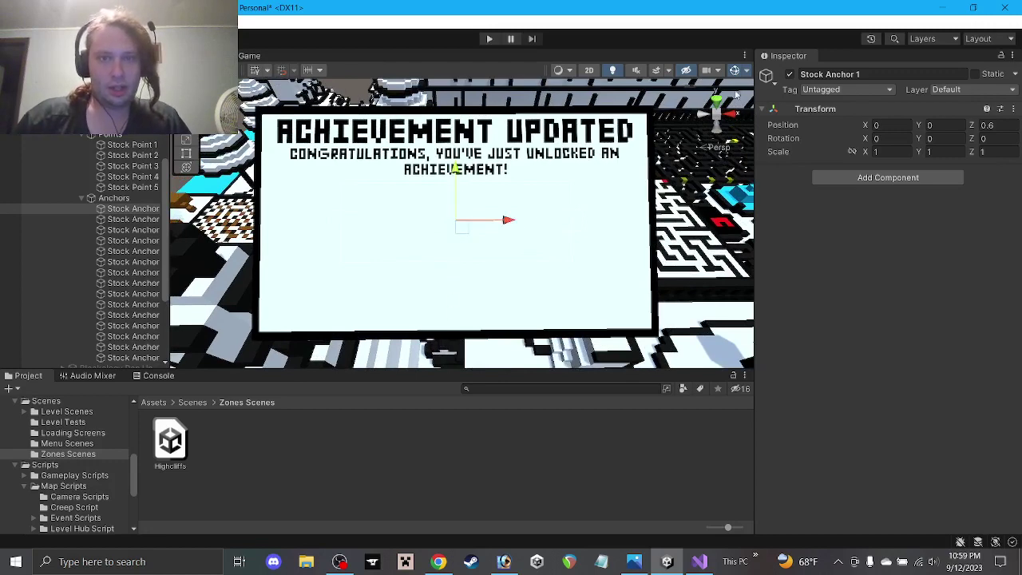
left_click(945, 125)
type("1")
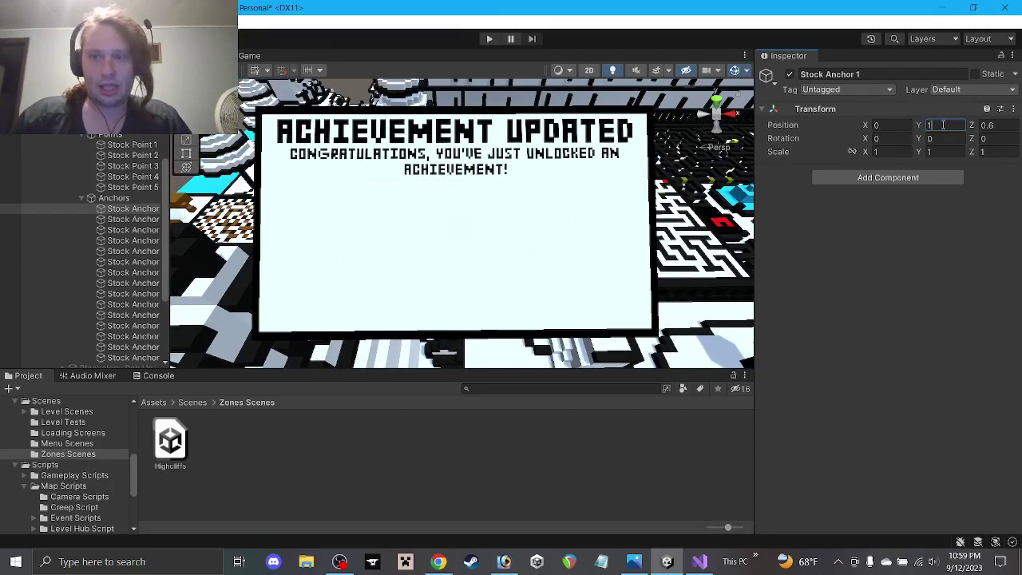
key("Escape")
Step: Try an X position of 0.1 for Stock Anchor 1
left_click(902, 125)
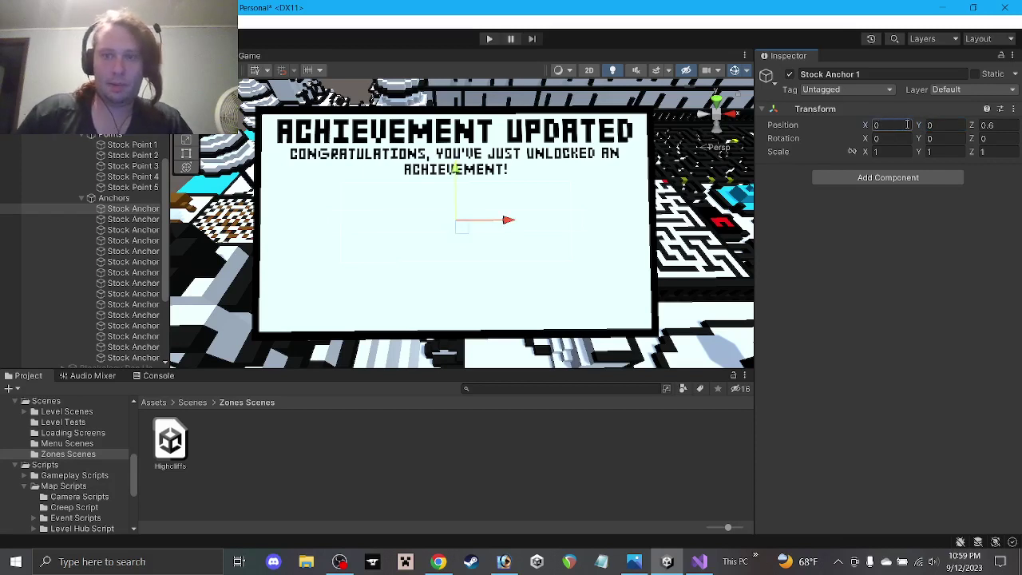
type(".1")
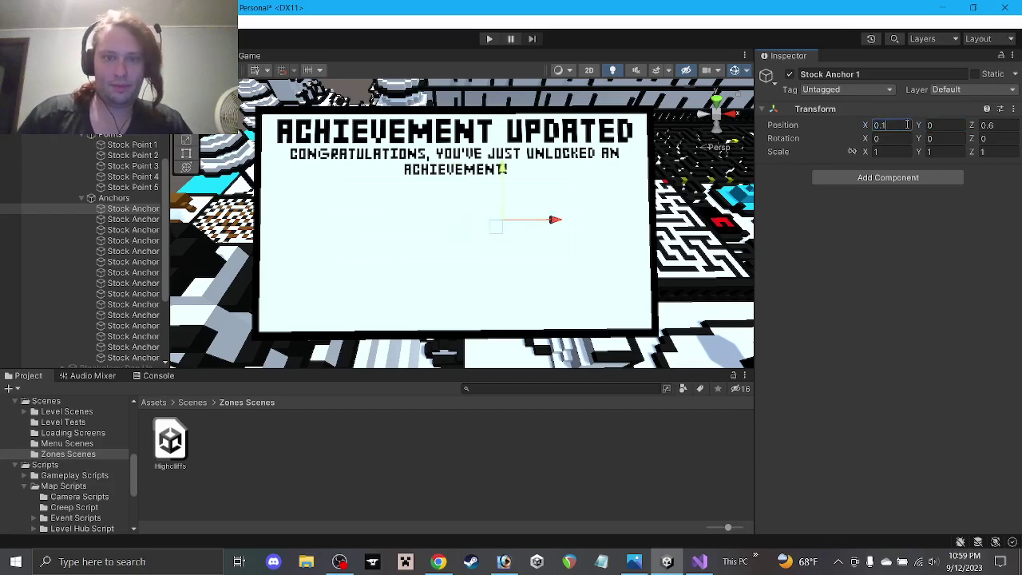
key("BackSpace")
Step: Set the Y position of Stock Anchor 1 to -0.05
left_click(962, 127)
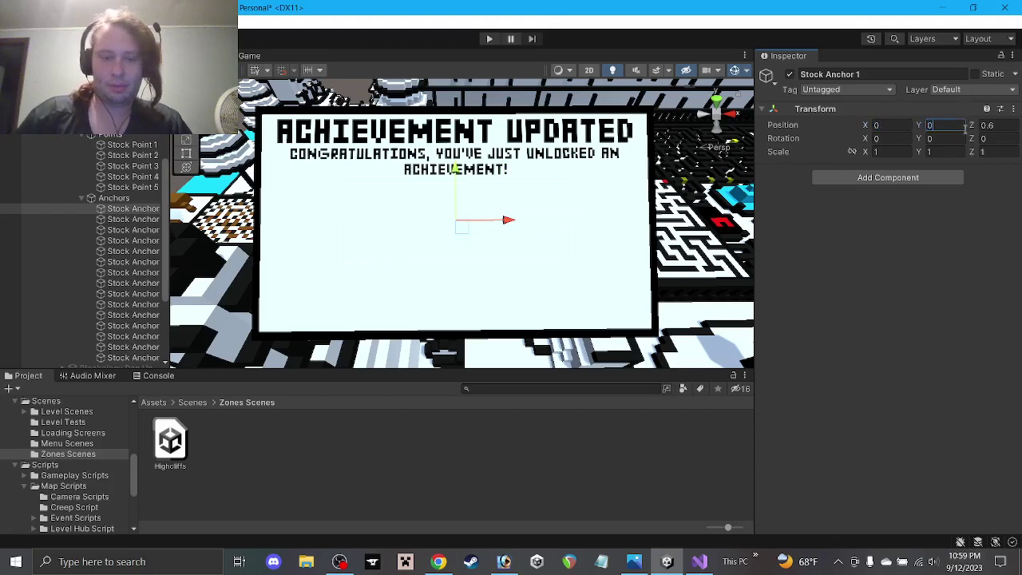
type(".1")
key("BackSpace")
key("BackSpace")
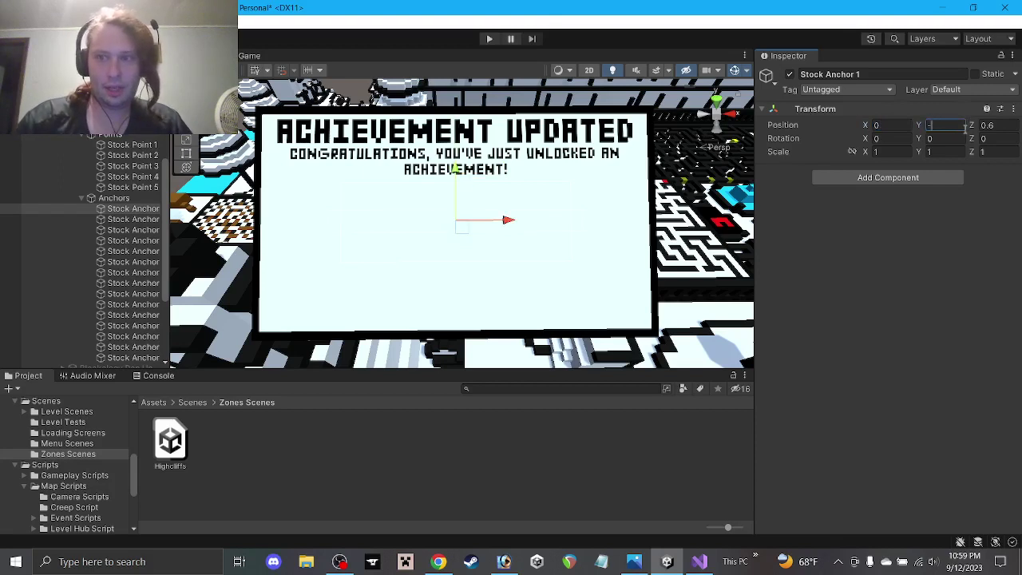
type("1")
key("BackSpace")
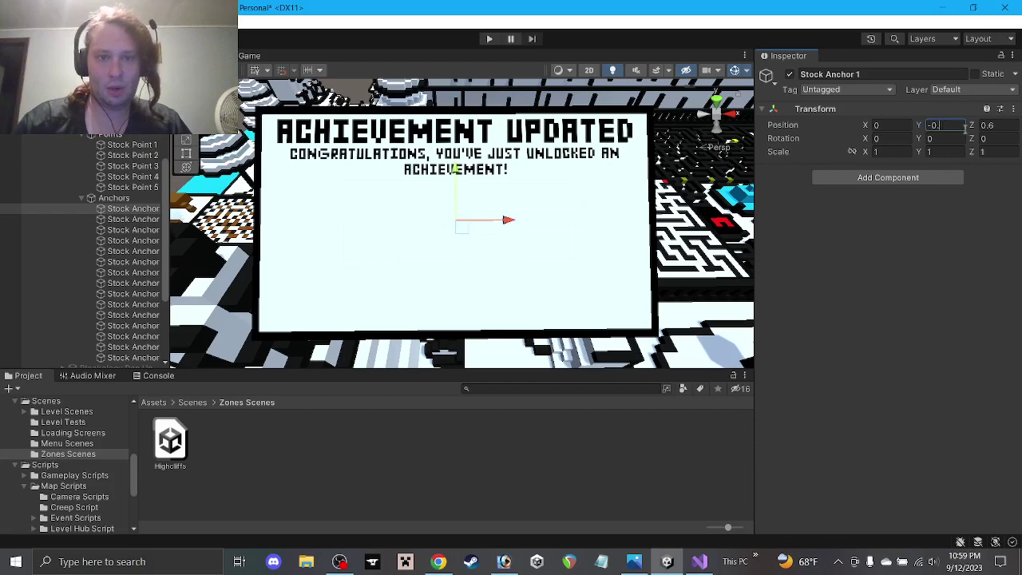
type("0")
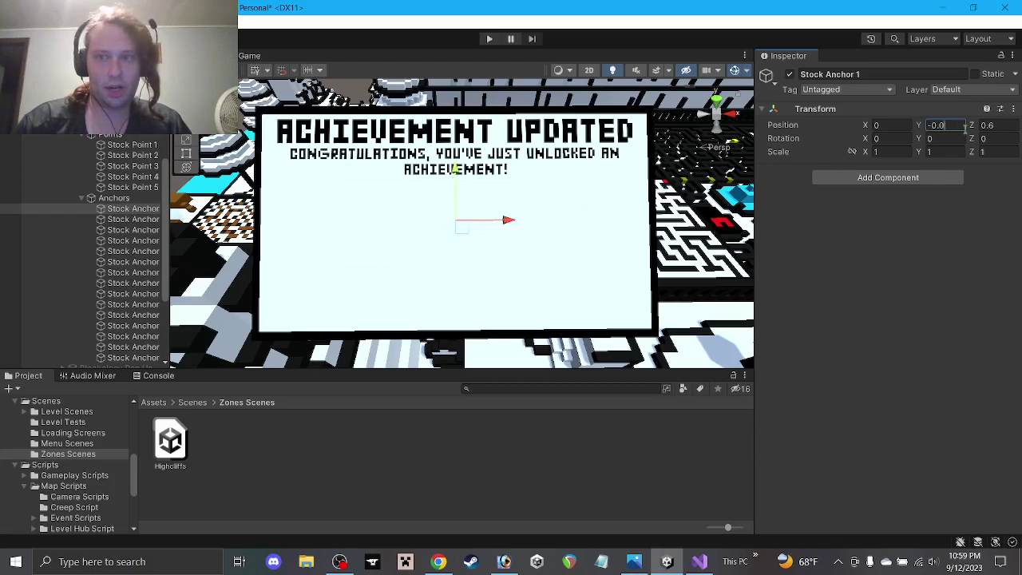
type("5")
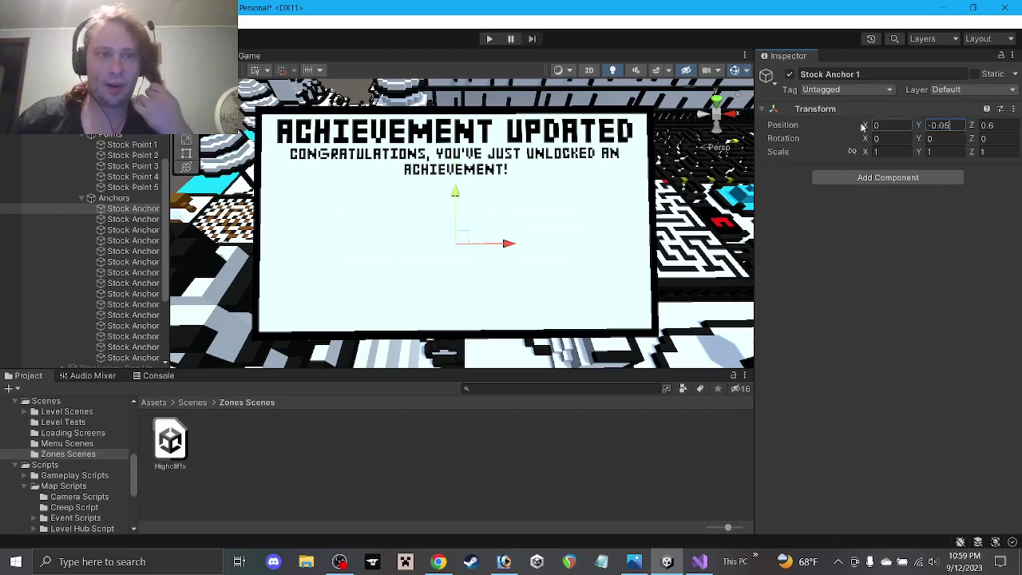
Step: Set the X position of Stock Anchor 2 to 0 and compare its placement with Stock Anchor 1
left_click(131, 219)
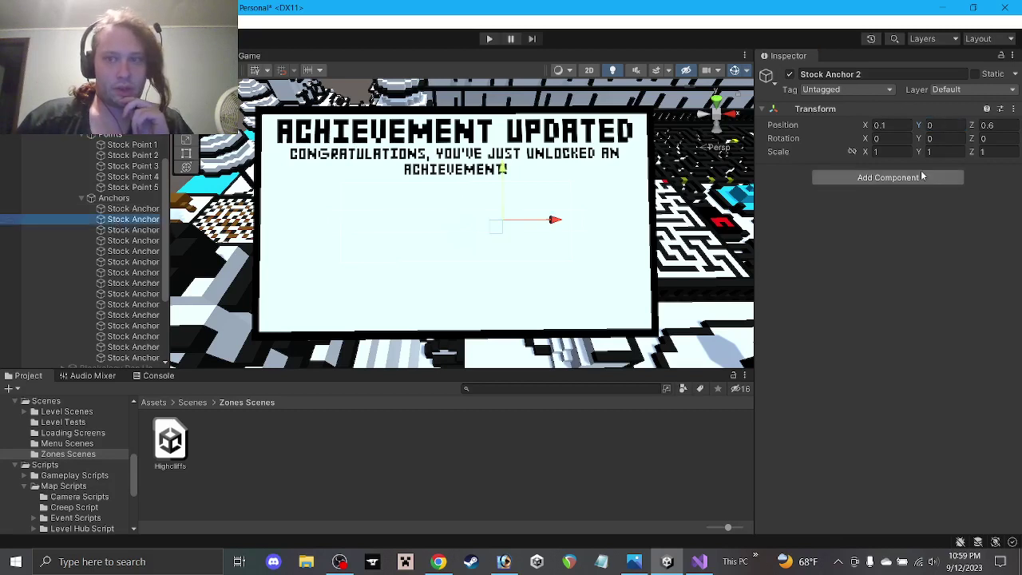
left_click(890, 125)
type("0")
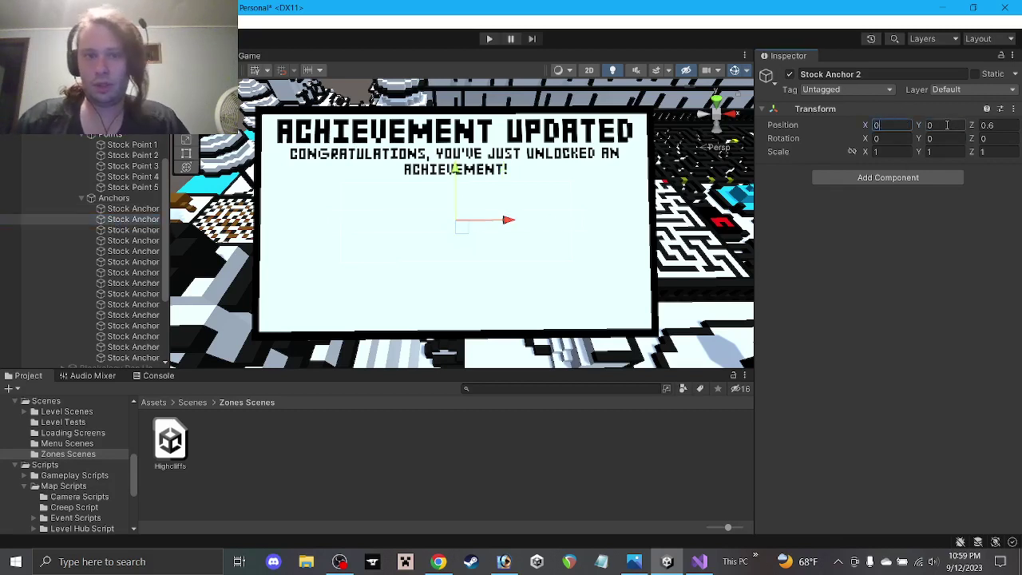
left_click(135, 210)
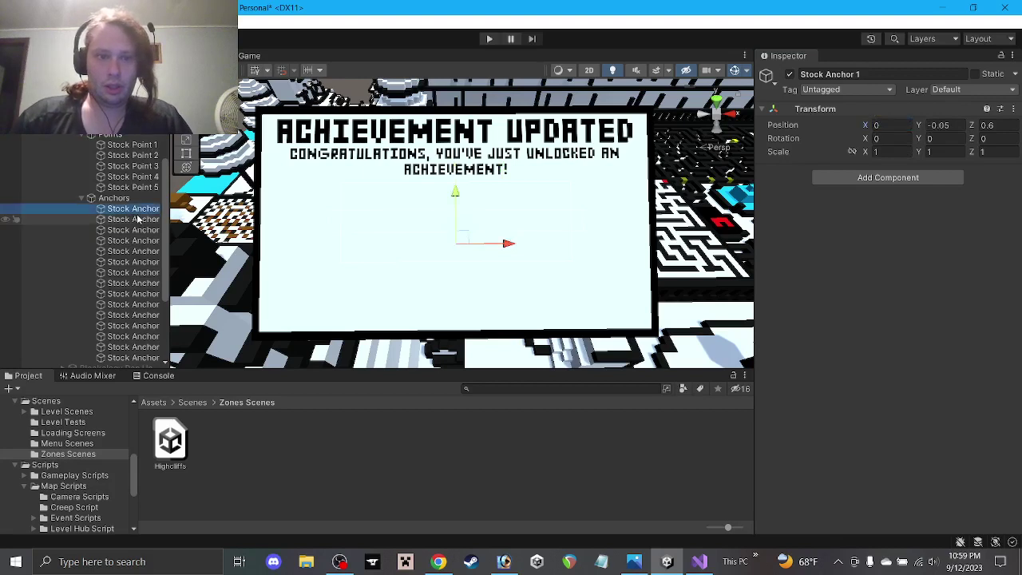
left_click(134, 220)
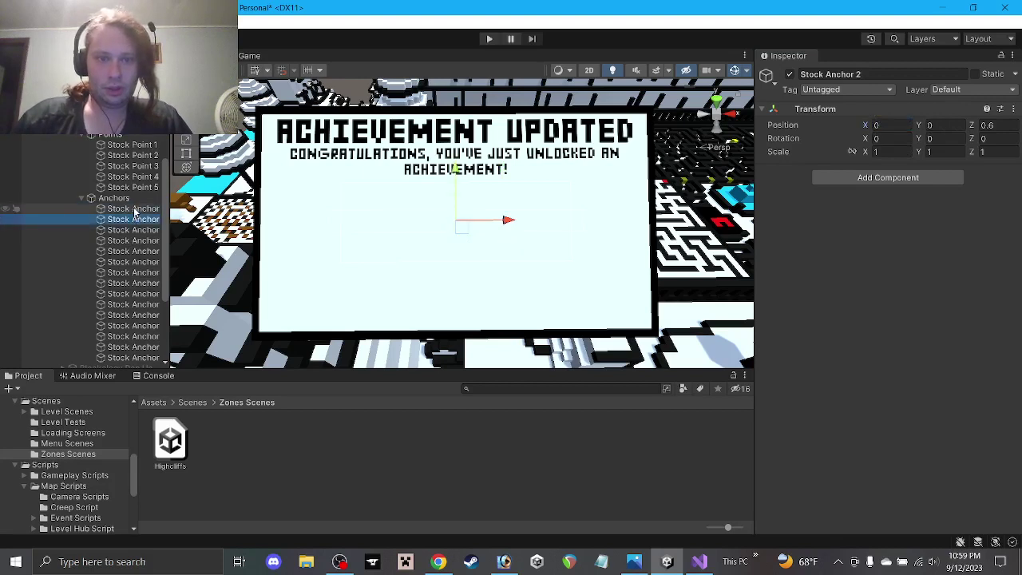
Step: Set the position of Stock Anchor 3 to X 0 and Y -0.1
left_click(134, 210)
key("Down")
key("Down")
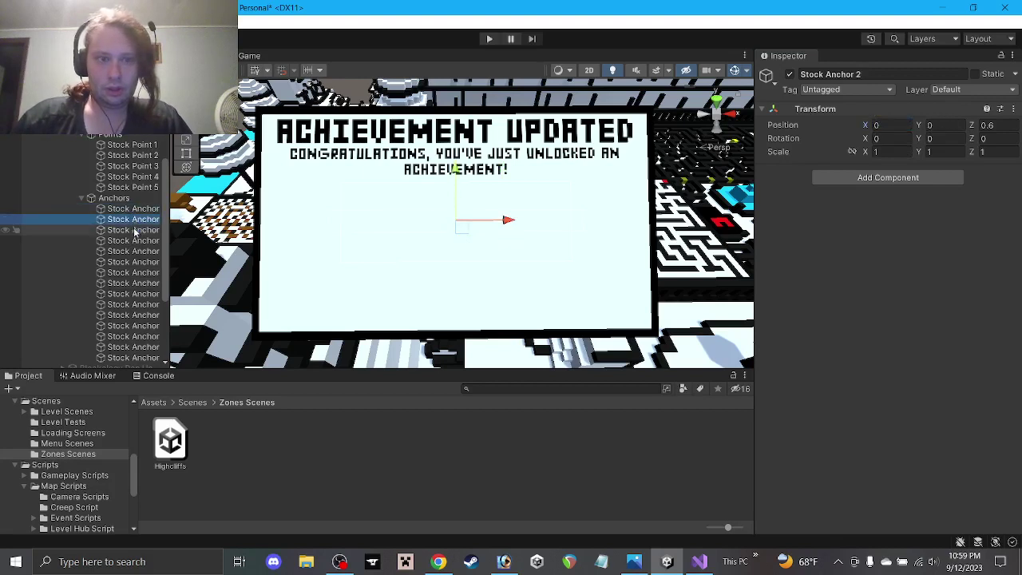
left_click(887, 125)
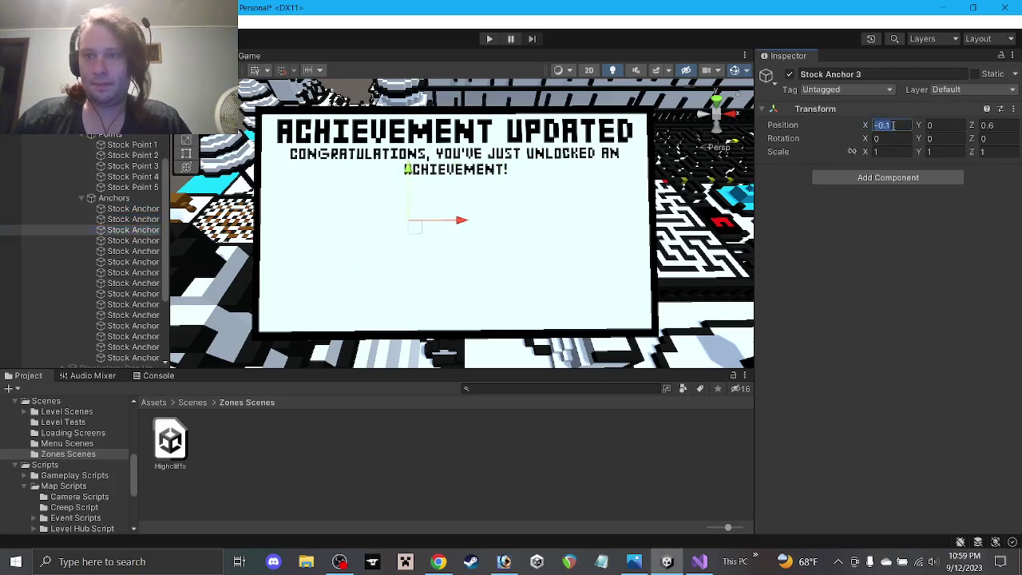
type("0")
left_click(955, 126)
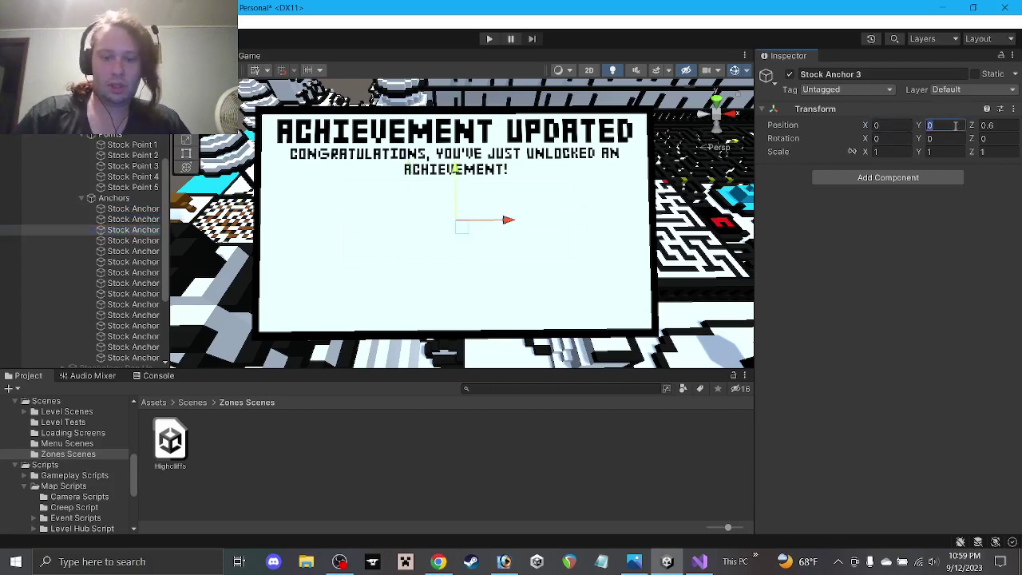
type("-0")
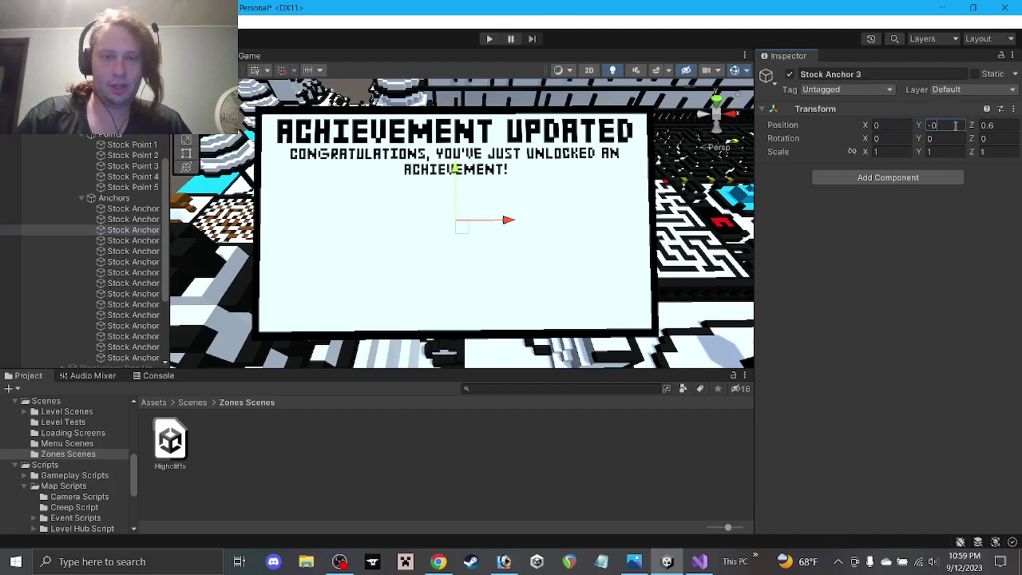
type(".1")
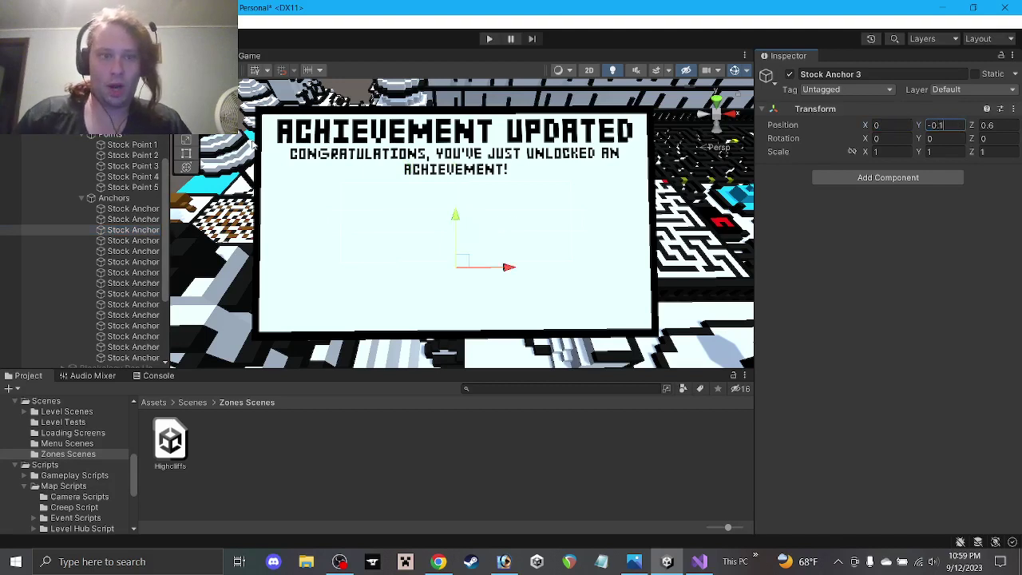
Step: Compare where Stock Anchors 1, 2 and 3 sit on the pop-up in the Scene view
left_click(132, 218)
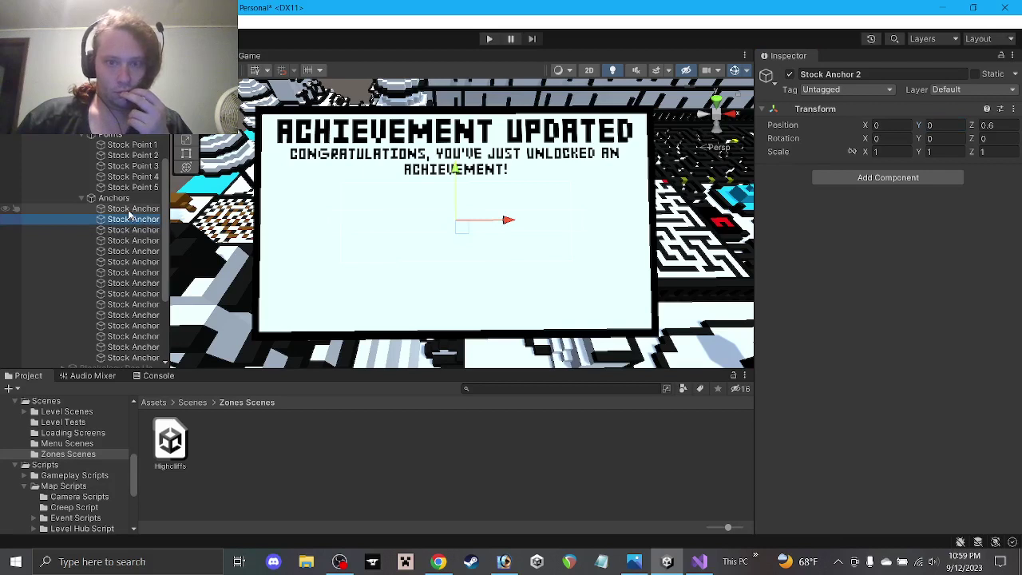
left_click(133, 210)
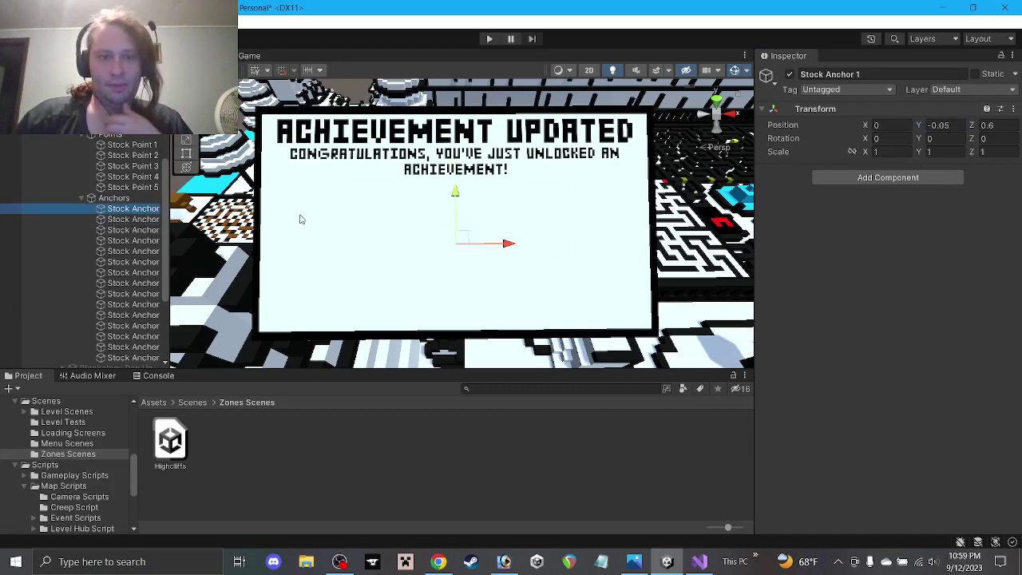
left_click(141, 221)
left_click(136, 230)
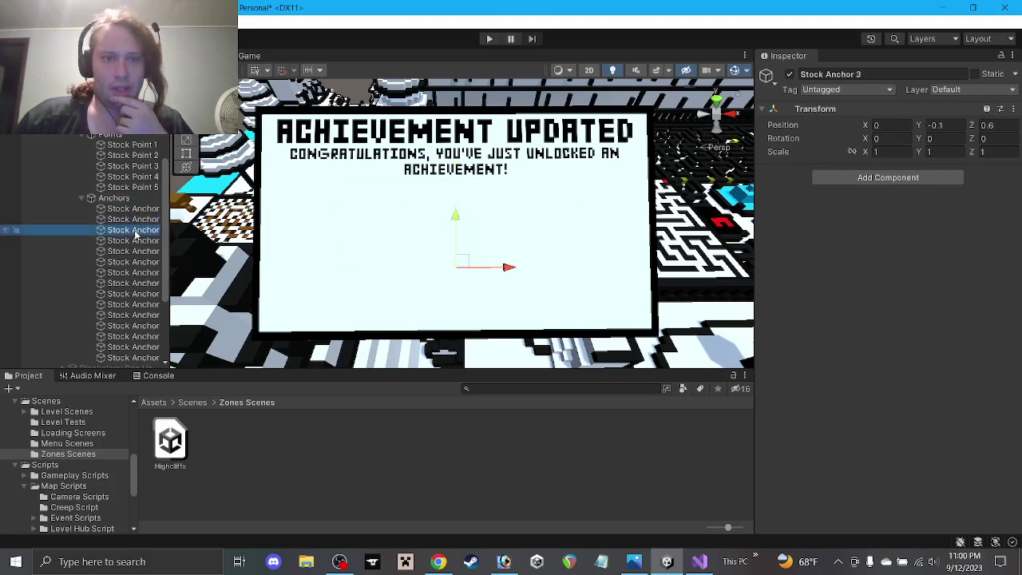
left_click(130, 220)
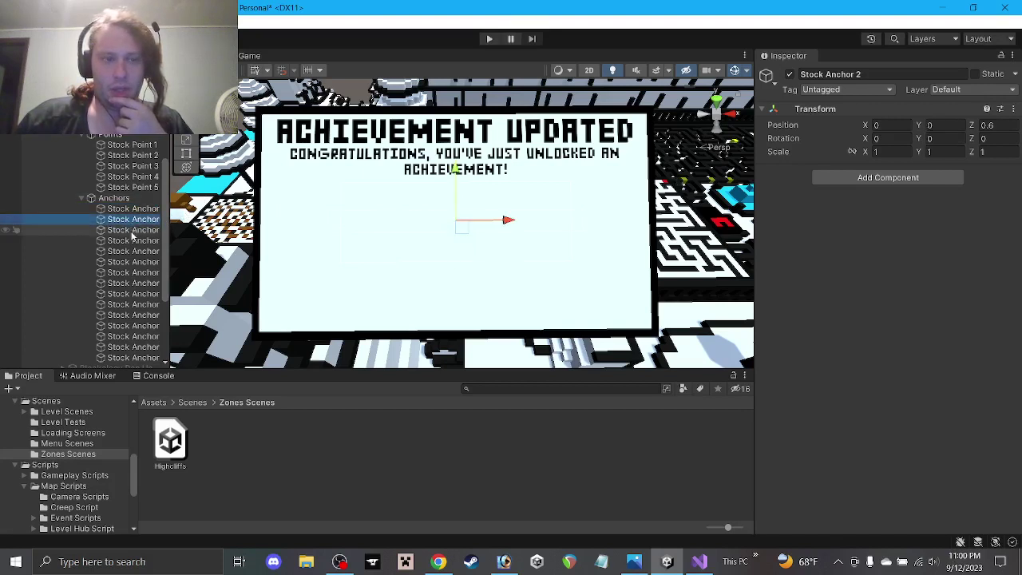
left_click(129, 210)
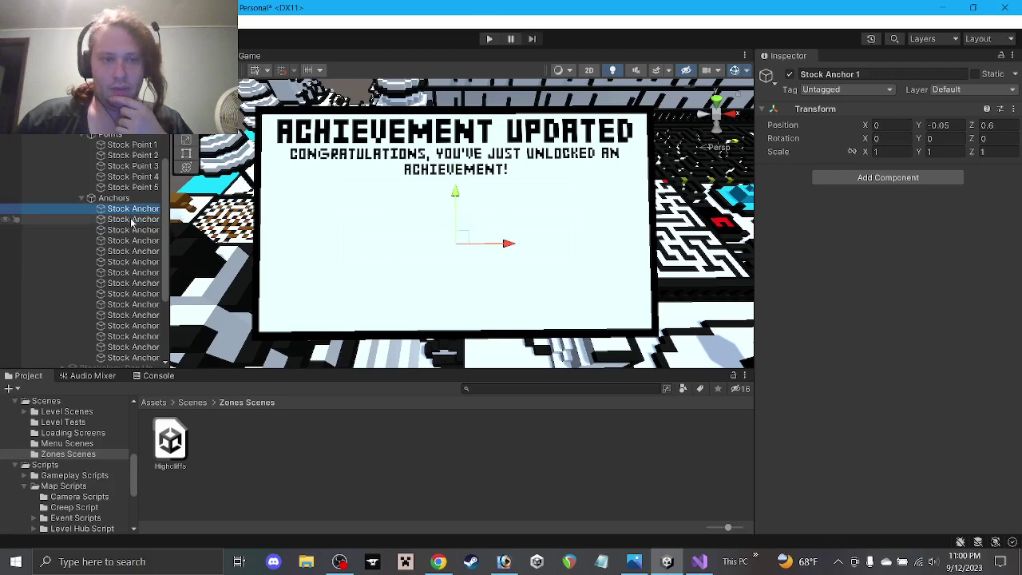
left_click(132, 220)
left_click(126, 211)
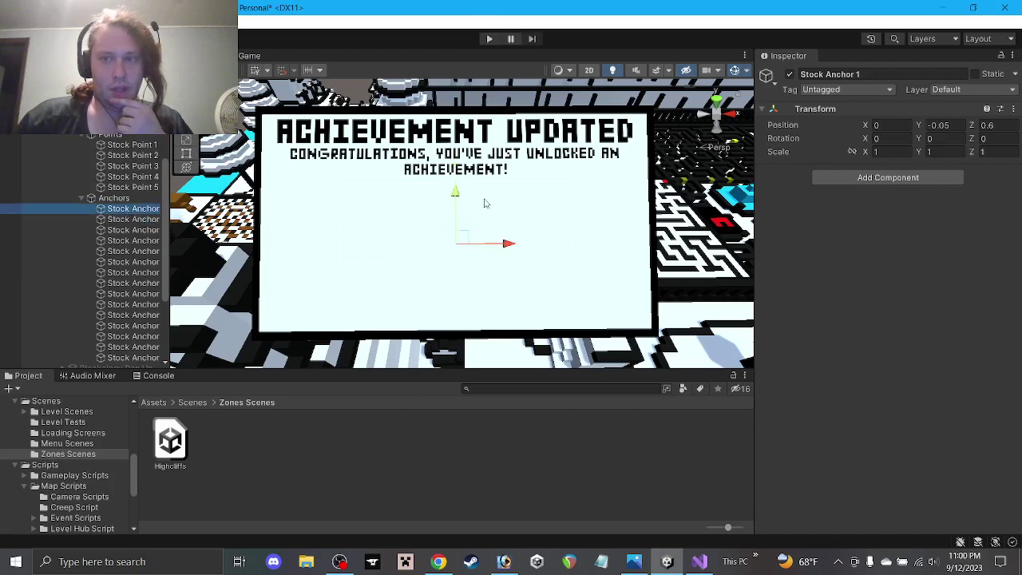
left_click(951, 127)
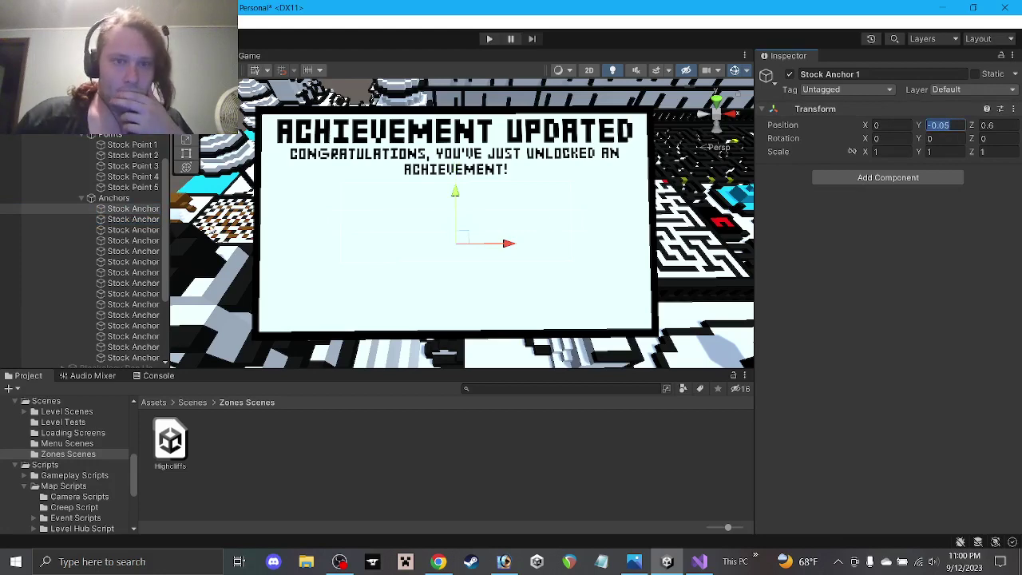
Step: Add a 3D Cube as a child of Stock Anchor 1
scroll(380, 257, "up", 2)
right_click(130, 211)
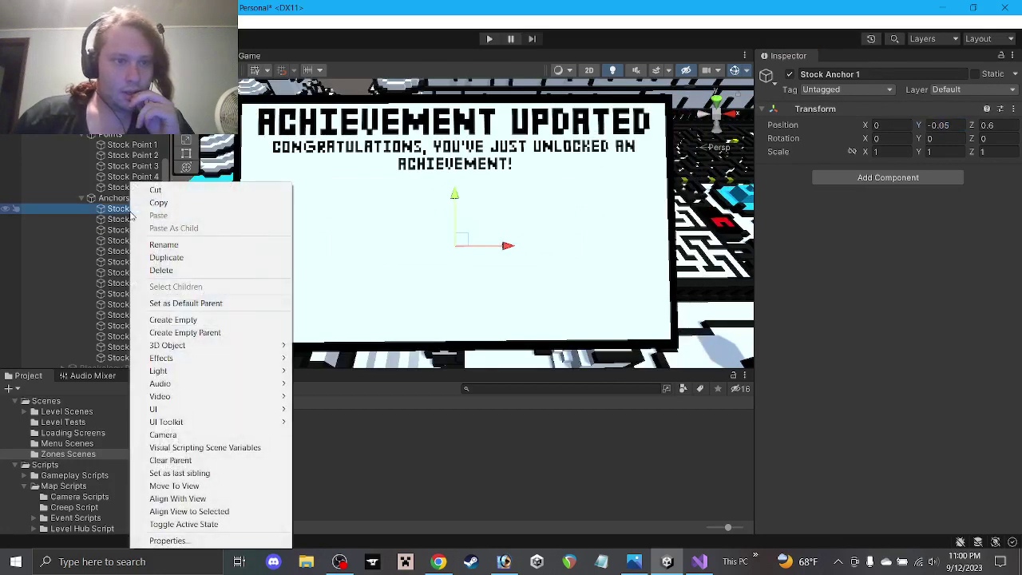
mouse_move(222, 350)
left_click(348, 345)
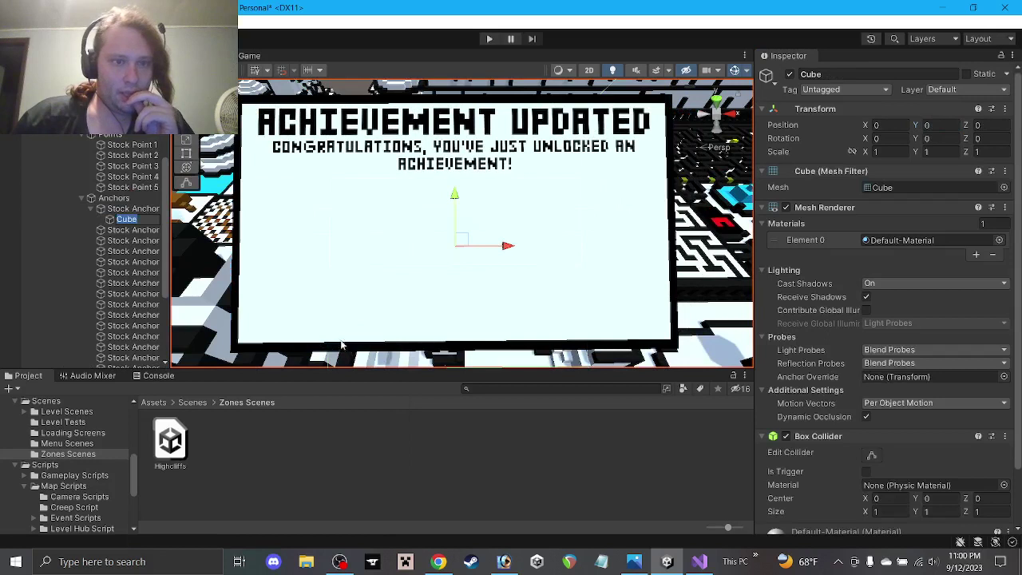
Step: Scale the Cube under Stock Anchor 1 uniformly to 0.05 on all axes
left_click(878, 151)
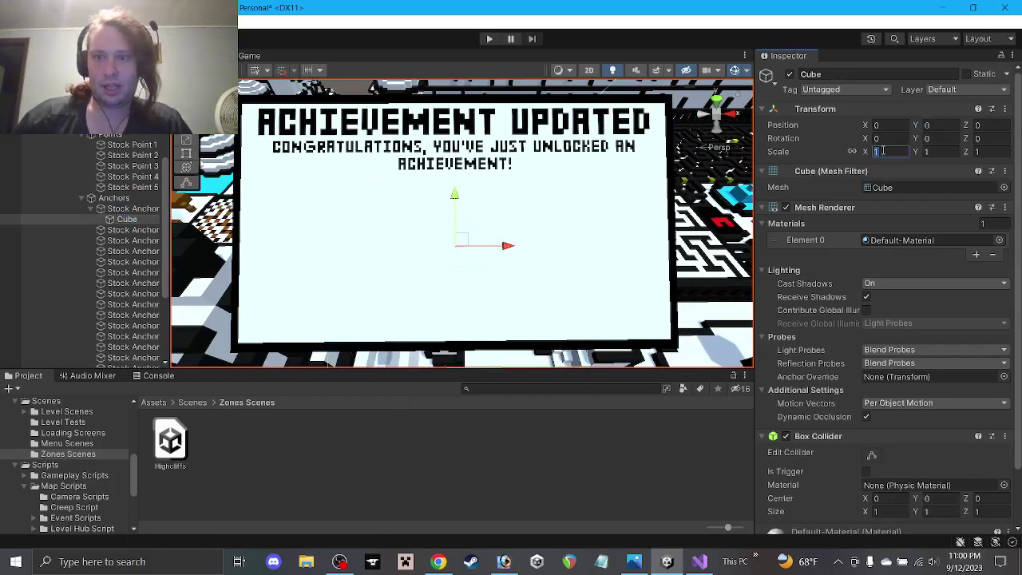
type("0.1")
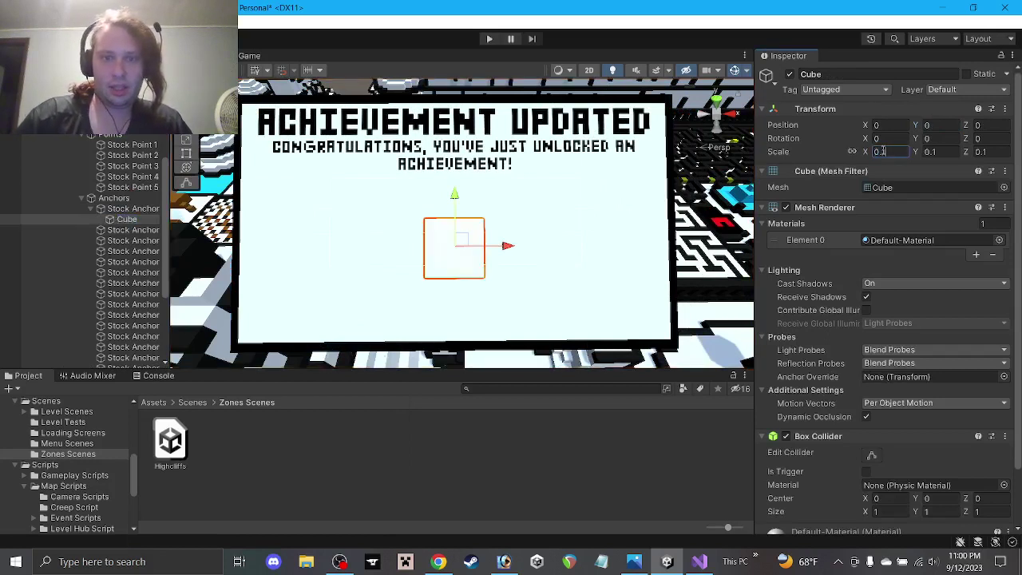
key("BackSpace")
type("01")
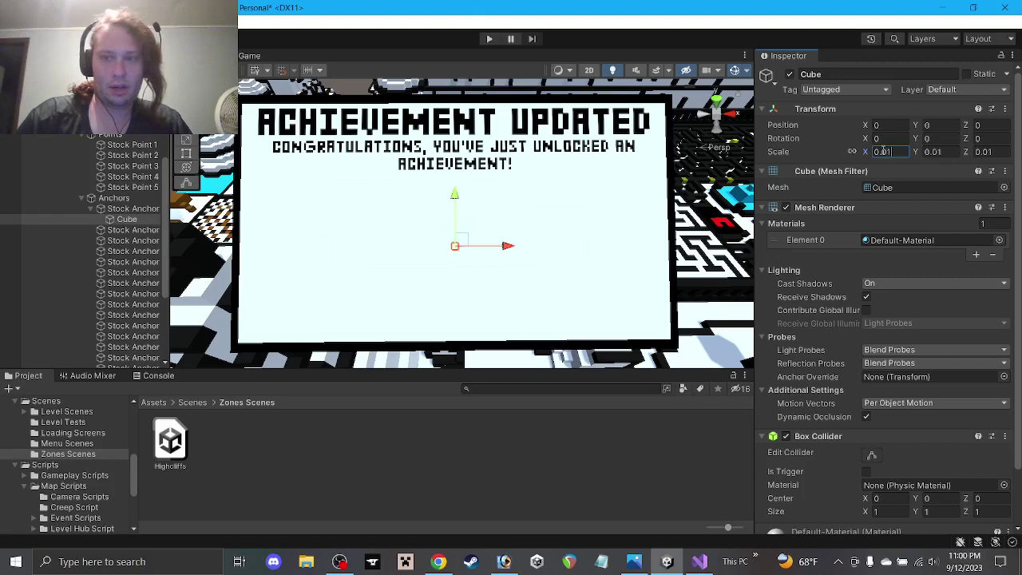
key("BackSpace")
type("5")
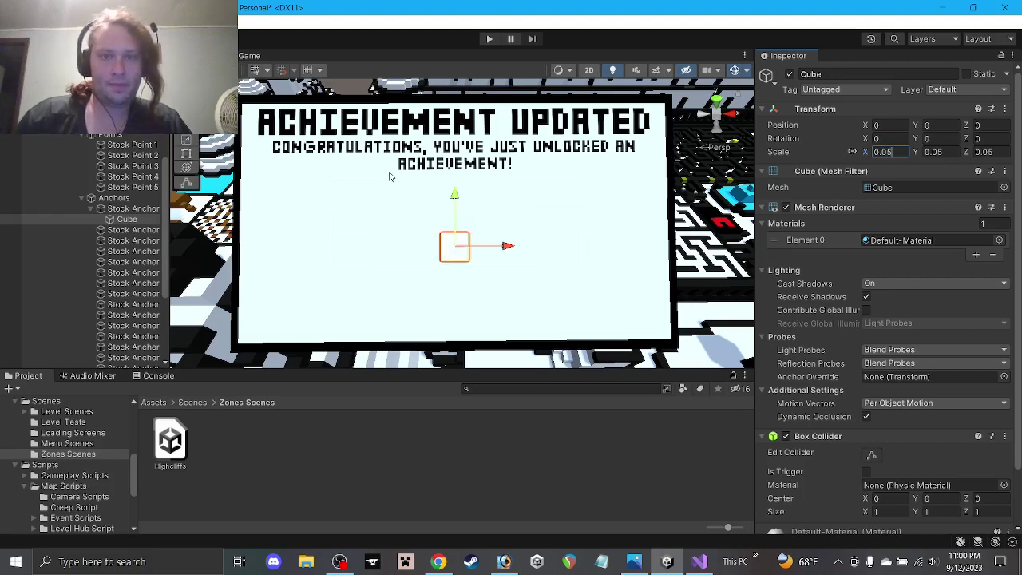
Step: Select Stock Anchor 1 and examine the cube's placement on the pop-up in the Game view
left_click(134, 209)
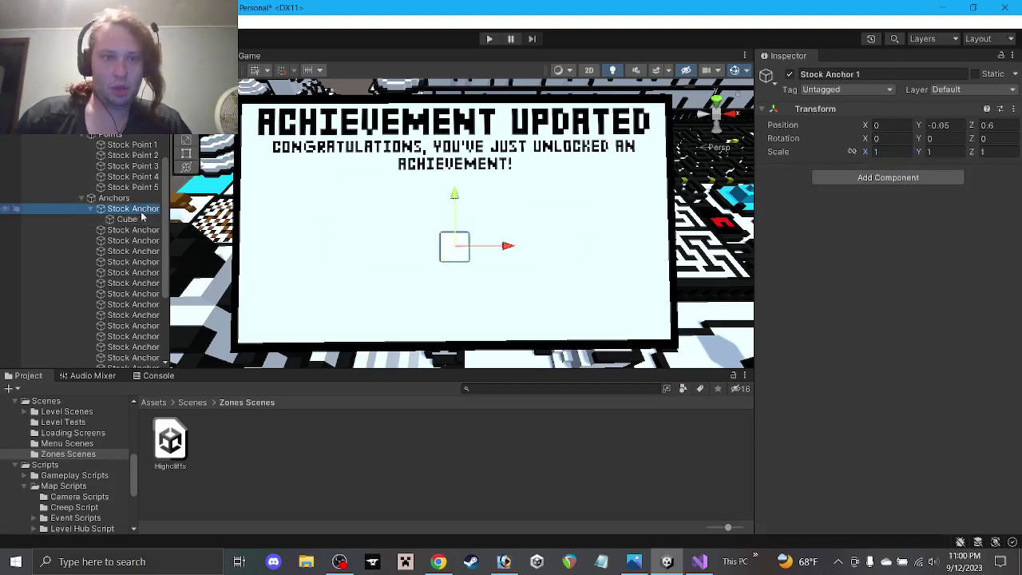
mouse_move(448, 228)
left_mouse_down("alt")
mouse_move(500, 209)
mouse_move(468, 233)
left_mouse_up("alt")
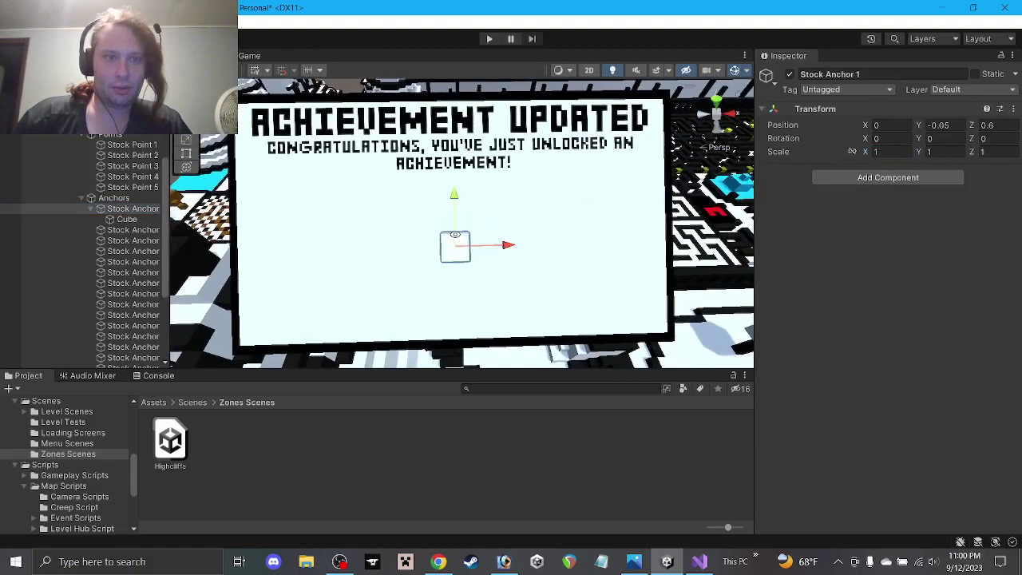
left_click(245, 56)
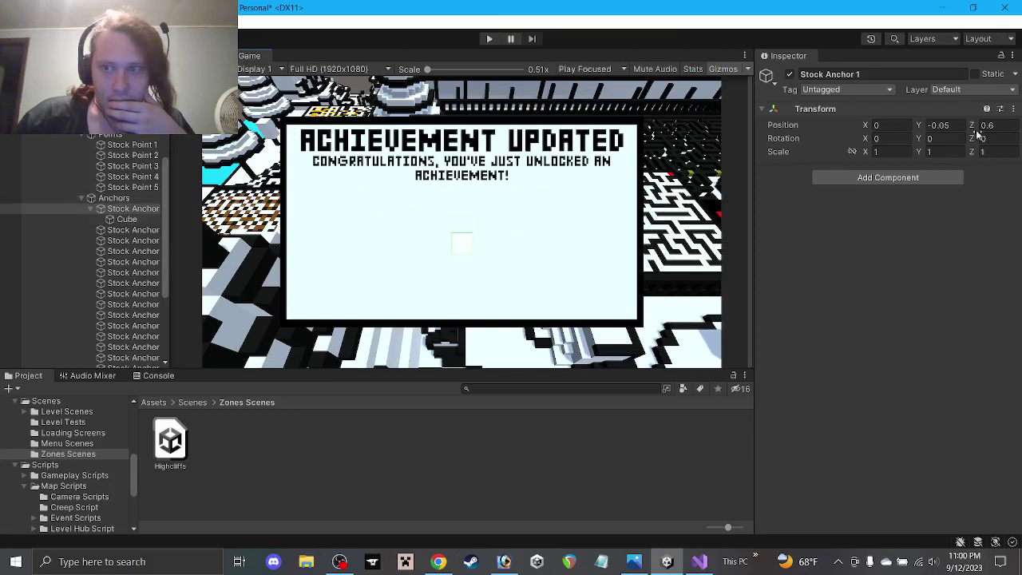
Step: Try a Y position of 0 for Stock Anchor 1 while viewing the pop-up in the Game view
left_click(933, 125)
double_click(936, 125)
type("0")
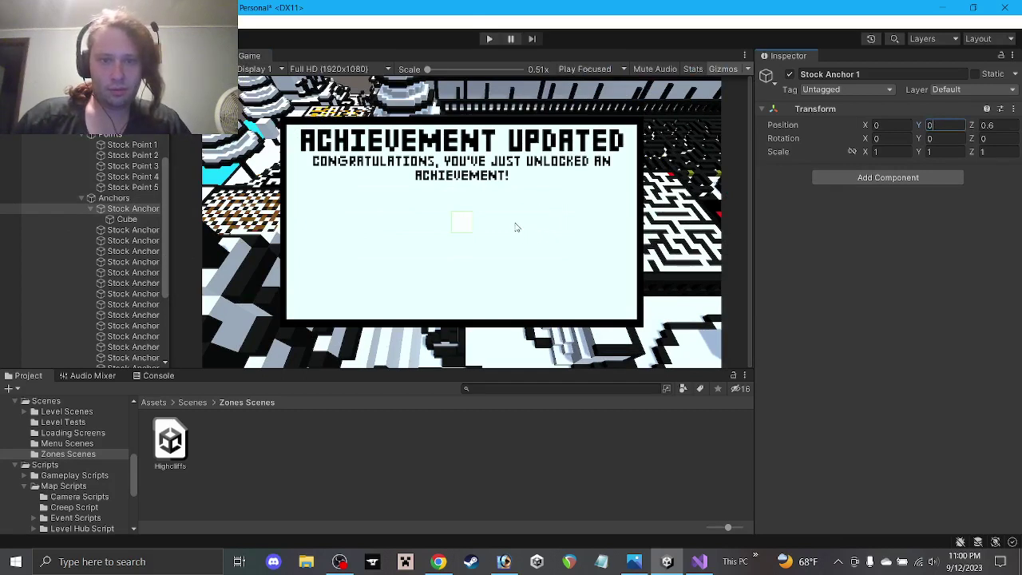
key("Escape")
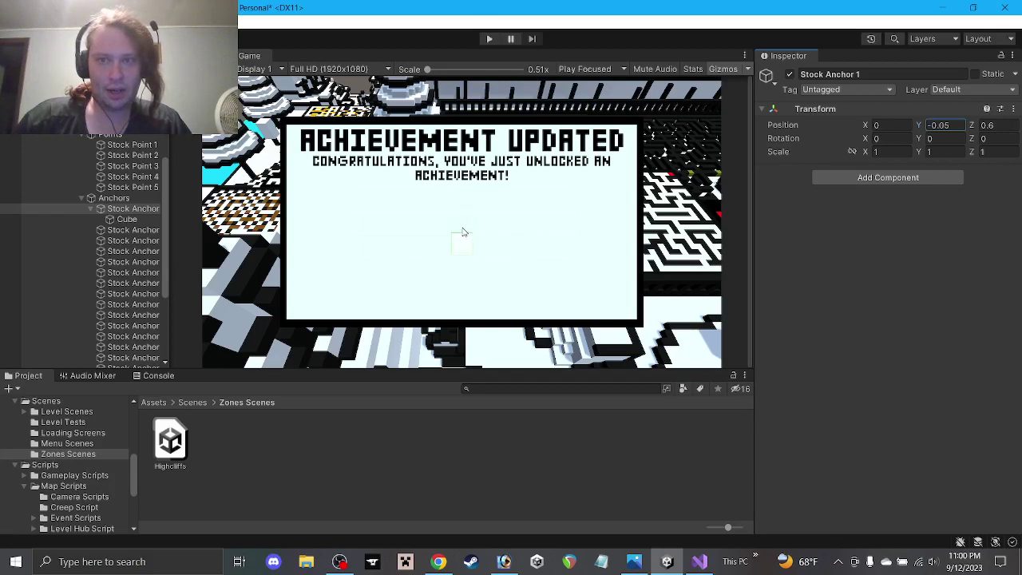
Step: Try moving the Cube from Stock Anchor 1 to Stock Anchor 2 with a Y position of 0, and undo both changes
left_click(126, 219)
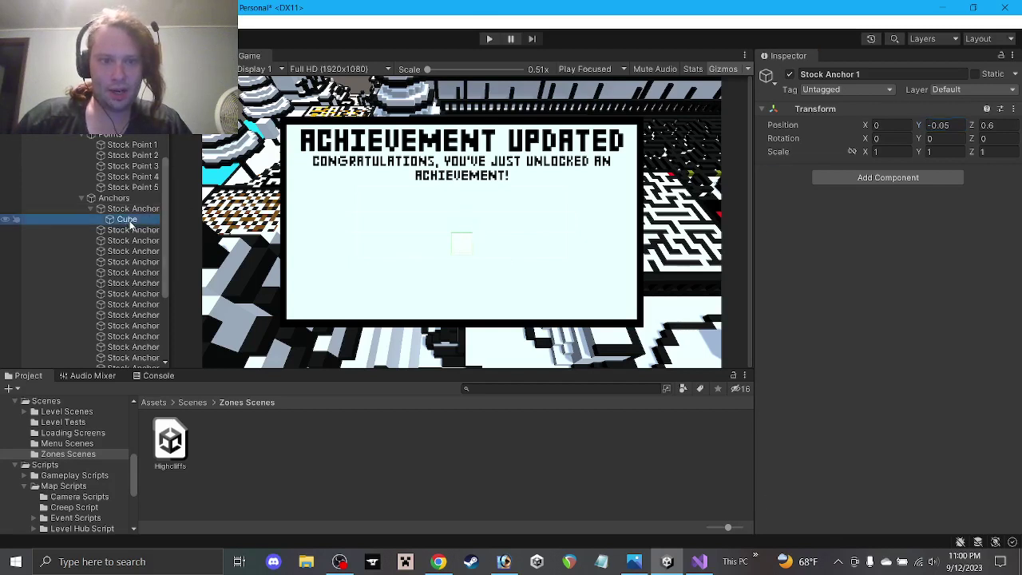
left_click_drag(126, 222, 128, 231)
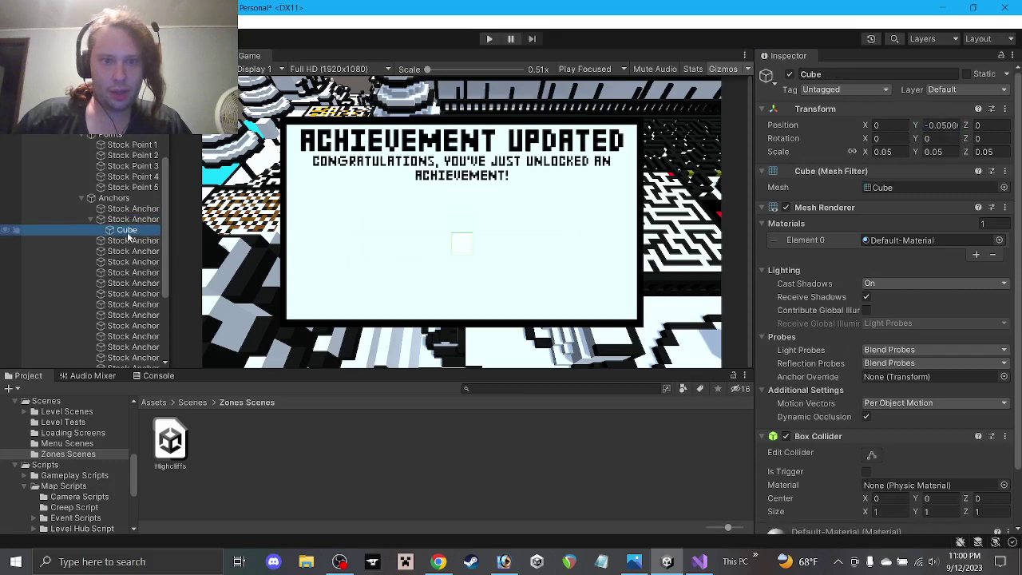
left_click(942, 125)
type("0")
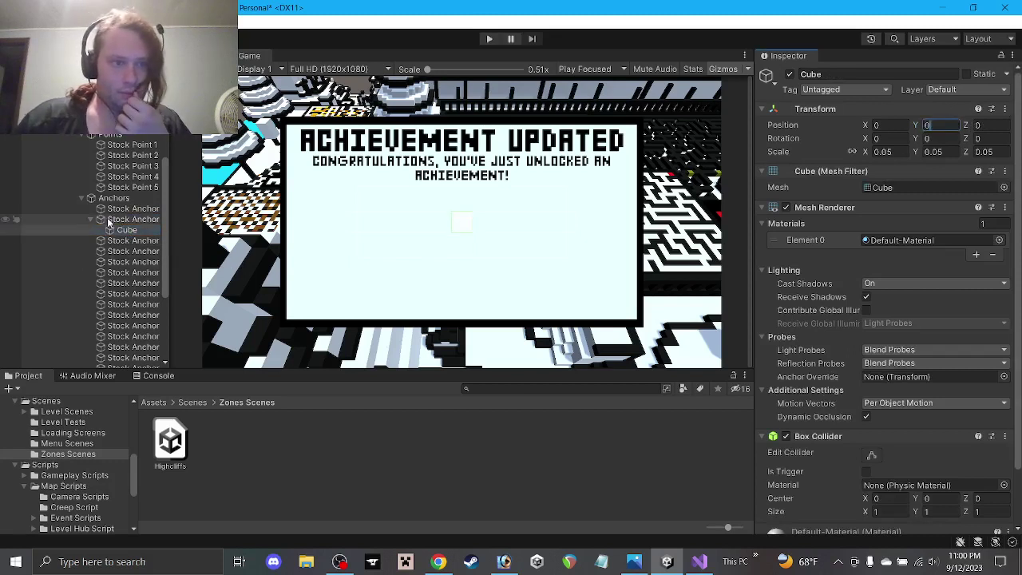
key("ctrl+z")
key("ctrl+z")
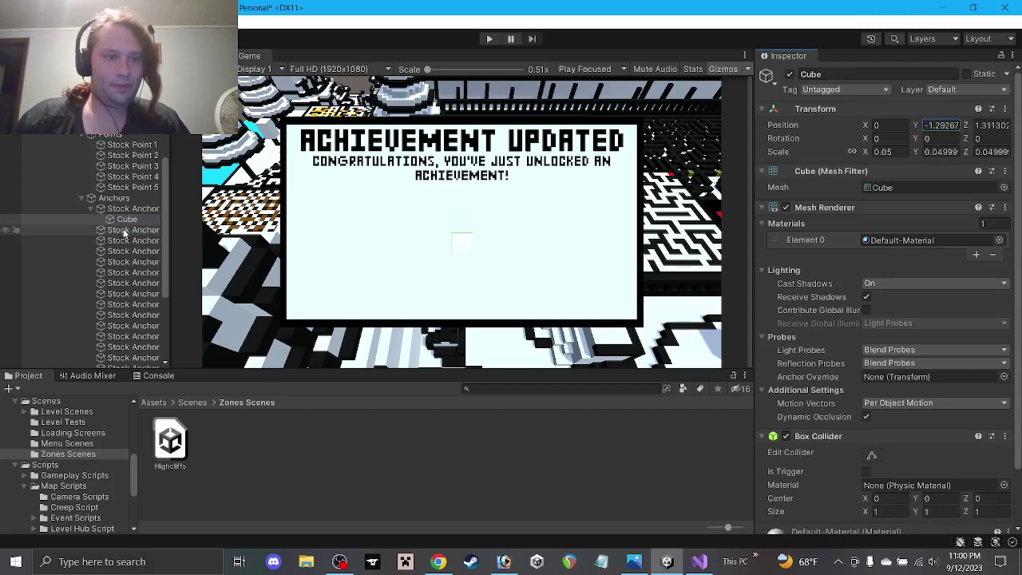
Step: Duplicate the Cube, make the copy a child of Stock Anchor 2, and set its Y position to 0
left_click(128, 221)
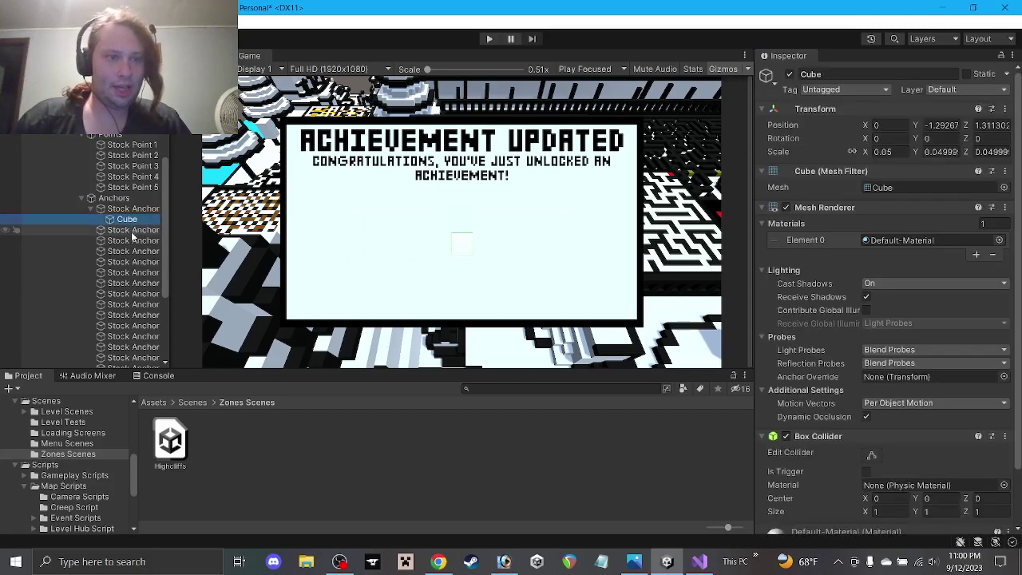
key("ctrl+d")
left_click_drag(133, 232, 130, 245)
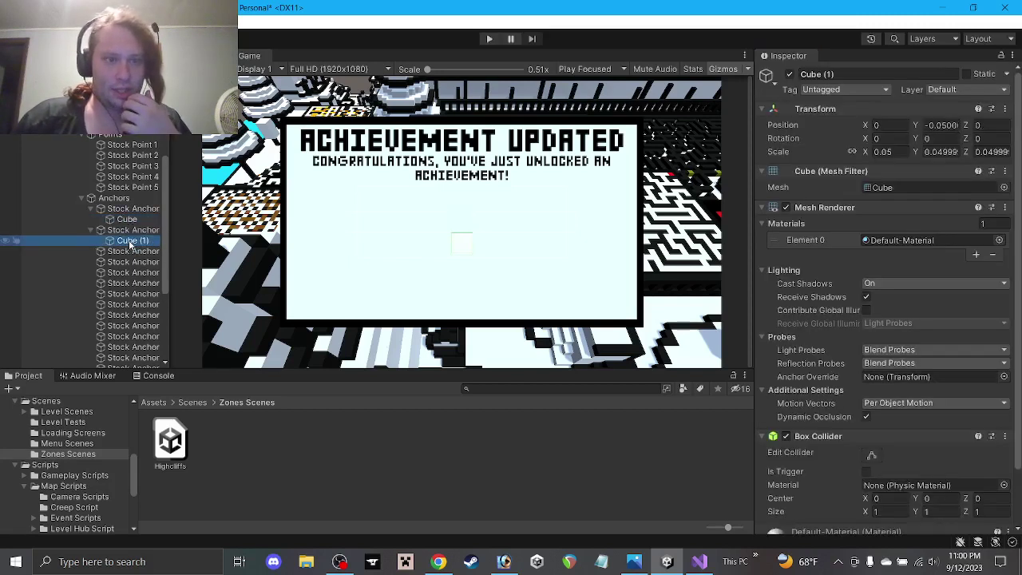
left_click(938, 125)
type("0")
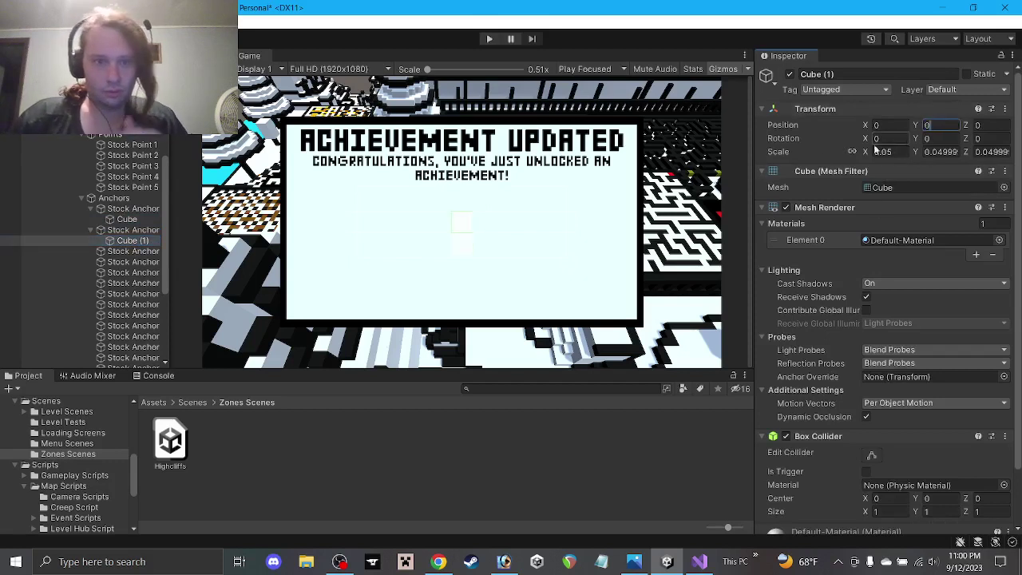
Step: Compare Stock Anchors 1 and 2 with their cubes, and set Stock Anchor 2's Y position to -0.025
left_click(127, 221)
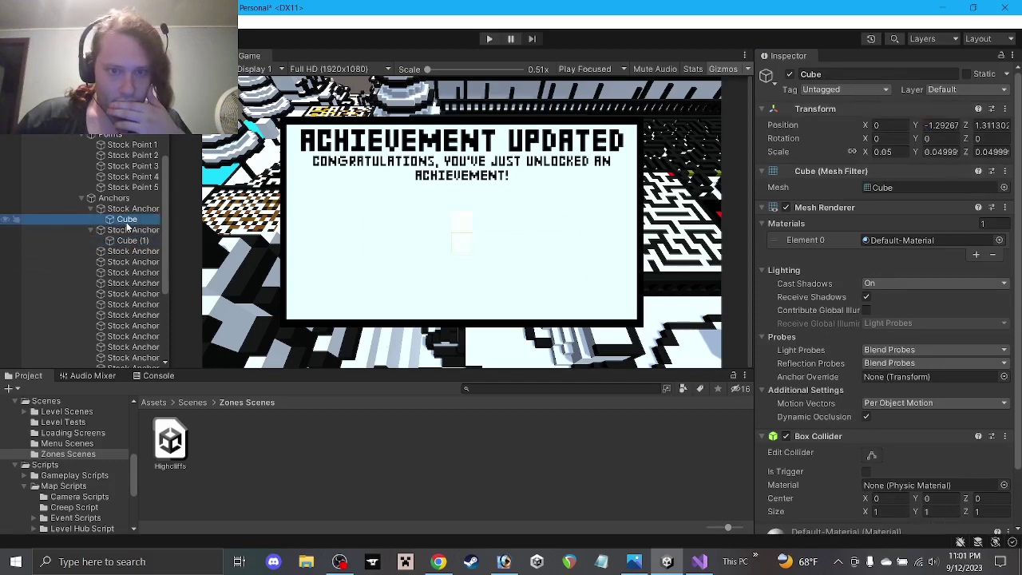
left_click(132, 243)
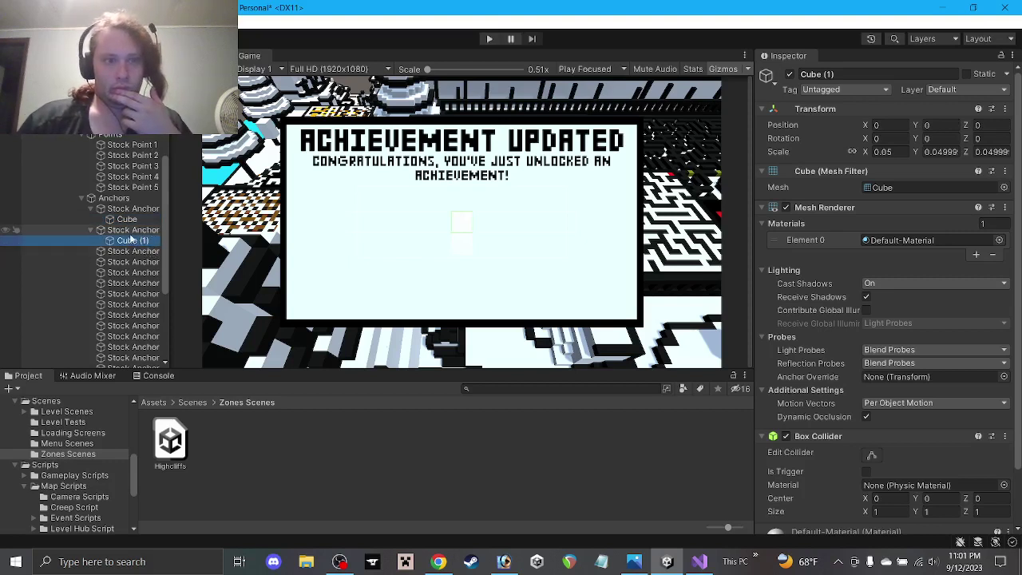
left_click(130, 229)
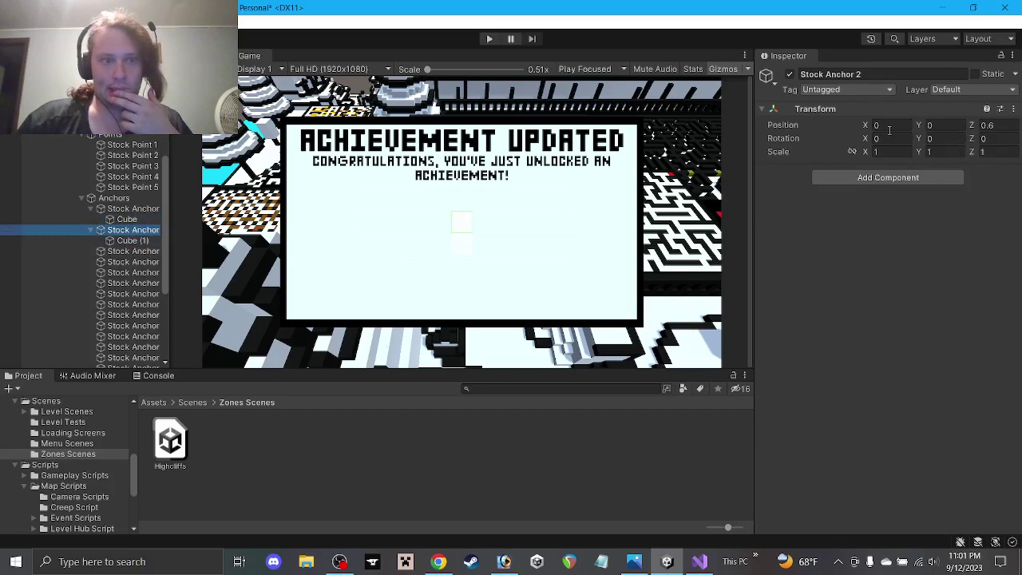
left_click(134, 209)
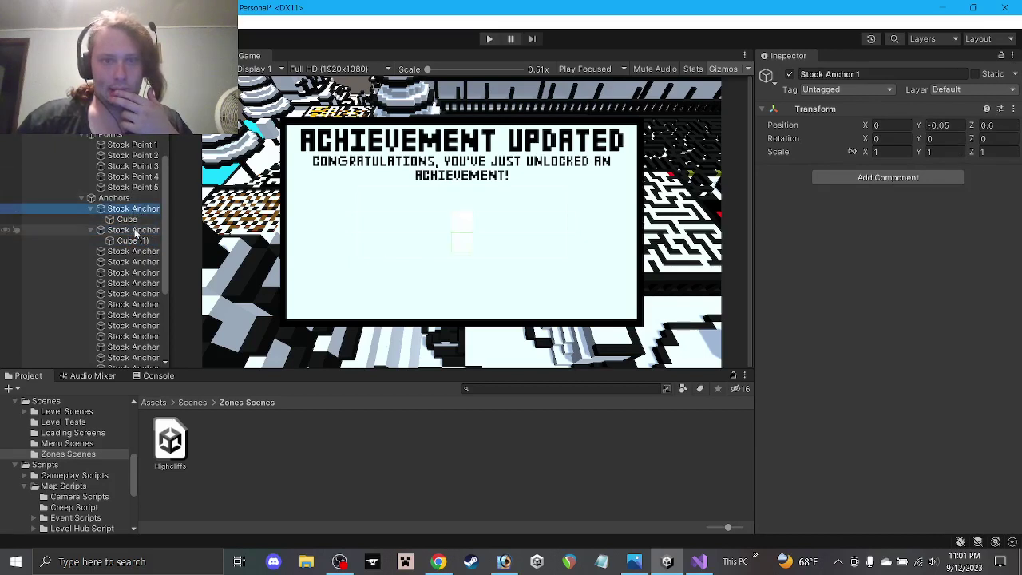
left_click(136, 231)
left_click(942, 125)
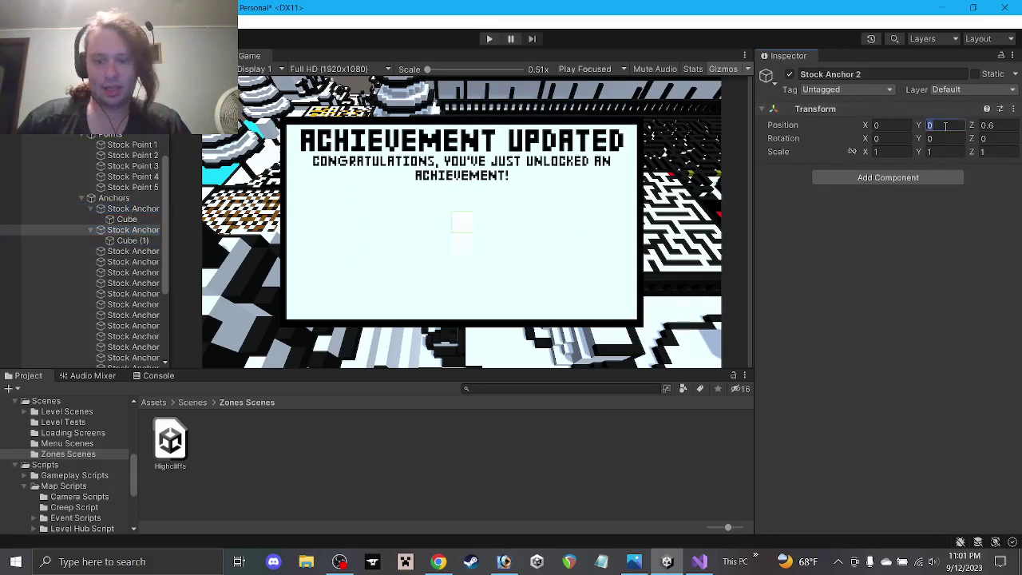
key("BackSpace")
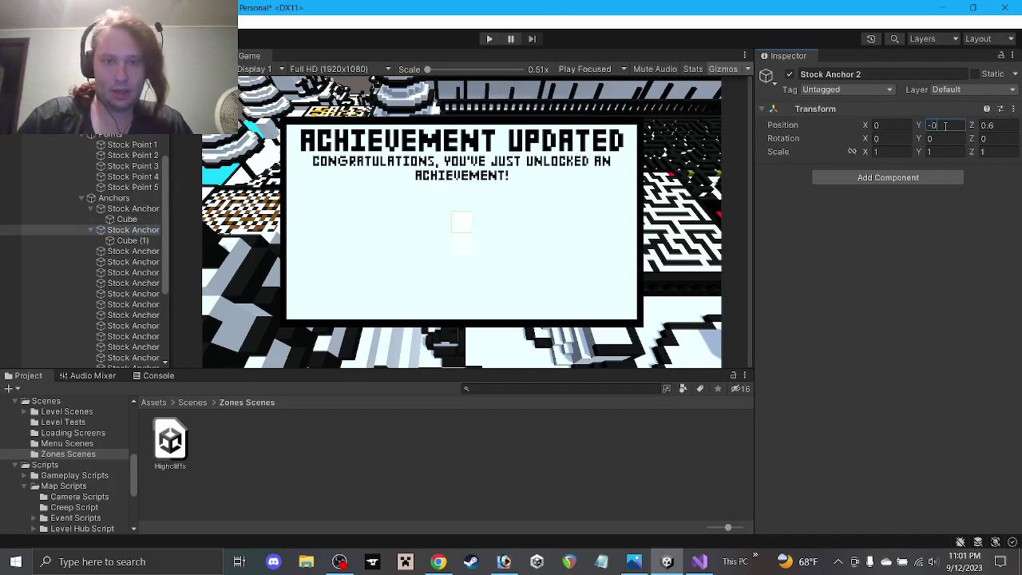
type("-0.3")
key("BackSpace")
type("25")
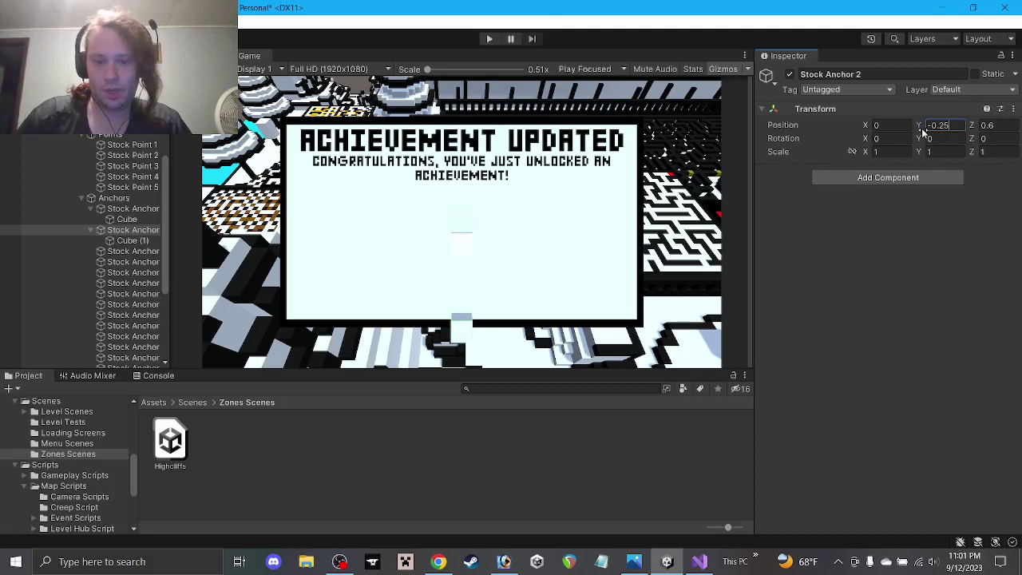
key("BackSpace")
key("BackSpace")
type("025")
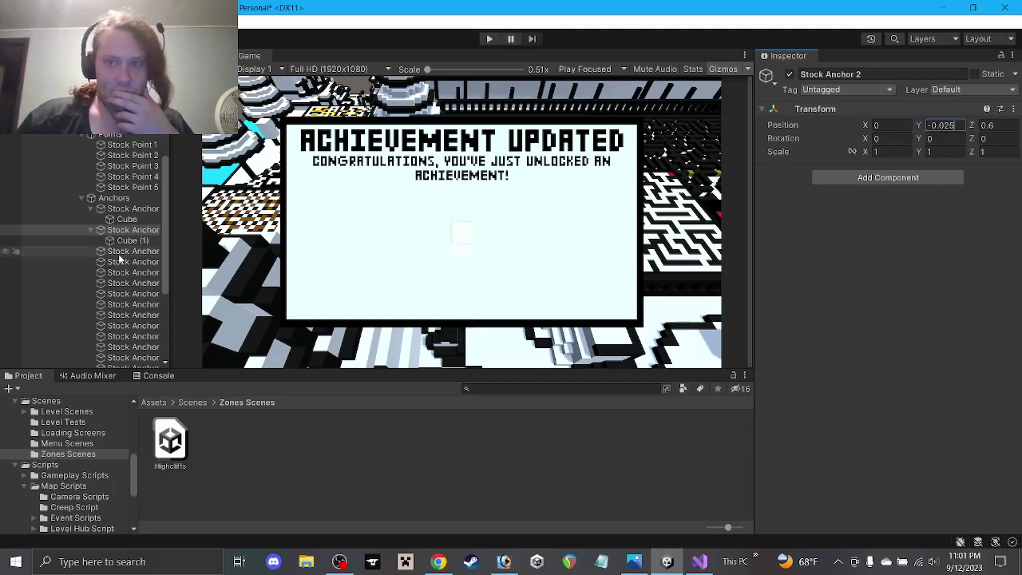
Step: Set Stock Anchor 3's Y position to -0.075
left_click(119, 252)
left_click(943, 127)
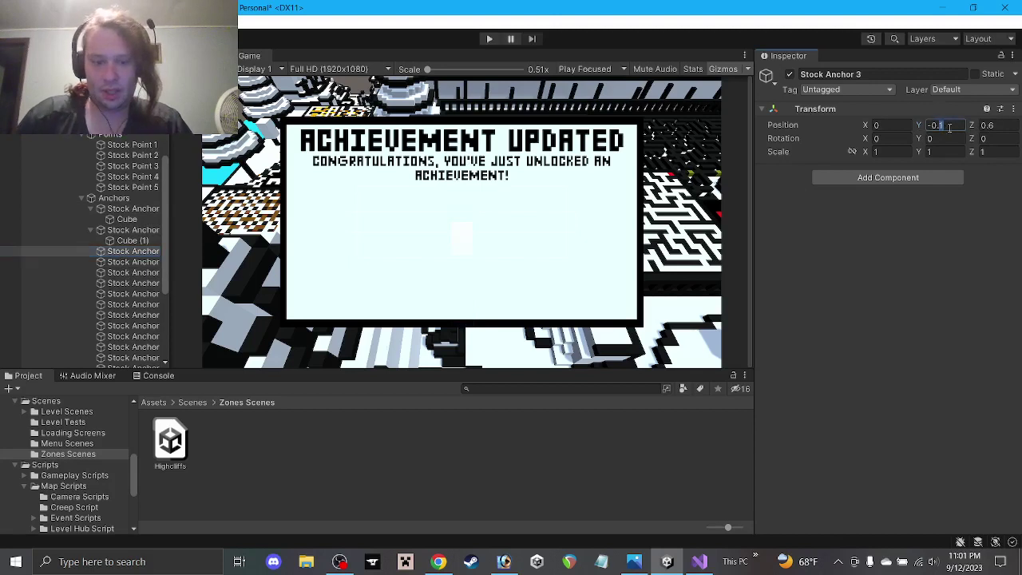
type("-0.05")
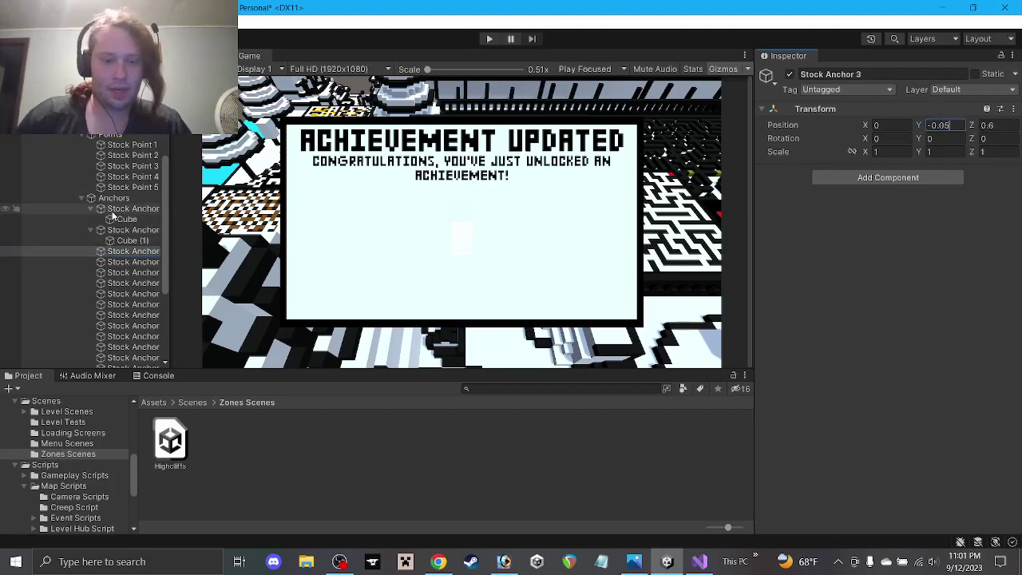
key("BackSpace")
type("75")
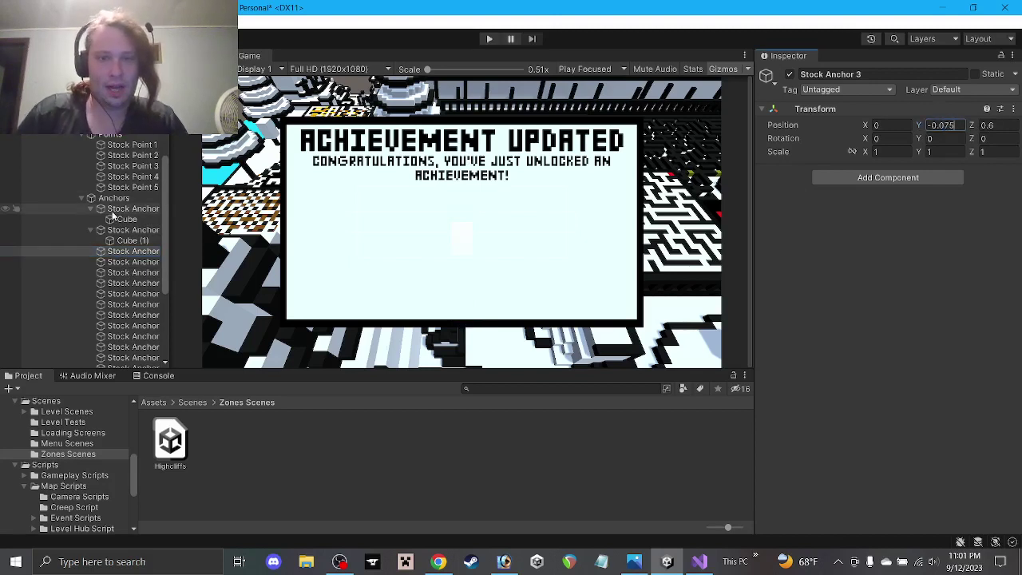
Step: Duplicate Cube (1) into Stock Anchor 3 with a Y position of 0, and compare its placement with Stock Anchor 2's cube
left_click(126, 240)
key("ctrl+d")
left_click_drag(134, 273, 134, 264)
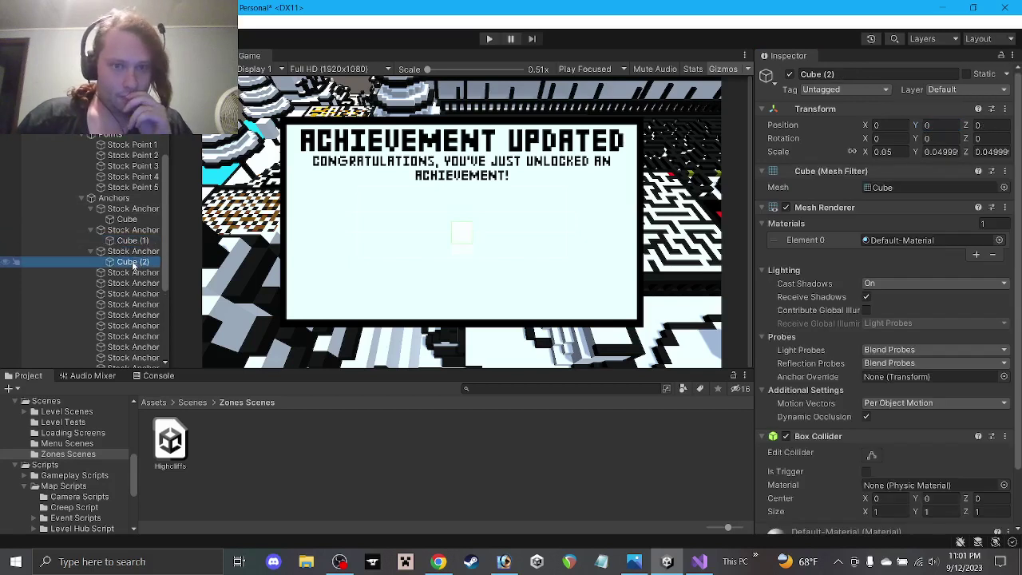
left_click(940, 126)
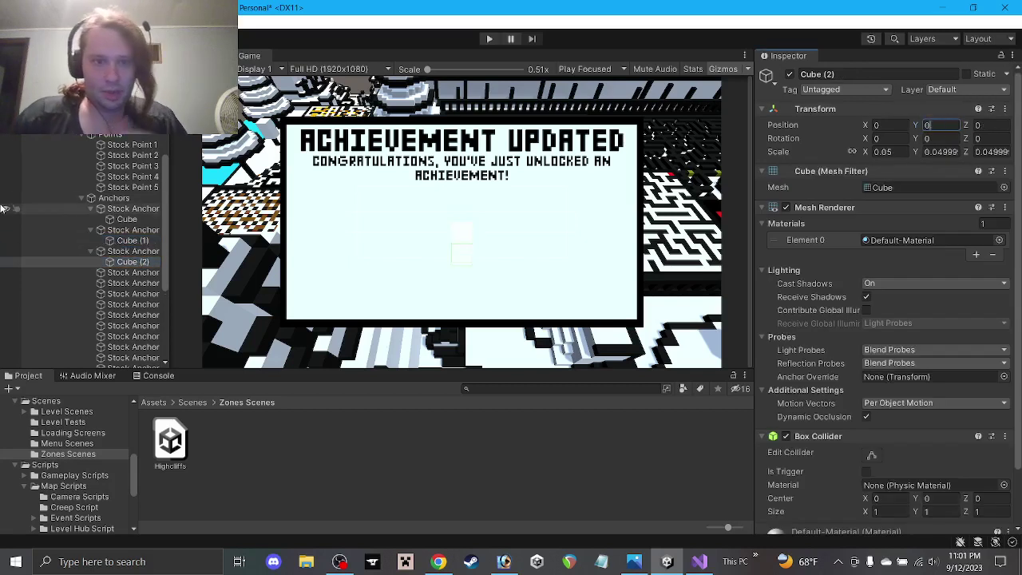
left_click(128, 232, "shift")
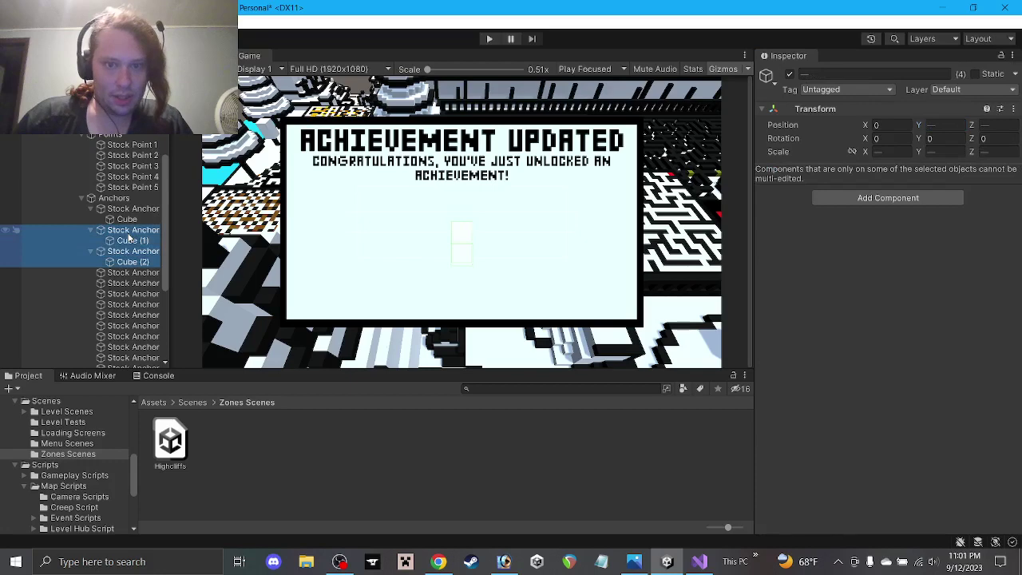
Step: Delete the test cubes under Stock Anchors 1, 2 and 3
left_click(126, 218)
key("Delete")
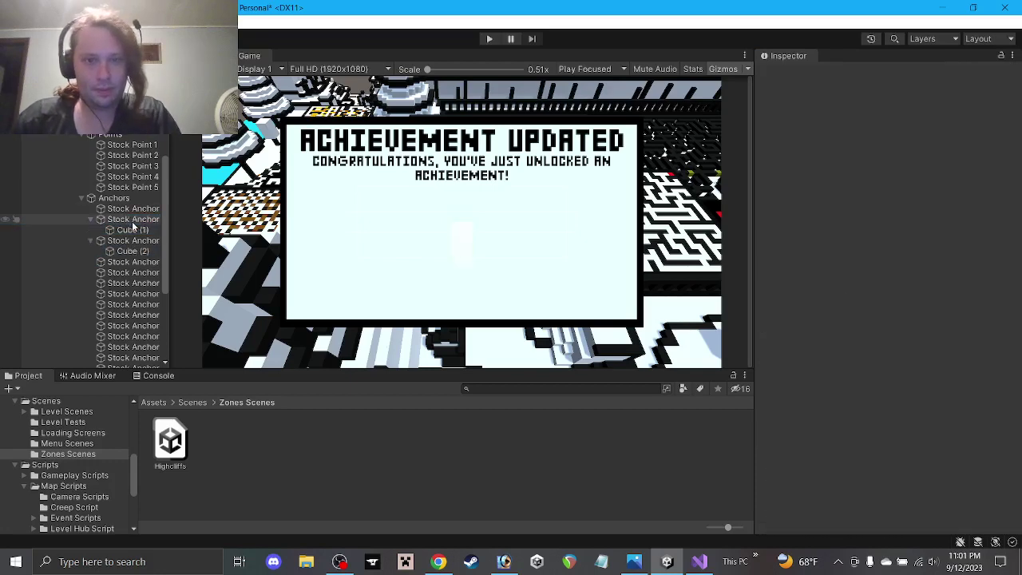
left_click(132, 230)
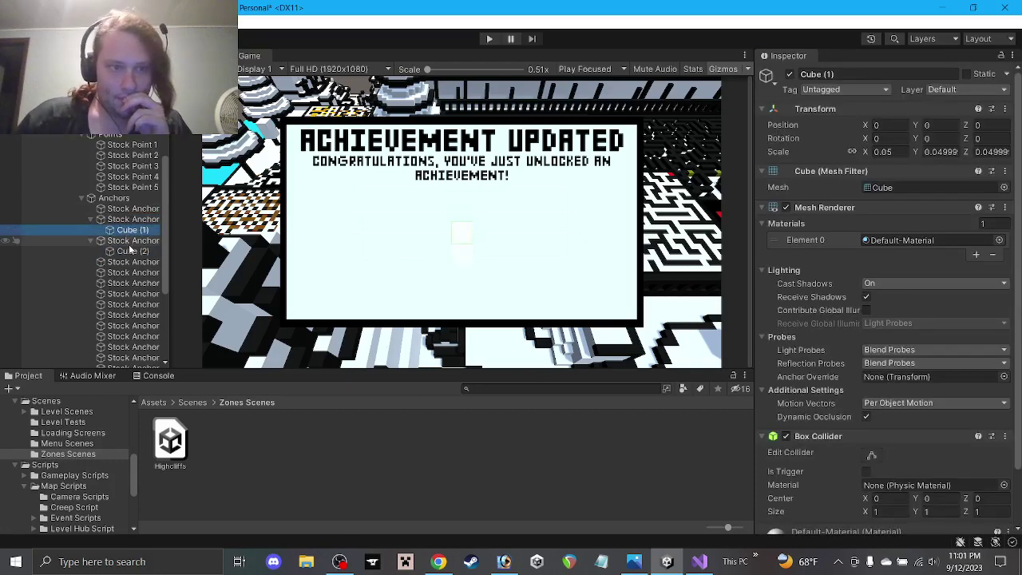
key("Delete")
left_click(131, 231)
key("Delete")
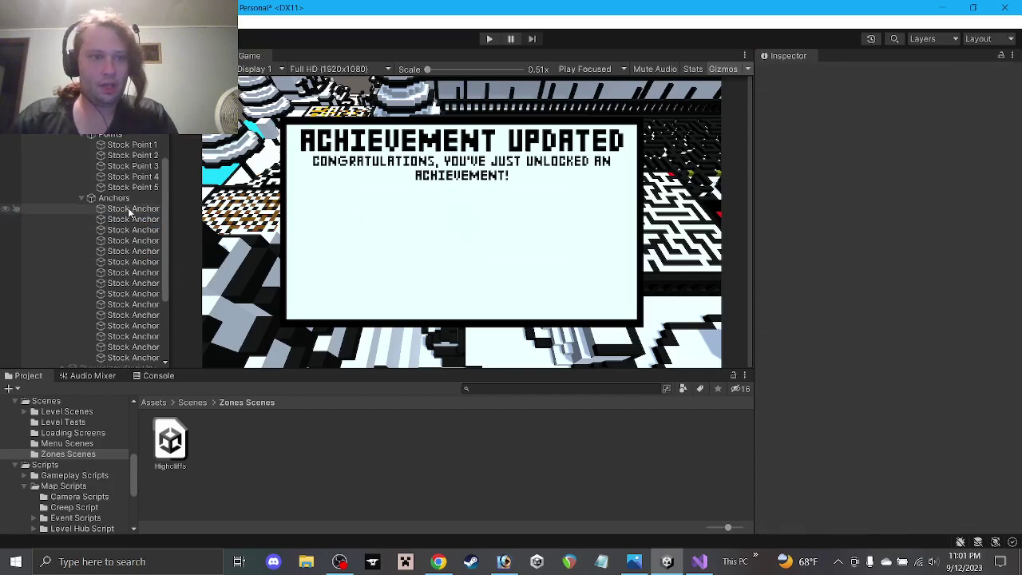
Step: Set Stock Anchor 5's X position to 0 and its Y position to 0.01
left_click(128, 210)
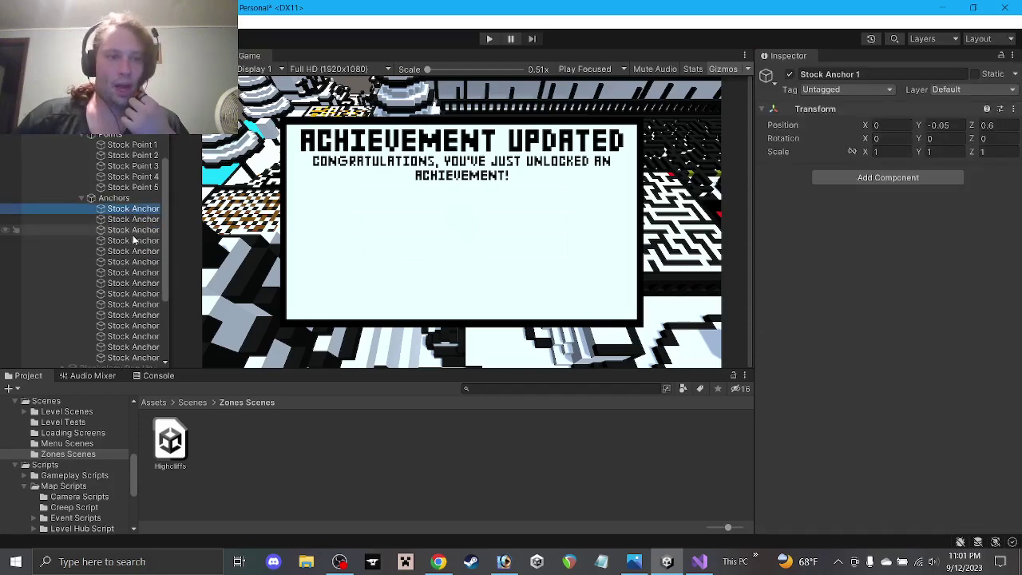
left_click(134, 240)
left_click(903, 127)
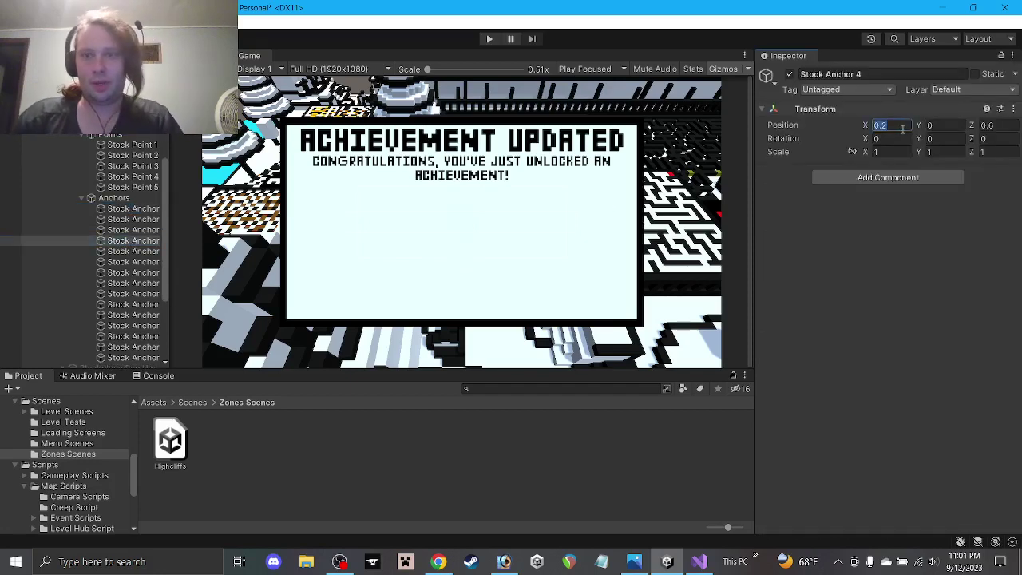
left_click(134, 252)
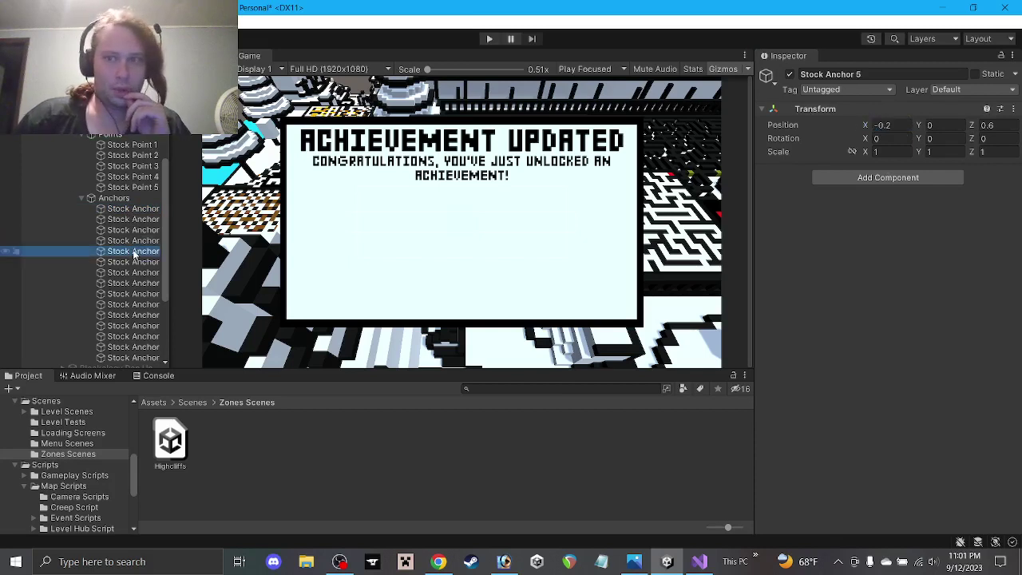
left_click(912, 126)
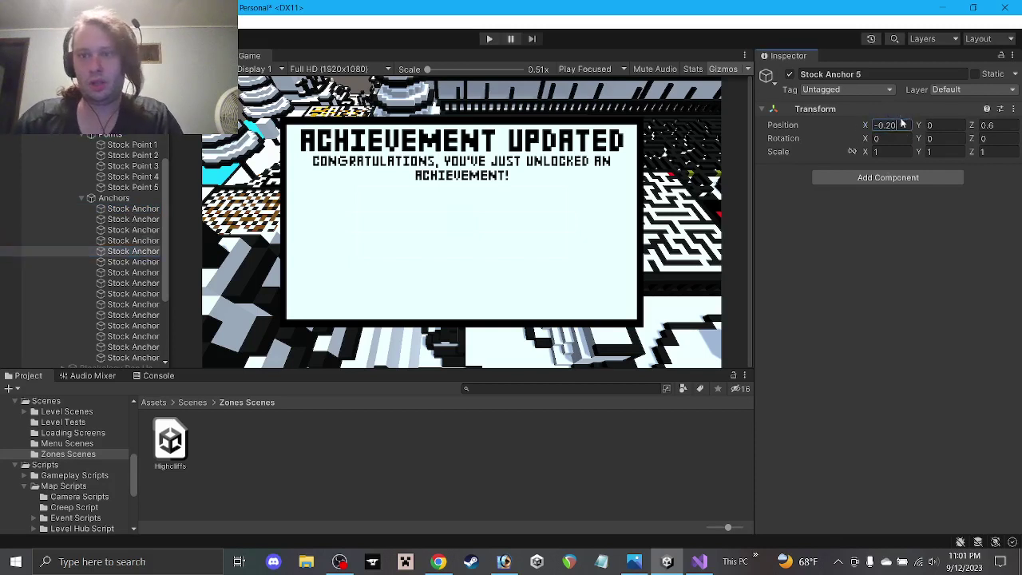
key("ctrl+a")
type("0")
key("Tab")
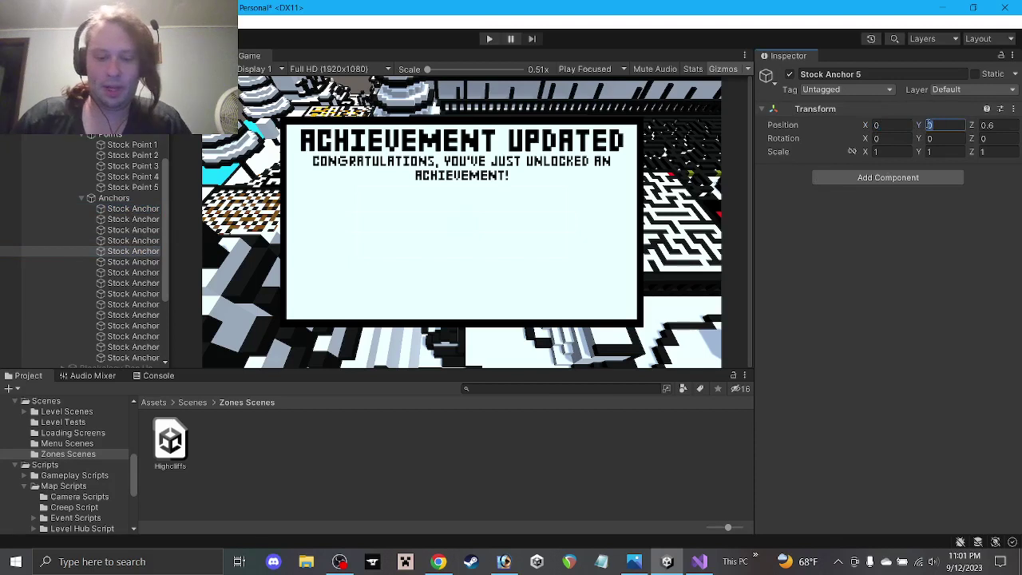
type("01")
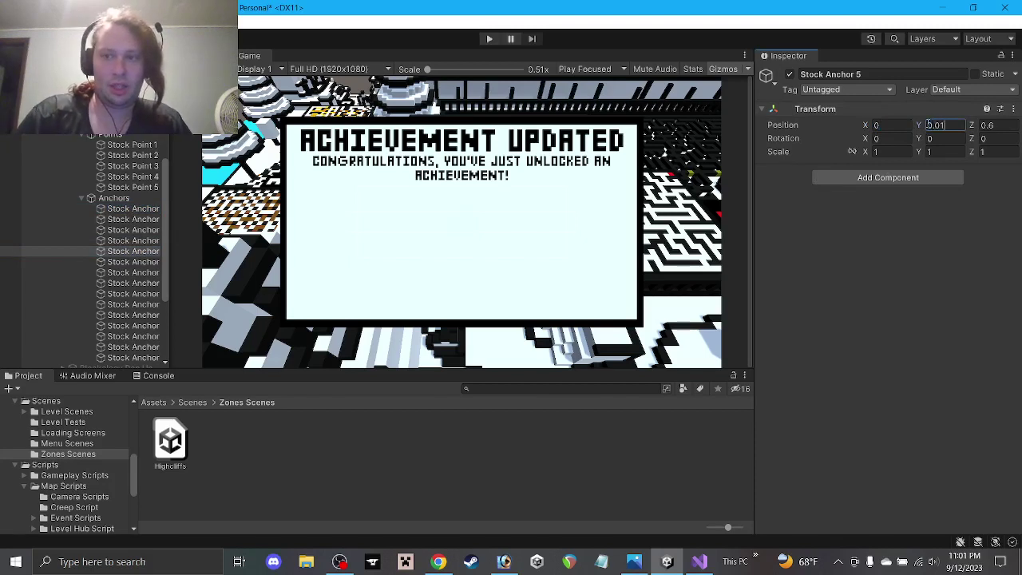
Step: Check the positions of the first three stock anchors, set Stock Anchor 5's Y position to 0.1, and show it in the Scene view
left_click(138, 221)
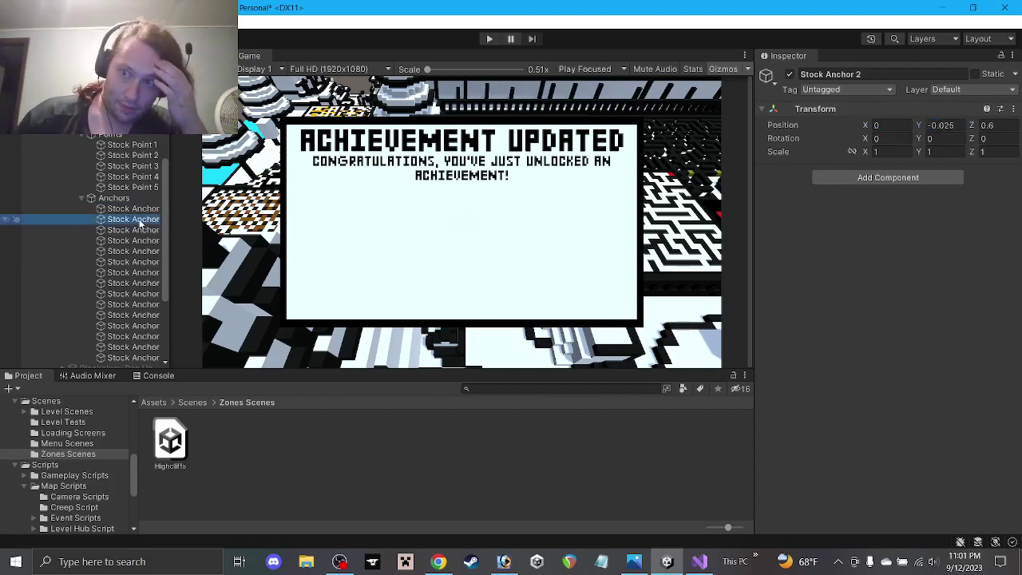
left_click(137, 231)
left_click(136, 220)
left_click(135, 210)
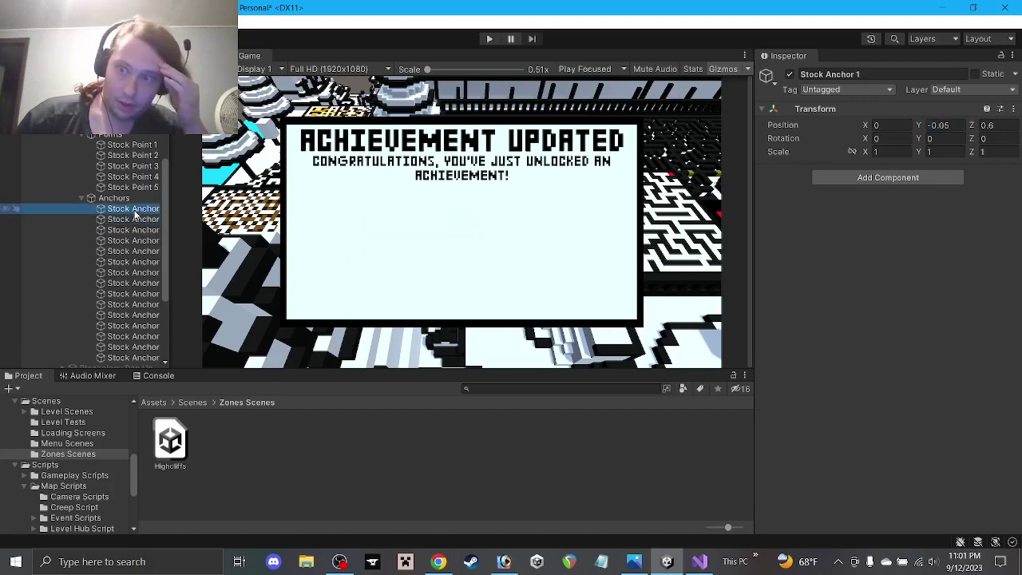
left_click(134, 252)
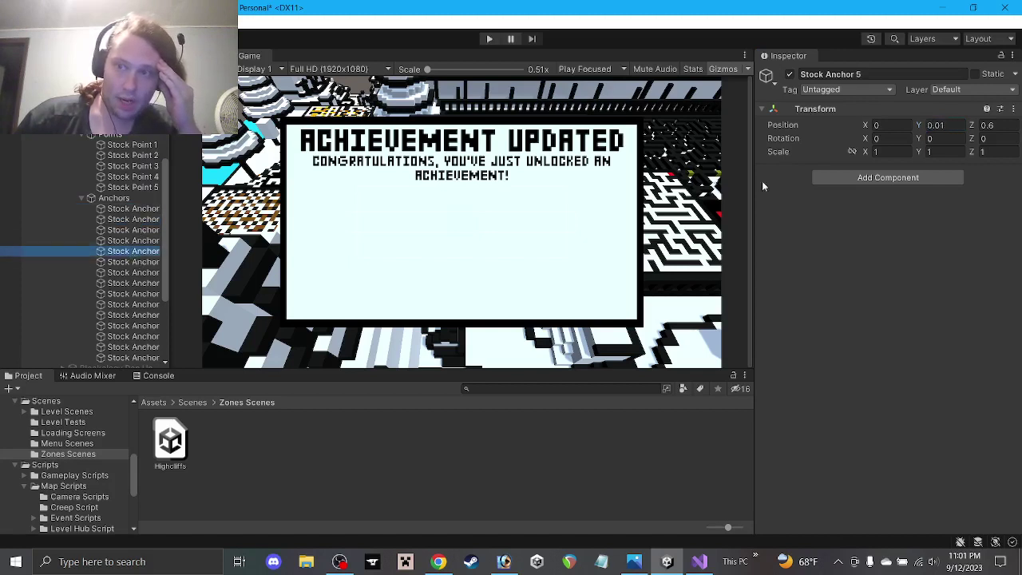
left_click(953, 125)
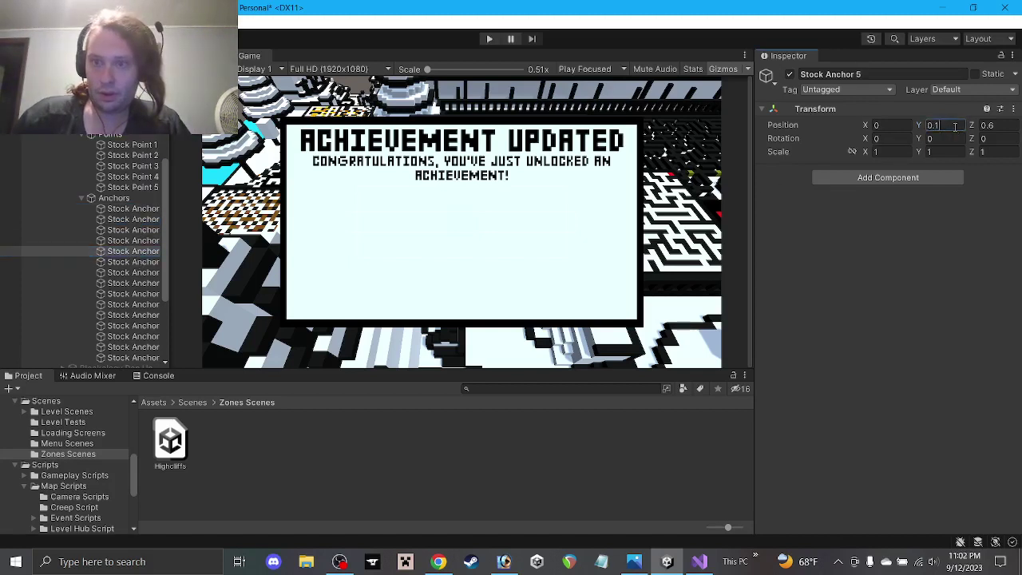
key("ctrl+1")
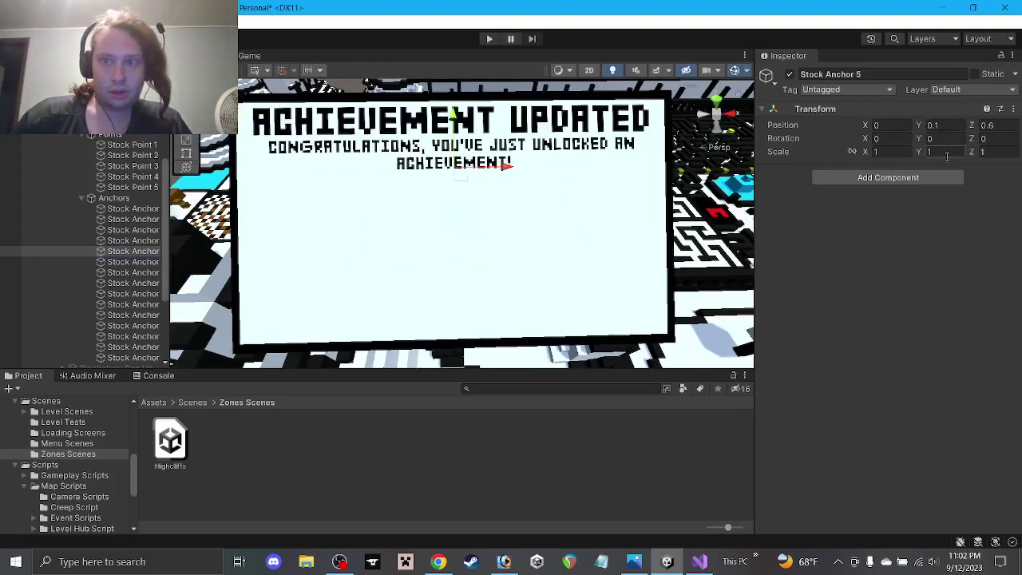
Step: Set Stock Anchor 5's Y position to -0.1 and compare its placement with Stock Anchors 1, 2, 3, 4 and 6
left_click(936, 126)
type("-0.1")
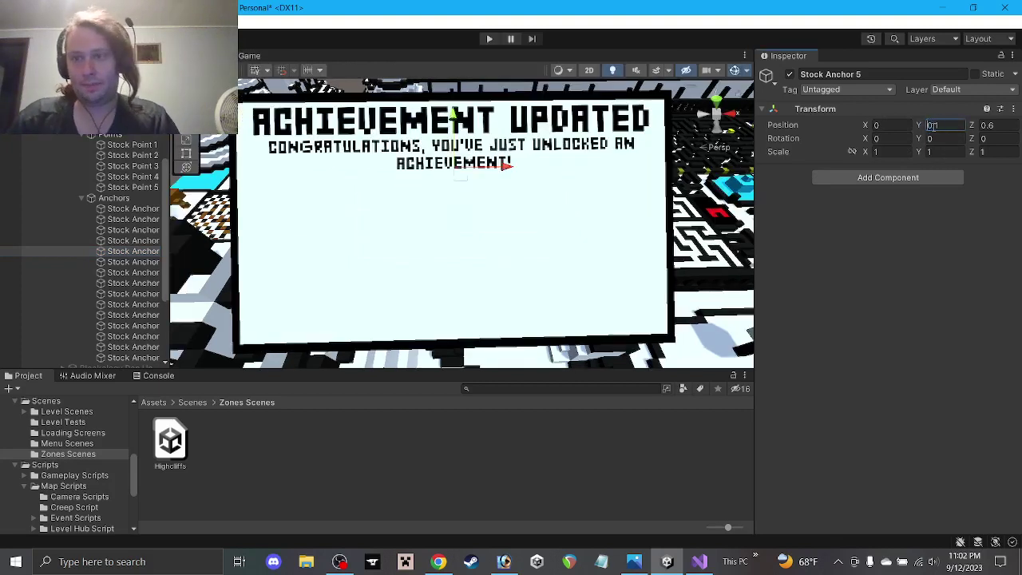
left_click(132, 209)
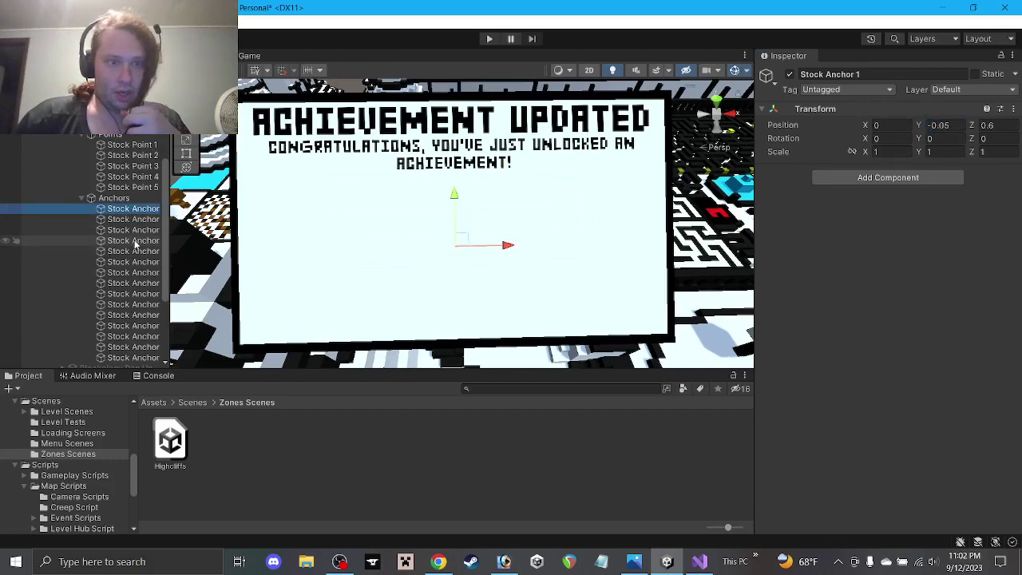
left_click(135, 241)
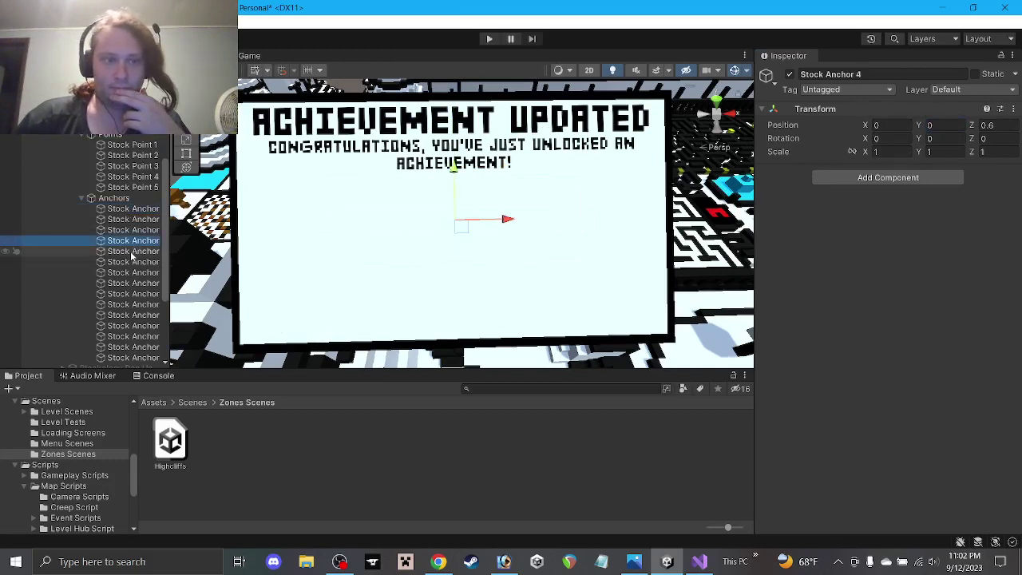
left_click(131, 230)
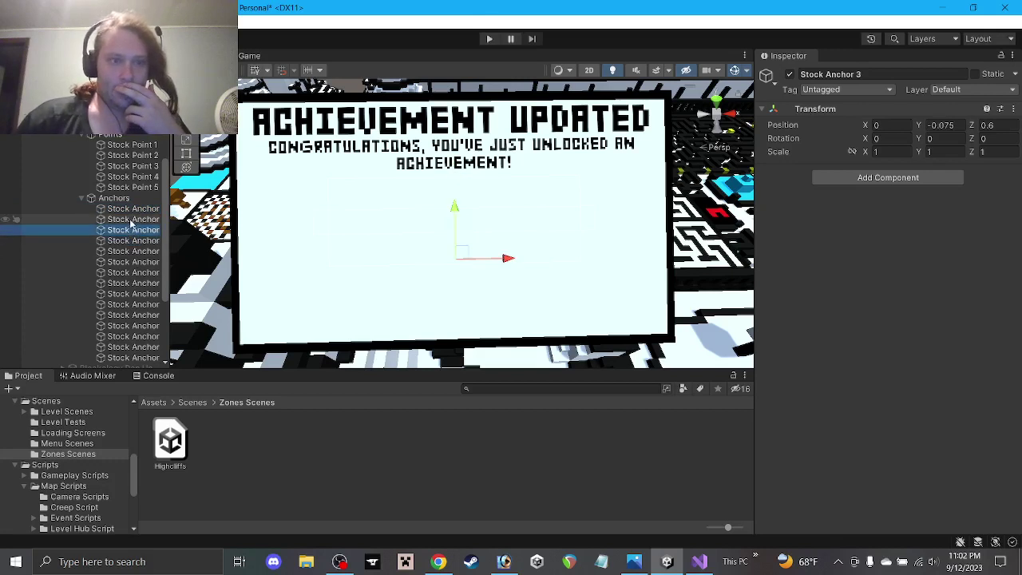
left_click(131, 223)
left_click(128, 231)
left_click(128, 223)
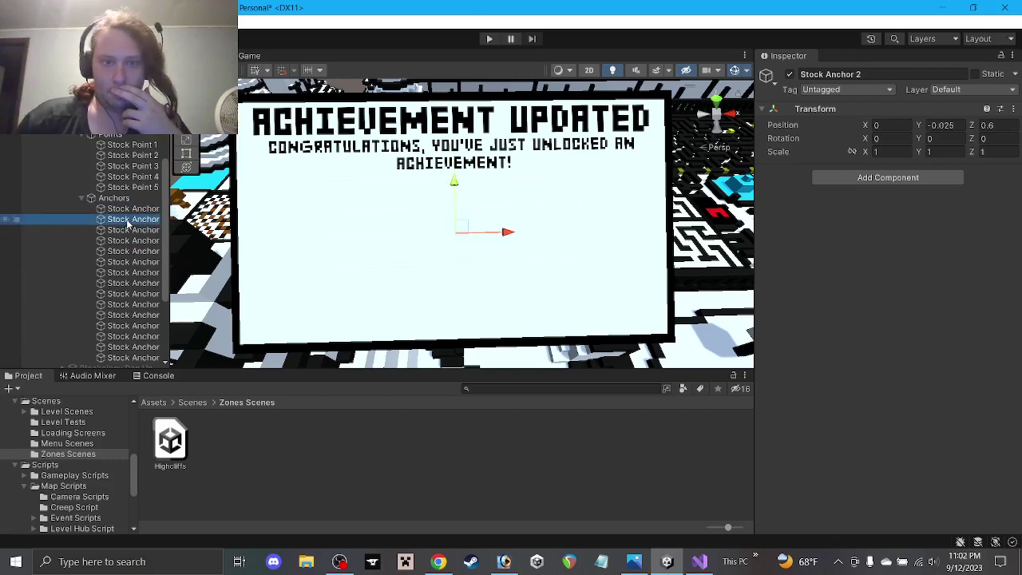
left_click(132, 263)
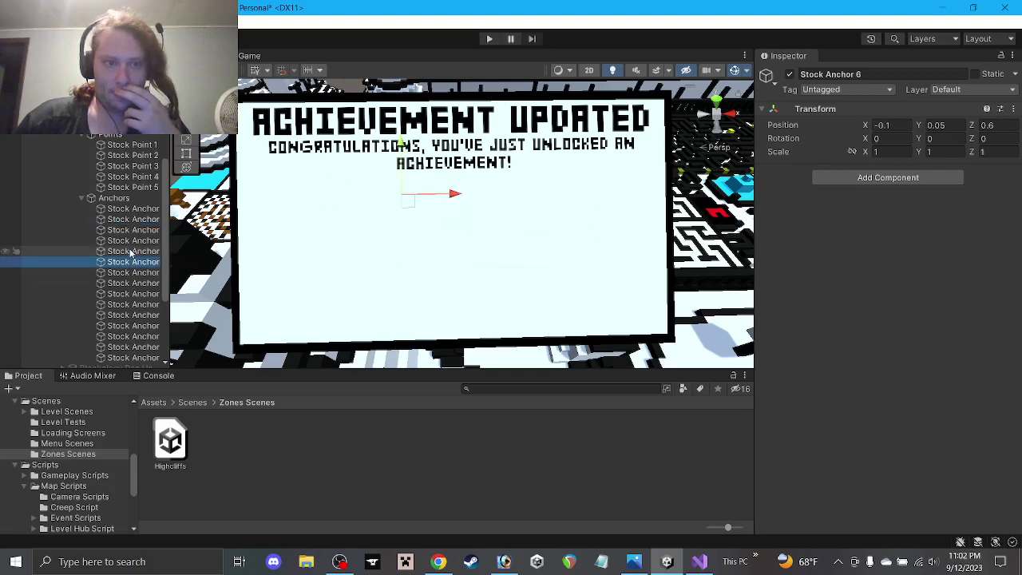
left_click(130, 252)
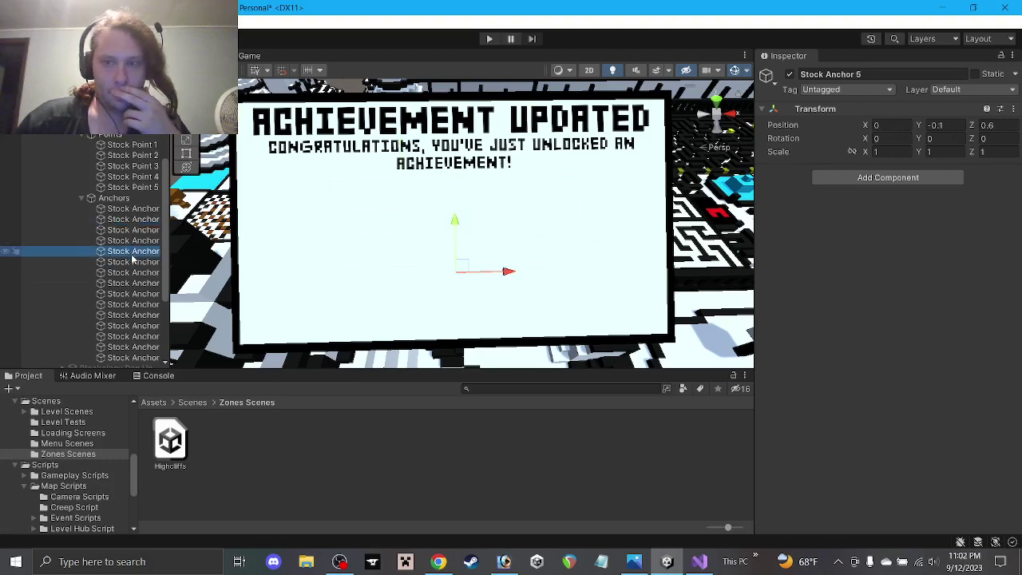
Step: Set Stock Anchor 6's X position to 0 and its Y position to 0.025, and check it against Stock Anchor 2
left_click(126, 264)
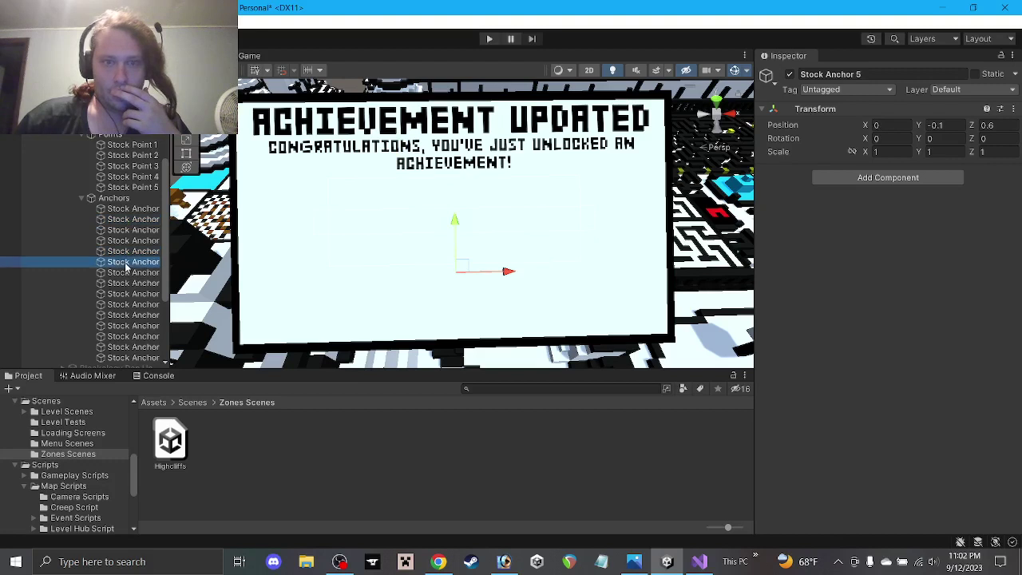
left_click(886, 125)
type("0")
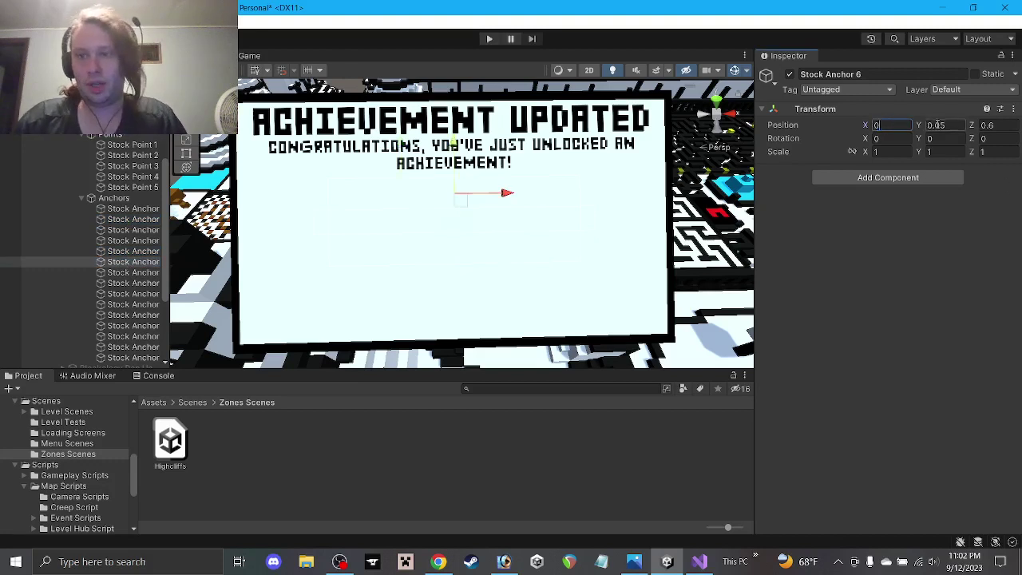
left_click(950, 125)
type("0.025")
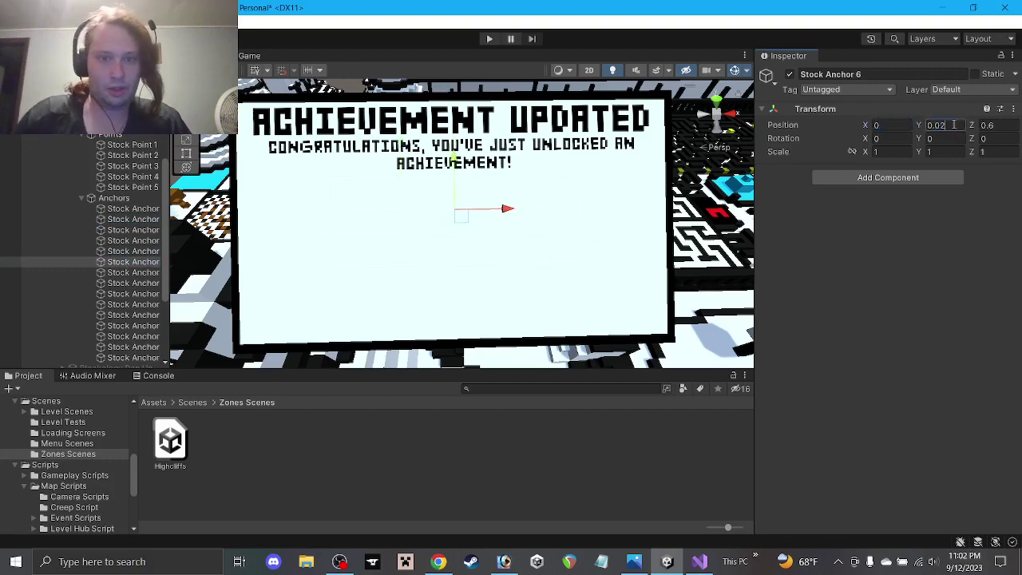
left_click(133, 220)
left_click(133, 262)
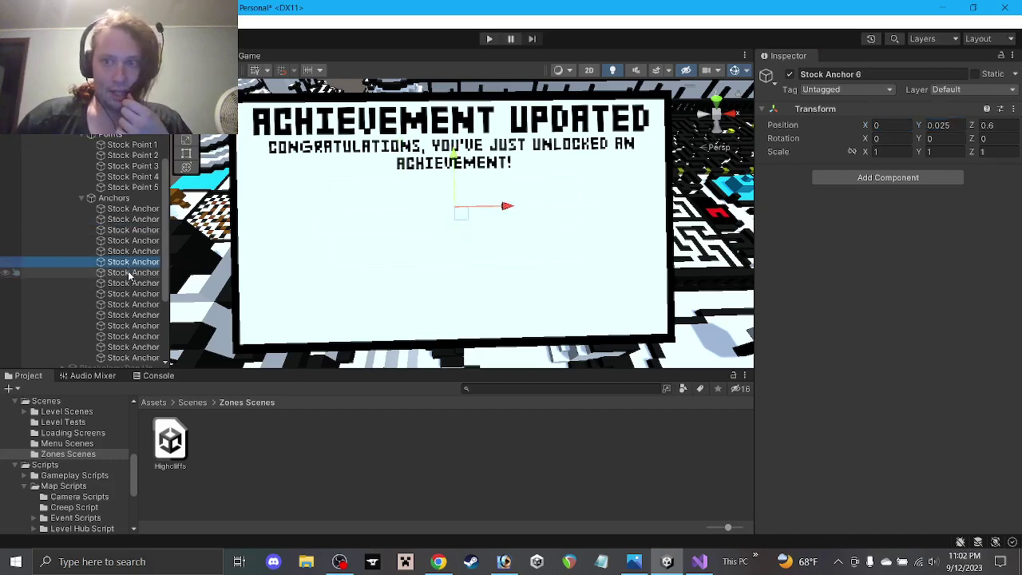
Step: Set Stock Anchor 7's X position to 0 and compare its placement with Stock Anchors 3, 4 and 8
left_click(133, 272)
left_click(902, 126)
type("0")
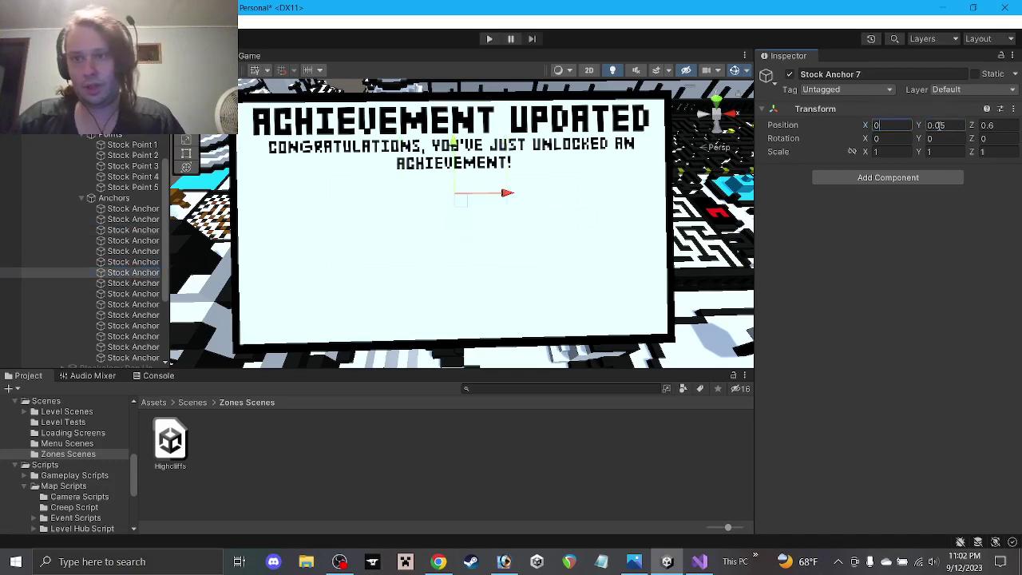
left_click(129, 241)
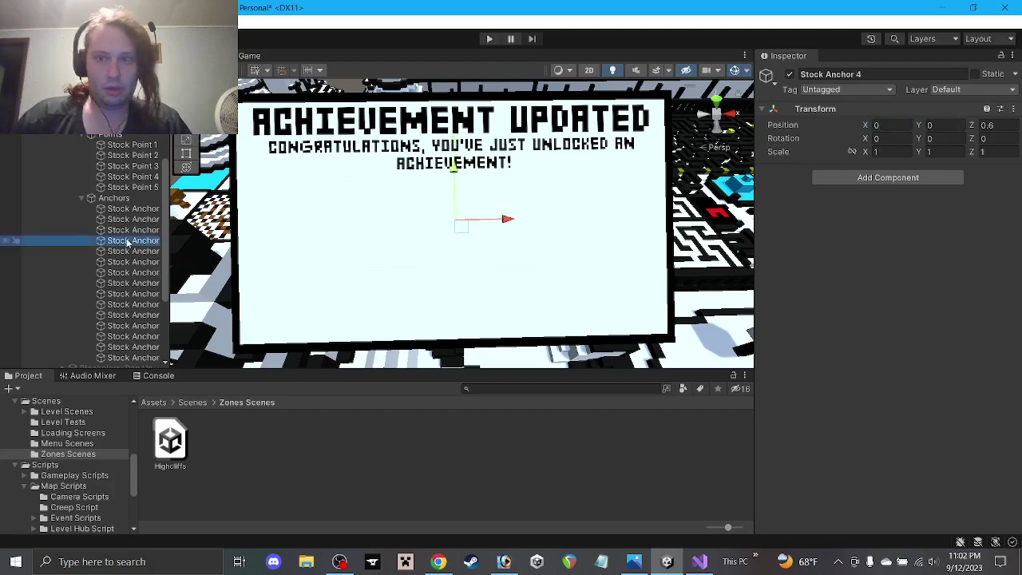
left_click(128, 230)
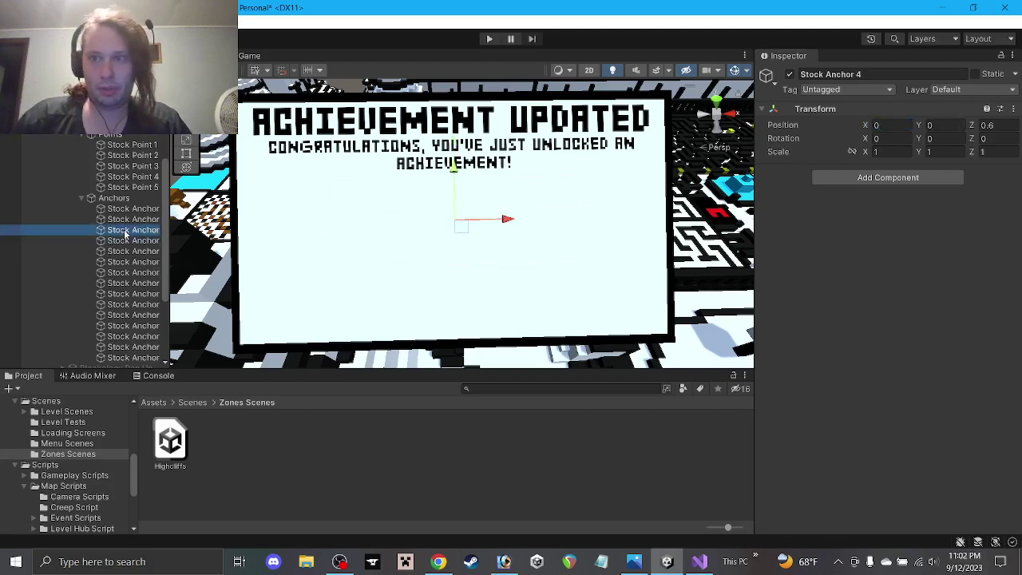
left_click(128, 274)
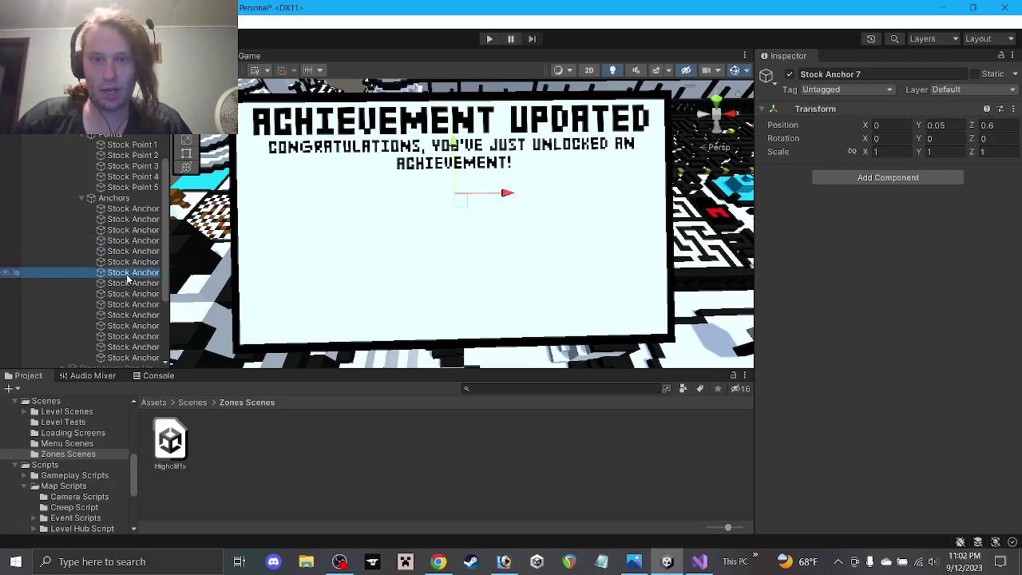
left_click(129, 284)
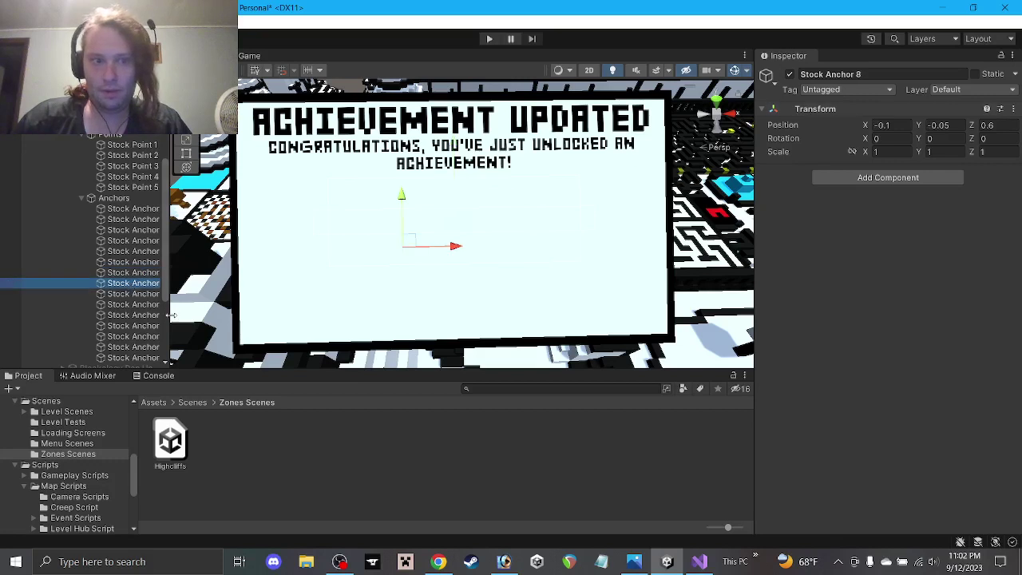
left_click(152, 272)
left_click(151, 283)
left_click(152, 272)
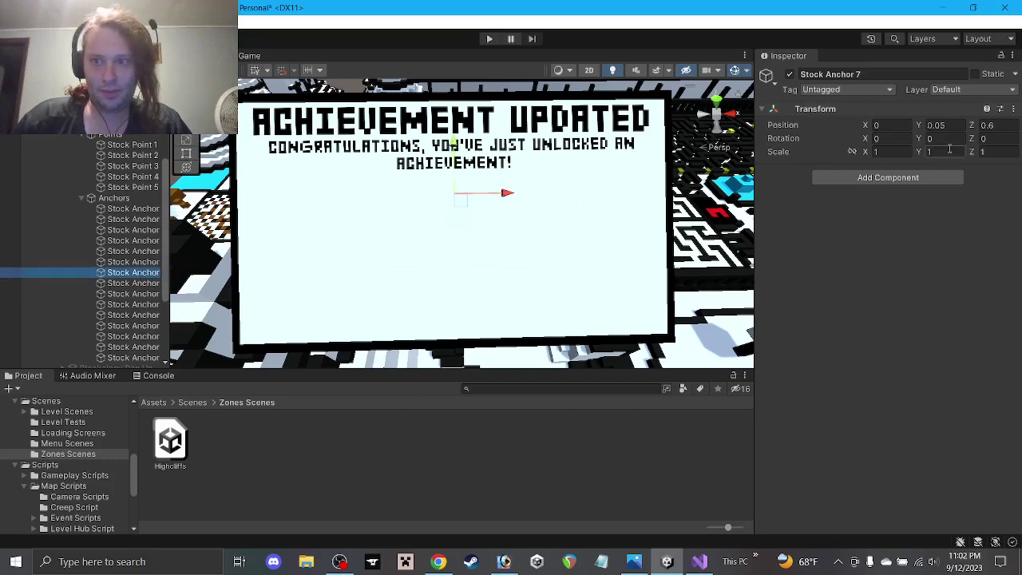
Step: Set Stock Anchor 7's Y position to -0.125
left_click(938, 125)
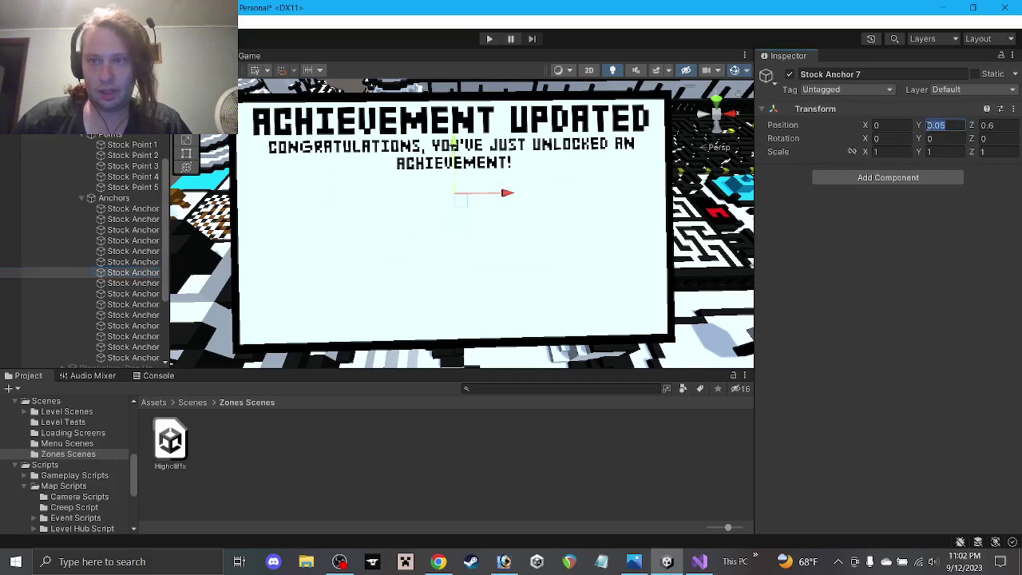
type("-")
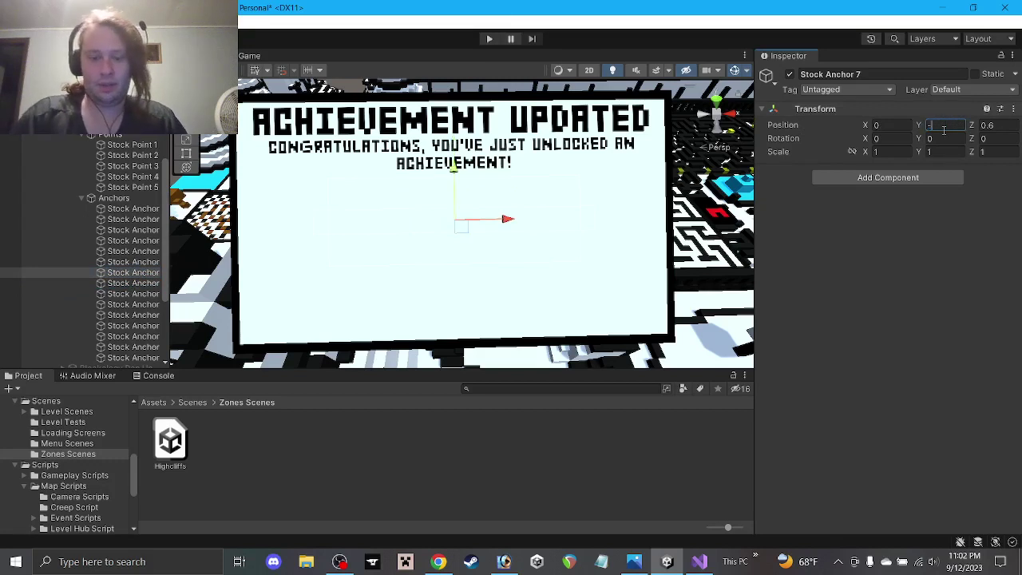
type("0.0125")
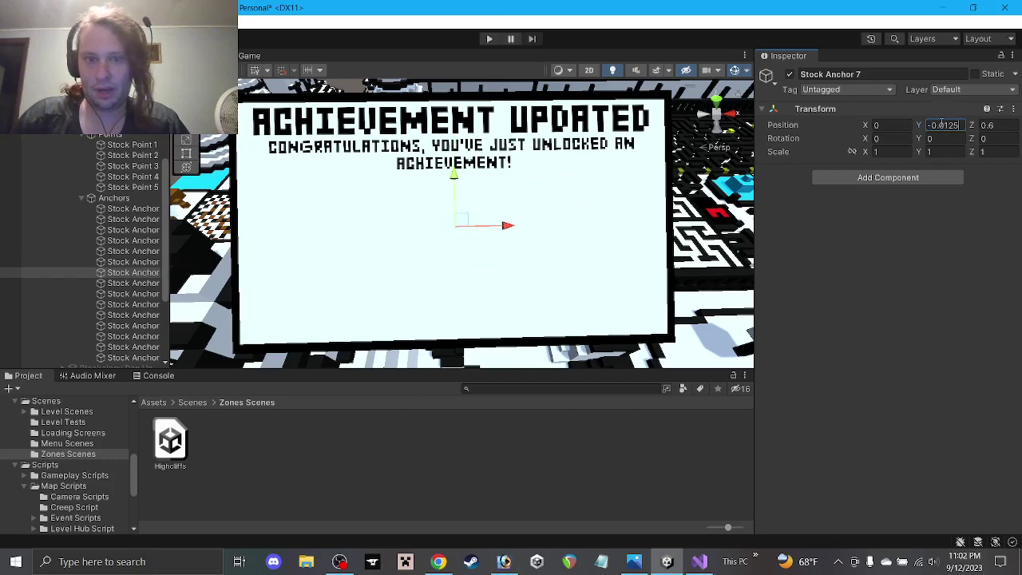
key("BackSpace")
key("BackSpace")
key("BackSpace")
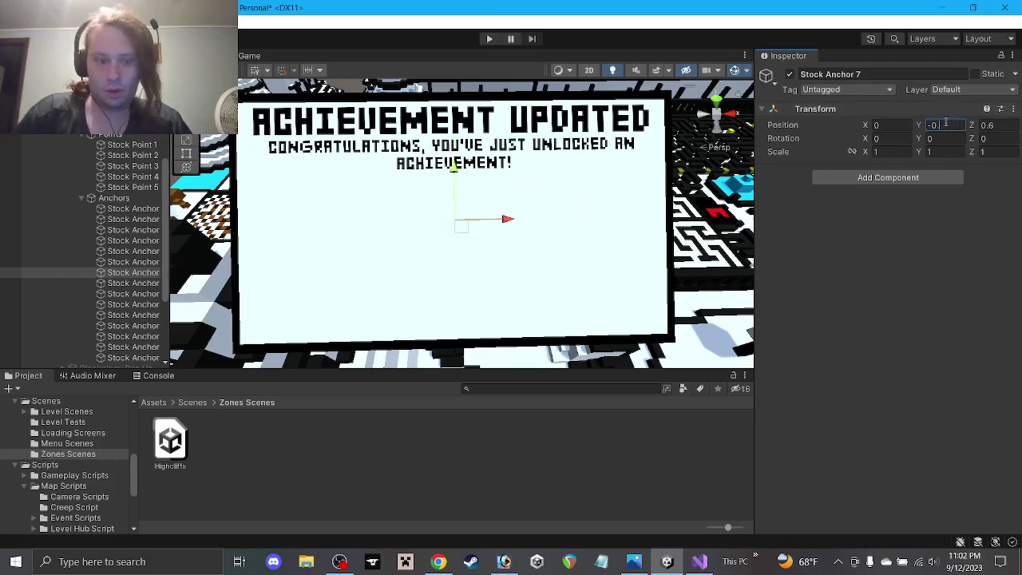
type("125")
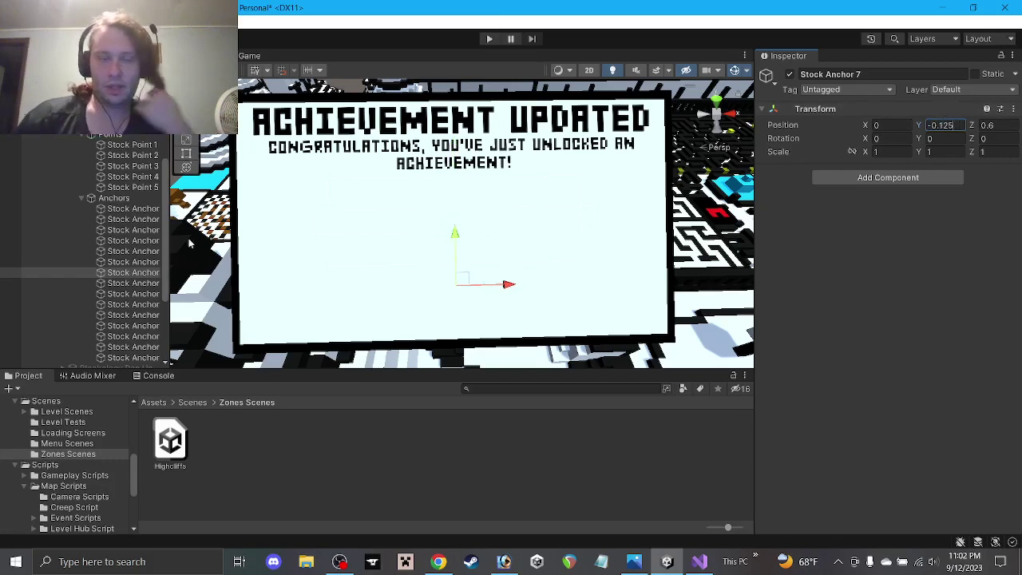
Step: Compare the vertical positions of Stock Anchors 1 through 7 on the achievement pop-up
left_click(130, 262)
left_click(129, 272)
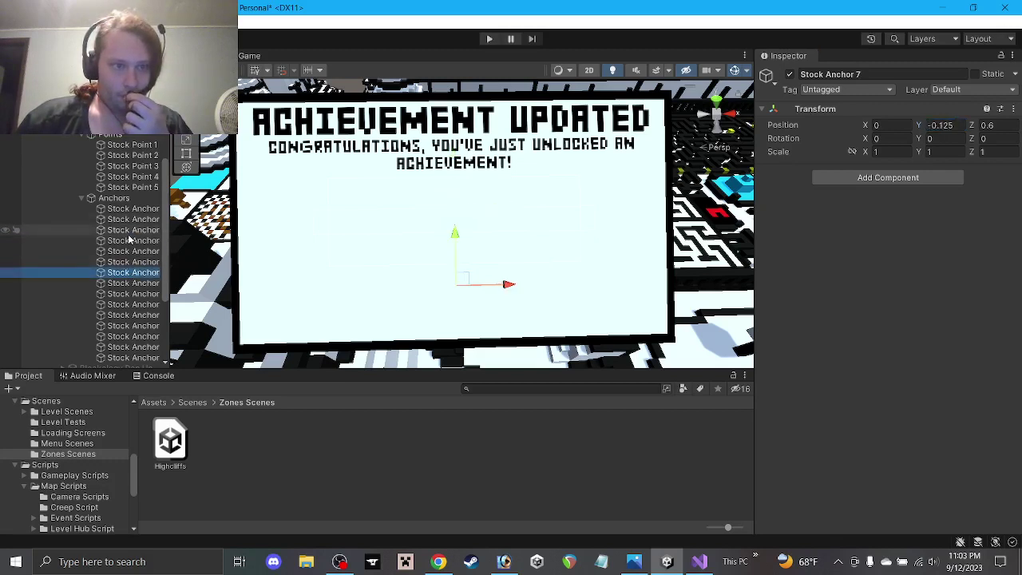
left_click(126, 241)
left_click(126, 232)
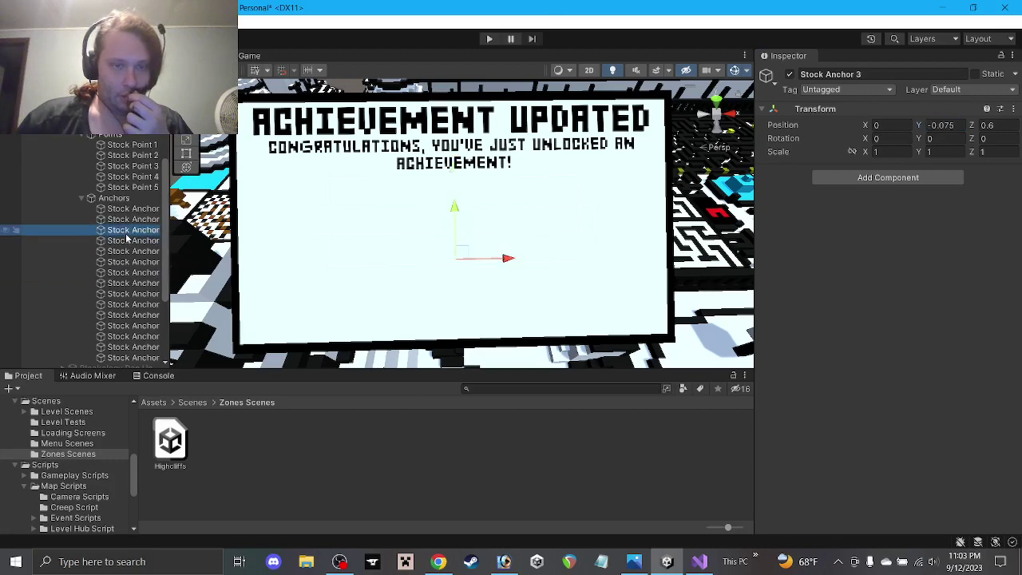
left_click(125, 262)
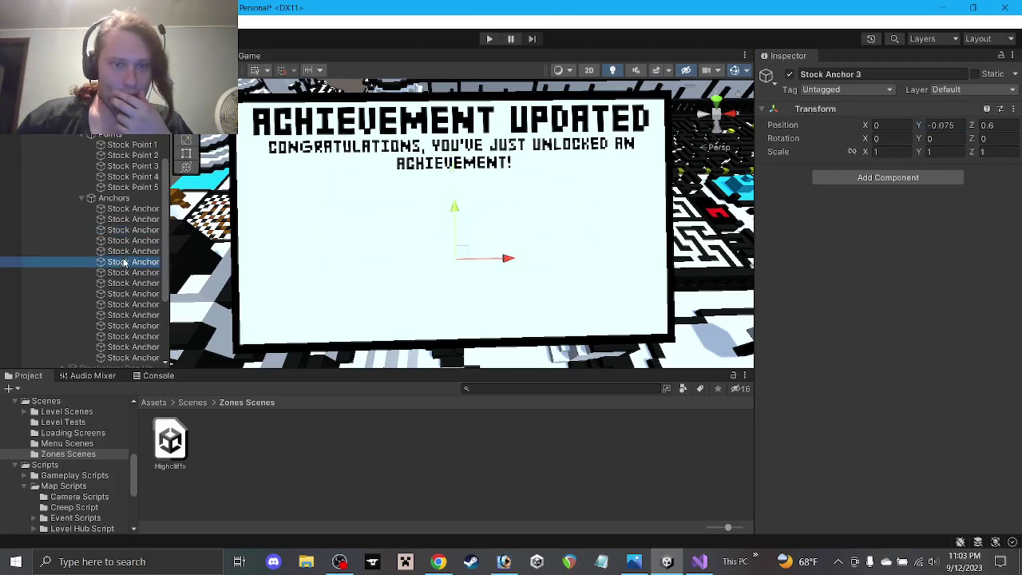
left_click(126, 219)
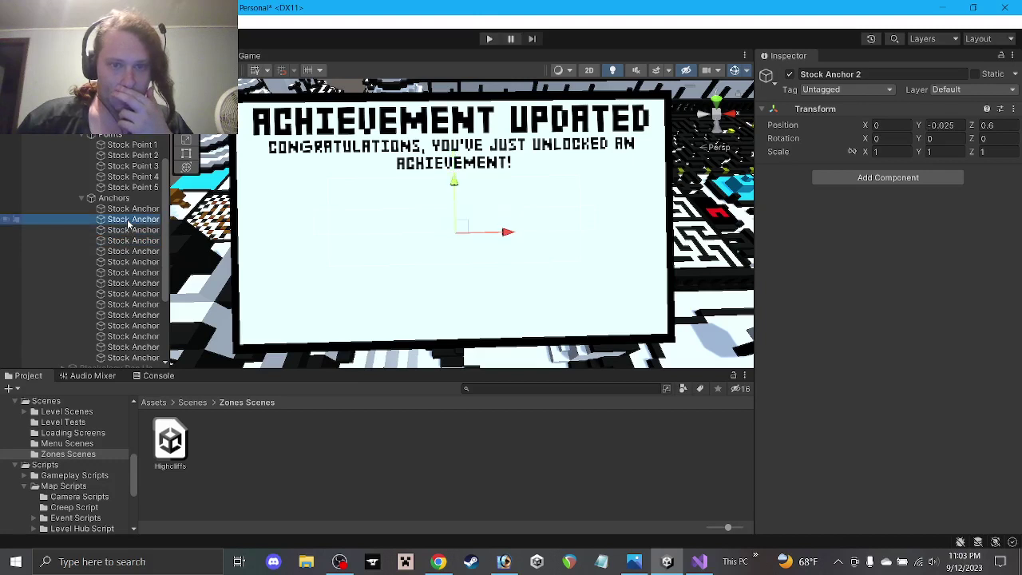
left_click(127, 230)
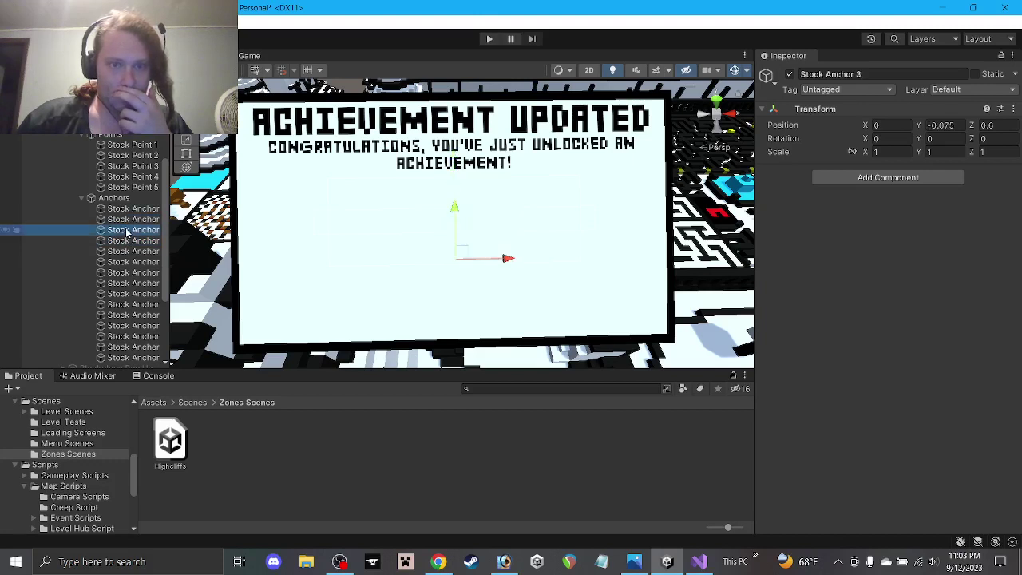
left_click(127, 272)
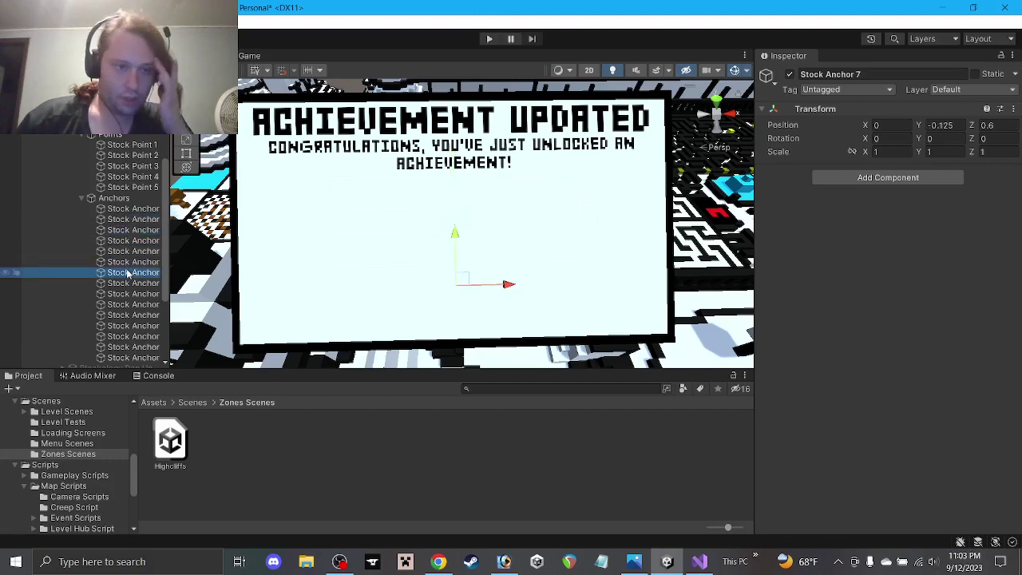
left_click(133, 210)
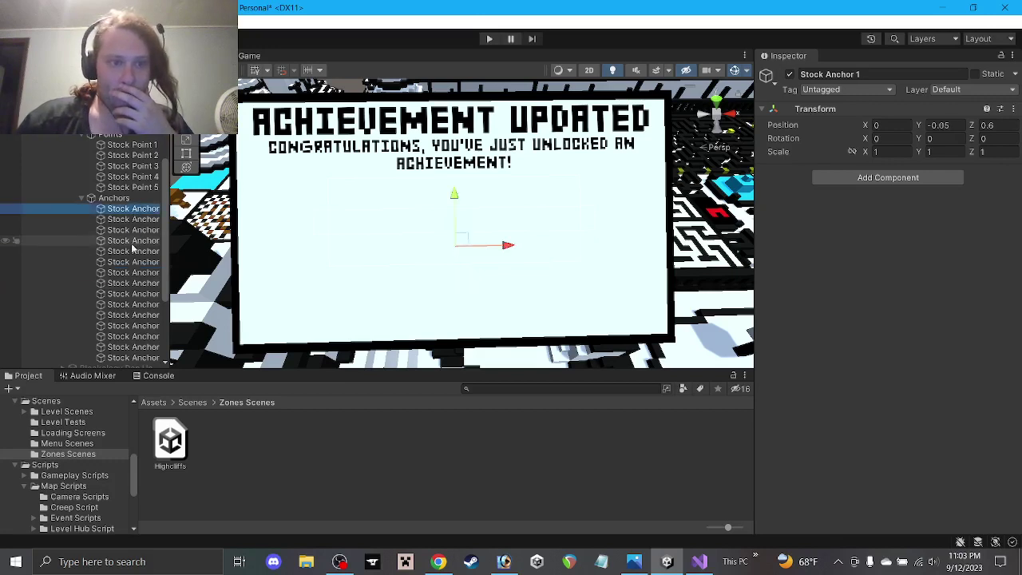
left_click(133, 244)
left_click_drag(133, 244, 128, 208)
left_click(131, 251)
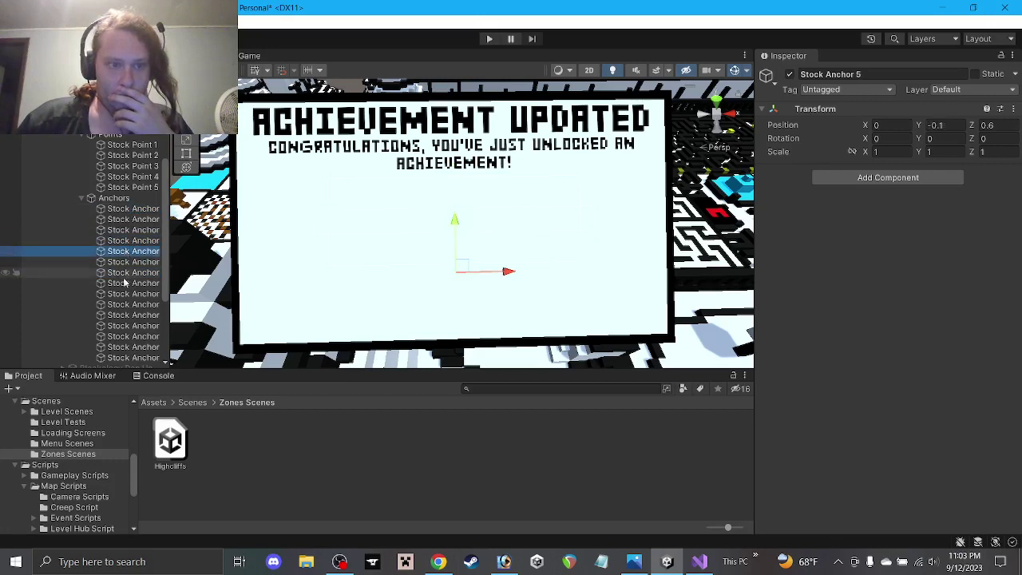
left_click(125, 241)
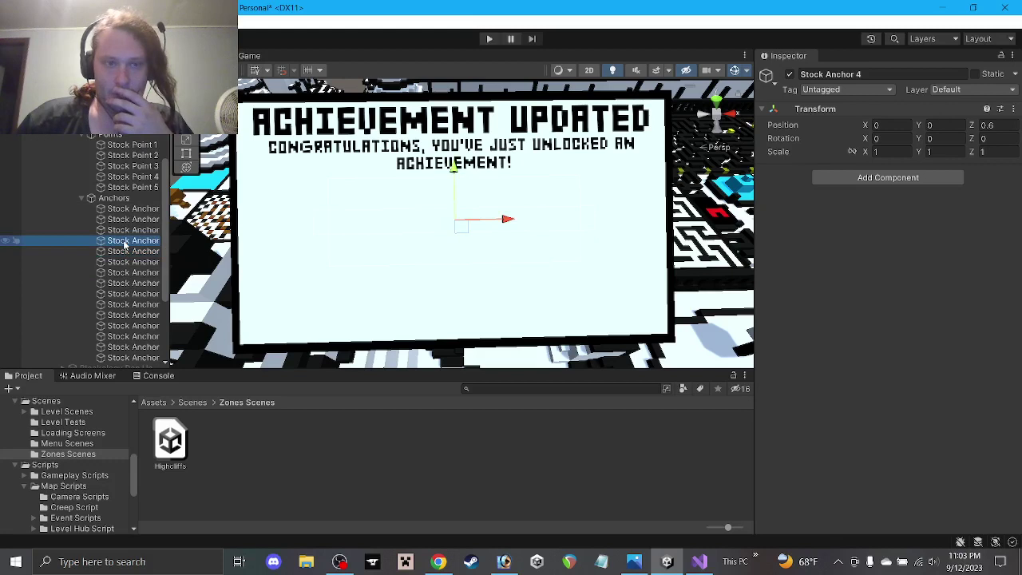
left_click(126, 210)
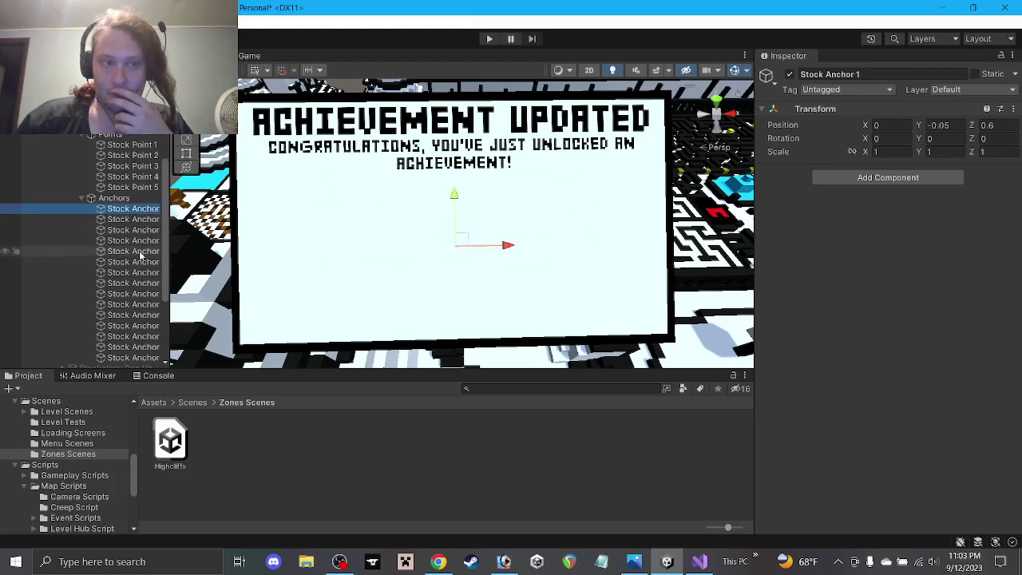
left_click(128, 293)
left_click(131, 284)
left_click(131, 272)
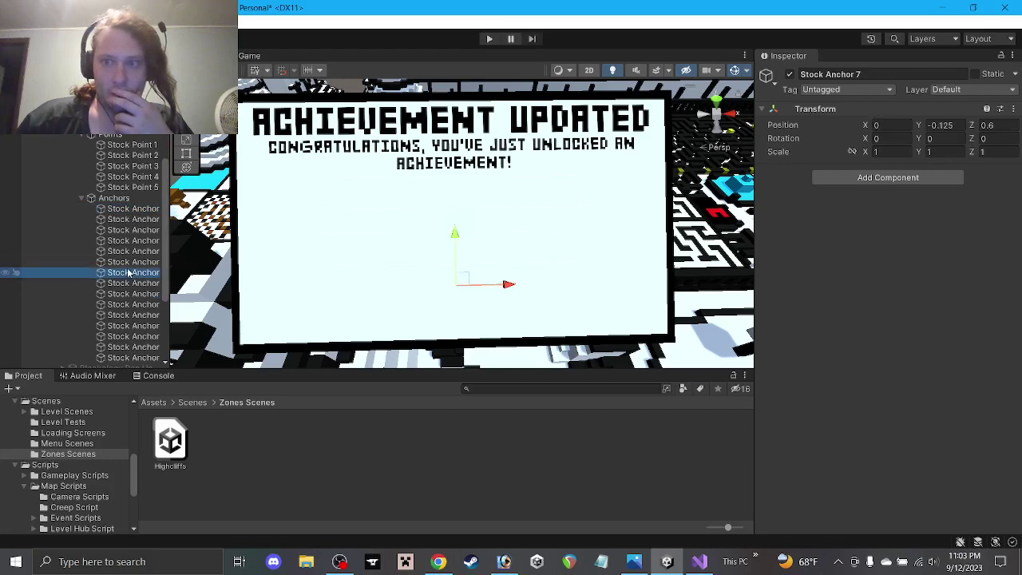
left_click(131, 262)
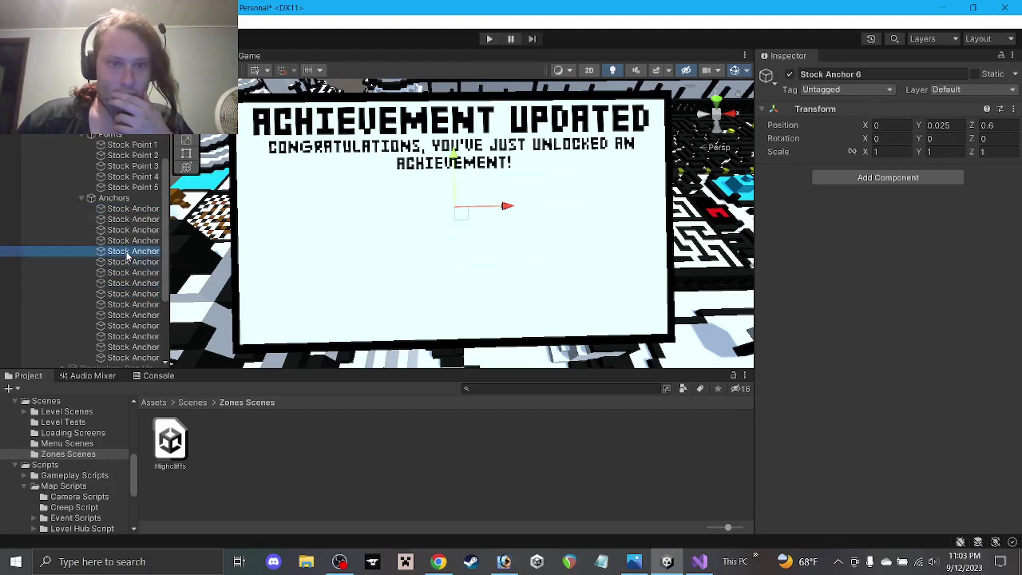
left_click(128, 252)
left_click(128, 262)
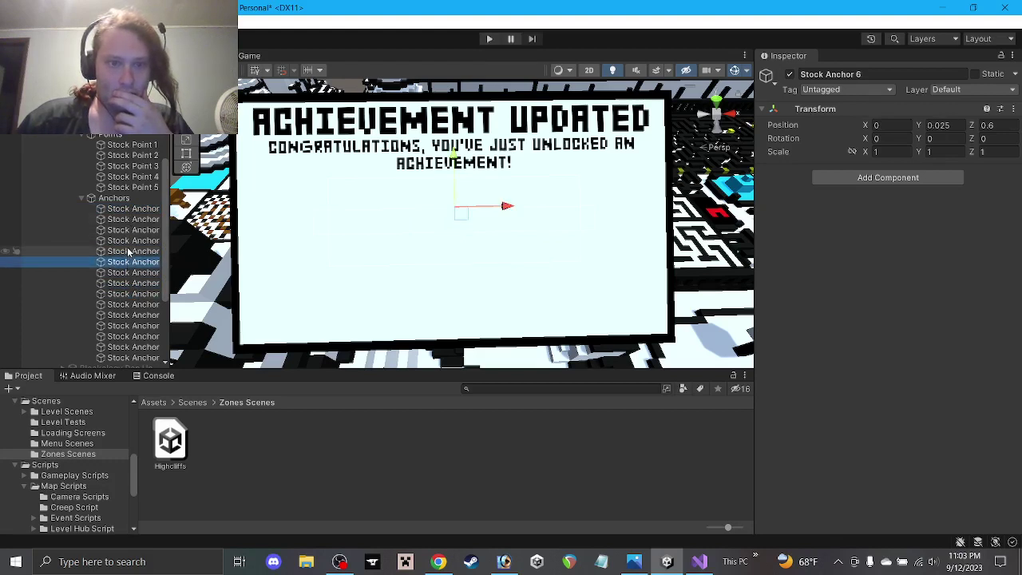
Step: Compare the positions of Stock Anchors 2, 3, 4, 6, 7, 8 and 9 on the achievement pop-up
left_click(132, 230)
left_click(132, 219)
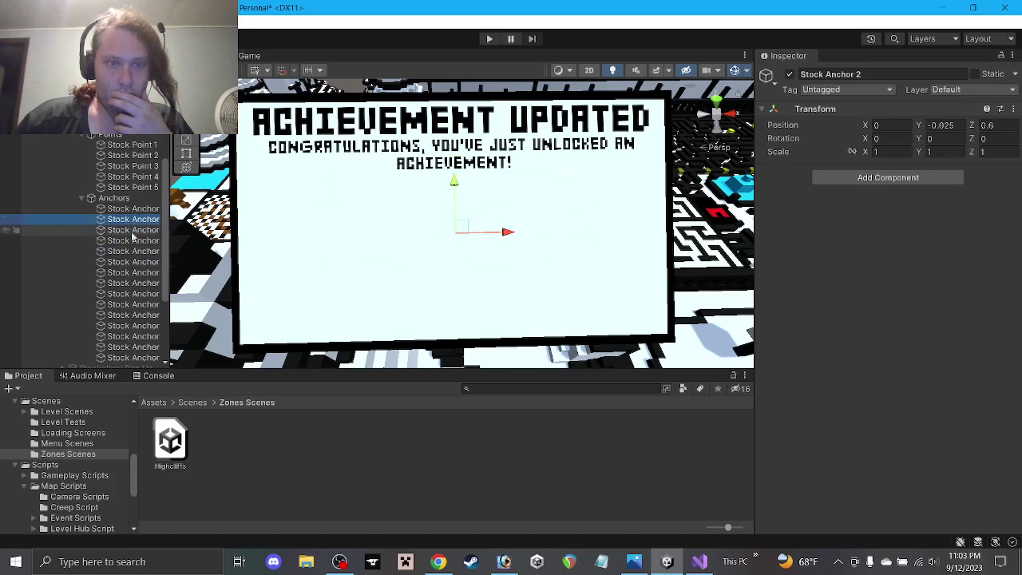
left_click(130, 273)
left_click(128, 264)
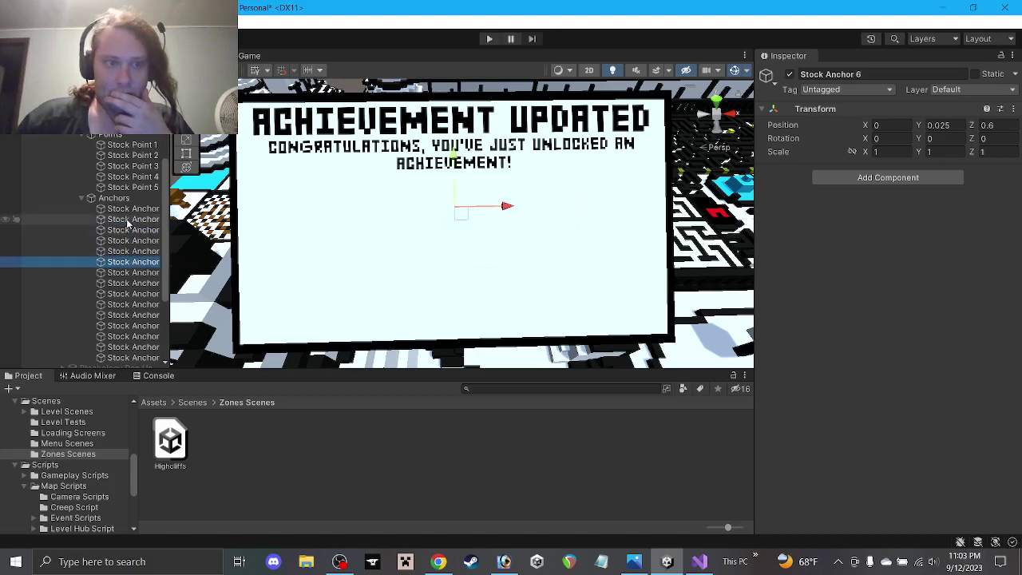
left_click(127, 242)
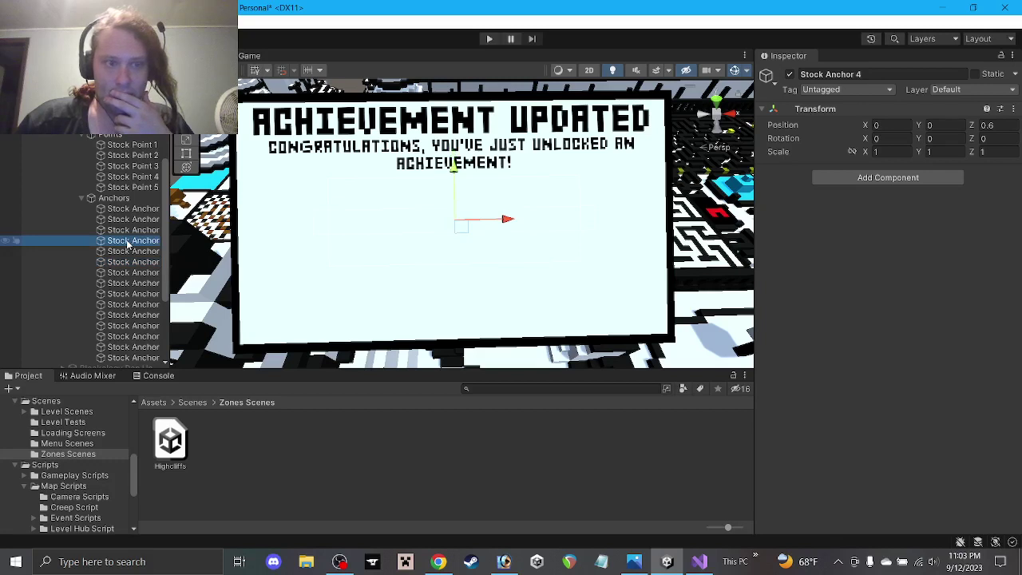
left_click(130, 272)
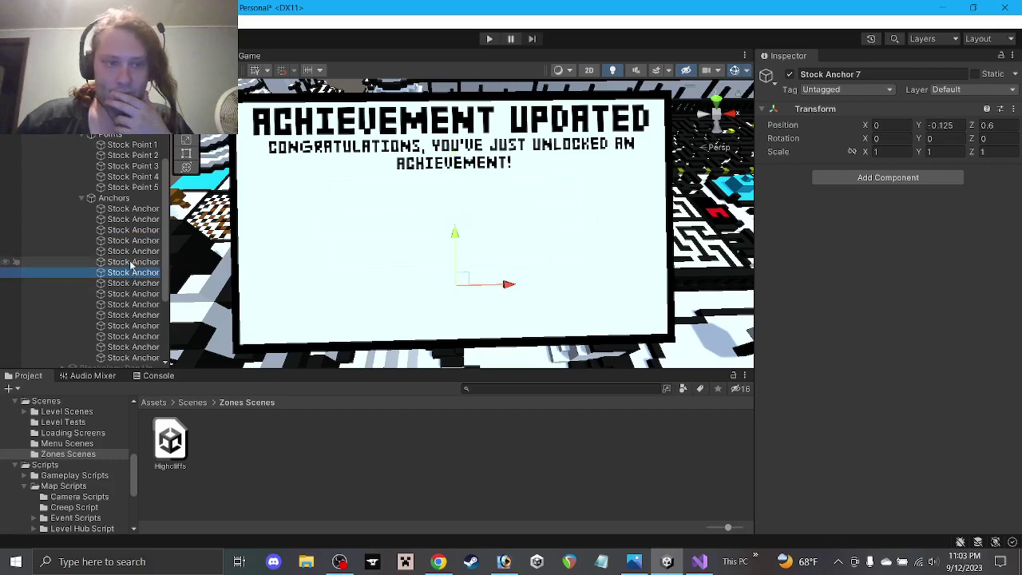
left_click(131, 263)
left_click(132, 294)
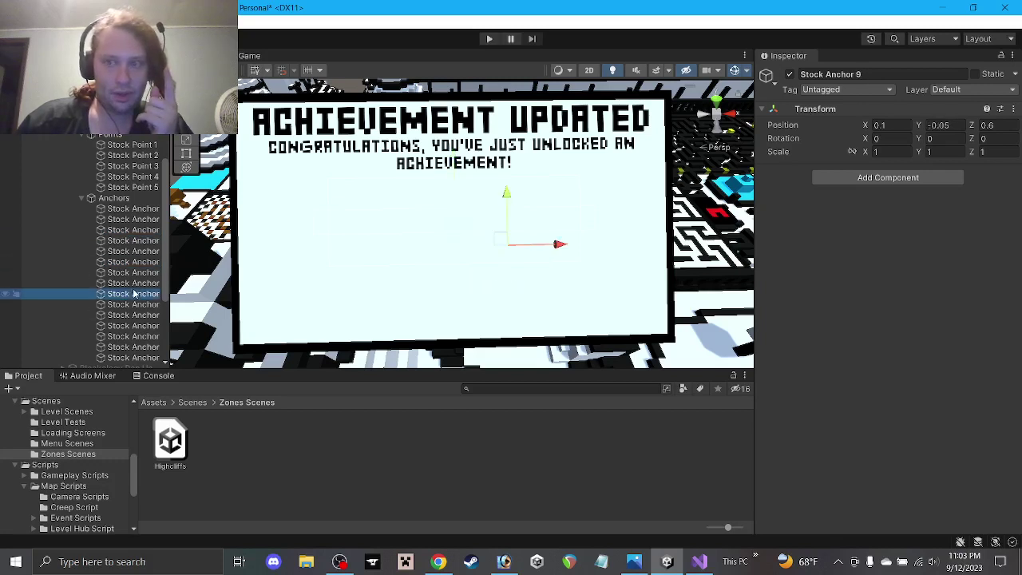
left_click(133, 282)
left_click(133, 272)
Step: Set Stock Anchor 8's X position to 0 and its Y position to 0.025, and compare it with Stock Anchors 4 and 9
left_click(133, 283)
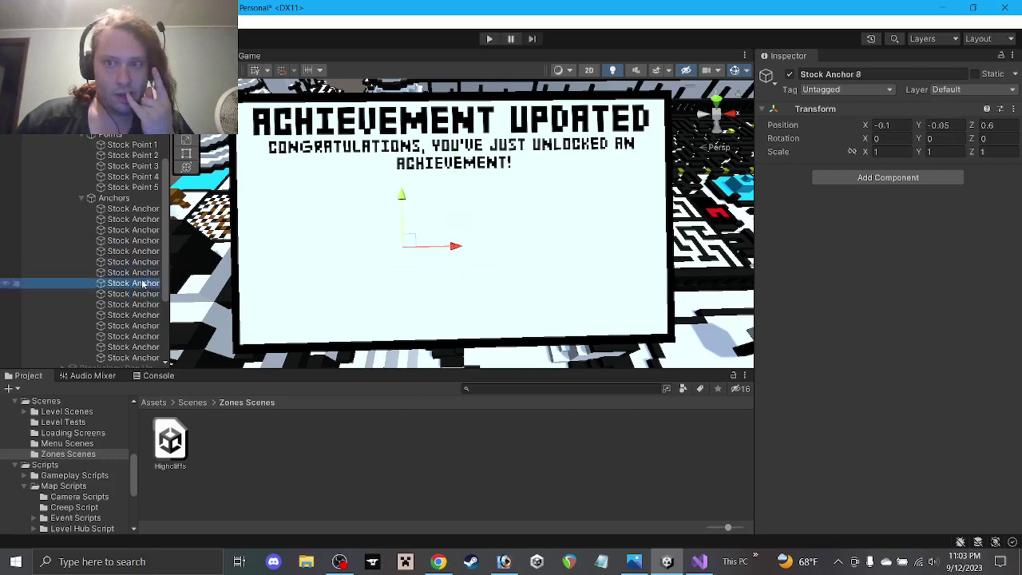
left_click(886, 126)
type("0")
key("Tab")
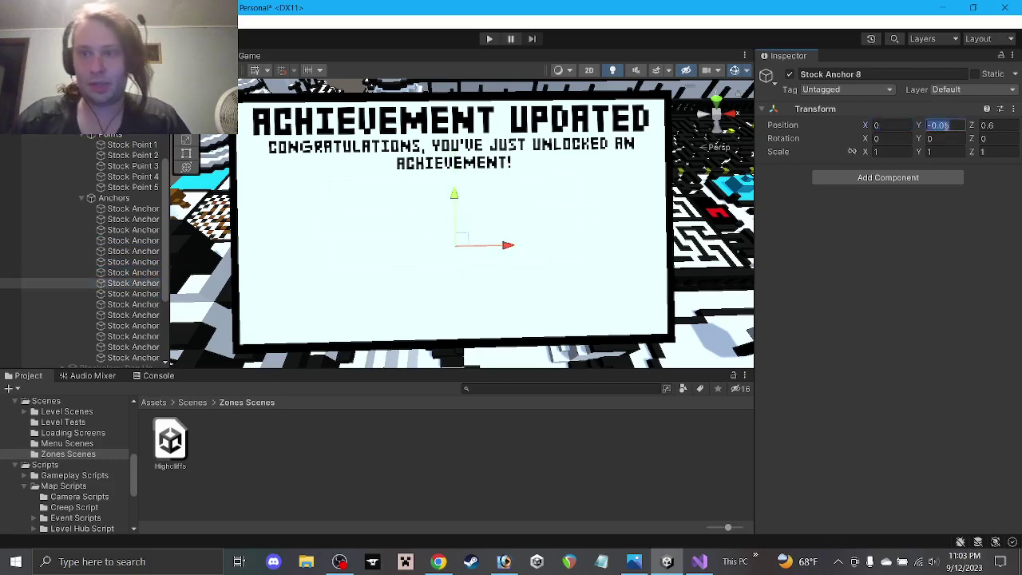
type("0.0")
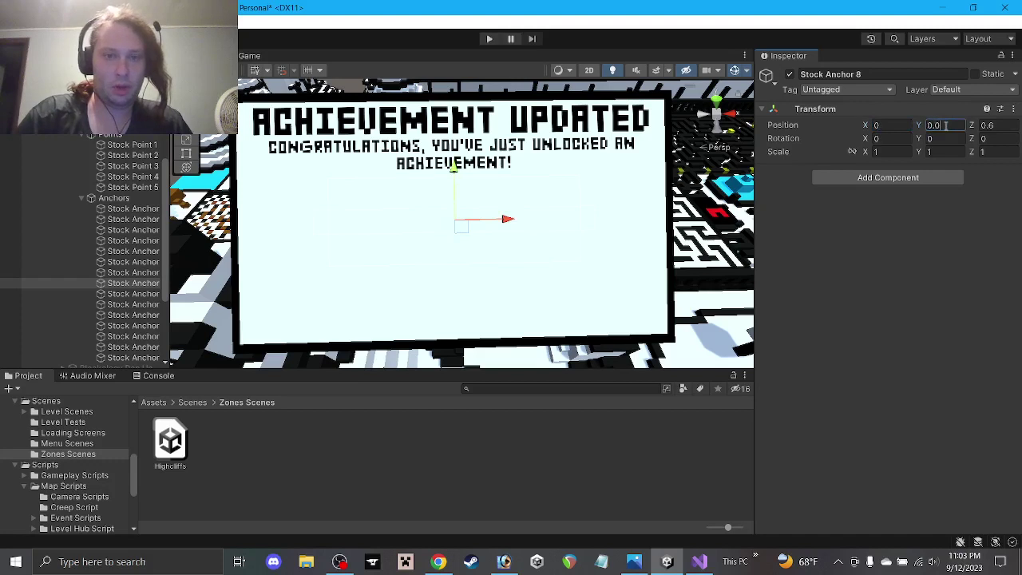
type("25")
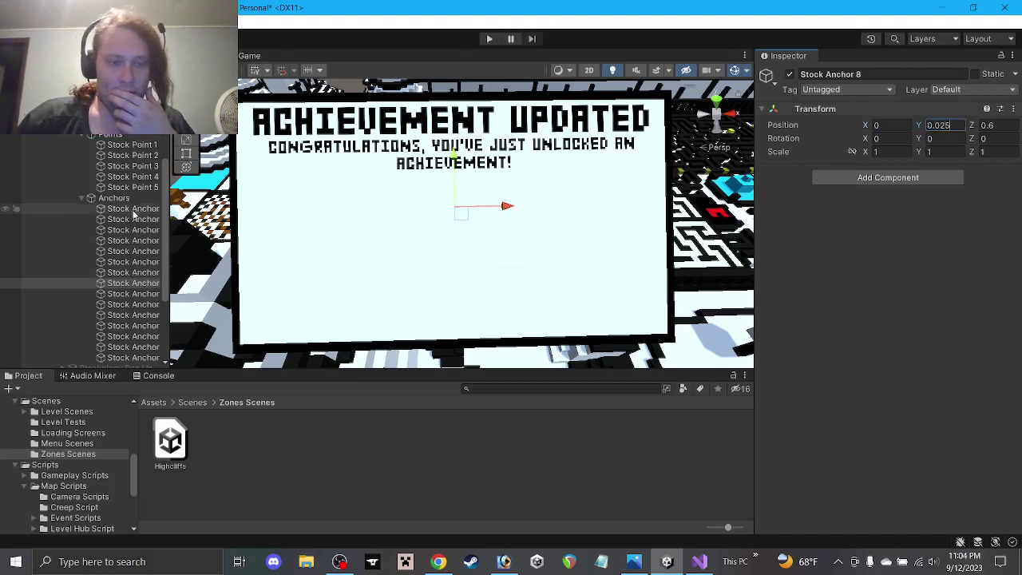
left_click(126, 240)
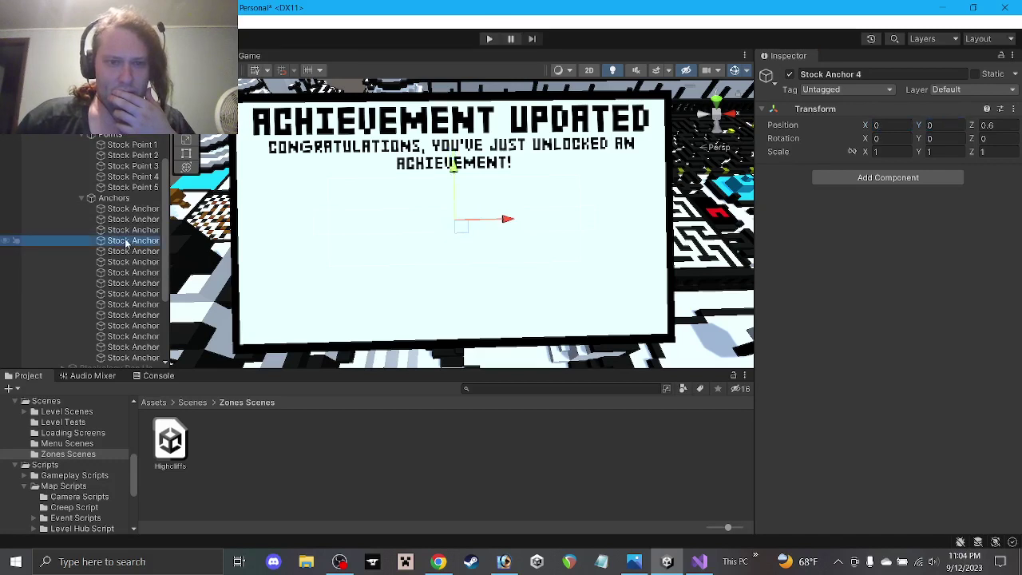
left_click(137, 294)
Step: Set Stock Anchor 8's Y position to 0.05
left_click(134, 283)
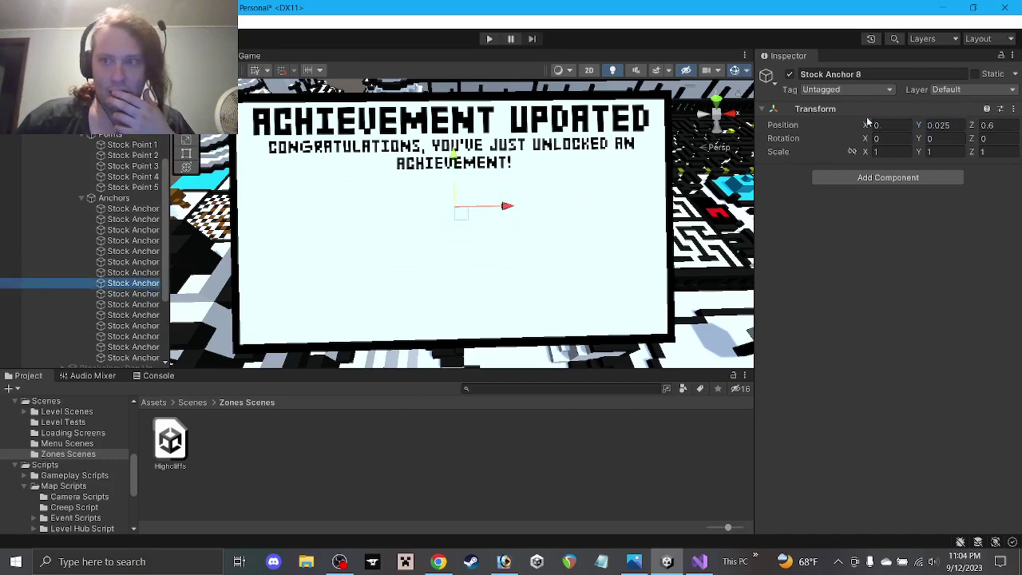
left_click(938, 126)
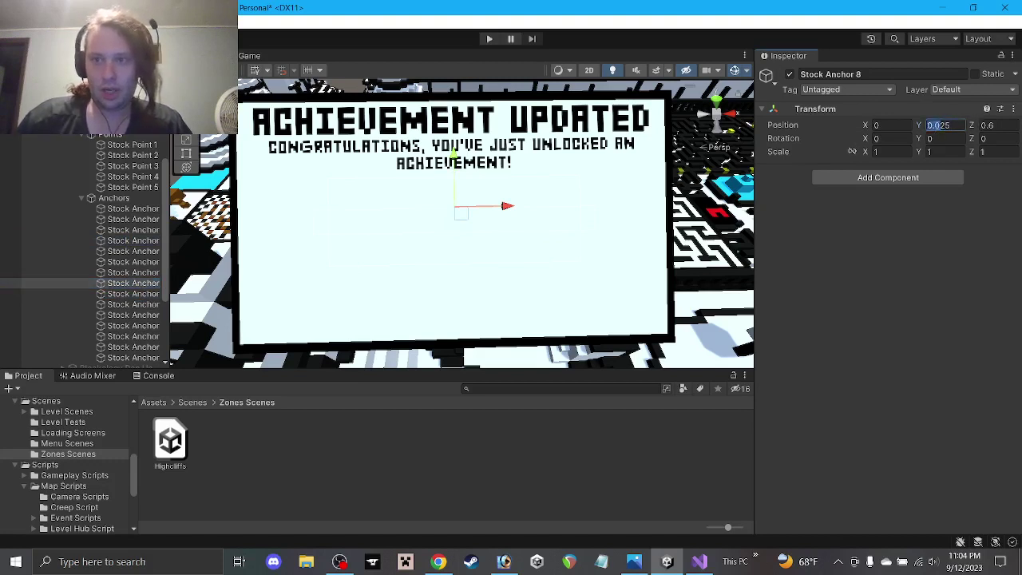
type("0.05")
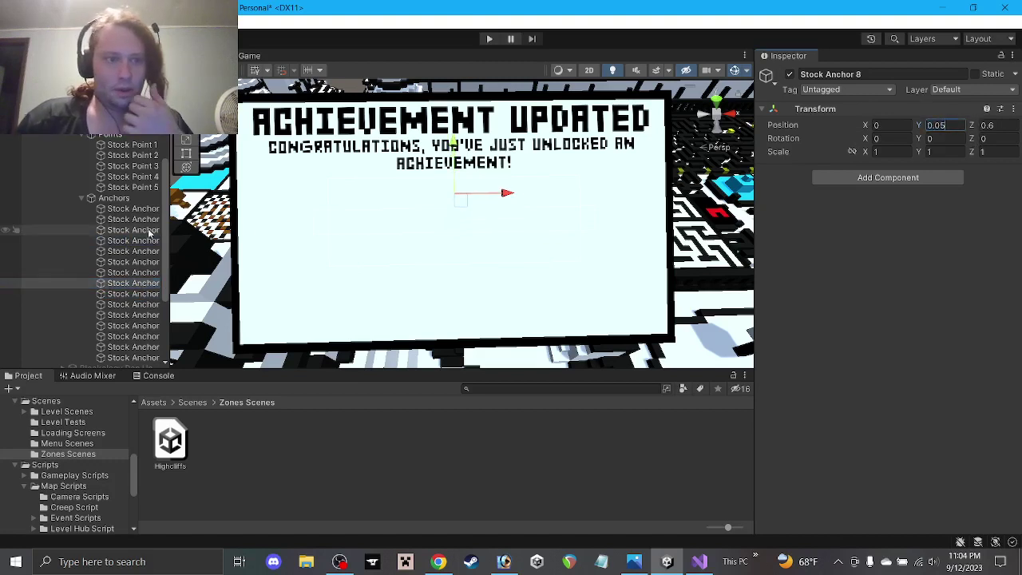
Step: Check Stock Anchor 8's placement and spacing against Stock Anchors 1, 4, 5, 9 and 10
left_click(126, 242)
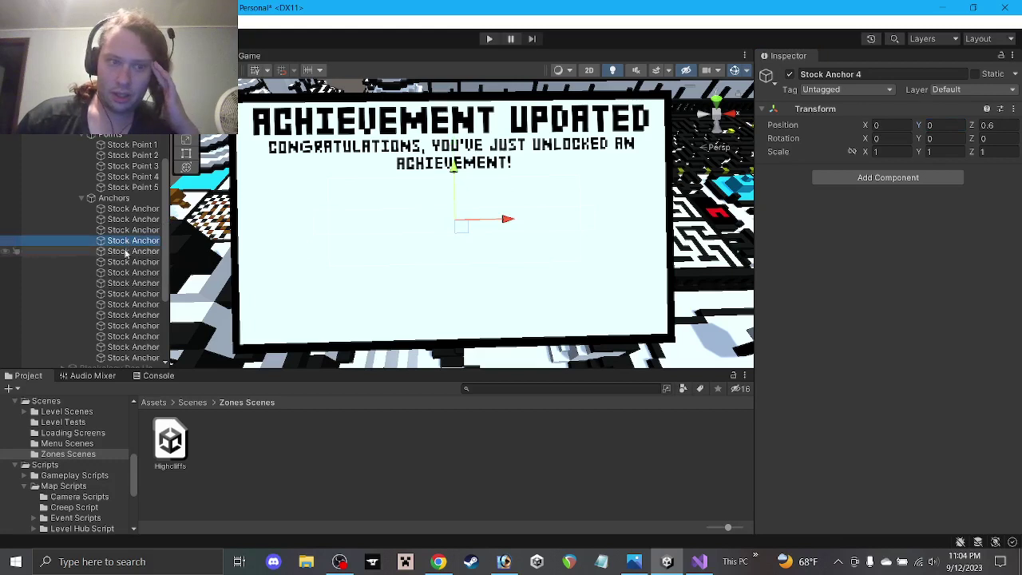
left_click(124, 285)
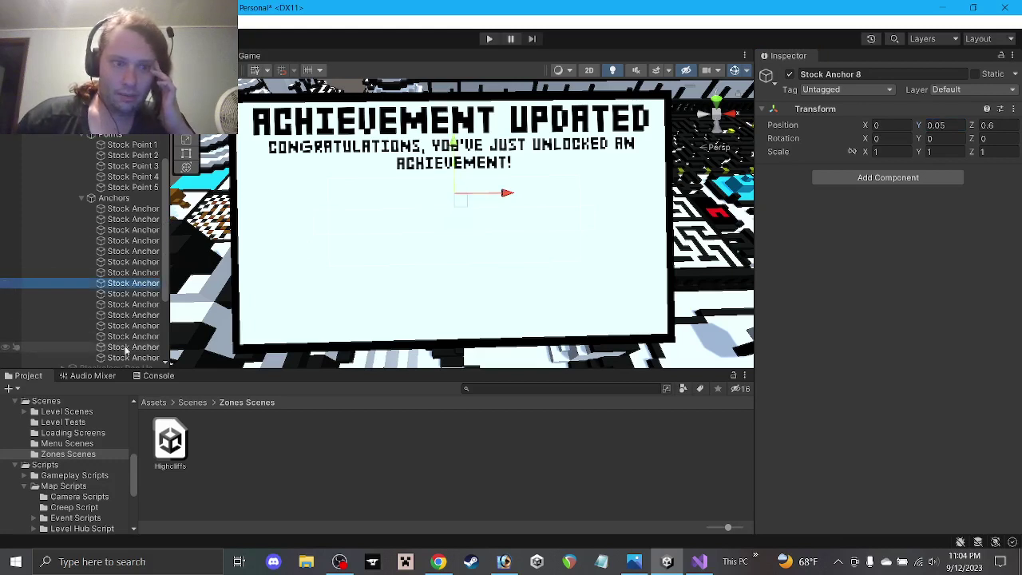
left_click(128, 243)
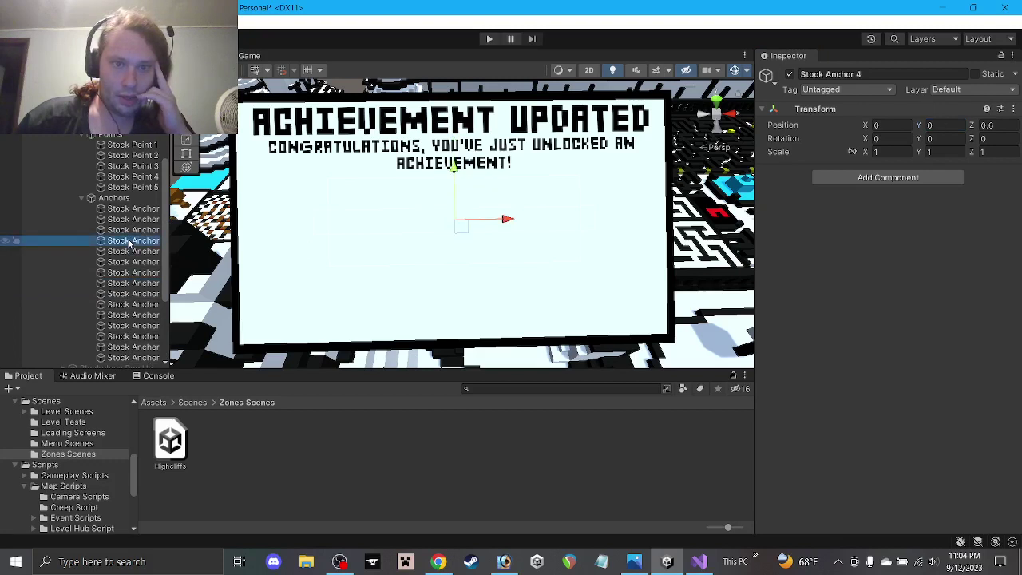
left_click(134, 211)
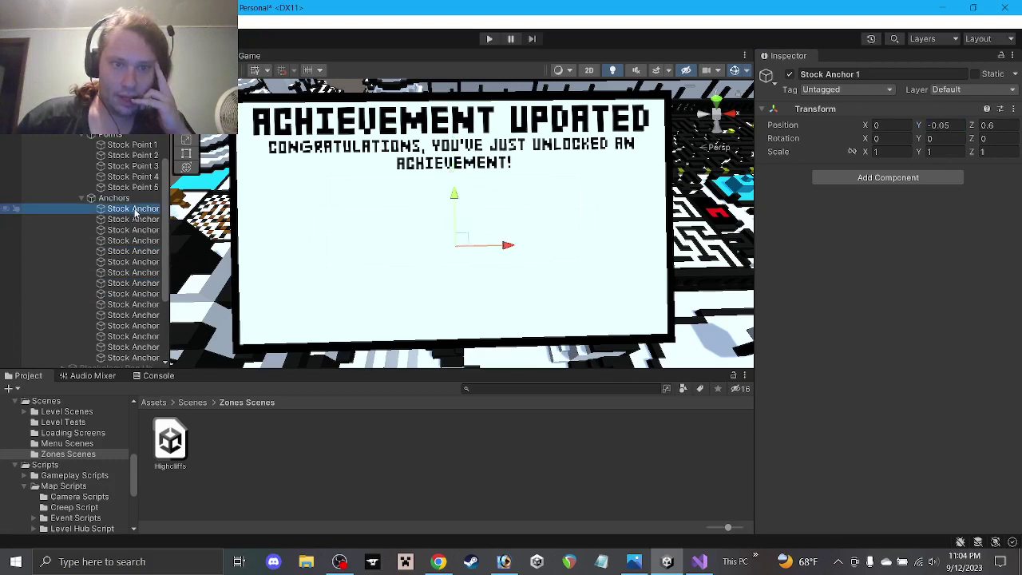
left_click(128, 244)
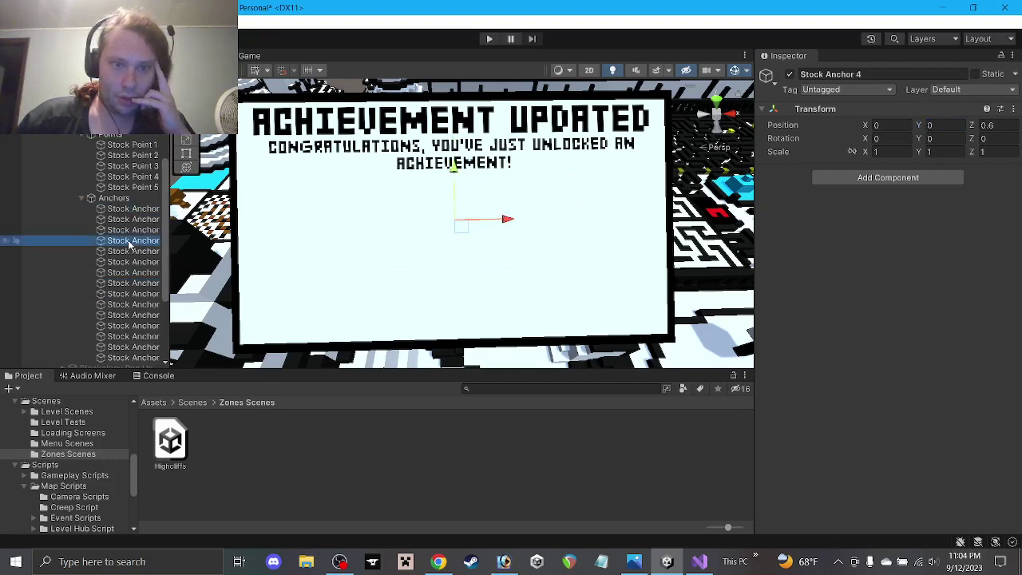
left_click(134, 211)
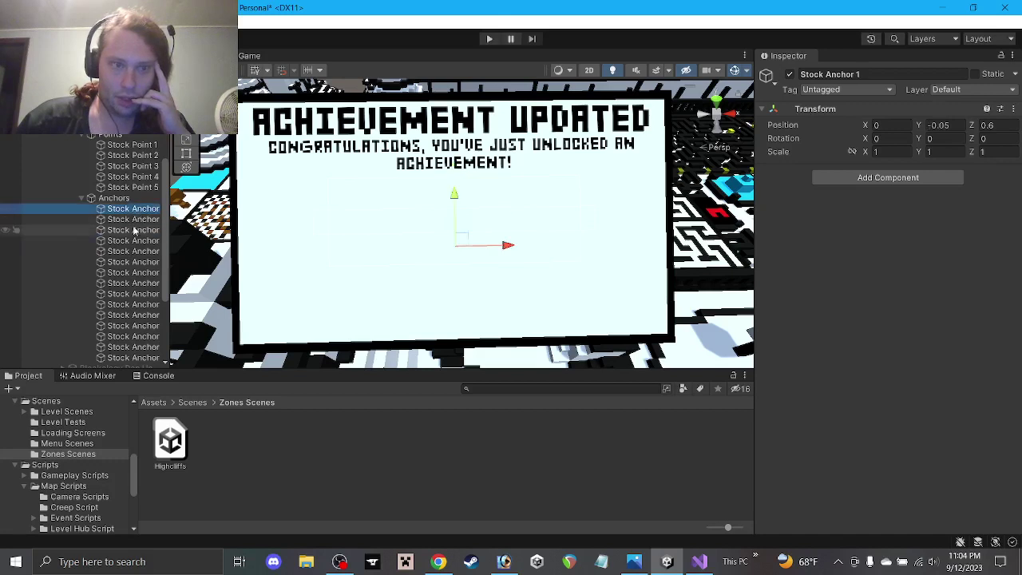
left_click(138, 294)
left_click(133, 285)
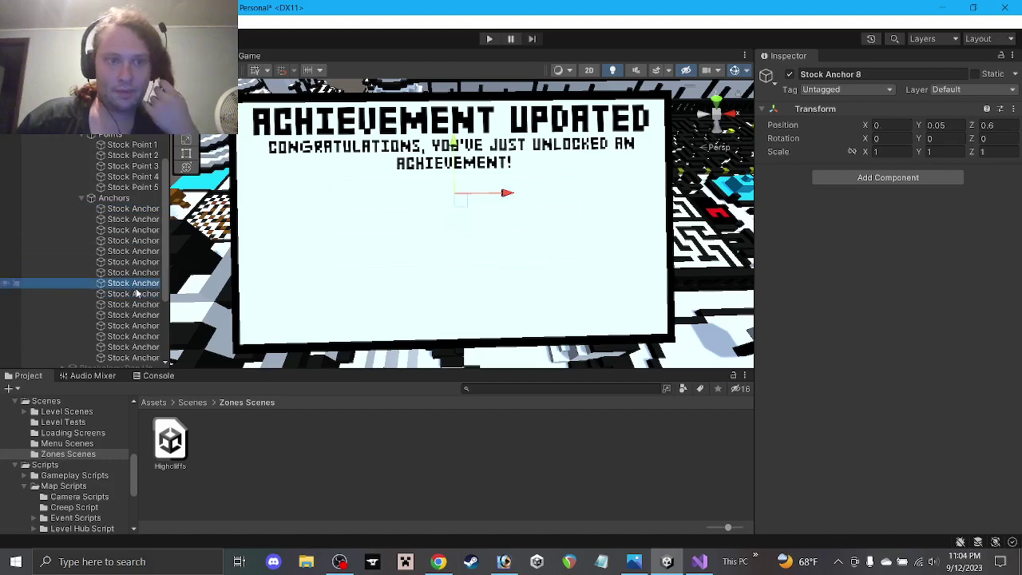
left_click(135, 294)
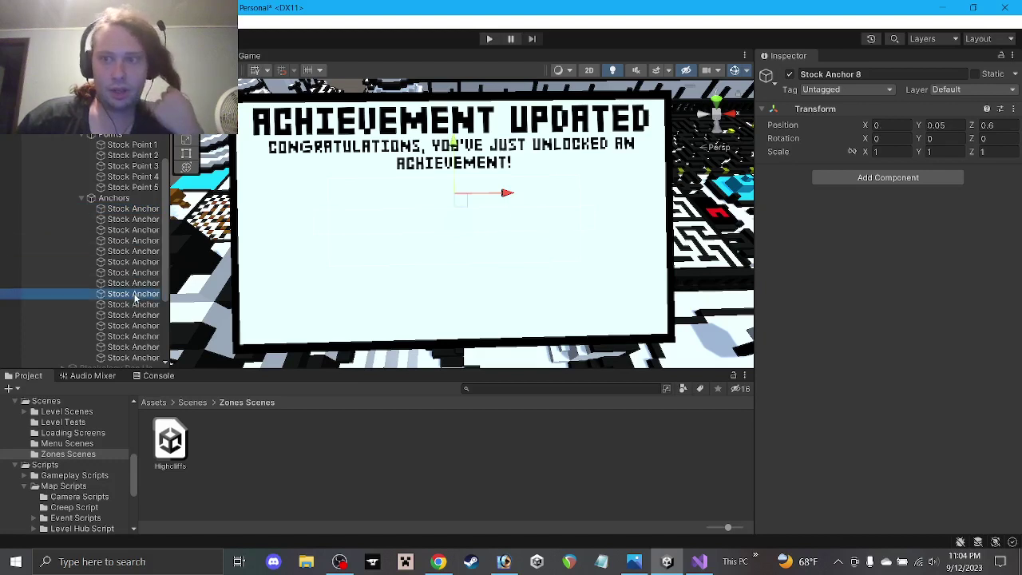
left_click(134, 240)
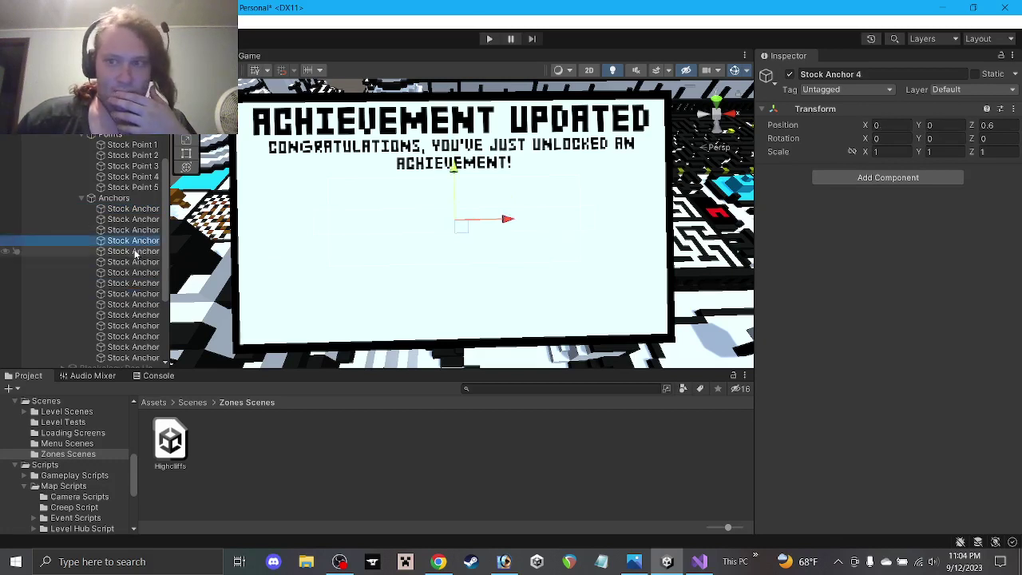
left_click(134, 252)
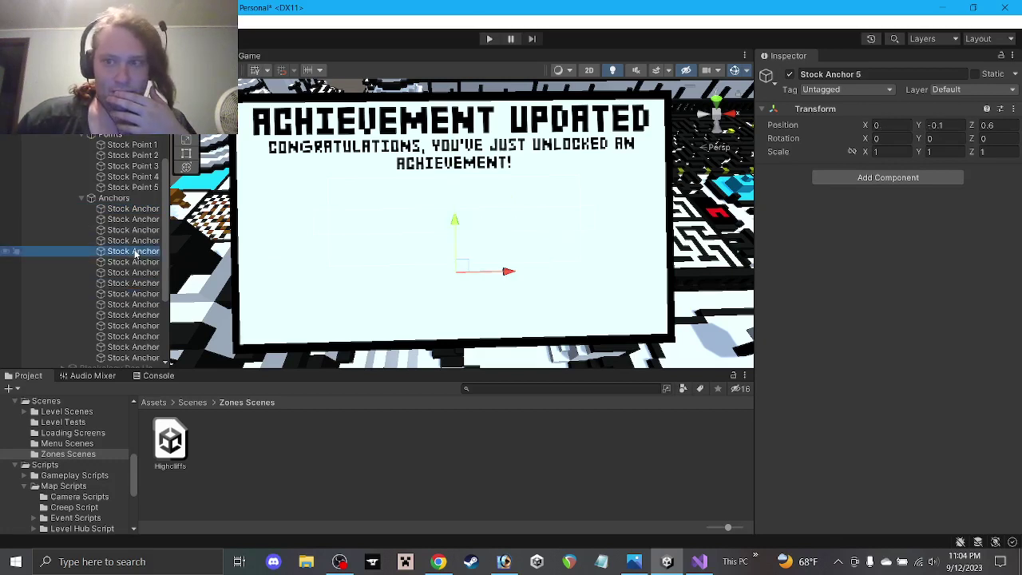
left_click(130, 306)
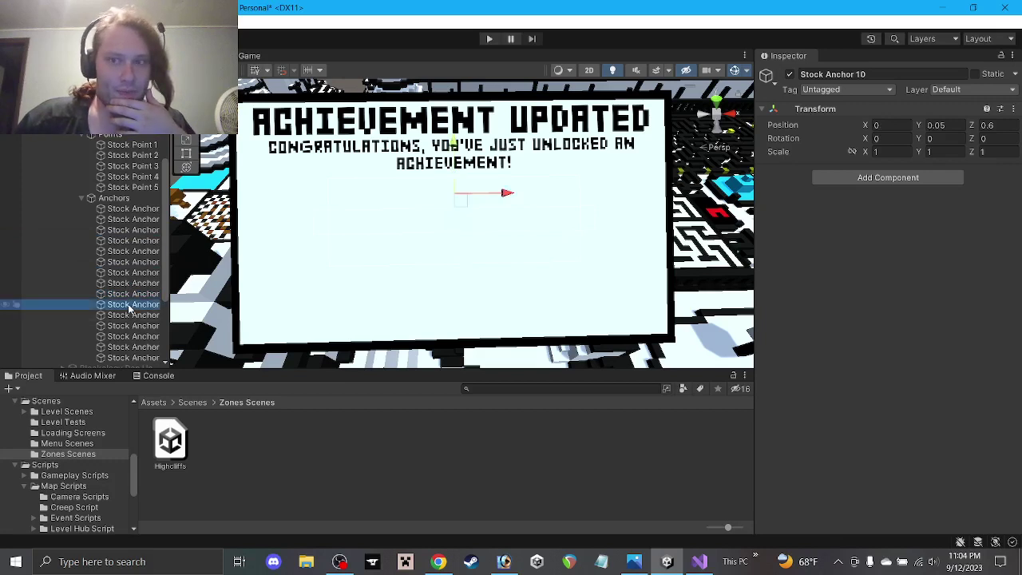
Step: Set Stock Anchor 11's X position to 0 and its Y position to -0.15
left_click(131, 316)
left_click(882, 125)
type("0")
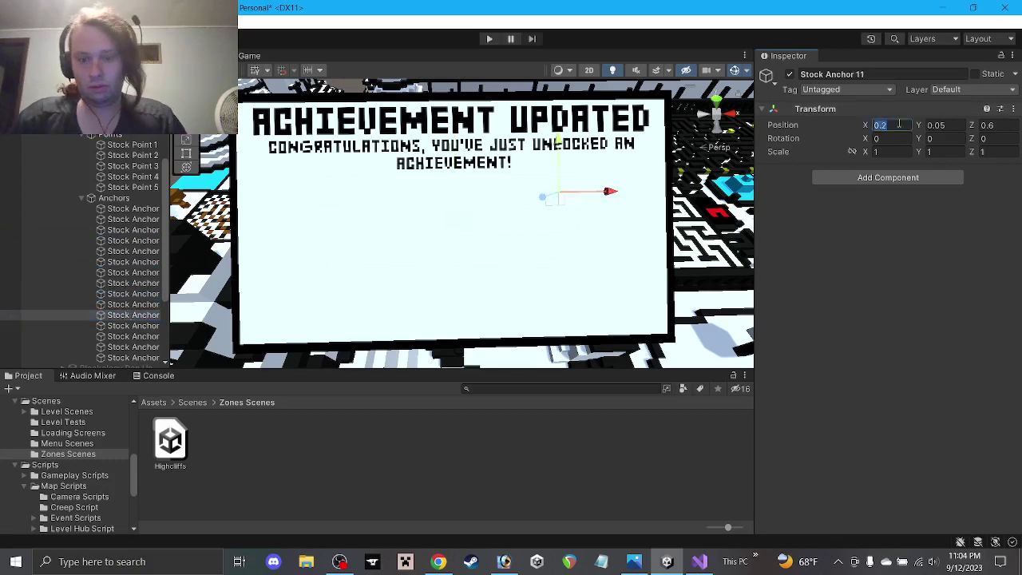
left_click(956, 125)
type("0.1")
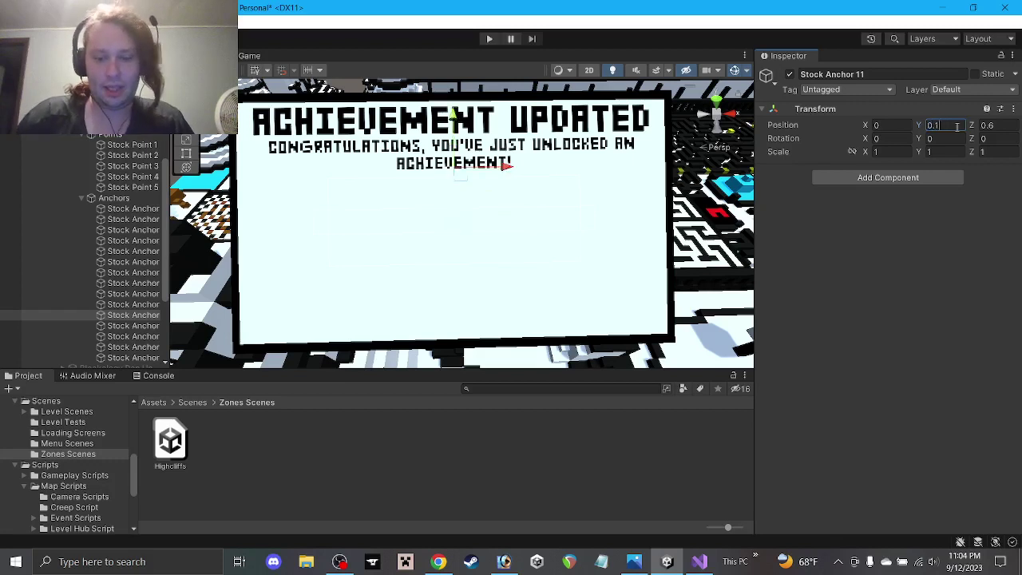
type("5")
key("Home")
type("-")
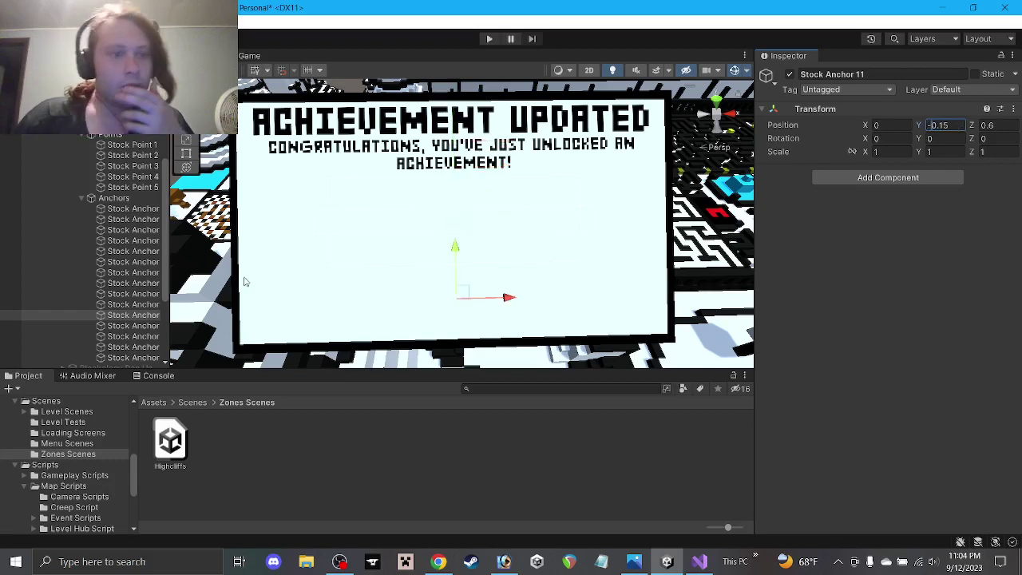
Step: Delete the four stock anchors that follow Stock Anchor 11 and check the selection of the remaining anchors
left_click(133, 326)
left_click(133, 357, "shift")
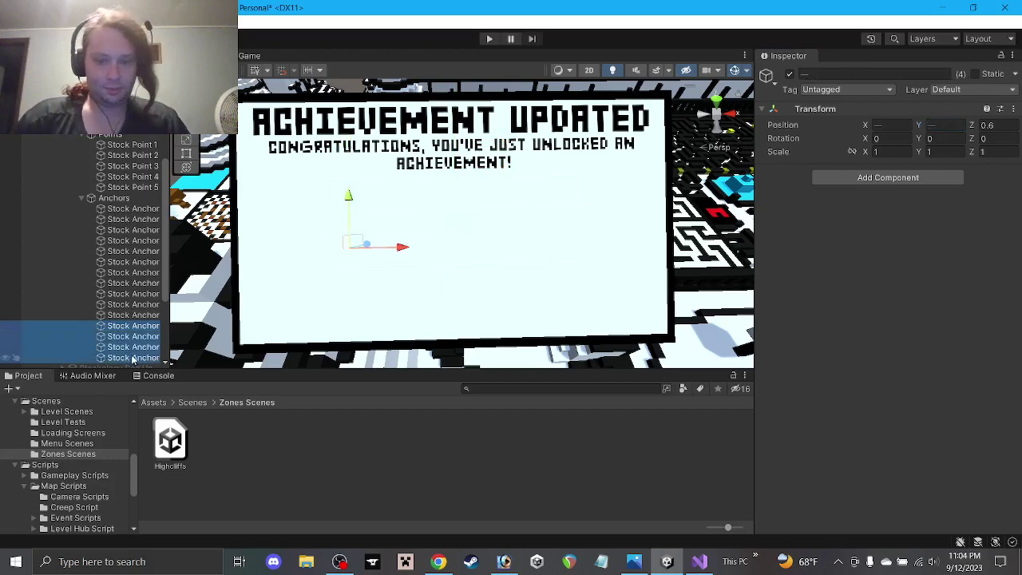
key("Delete")
left_click(139, 314)
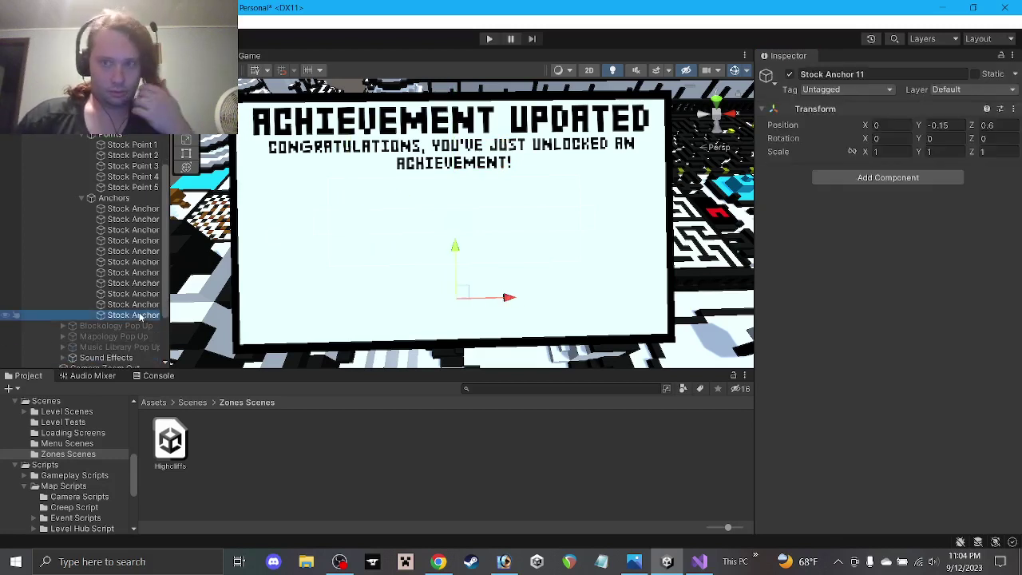
left_click(139, 209, "shift")
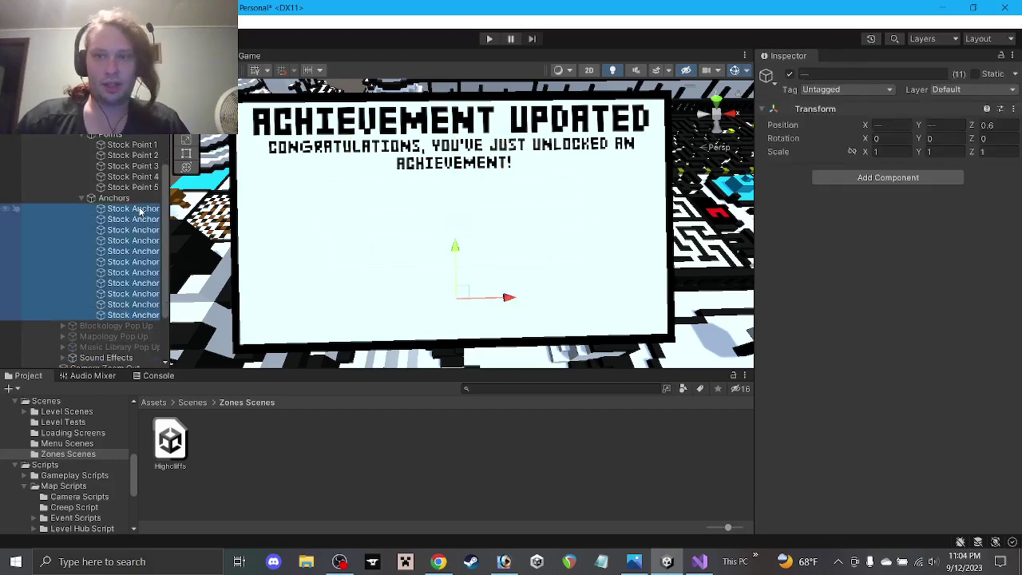
left_click(140, 210)
Step: Switch to Visual Studio and add a public GameObject AStockAnchor9 declaration after AStockAnchor8 in MapCamera.cs
left_click(699, 561)
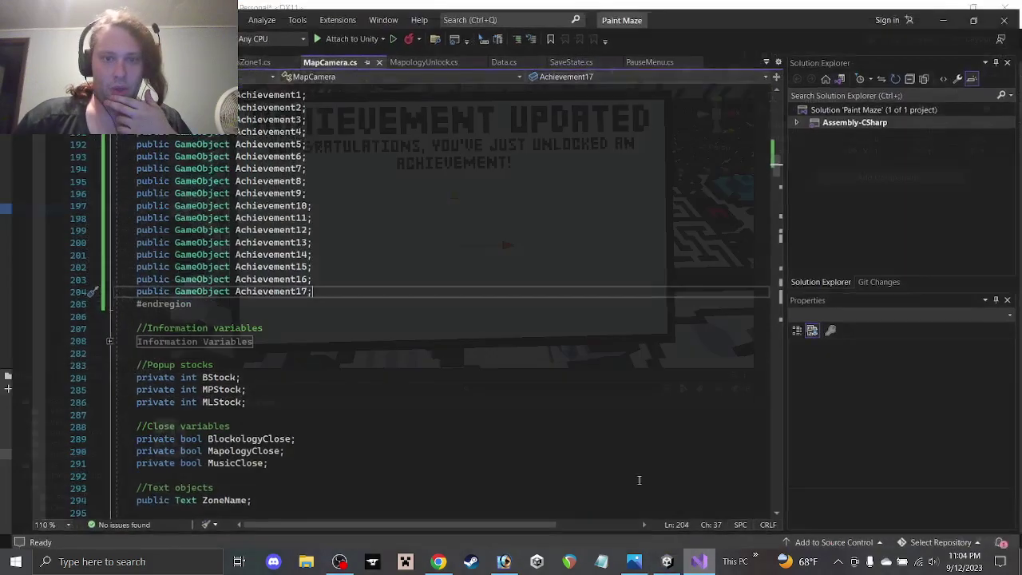
scroll(322, 332, "up", 7)
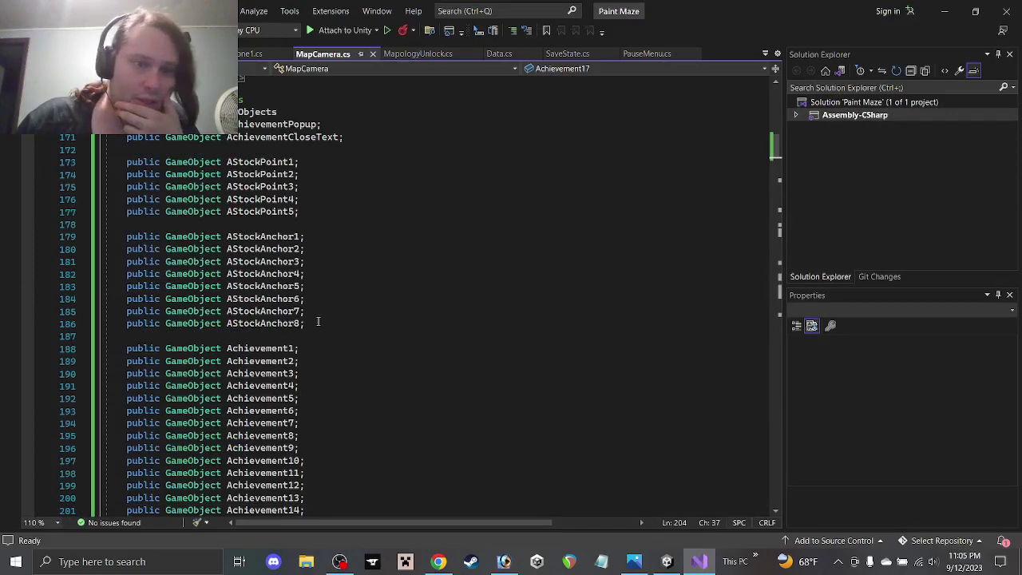
scroll(319, 328, "up", 1)
scroll(317, 364, "up", 20)
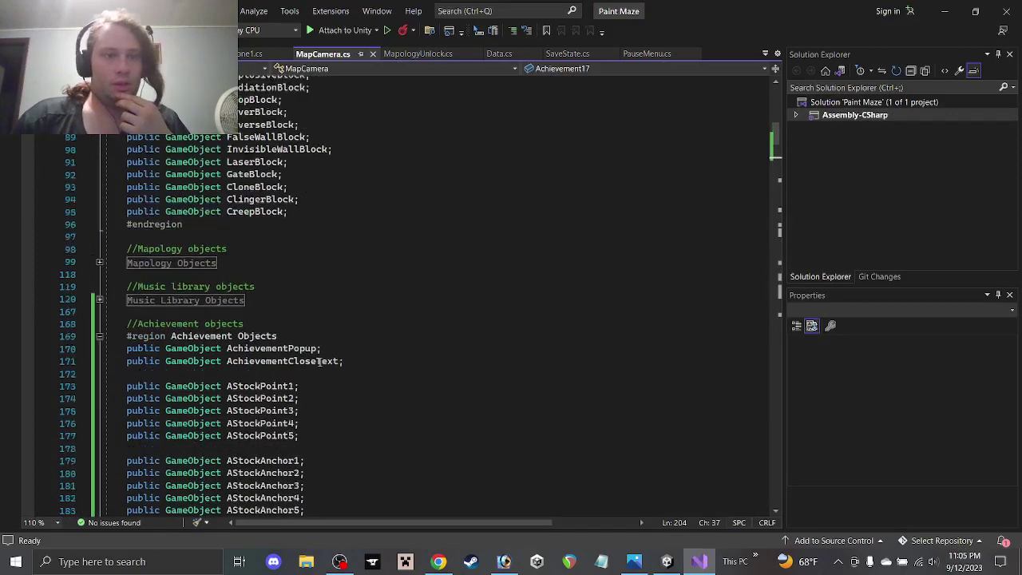
scroll(319, 359, "down", 20)
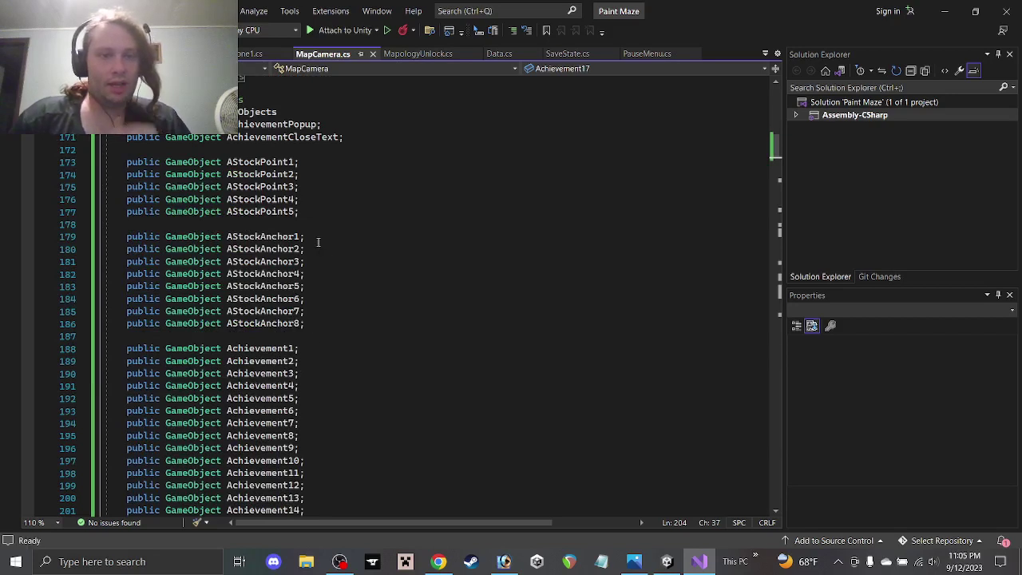
left_click_drag(305, 237, 47, 229)
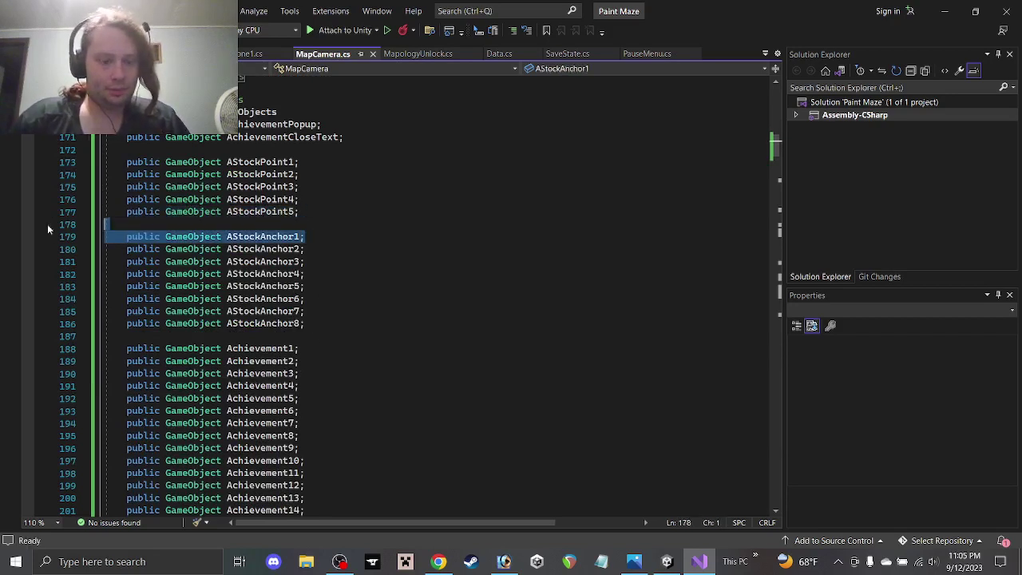
key("ctrl+c")
left_click(317, 322)
key("ctrl+v")
key("Left")
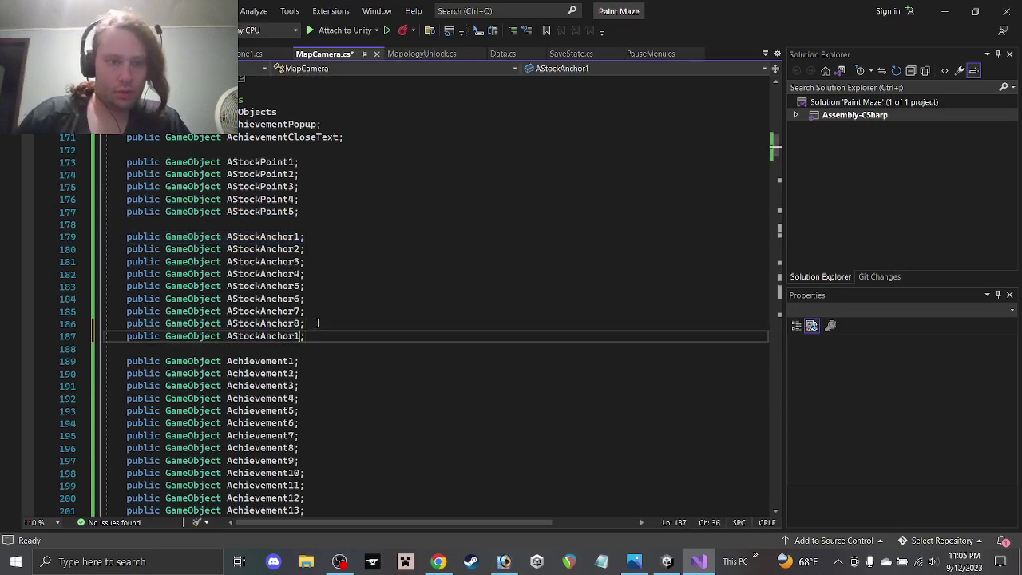
key("BackSpace")
type("9")
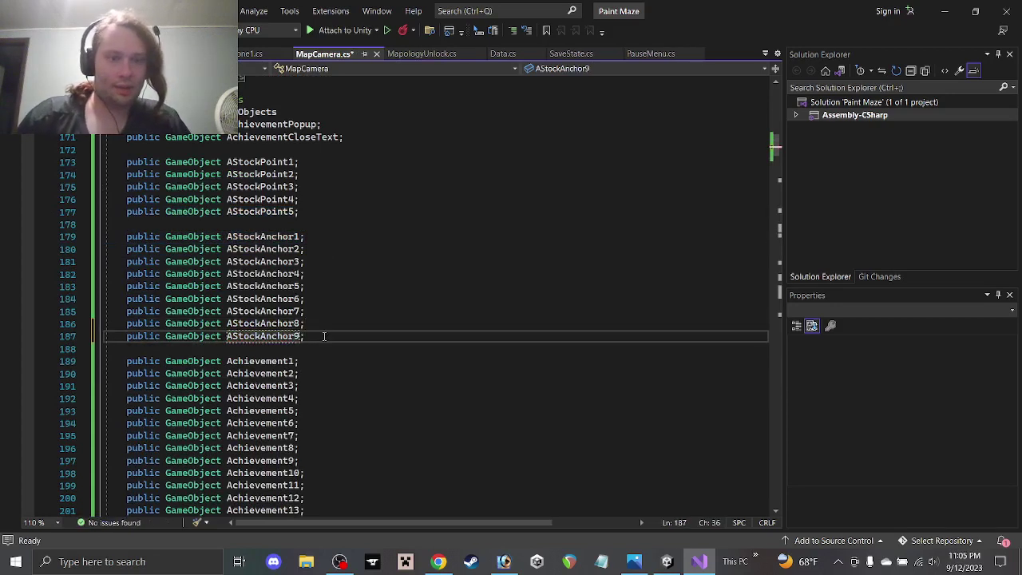
Step: Add public GameObject declarations for AStockAnchor10 and AStockAnchor11 below AStockAnchor9, and save the script
left_click(324, 336)
key("ctrl+v")
key("ctrl+v")
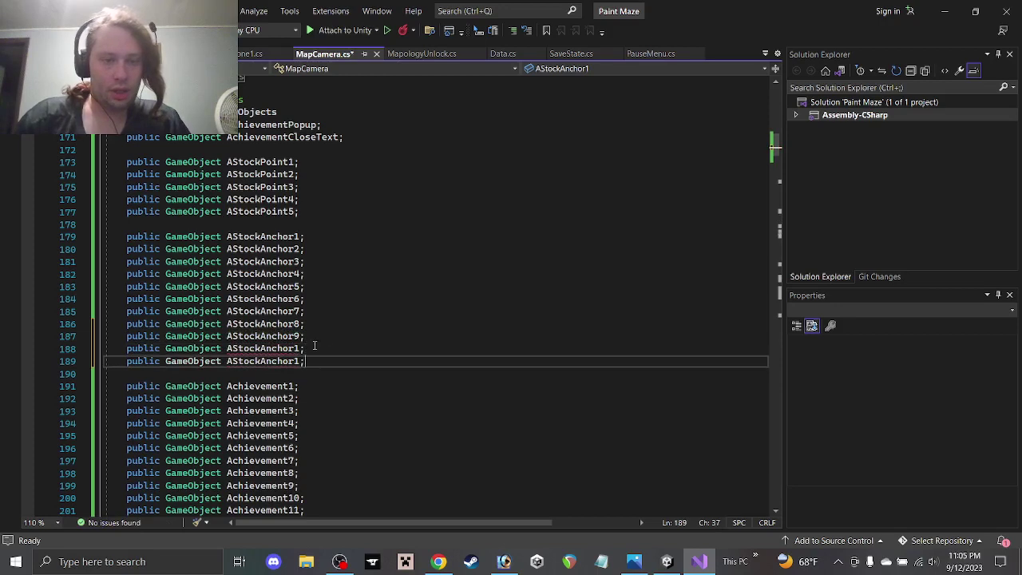
key("Up")
key("Left")
type("0")
key("Down")
key("Left")
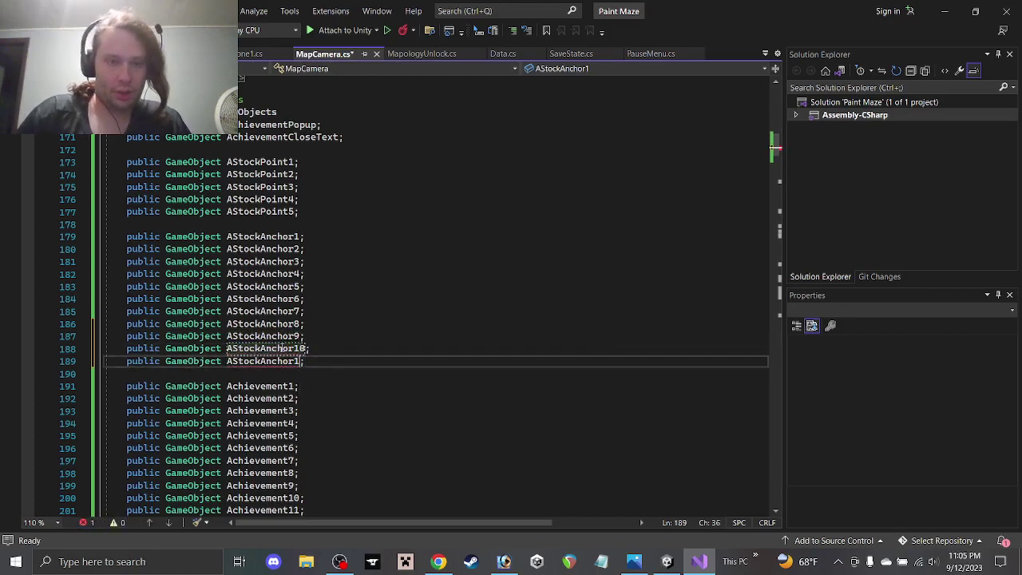
type("1")
key("ctrl+s")
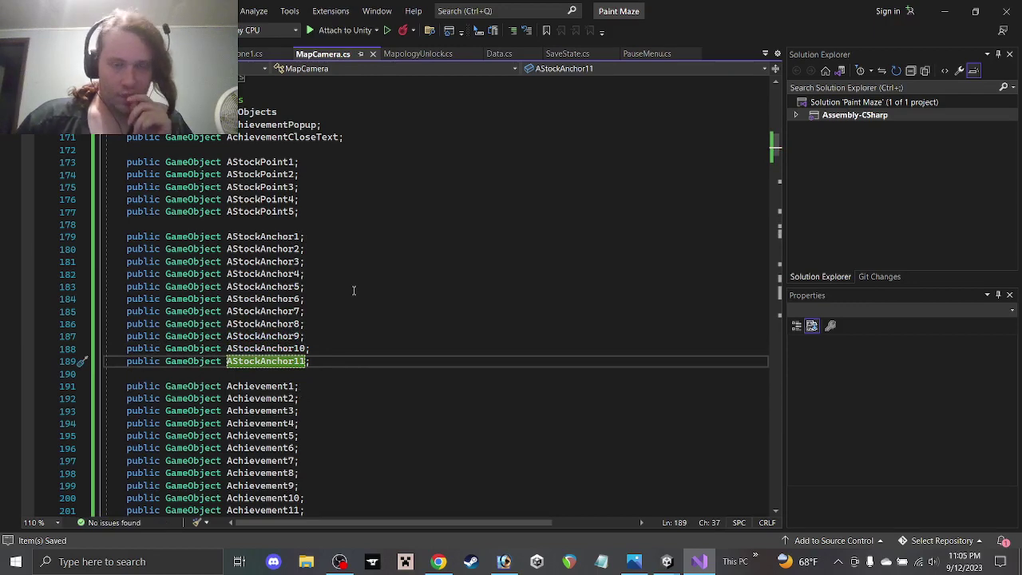
Step: Switch to Unity, select the Follower object and look through its Map Camera script references
scroll(349, 285, "down", 1)
key("alt+Tab")
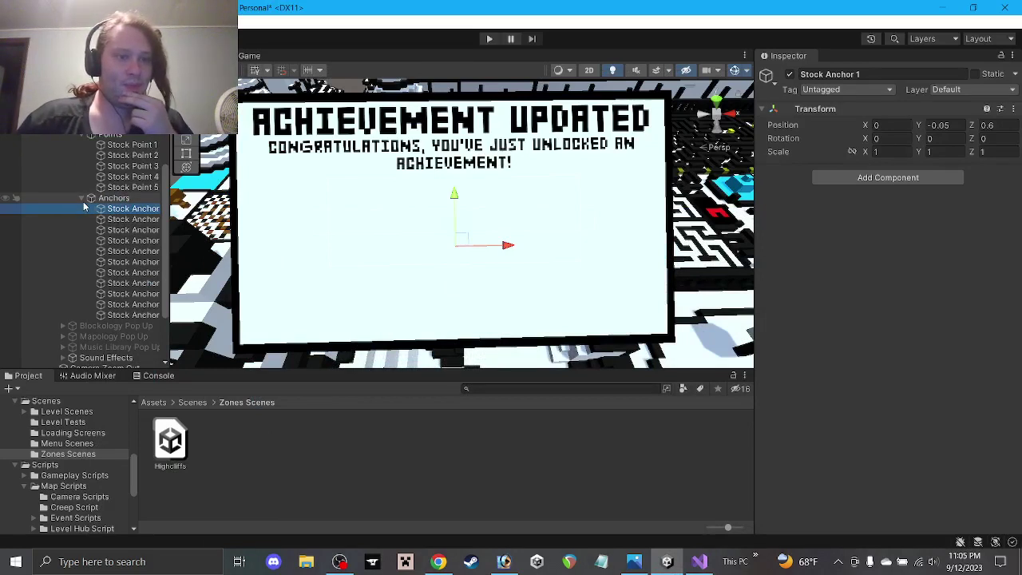
scroll(93, 203, "up", 3)
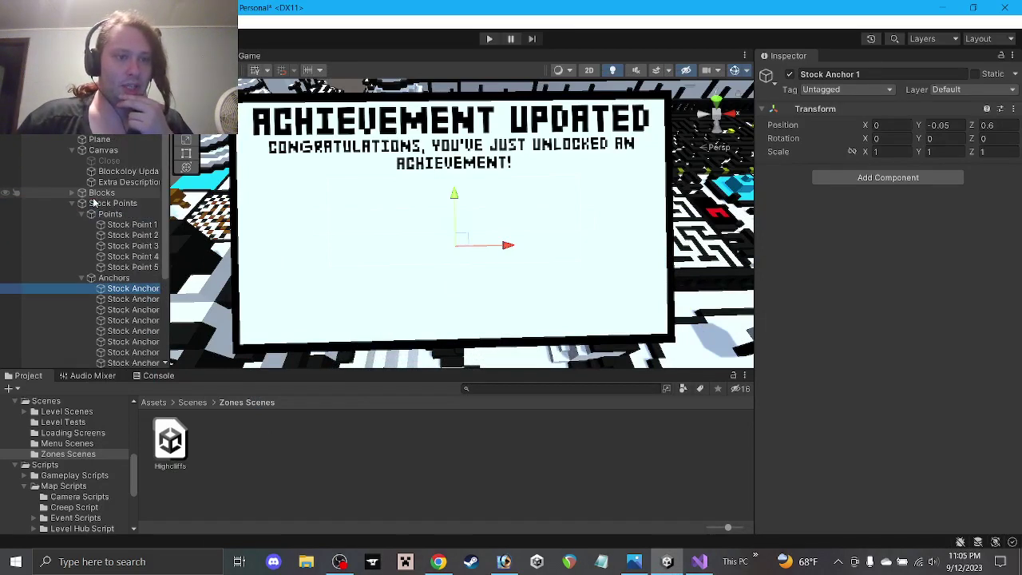
scroll(93, 203, "up", 3)
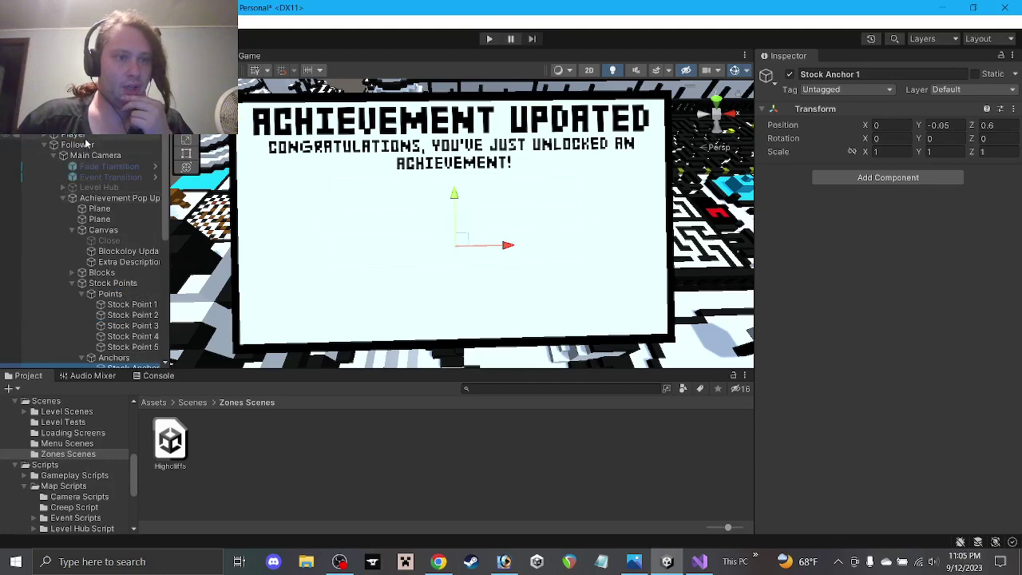
left_click(92, 155)
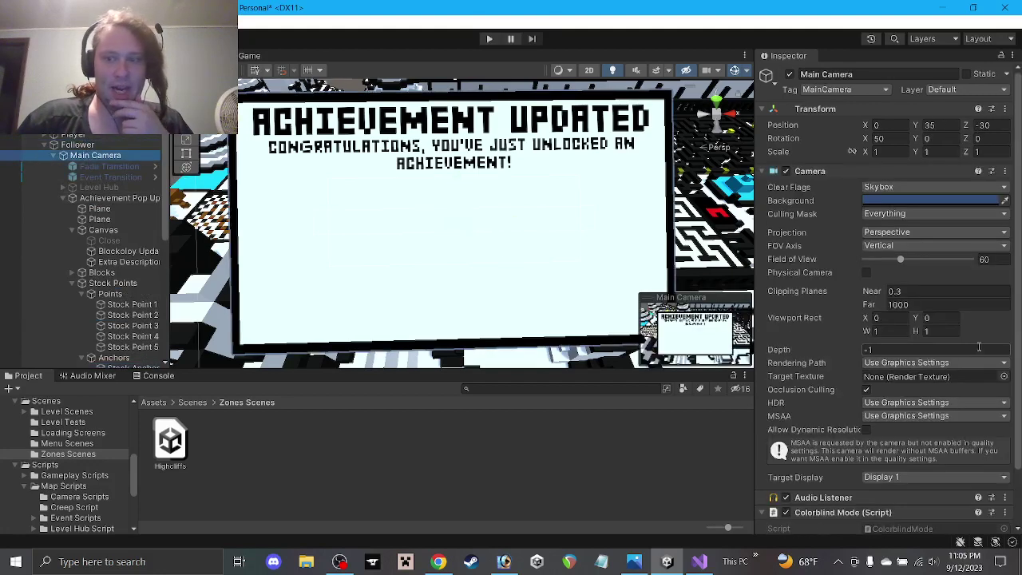
scroll(978, 346, "down", 2)
left_click(77, 145)
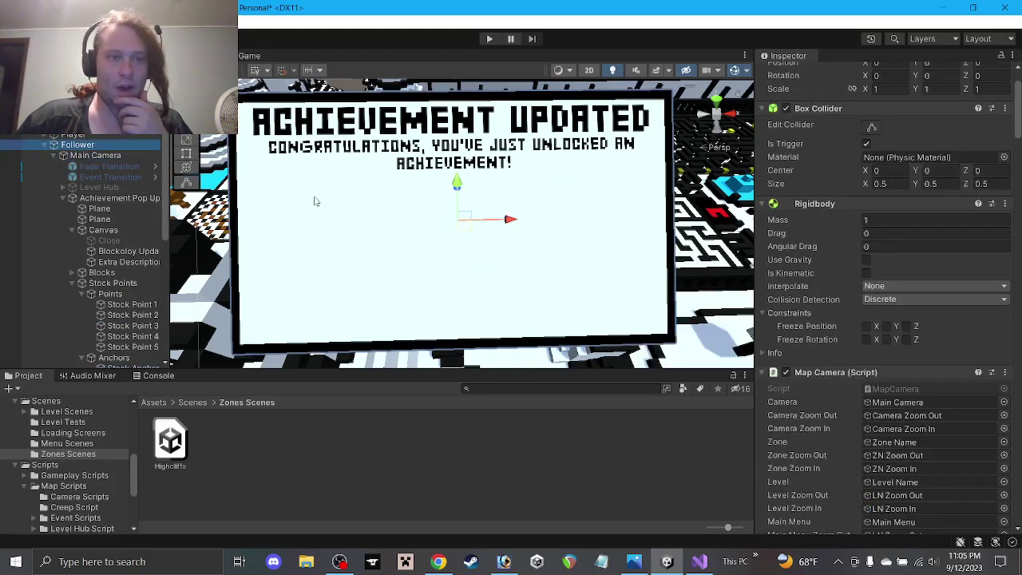
scroll(925, 336, "down", 10)
scroll(925, 336, "down", 12)
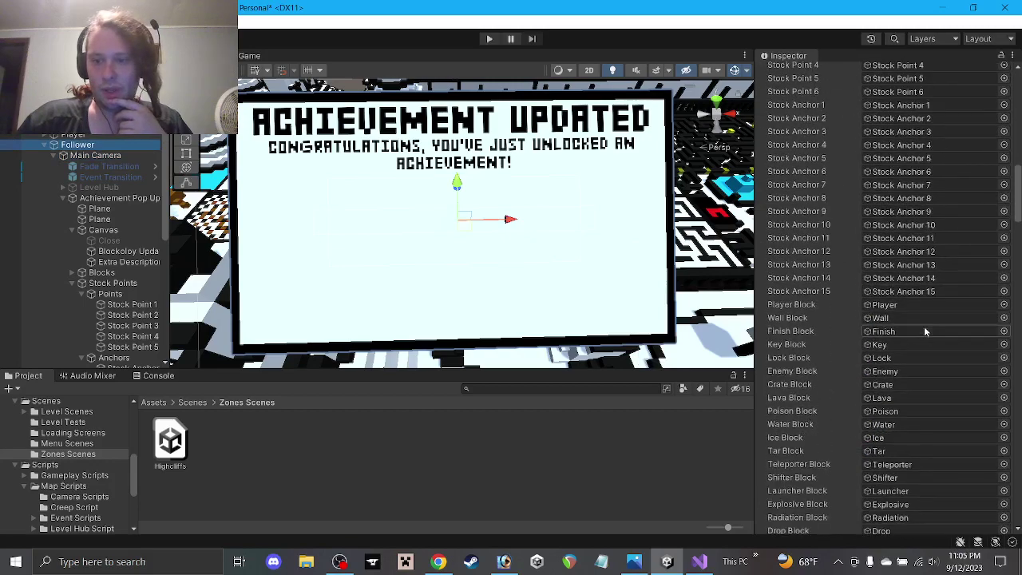
scroll(923, 320, "up", 2)
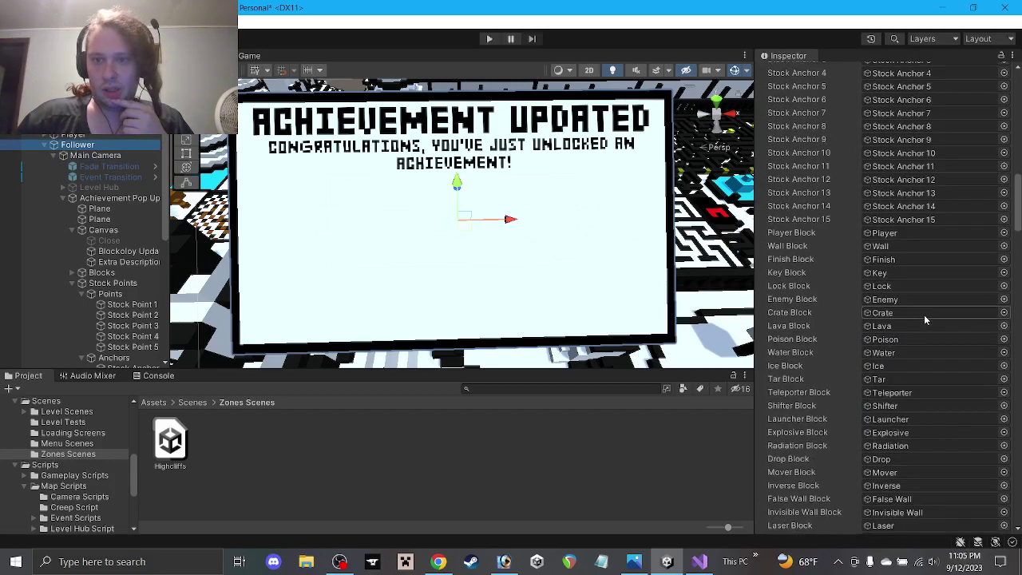
scroll(923, 314, "up", 13)
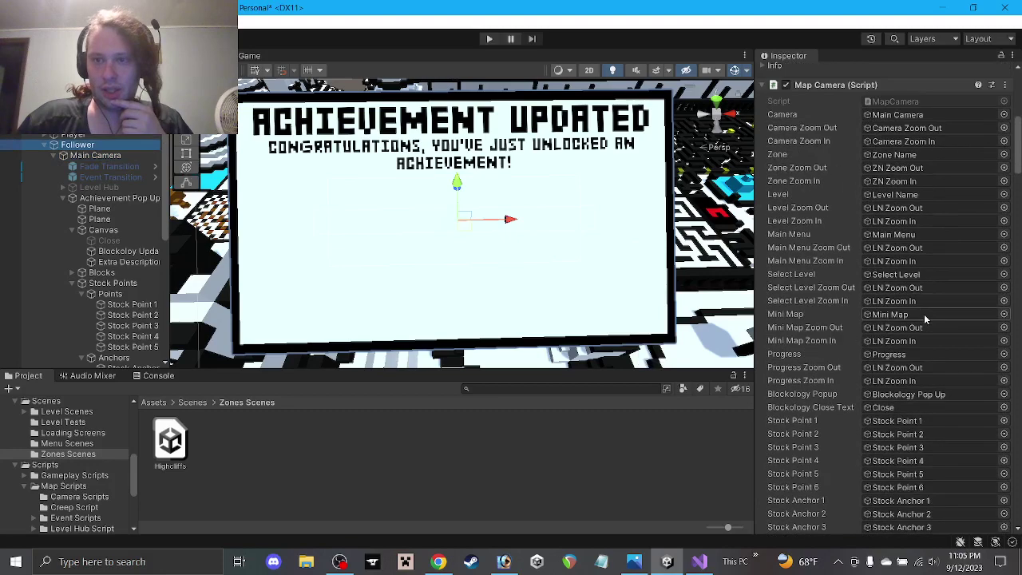
left_click(700, 561)
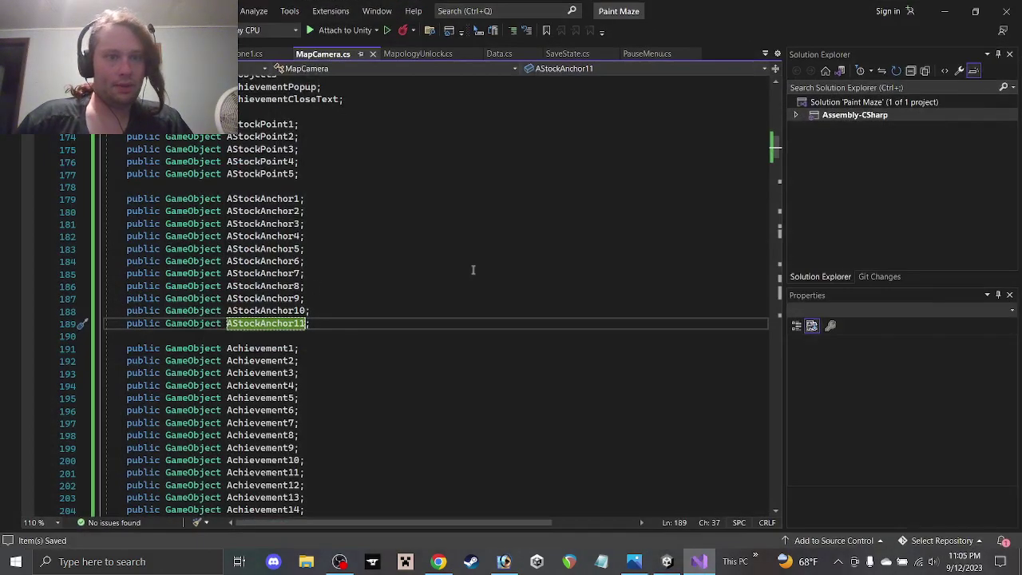
left_click(944, 11)
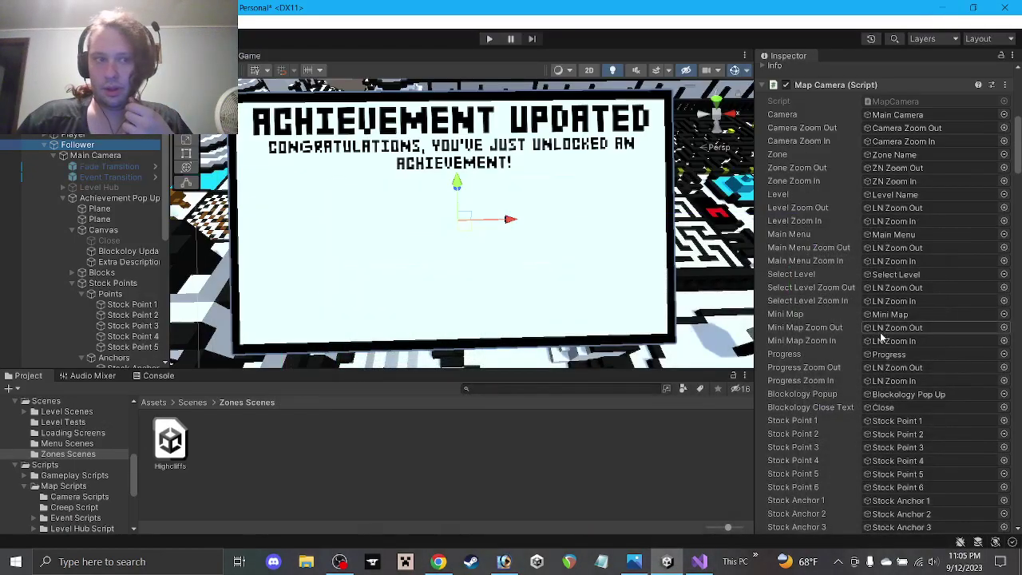
left_click(698, 562)
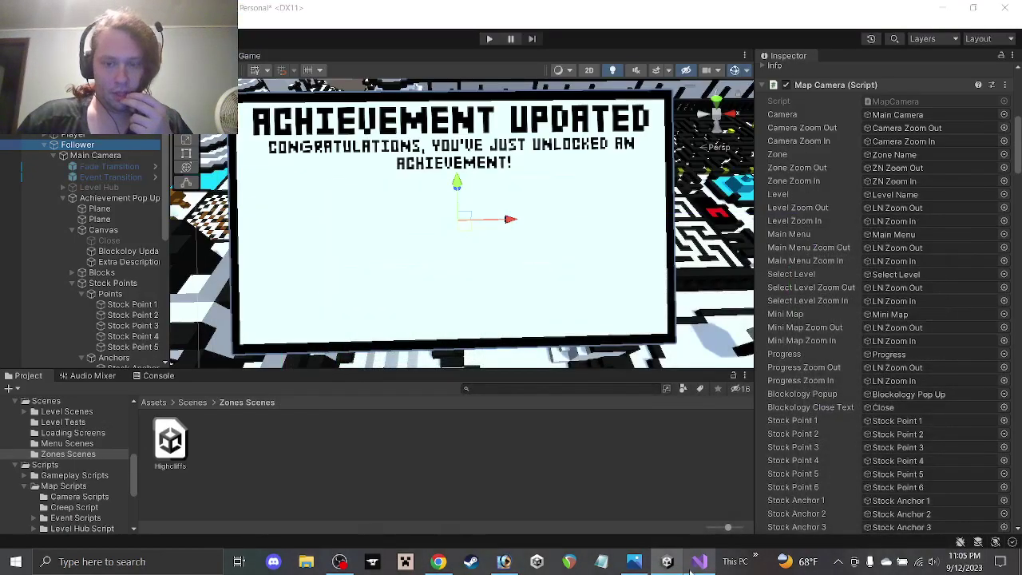
left_click(697, 562)
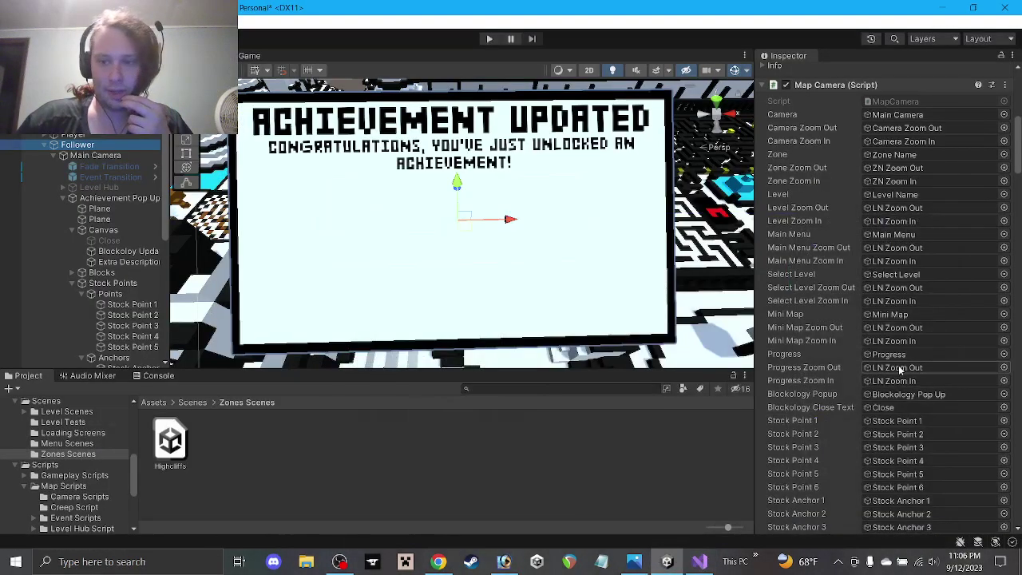
Step: Assign Achievement Pop Up to the Map Camera script's Achievement Popup reference and its Close object to Achievement Close Text
scroll(894, 366, "down", 10)
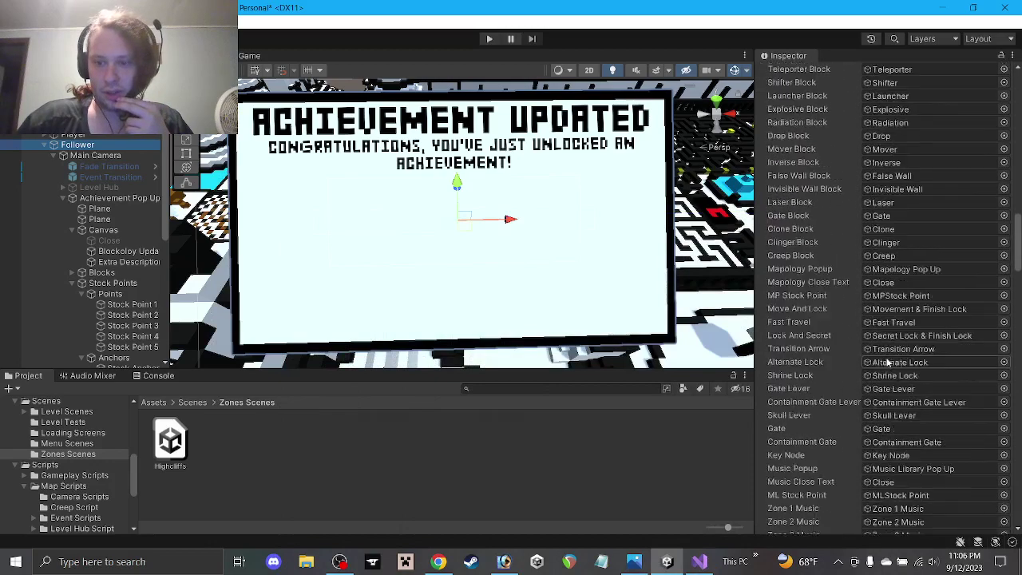
scroll(886, 363, "down", 15)
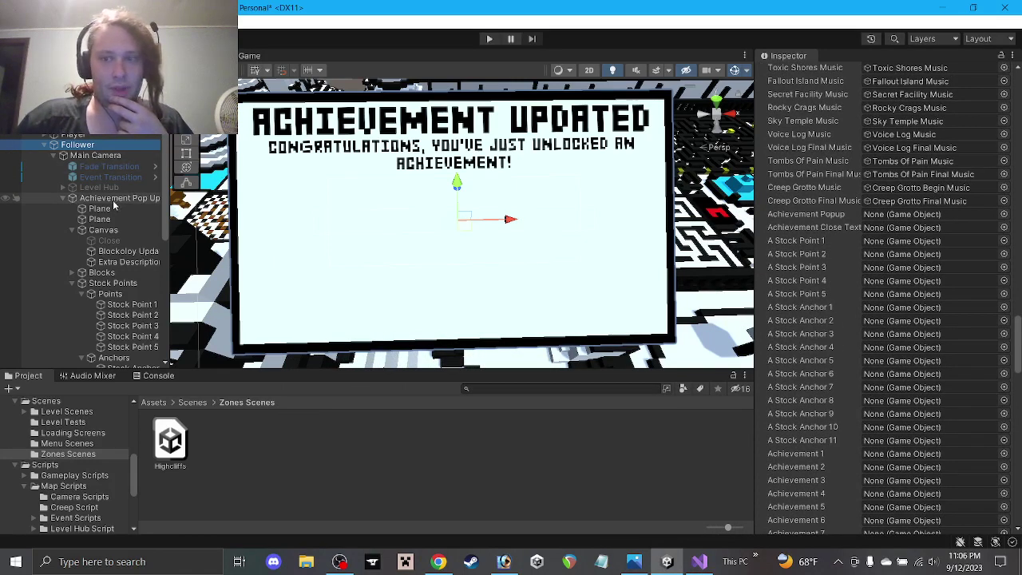
left_click_drag(114, 206, 918, 216)
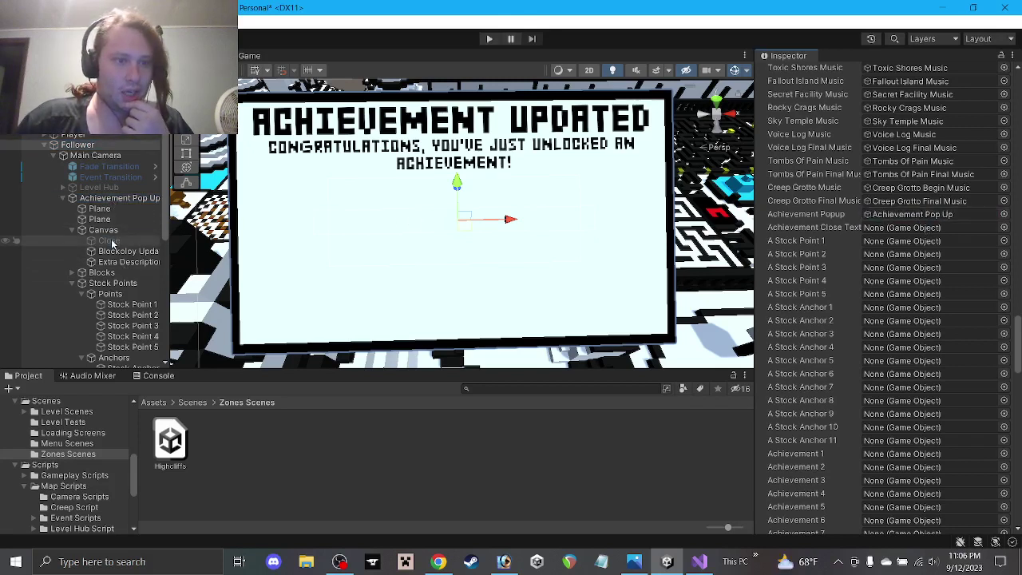
left_click_drag(110, 242, 891, 231)
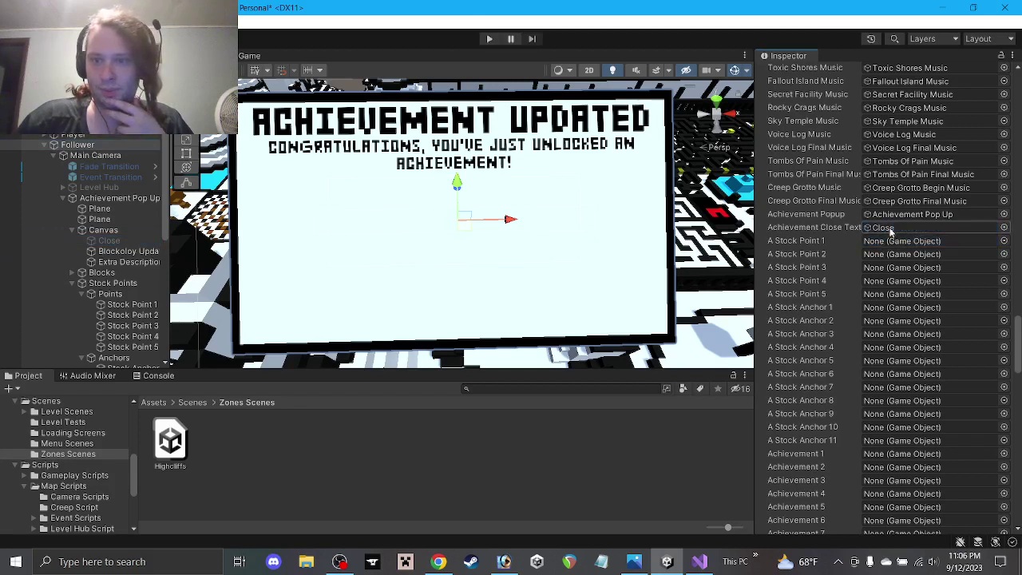
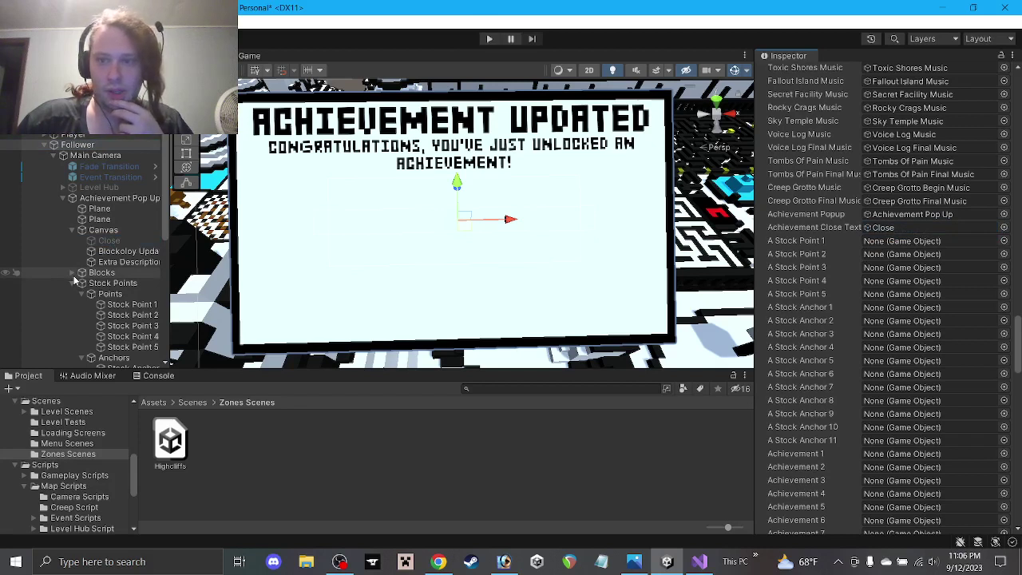
Step: Assign the achievement pop-up's Stock Points 1 to 4 to the matching A Stock Point 1 to 4 references
left_click_drag(118, 311, 918, 241)
left_click_drag(163, 315, 901, 254)
left_click_drag(135, 326, 915, 269)
left_click_drag(116, 336, 875, 284)
Step: Show the Follower's Map Camera references again and assign Stock Point 5 to A Stock Point 5
scroll(134, 270, "down", 5)
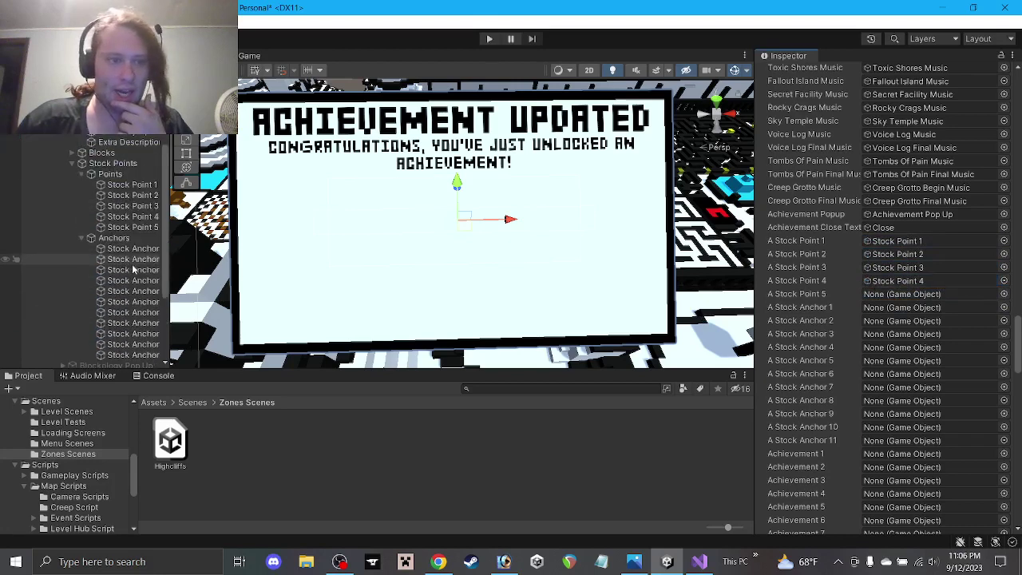
left_click(146, 218)
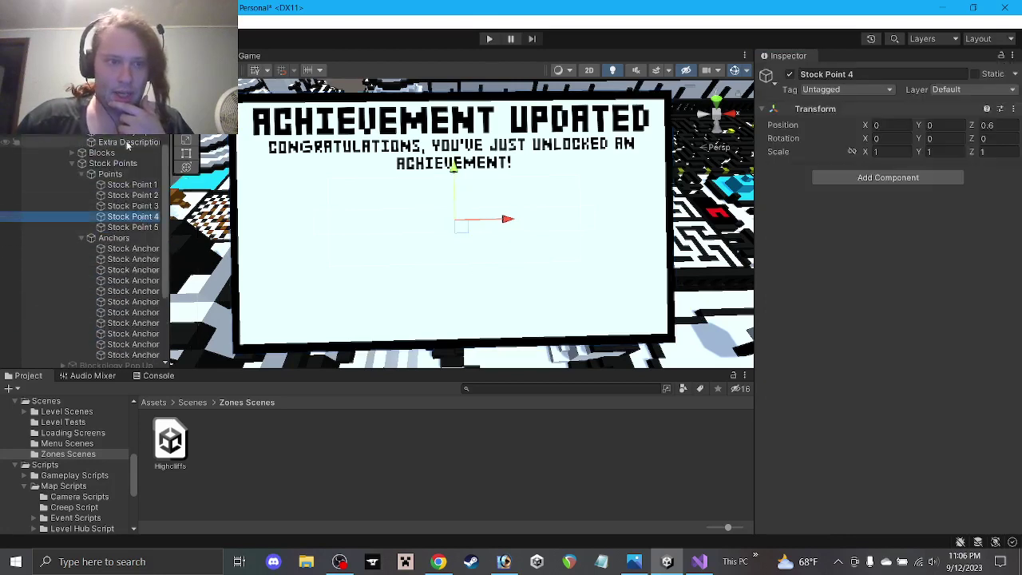
scroll(120, 239, "up", 3)
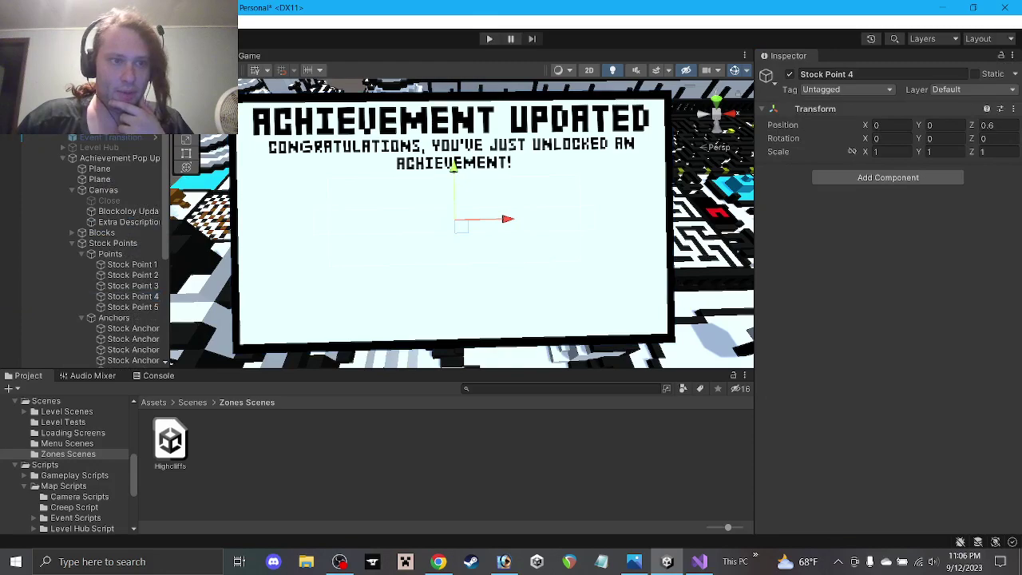
scroll(956, 326, "down", 10)
scroll(955, 325, "down", 20)
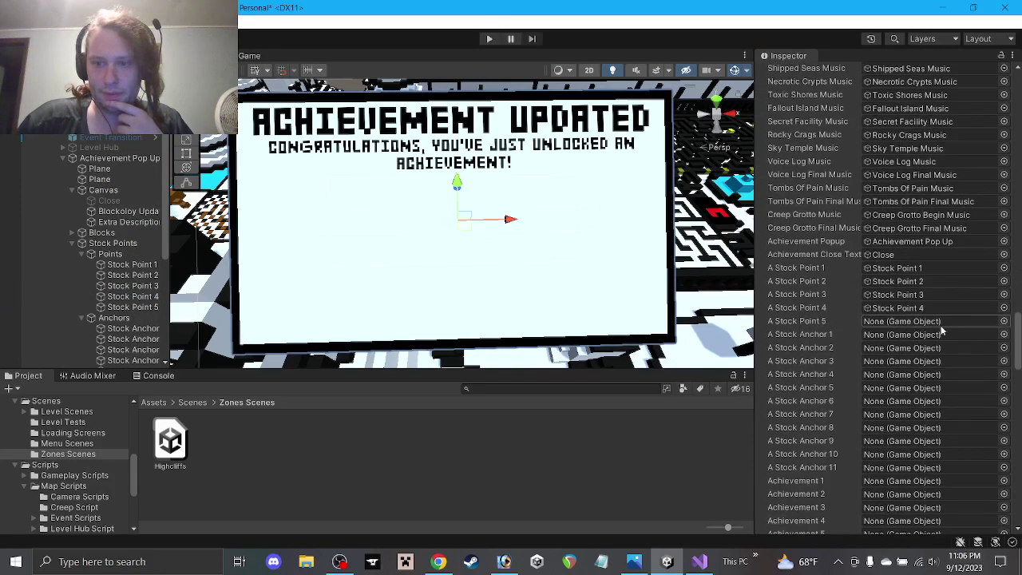
scroll(120, 263, "down", 5)
left_click_drag(131, 187, 921, 321)
Step: Assign the achievement pop-up's Stock Anchors 1 to 6 to the matching A Stock Anchor 1 to 6 references
scroll(922, 322, "down", 3)
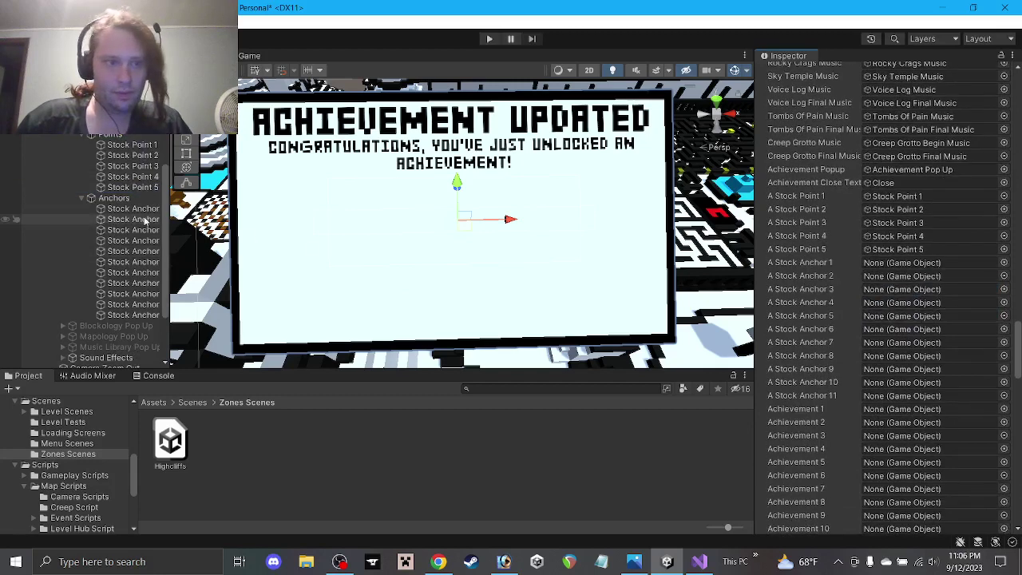
left_click_drag(144, 218, 921, 266)
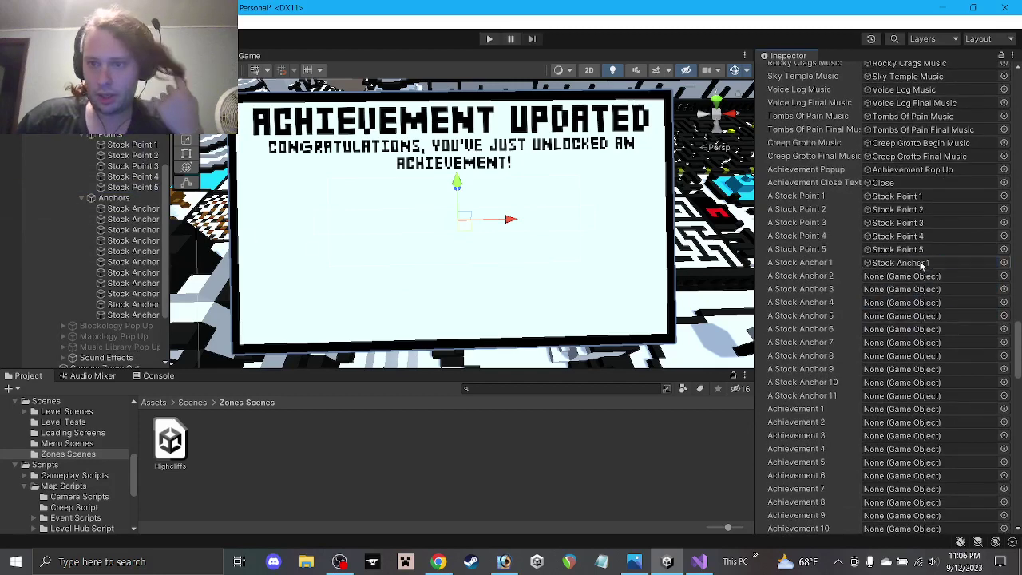
left_click_drag(141, 224, 891, 289)
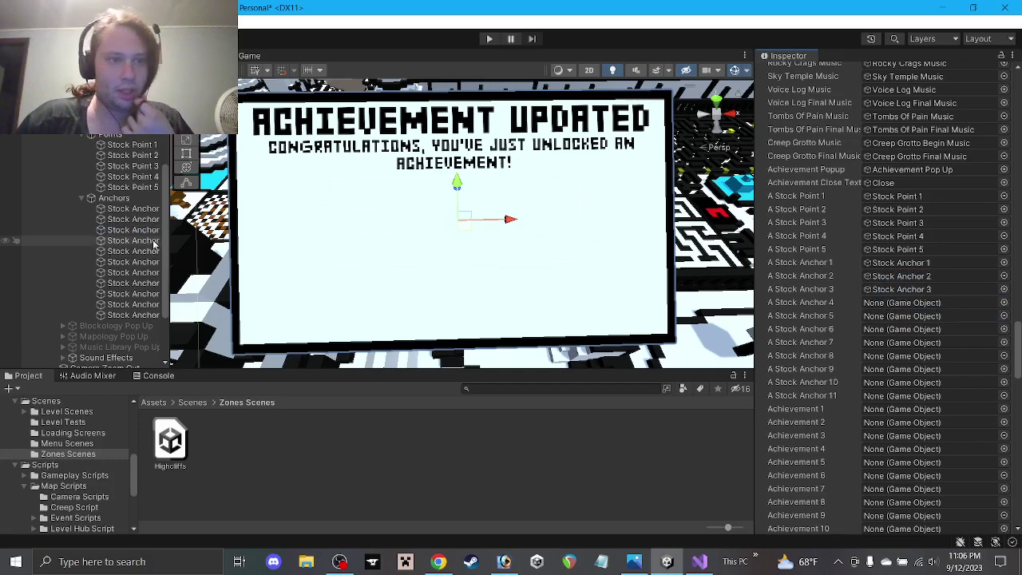
left_click_drag(142, 243, 894, 302)
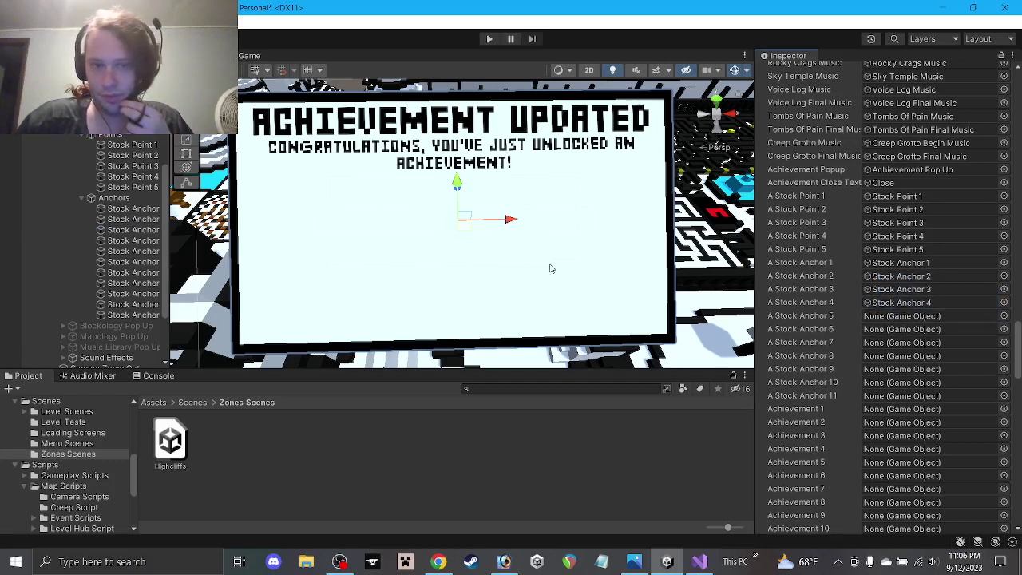
left_click_drag(146, 254, 894, 317)
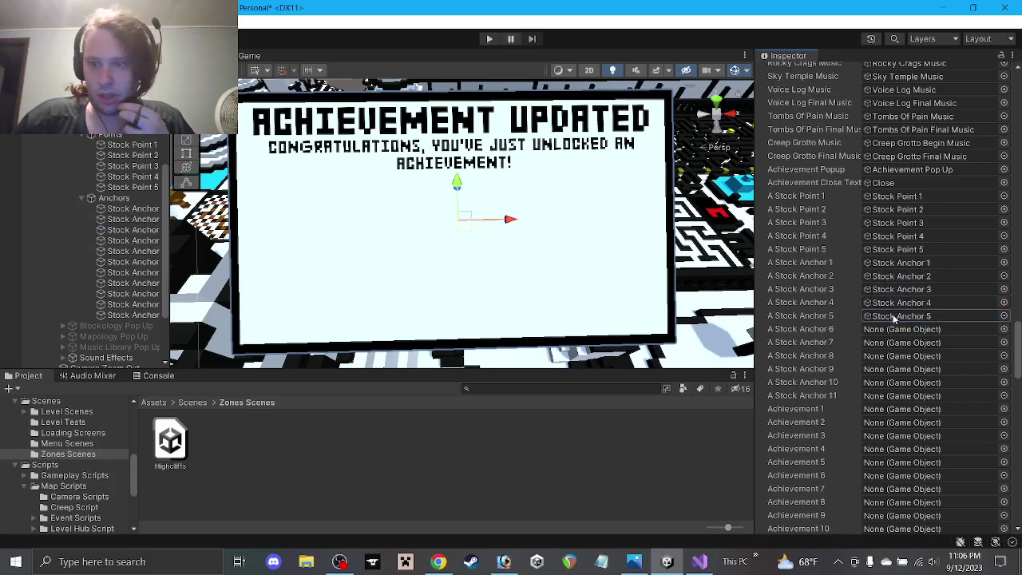
left_click_drag(136, 269, 893, 331)
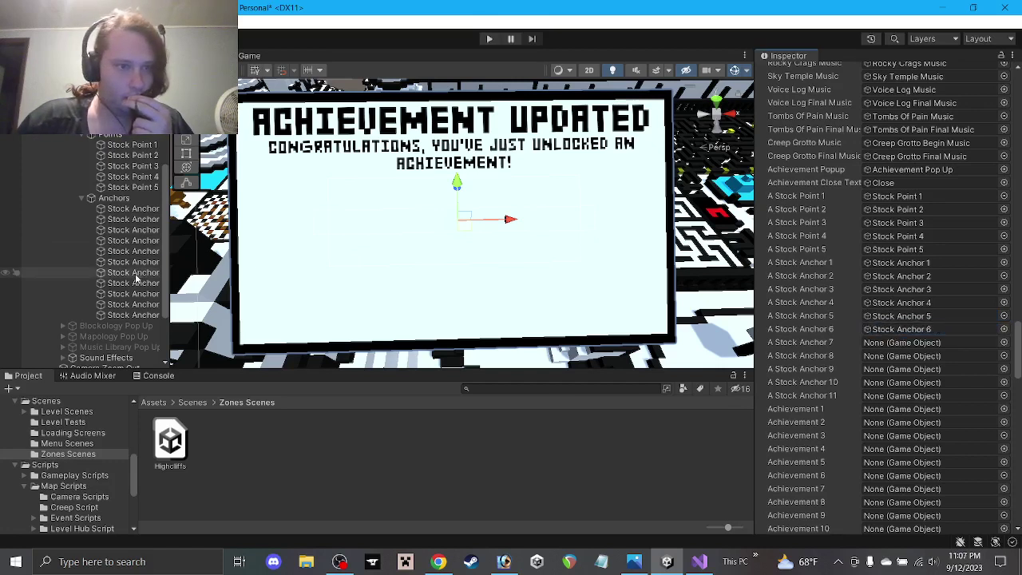
Step: Assign Stock Anchors 7 to 11 to the matching A Stock Anchor 7 to 11 references of the Map Camera script
left_click_drag(134, 277, 906, 345)
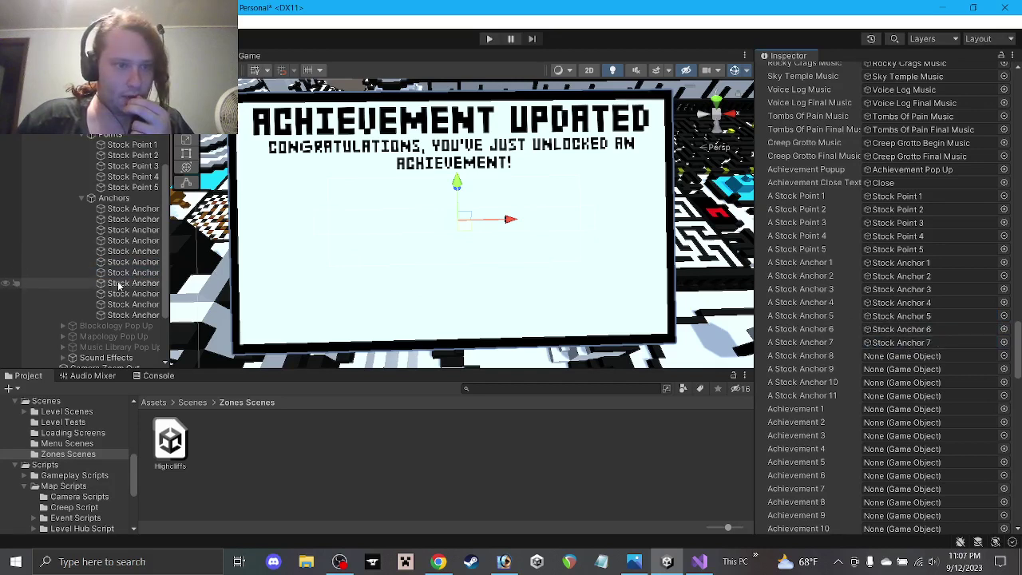
left_click_drag(118, 286, 917, 360)
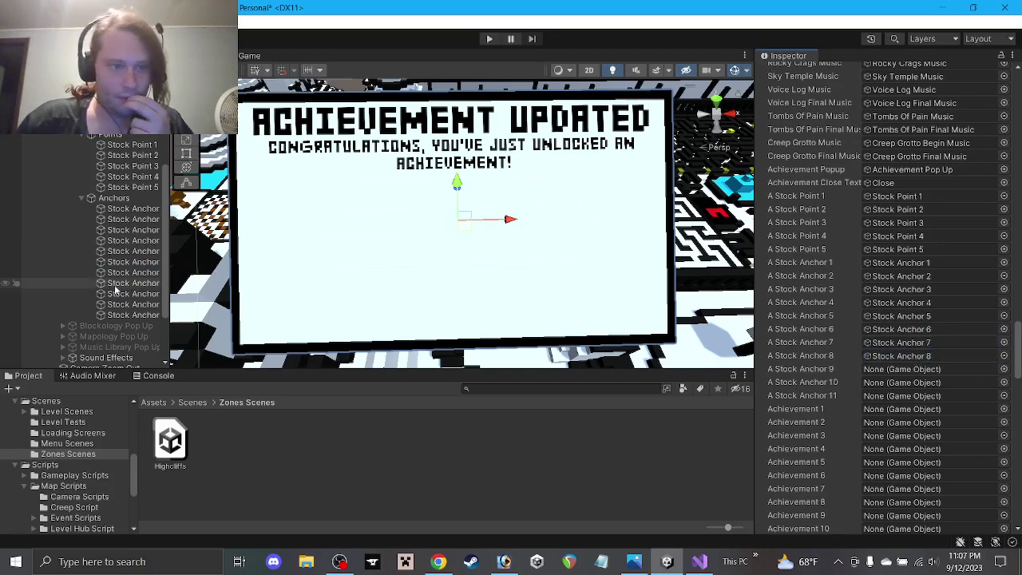
left_click_drag(114, 297, 923, 369)
left_click_drag(134, 304, 898, 396)
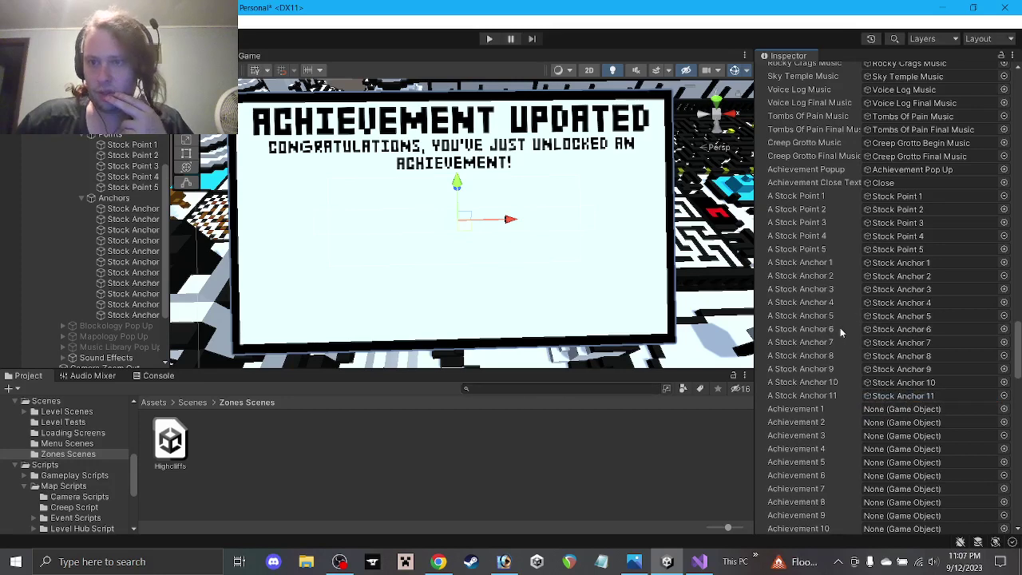
scroll(840, 331, "down", 5)
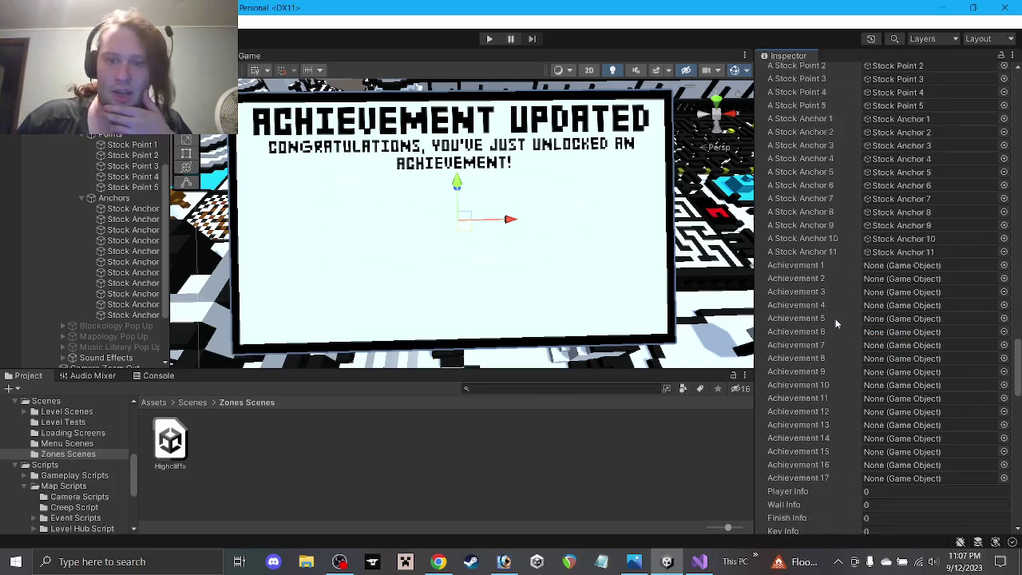
Step: Collapse the achievement pop-up's Anchors, Points and Stock Points groups in the object hierarchy
left_click(83, 198)
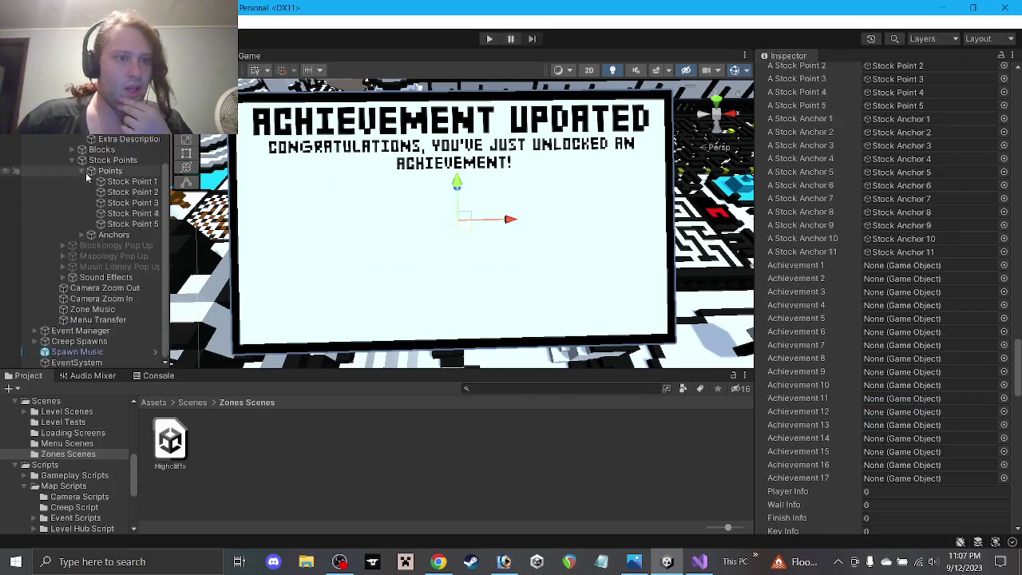
left_click(83, 177)
left_click(75, 213)
scroll(74, 213, "up", 1)
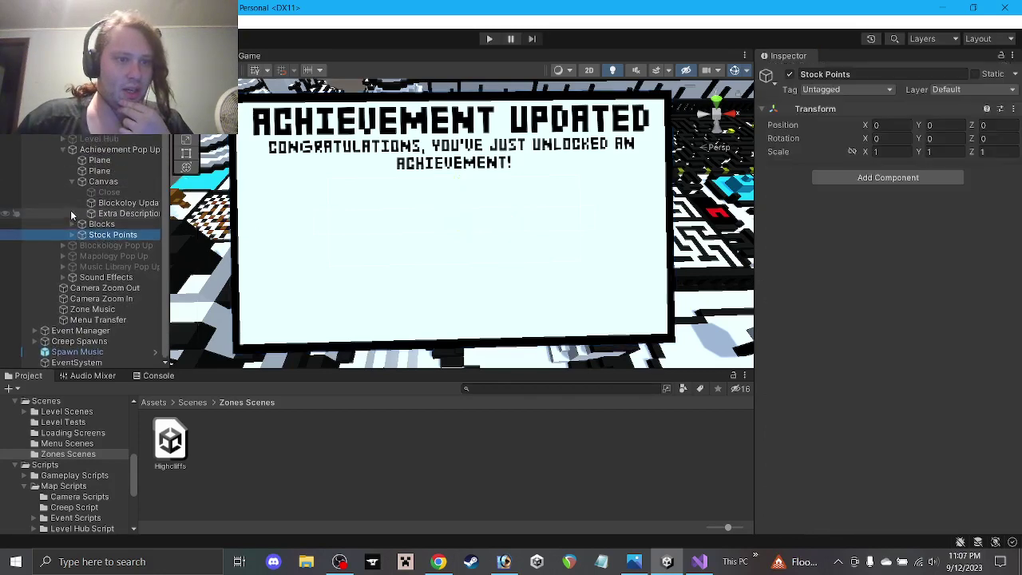
Step: Delete all blocks from Wall to Creep in the achievement pop-up's Blocks group, keeping only the Player block
left_click(95, 224)
left_click(73, 223)
left_click(102, 235)
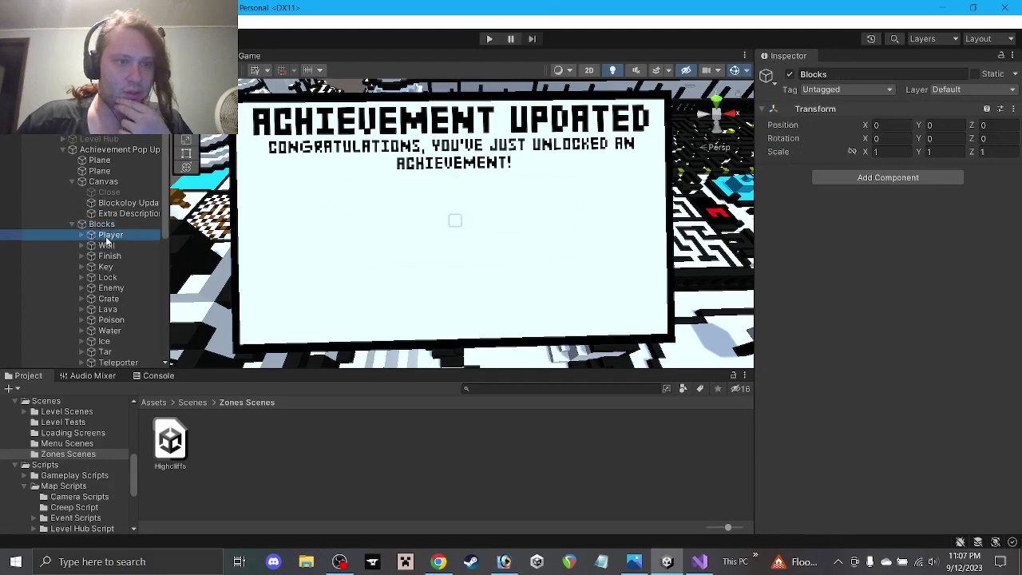
scroll(111, 228, "down", 6)
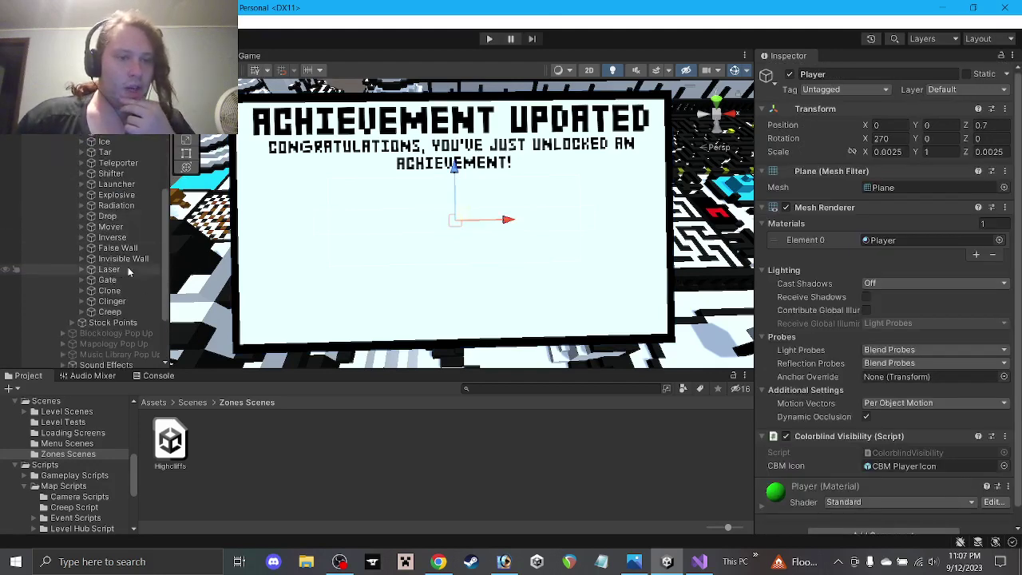
left_click(109, 312)
scroll(115, 301, "up", 6)
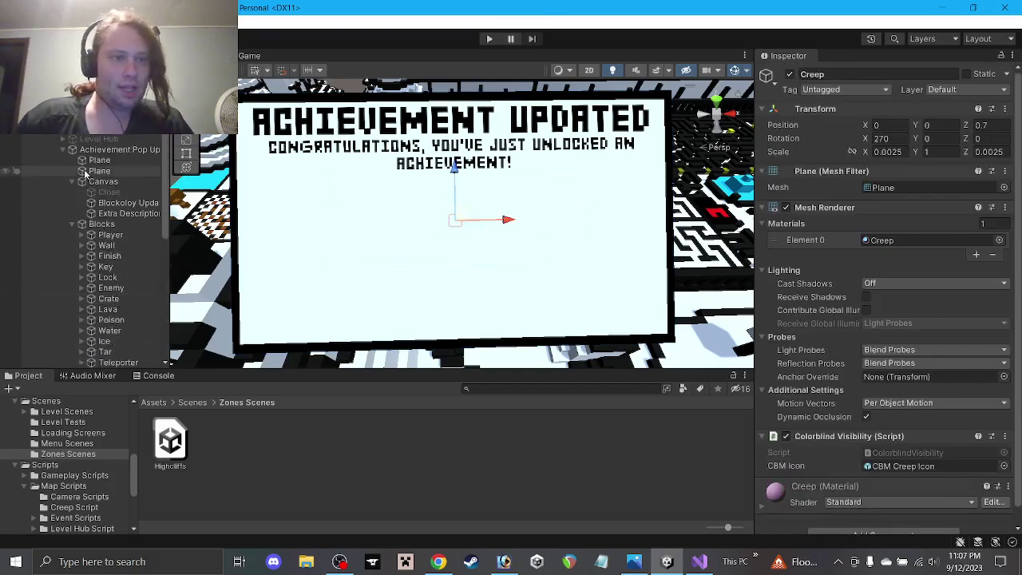
left_click(103, 247, "shift")
key("Delete")
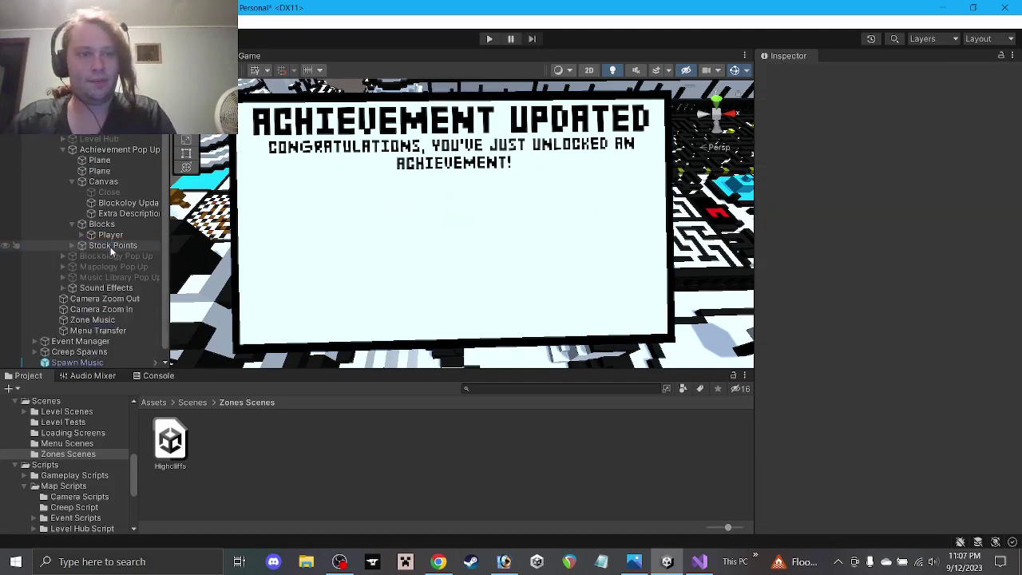
Step: Set the remaining Player block's Z position to 0.6 so it sits in front of the pop-up's backdrop
left_click(110, 234)
left_click(990, 125)
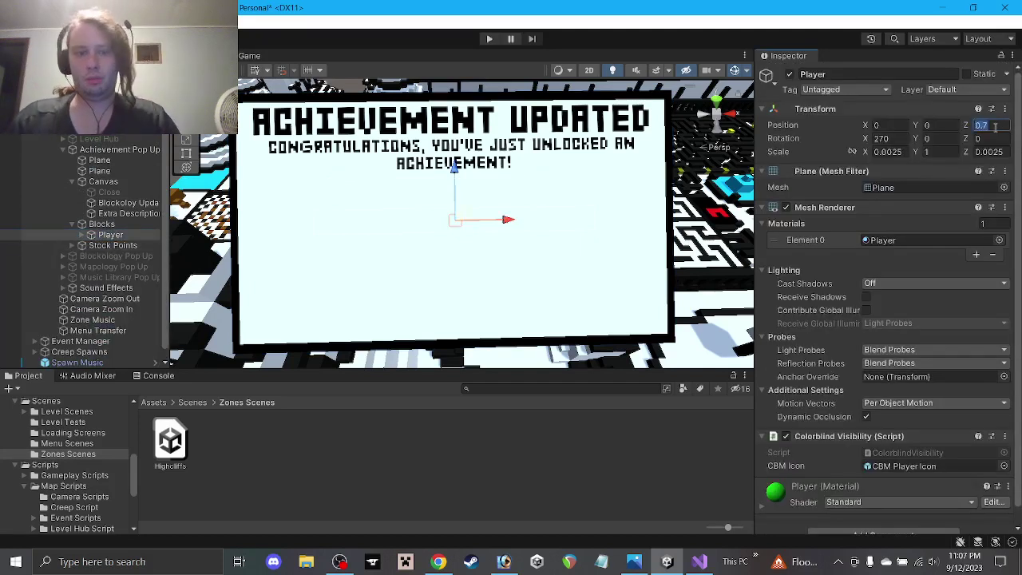
type("0.7")
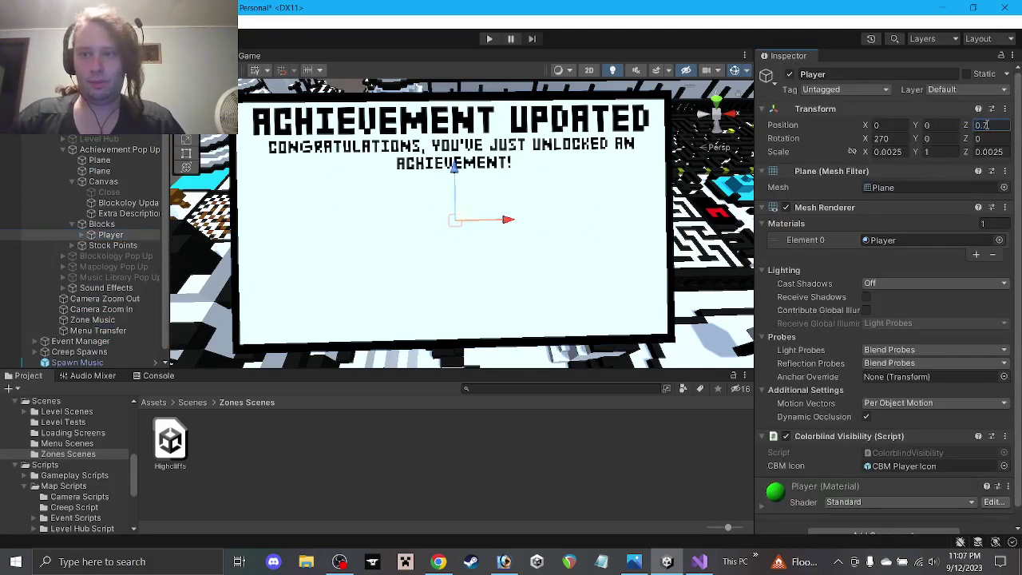
key("BackSpace")
type("8")
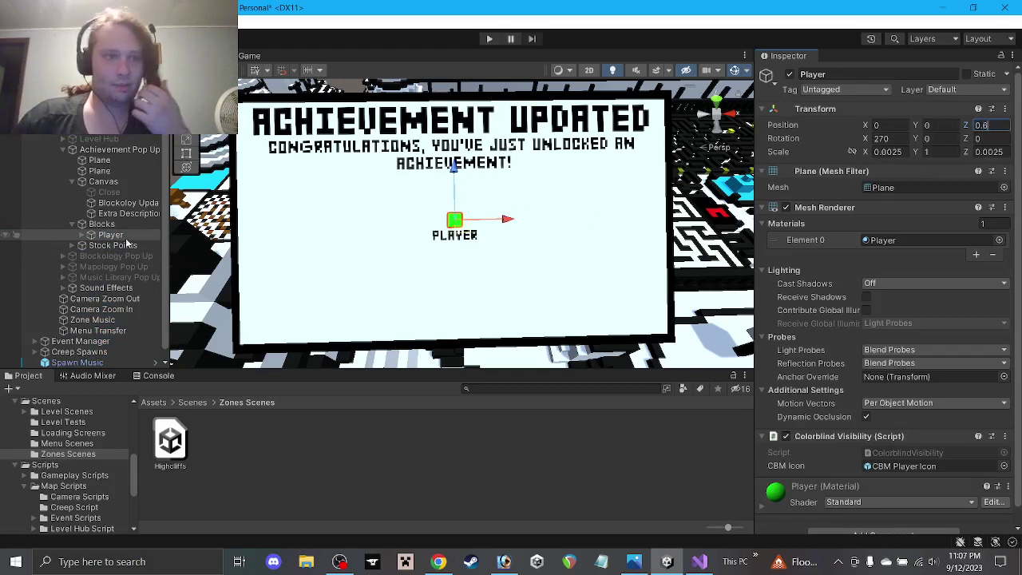
Step: Expand the Player block's child objects and preview the achievement pop-up in the Game view
left_click(81, 234)
left_click(87, 237)
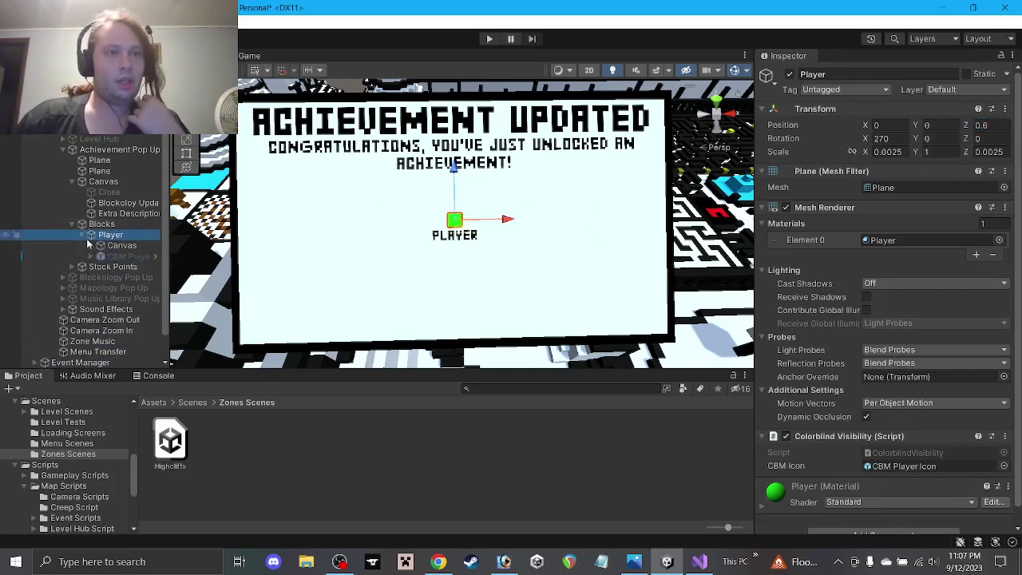
left_click(244, 59)
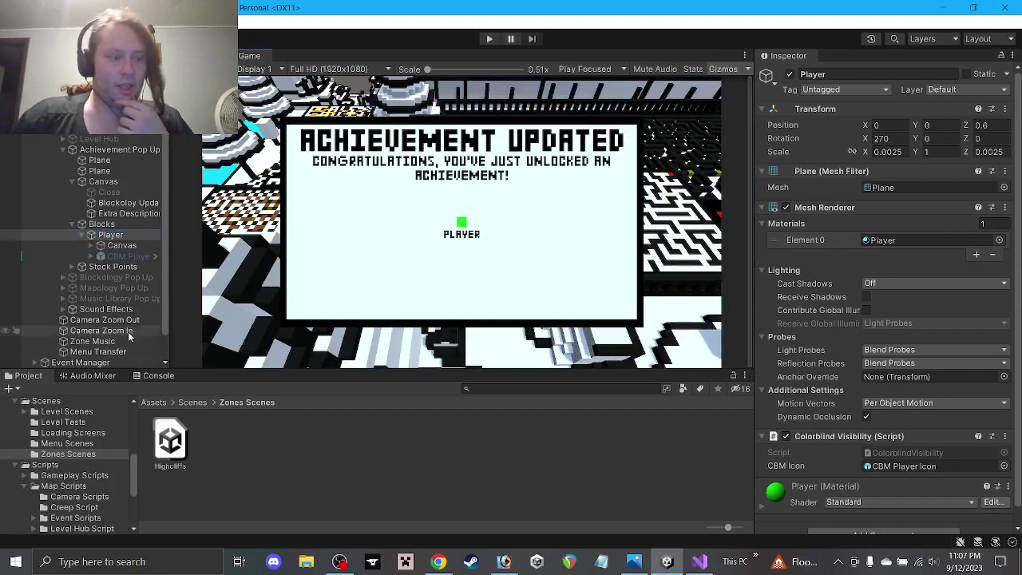
Step: Open the MainMenu scene from Menu Scenes and expand Achievements Menu down to the Achievement Names list
scroll(90, 463, "down", 3)
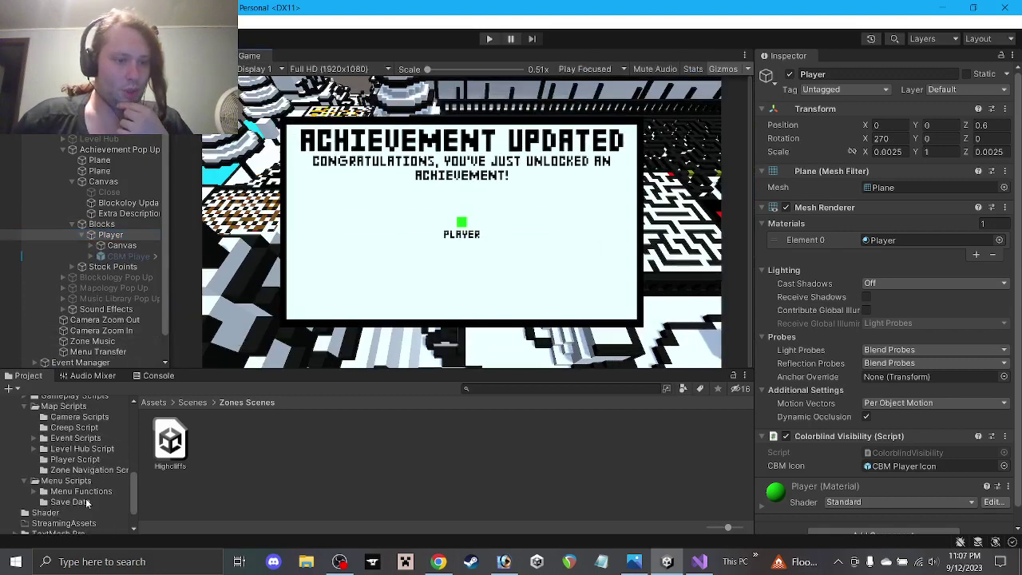
scroll(77, 479, "up", 5)
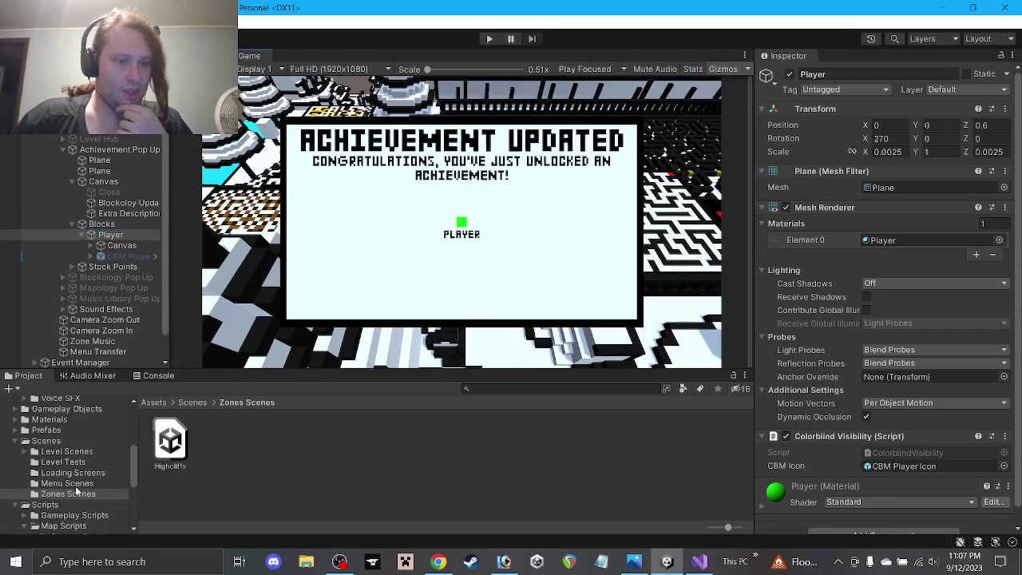
left_click(72, 483)
double_click(171, 441)
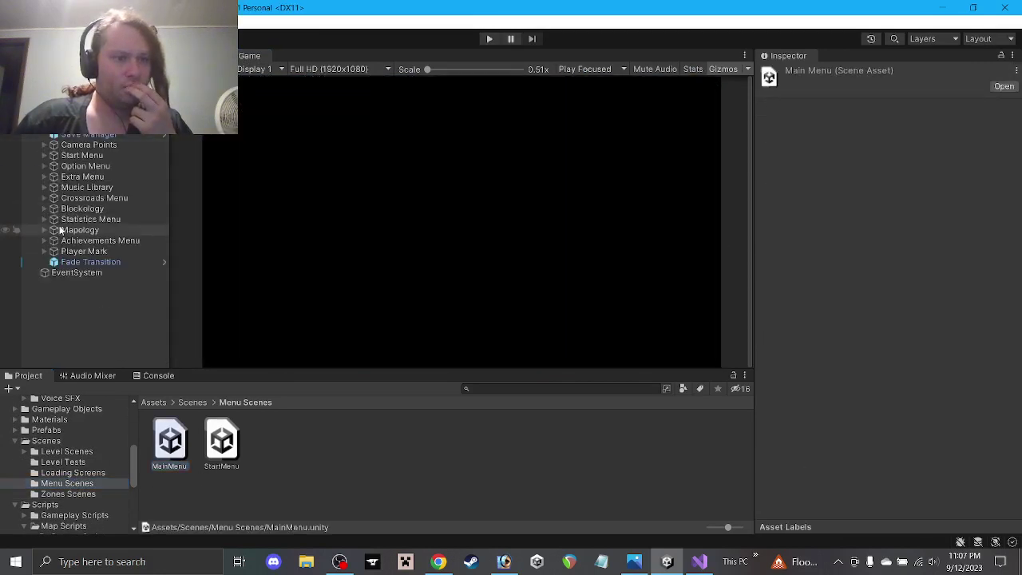
left_click(44, 240)
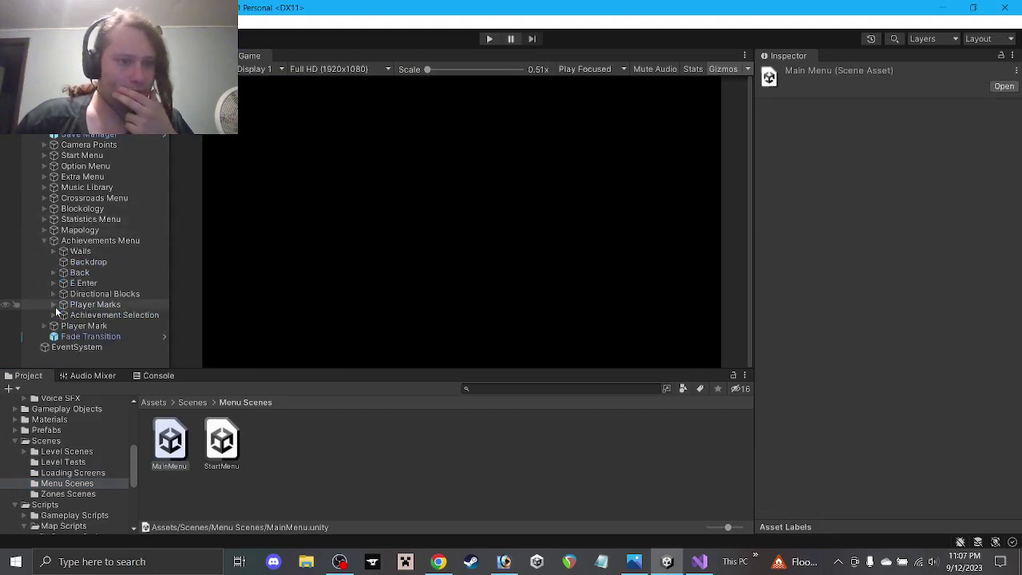
left_click(54, 316)
left_click(63, 326)
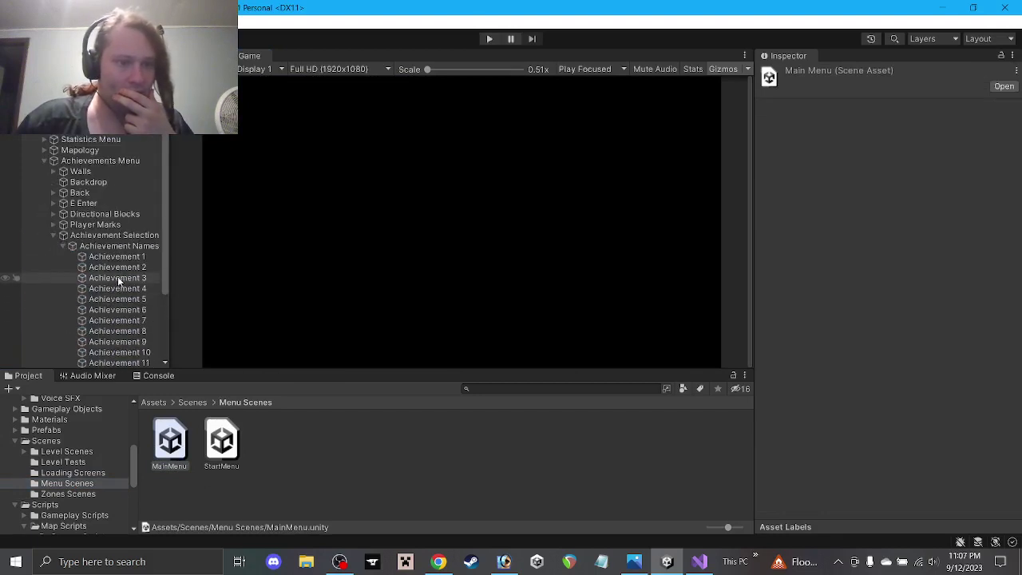
Step: Copy Achievement 1's text "master of fingers" into a blank Notepad document and start a new line
left_click(117, 257)
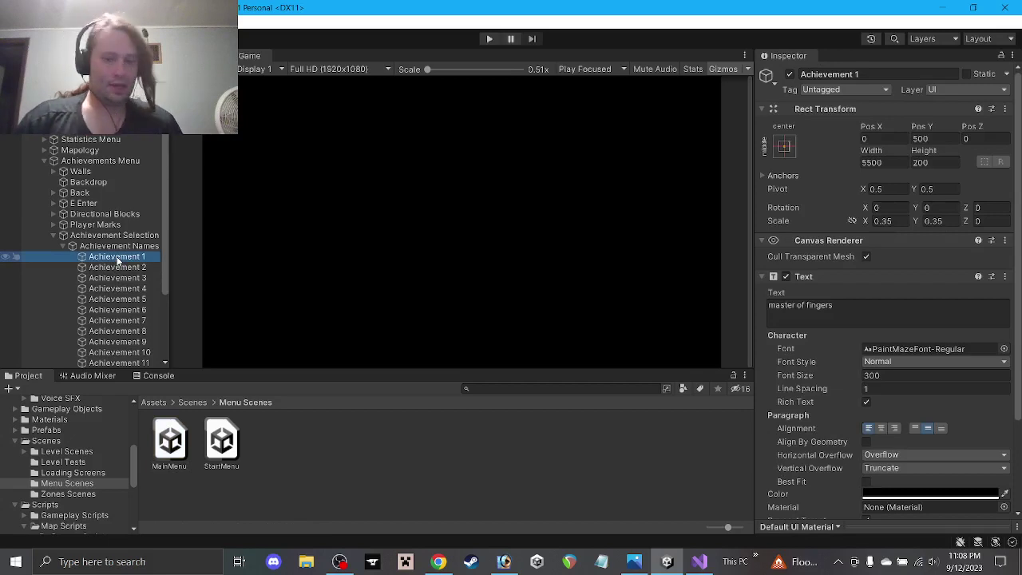
left_click(601, 561)
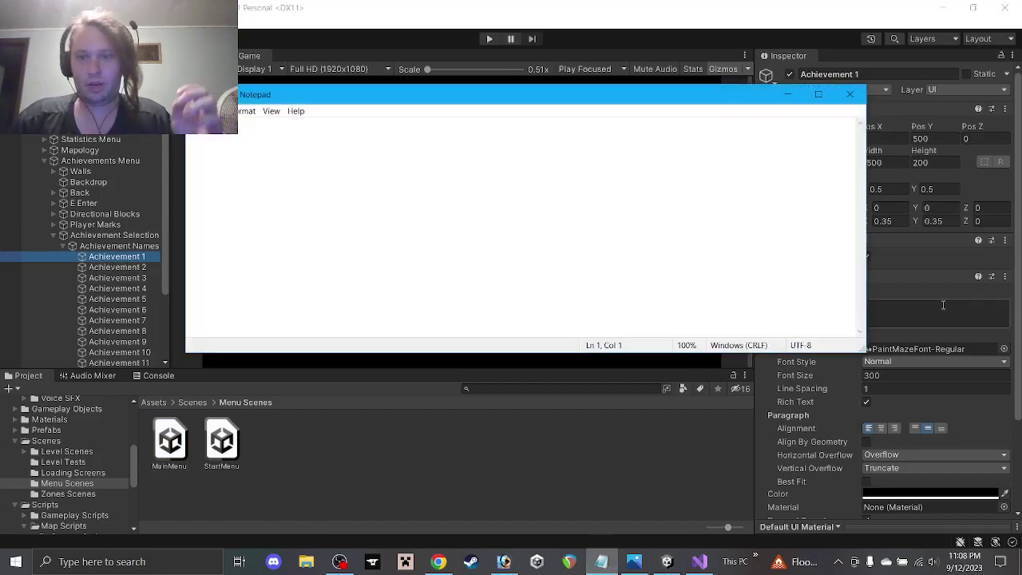
left_click(893, 314)
left_click(601, 561)
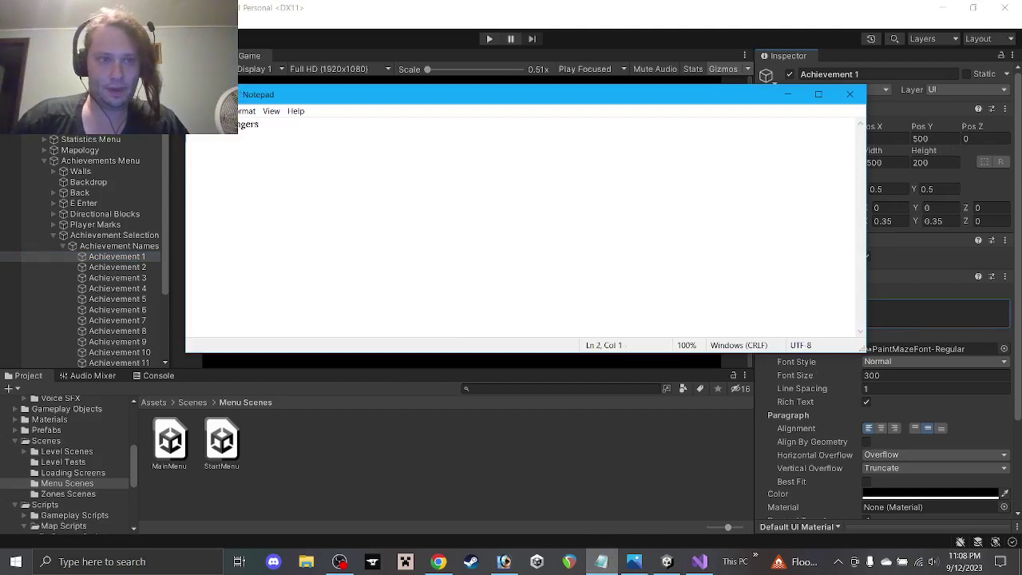
Step: Copy Achievement 2's text "top of the ashy mountains" onto the second line of the Notepad list
left_click(117, 266)
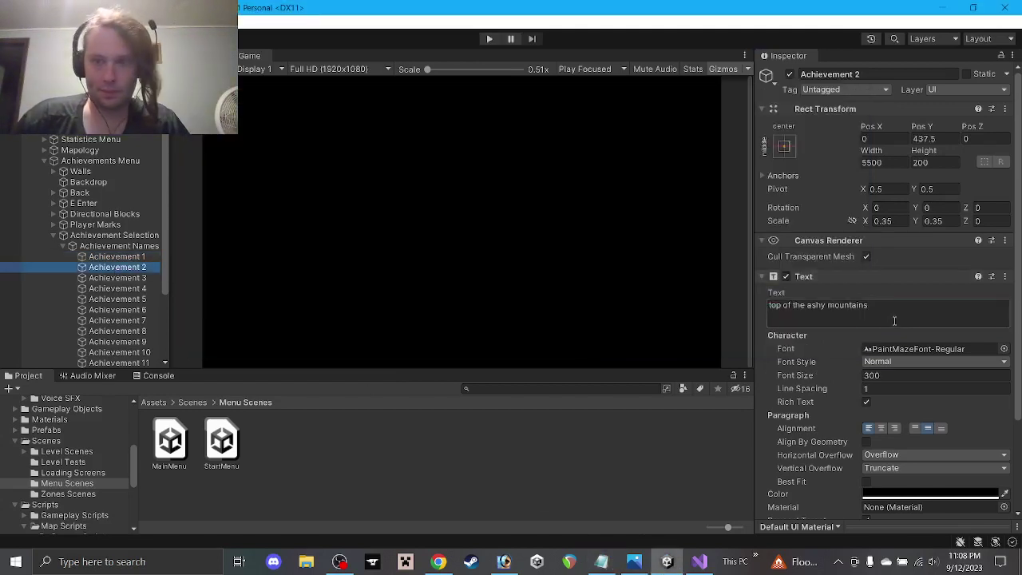
key("ctrl+c")
left_click(601, 561)
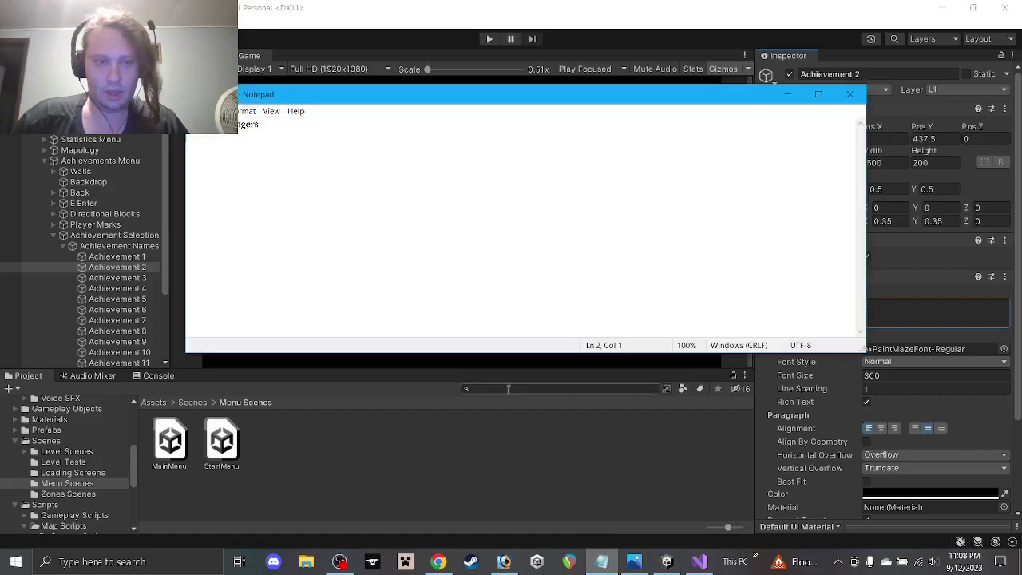
key("ctrl+v")
Step: Copy Achievement 3's text "all that glitters is gold" onto the third line of the Notepad list
left_click(155, 278)
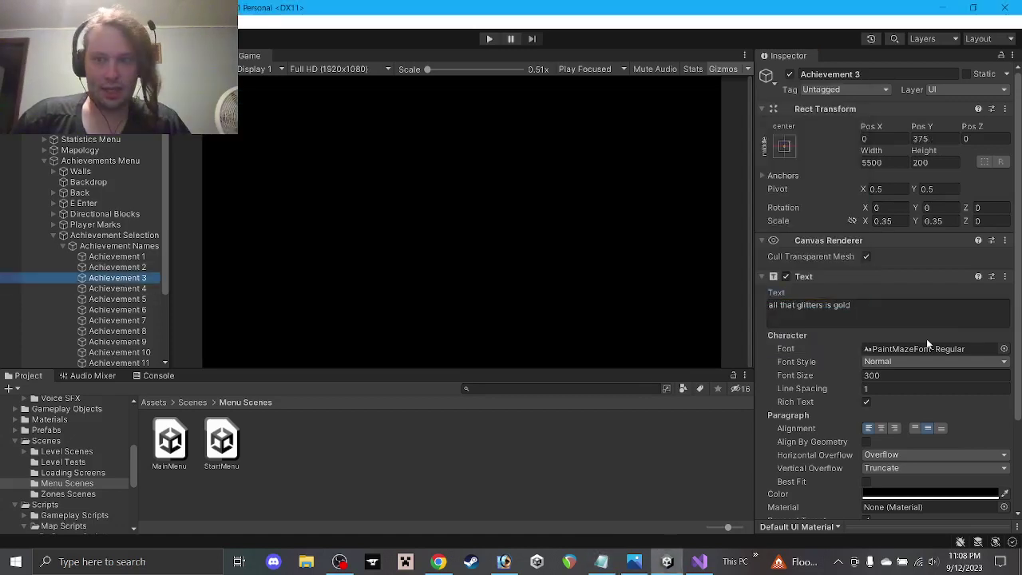
left_click(809, 305)
key("ctrl+c")
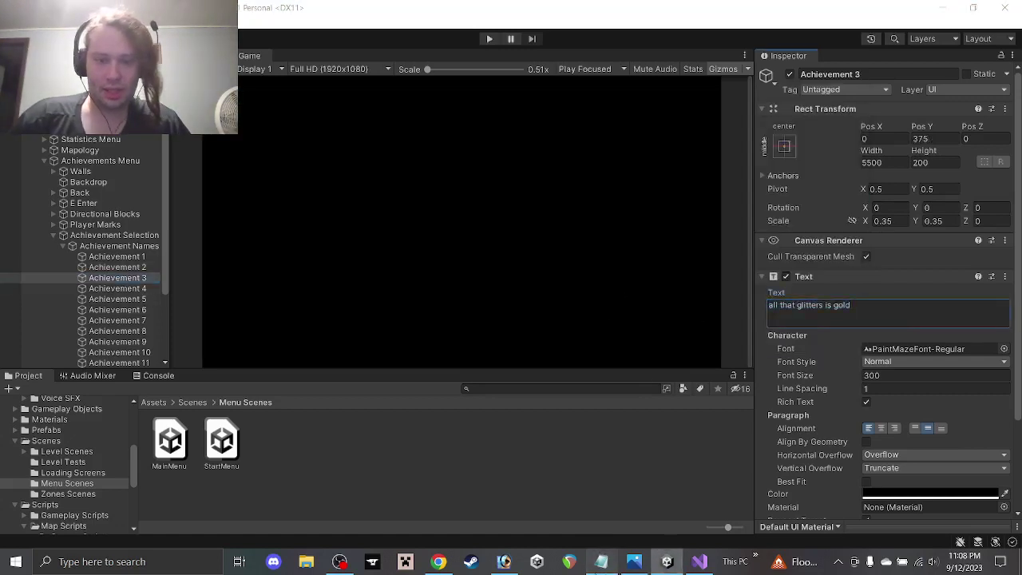
left_click(601, 561)
key("ctrl+v")
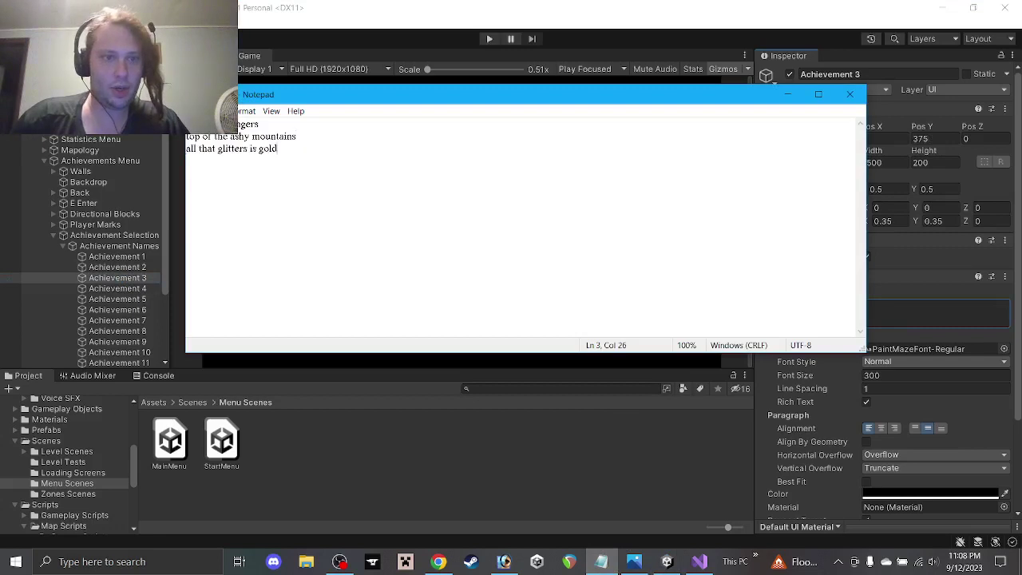
Step: Copy Achievement 4's text "trailblazing to the end" onto the fourth line of the Notepad list
left_click(120, 289)
left_click(871, 309)
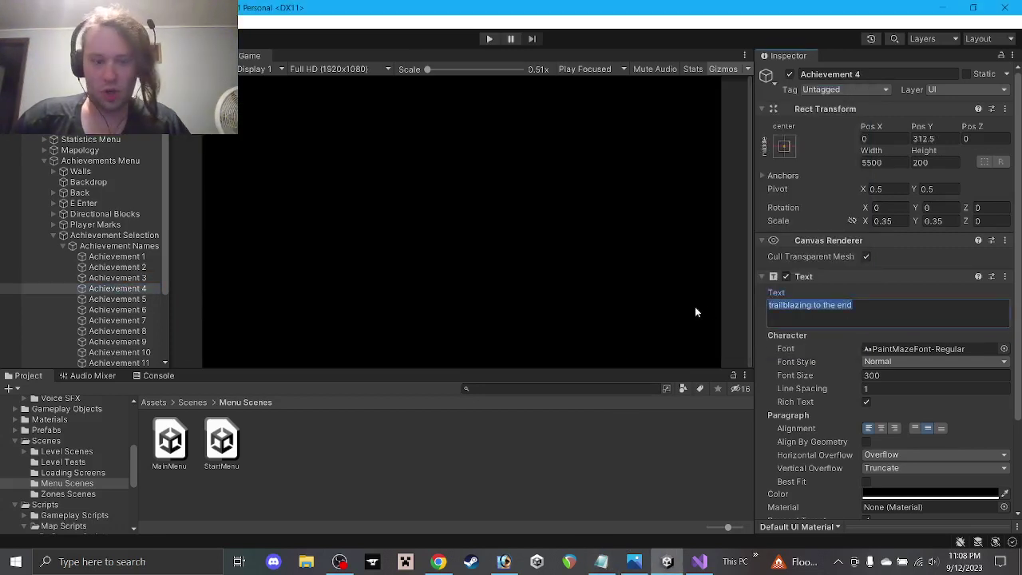
key("ctrl+c")
left_click(601, 562)
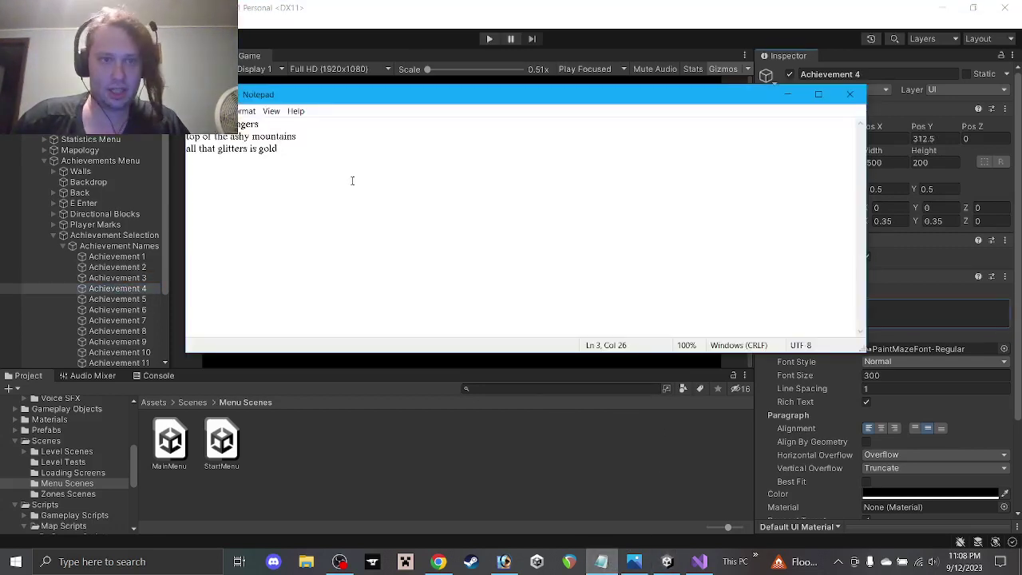
key("Return")
key("ctrl+v")
Step: Copy Achievement 5's text "treasure hunting in the jungle" onto the fifth line of the Notepad list
left_click(117, 299)
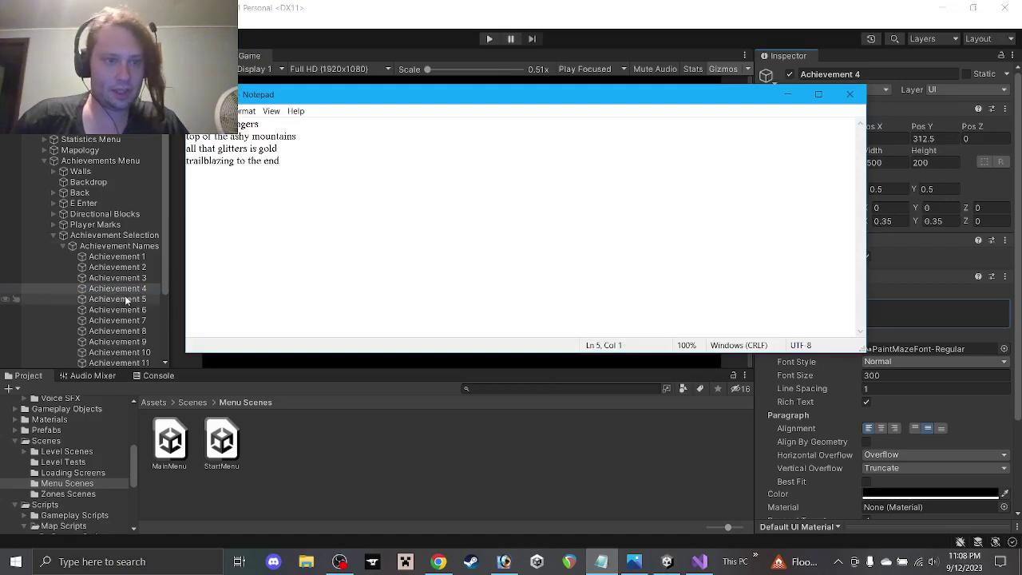
left_click(822, 305)
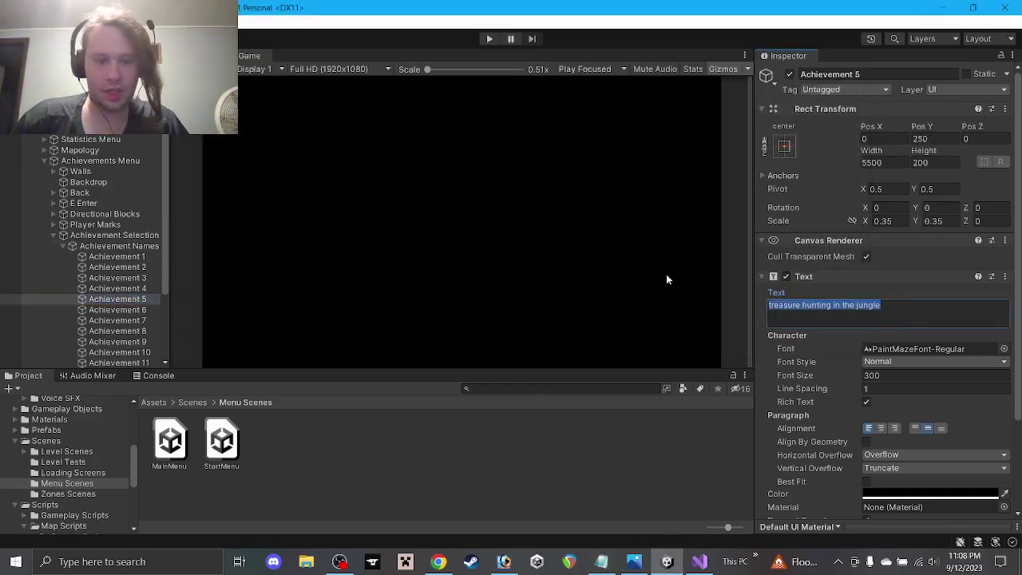
left_click(601, 562)
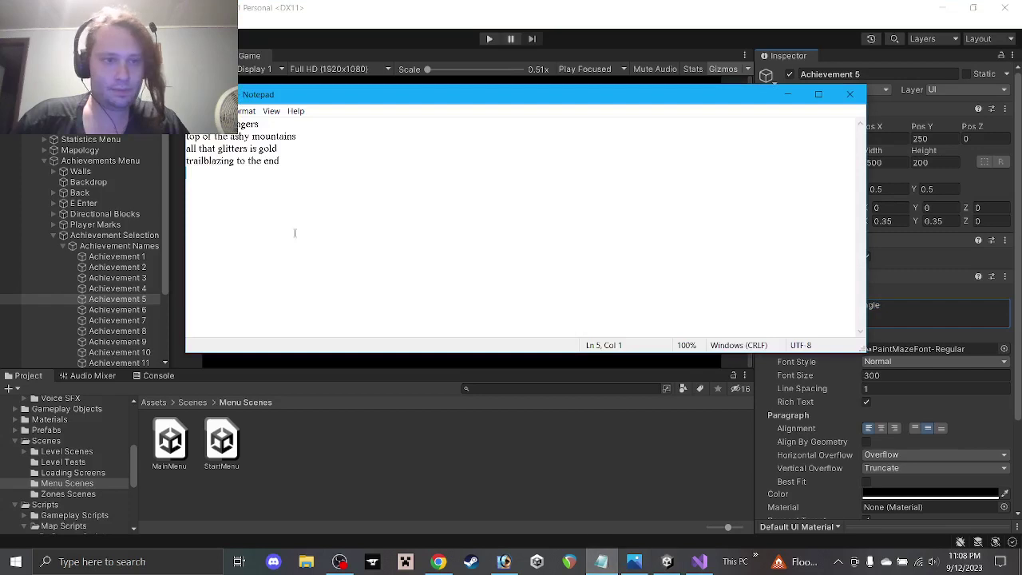
key("ctrl+v")
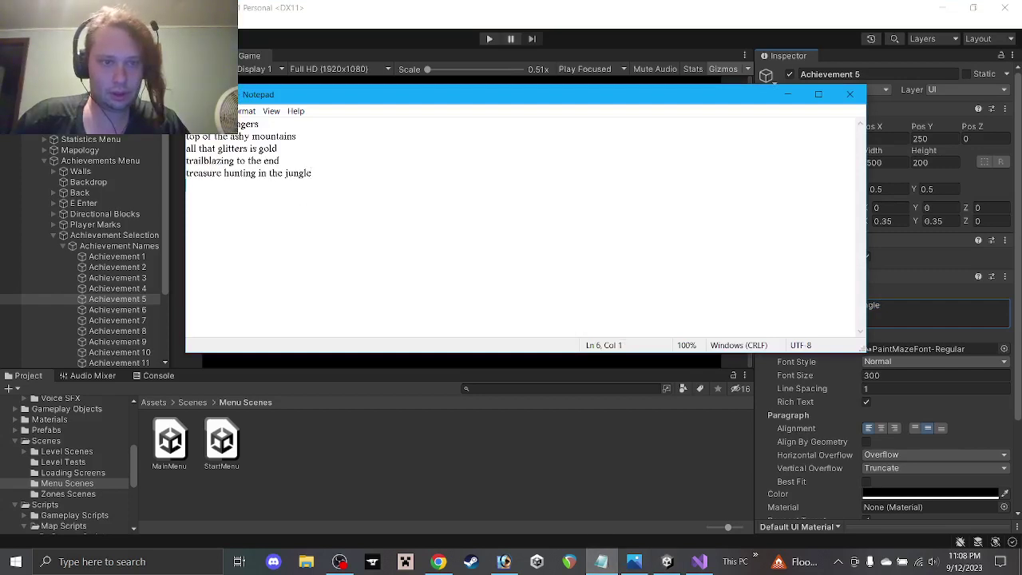
Step: Copy Achievement 6's text "long path to nowhere" onto the sixth line of the Notepad list
left_click(118, 309)
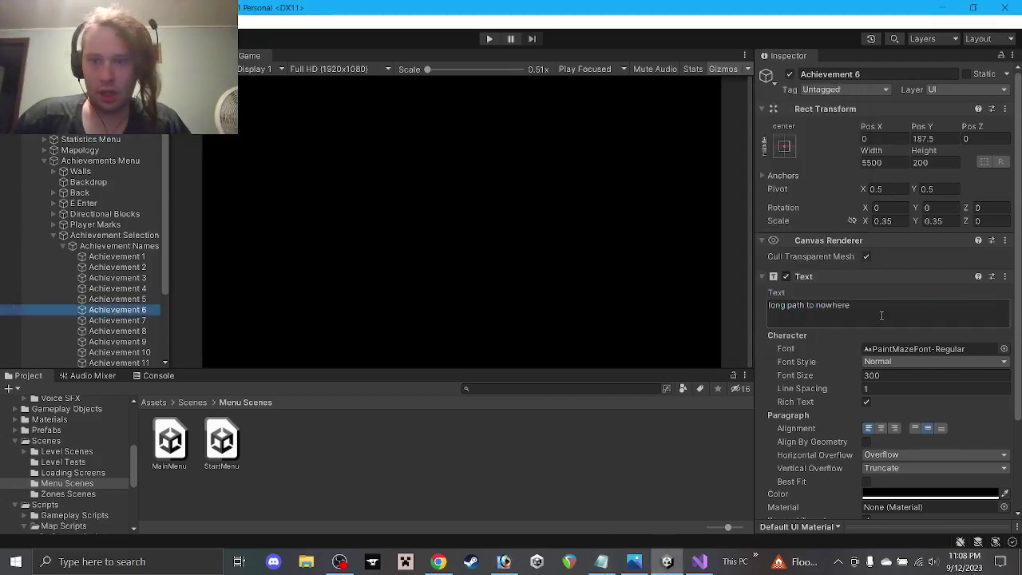
key("ctrl+c")
left_click(601, 561)
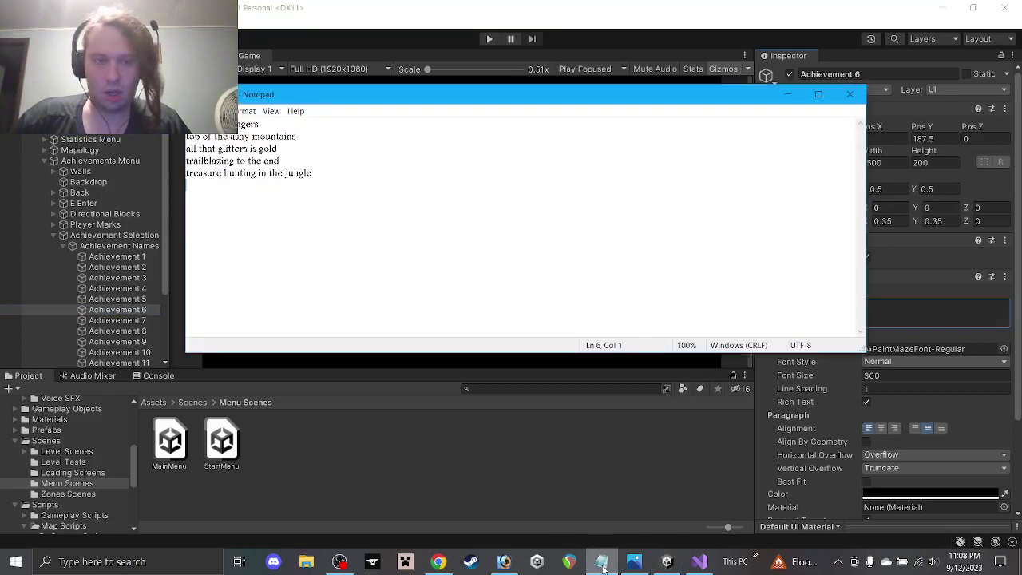
key("ctrl+v")
Step: Copy Achievement 7's text "quite observant or just lucky" onto the seventh line of the Notepad list
left_click(117, 320)
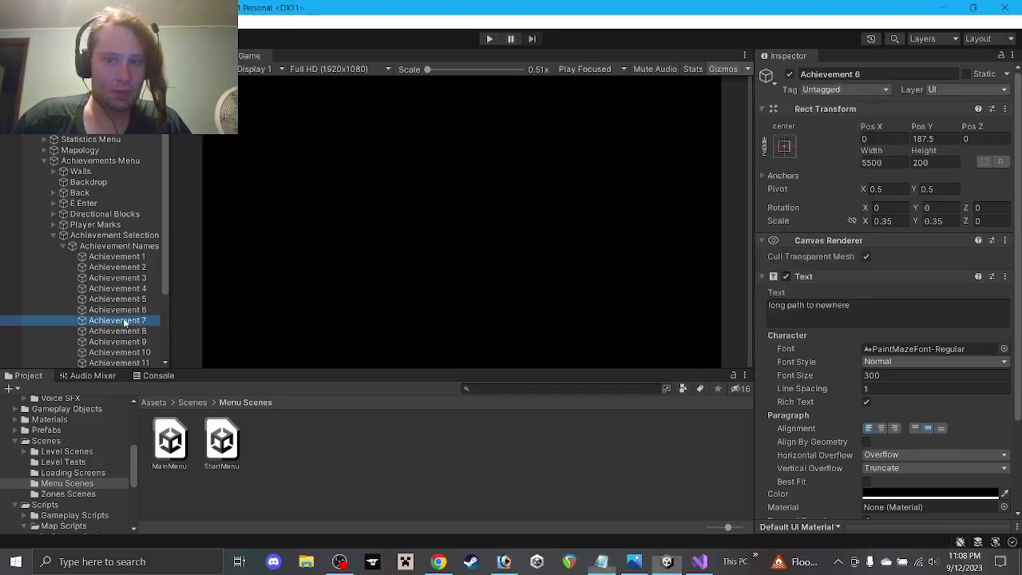
left_click(812, 318)
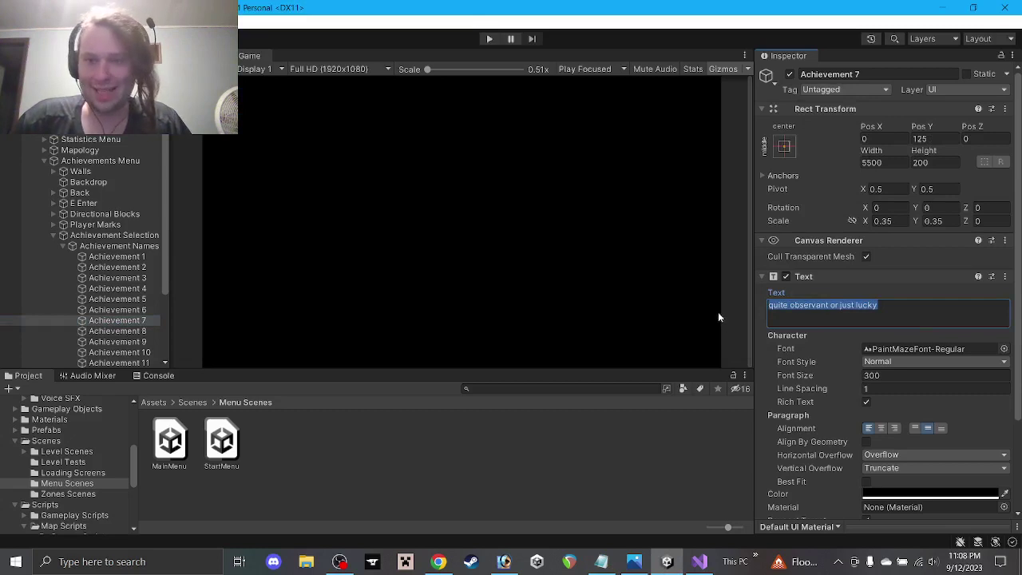
left_click(602, 561)
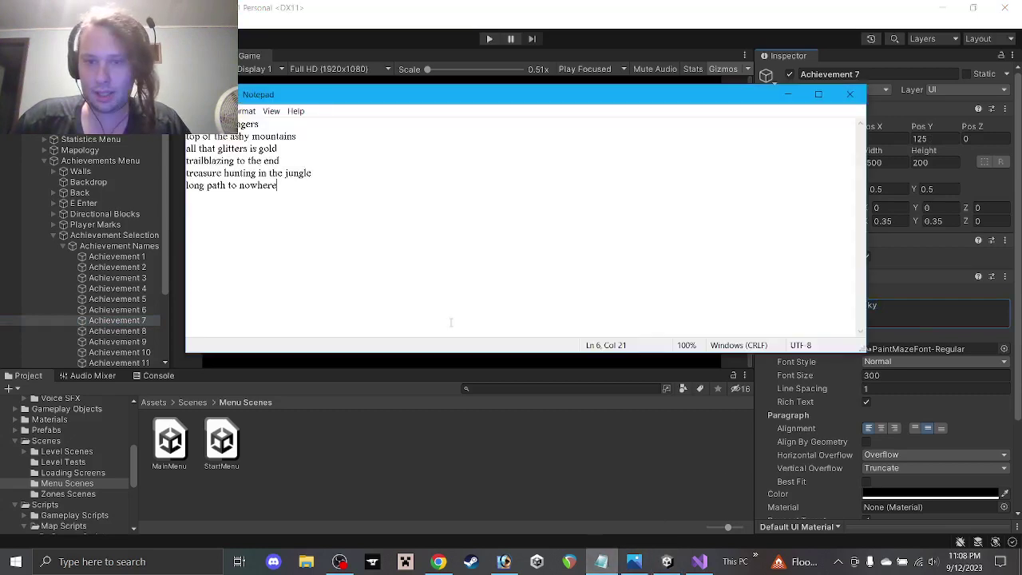
key("Return")
key("ctrl+v")
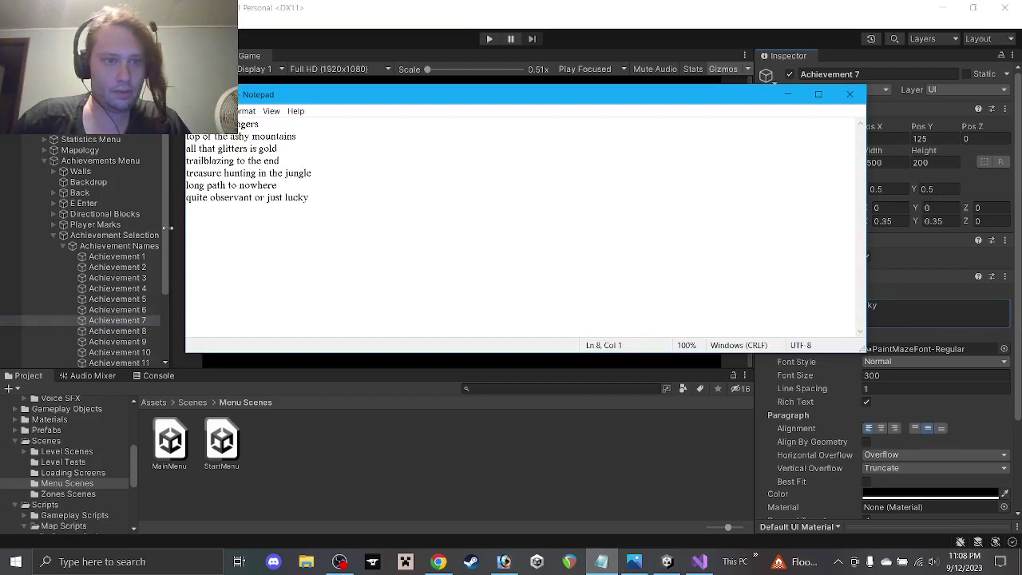
Step: Copy Achievement 8's text "trouble on fallout island" onto the eighth line of the Notepad list and start a new line
left_click(118, 330)
left_click(813, 305)
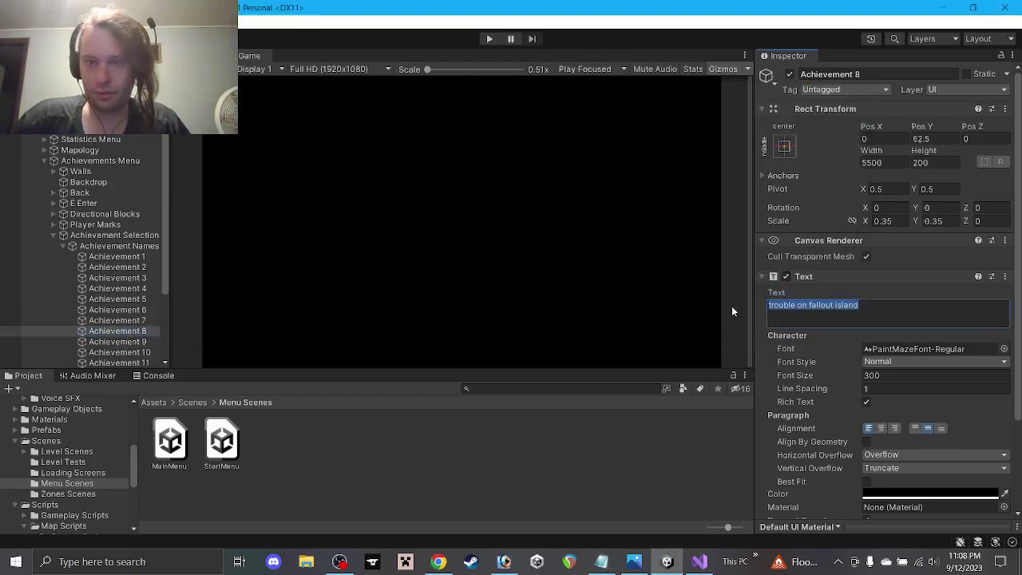
left_click(601, 561)
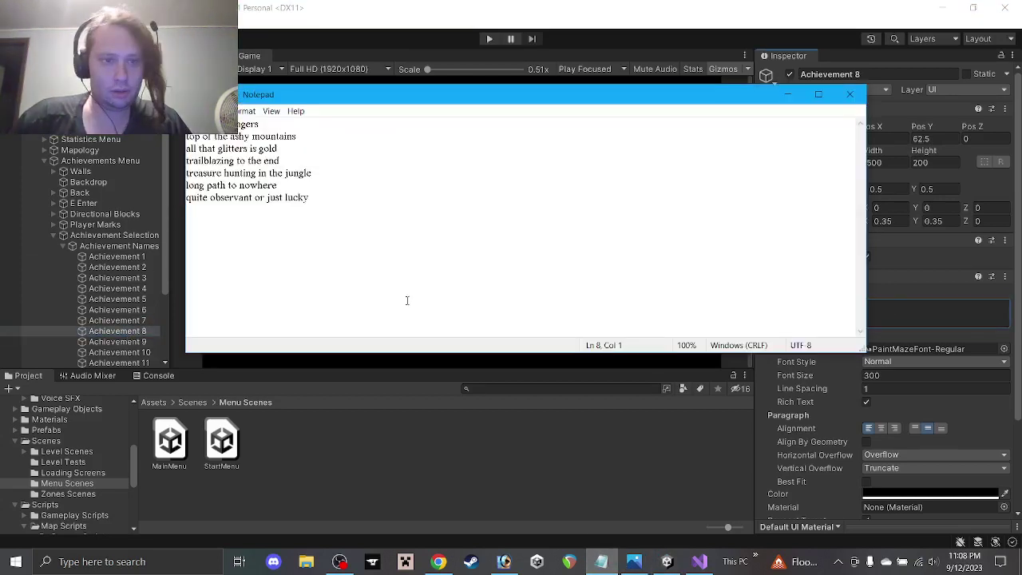
key("ctrl+v")
key("Return")
Step: Copy Achievement 9's text "uncovering the clone project" onto the ninth line of the Notepad list
left_click(186, 354)
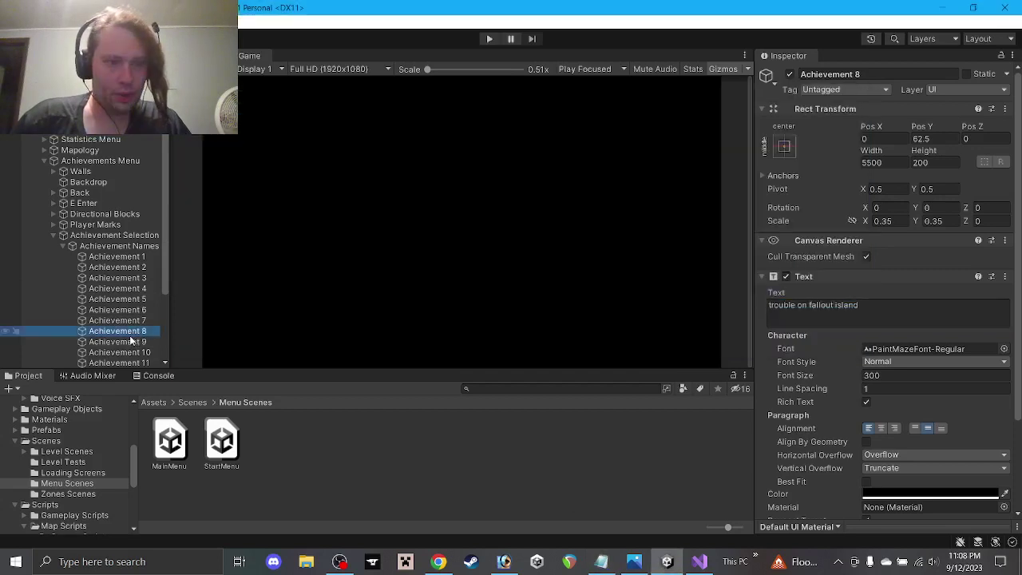
left_click(152, 341)
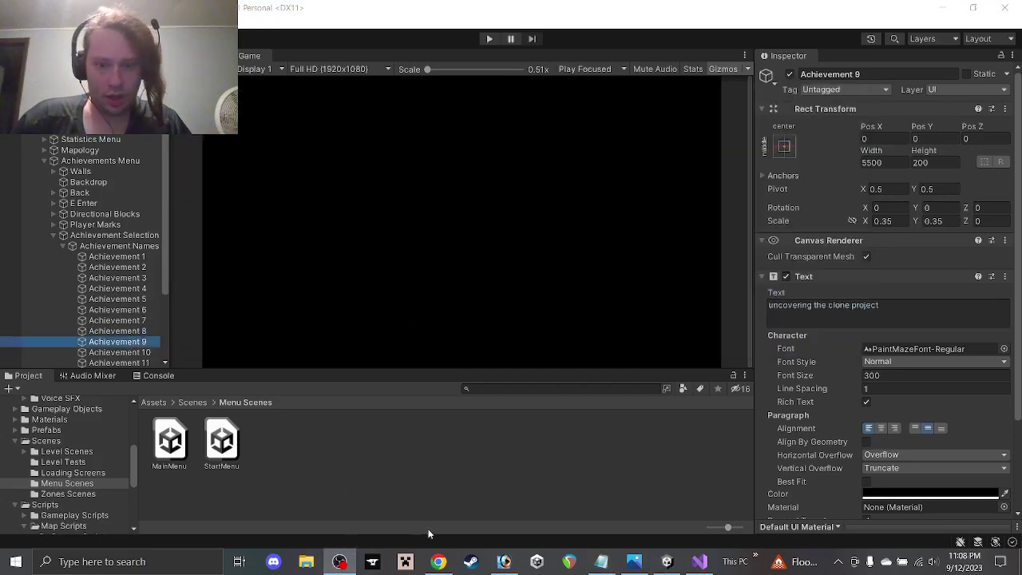
left_click(458, 506)
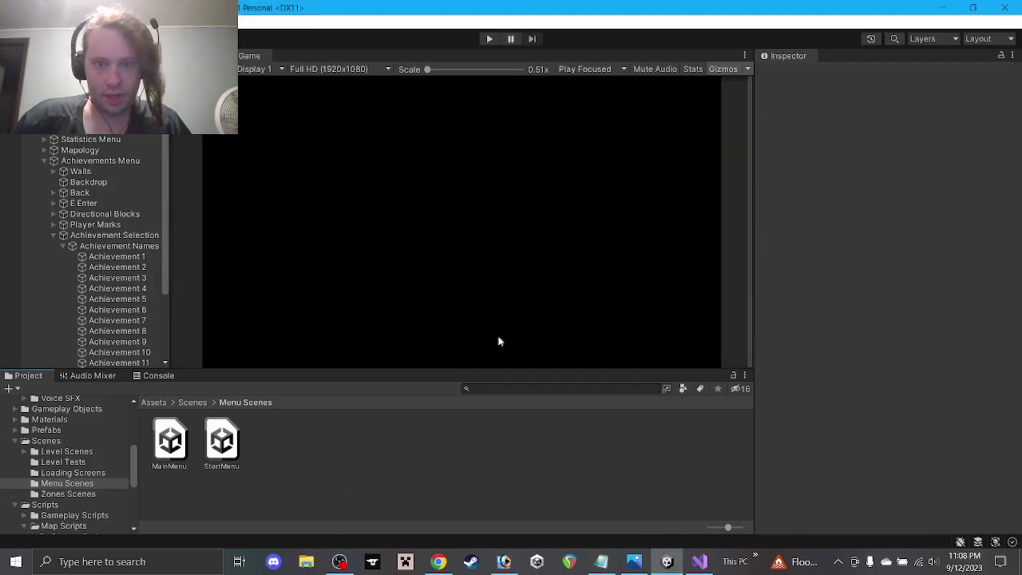
left_click(102, 333)
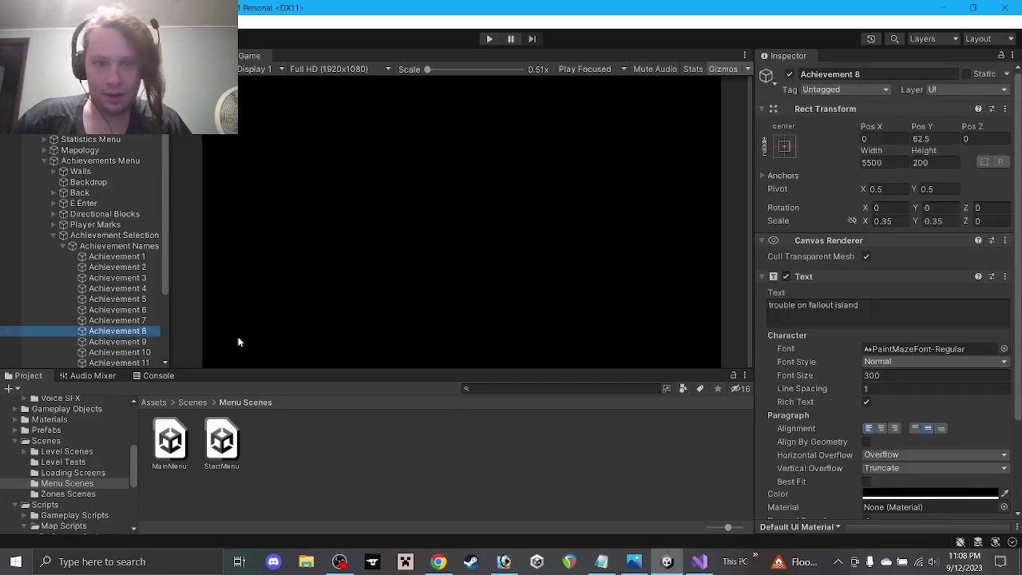
left_click(133, 343)
left_click_drag(879, 305, 787, 305)
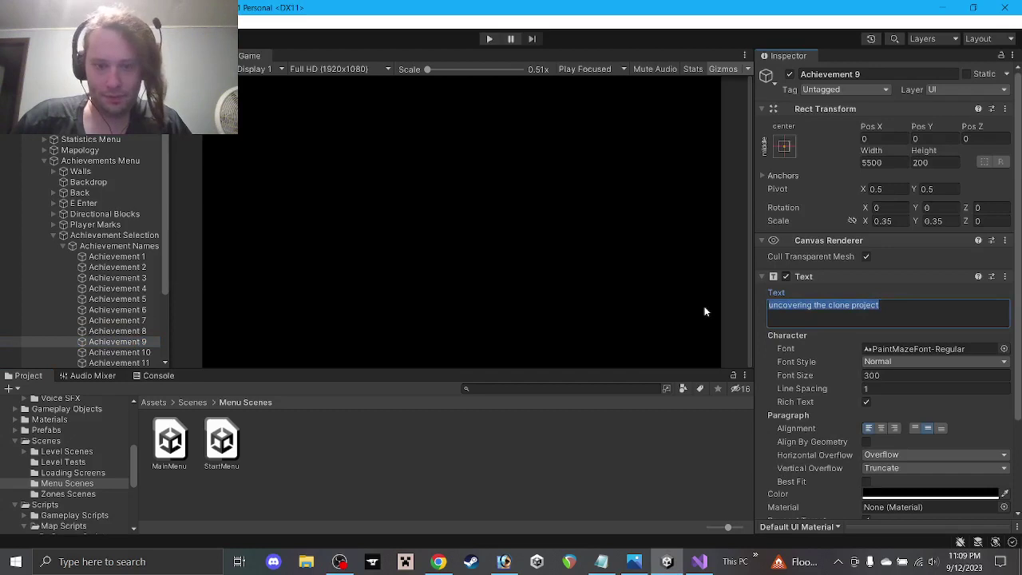
left_click(601, 561)
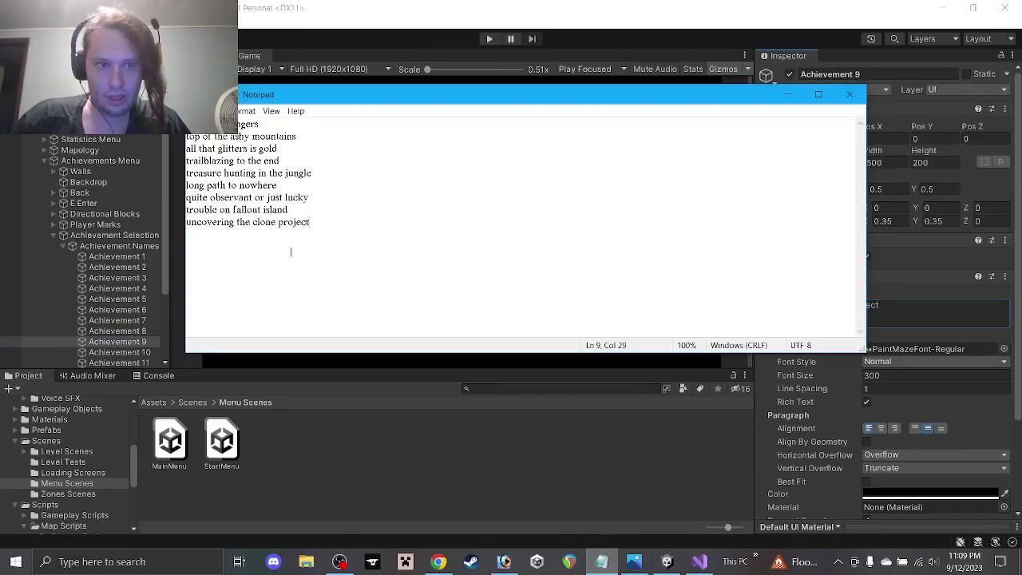
Step: Copy Achievement 10's text "a whole other world of pain" onto the tenth line of the Notepad list
left_click(118, 352)
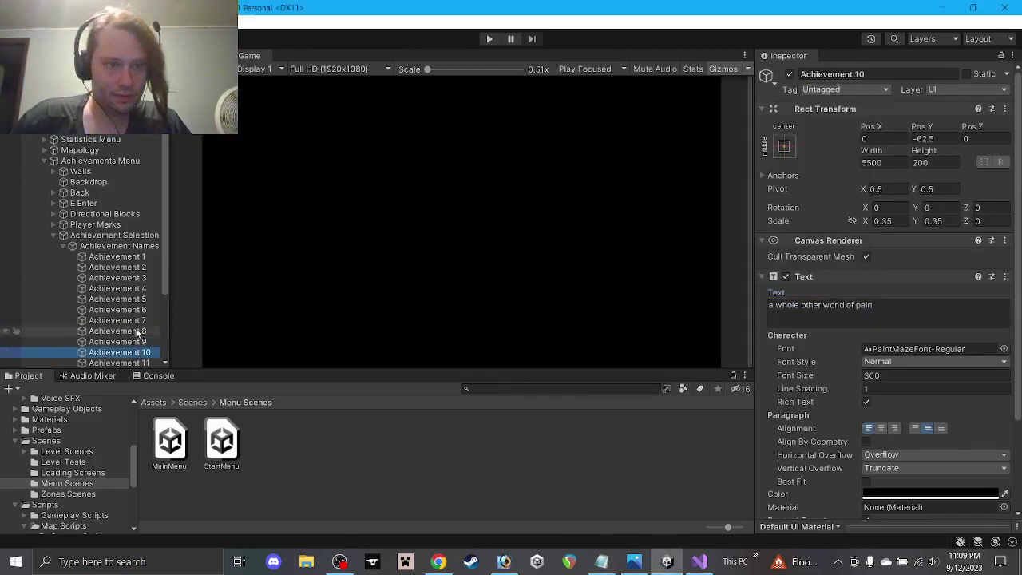
scroll(101, 203, "down", 3)
left_click(822, 312)
key("ctrl+a")
key("ctrl+c")
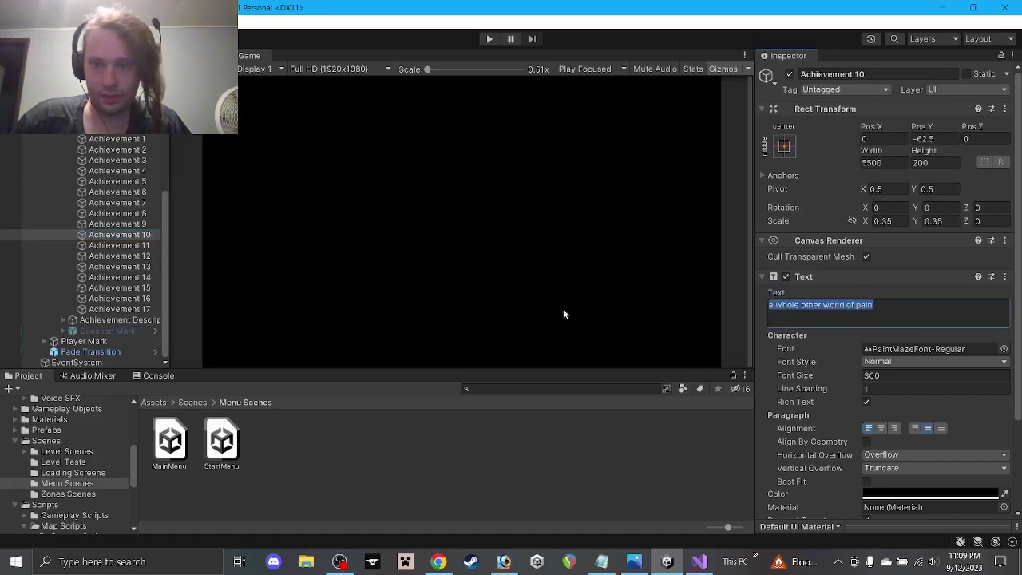
left_click(609, 552)
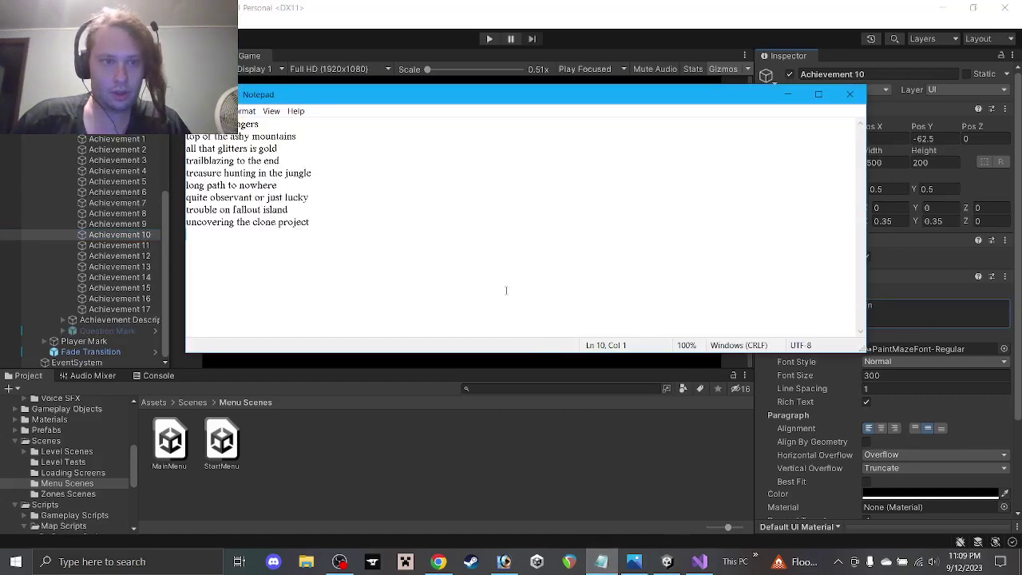
key("ctrl+v")
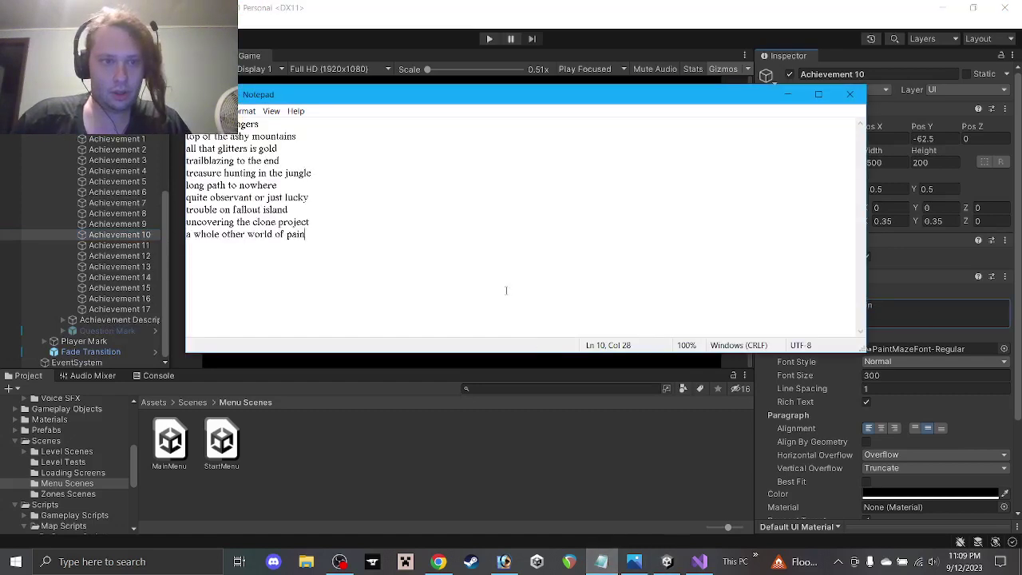
Step: Copy Achievement 11's text "voices from the past" onto the eleventh line of the Notepad list
left_click(133, 248)
left_click(858, 306)
key("ctrl+c")
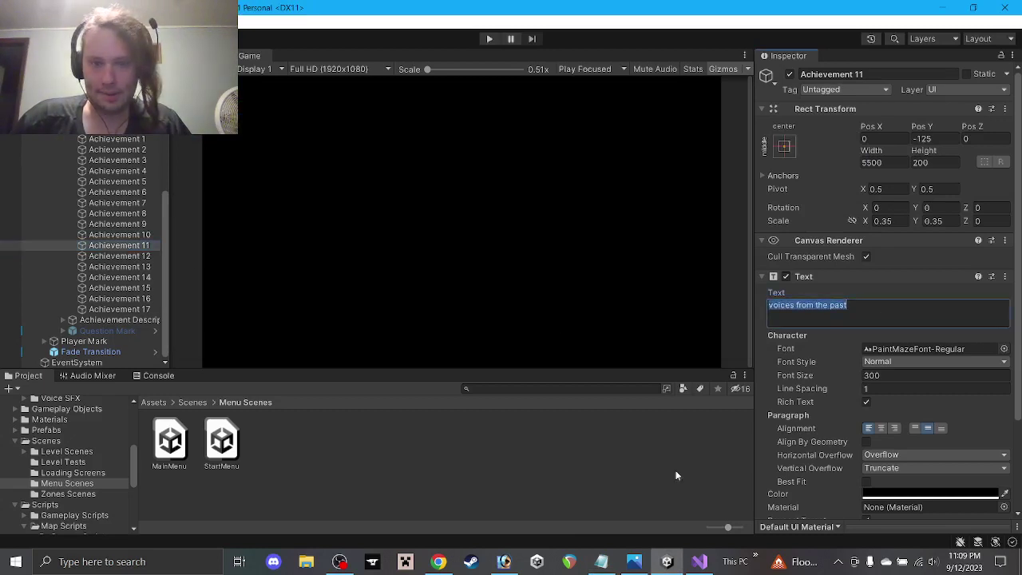
left_click(603, 562)
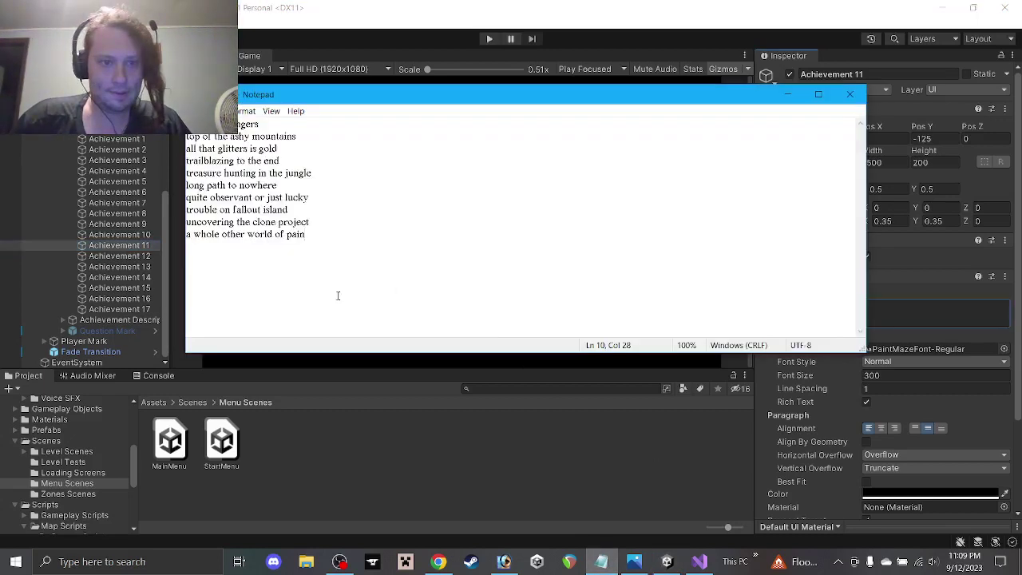
key("ctrl+v")
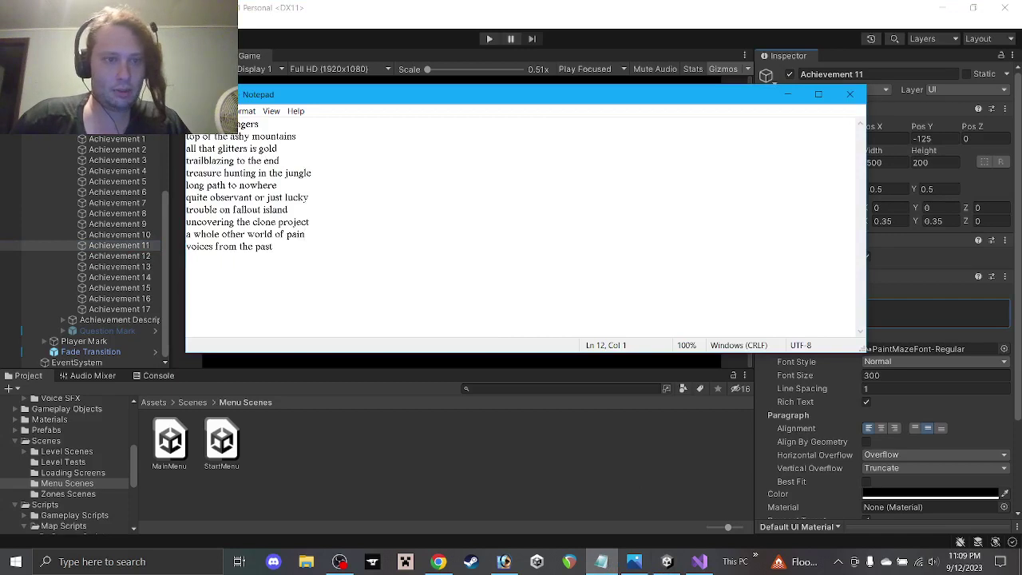
Step: Copy Achievement 12's text "seven keys in hand" onto the twelfth line of the Notepad list
left_click(120, 256)
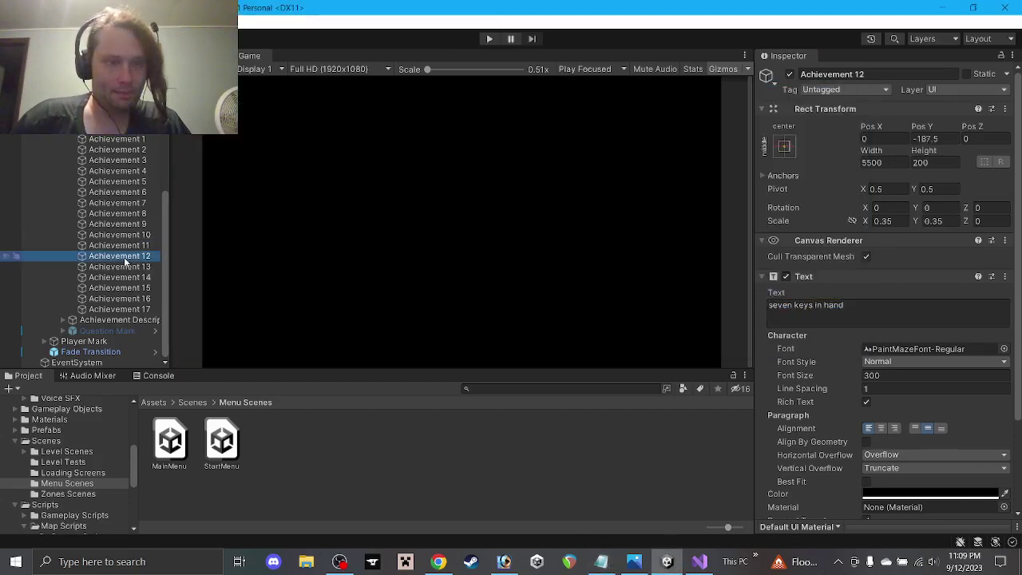
left_click(891, 300)
key("ctrl+c")
key("alt+Tab")
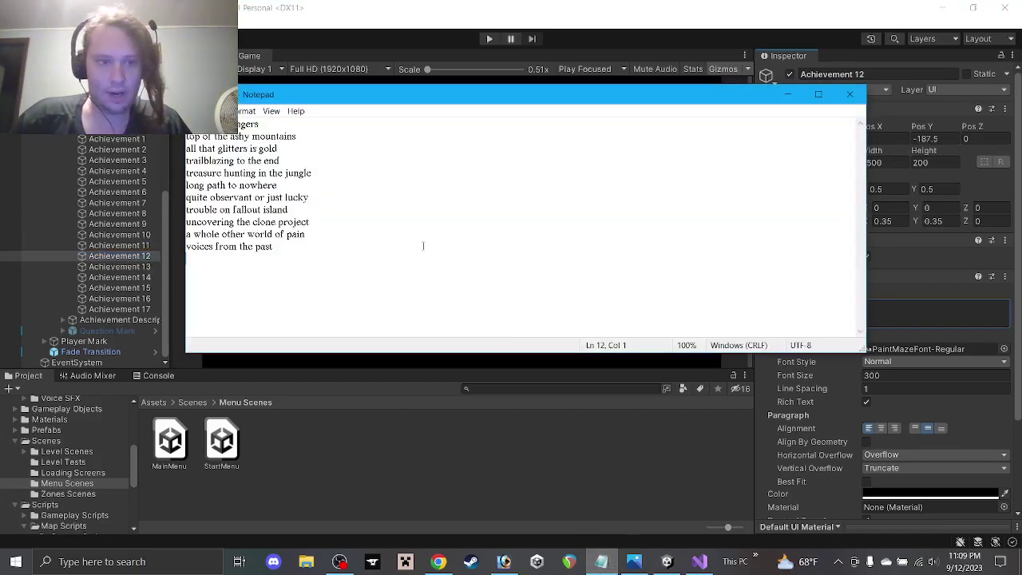
key("ctrl+v")
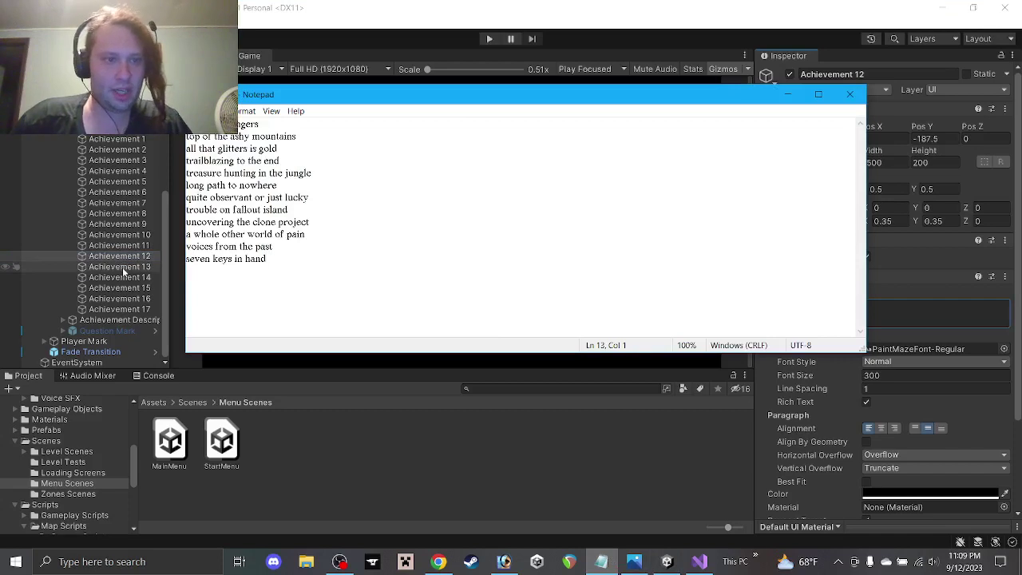
Step: Copy Achievement 13's text "knowledge is power" onto the thirteenth line of the Notepad list and start a new line
left_click(122, 267)
left_click(878, 304)
key("ctrl+c")
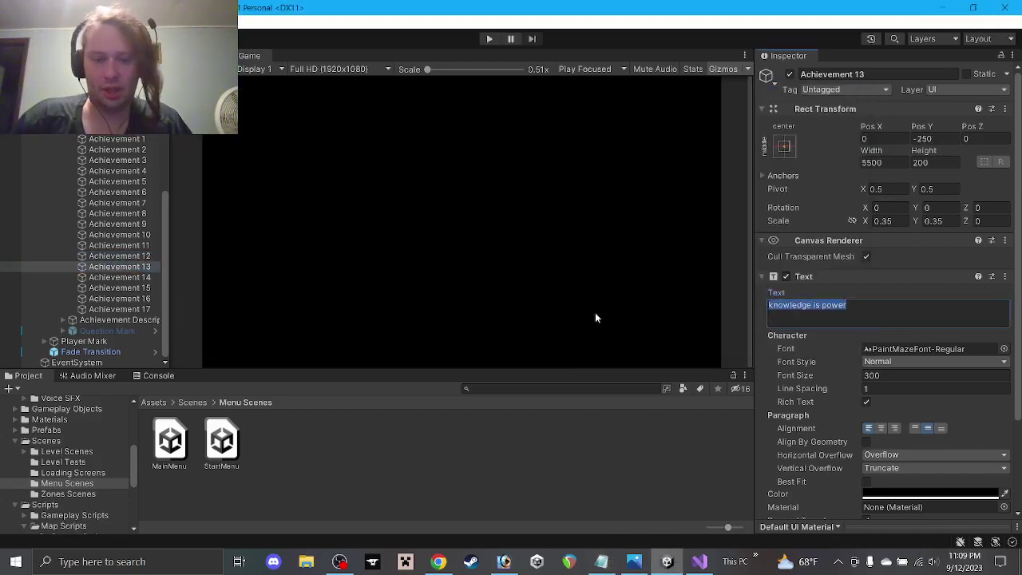
key("alt+Tab")
key("ctrl+v")
key("Return")
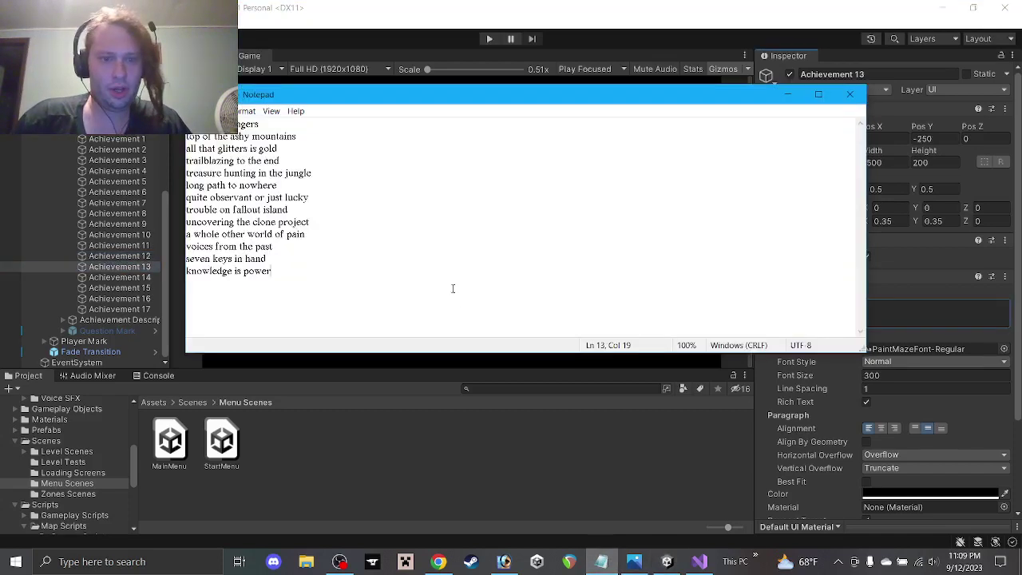
Step: Copy Achievement 14's text "enjoyer of fine music" onto the fourteenth line of the Notepad list
left_click(120, 277)
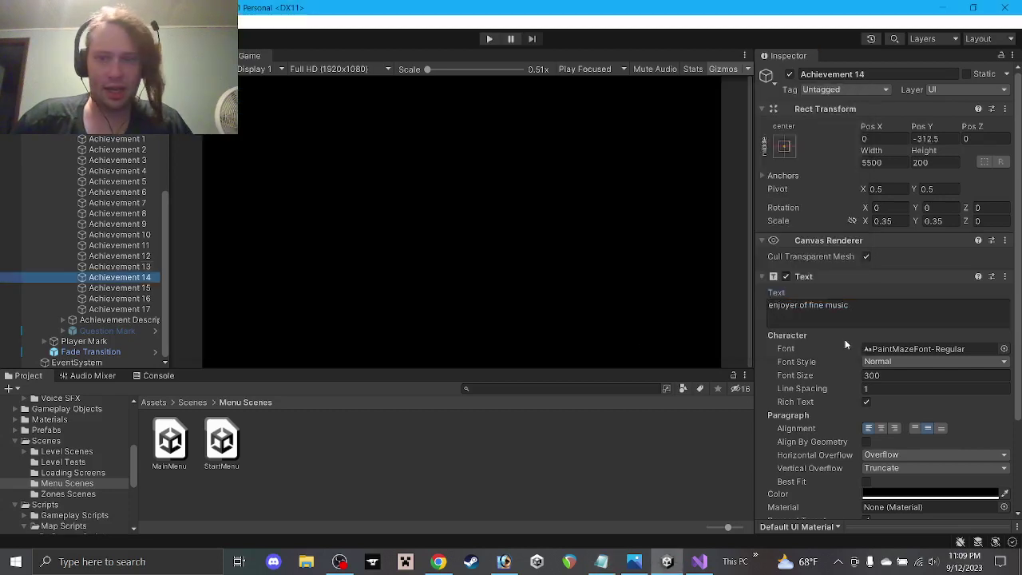
left_click(843, 313)
key("ctrl+c")
left_click(601, 561)
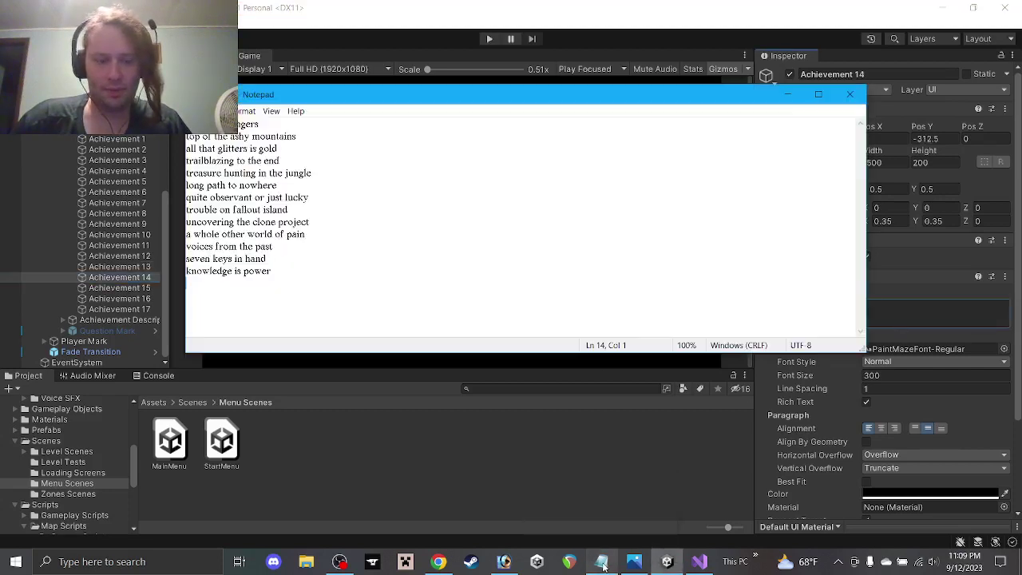
key("ctrl+v")
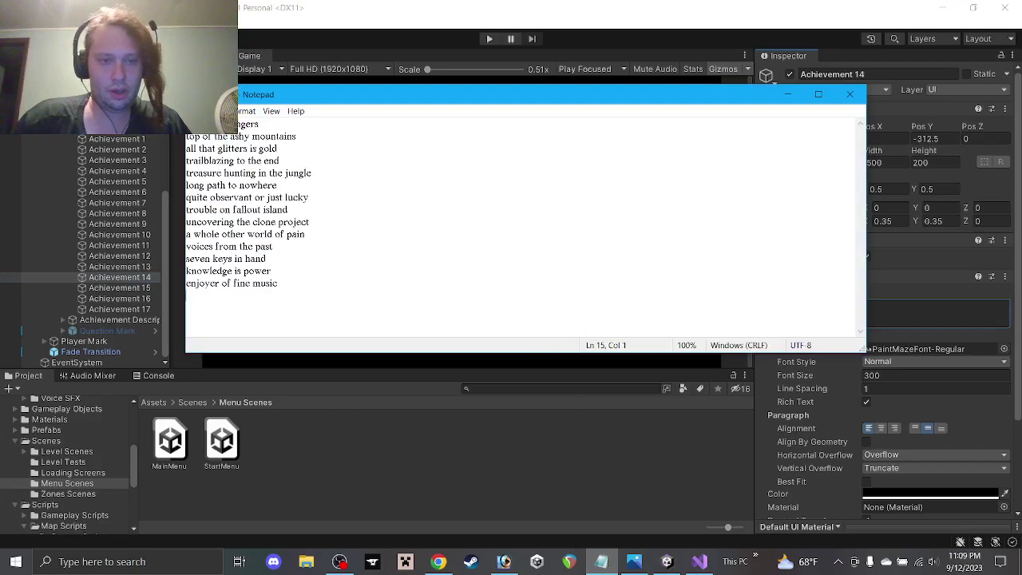
Step: Copy Achievement 15's text "creeping no more" onto the fifteenth line of the Notepad list and start a new line
left_click(104, 287)
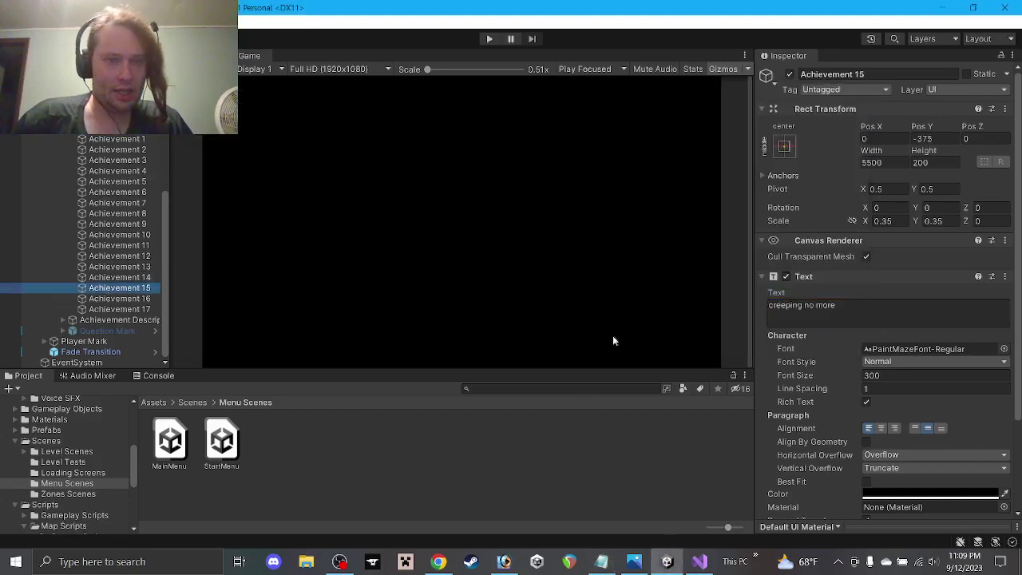
left_click(854, 312)
key("alt+Tab")
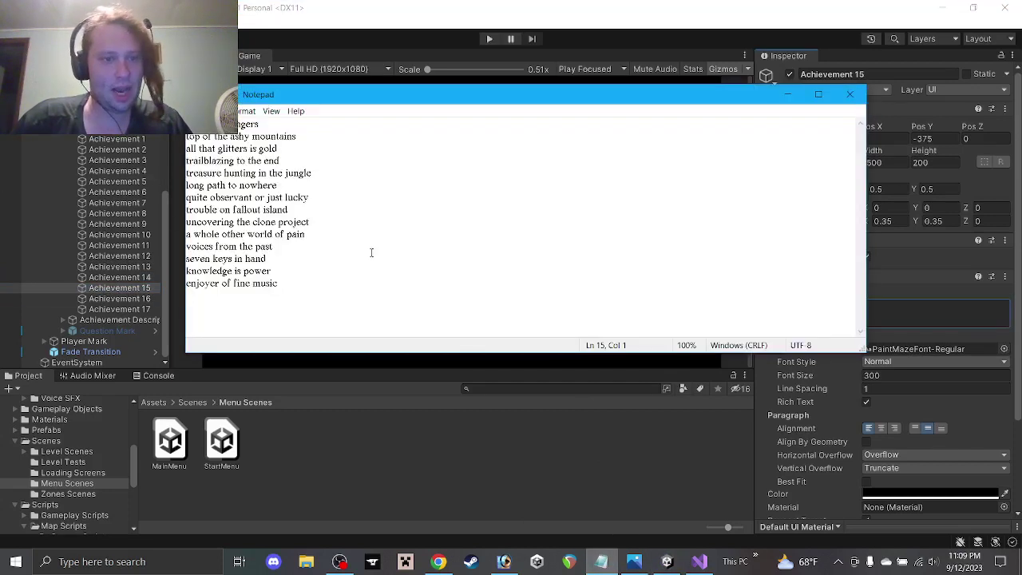
key("ctrl+v")
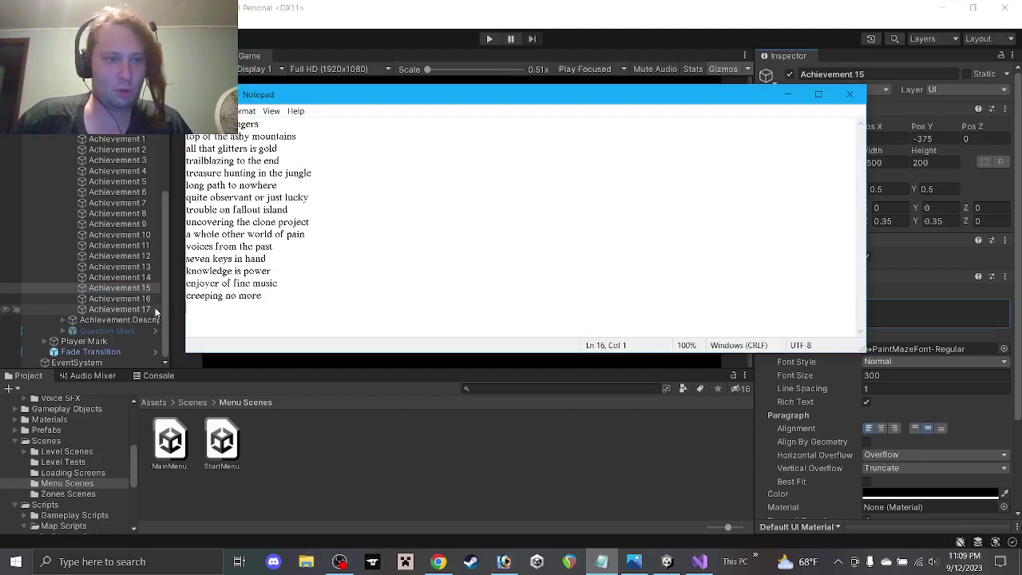
Step: Copy Achievement 16's text "get those steps in" onto the sixteenth line of the Notepad list and start a new line
left_click(120, 298)
left_click(847, 312)
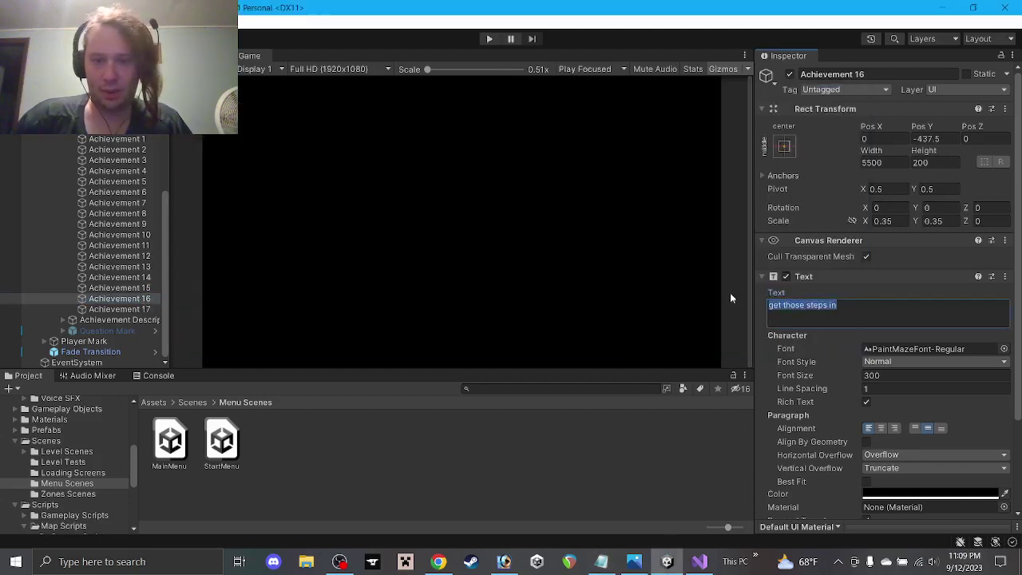
key("alt+Tab")
key("ctrl+v")
key("Return")
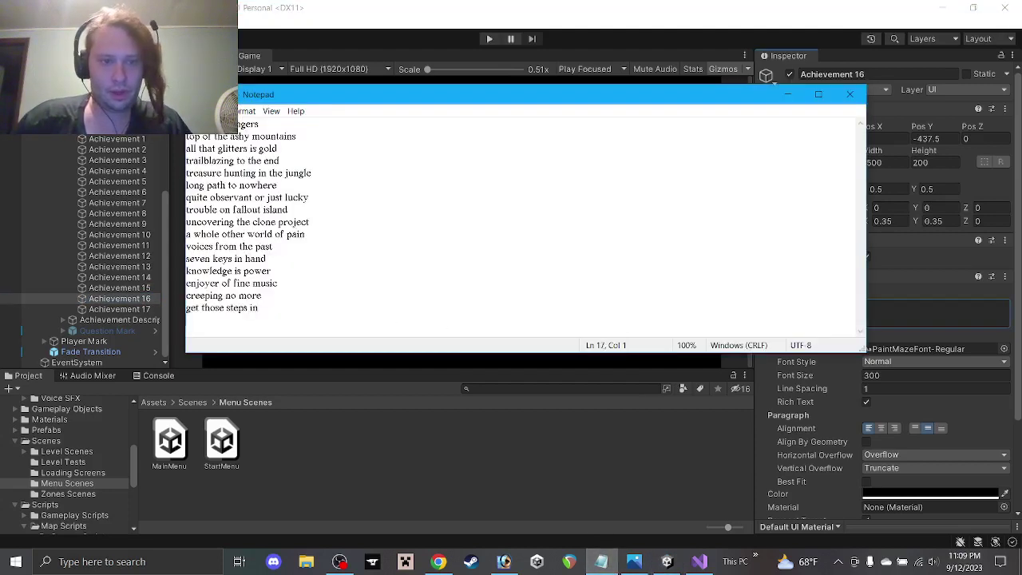
Step: Copy Achievement 17's text "invincible, I think not" onto the seventeenth line of the Notepad list
left_click(153, 311)
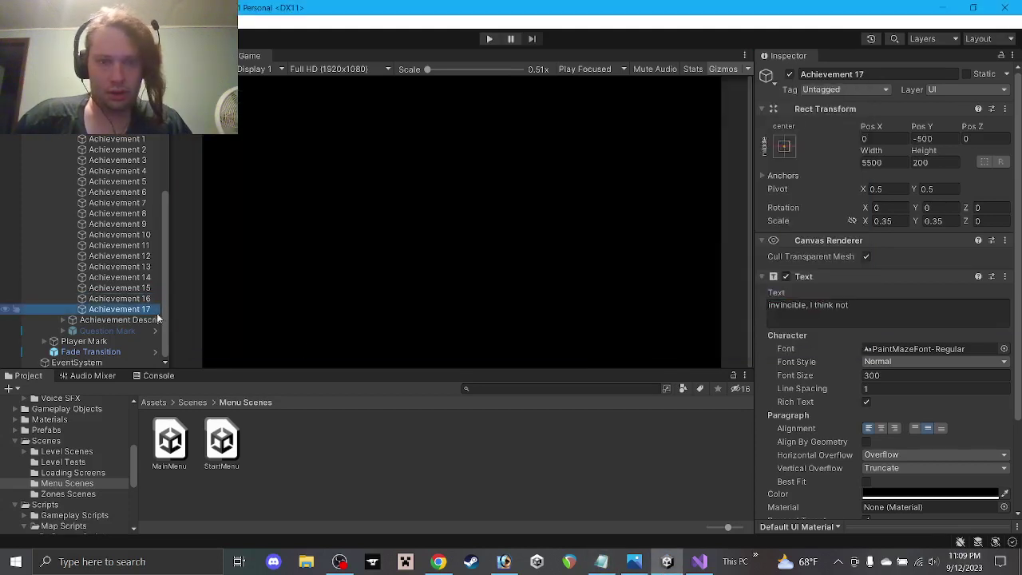
left_click(713, 319)
key("ctrl+a")
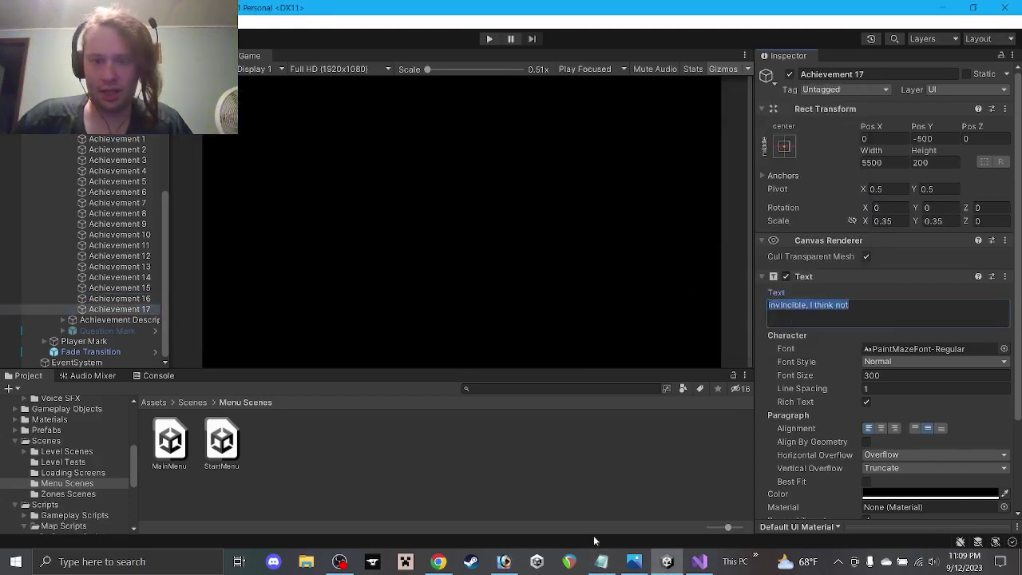
left_click(601, 561)
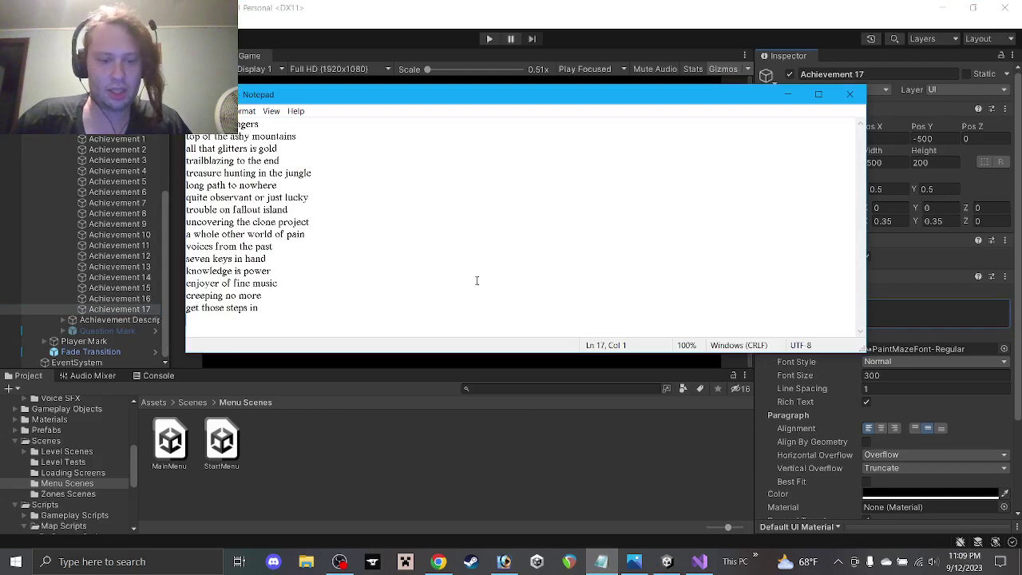
key("ctrl+v")
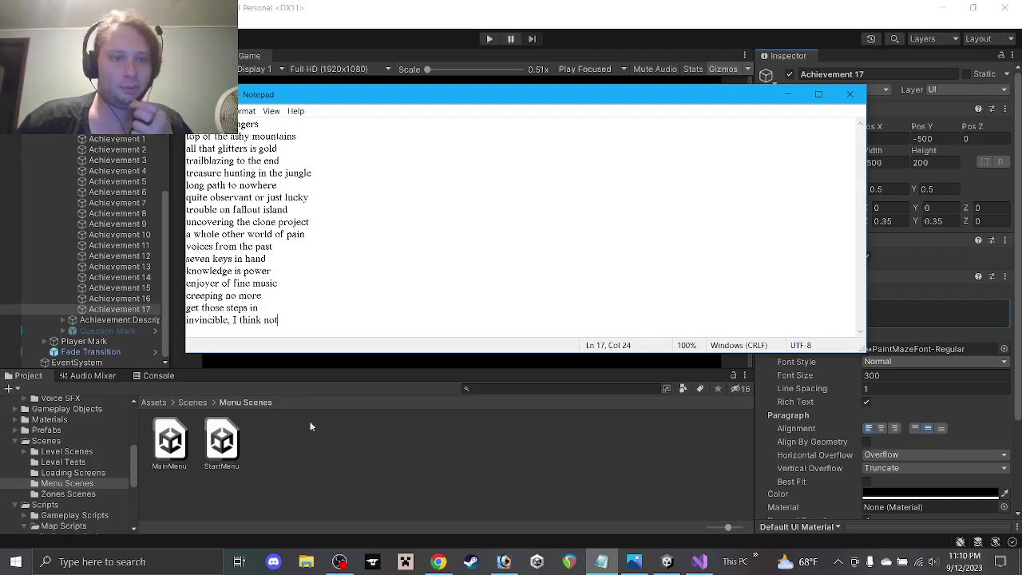
Step: Return to Unity and open the Highcliffs scene from the Zones Scenes folder
left_click(329, 479)
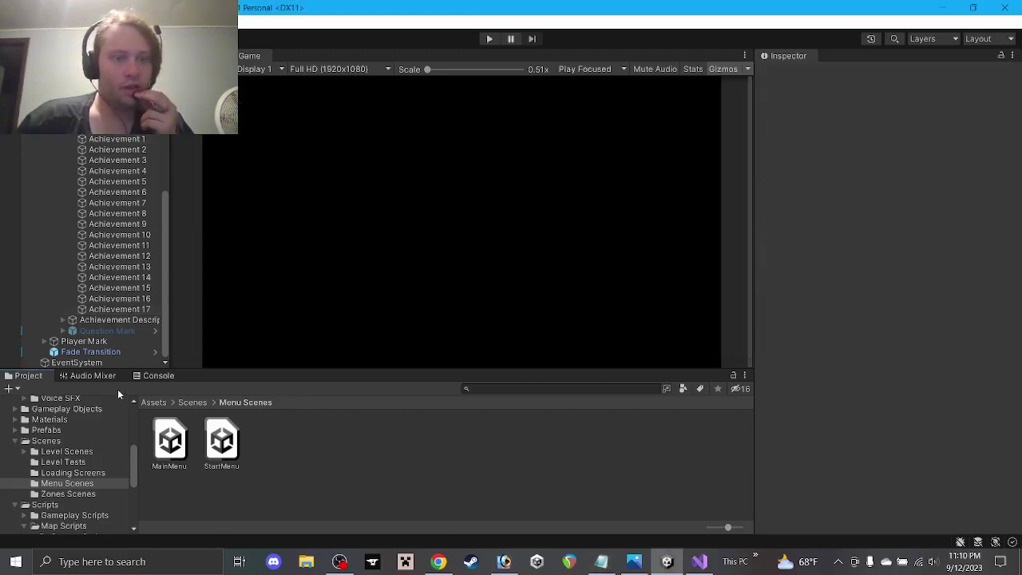
left_click(68, 493)
left_click(168, 449)
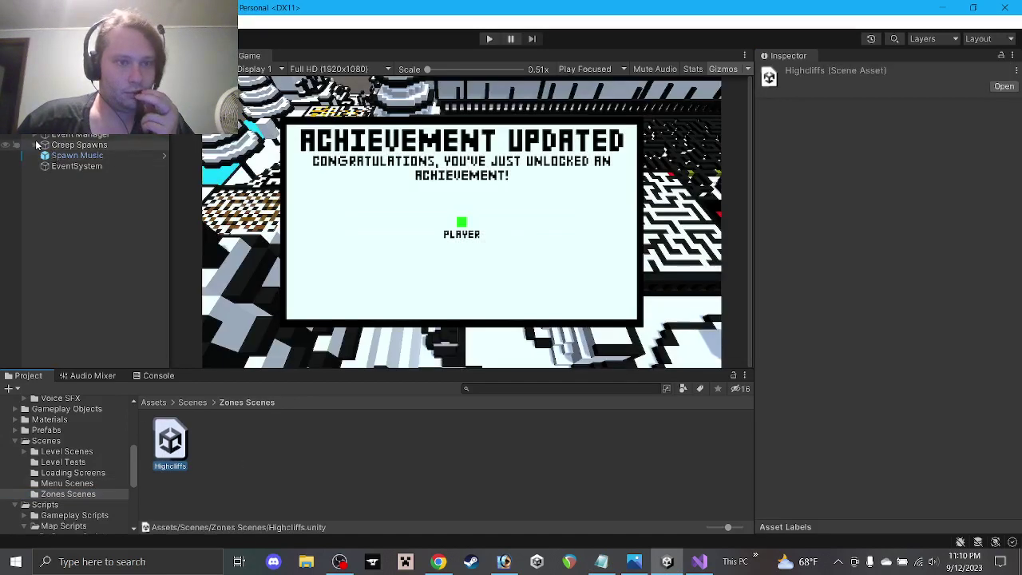
Step: Rename the Blocks object inside the Main Camera's Achievement Pop Up as Achievements
left_click(34, 145)
left_click(34, 144)
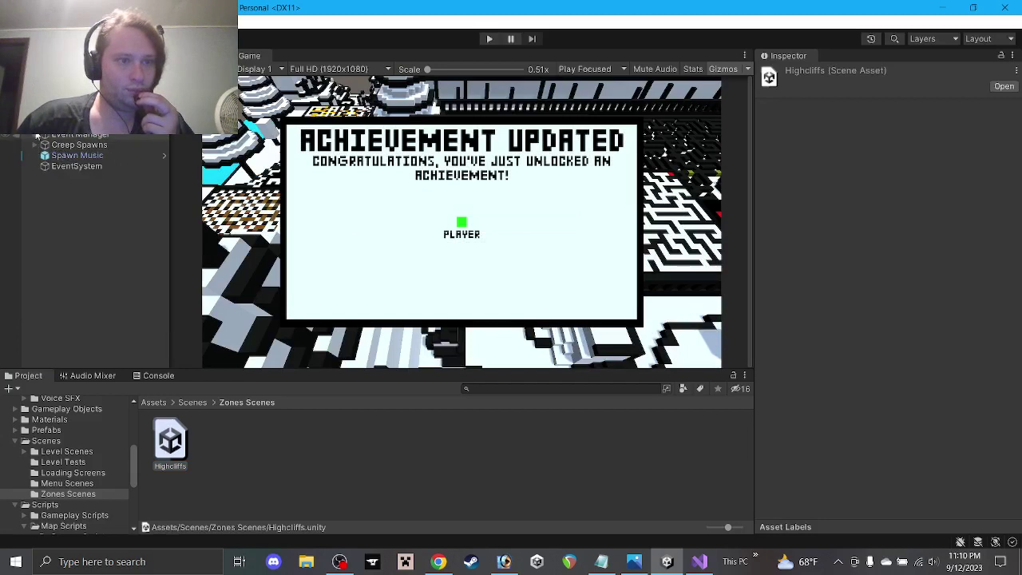
left_click(44, 145)
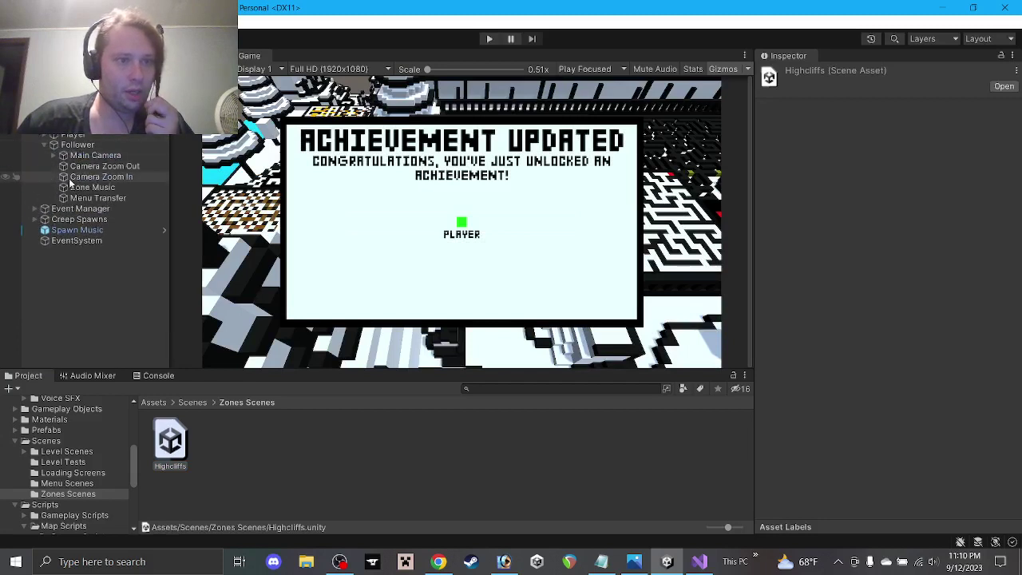
left_click(64, 197)
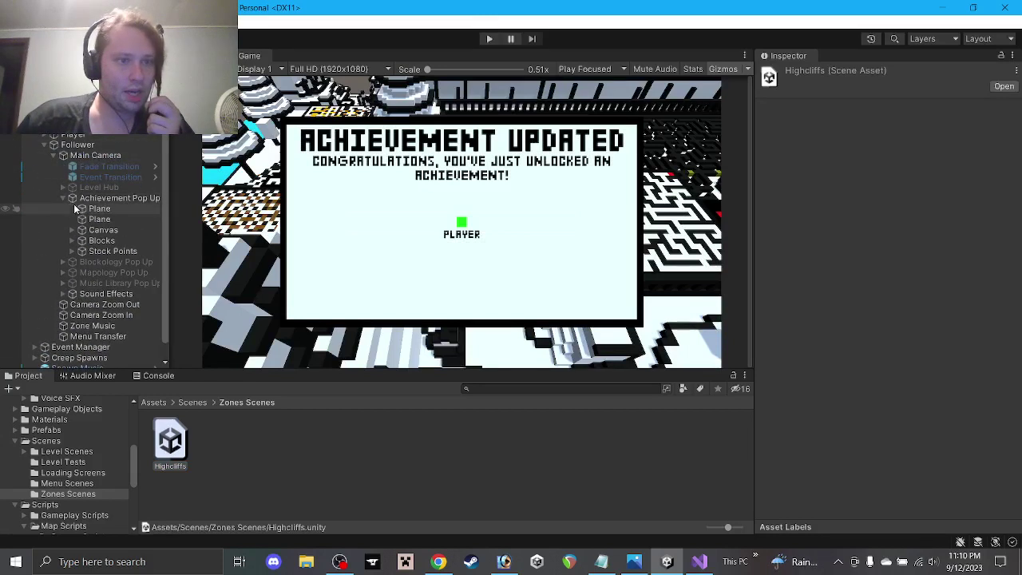
left_click(72, 230)
left_click(71, 230)
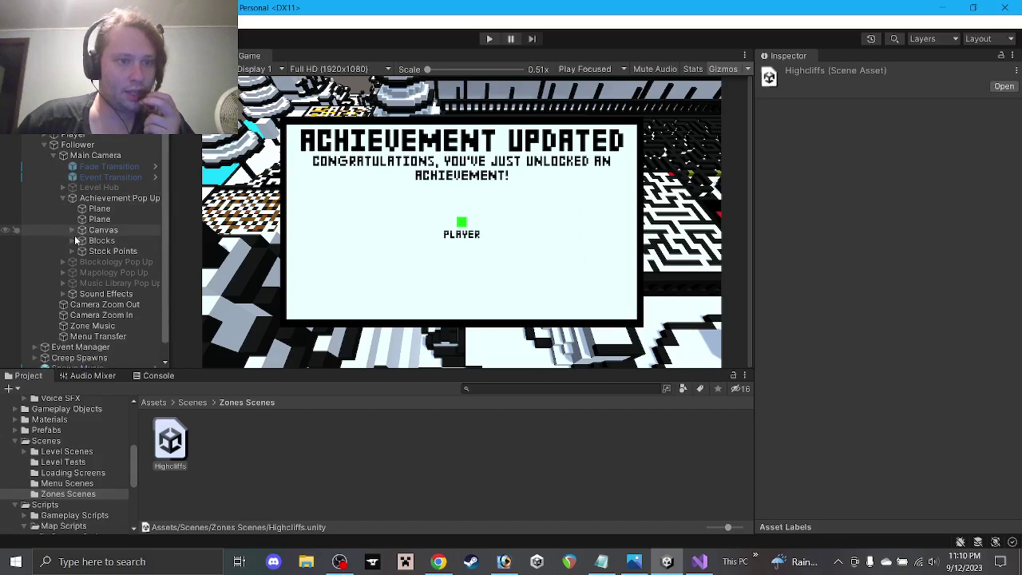
left_click(106, 241)
left_click(72, 239)
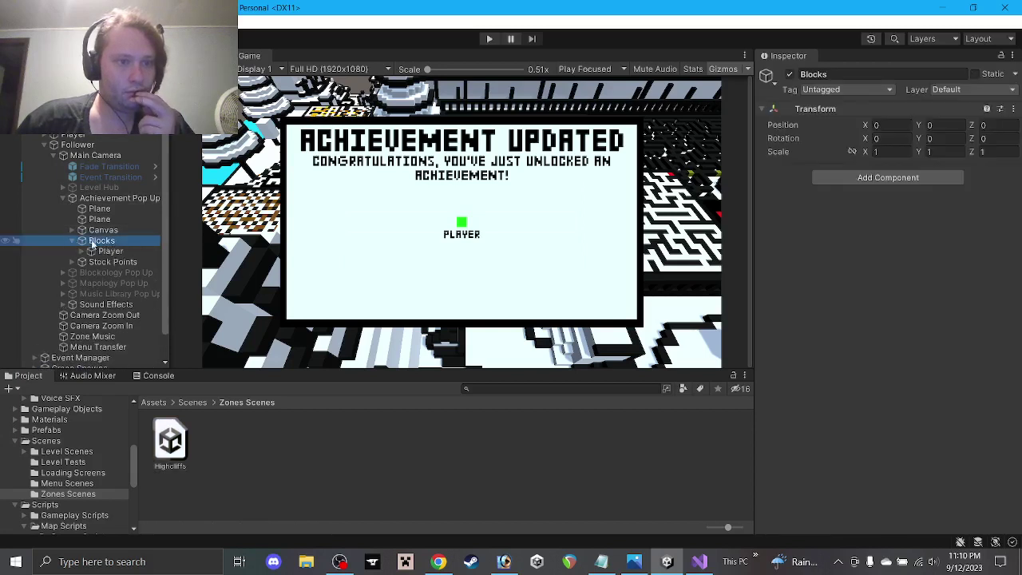
key("F2")
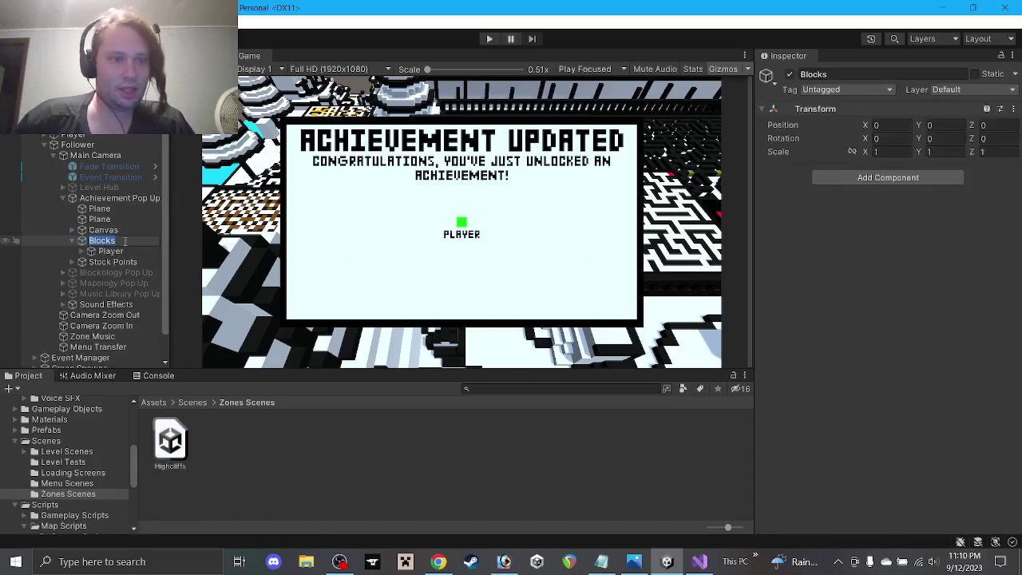
type("Achievements")
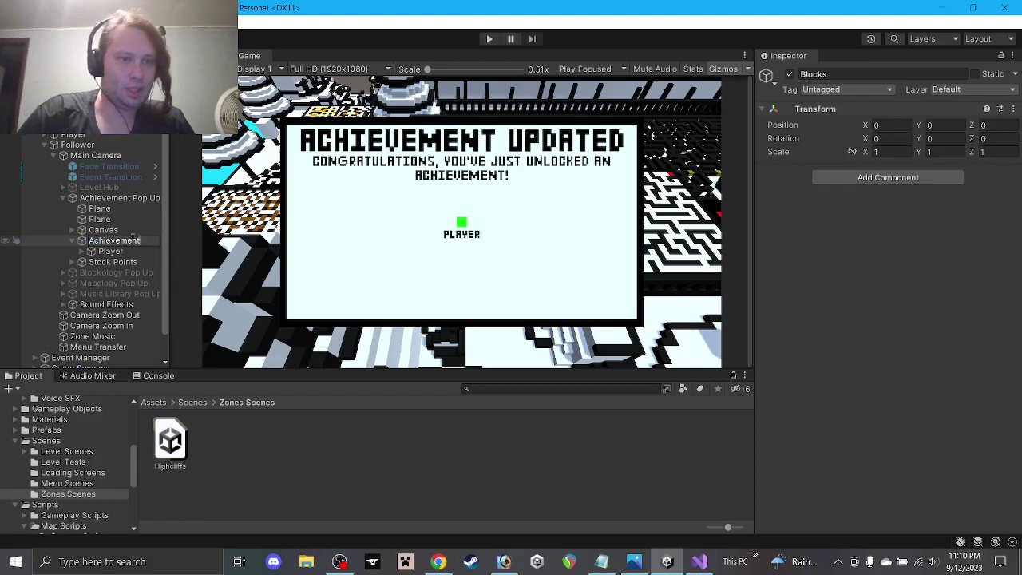
key("Return")
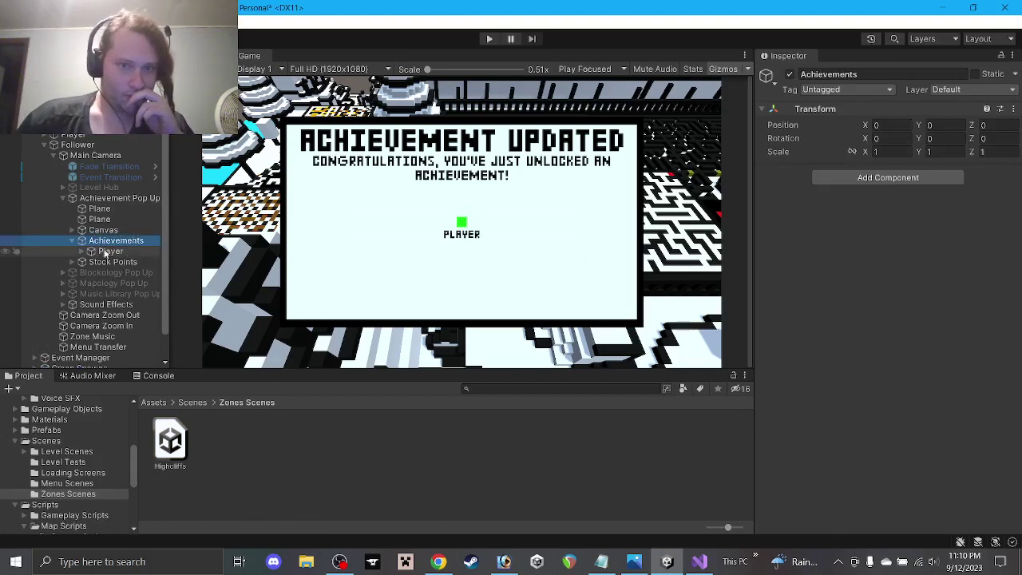
Step: Rename the Player object under Achievements as Achievement 1
left_click(109, 251)
left_click(114, 251)
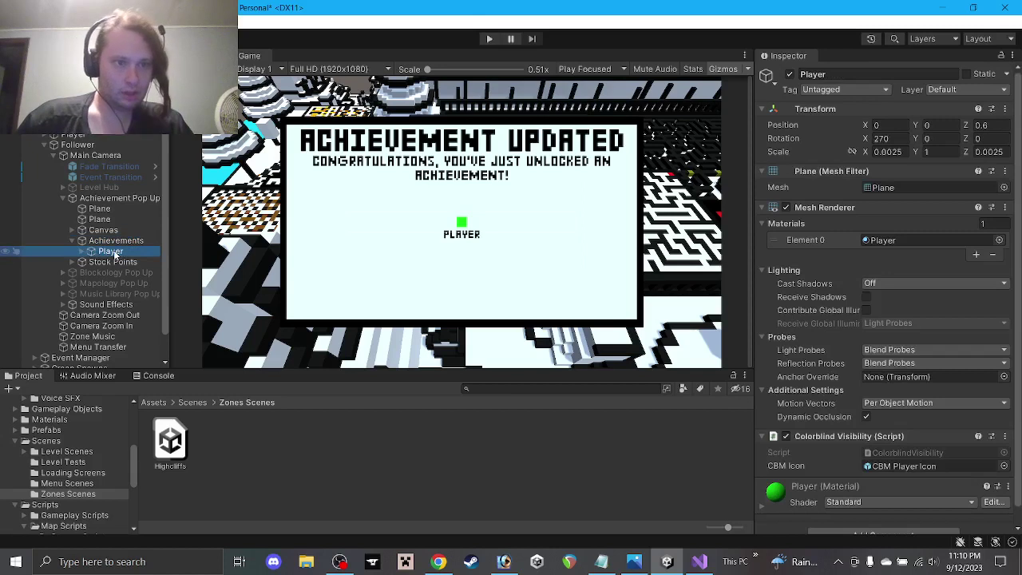
type("Achiev")
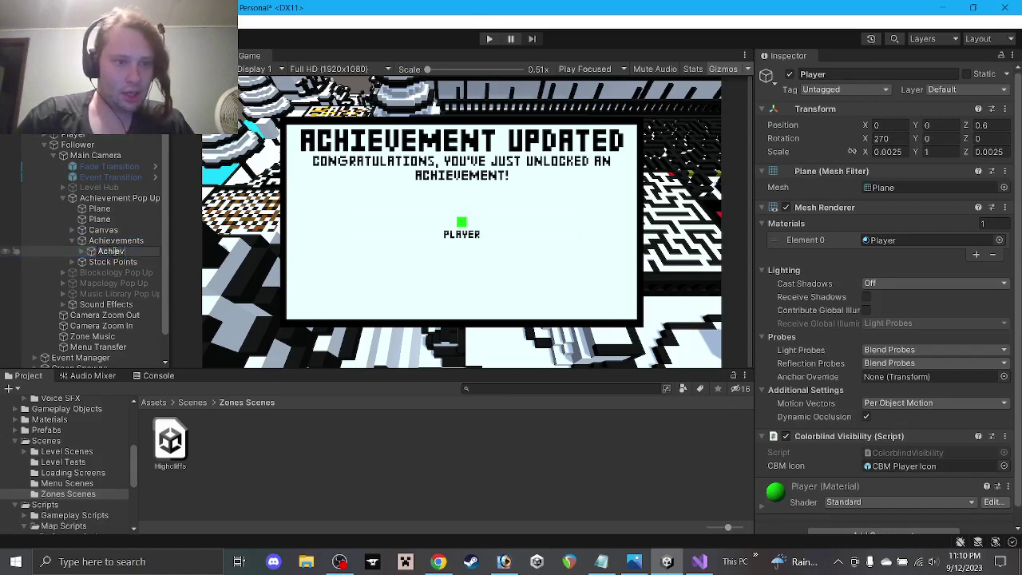
type("ement 1")
key("Return")
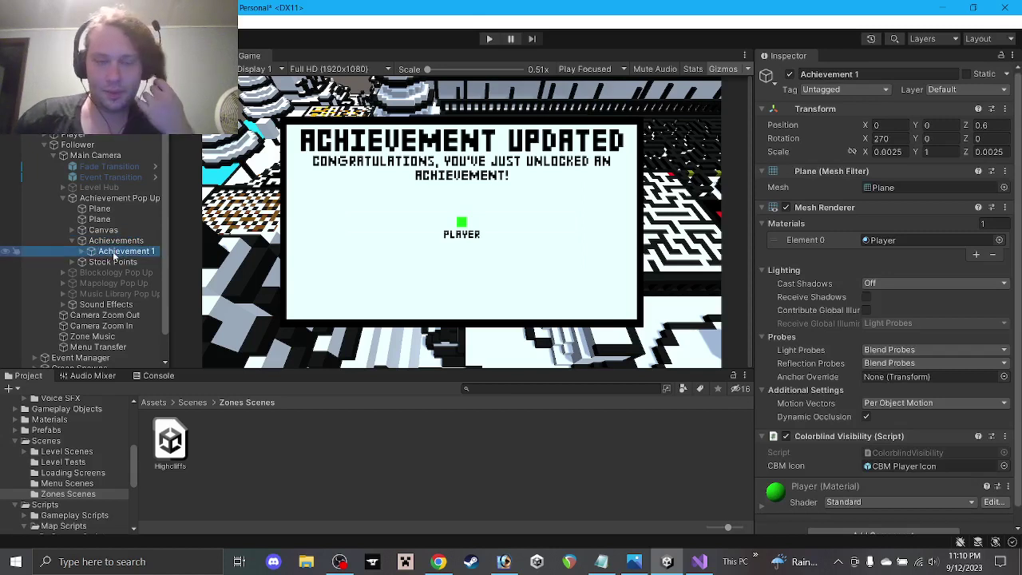
Step: Delete the CBM Player Icon child from Achievement 1 and expand its Canvas
key("Right")
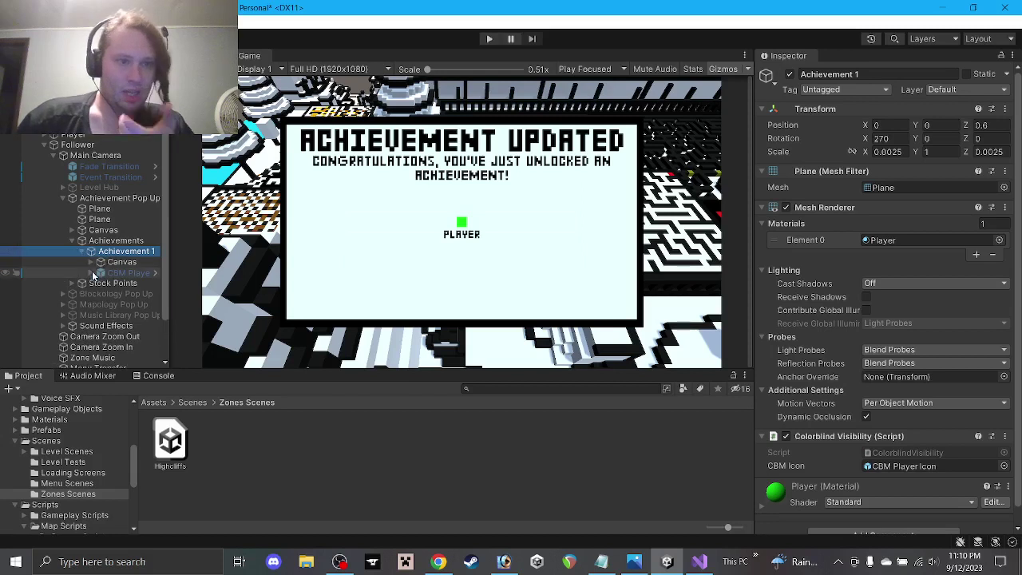
left_click(114, 274)
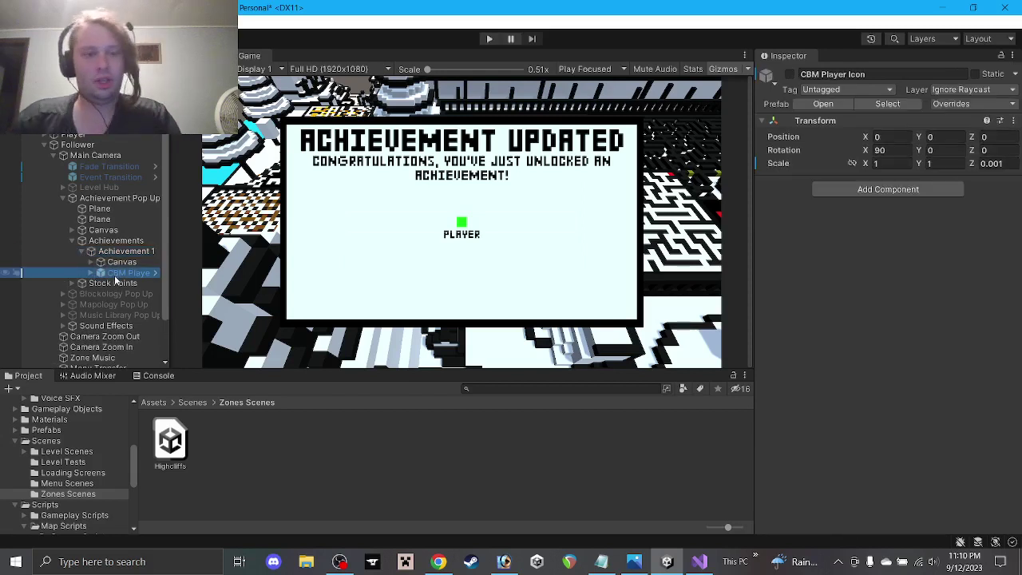
key("Delete")
left_click(90, 261)
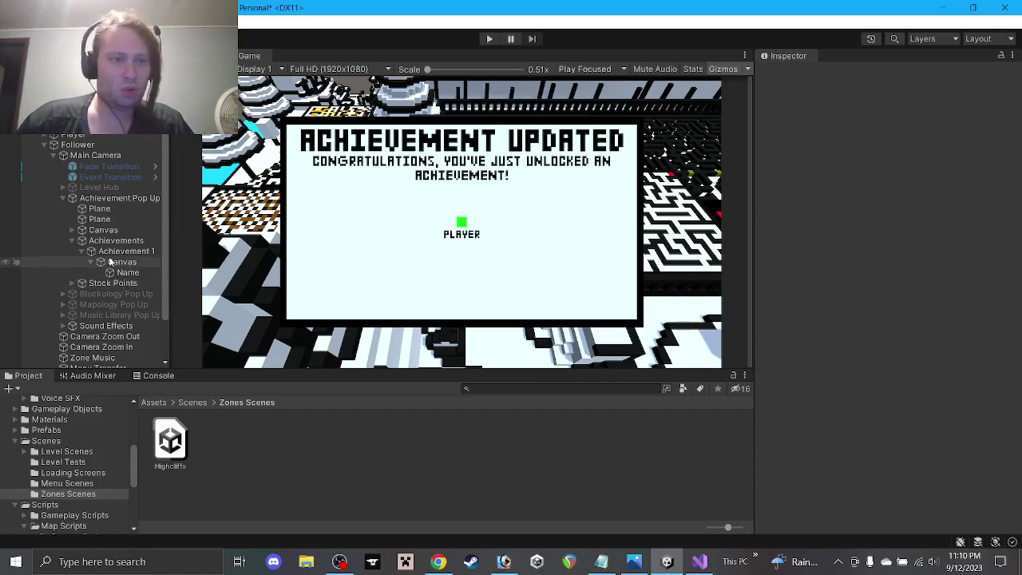
Step: Remove the Plane mesh filter, Mesh Renderer and Colorblind Visibility script components from Achievement 1
left_click(115, 252)
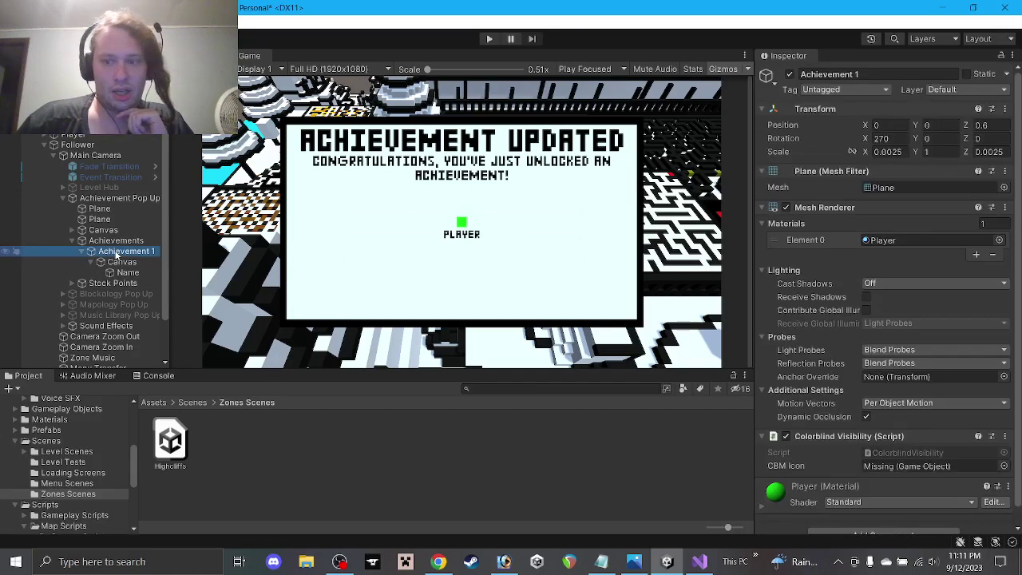
scroll(962, 331, "down", 2)
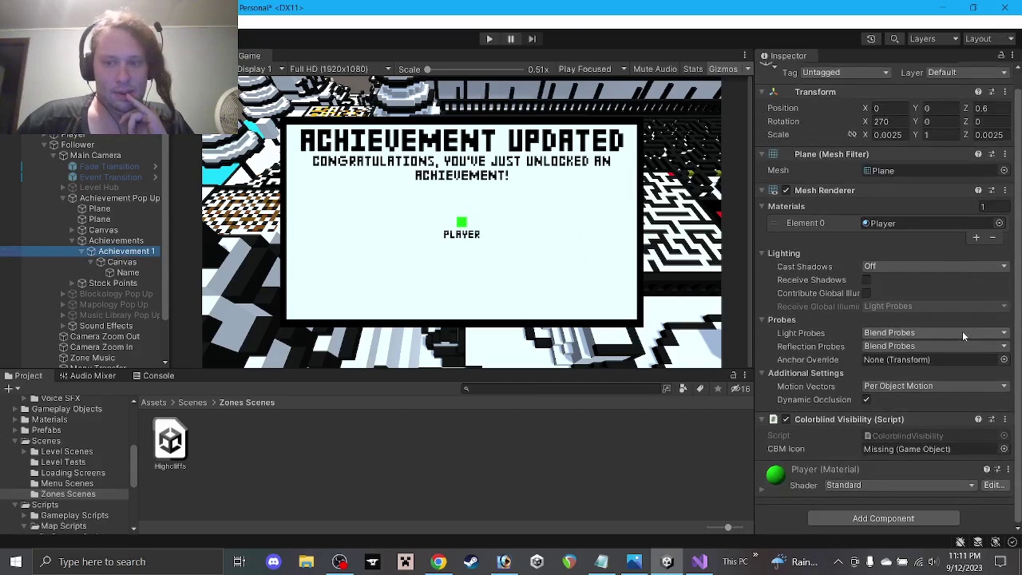
scroll(958, 332, "up", 2)
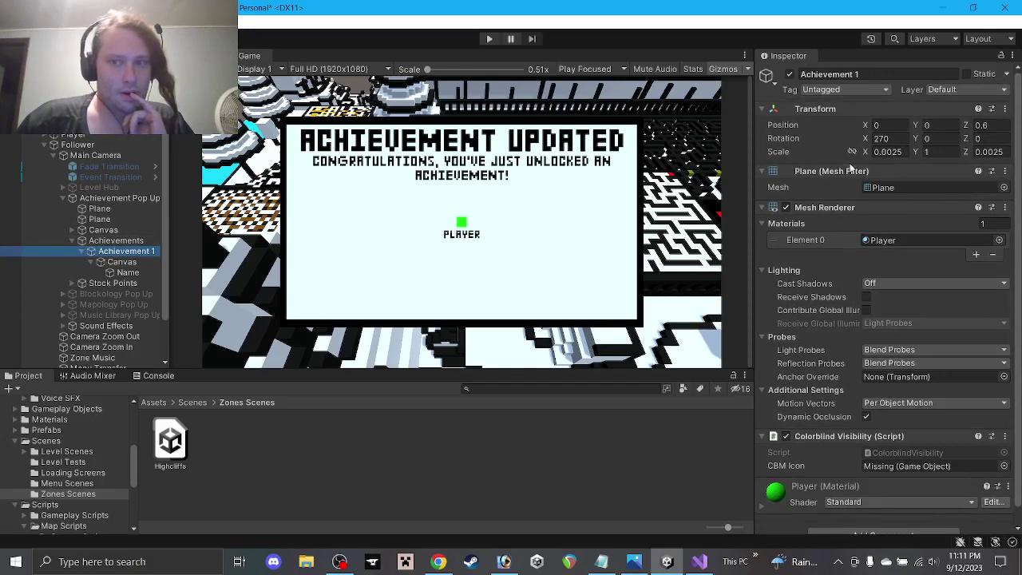
right_click(835, 174)
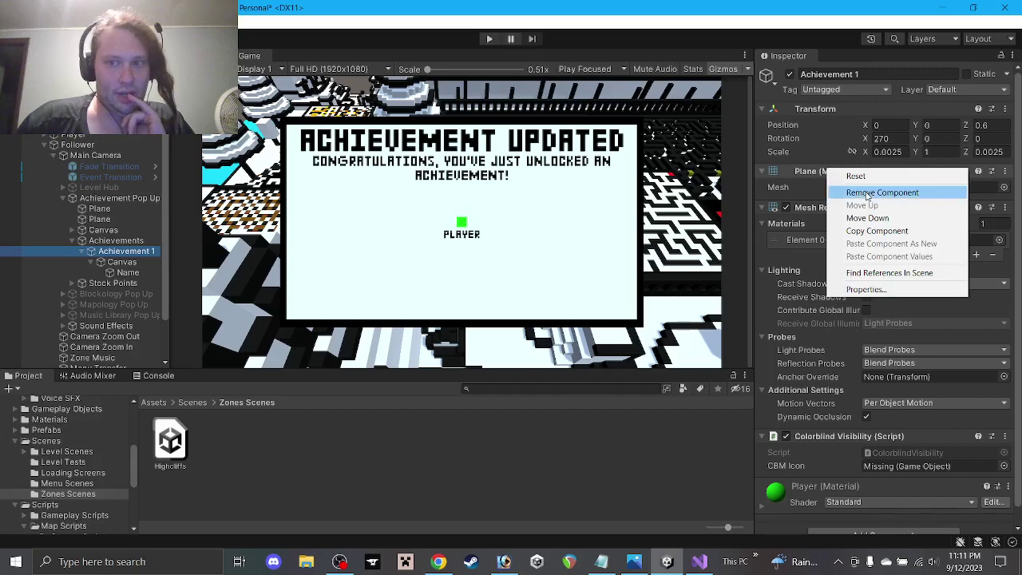
left_click(847, 190)
right_click(823, 175)
left_click(850, 197)
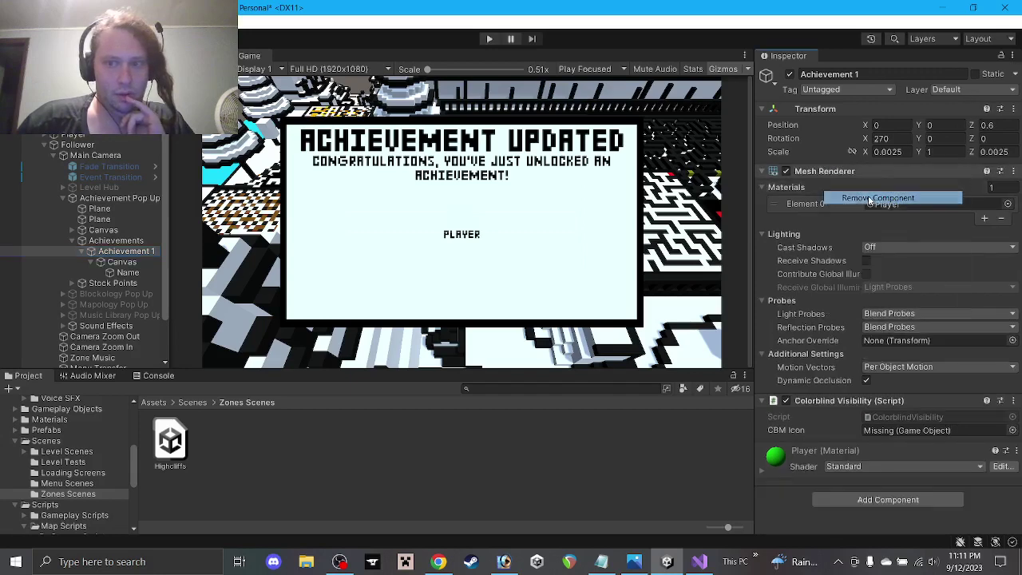
right_click(838, 174)
left_click(878, 197)
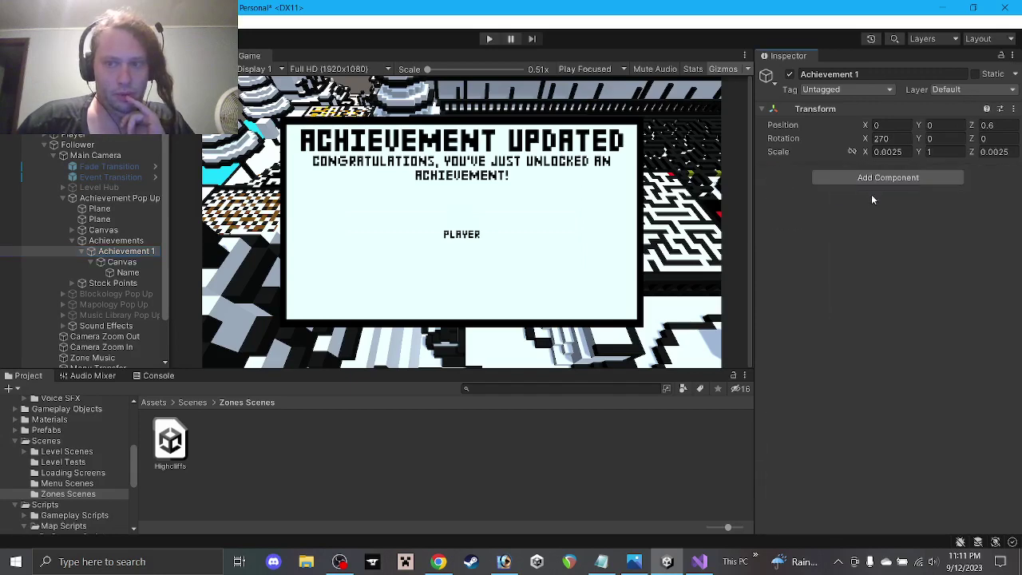
right_click(116, 254)
mouse_move(164, 358)
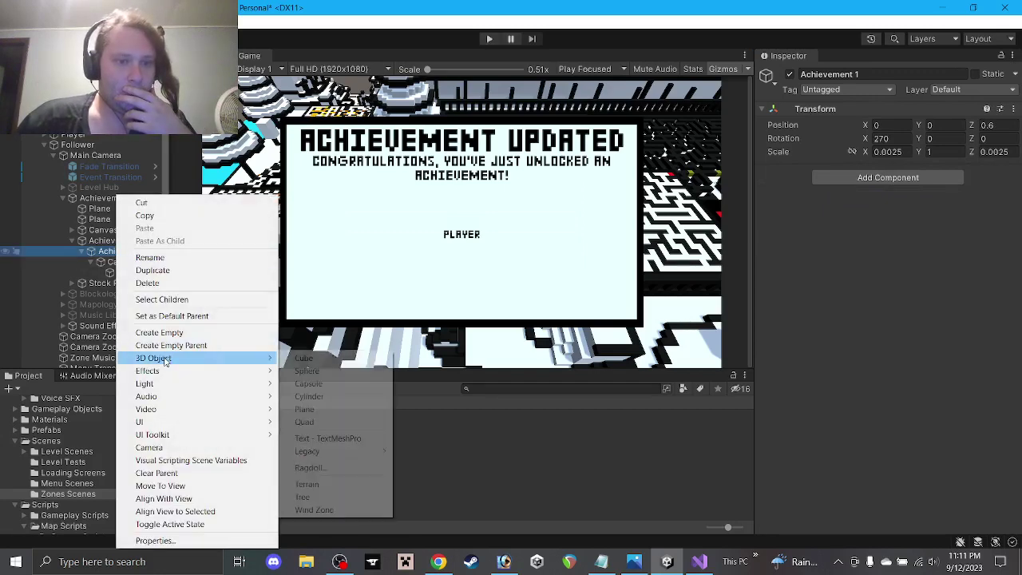
left_click(297, 358)
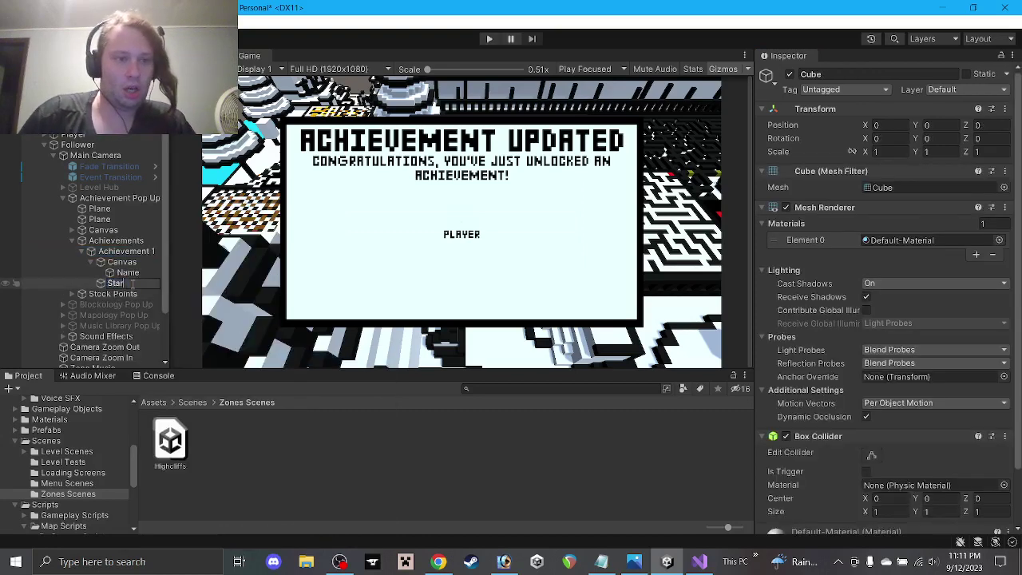
key("ctrl+z")
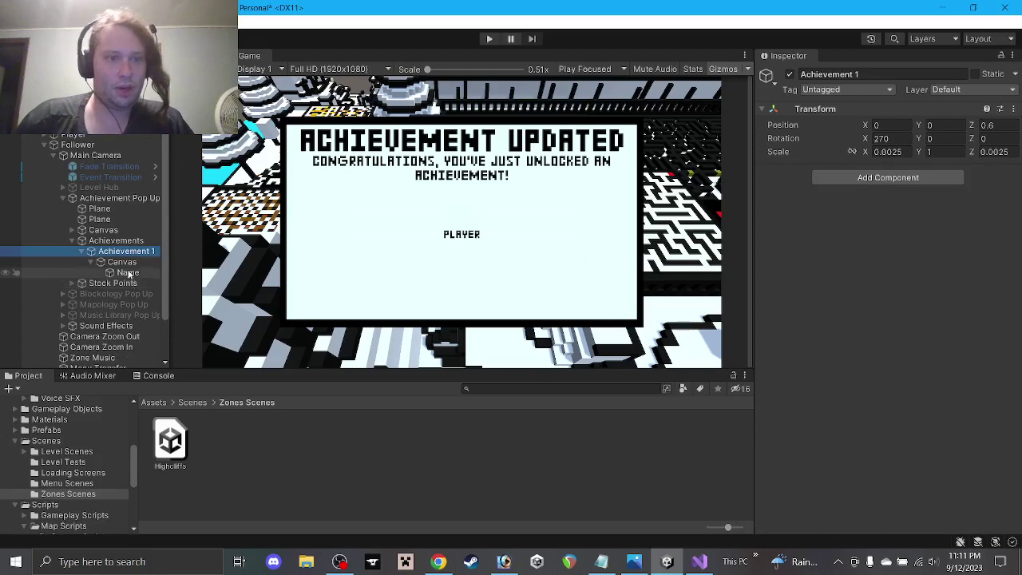
Step: Create an empty child object named Star under Achievement 1
right_click(113, 252)
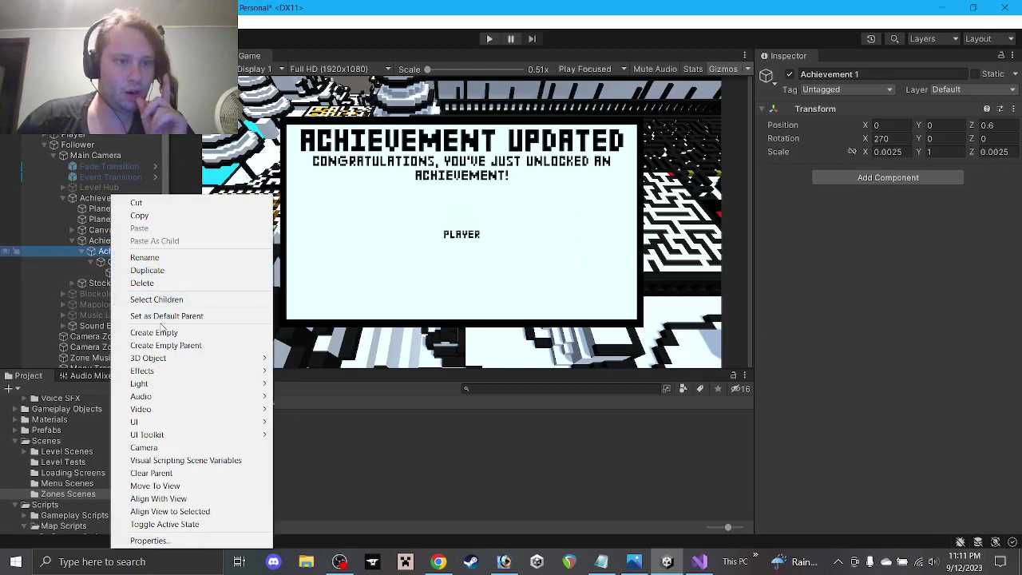
left_click(154, 332)
type("Star")
key("Return")
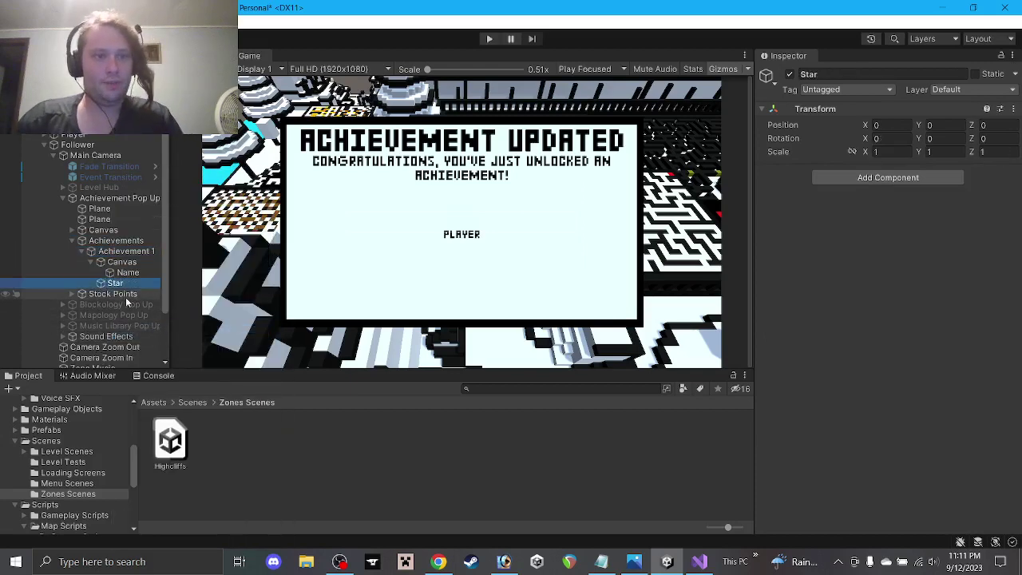
Step: Place the Star object above Canvas inside Achievement 1 in the hierarchy
left_click_drag(120, 266, 124, 262)
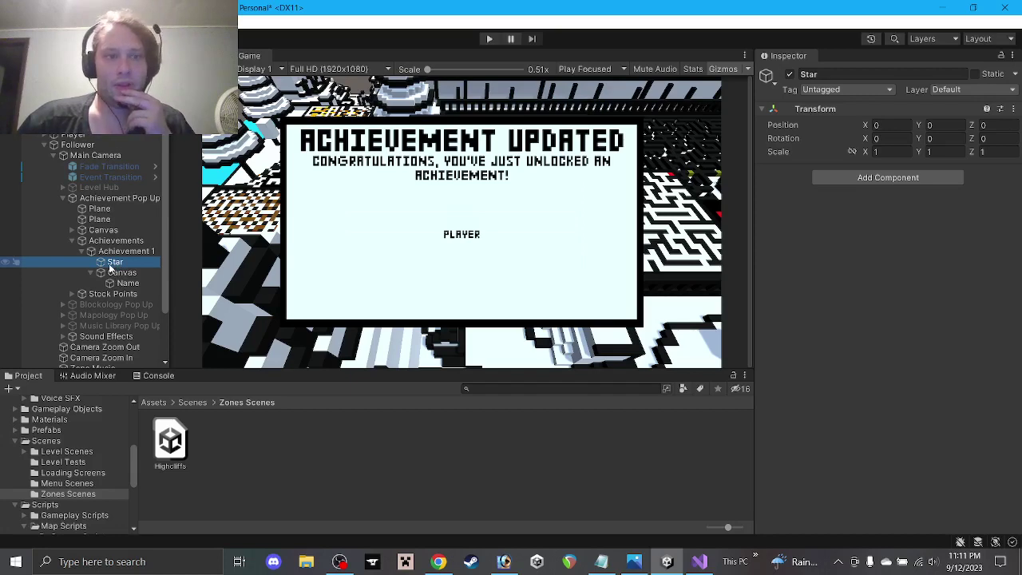
right_click(154, 268)
left_click(151, 266)
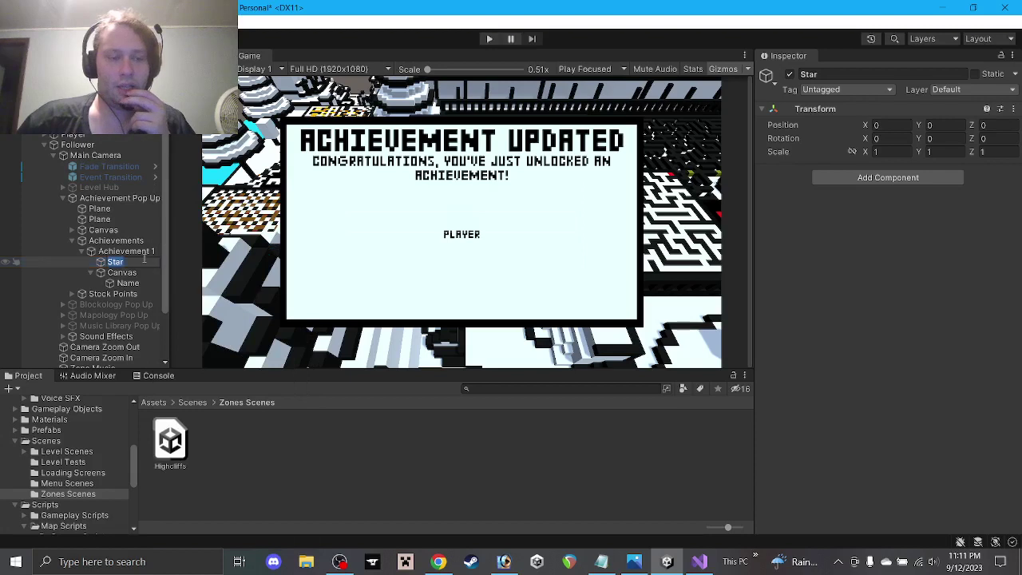
Step: Open the Level Icons folder under Prefabs in the project assets
scroll(91, 479, "up", 10)
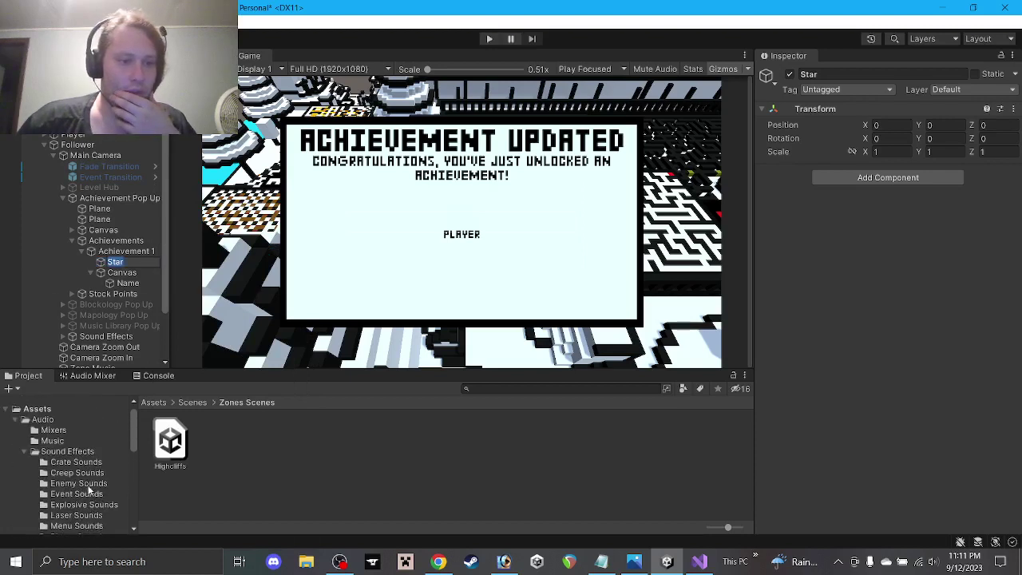
scroll(83, 482, "down", 3)
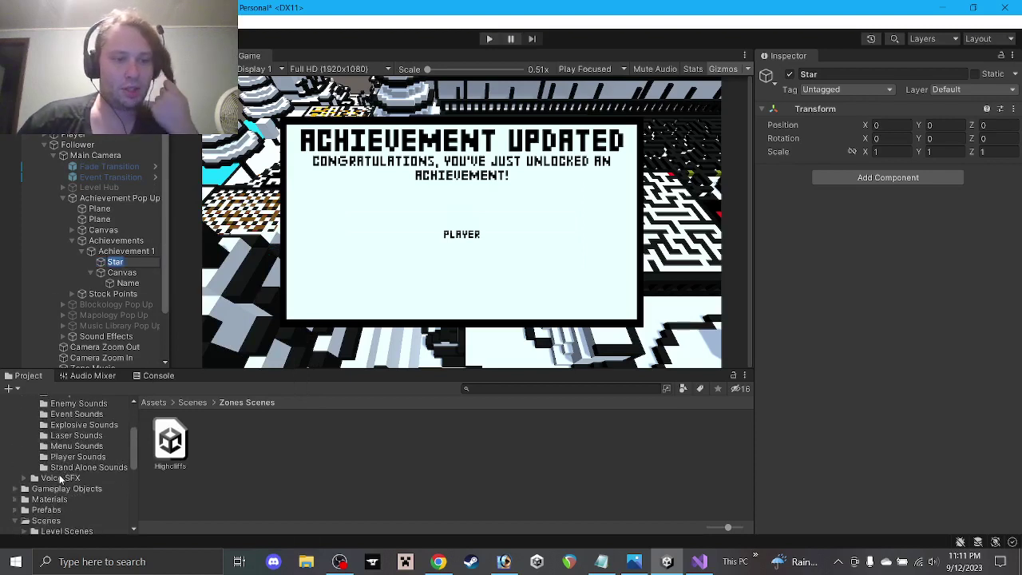
scroll(60, 479, "up", 3)
scroll(63, 472, "down", 3)
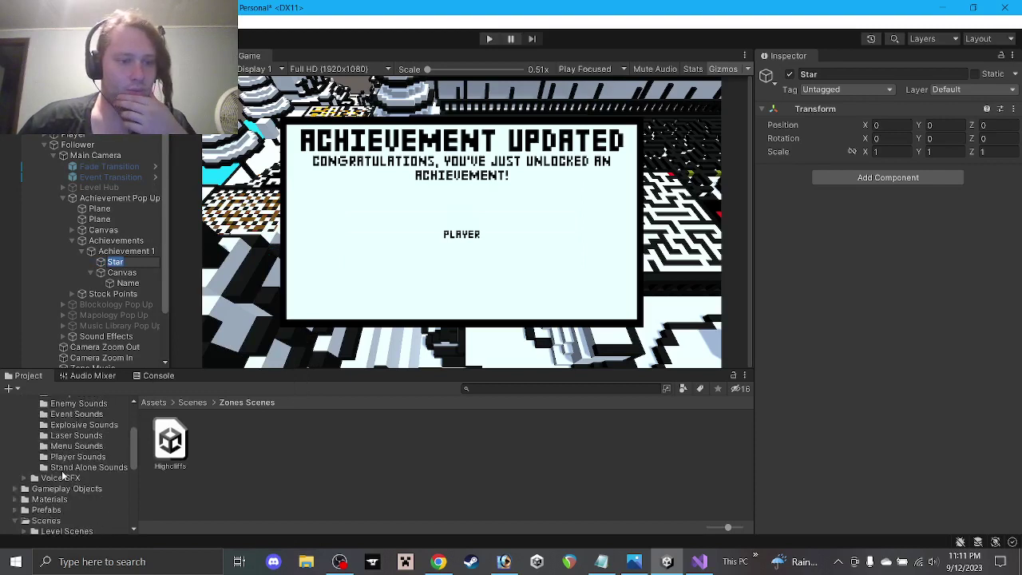
scroll(63, 474, "down", 2)
left_click(16, 472)
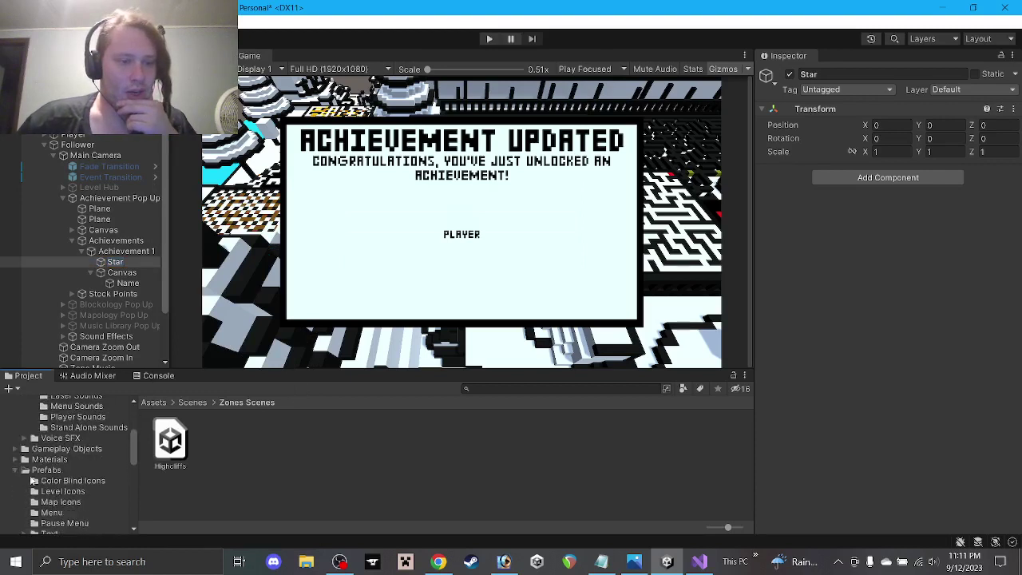
scroll(35, 477, "down", 2)
scroll(40, 475, "down", 2)
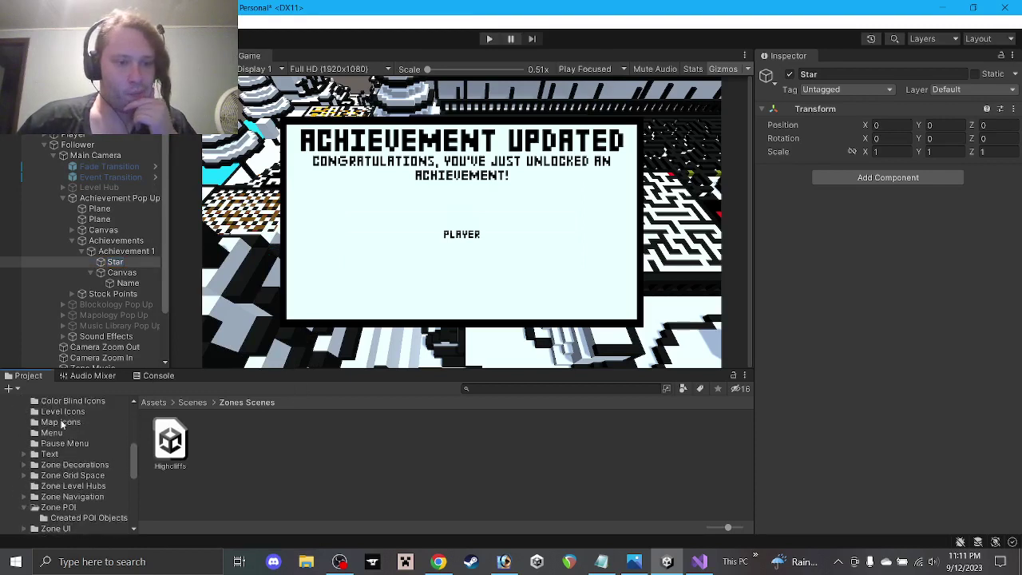
left_click(62, 412)
scroll(64, 425, "up", 2)
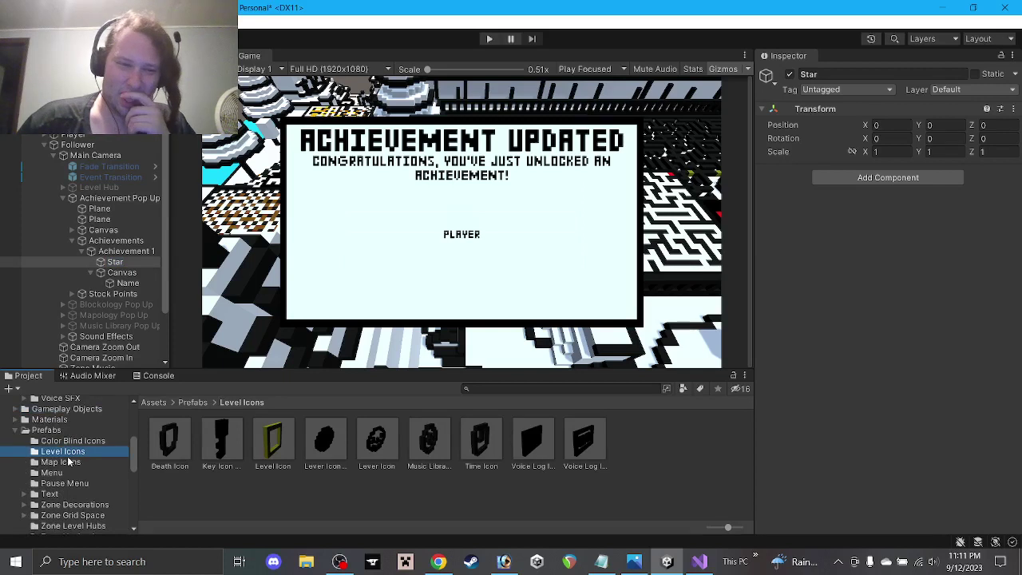
Step: Save the Star object as a prefab in the Level Icons folder
scroll(56, 475, "down", 2)
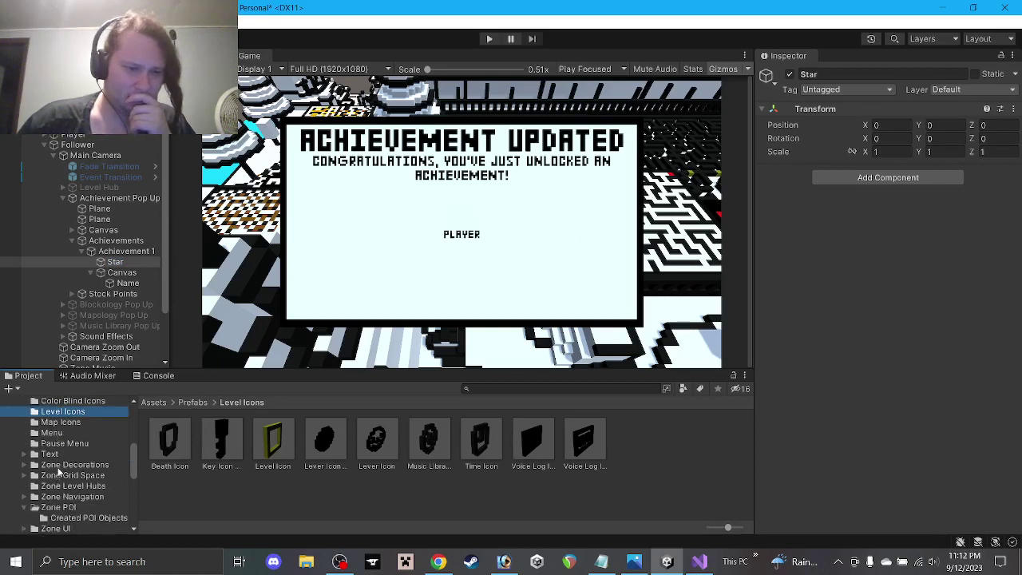
scroll(60, 473, "up", 2)
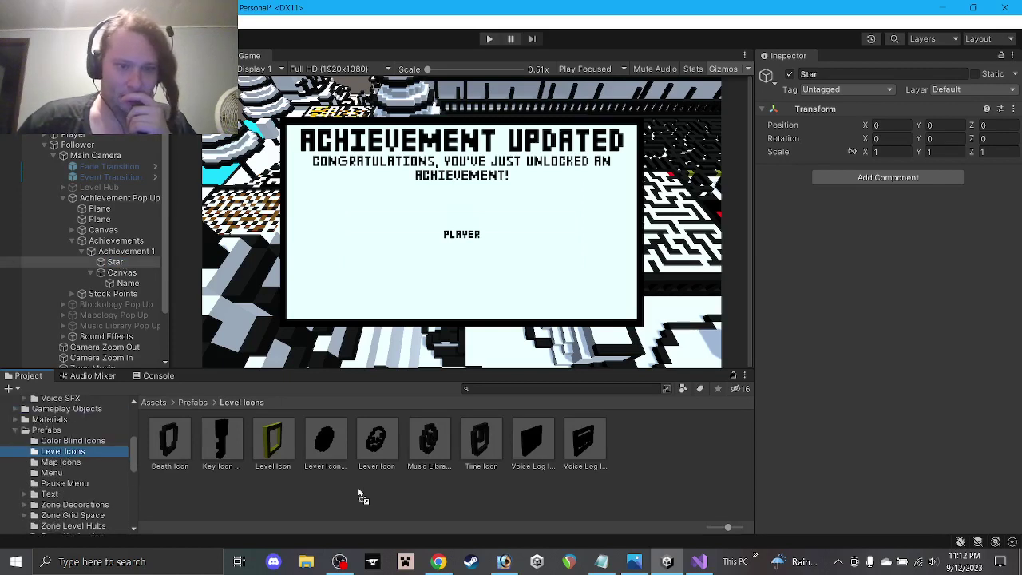
left_click_drag(361, 497, 359, 488)
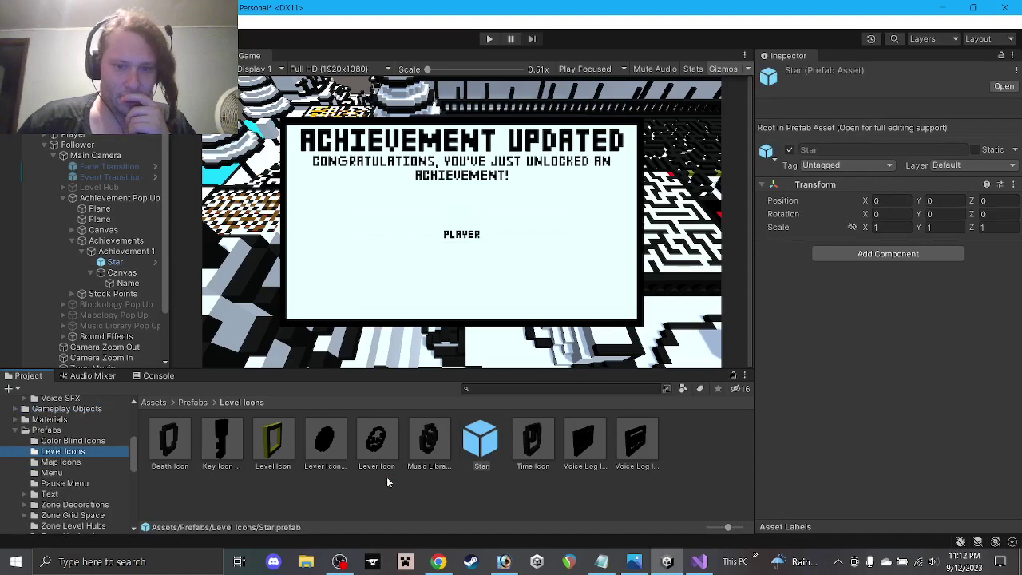
Step: Open the Star prefab for editing and view its origin from the front
double_click(481, 443)
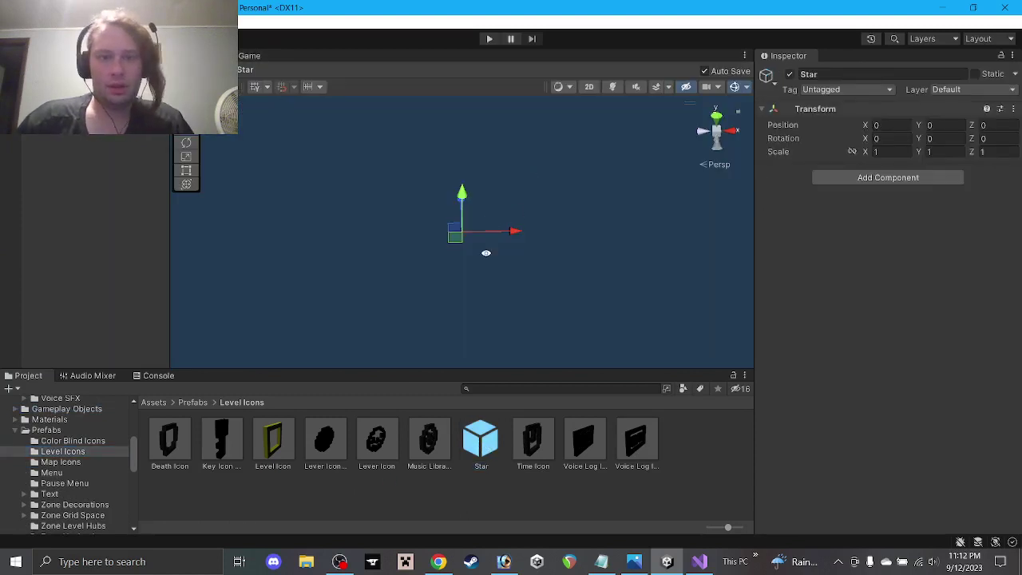
left_click_drag(486, 252, 479, 146, "alt")
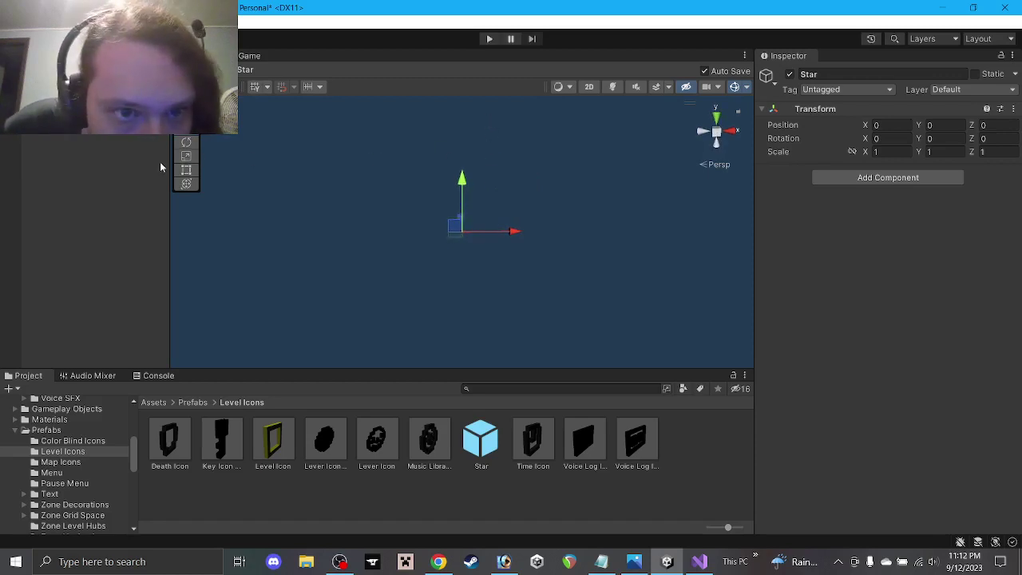
left_click_drag(522, 221, 553, 213, "alt")
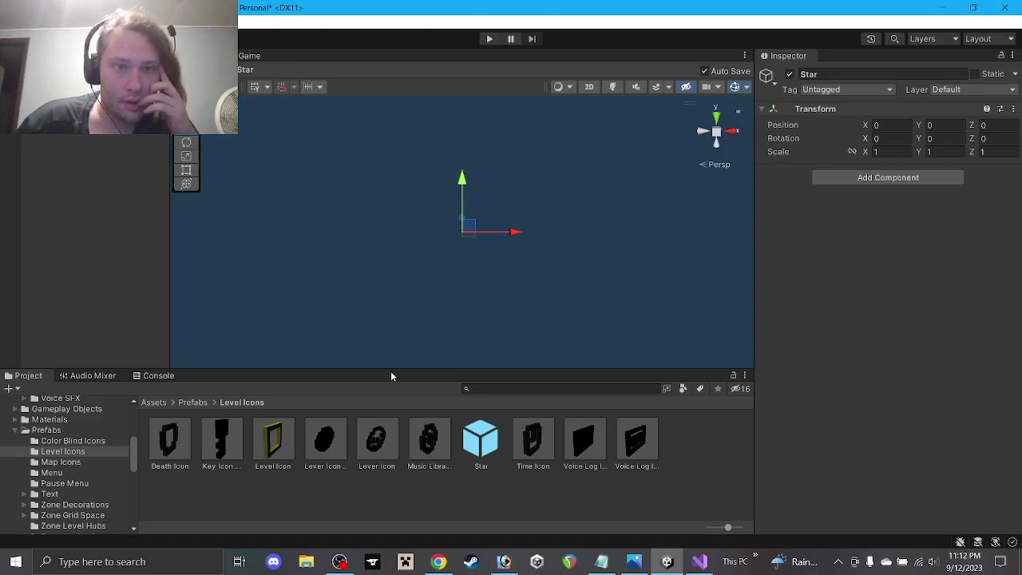
left_click(341, 562)
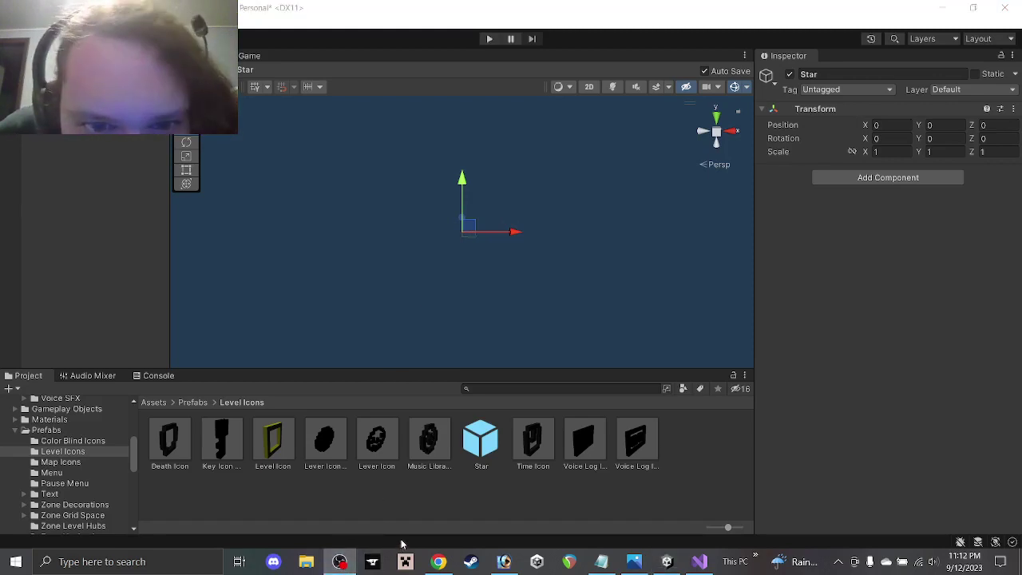
left_click(379, 514)
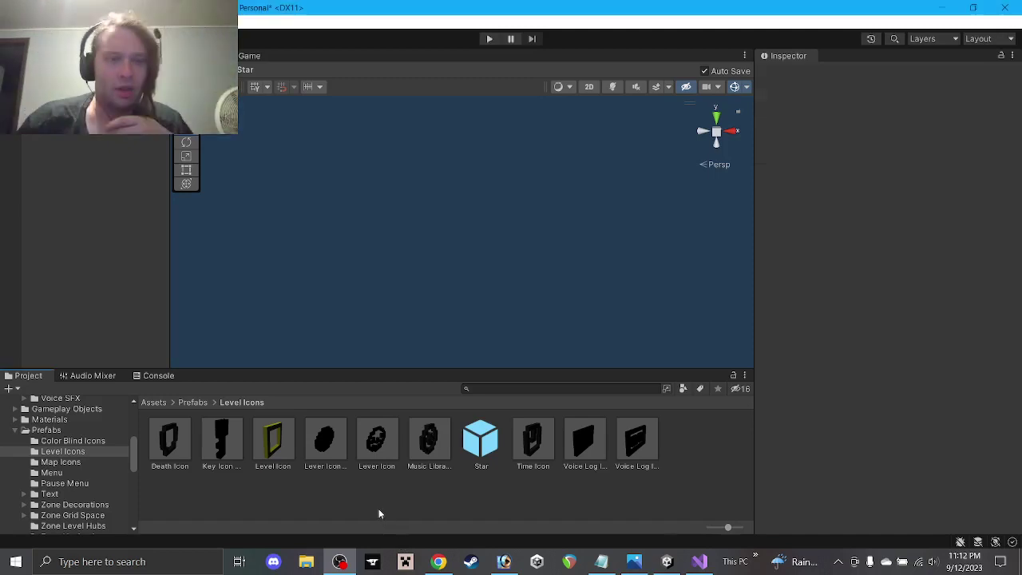
key("ctrl+z")
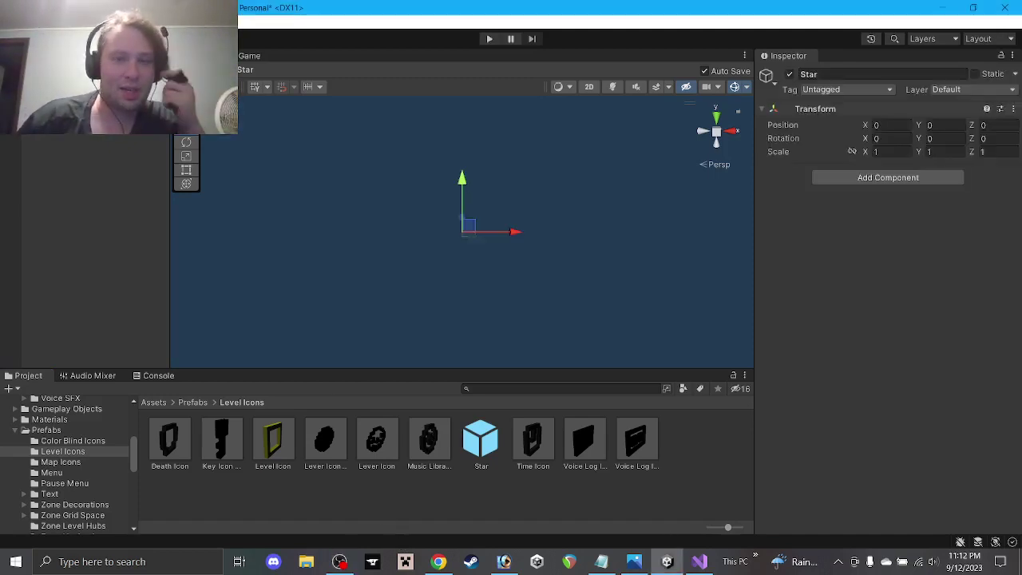
Step: Add a cube named Star to the prefab at the origin and remove its Box Collider
right_click(99, 104)
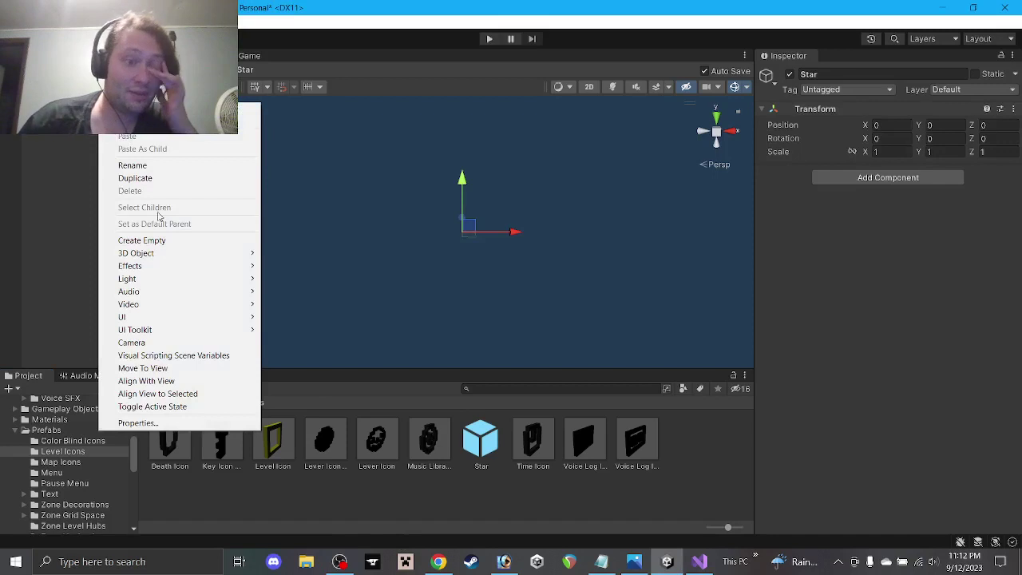
mouse_move(170, 255)
left_click(296, 254)
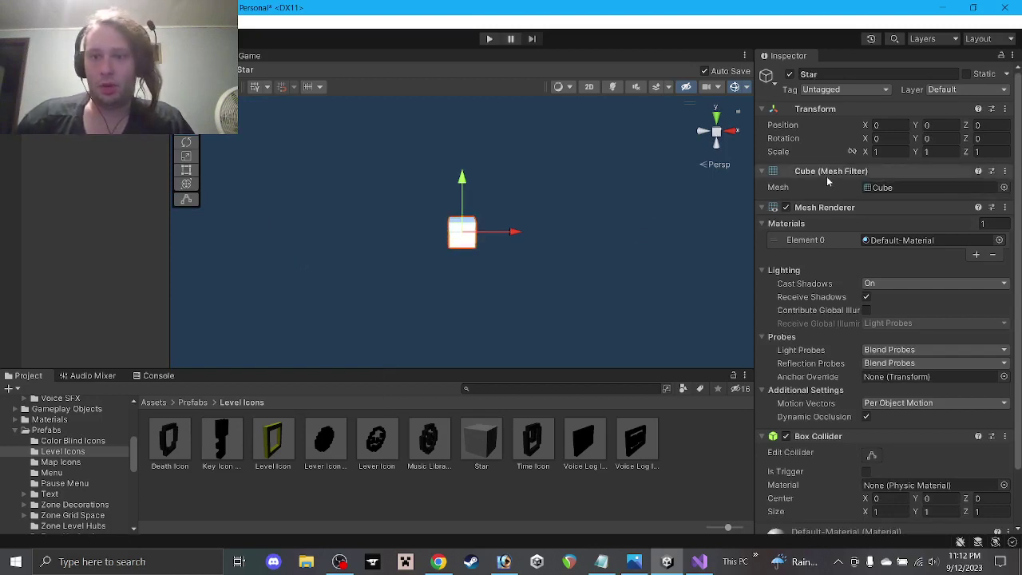
right_click(843, 438)
left_click(886, 326)
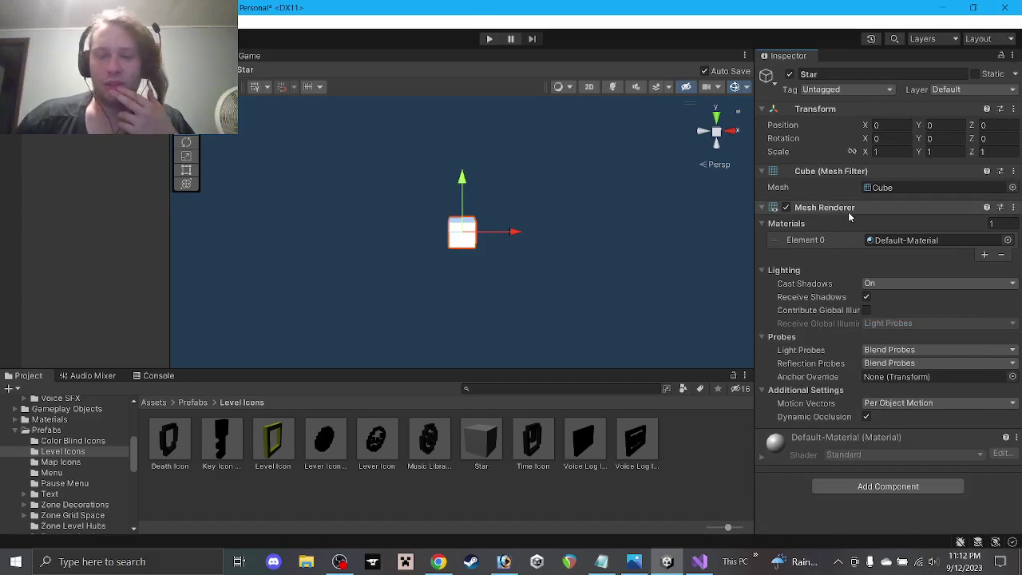
Step: Apply the Level Uncompleted material from the Object Materials folder to the Star cube
left_click_drag(542, 277, 543, 244, "alt")
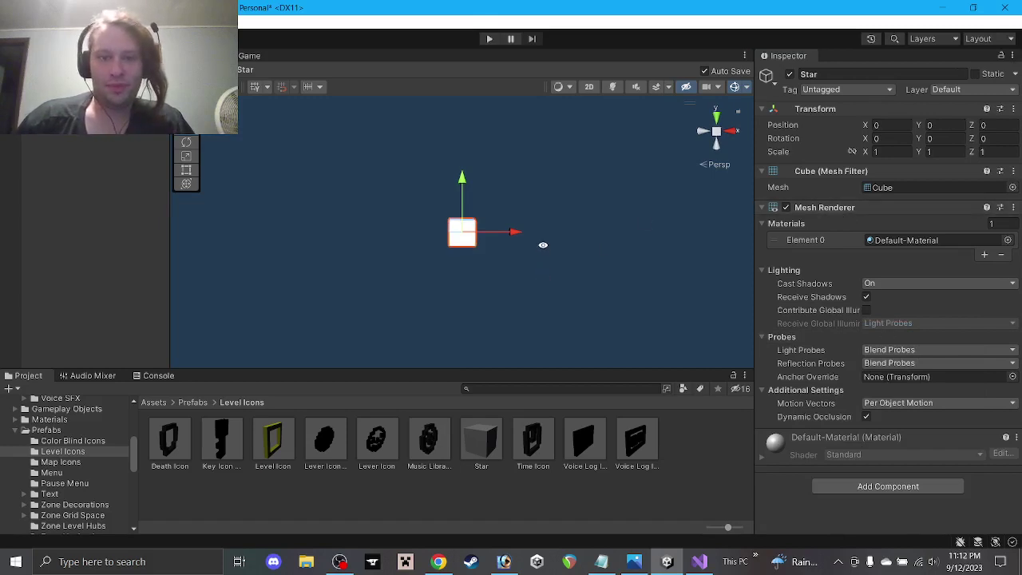
scroll(77, 467, "up", 8)
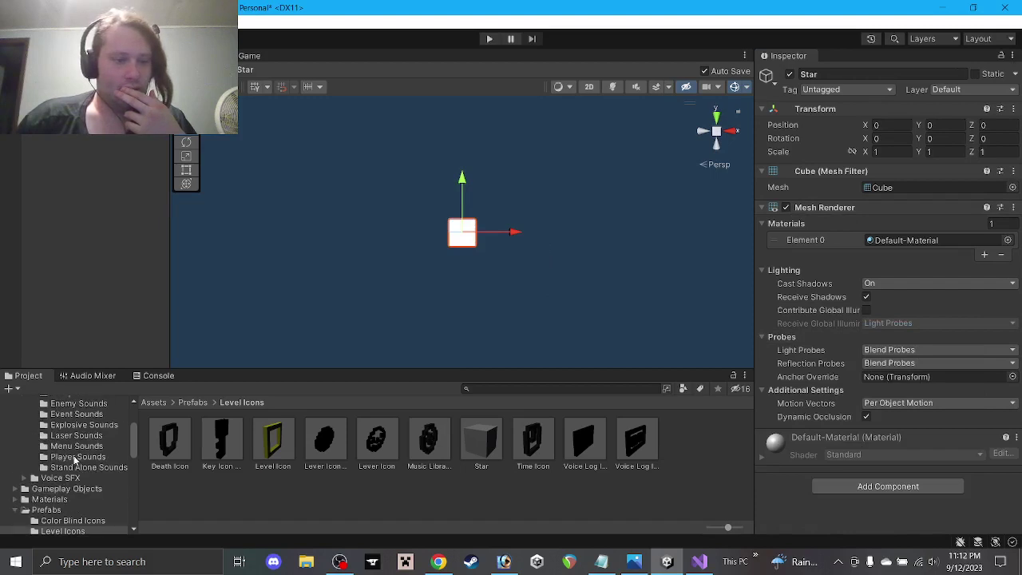
left_click(24, 463)
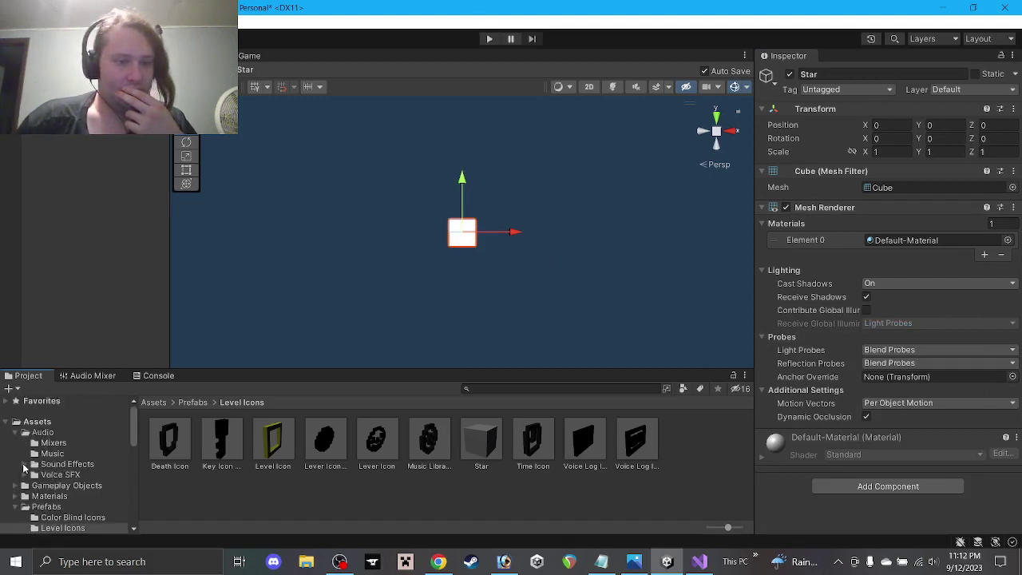
left_click(25, 463)
left_click(25, 465)
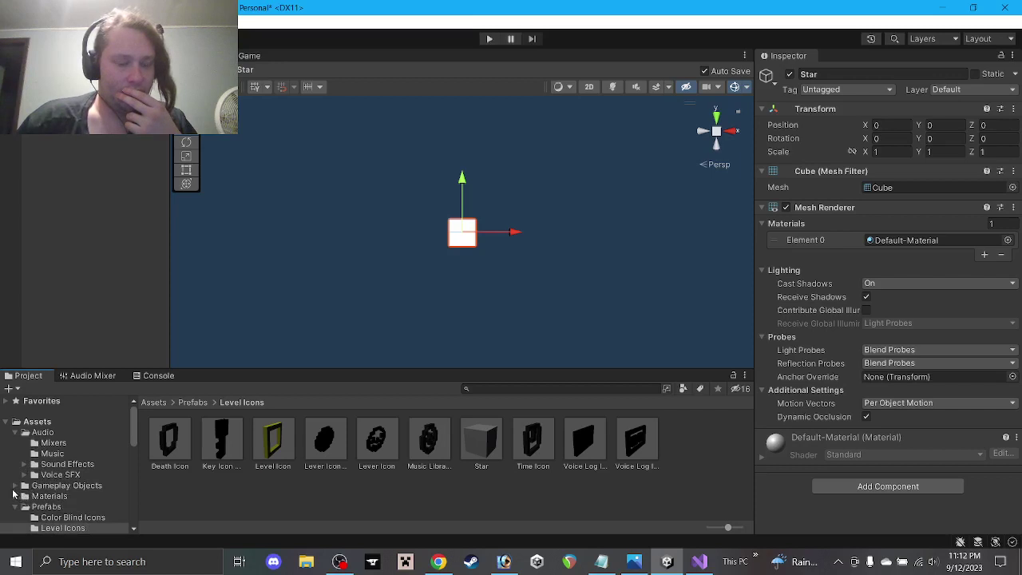
left_click(15, 495)
scroll(44, 481, "down", 2)
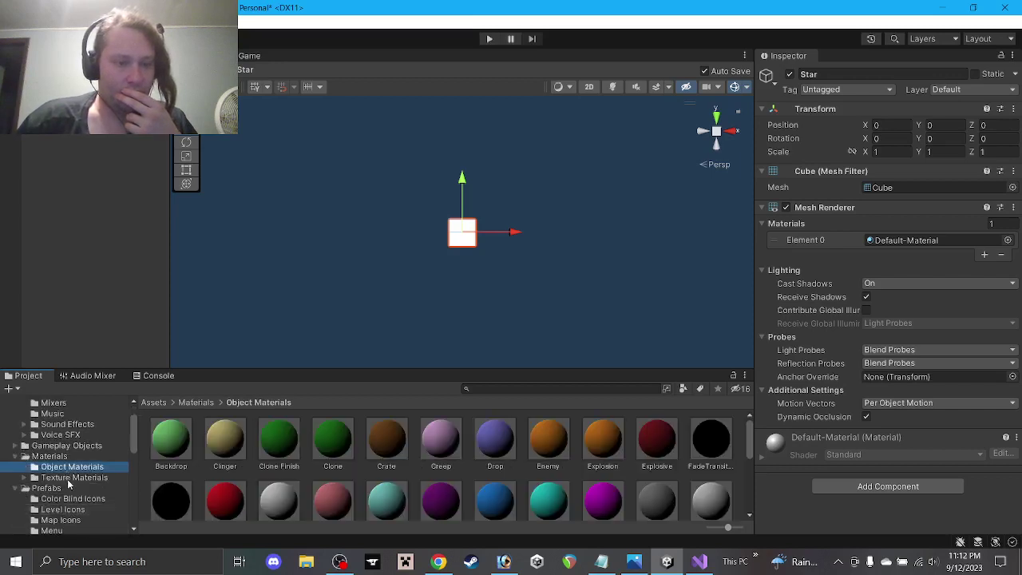
scroll(647, 483, "down", 3)
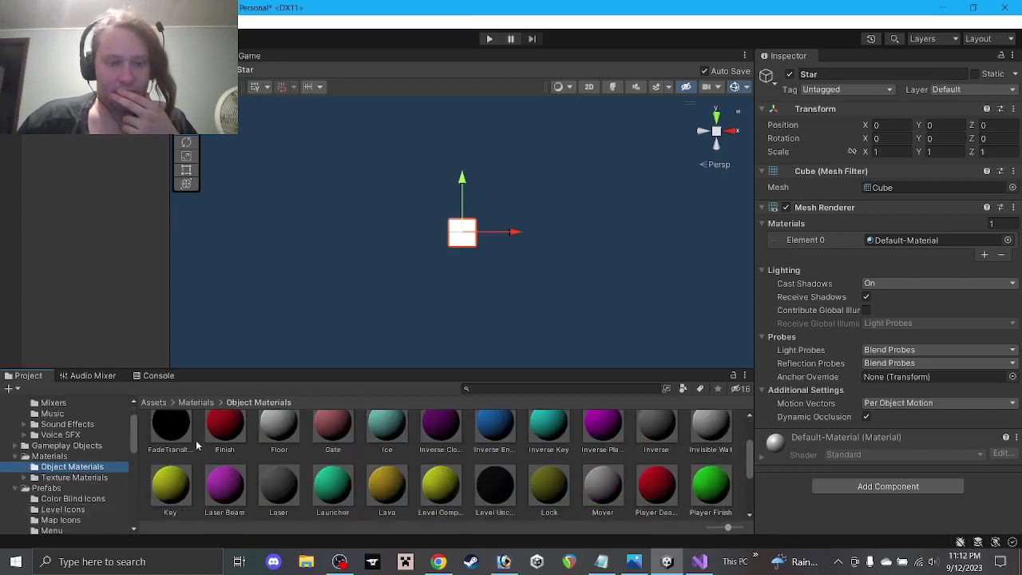
left_click_drag(497, 494, 468, 239)
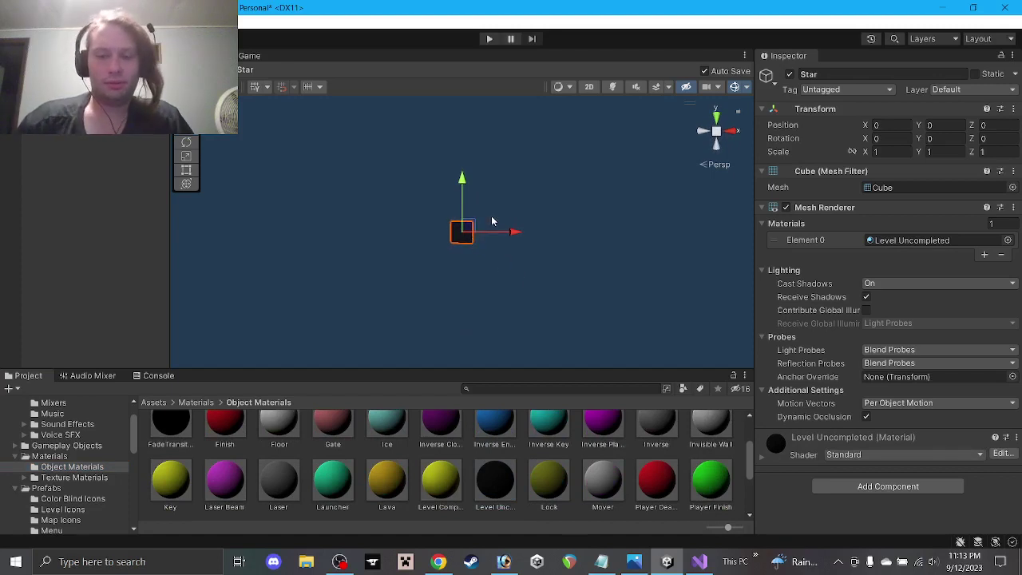
Step: Duplicate the cube to three units below the original and apply the Key material to the original cube
left_click_drag(484, 226, 483, 227, "alt")
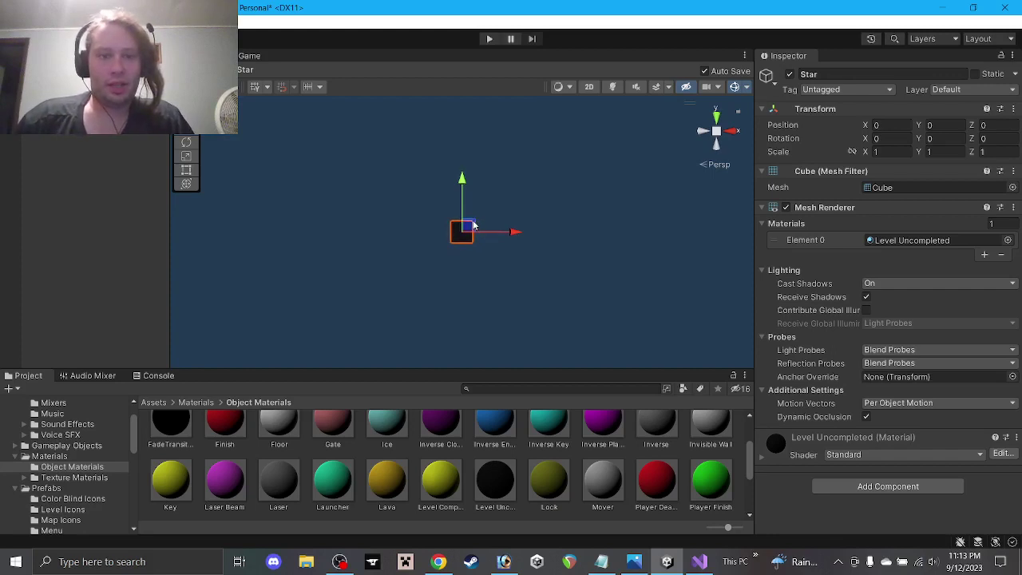
left_click_drag(472, 226, 477, 199, "ctrl")
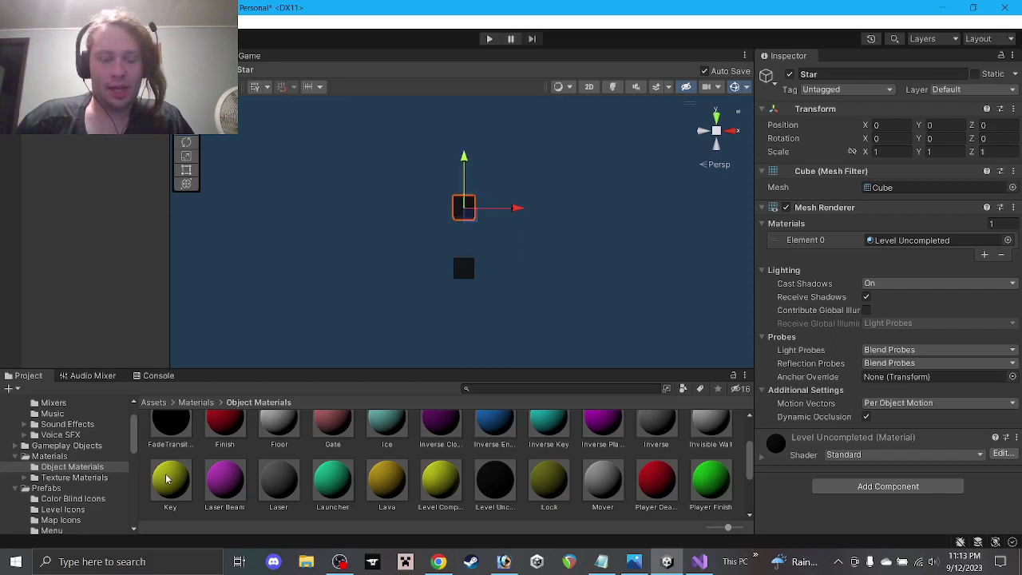
left_click_drag(166, 479, 465, 206)
Step: Duplicate the black cube repeatedly along a stepped outline forming the star's lower-left side, ending at X -4, Y 0
left_click(476, 269)
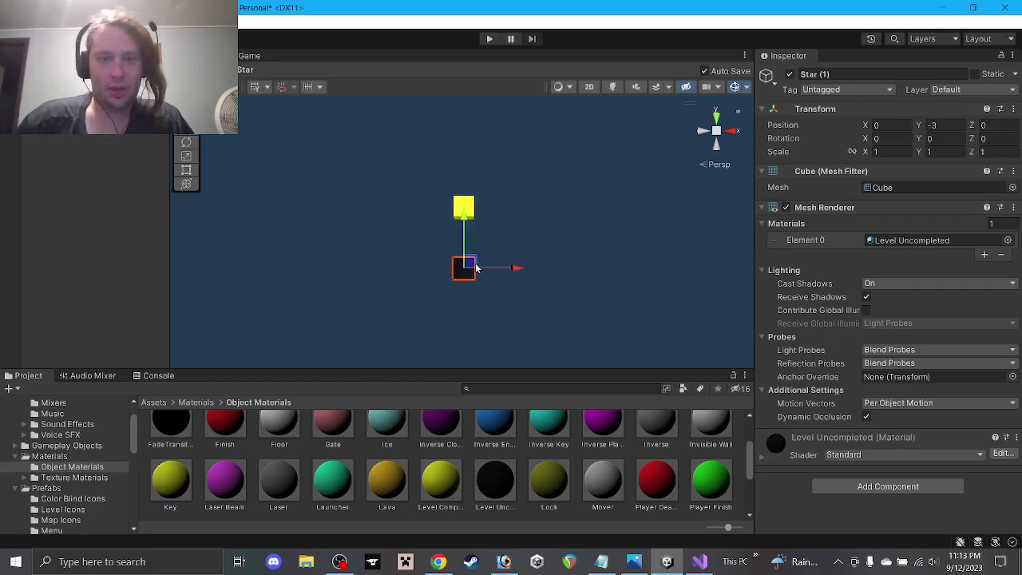
key("ctrl+d")
left_click_drag(477, 268, 382, 332)
key("ctrl+z")
key("ctrl+z")
key("ctrl+z")
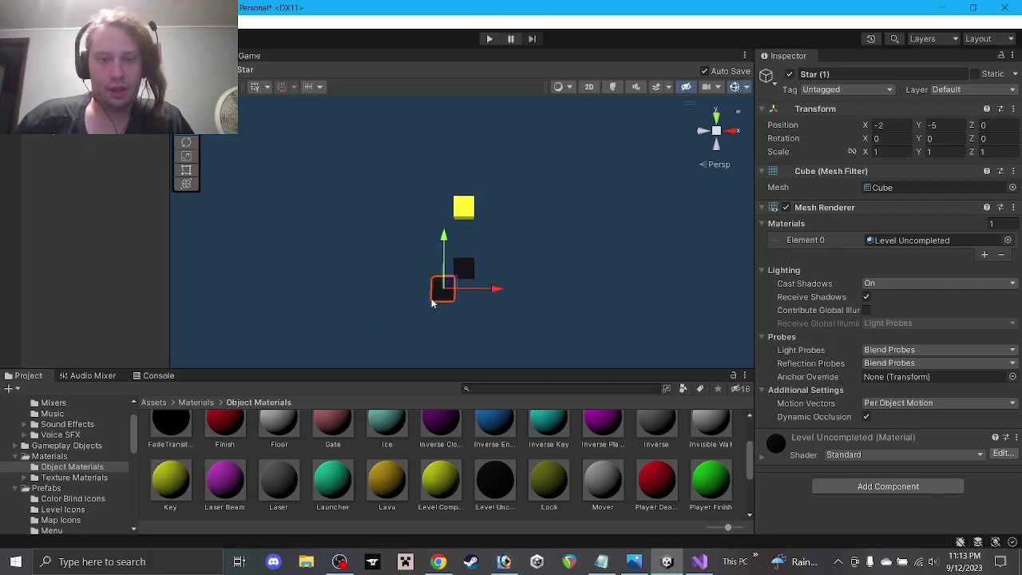
key("ctrl+d")
left_click_drag(466, 281, 509, 232)
key("ctrl+d")
key("ctrl+z")
key("ctrl+d")
key("ctrl+d")
key("ctrl+d")
key("ctrl+d")
key("ctrl+d")
key("ctrl+d")
key("ctrl+d")
key("ctrl+d")
Step: Duplicate more black cubes along a mirrored stepped outline for the star's right side, up to X 3, Y -1
key("ctrl+d")
key("ctrl+d")
key("ctrl+d")
key("ctrl+d")
key("ctrl+d")
key("ctrl+d")
key("ctrl+d")
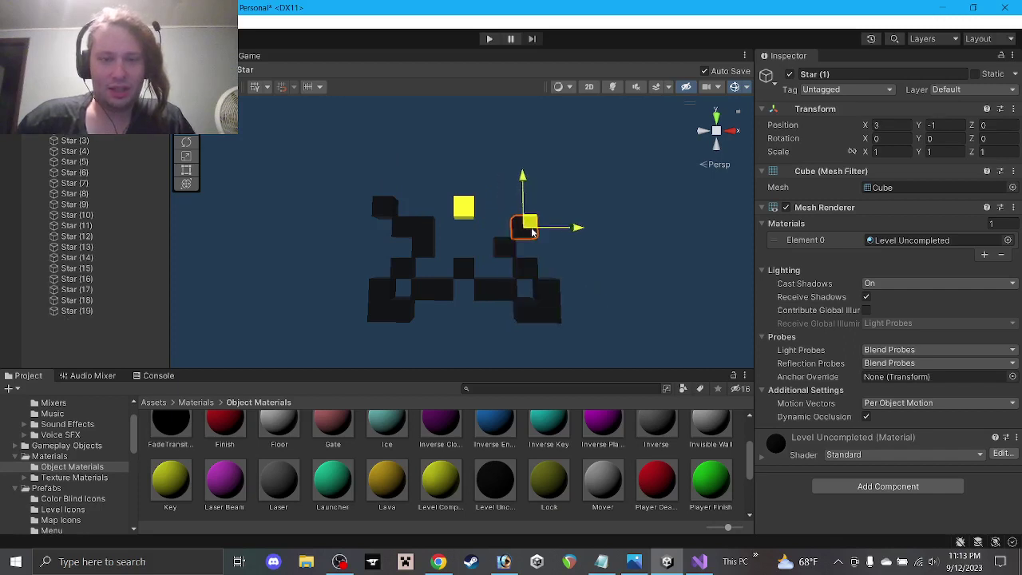
Step: Move the extra black cube on the inner left side to the star's right tip at X 4, Y 0
left_click(421, 226)
left_click_drag(434, 239, 554, 217)
middle_click_drag(510, 227, 508, 239)
scroll(507, 240, "down", 1)
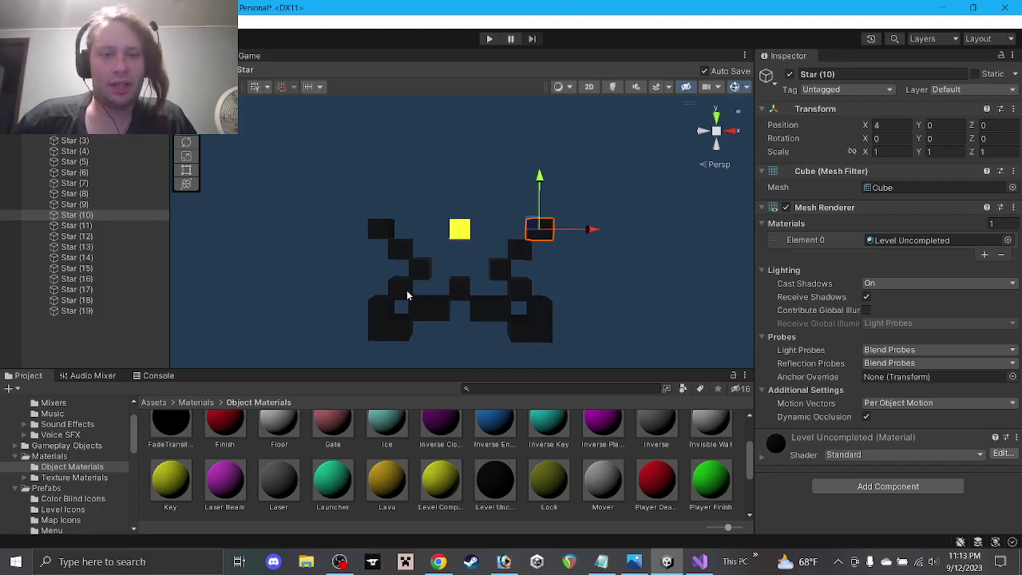
Step: Undo the moved cube and the right-side duplicates, back to the left-side outline
key("ctrl+z")
key("ctrl+z")
key("ctrl+z")
key("ctrl+z")
key("ctrl+z")
key("ctrl+z")
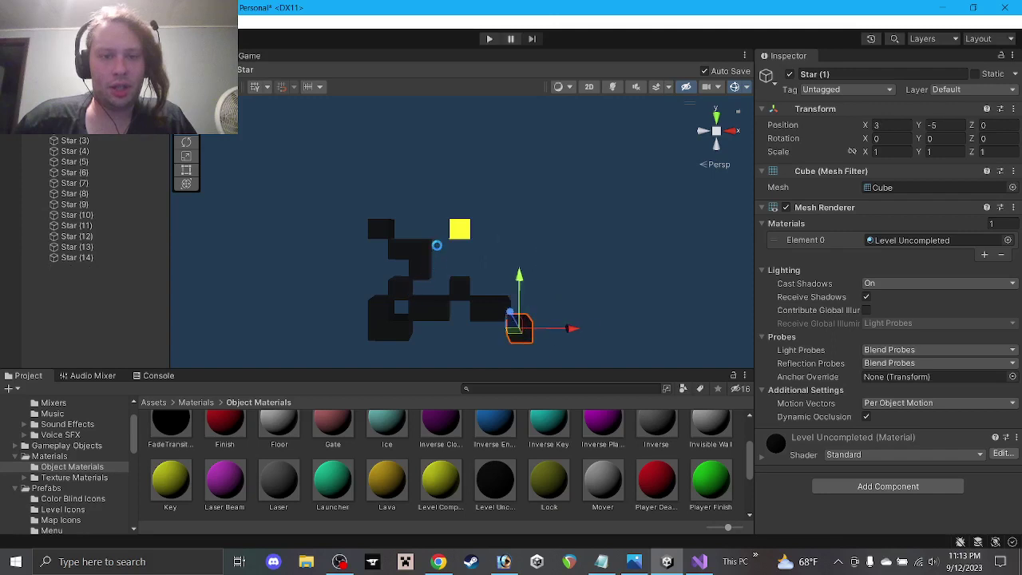
key("ctrl+z")
key("ctrl+z")
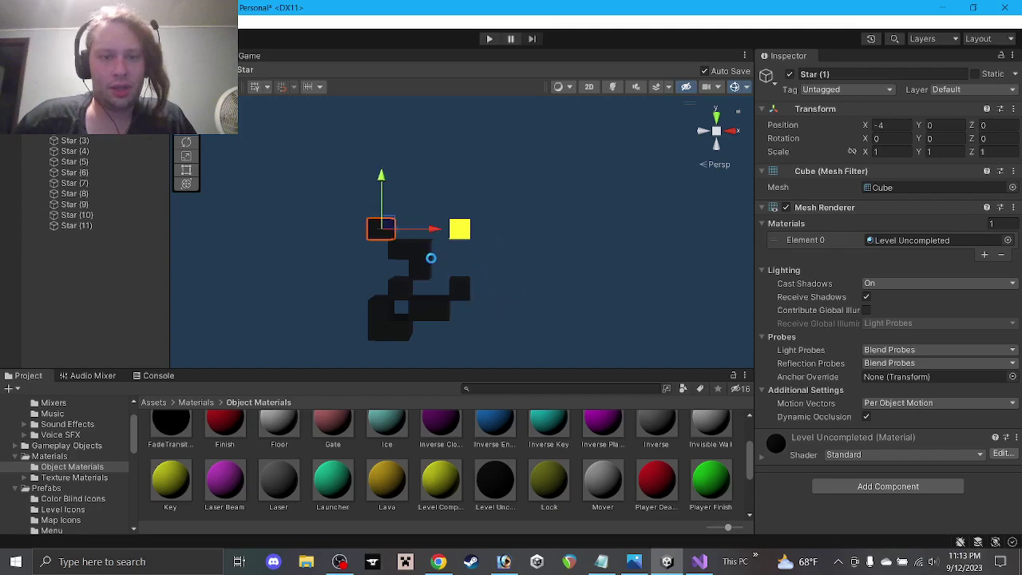
Step: Undo the upper left-side duplicates back to the lower stepped edge, and place the spare black cube at X -3, Y 0
key("ctrl+z")
key("ctrl+z")
key("ctrl+z")
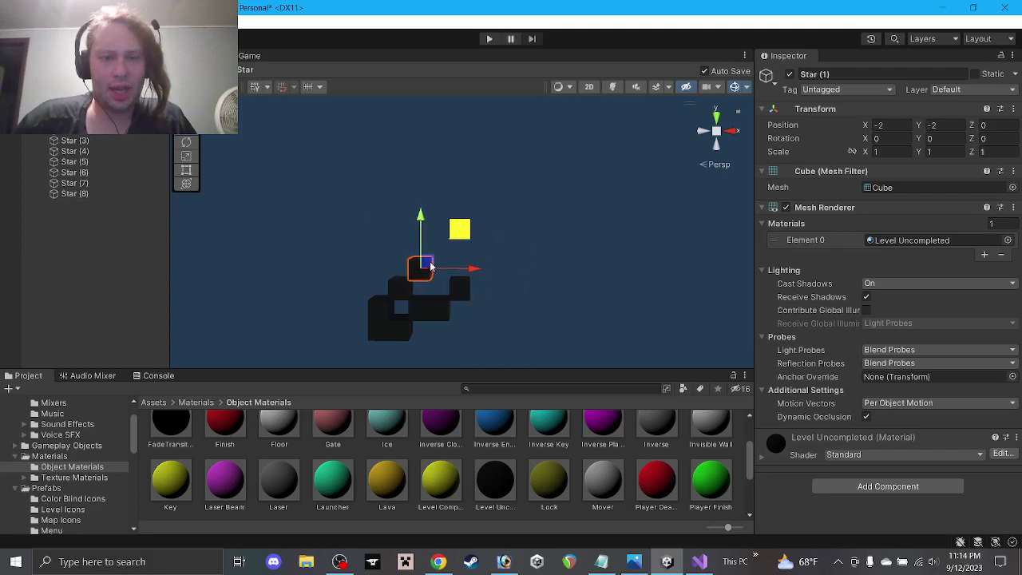
key("ctrl+z")
key("ctrl+z")
key("ctrl+z")
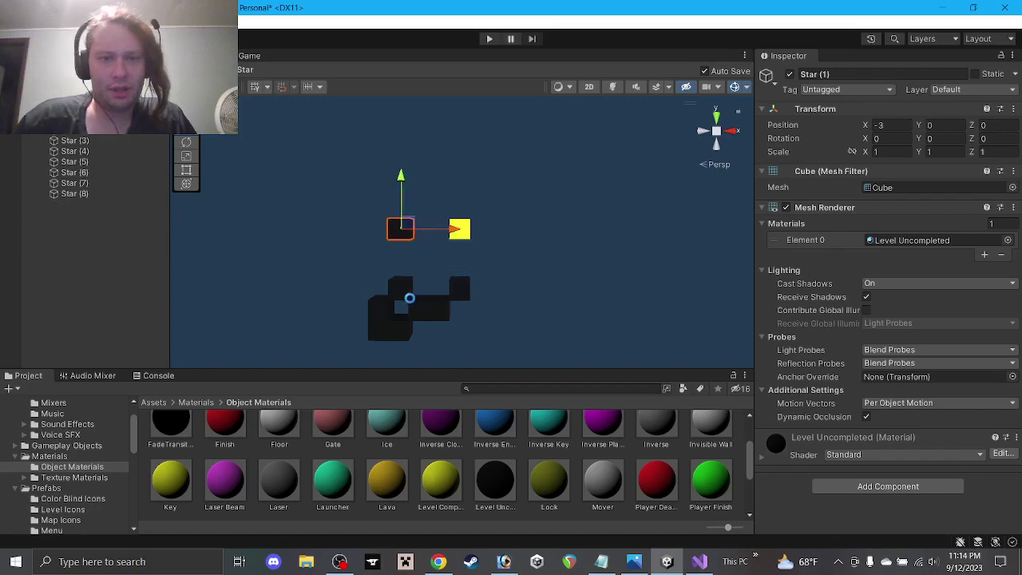
Step: Reshape the star's left edge by repositioning cubes one column outward at X -4 and X -5 below the cube at X -3, Y 0
key("ctrl+y")
key("ctrl+y")
key("ctrl+y")
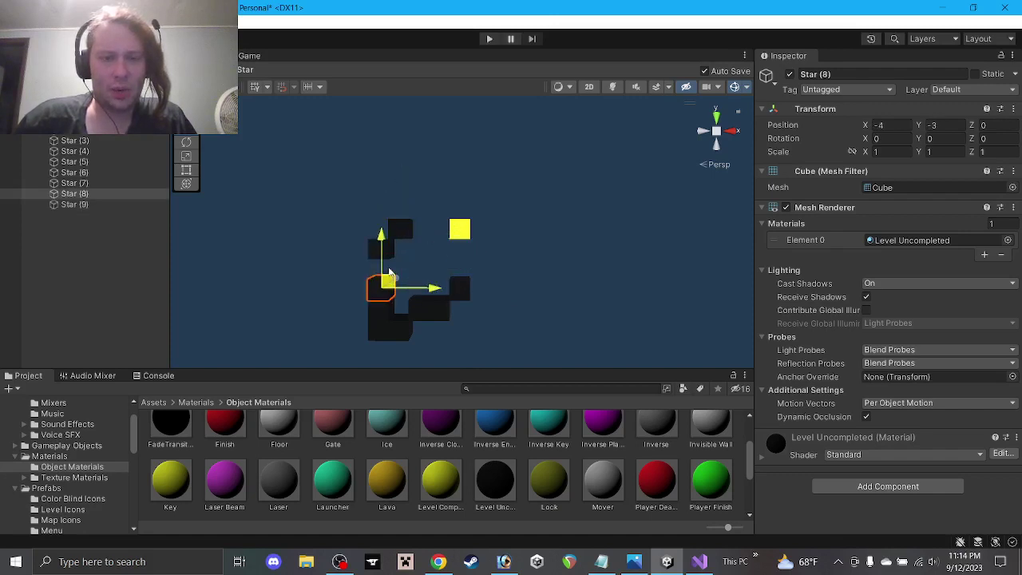
key("ctrl+z")
key("ctrl+z")
key("ctrl+z")
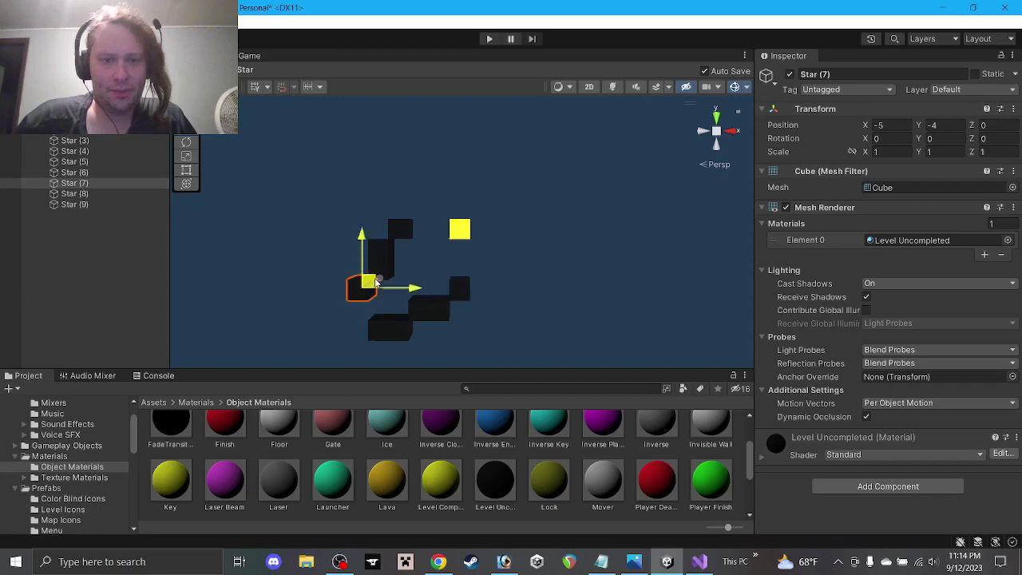
Step: Duplicate black cubes upward along the star's left side, undoing the ones placed too high and ending at X -5, Y 1
left_click_drag(376, 282, 360, 185)
key("ctrl+d")
key("ctrl+d")
key("ctrl+d")
key("ctrl+d")
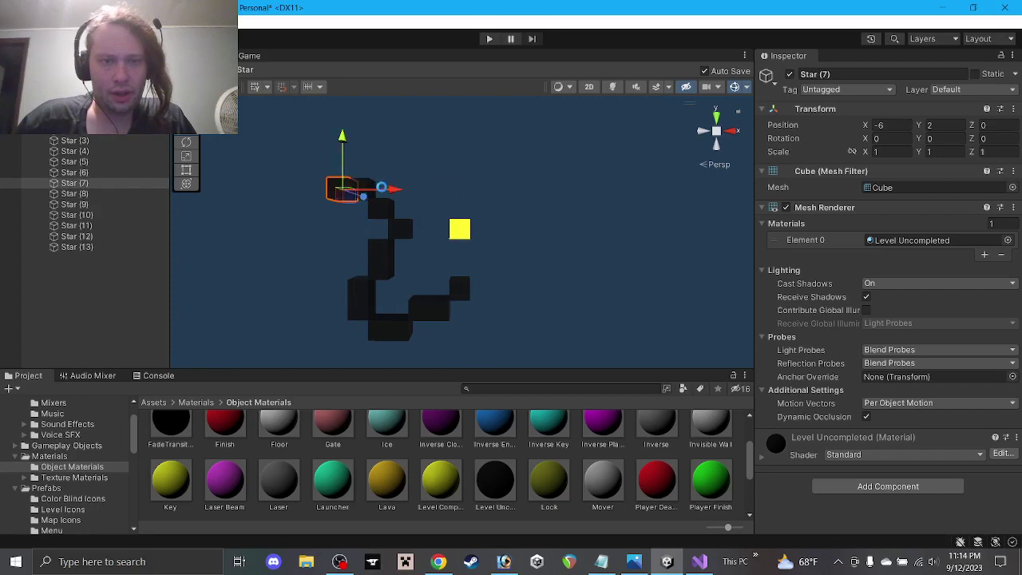
key("ctrl+z")
key("ctrl+z")
left_click_drag(368, 204, 368, 224)
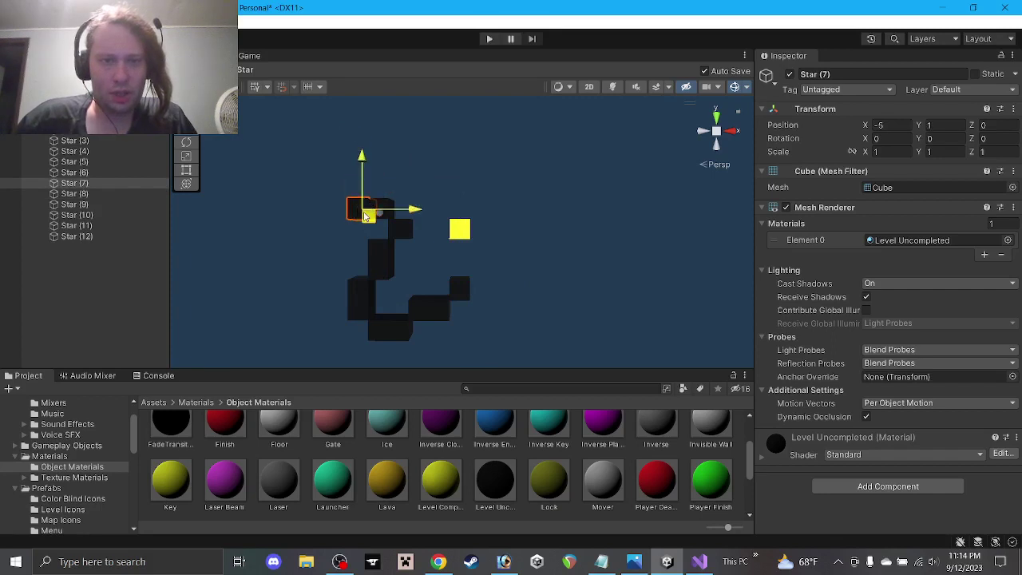
Step: Switch to an isometric view and duplicate cubes to form the star's left arm along Y 3, ending at X -2, Y 4
left_click(715, 131)
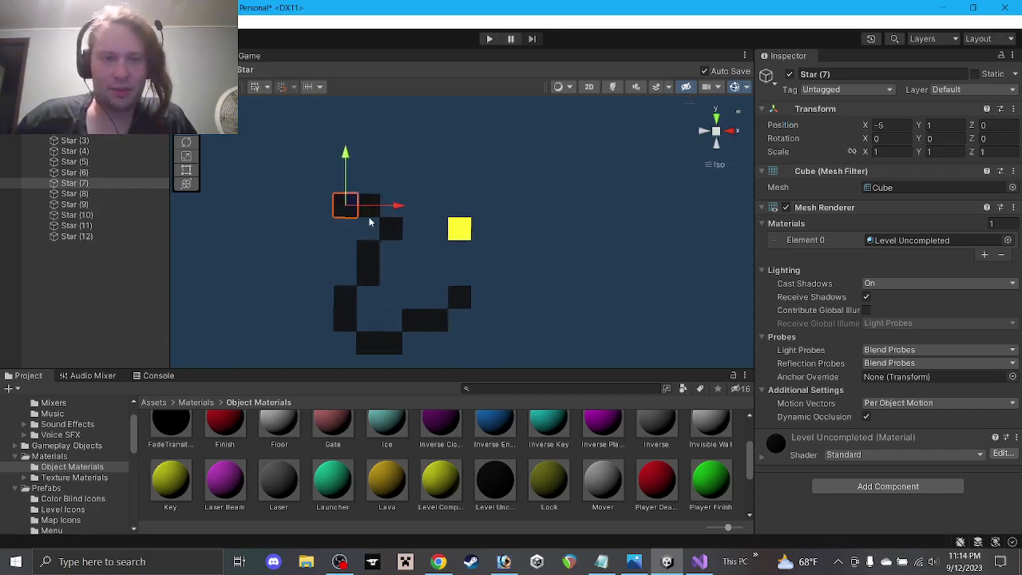
key("ctrl+d")
left_click_drag(357, 204, 436, 142)
key("ctrl+d")
key("ctrl+d")
key("ctrl+d")
key("ctrl+d")
key("ctrl+d")
key("ctrl+d")
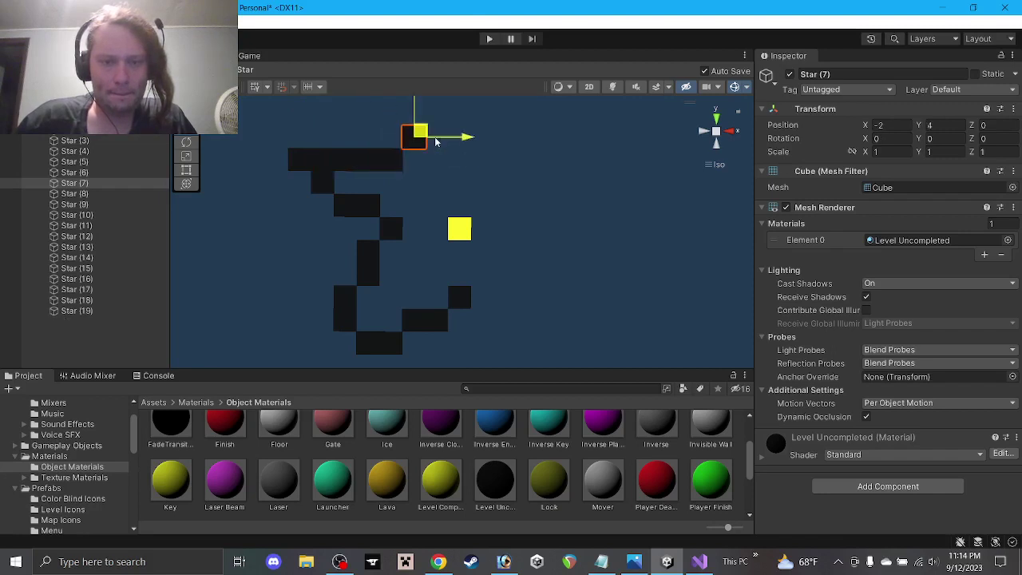
Step: Duplicate cubes up to a top point at X 0, Y 7 and down its right side, ending at X 2, Y 4
scroll(443, 289, "down", 3)
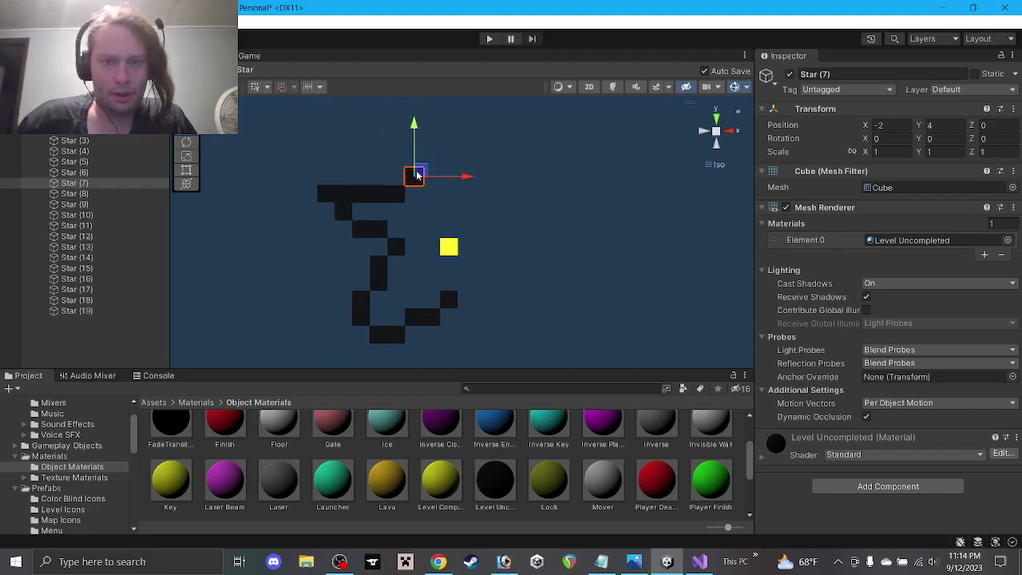
key("ctrl+d")
left_click_drag(416, 175, 484, 175)
key("ctrl+d")
key("ctrl+z")
key("ctrl+z")
key("ctrl+d")
key("ctrl+d")
key("ctrl+d")
key("ctrl+d")
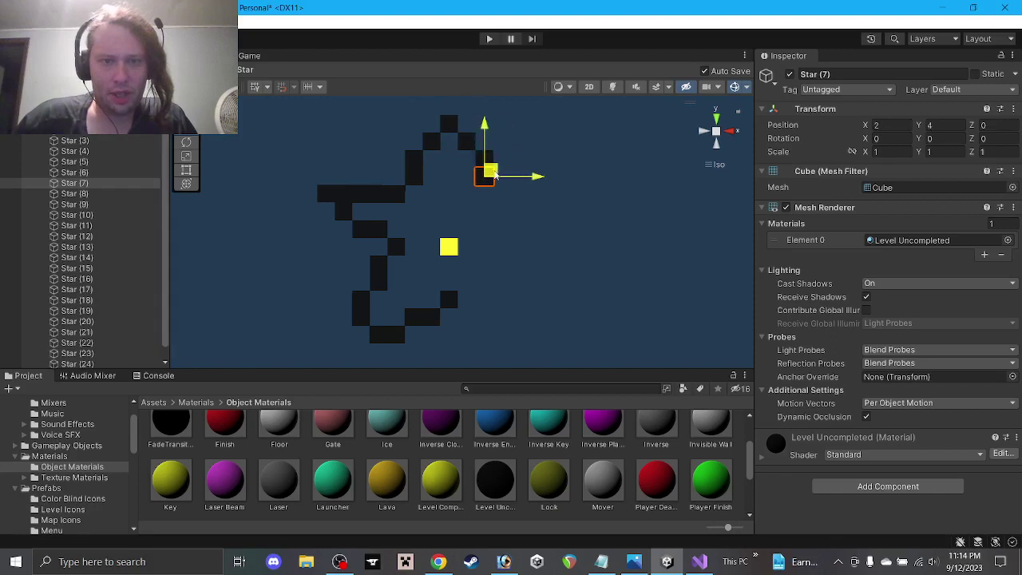
Step: Extend the star's lower-left foot with cubes out to X -6, Y -6, and place a cube at X 1, Y -4
left_click(377, 339)
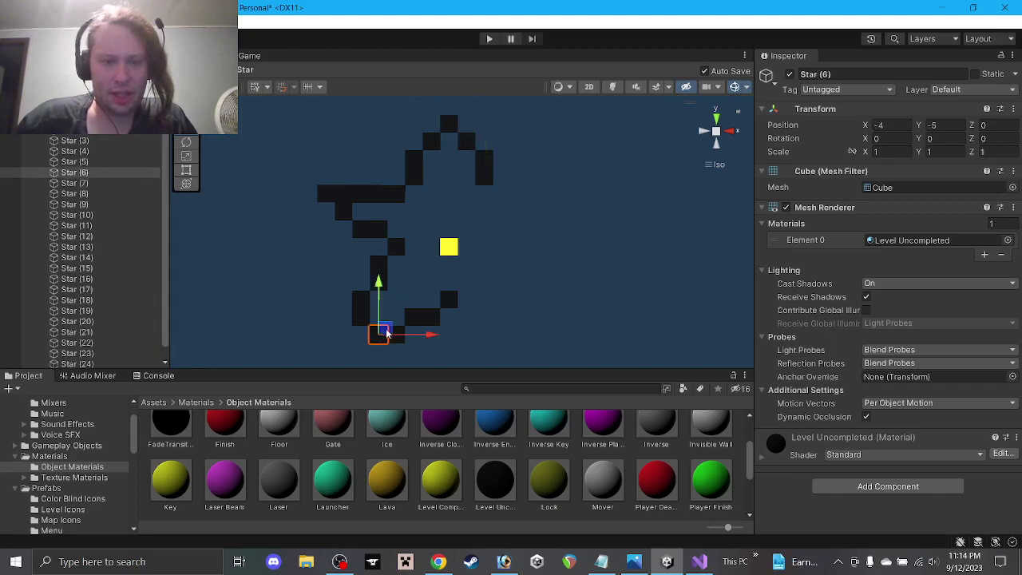
left_click_drag(387, 331, 472, 311)
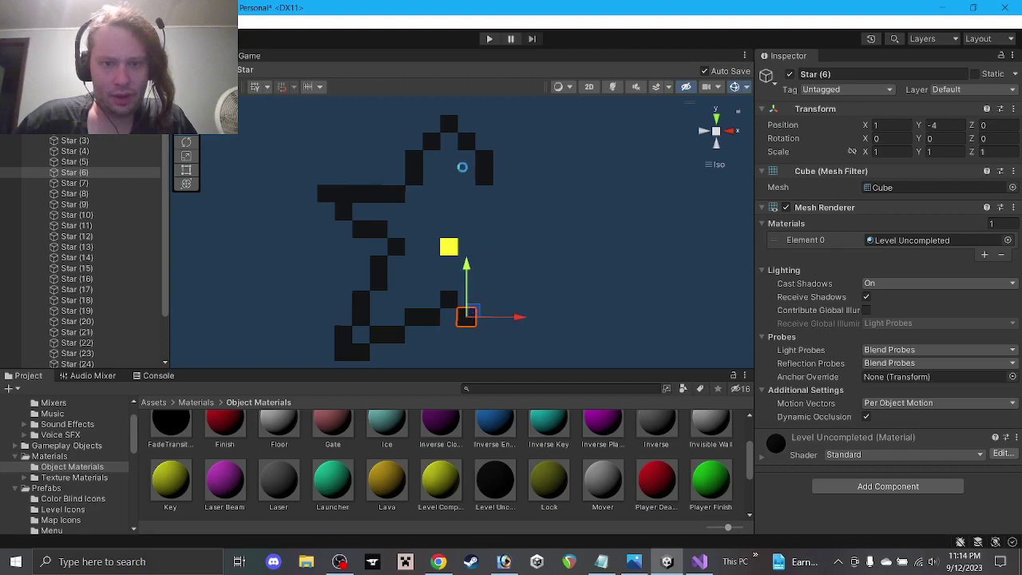
Step: Raise the star's top point by one cube and fill the slope beside it with a cube at X 1, Y 7
left_click(448, 123)
middle_click_drag(448, 122, 455, 153)
mouse_move(455, 153)
left_mouse_down()
mouse_move(456, 133)
mouse_move(439, 155)
mouse_move(474, 156)
left_mouse_up()
scroll(476, 205, "down", 1)
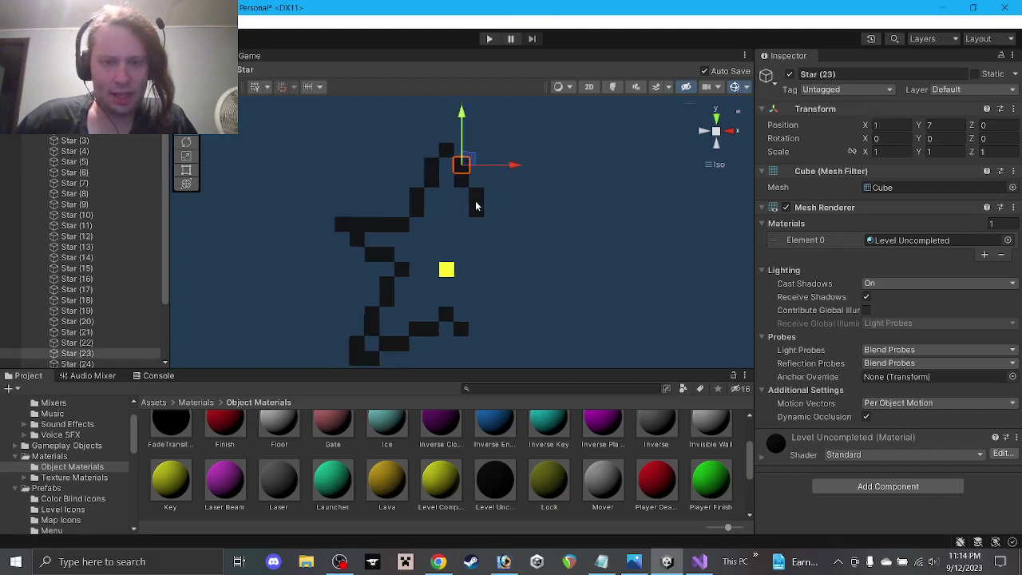
middle_click_drag(476, 206, 471, 169)
Step: Extend the star's left arm to X -8, Y 3 and shift the stepped cubes beneath it, down to X -6, Y 1
left_click(336, 190)
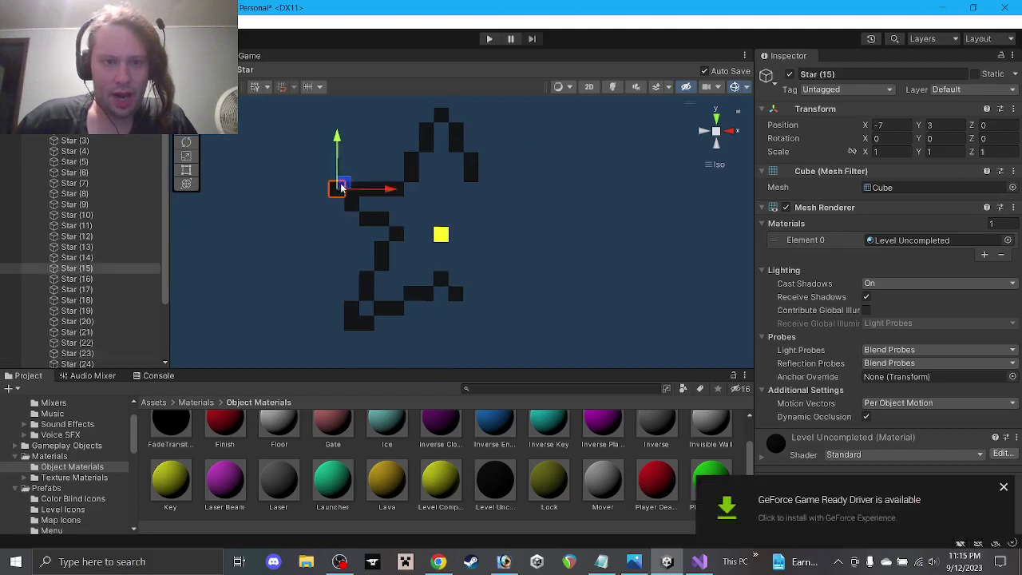
left_click_drag(336, 190, 323, 188)
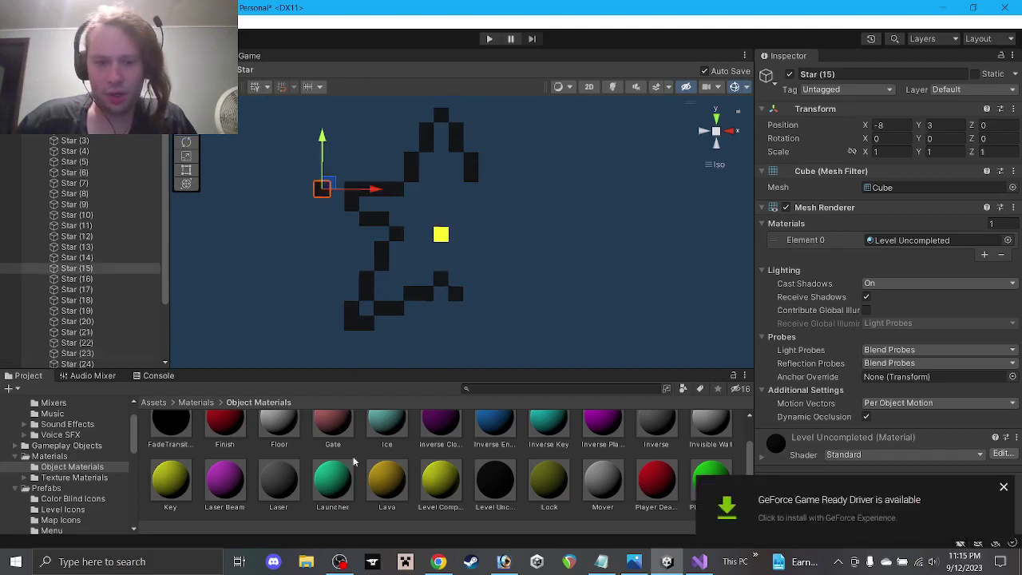
key("alt+Tab")
key("alt+Tab")
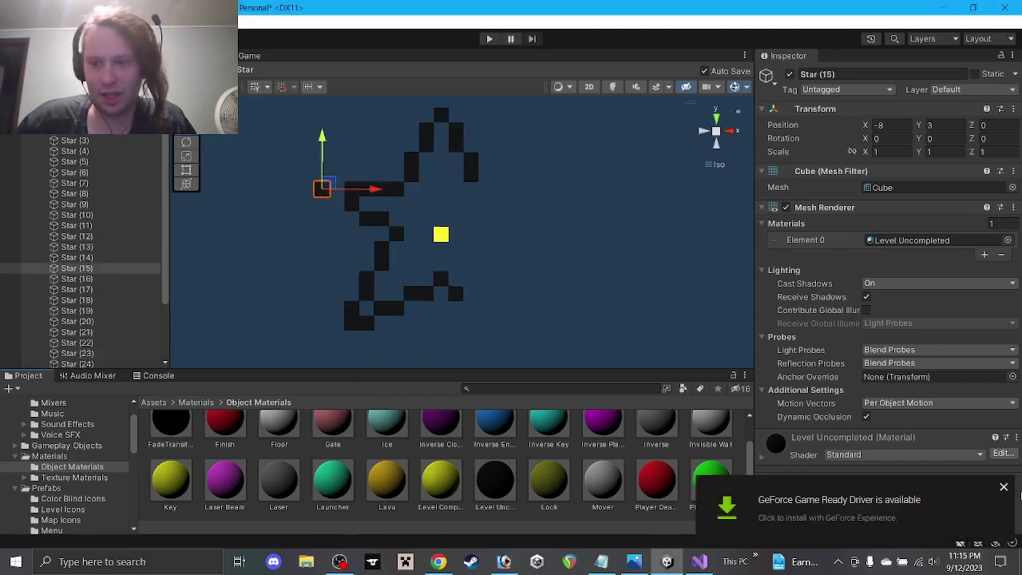
left_click(1004, 484)
left_click(356, 201)
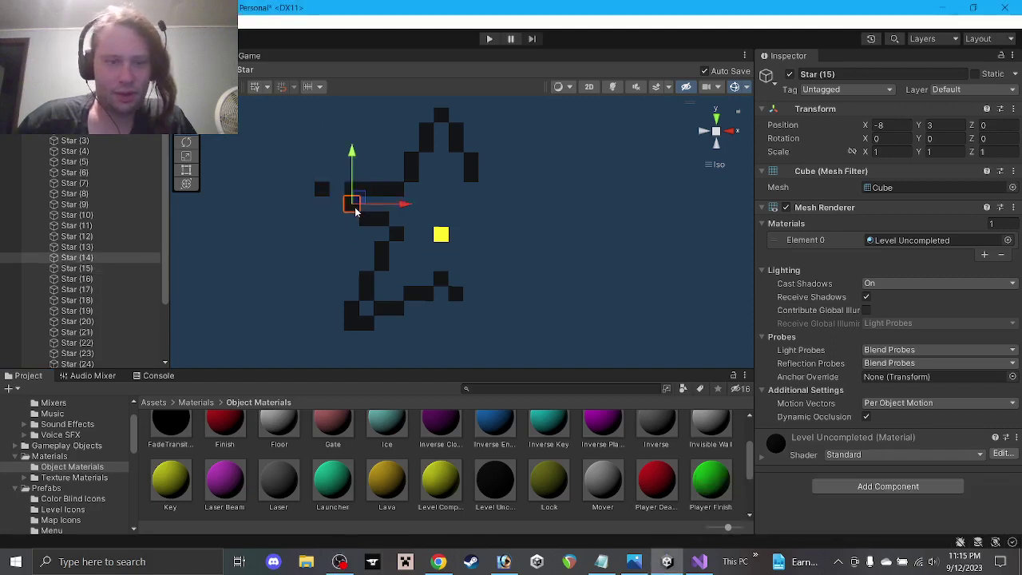
mouse_move(358, 204)
left_mouse_down()
mouse_move(358, 186)
mouse_move(358, 214)
left_mouse_up()
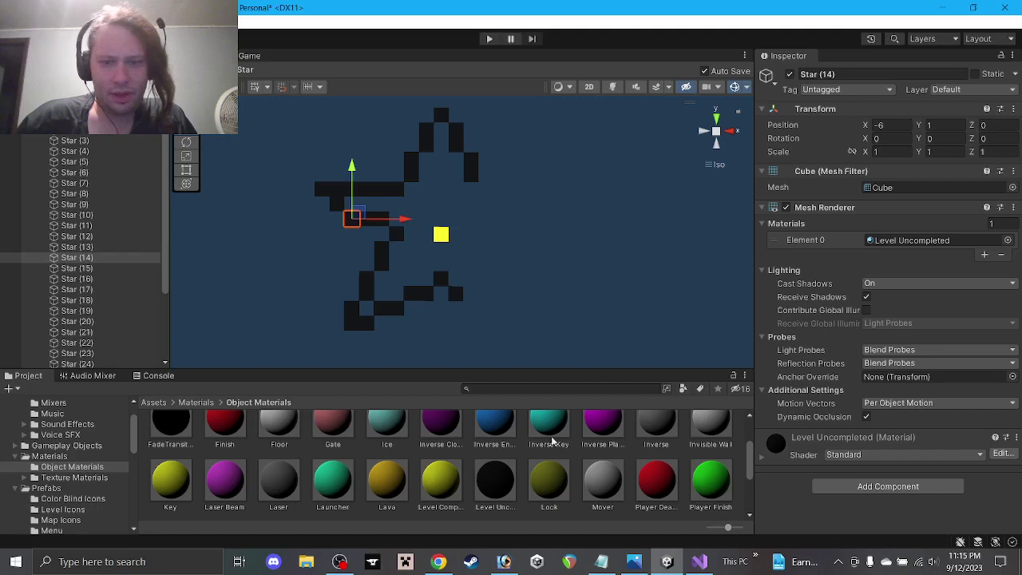
Step: Move a cube of the left inner edge to X -4, Y 0 and the leftover inner cube to X 2, Y -5
scroll(551, 440, "down", 3)
left_click(354, 214)
left_click(385, 229)
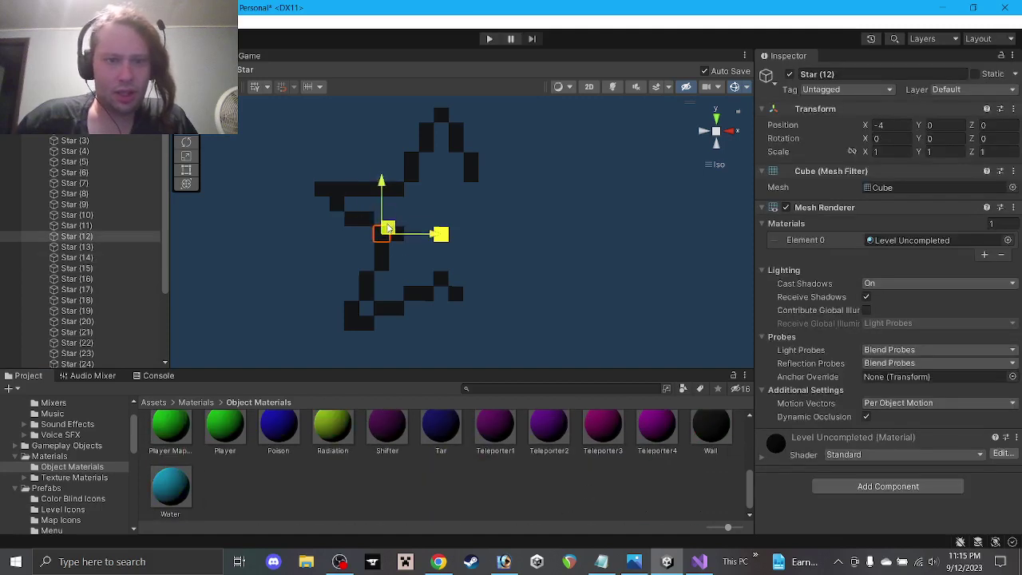
left_click(390, 298)
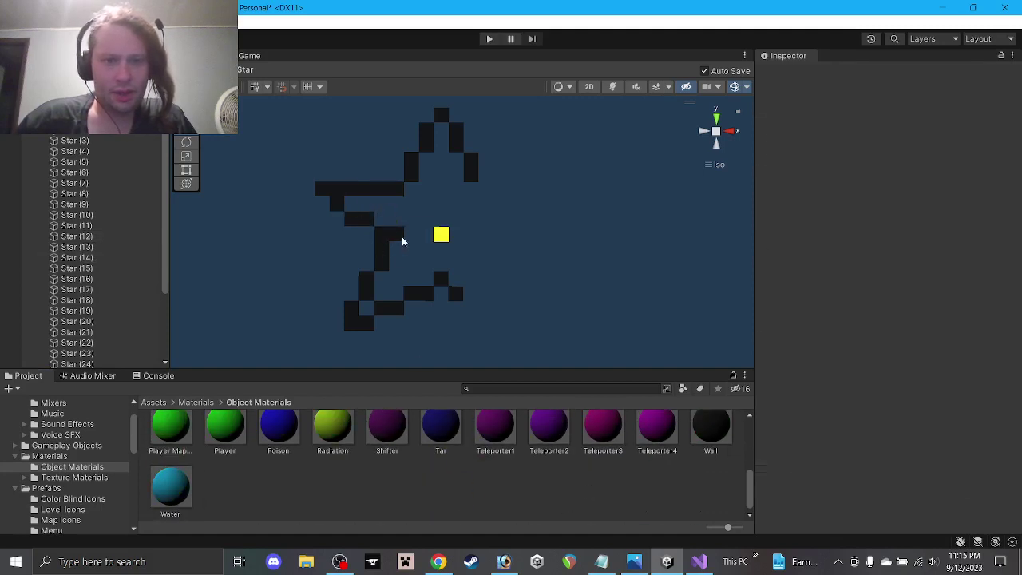
left_click_drag(403, 241, 476, 304)
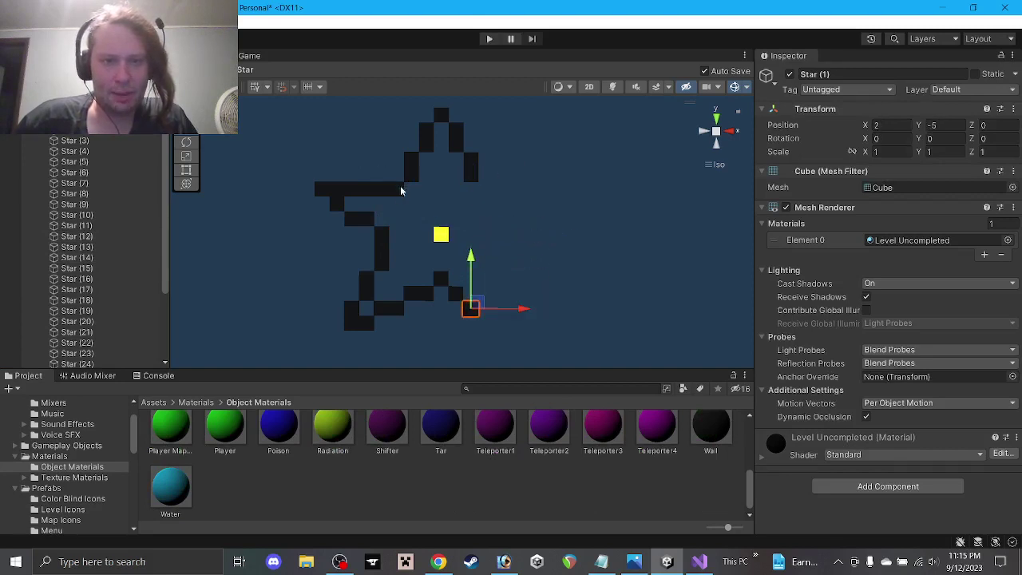
Step: Duplicate the cube at X 2, Y -5 to build the lower-right foot mirroring the left one, ending at X 5, Y -3
left_click(400, 192)
mouse_move(400, 192)
left_mouse_down()
mouse_move(405, 167)
mouse_move(400, 190)
left_mouse_up()
left_click(418, 199)
left_click(399, 176)
left_click(511, 239)
left_click(478, 310)
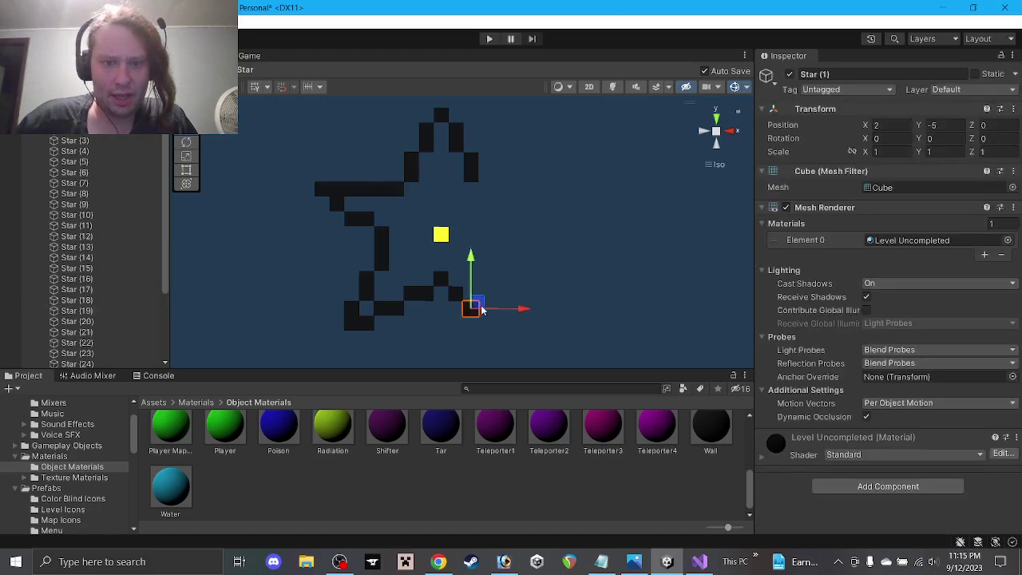
left_click_drag(482, 310, 521, 295)
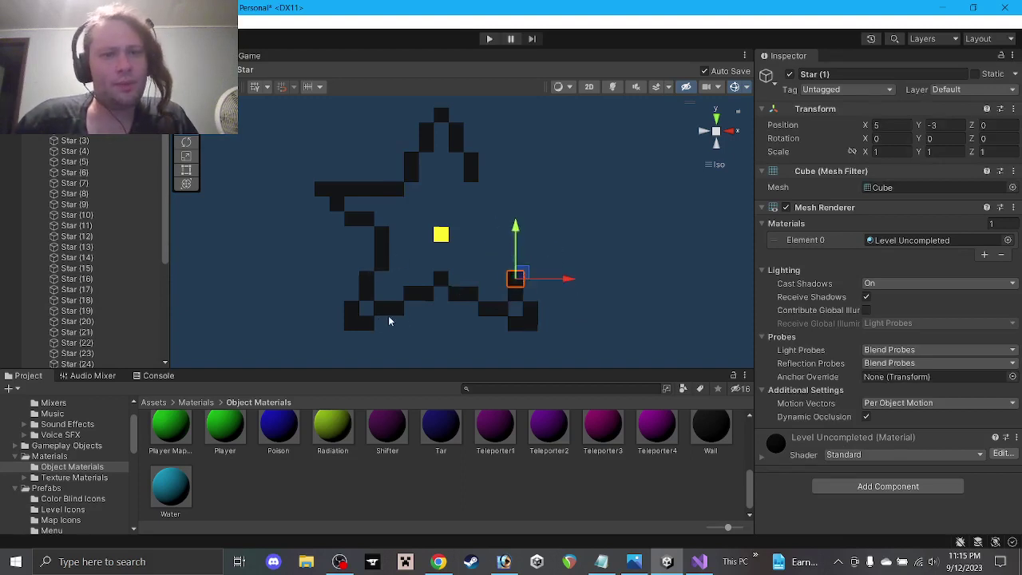
Step: Delete one cube from each of the four horizontal pairs along the star's bottom edge
left_click(399, 313)
left_click(428, 296, "shift")
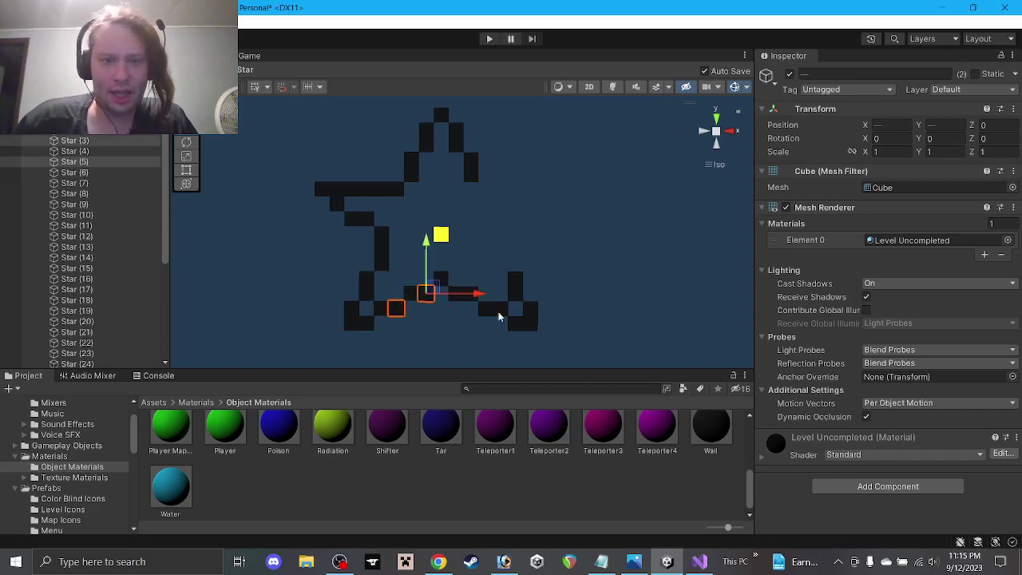
left_click(491, 311, "shift")
left_click(471, 295, "shift")
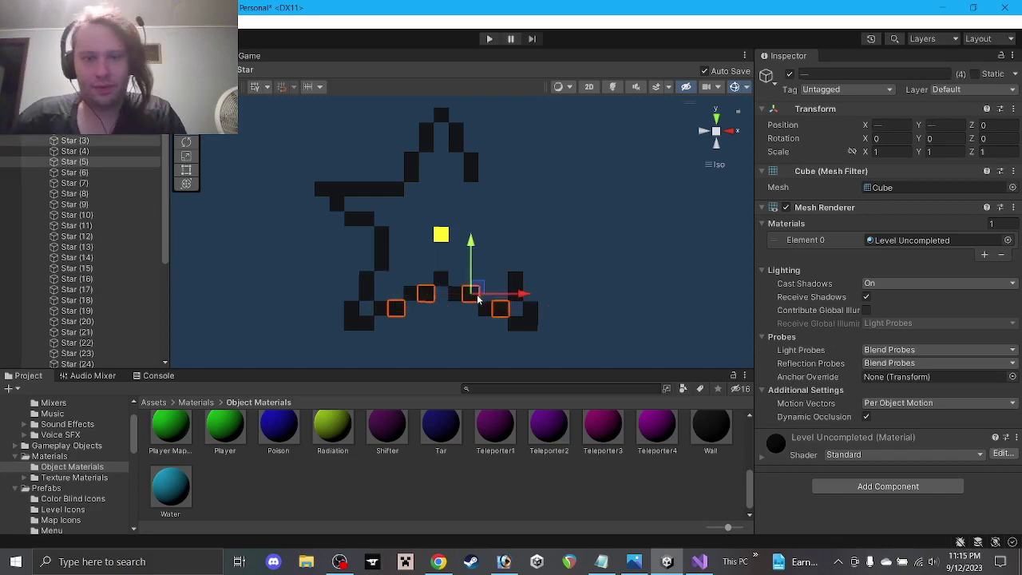
left_click(410, 300)
Step: Select the four remaining single cubes along the bottom edge and set their X scale to 2
left_click(381, 309)
left_click(411, 293, "shift")
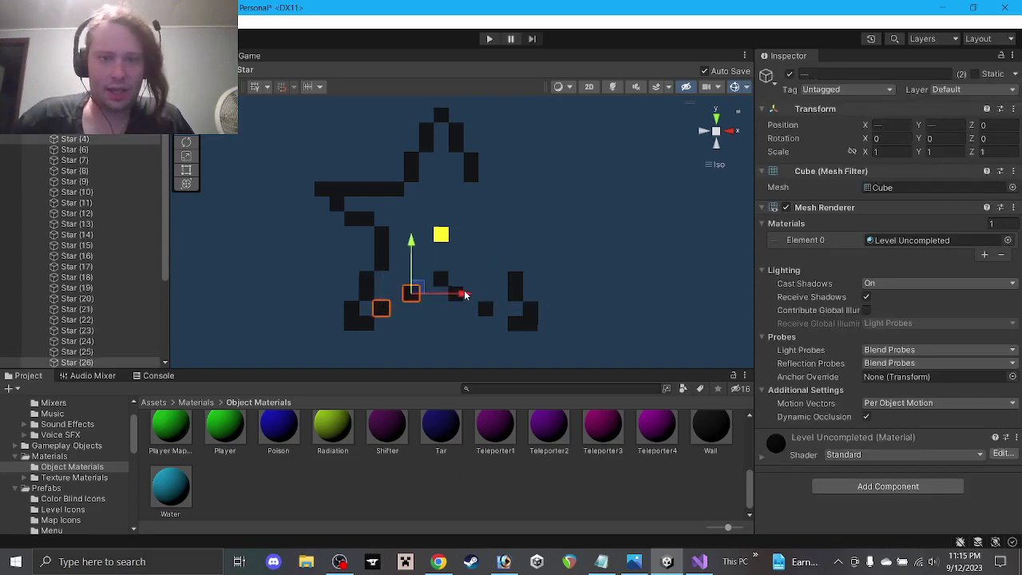
left_click(485, 313, "shift")
left_click(455, 293, "shift")
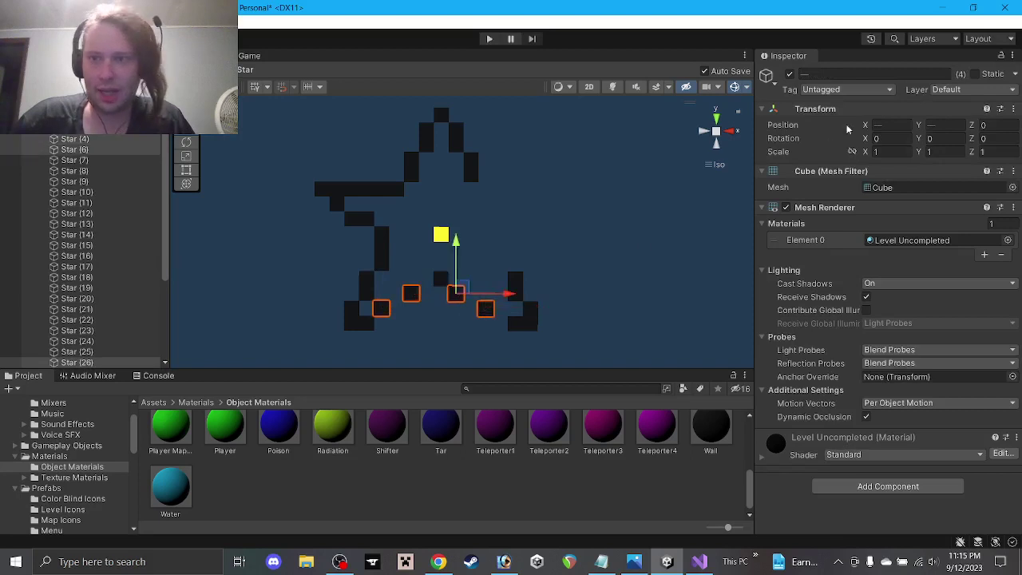
left_click(934, 152)
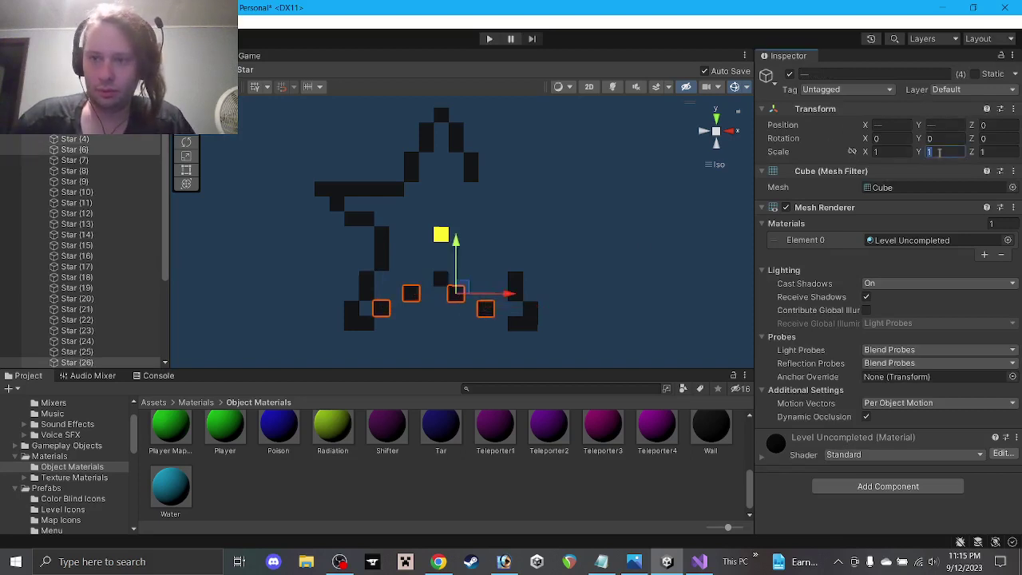
type("2")
key("Escape")
left_click(890, 151)
type("2")
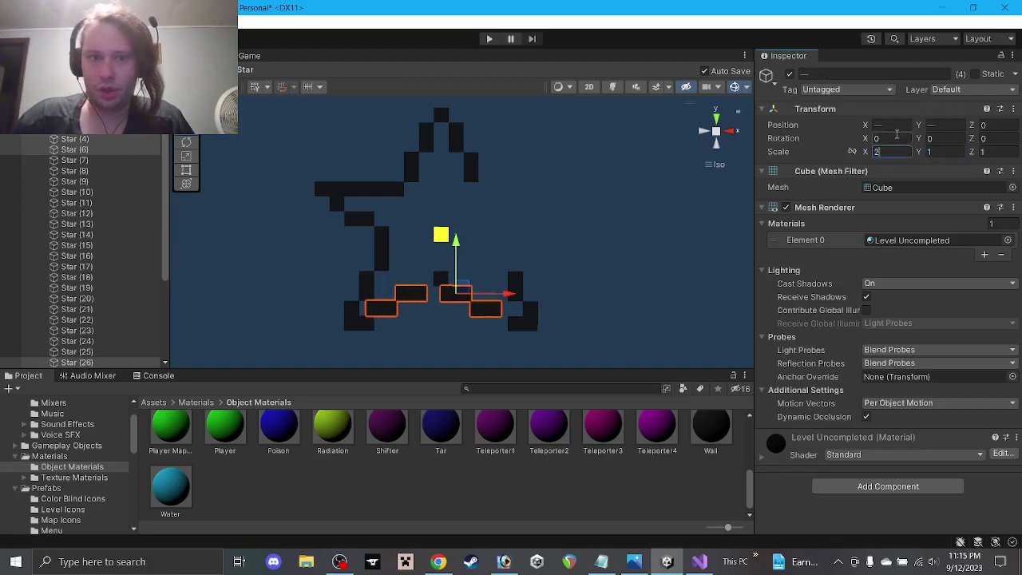
Step: Adjust the move snapping increment and shift the widened bottom cubes sideways to close the gaps in the outline
left_click(319, 86)
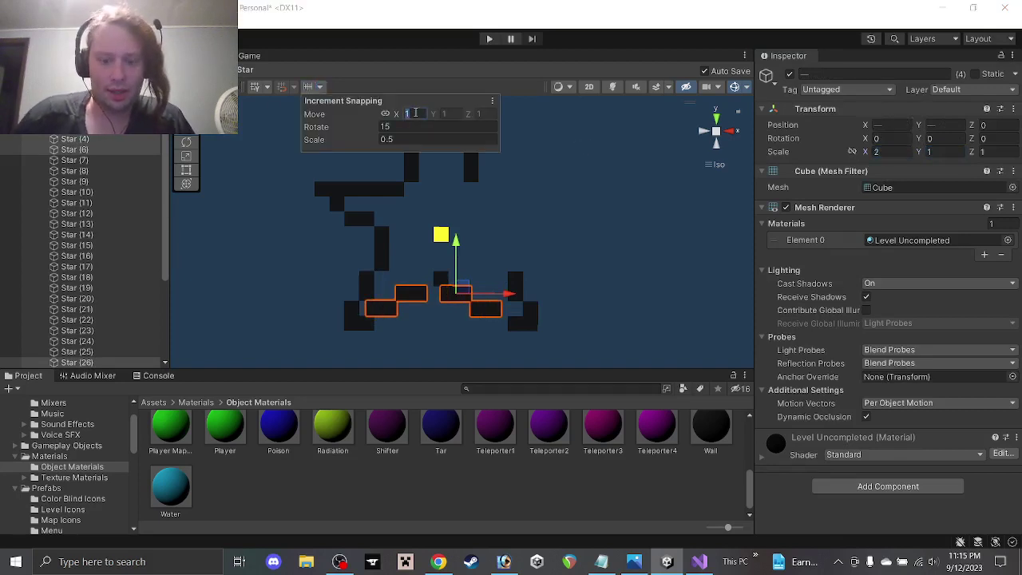
left_click_drag(509, 293, 533, 231)
left_click(450, 270)
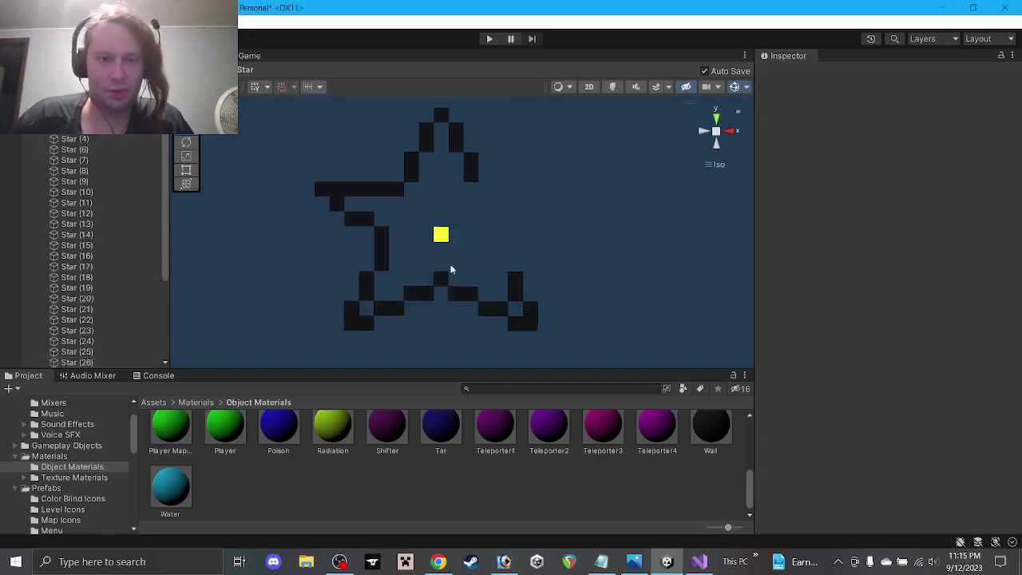
Step: Delete the lower cube from each of the eight stacked vertical pairs around the star's tip and both feet
left_click(361, 292)
left_click(516, 293, "shift")
left_click(529, 322, "shift")
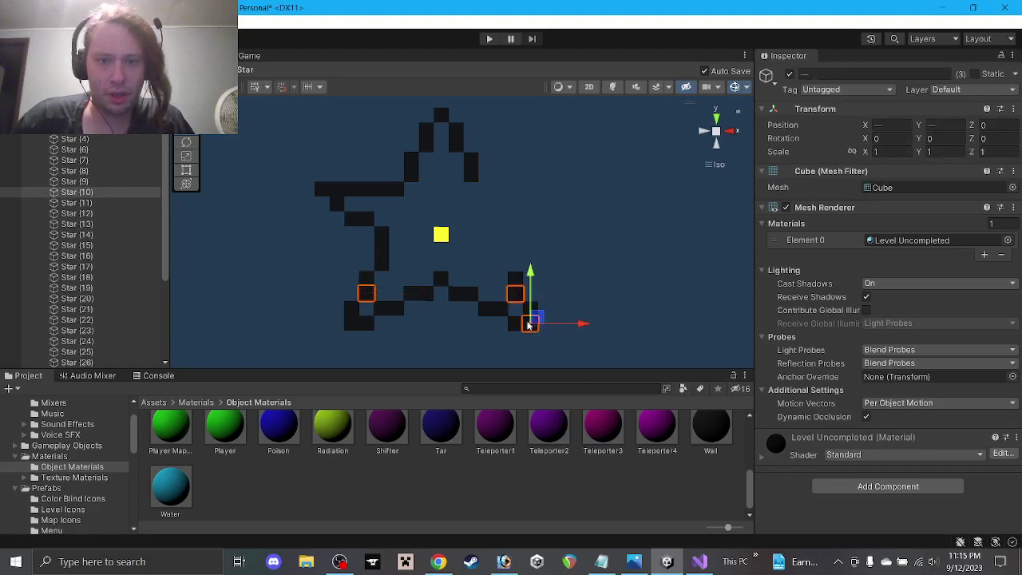
left_click(354, 324, "shift")
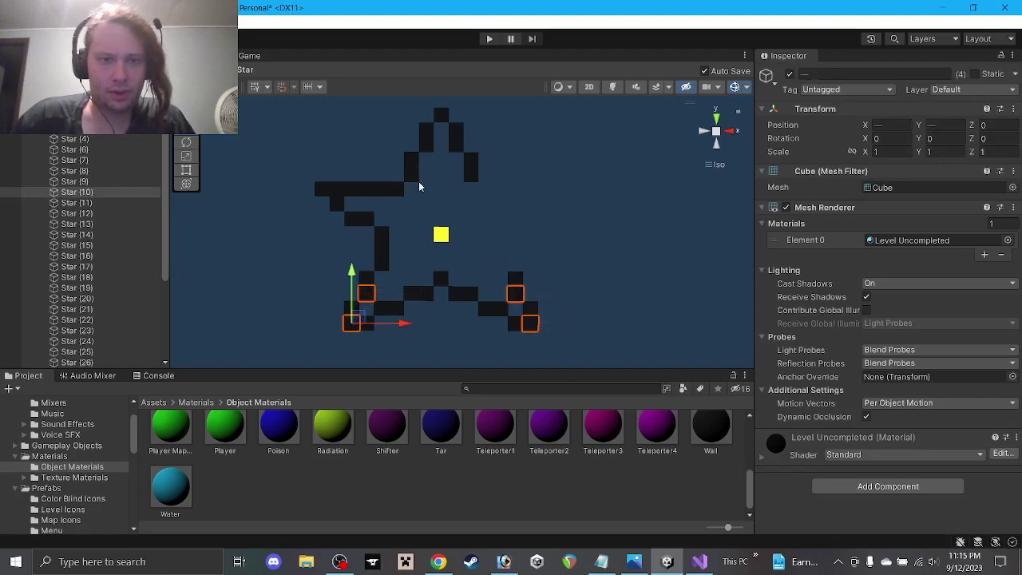
left_click(412, 173, "shift")
left_click(431, 148, "shift")
left_click(470, 173, "shift")
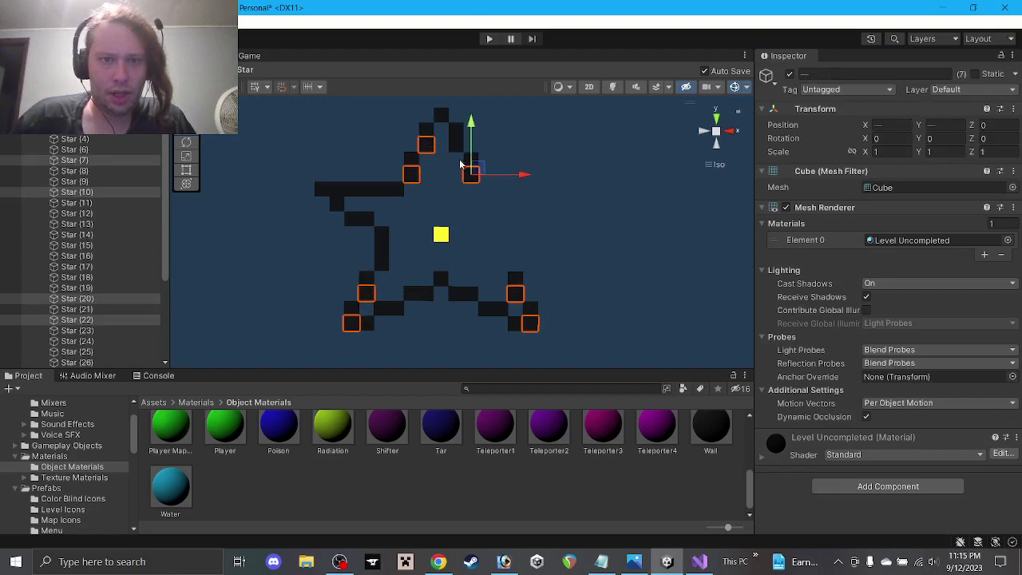
left_click(456, 145, "shift")
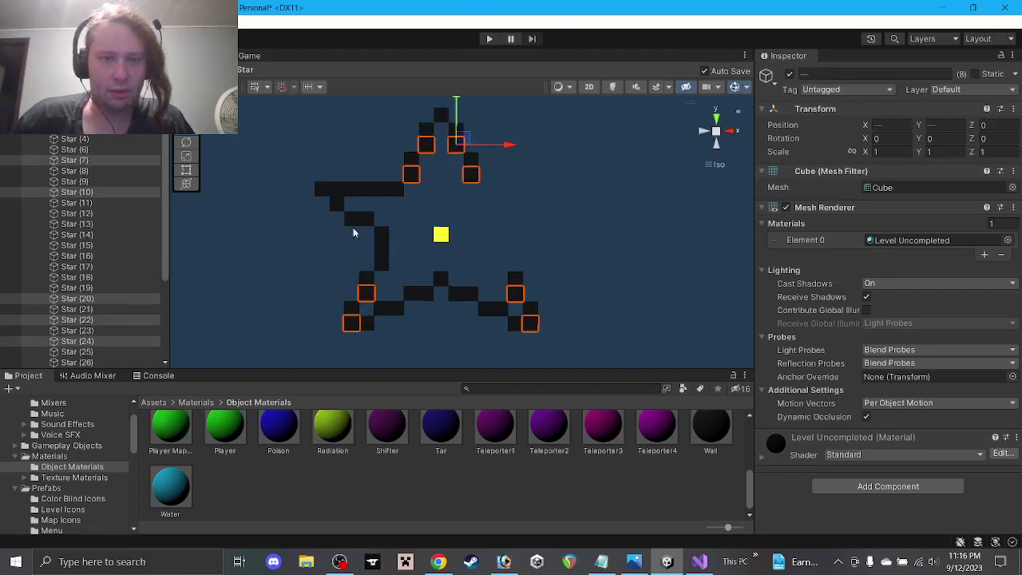
key("Delete")
Step: Set the Y scale of the eight remaining cubes from those pairs to 2 and shift them down to close the outline
left_click(425, 130)
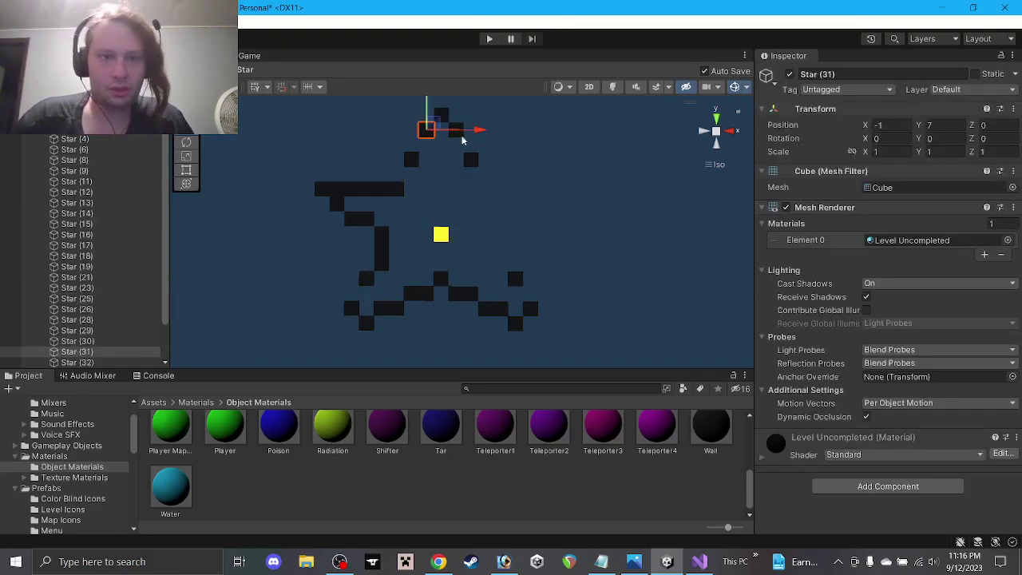
left_click(410, 161, "shift")
left_click(456, 131, "shift")
left_click(471, 161, "shift")
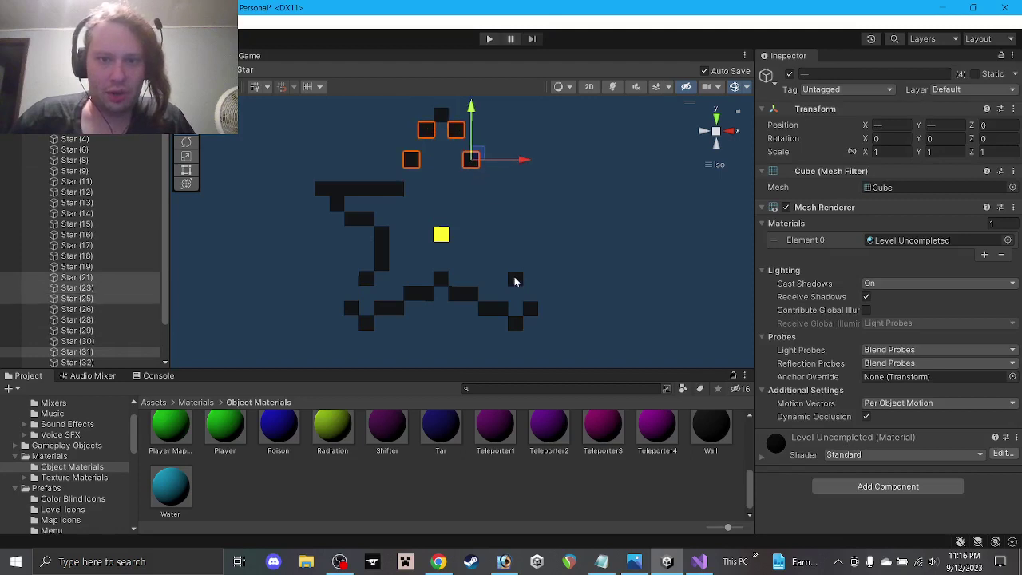
left_click(515, 279, "shift")
left_click(530, 309, "shift")
left_click(352, 308, "shift")
left_click(366, 279, "shift")
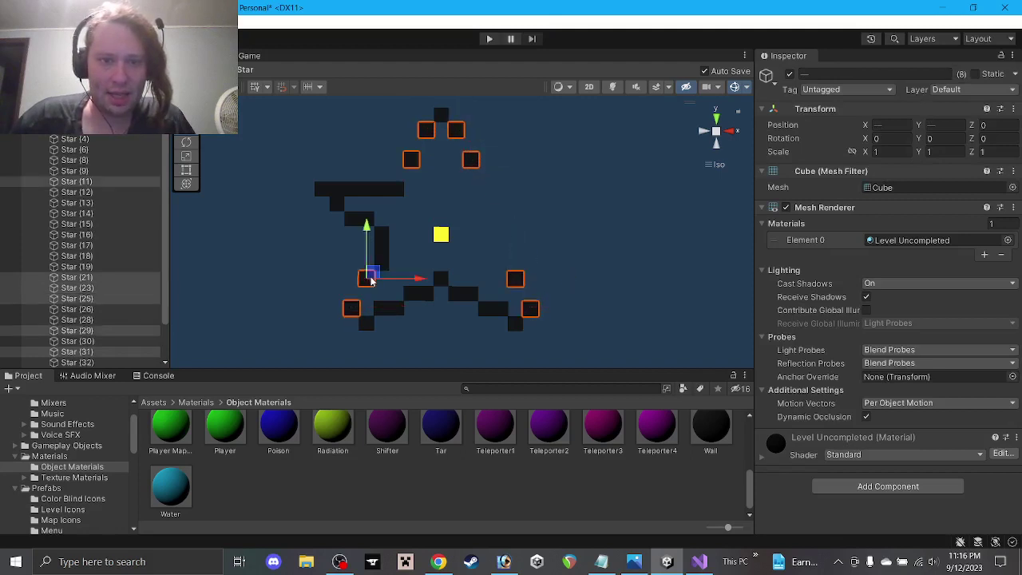
left_click(946, 152)
type("2")
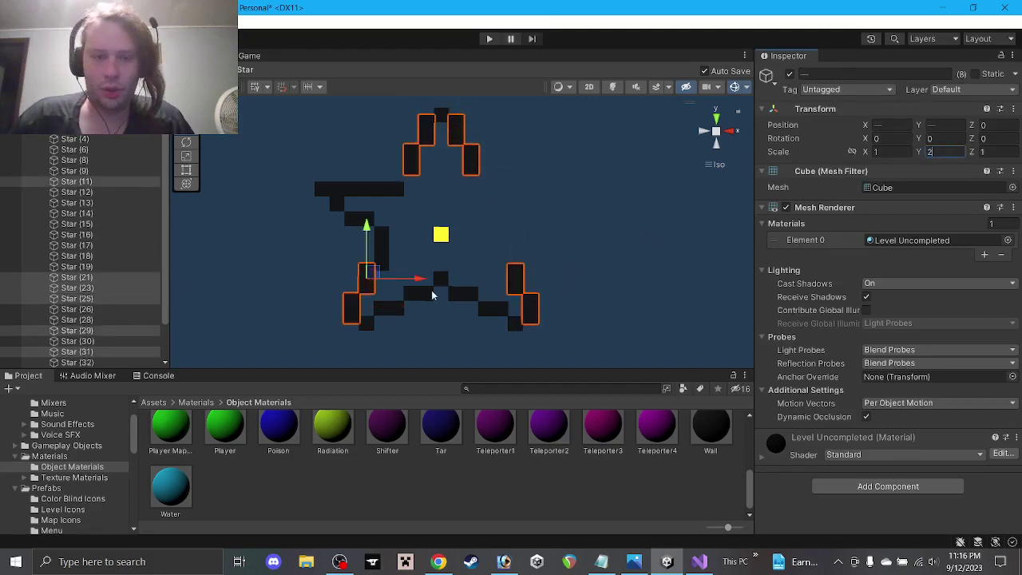
left_click_drag(366, 236, 366, 243)
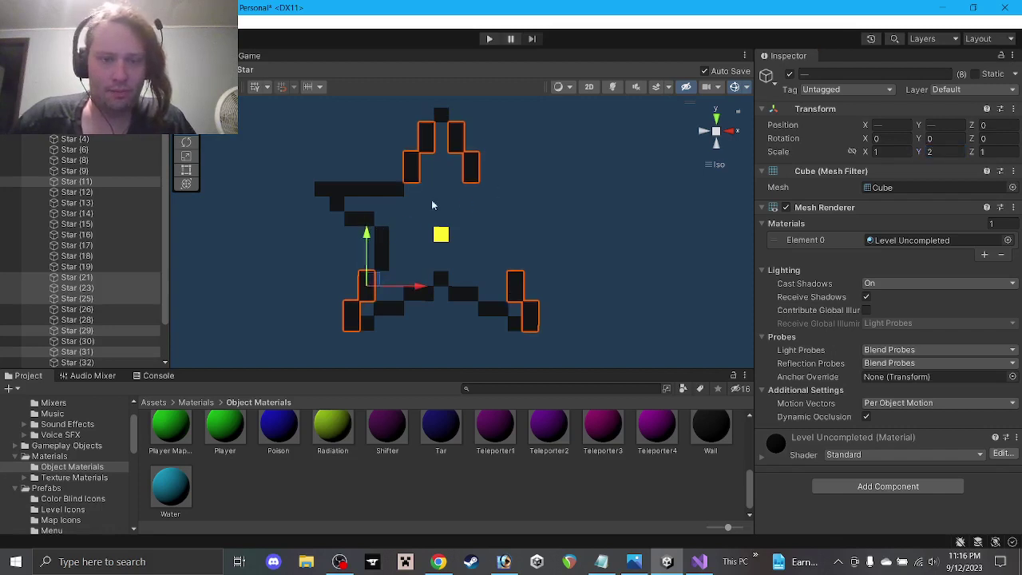
Step: Reduce the star's three-cube left vertical edge to its middle cube and set that cube's Y scale to 3
left_click(373, 219)
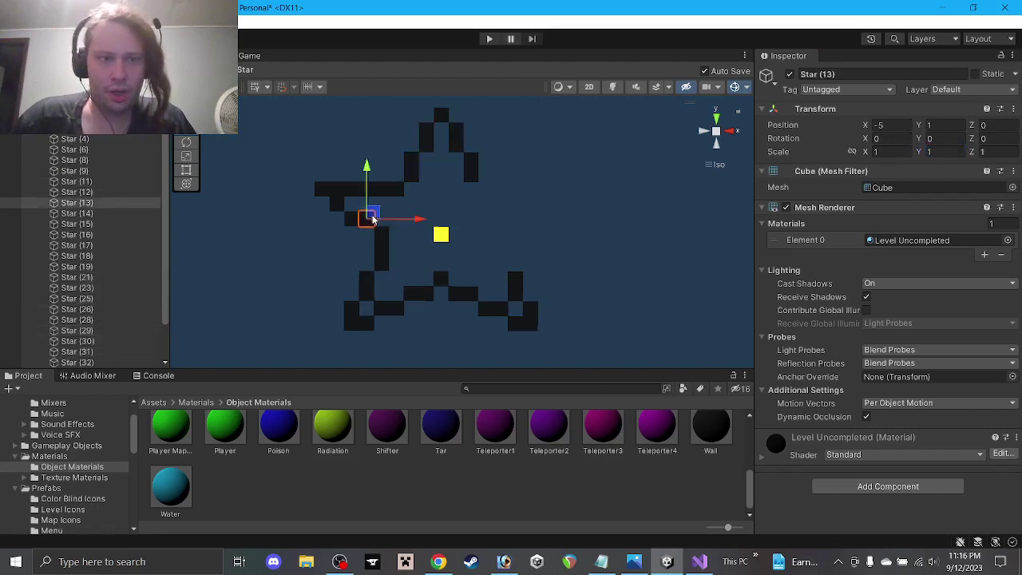
left_click(318, 86)
left_click(402, 252)
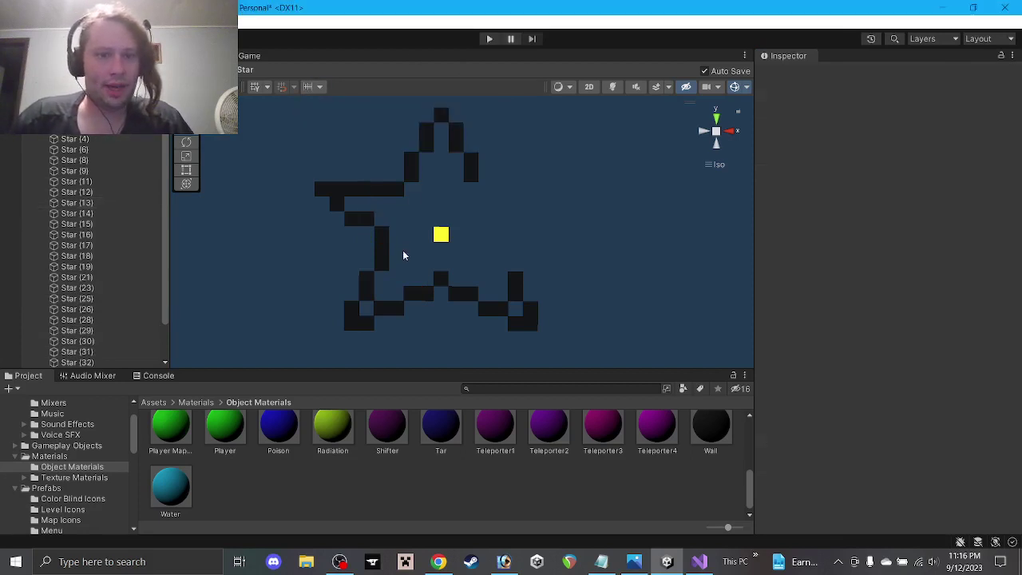
left_click(381, 236)
left_click(384, 268, "shift")
key("Delete")
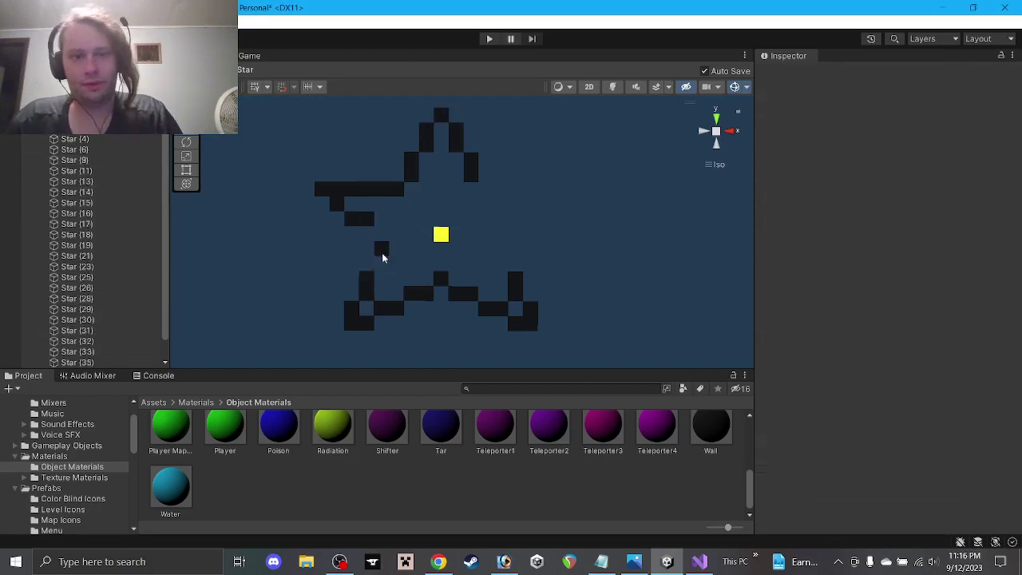
left_click(381, 249)
left_click(933, 151)
type("3")
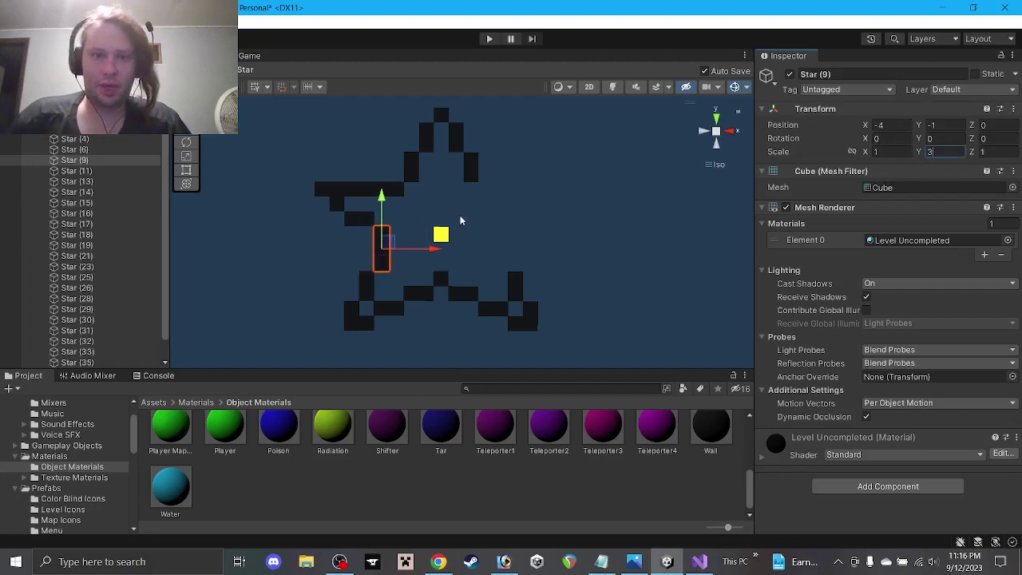
key("Return")
Step: Replace the two cubes under the left arm with a duplicate of the two-wide bottom cube at X -5.5, Y 1
left_click(366, 219)
left_click(351, 222, "shift")
key("Delete")
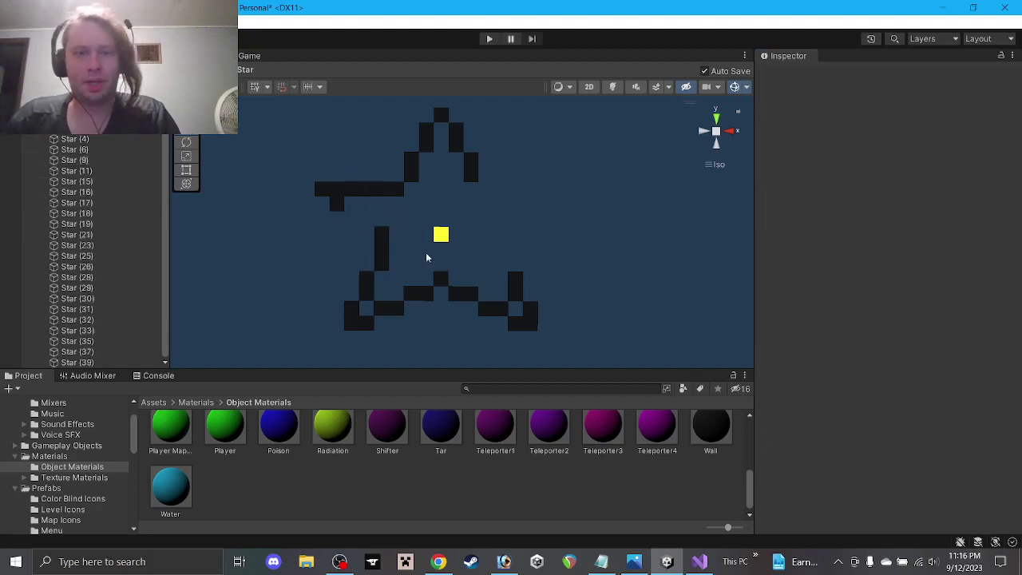
left_click(466, 294)
left_click_drag(473, 288, 355, 209)
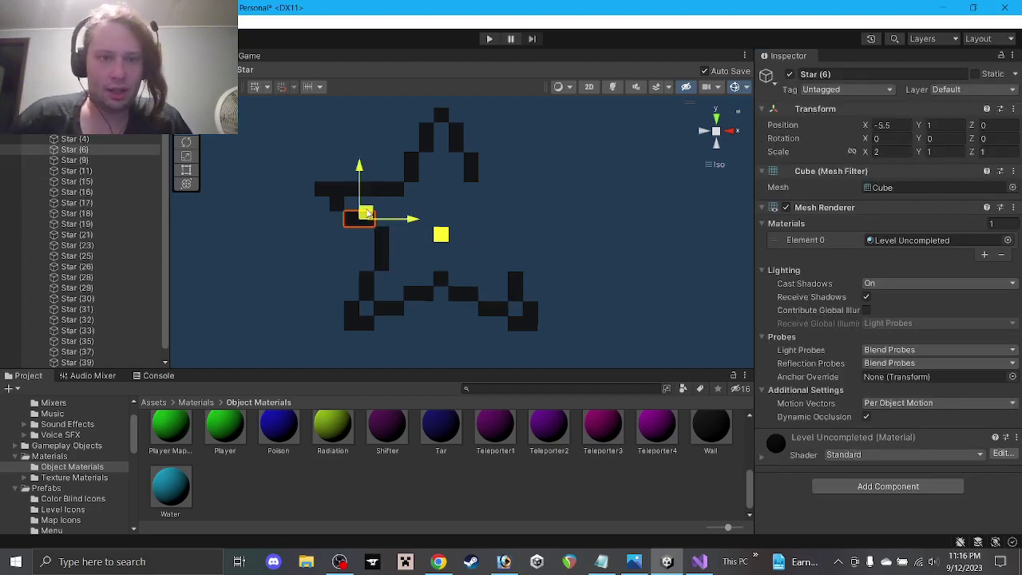
Step: Replace the left arm's row of cubes with a duplicated two-wide cube at X -5.5, Y 3, with X scale 6
left_click(341, 194)
left_click_drag(301, 161, 406, 207)
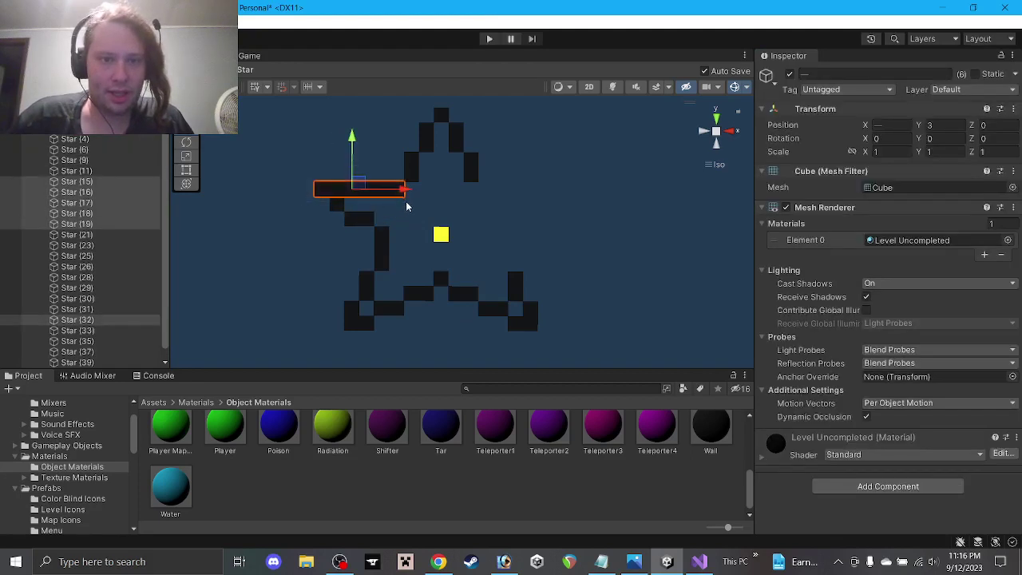
key("Delete")
left_click(418, 292)
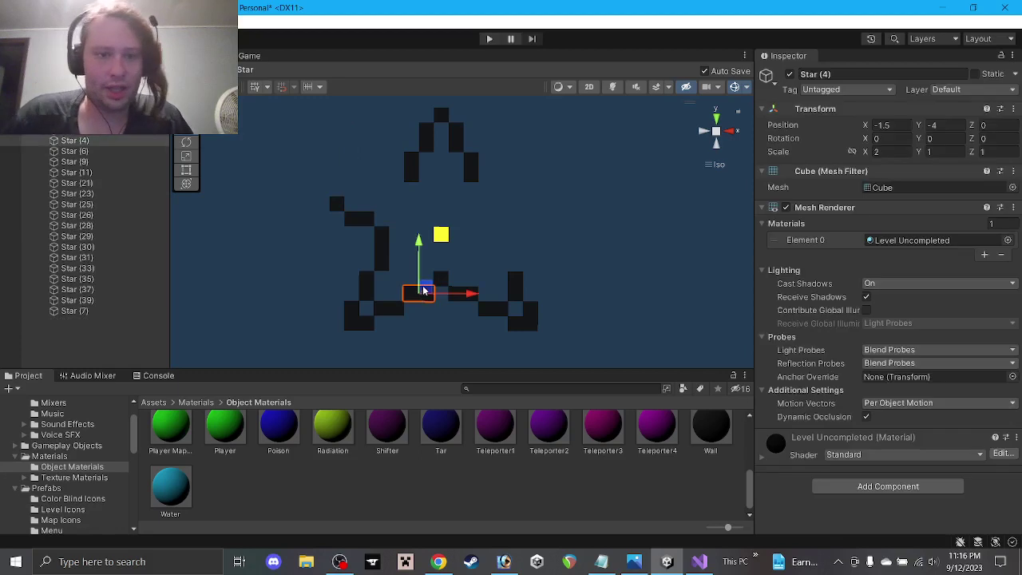
left_click_drag(421, 289, 358, 184)
left_click(878, 152)
type("6")
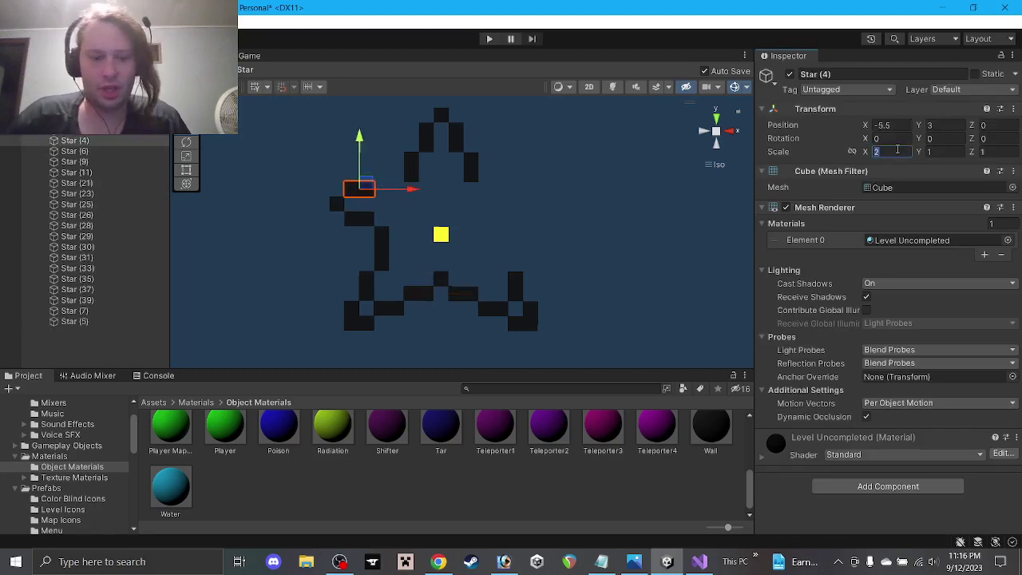
left_click(613, 225)
Step: Mirror the left arm by duplicating its long bar to X 5.5, Y 3 and the single cube beneath it to X 7, Y 2
left_click(381, 192)
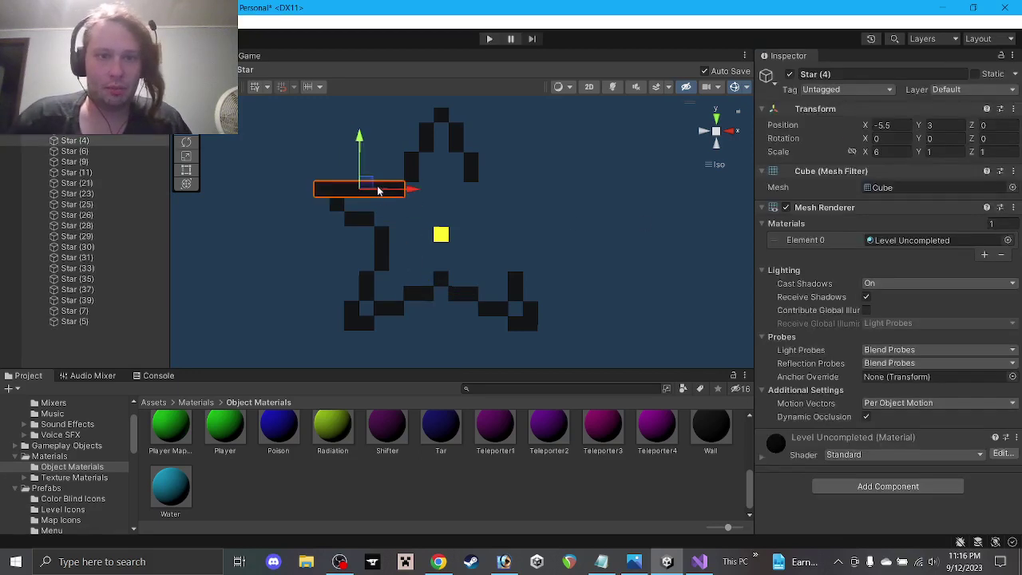
key("ctrl+d")
left_click_drag(381, 191, 450, 184)
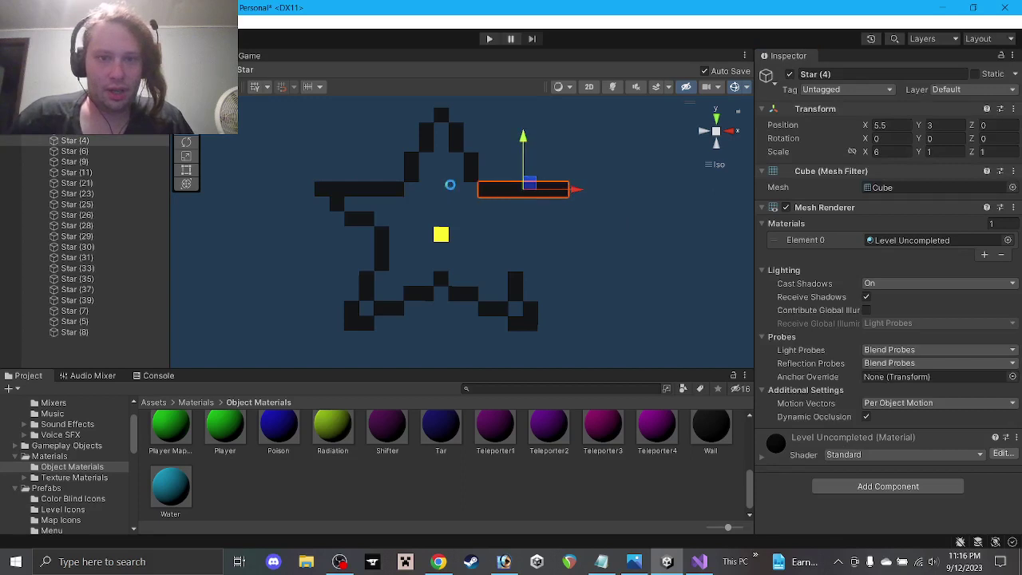
left_click(337, 203)
key("ctrl+d")
left_click_drag(342, 203, 563, 205)
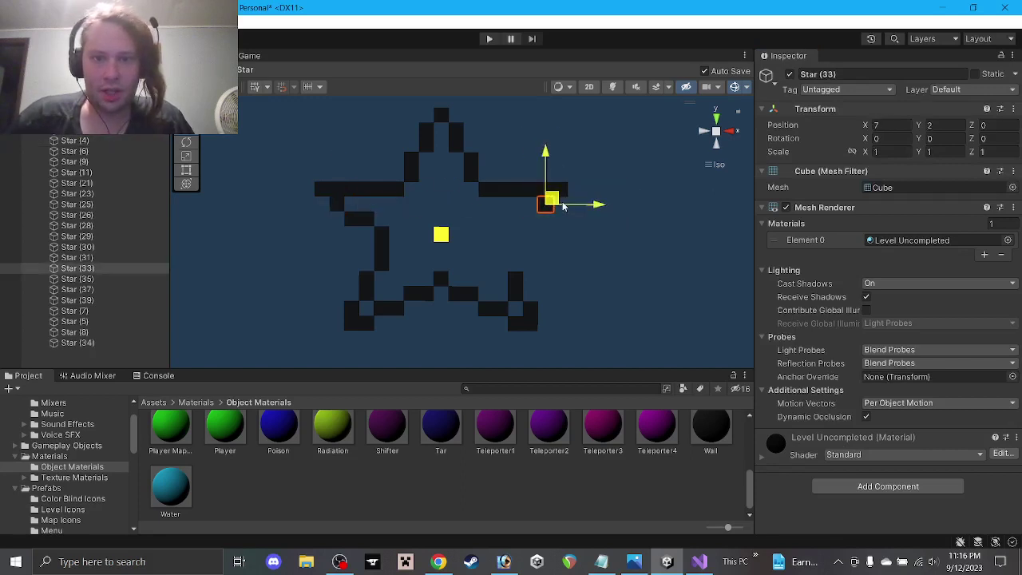
Step: Duplicate the left two-wide cube to X 5.5, Y 1 and the three-tall cube to X 4, Y -1 to finish the right edge
left_click(356, 220)
key("ctrl+d")
left_click_drag(357, 219, 532, 211)
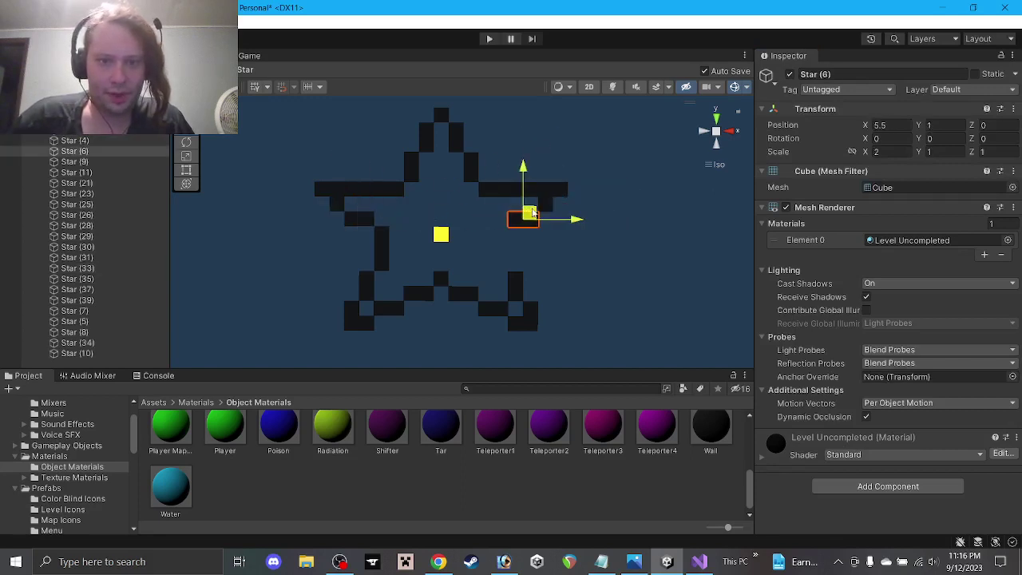
left_click(380, 247)
key("ctrl+d")
left_click_drag(380, 247, 512, 242)
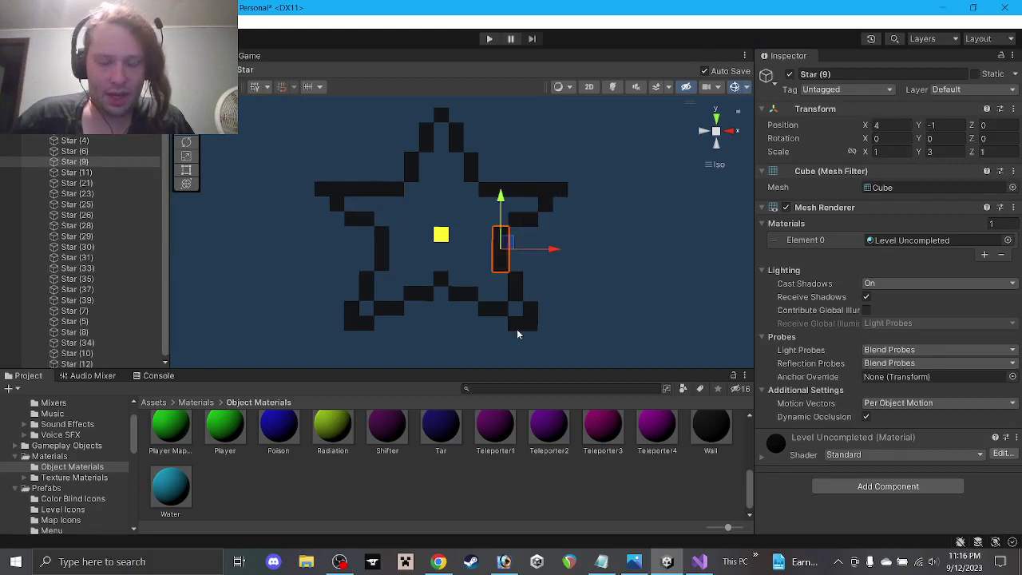
left_click(516, 307)
left_click_drag(532, 315, 585, 266)
left_click(586, 266)
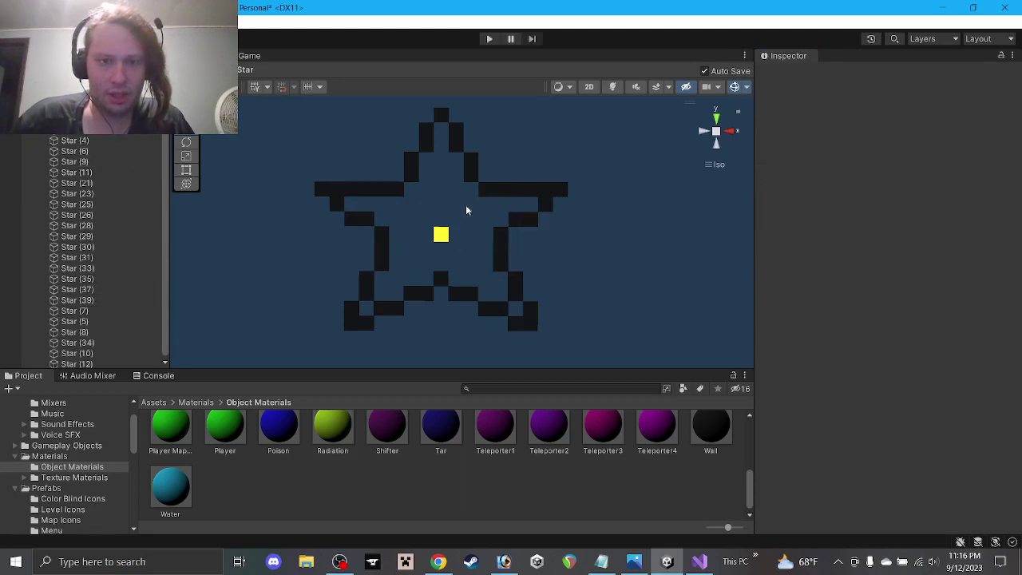
Step: Replace the single cube at the star's tip with a duplicate of a neighbouring two-tall cube
scroll(485, 167, "down", 2)
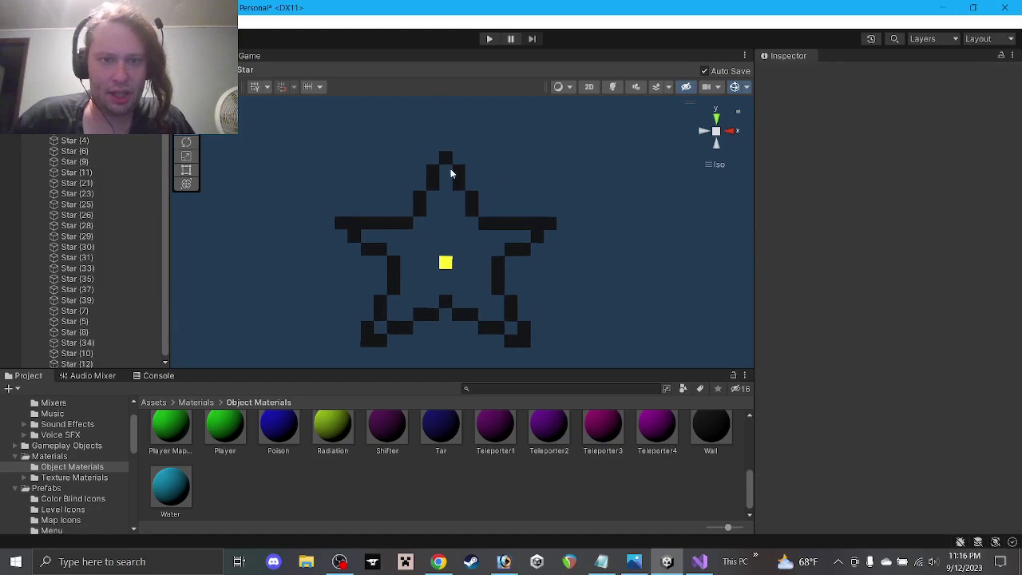
left_click(447, 158)
left_click(458, 172)
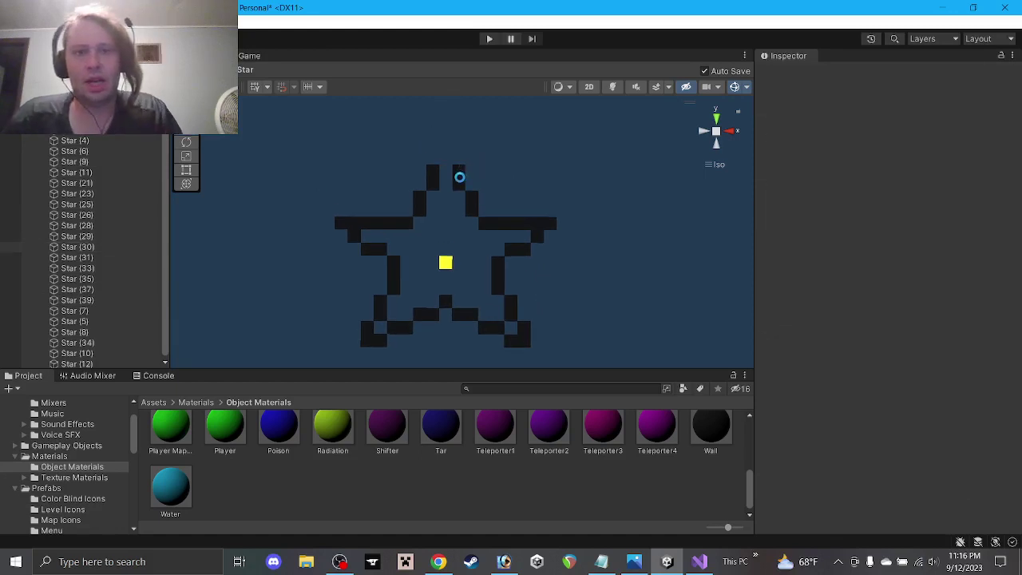
left_click(461, 169)
left_click(548, 196)
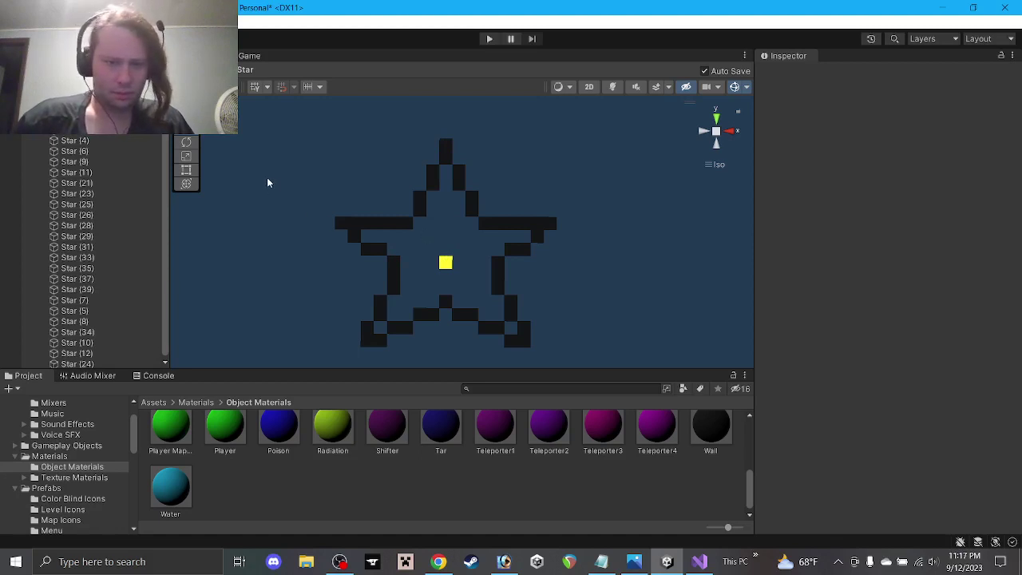
Step: Scale the yellow centre cube to X 7 and Y 5 to fill the middle of the star
left_click(446, 263)
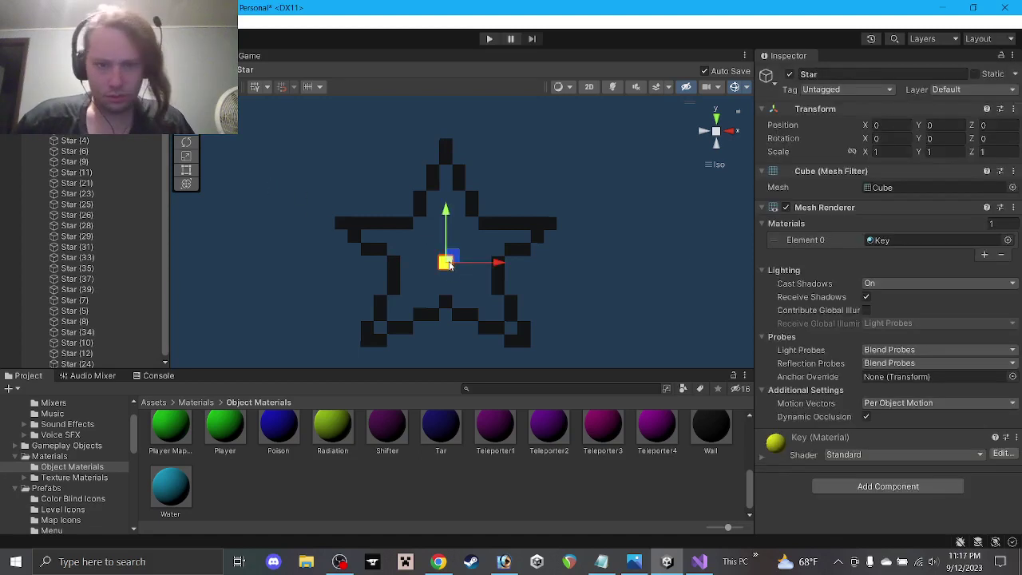
left_click(894, 151)
type("7")
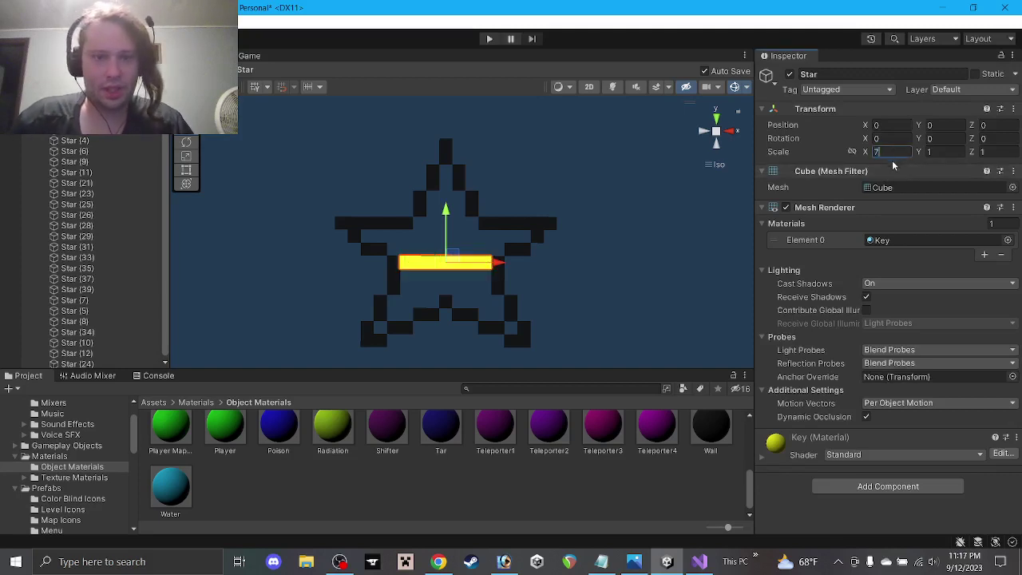
left_click(945, 151)
type("7")
key("Return")
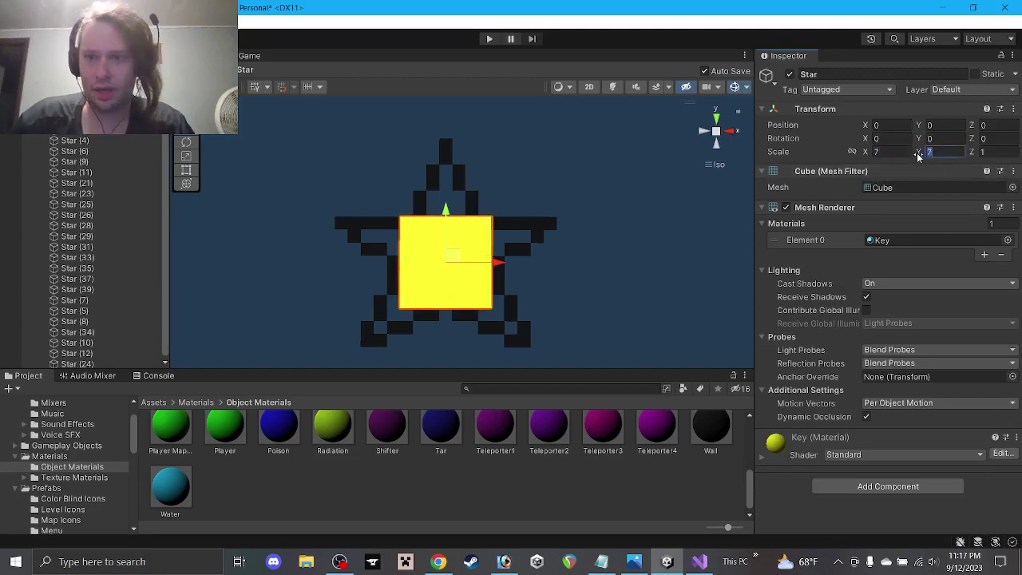
type("5")
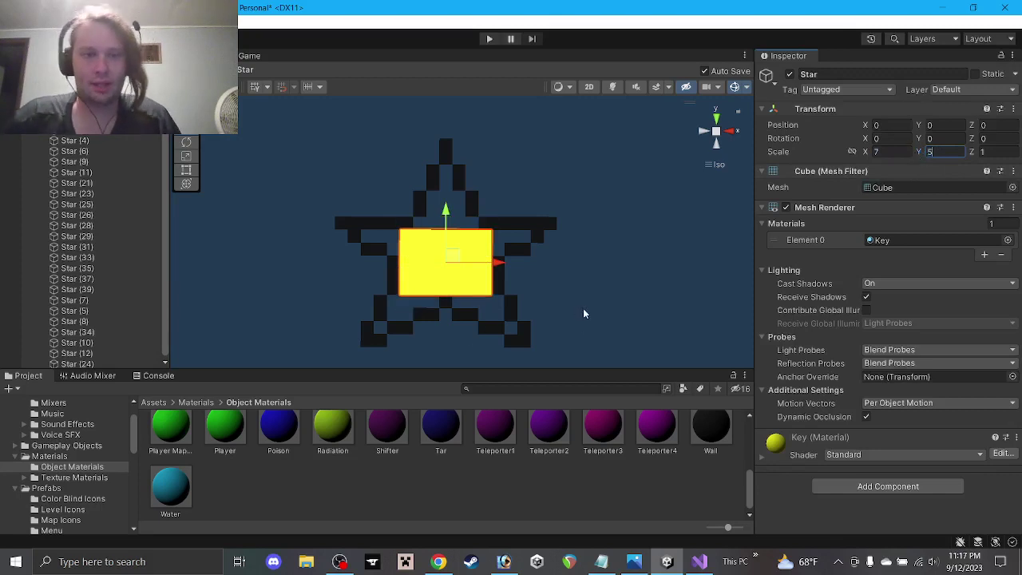
left_click(565, 272)
Step: Duplicate the yellow centre block to Y 2, scale it to X 5 and Y 1, and place a copy of that bar at Y 3
left_click(447, 266)
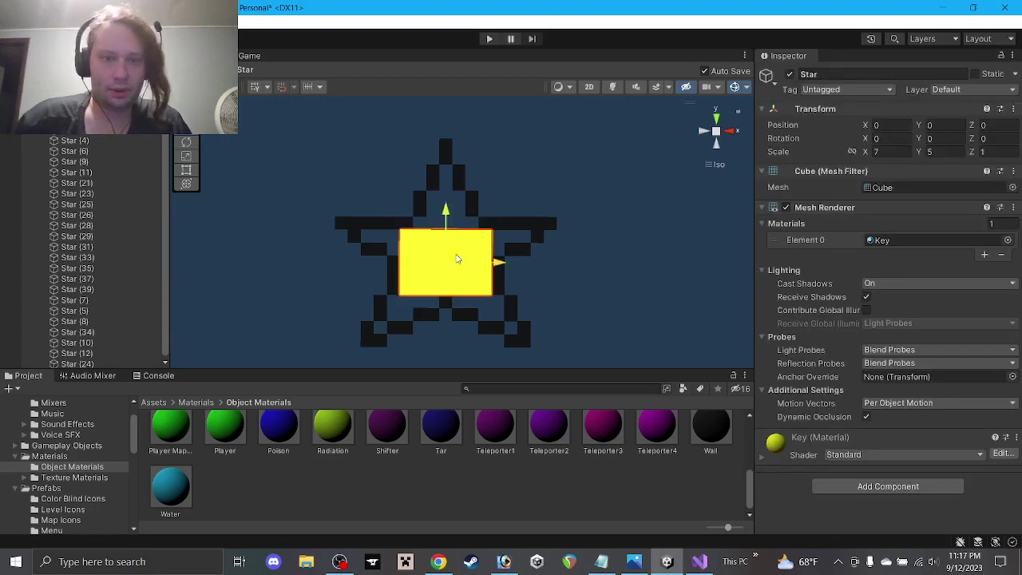
left_click_drag(456, 255, 456, 236)
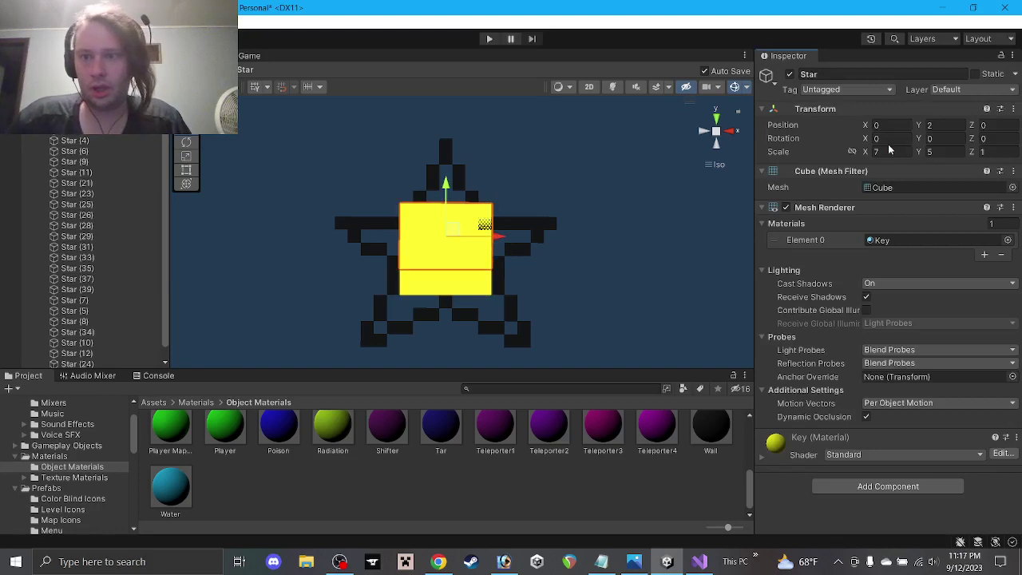
type("5")
key("Tab")
type("1")
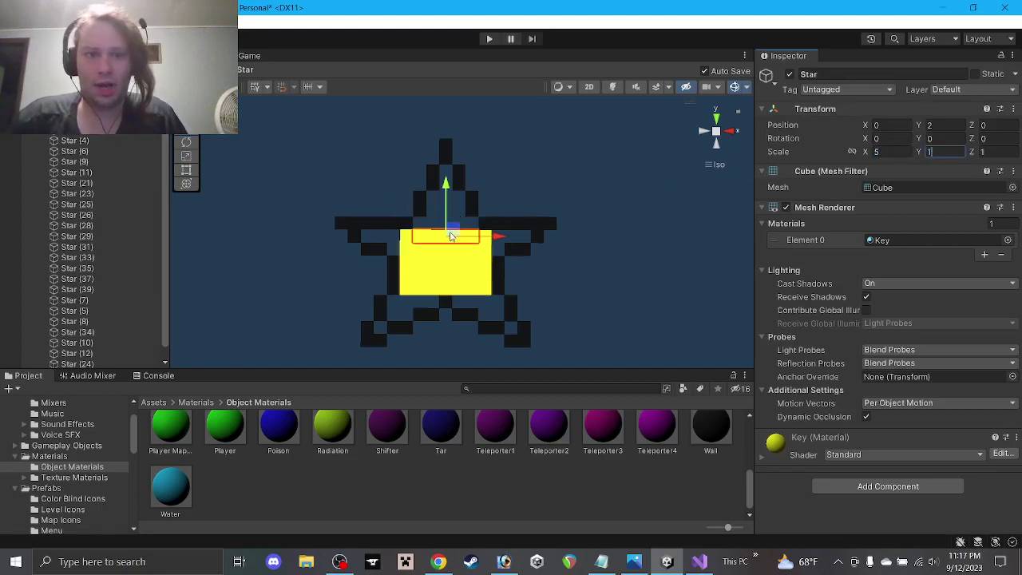
mouse_move(453, 237)
left_mouse_down()
mouse_move(452, 224)
mouse_move(452, 237)
left_mouse_up()
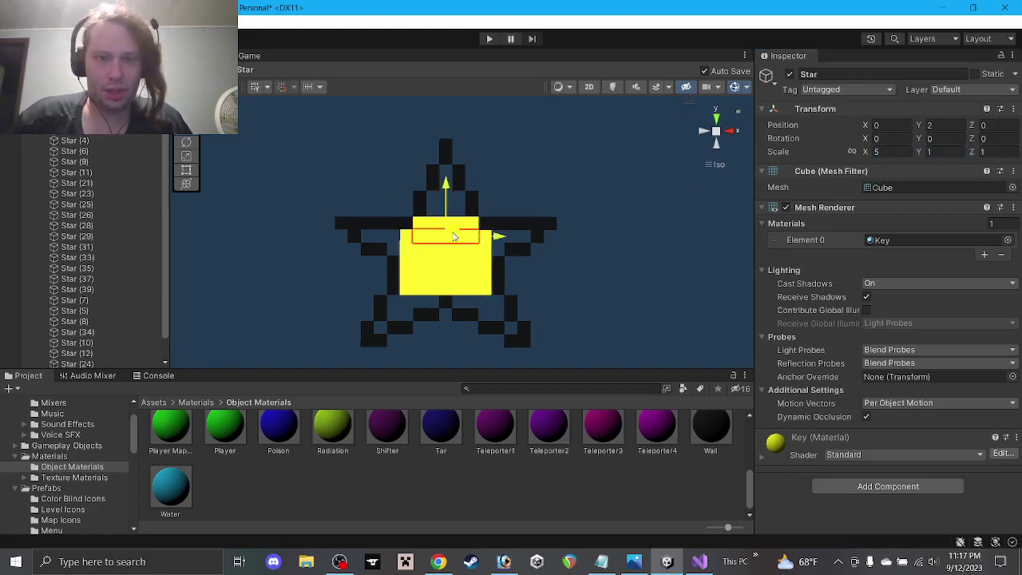
Step: Scale the yellow bar at Y 2 to X 13 across both arms, and duplicate it to Y 1 with X scale 9
left_click(886, 151)
type("13")
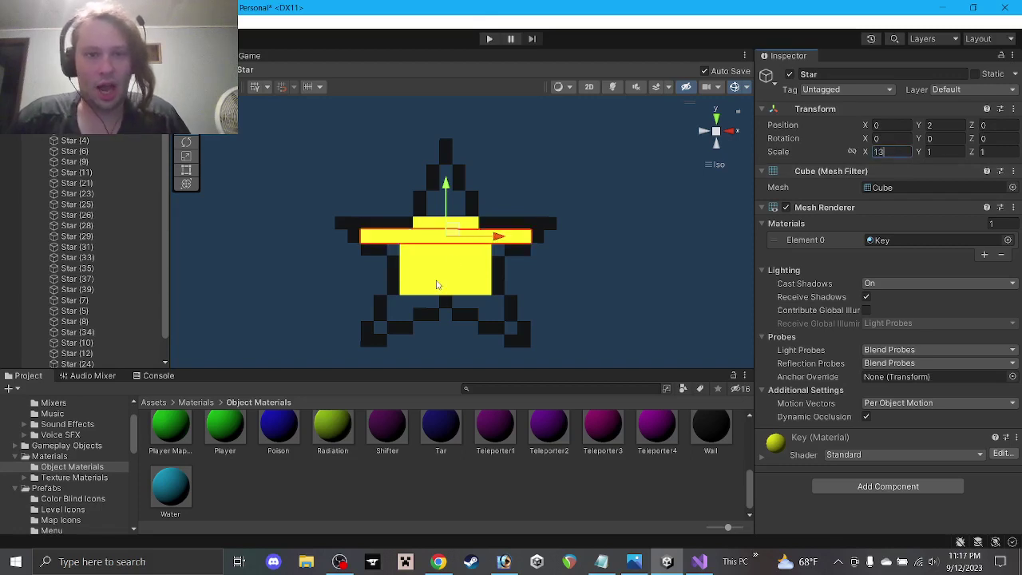
key("Return")
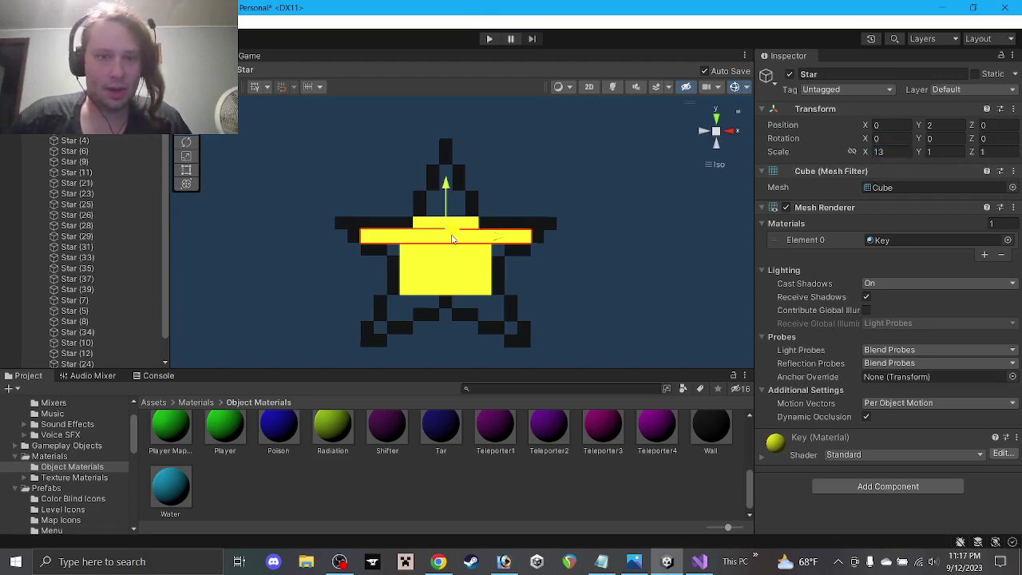
left_click_drag(452, 240, 453, 252)
left_click(887, 152)
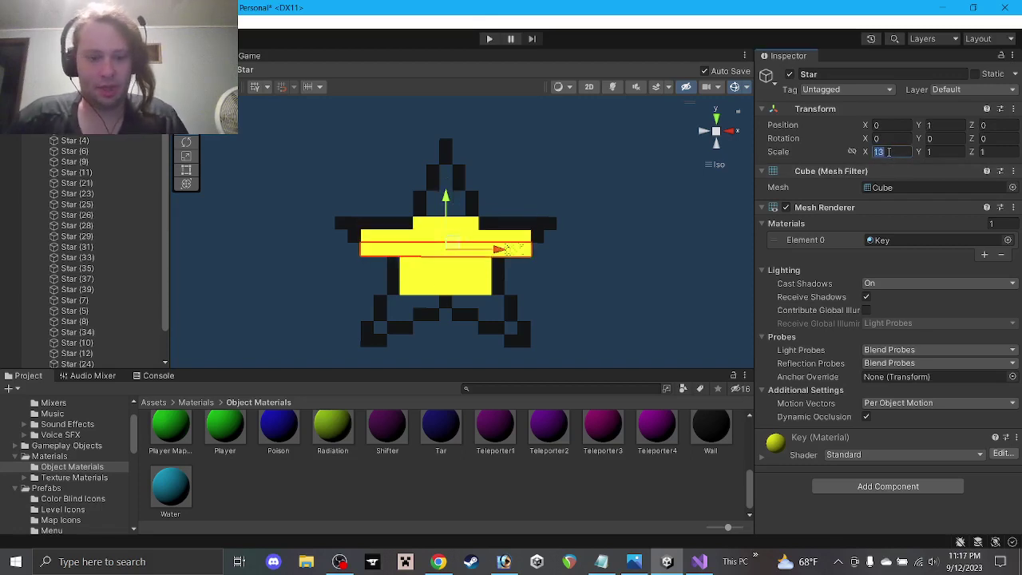
type("9")
left_click(499, 195)
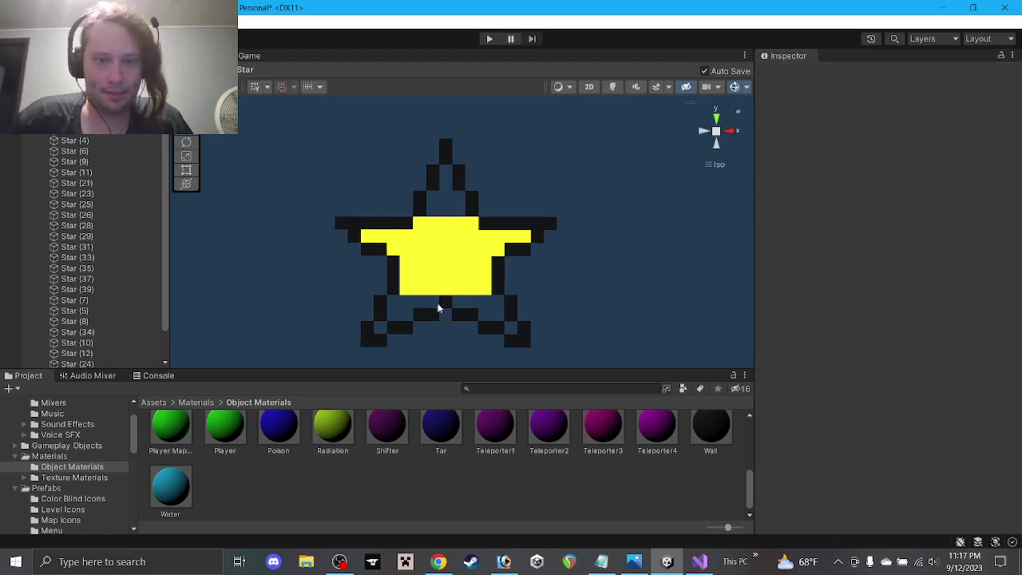
Step: Duplicate the five-wide yellow bar upward and make the copy a block at Y 4 scaled to X 3 and Y 3
left_click(447, 224)
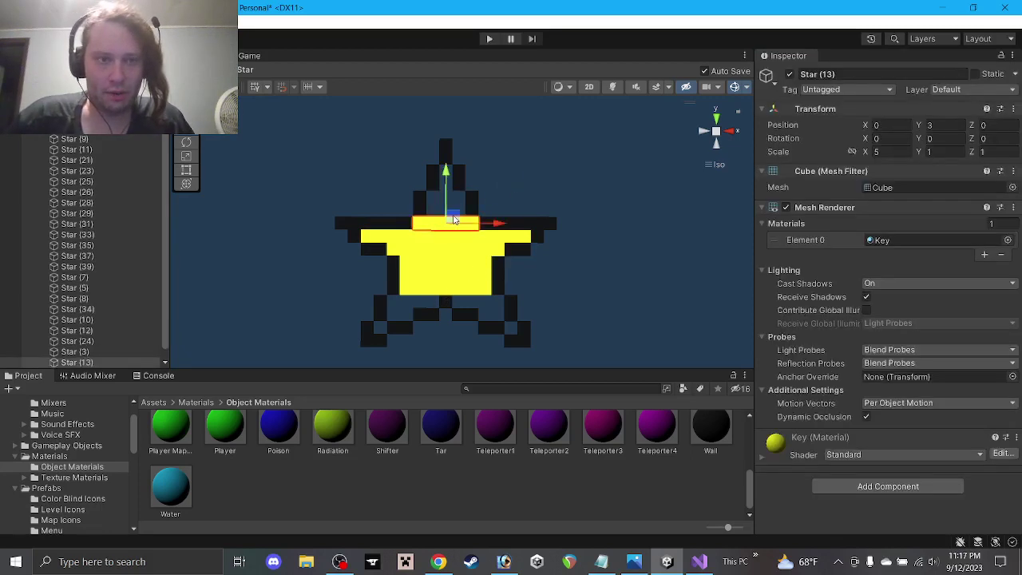
left_click(452, 220)
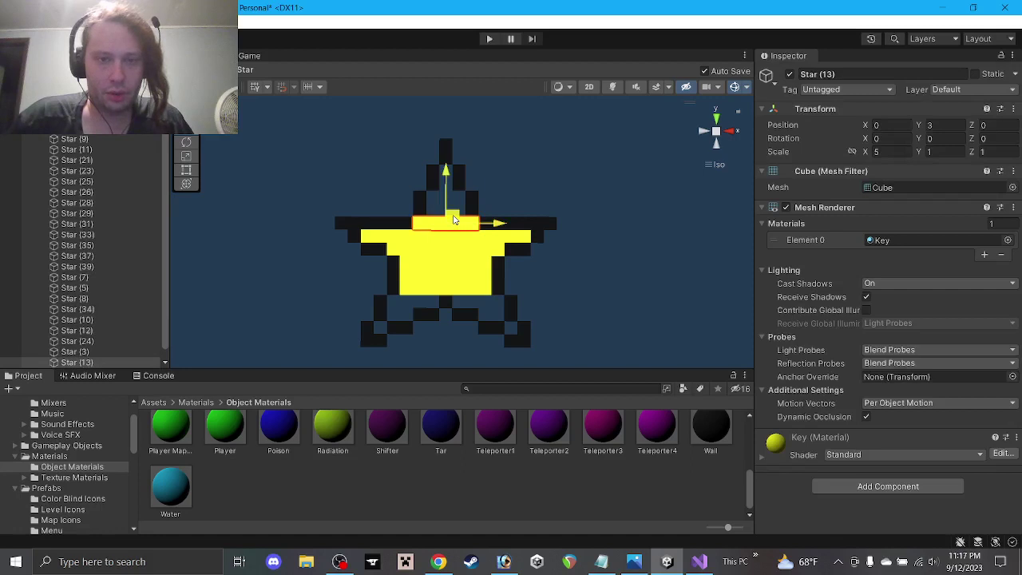
left_click_drag(453, 220, 453, 193)
left_click(886, 152)
type("3")
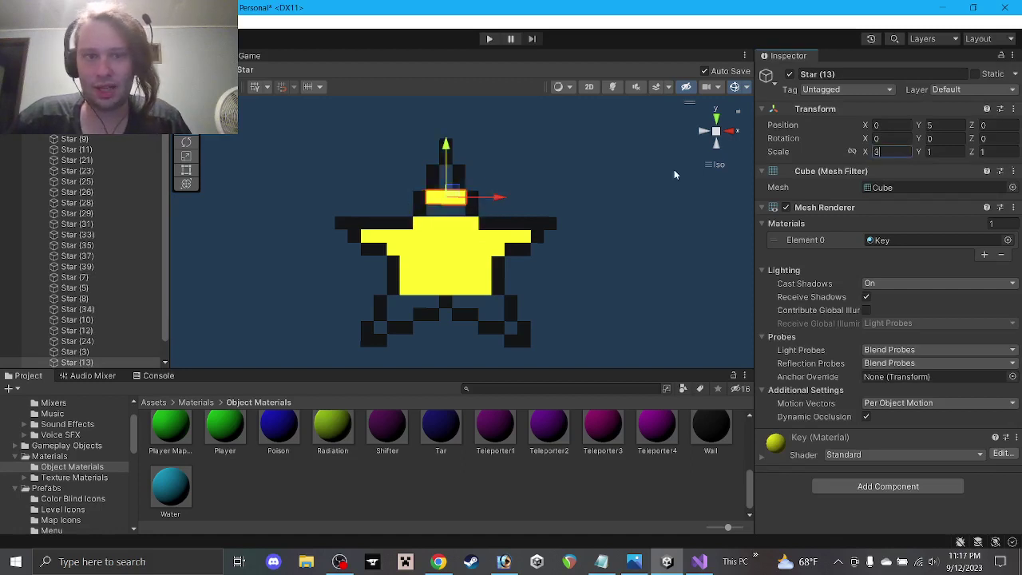
left_click(459, 194)
left_click_drag(460, 198, 462, 201)
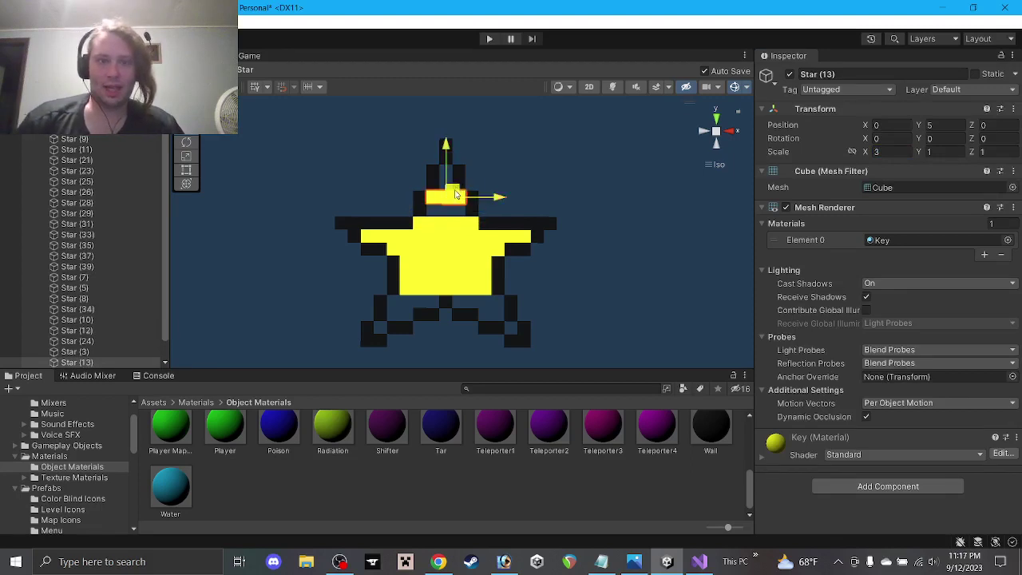
left_click(948, 152)
type("3")
left_click(615, 174)
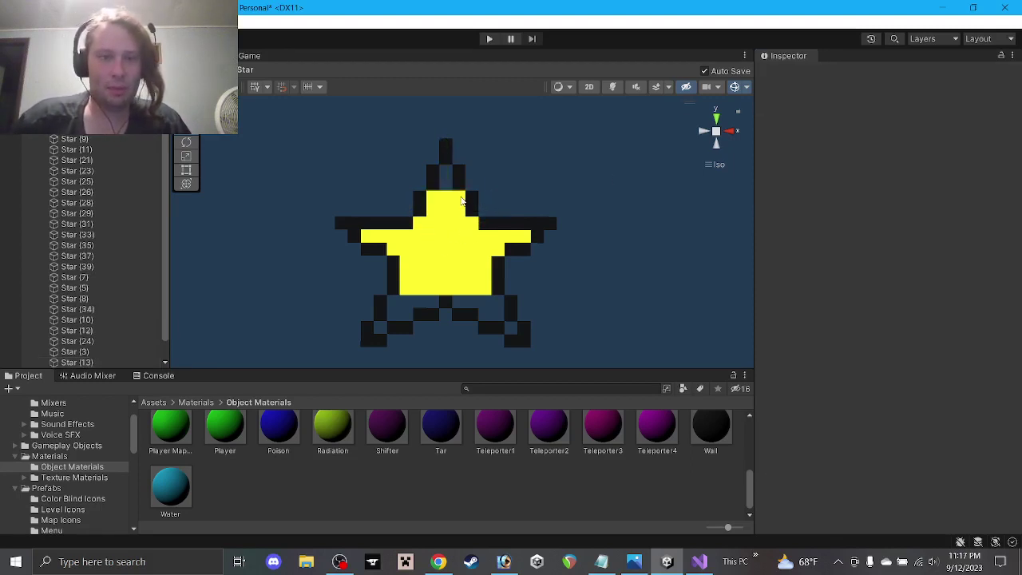
Step: Duplicate the three-by-three yellow block to Y 6 and scale the copy to X 1 to fill the star's tip
left_click(447, 202)
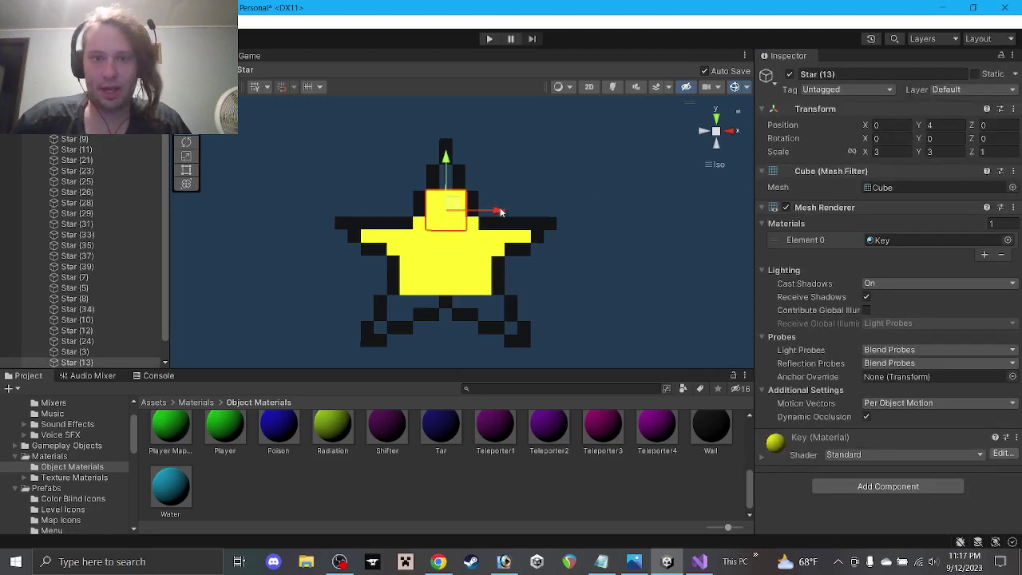
left_click_drag(462, 204, 461, 179)
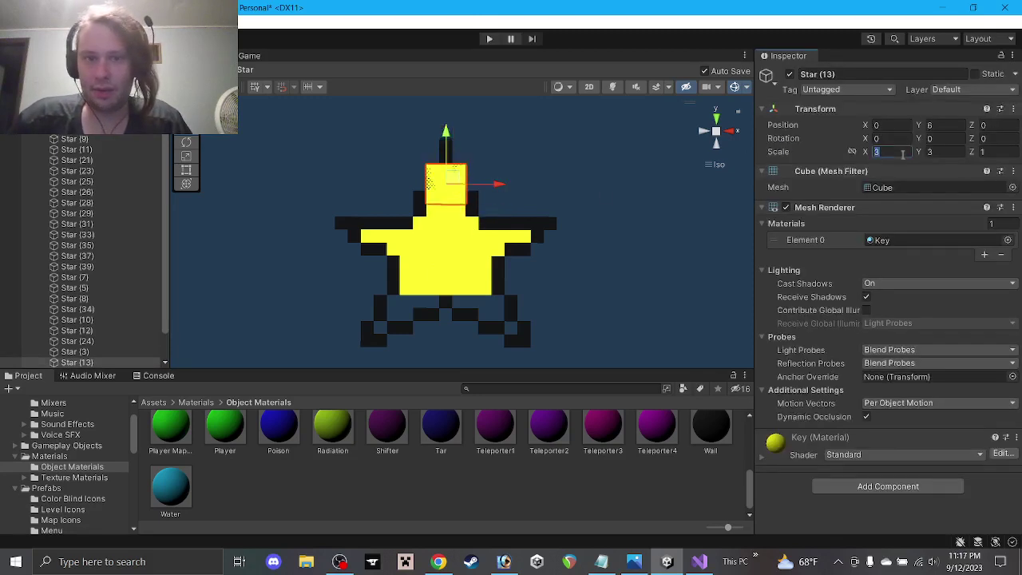
left_click(484, 169)
Step: Duplicate the centre block to X -2.5, Y -3, scale it to X 4 and Y 1, and fill both upper legs with shortened copies
middle_click_drag(518, 256, 512, 209)
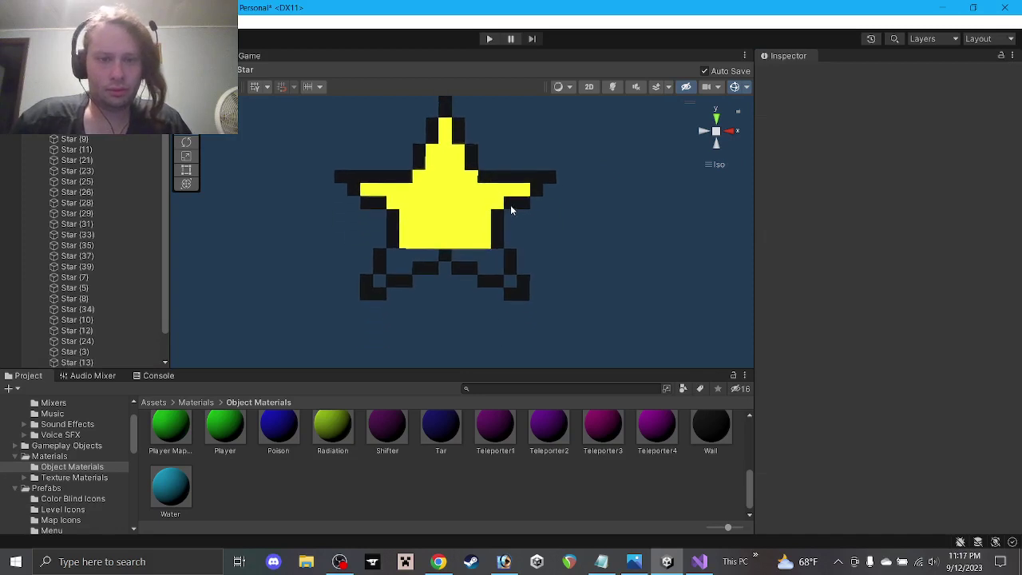
left_click(444, 240)
left_click_drag(457, 213, 430, 253)
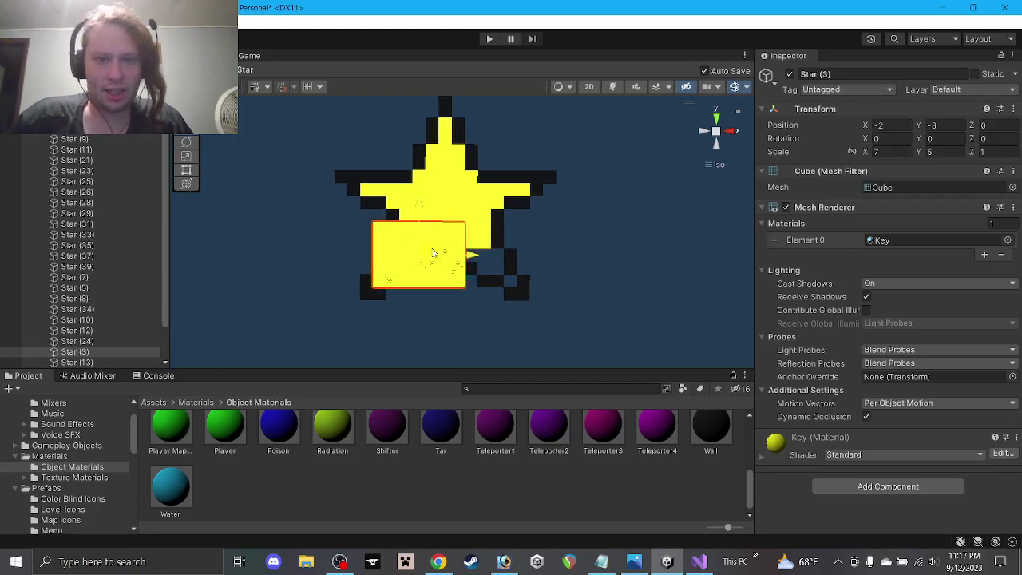
left_click(900, 152)
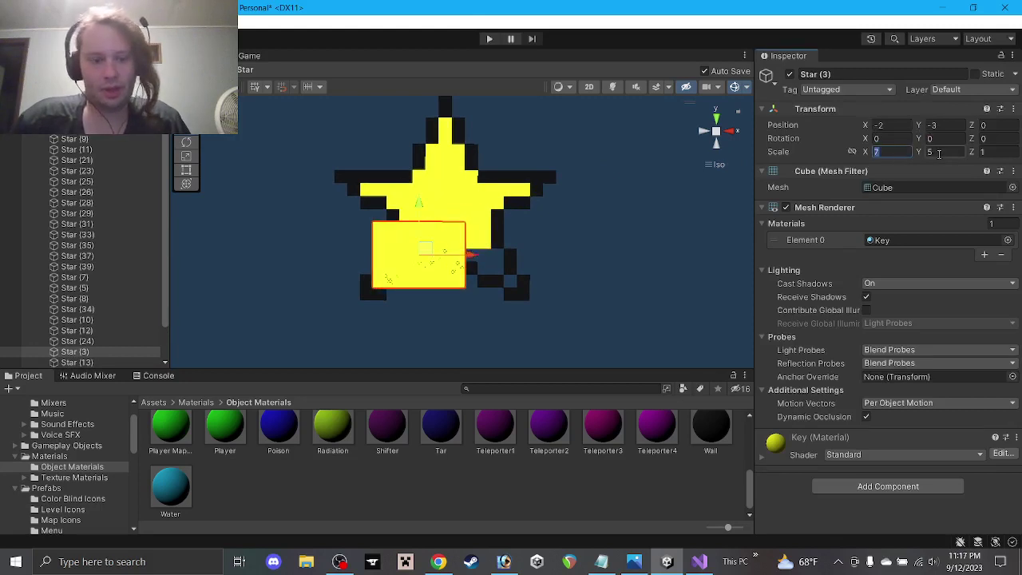
type("4")
left_click(940, 151)
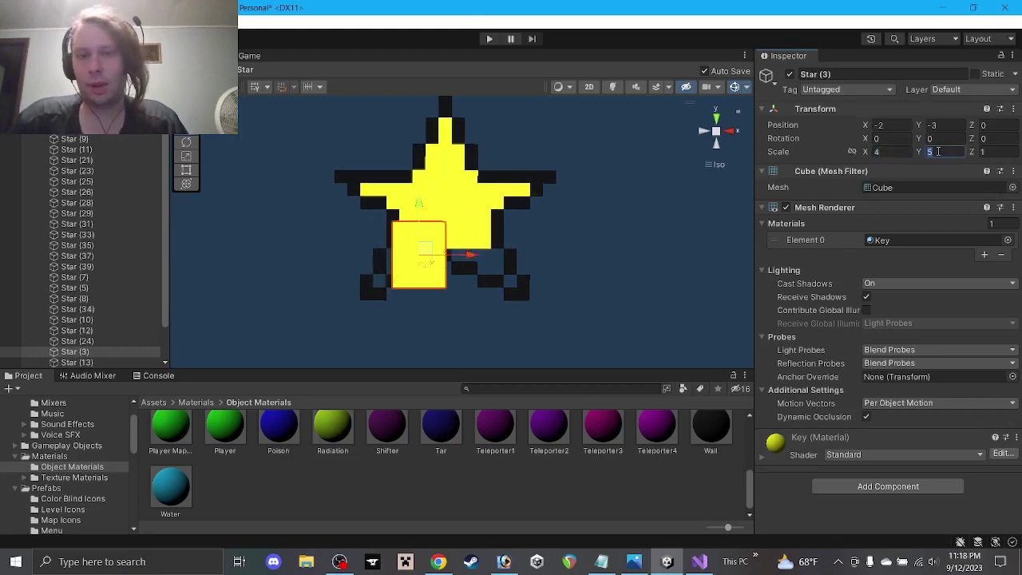
type("1")
left_click(891, 125)
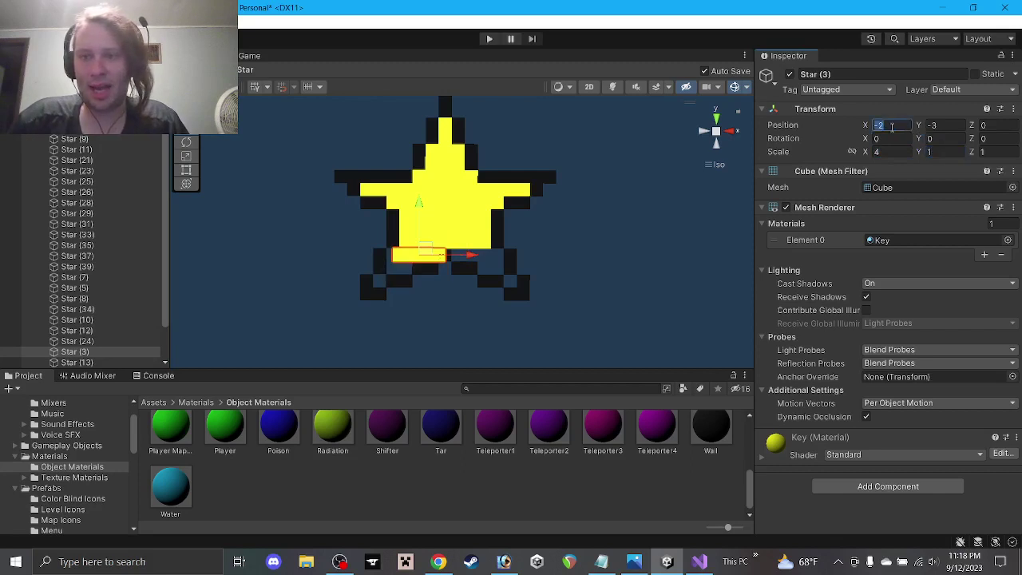
type(".5")
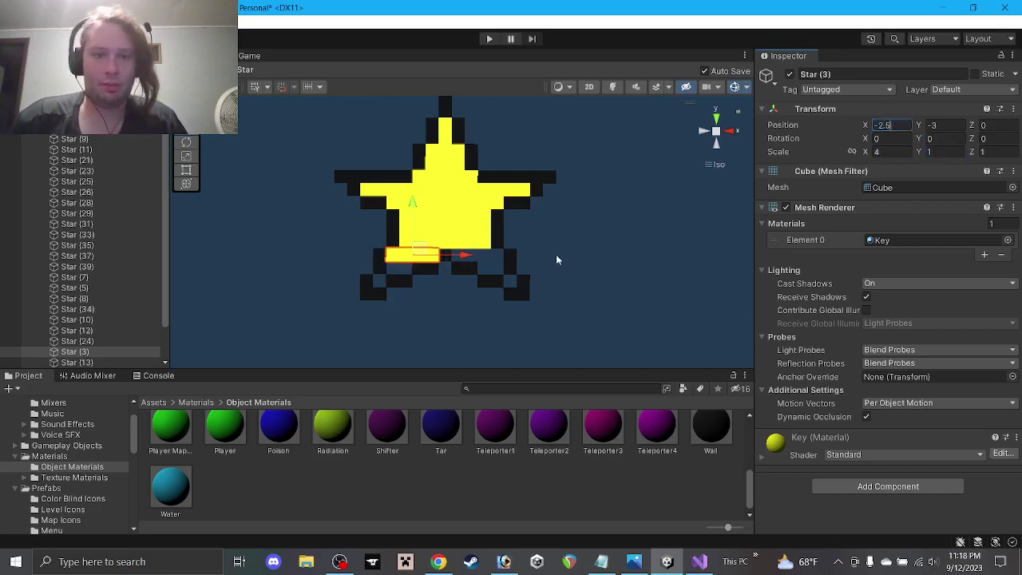
mouse_move(423, 252)
left_mouse_down()
mouse_move(481, 250)
mouse_move(506, 266)
mouse_move(431, 263)
left_mouse_up()
Step: Duplicate the yellow tip block to X 5, Y -5, scale it to Y 1, and copy it to the opposite foot
left_click(454, 134)
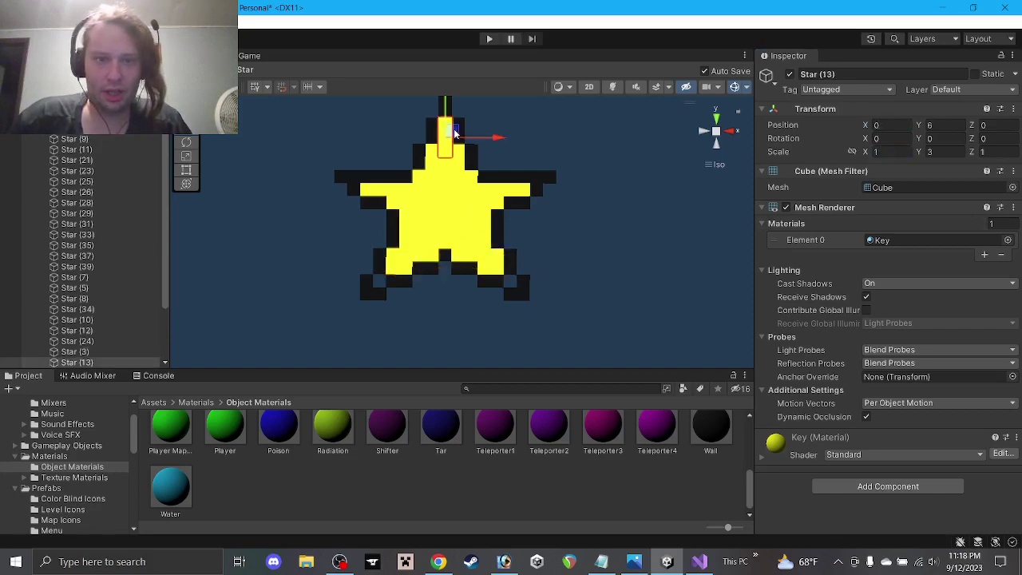
left_click_drag(454, 134, 520, 277)
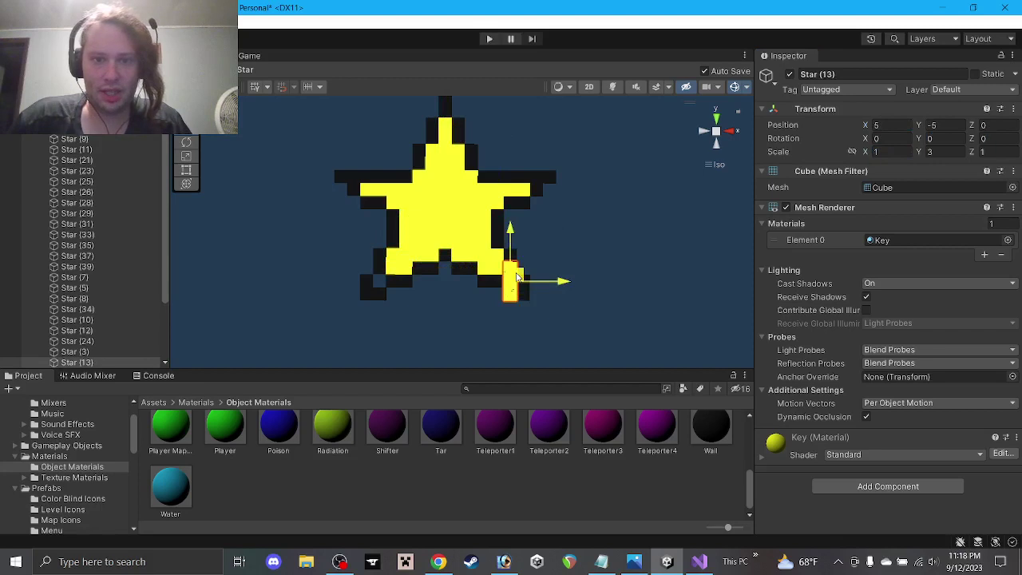
left_click(940, 155)
type("1")
left_click_drag(519, 281, 397, 280)
left_click(744, 221)
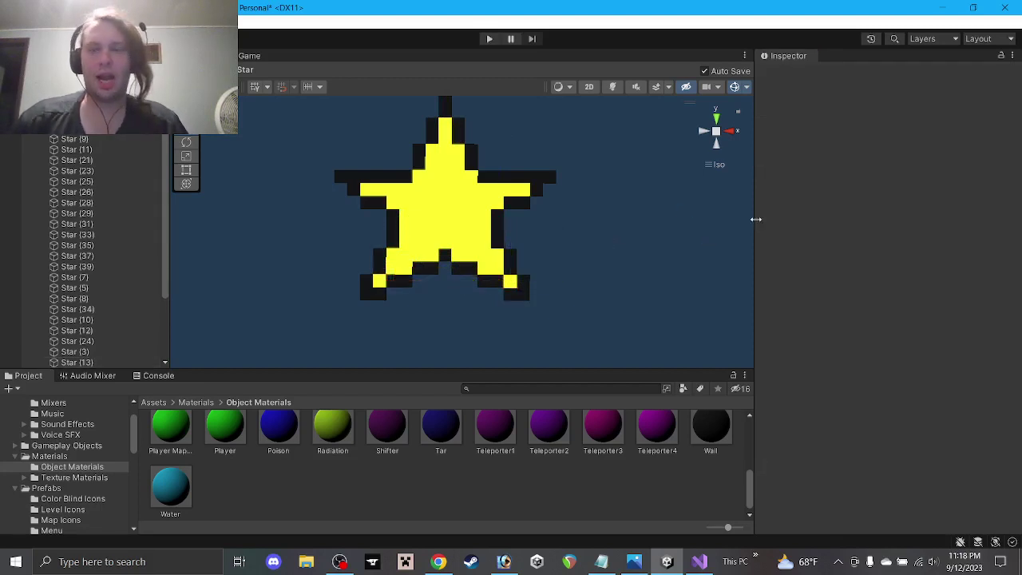
Step: Search the available components for "mesh rend" on the yellow cube in the star's lower-right foot
left_click(515, 280)
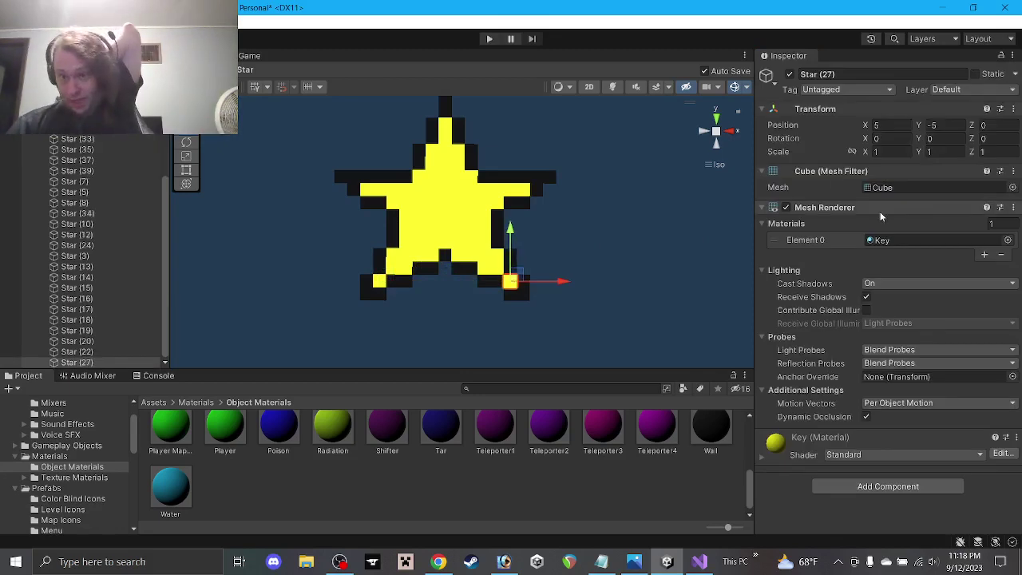
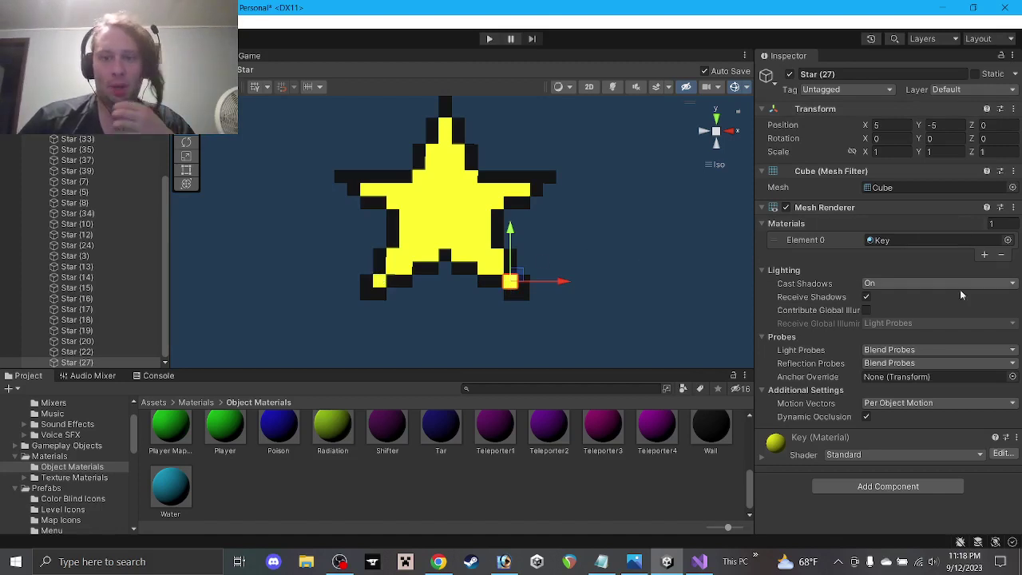
left_click(861, 487)
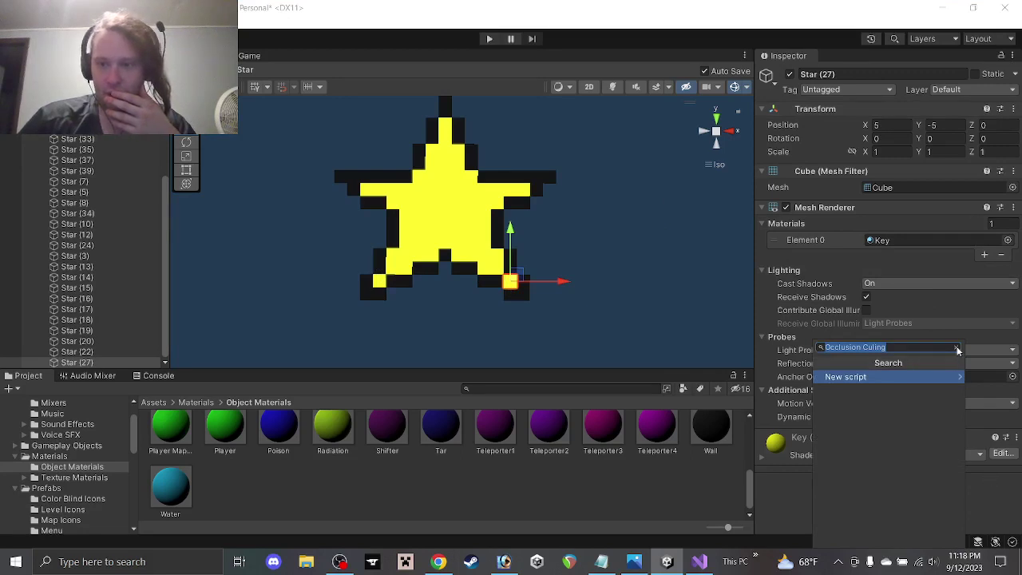
left_click(957, 349)
type("me")
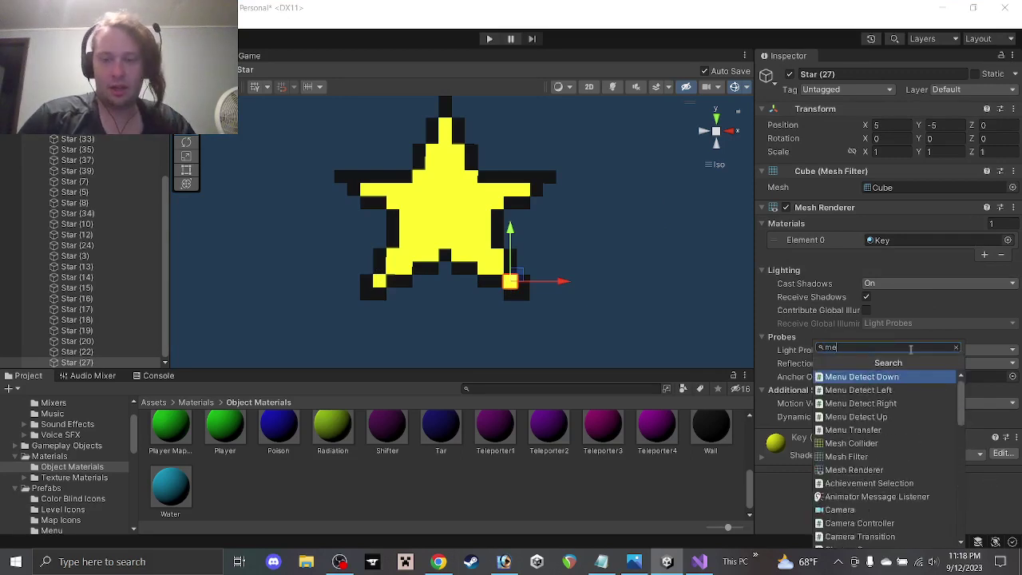
type("sh rend")
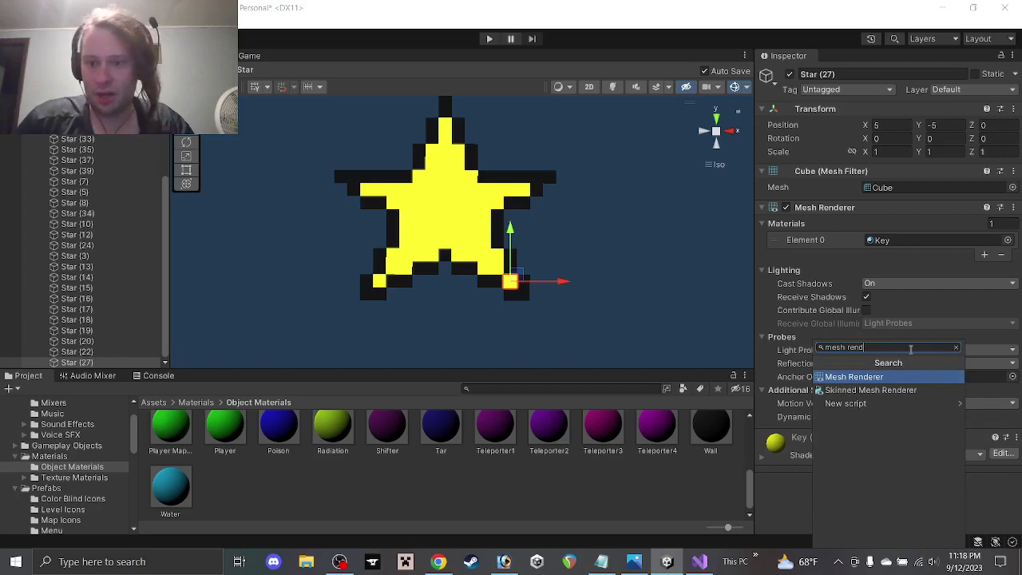
left_click(1001, 488)
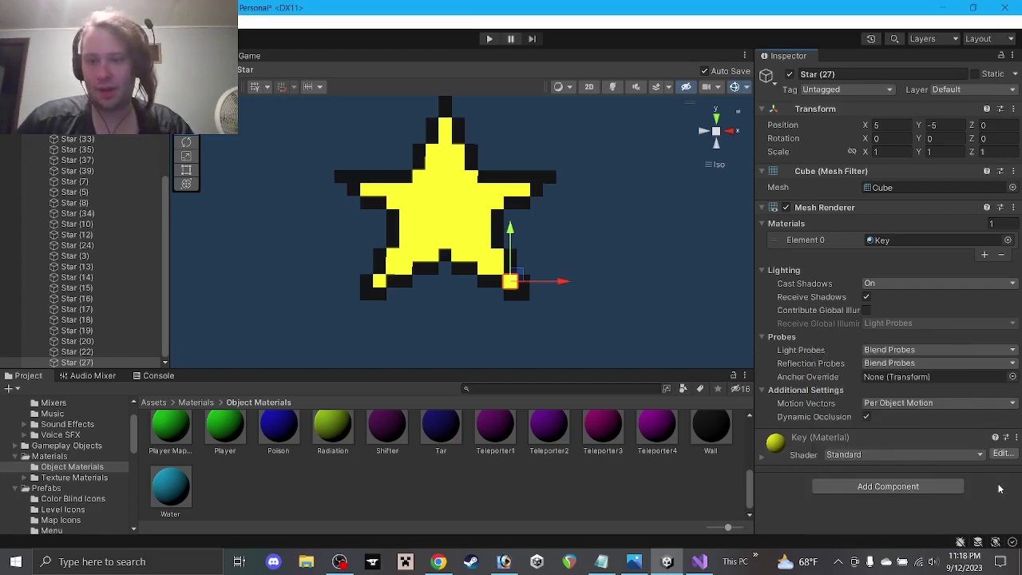
left_click(943, 489)
key("BackSpace")
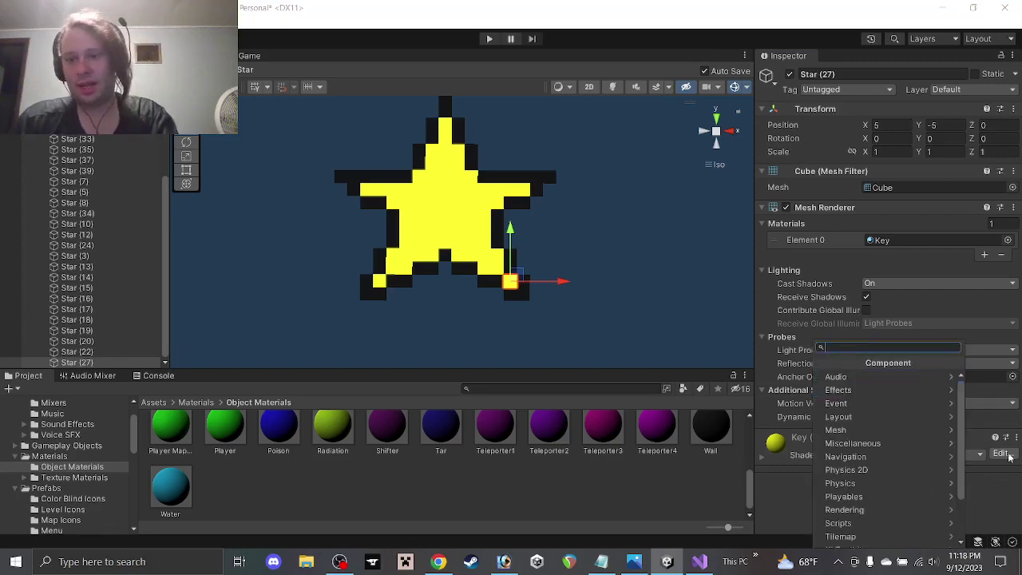
key("Escape")
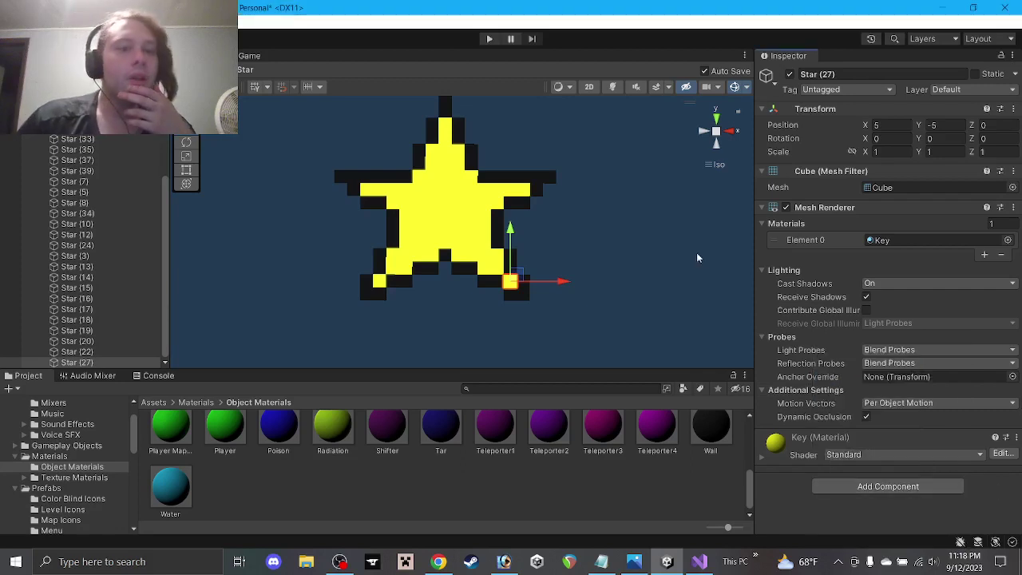
Step: Select all the cubes of the star and rename them Star
left_click(643, 256)
left_click(118, 360)
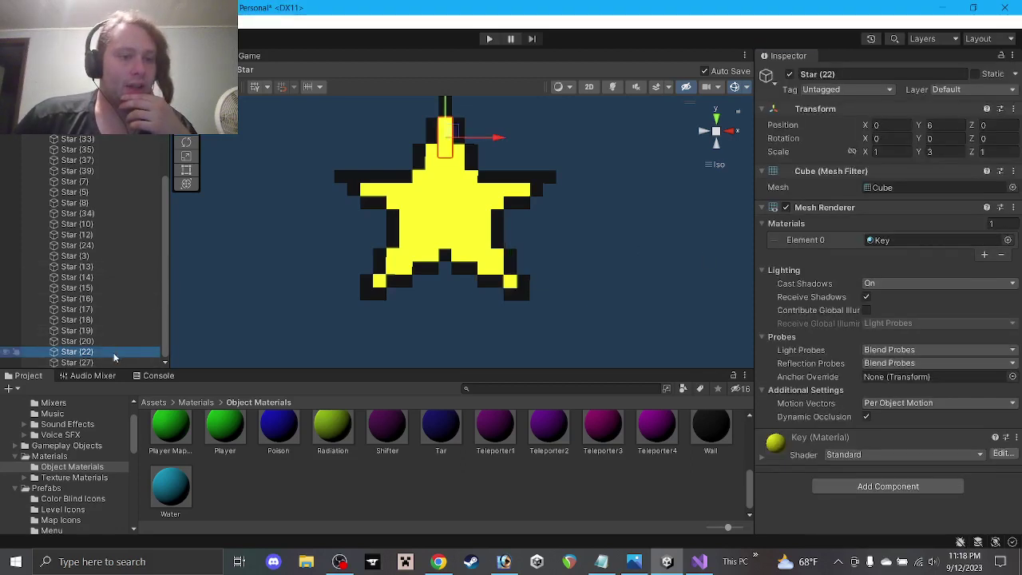
scroll(126, 248, "up", 3)
key("ctrl+a")
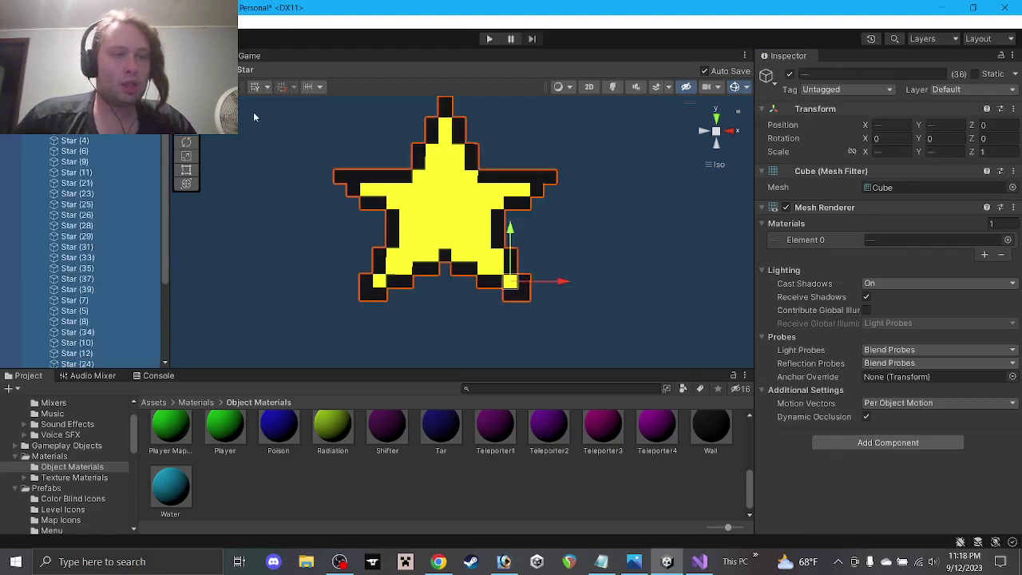
type("Star")
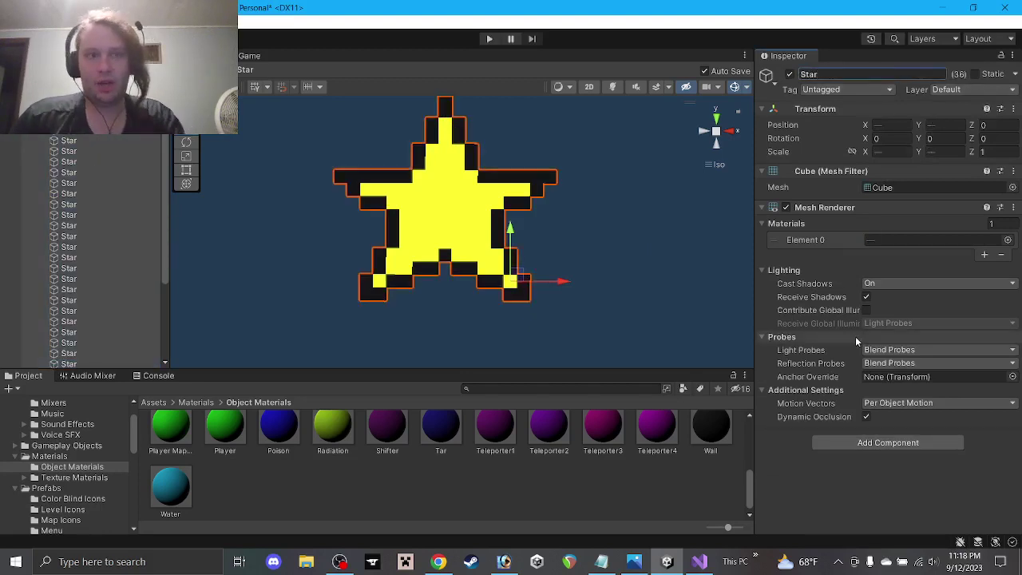
Step: Confirm the cubes' rename and set the Star prefab root's uniform scale to 0.1
key("Return")
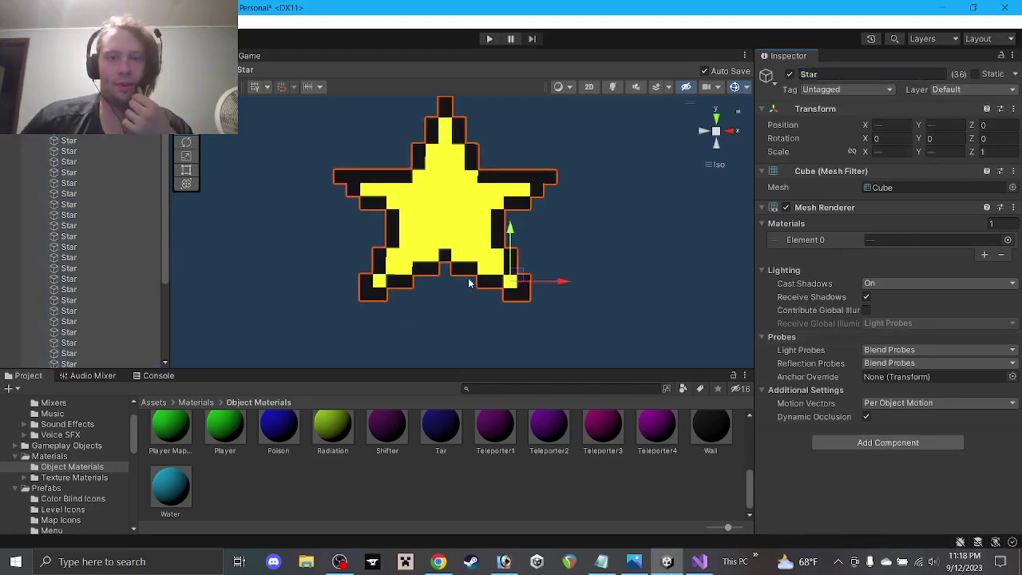
left_click(562, 247)
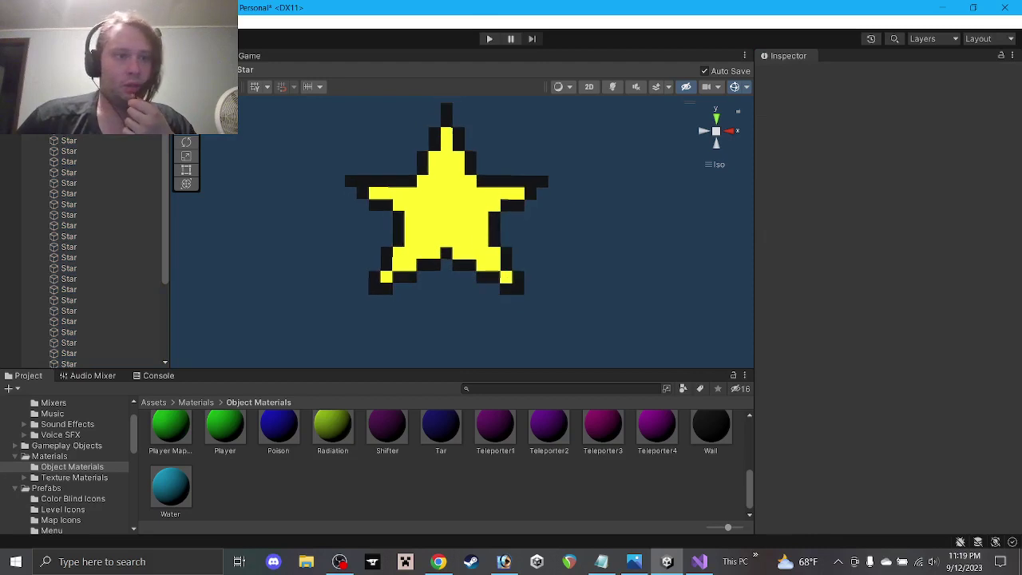
left_click(32, 130)
left_click(64, 129)
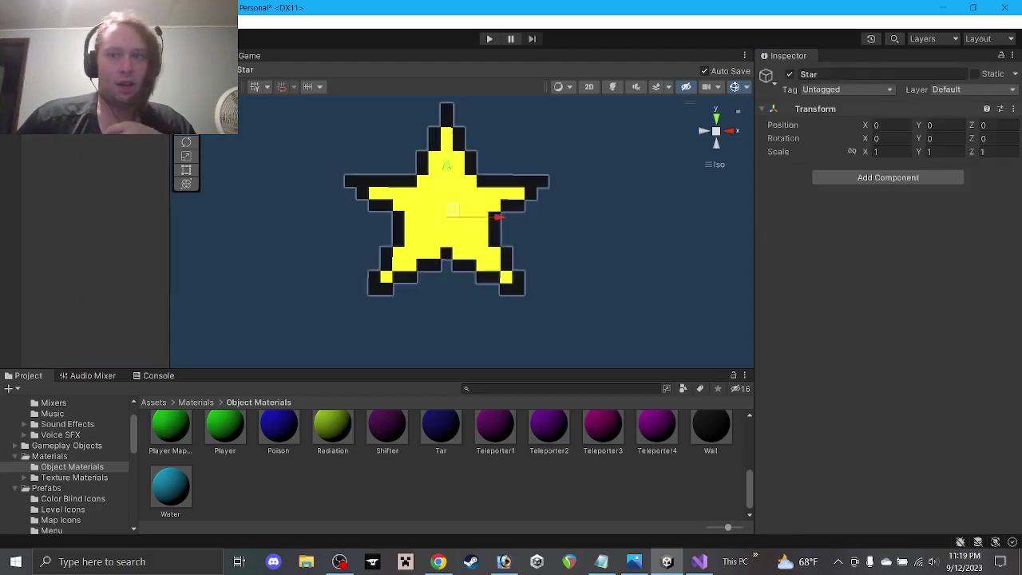
left_click(889, 152)
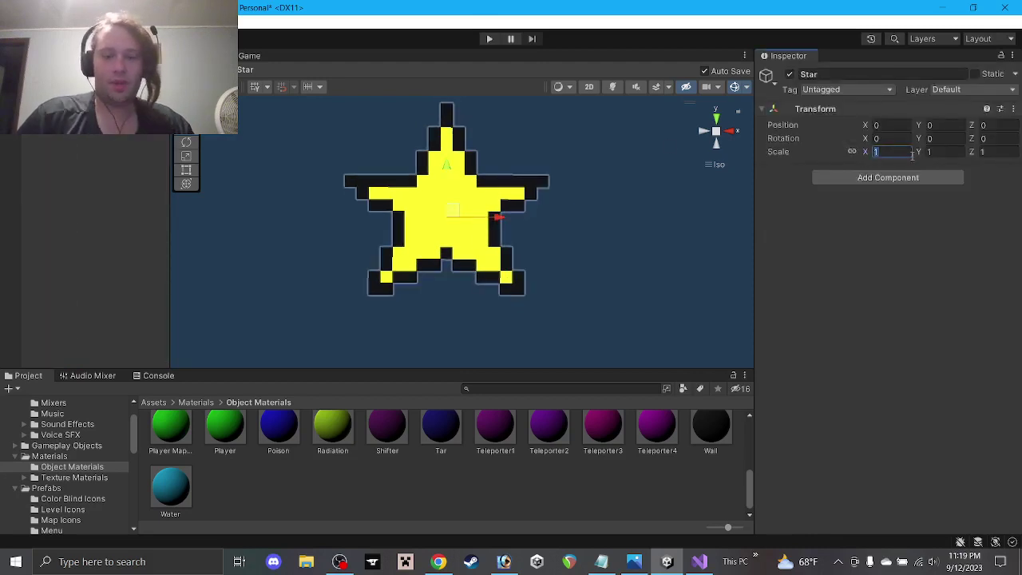
type("0.1")
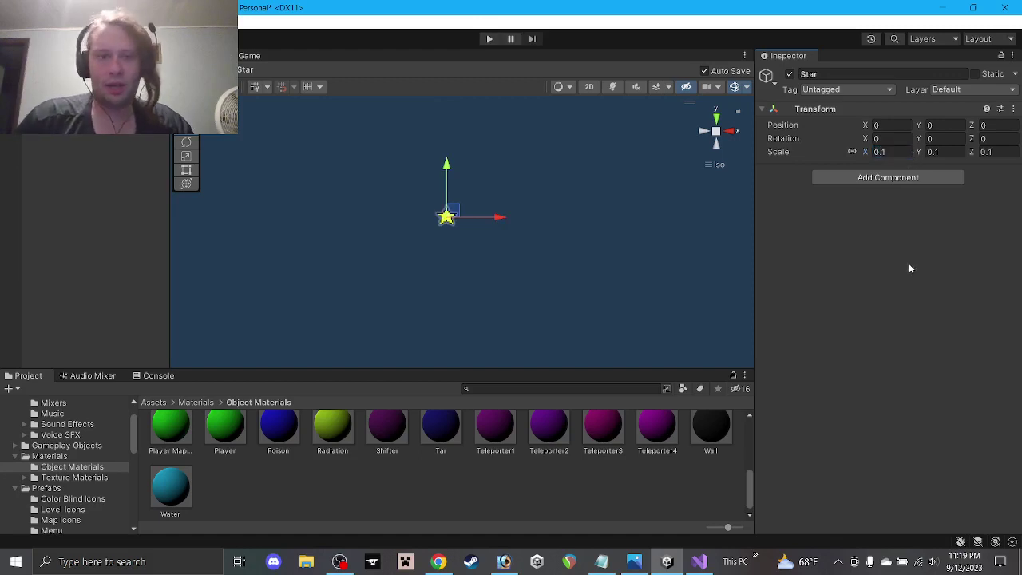
left_click(476, 264)
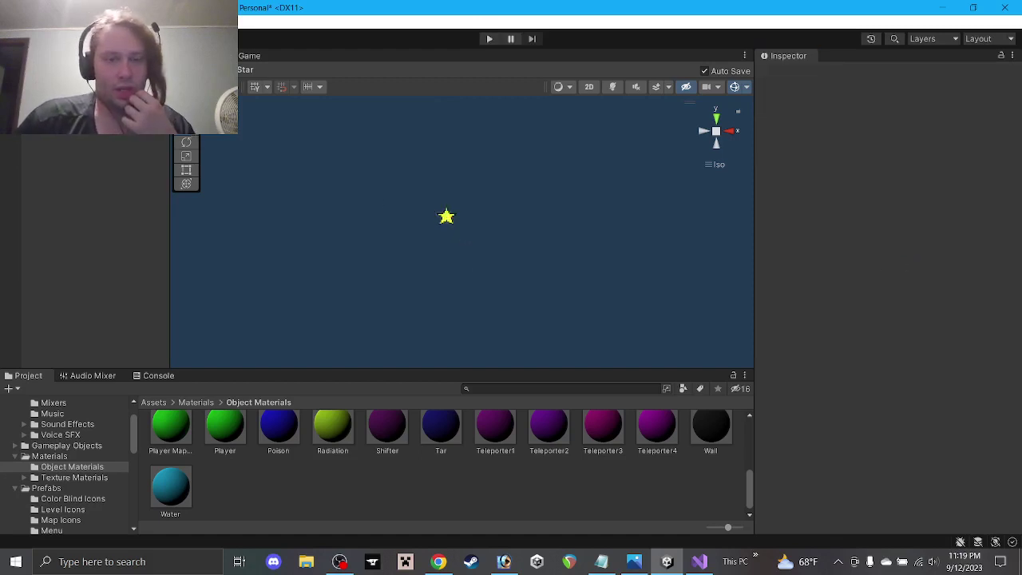
Step: Leave the prefab and select the Star under Achievement 1, framing it against the Achievement Updated panel
left_click(184, 69)
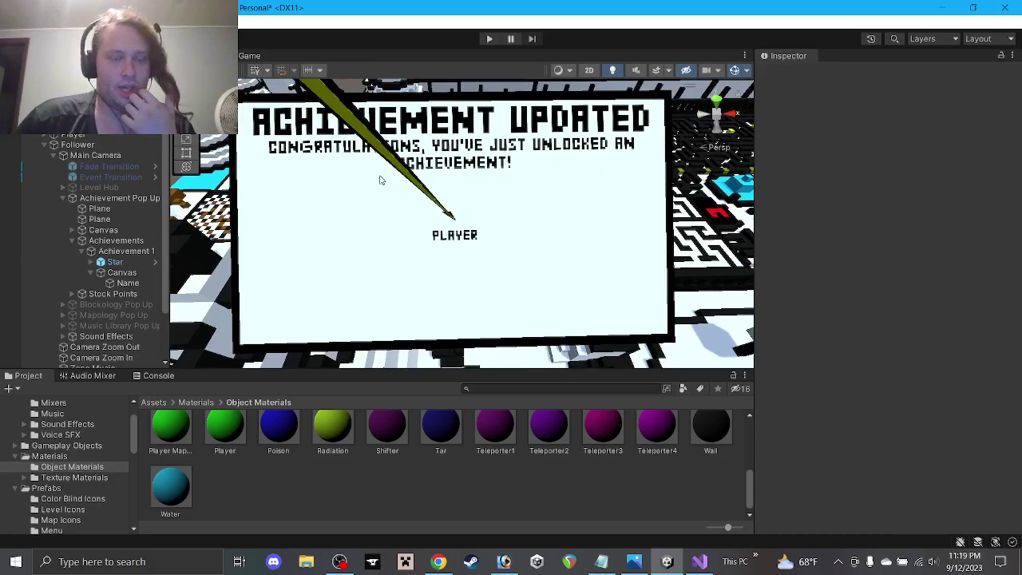
mouse_move(394, 200)
left_mouse_down("alt")
mouse_move(431, 209)
mouse_move(471, 239)
mouse_move(395, 204)
left_mouse_up("alt")
left_click(116, 262)
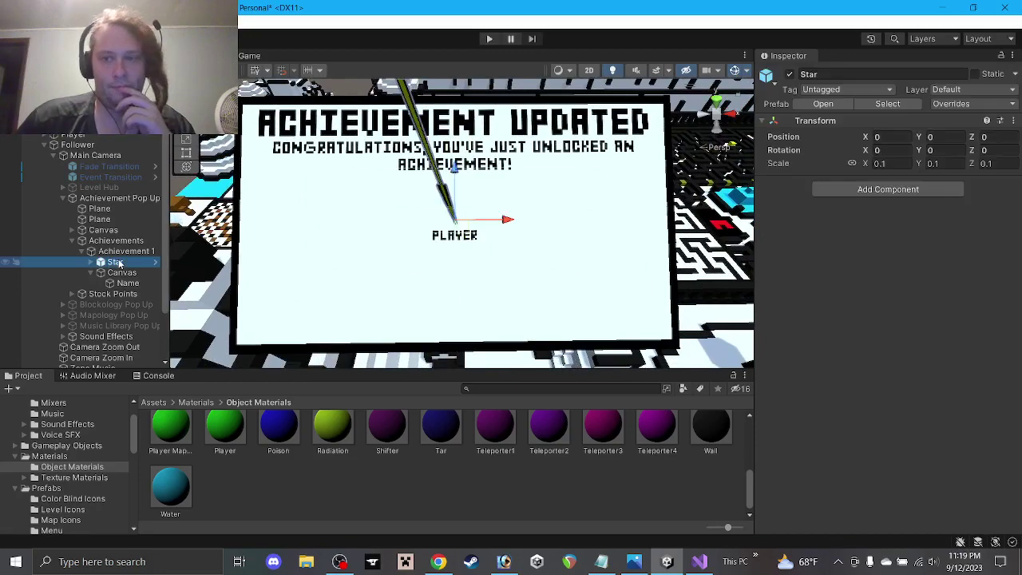
double_click(116, 262)
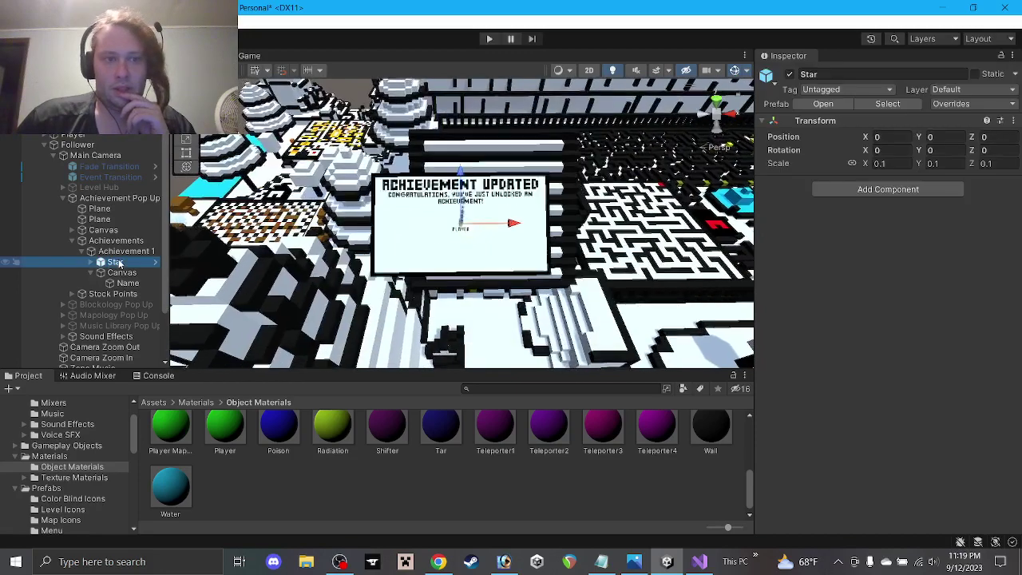
scroll(519, 247, "up", 10)
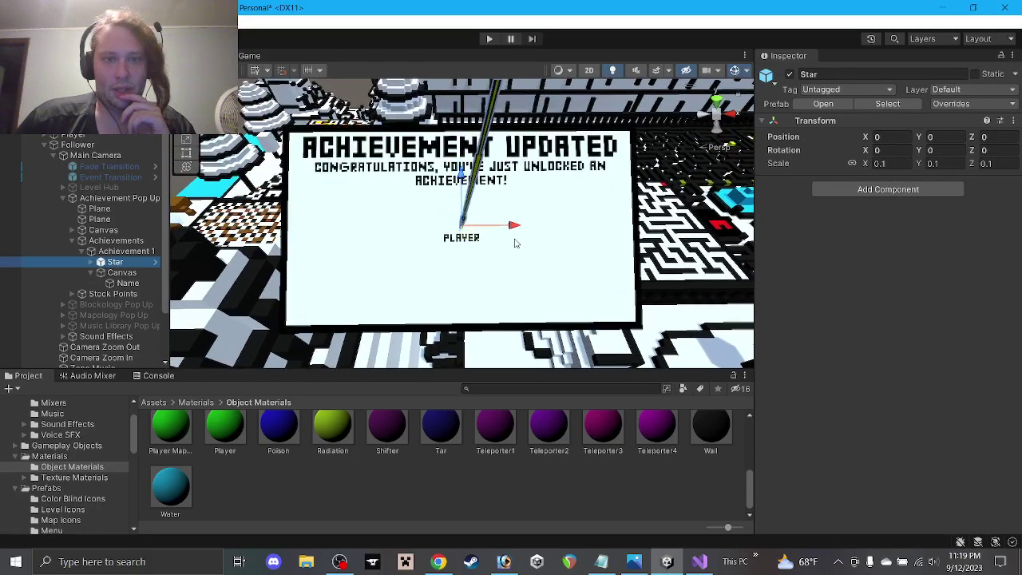
left_click_drag(474, 275, 481, 245, "alt")
left_click(941, 150)
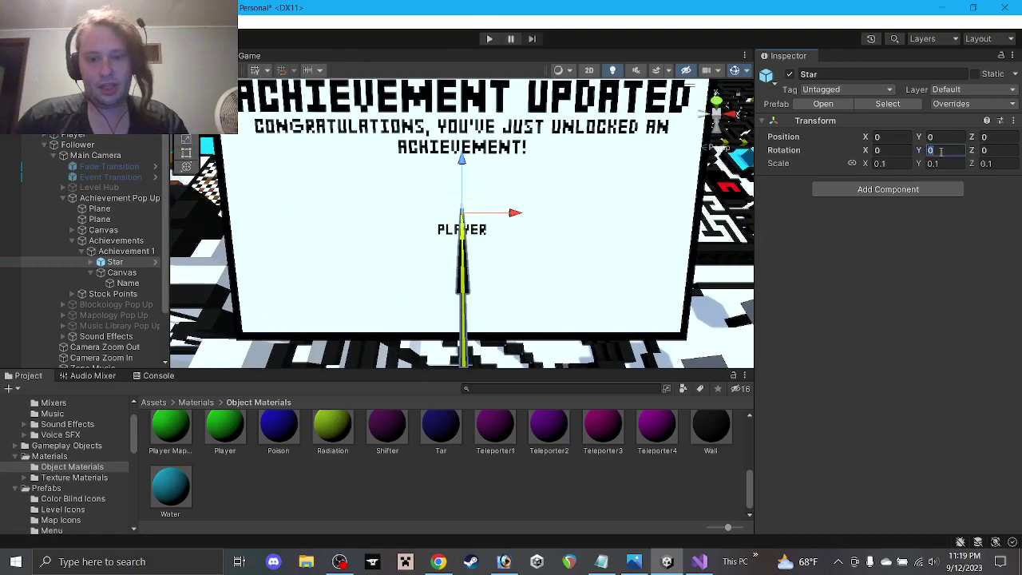
type("90")
key("ctrl+z")
Step: Set the X rotation of the Star under Achievement 1 to 90 and view it against the panel
left_click(897, 151)
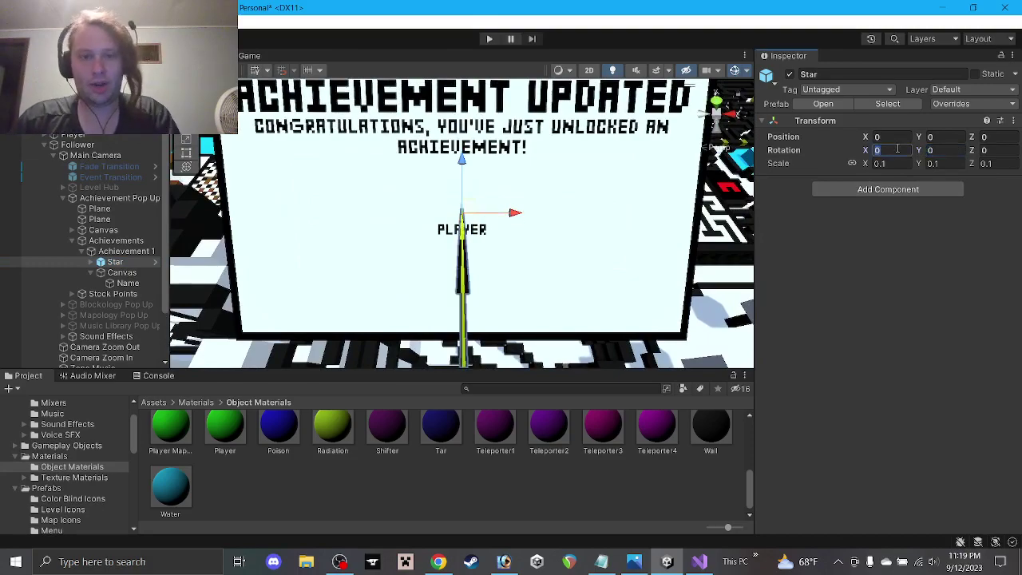
type("90")
mouse_move(479, 239)
left_mouse_down("alt")
mouse_move(511, 223)
mouse_move(471, 232)
left_mouse_up("alt")
key("f")
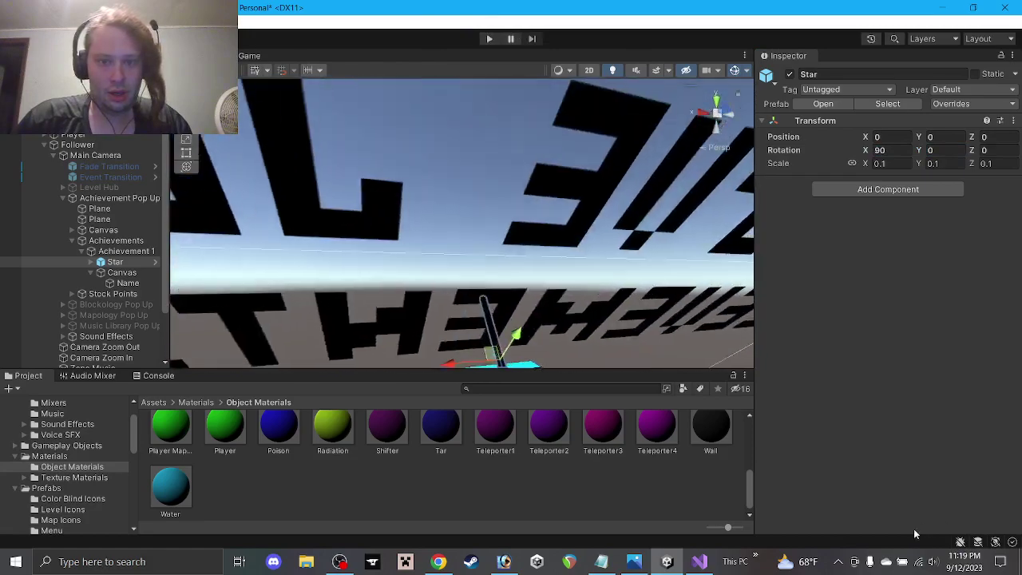
right_click_drag(607, 263, 531, 196)
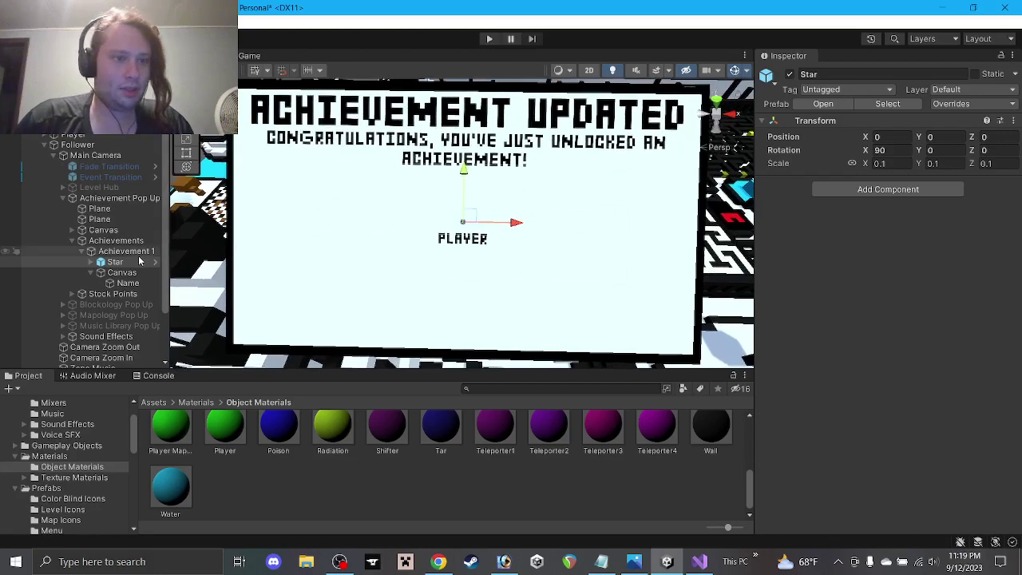
Step: Check the scale of the other Level Icons prefabs and set the Star prefab's uniform scale to 1
scroll(81, 455, "down", 2)
scroll(80, 455, "down", 1)
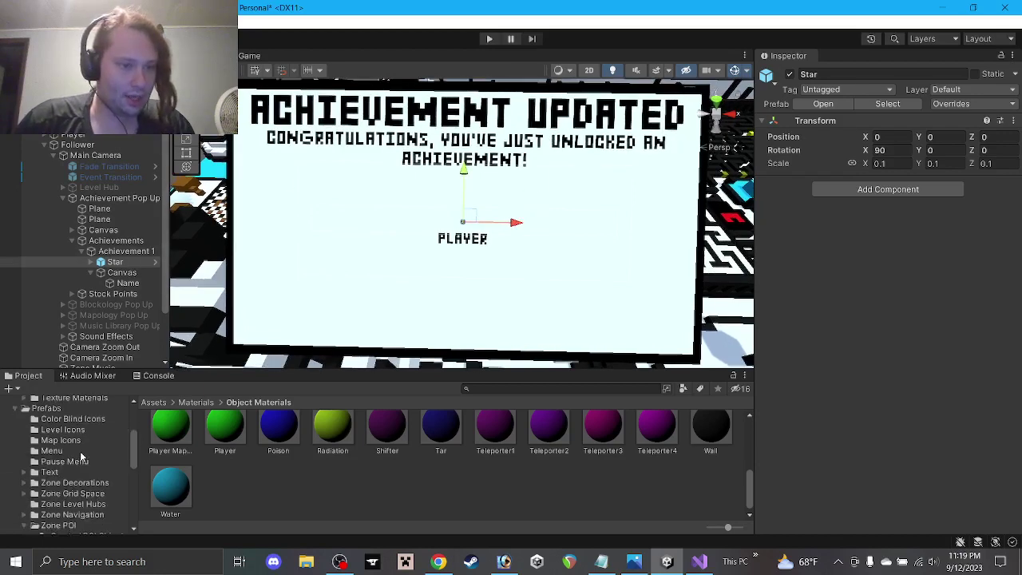
left_click(71, 433)
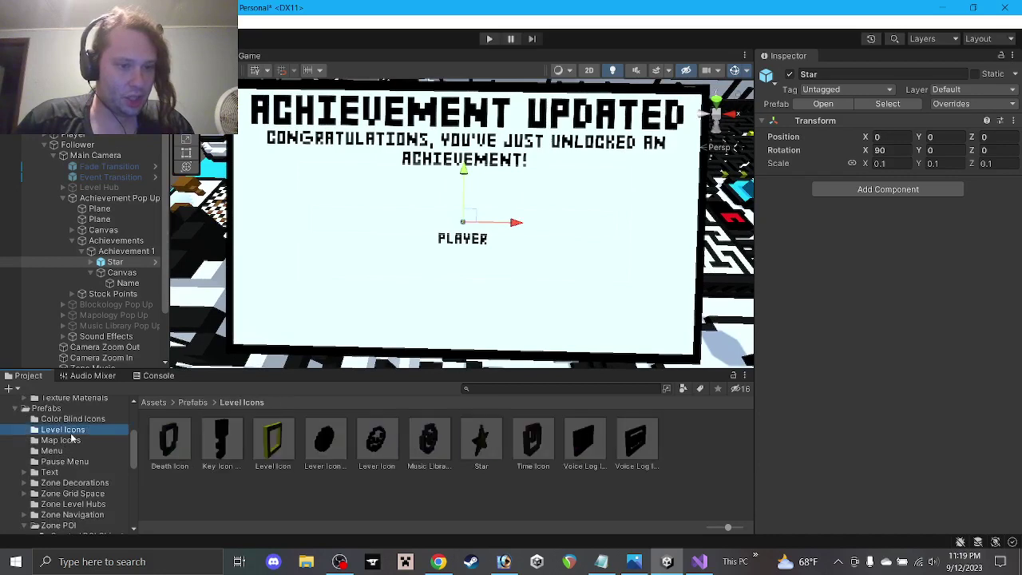
left_click(171, 447)
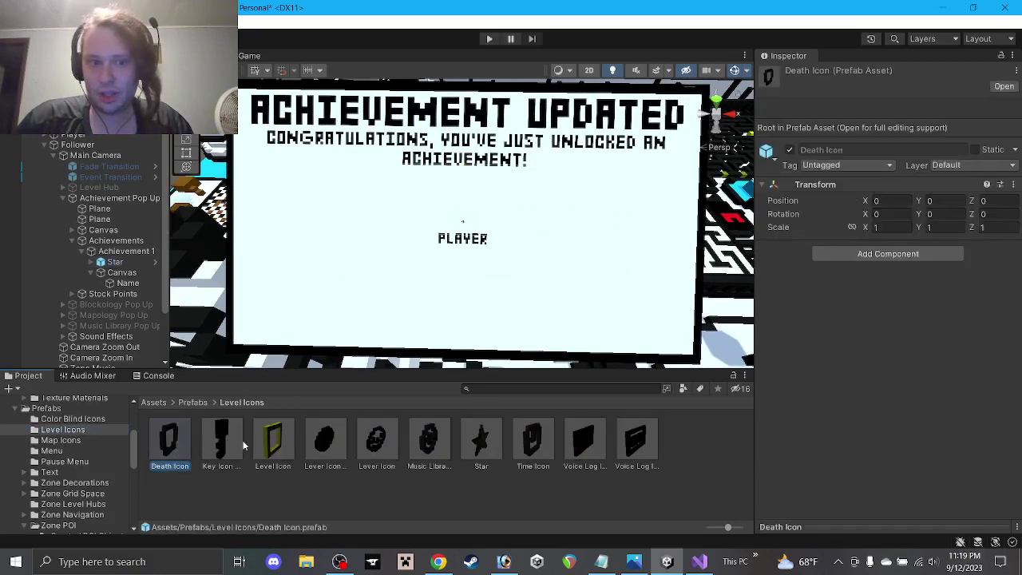
left_click(221, 452)
left_click(280, 448)
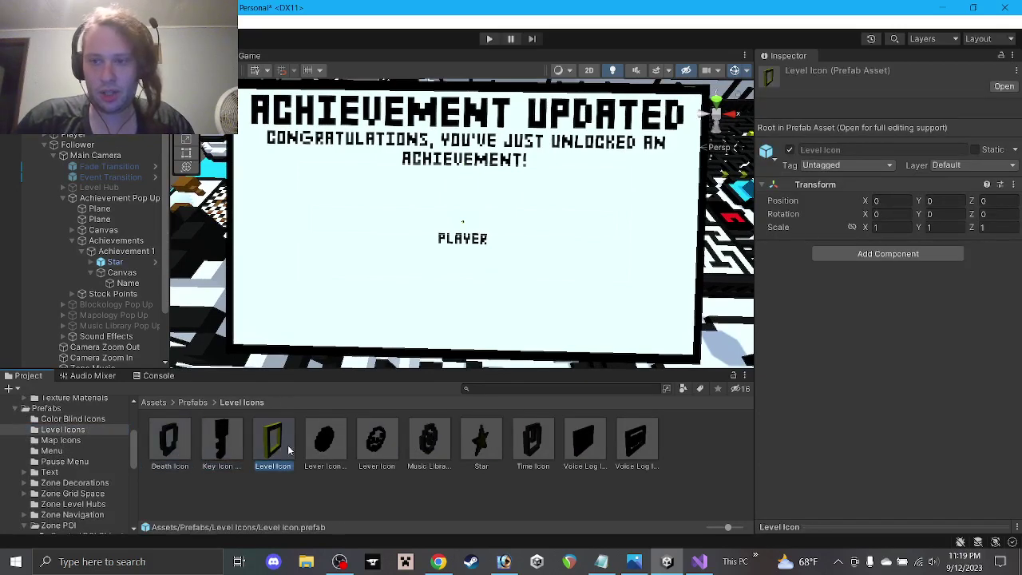
left_click(476, 456)
left_click(872, 229)
type("1")
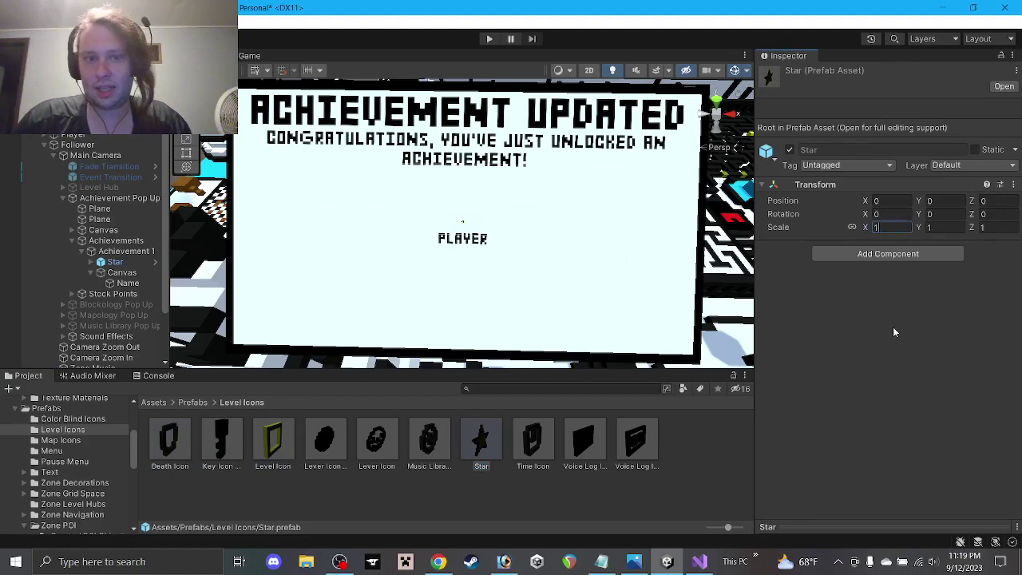
key("Return")
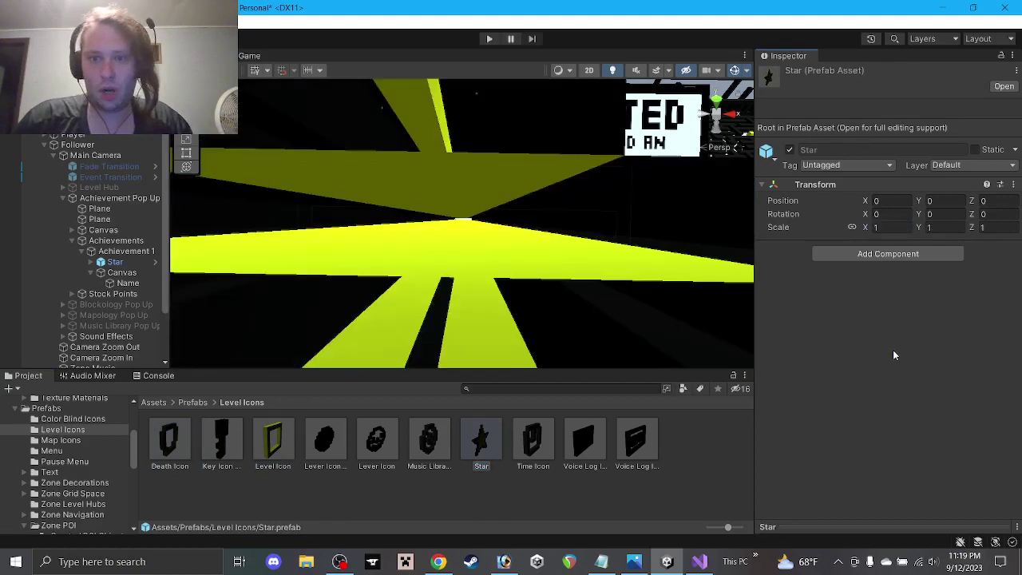
Step: Try uniform scales of 0.1 and 0.05 on the Star under Achievement 1
left_click(122, 264)
left_click(878, 163)
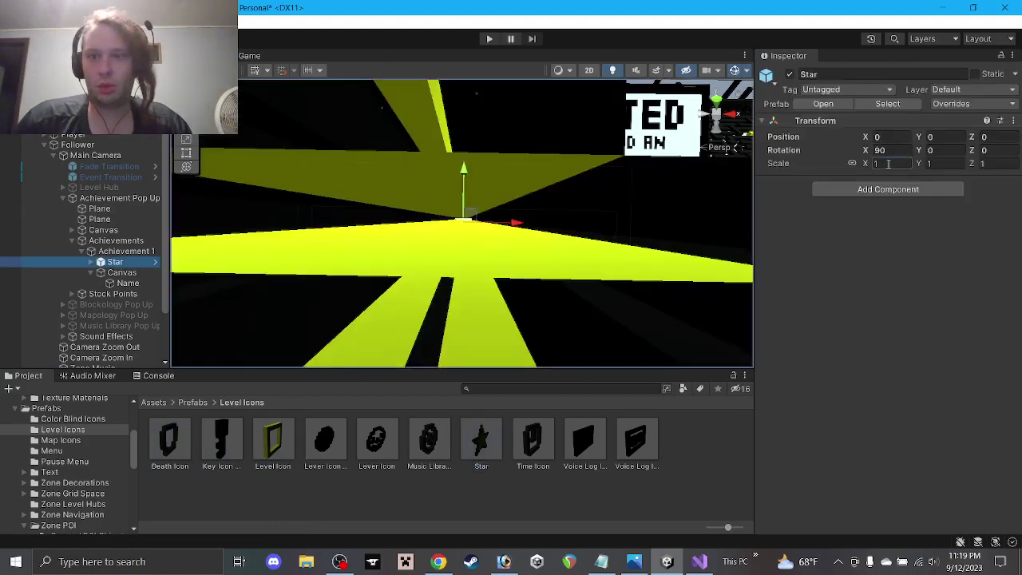
type("0.1")
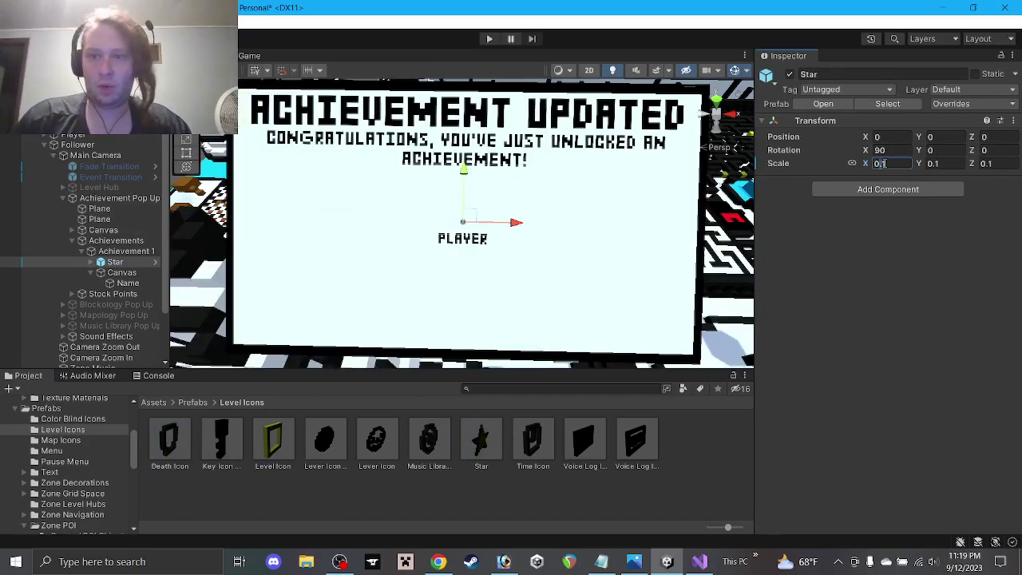
type("0.05")
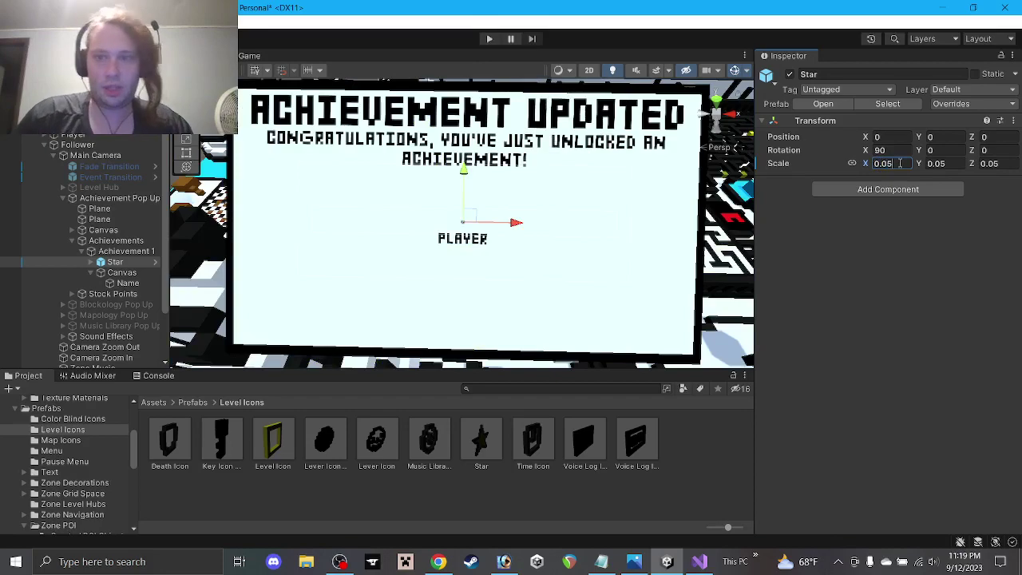
right_click_drag(632, 234, 618, 102)
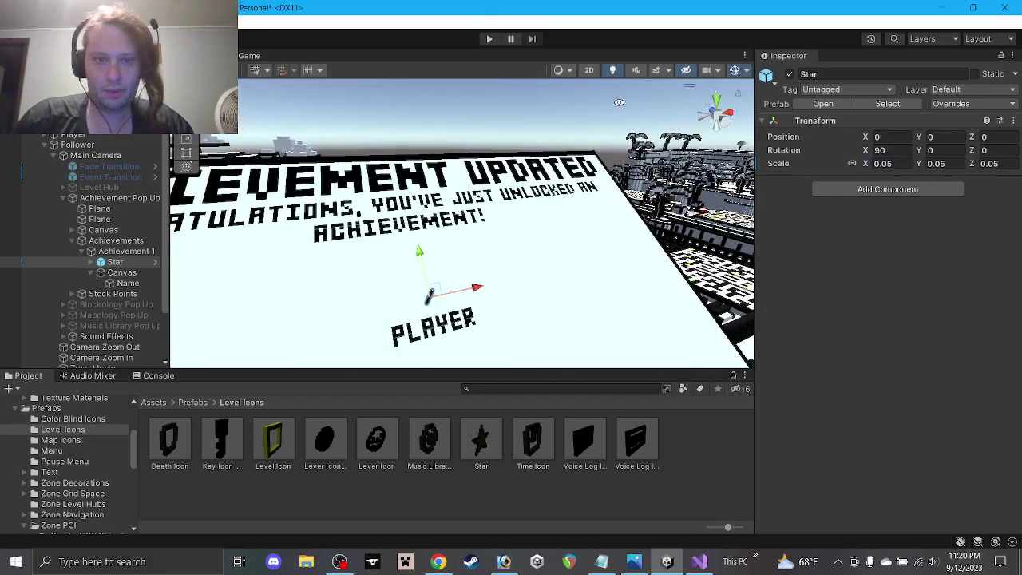
left_click(716, 99)
Step: Set the Achievement 1 Star's uniform scale to 0.5 and check it in an enlarged Game view
left_click(892, 163)
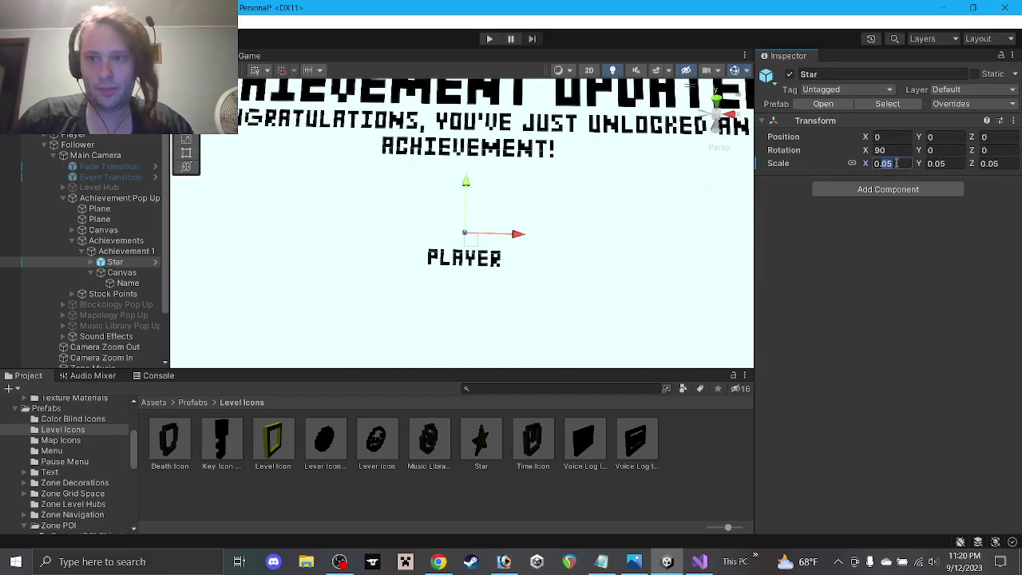
type("0.5")
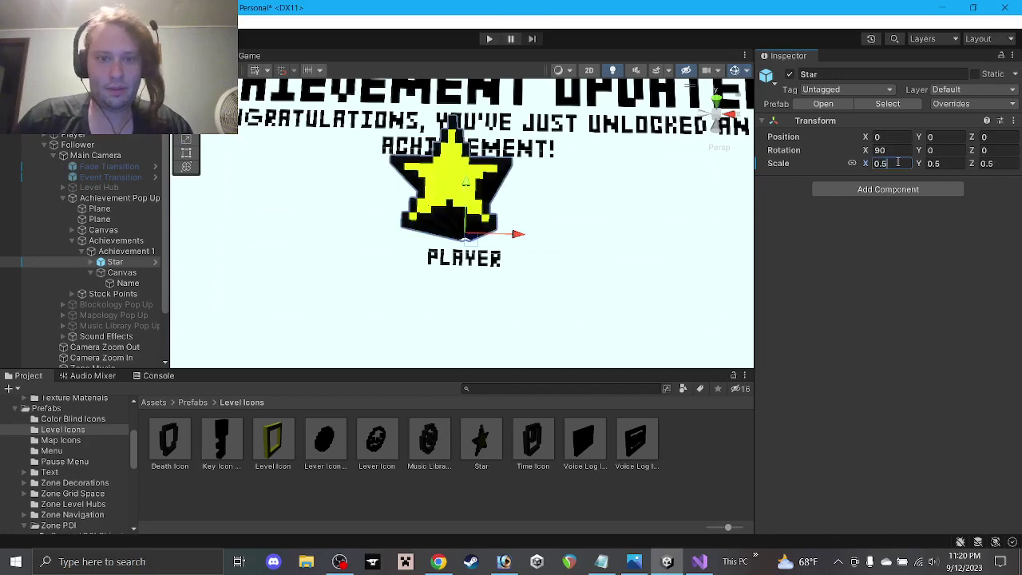
right_click_drag(522, 205, 519, 200)
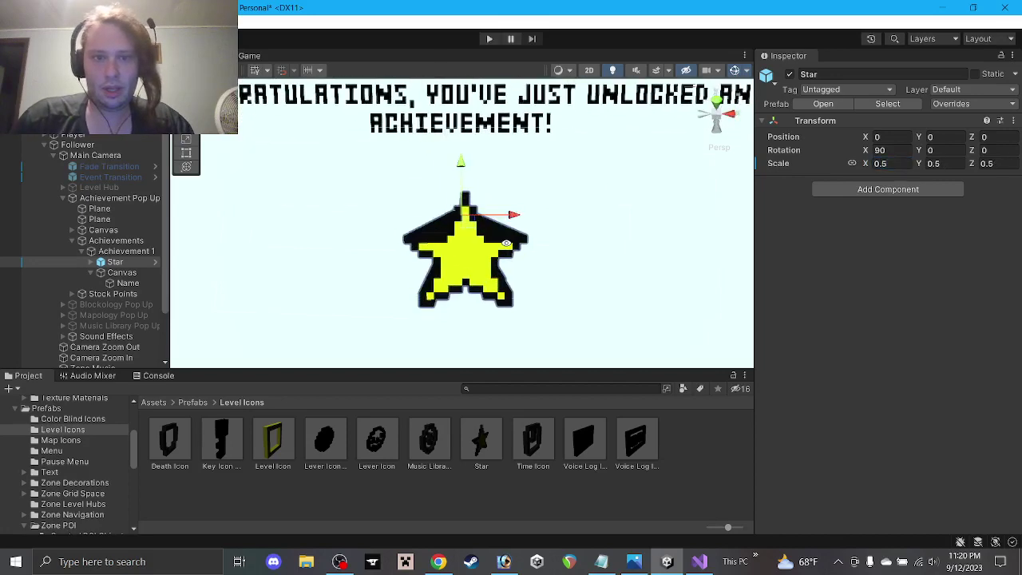
left_click(254, 56)
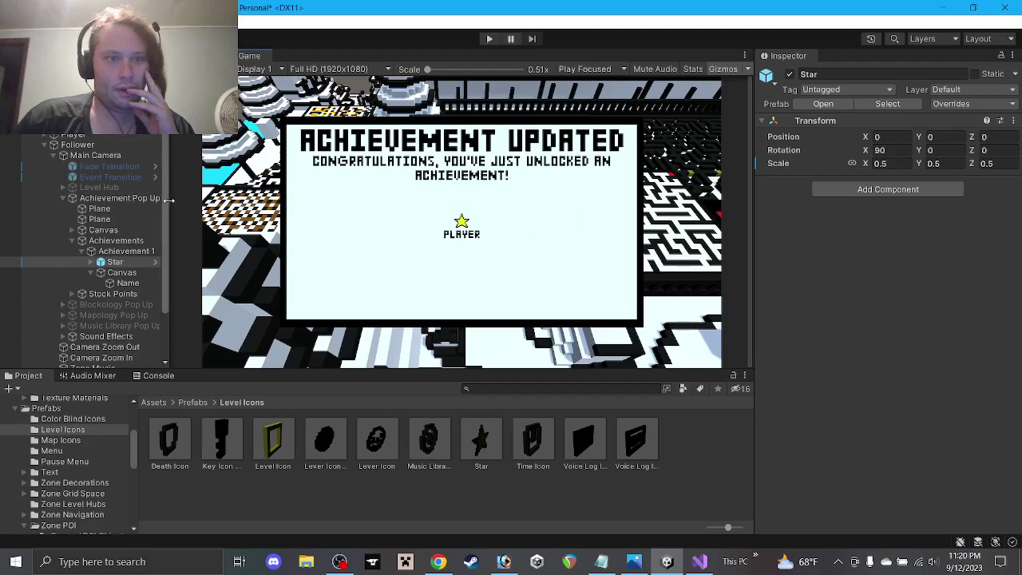
left_click_drag(169, 200, 162, 207)
left_click_drag(352, 371, 349, 412)
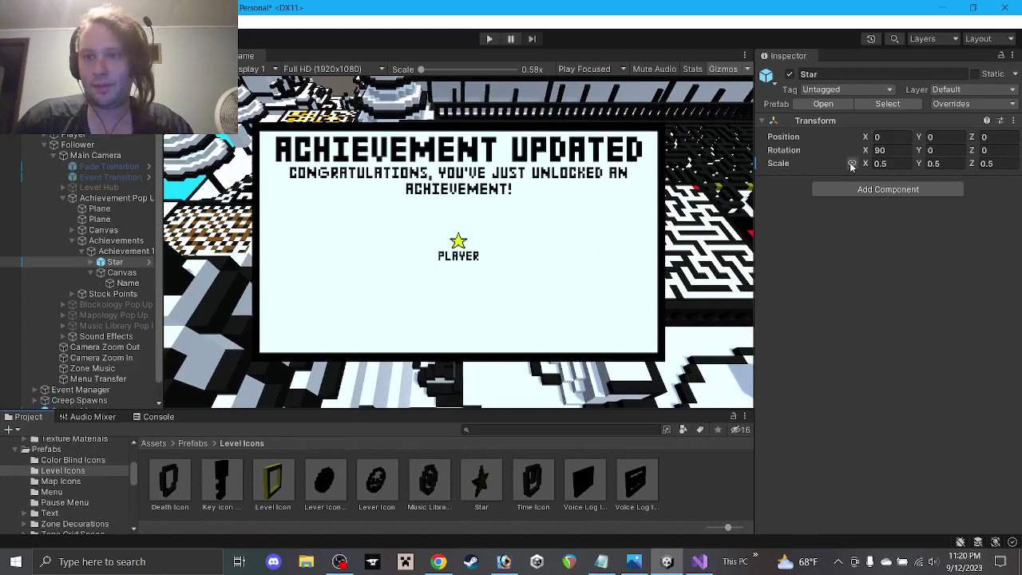
Step: Return to the Scene view with the Star's scale proportions unlinked and set only its Z scale to 0.1
key("ctrl+1")
left_click(998, 164)
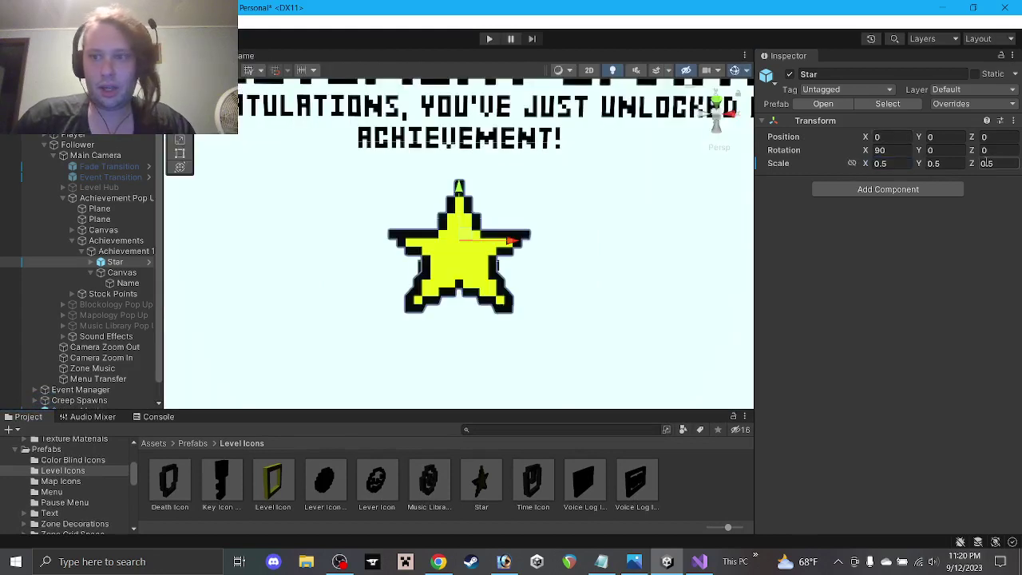
type("0.1")
key("Return")
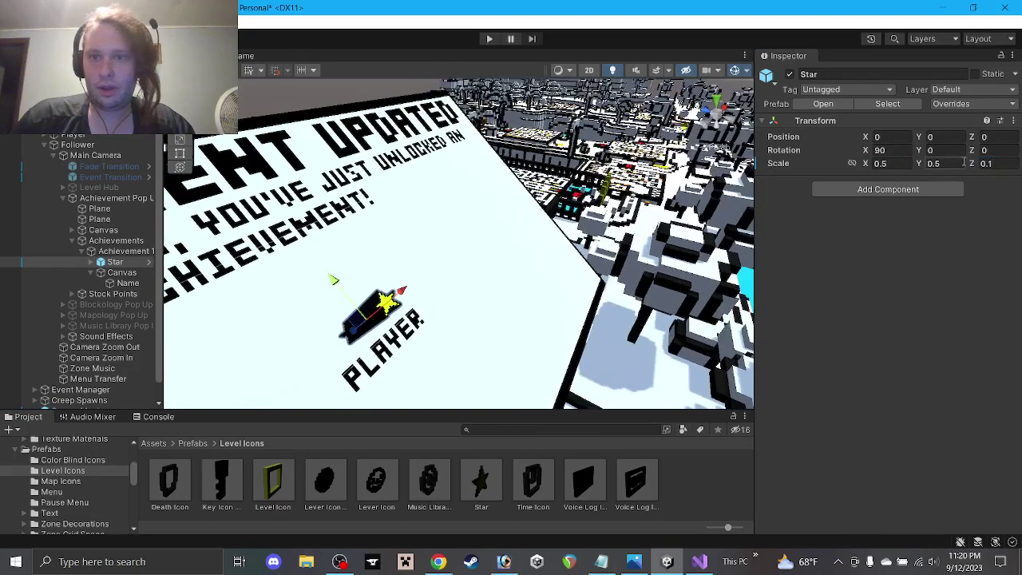
Step: Flatten the Star further to a Z scale of 0.001 and check it above the Player label in the Game view
left_click(996, 163)
type("0.01")
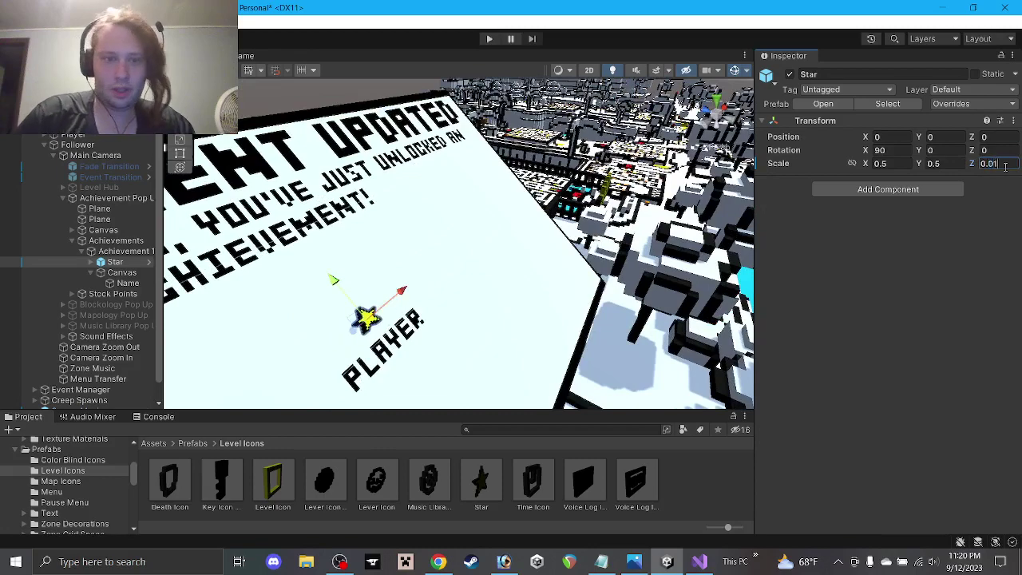
key("BackSpace")
type("01")
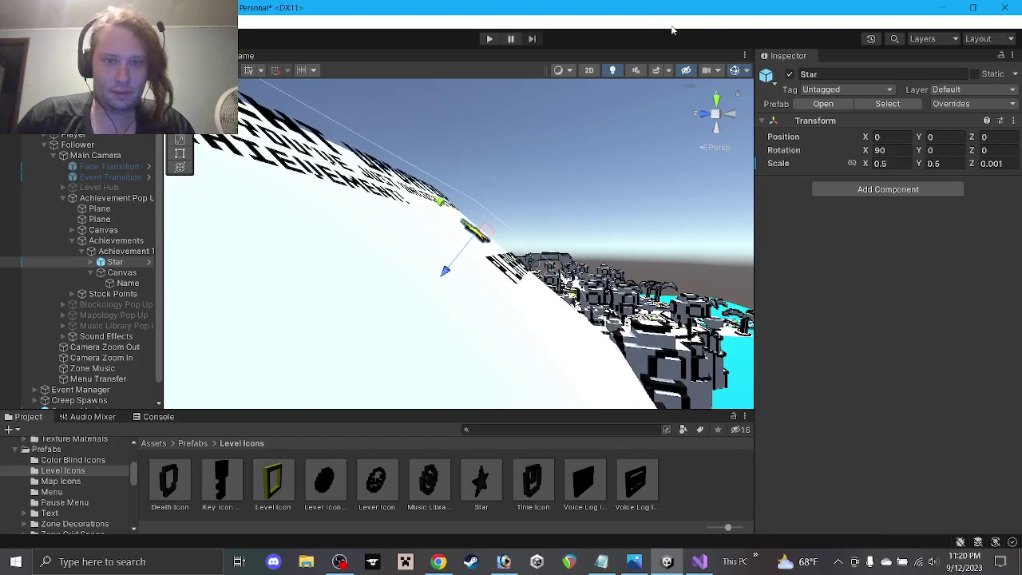
type("f")
left_click_drag(231, 219, 330, 312, "alt")
scroll(588, 231, "down", 2)
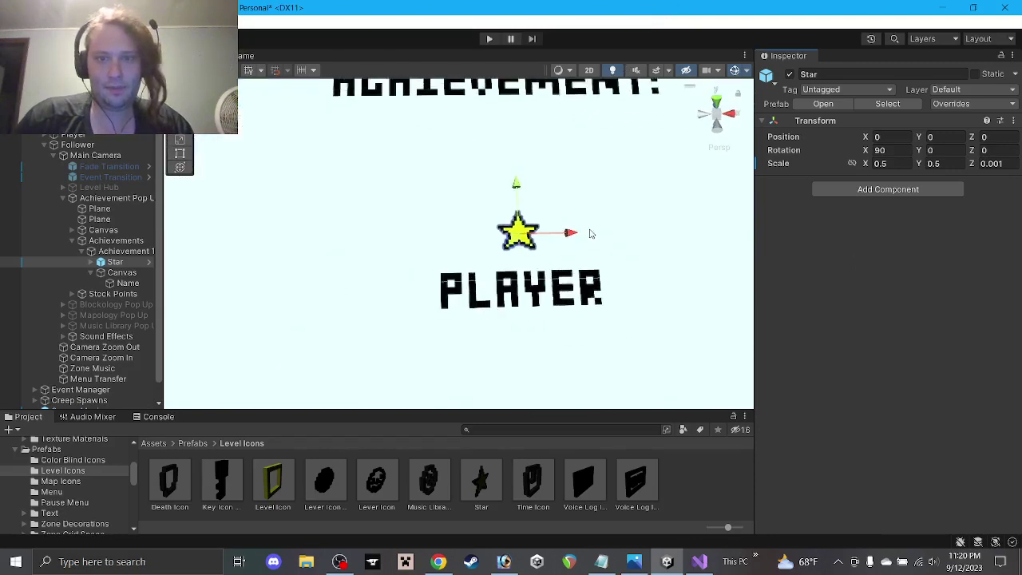
scroll(564, 239, "down", 2)
left_click(247, 58)
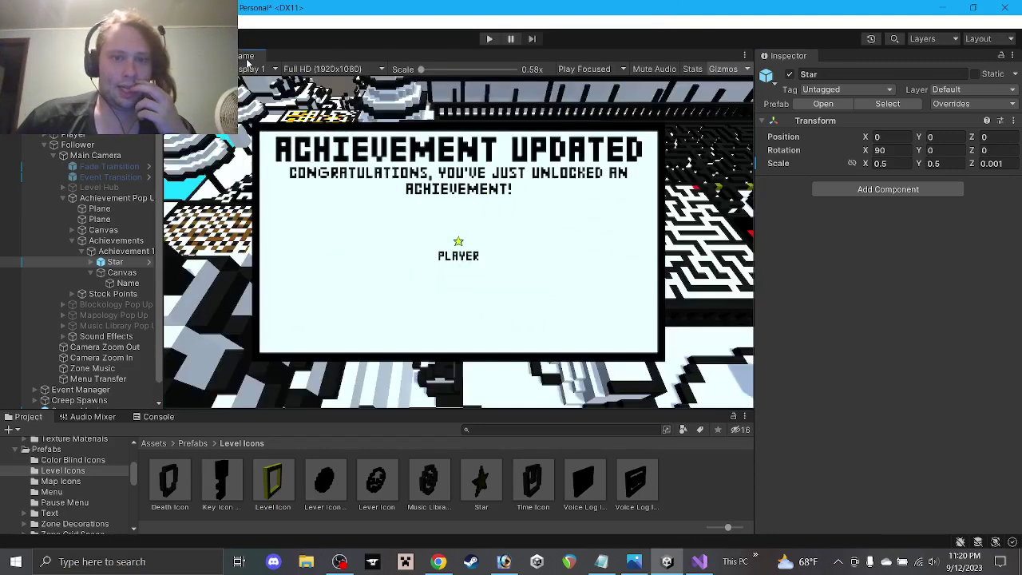
Step: Enlarge the flattened Star under Achievement 1 by setting its X and Y scale to 1
left_click(883, 163)
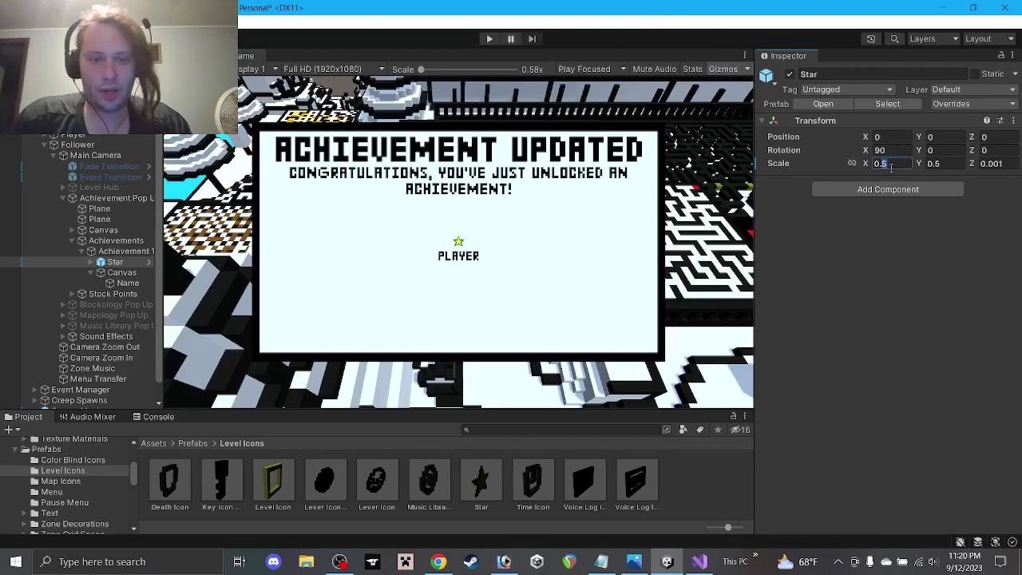
type("1")
key("Tab")
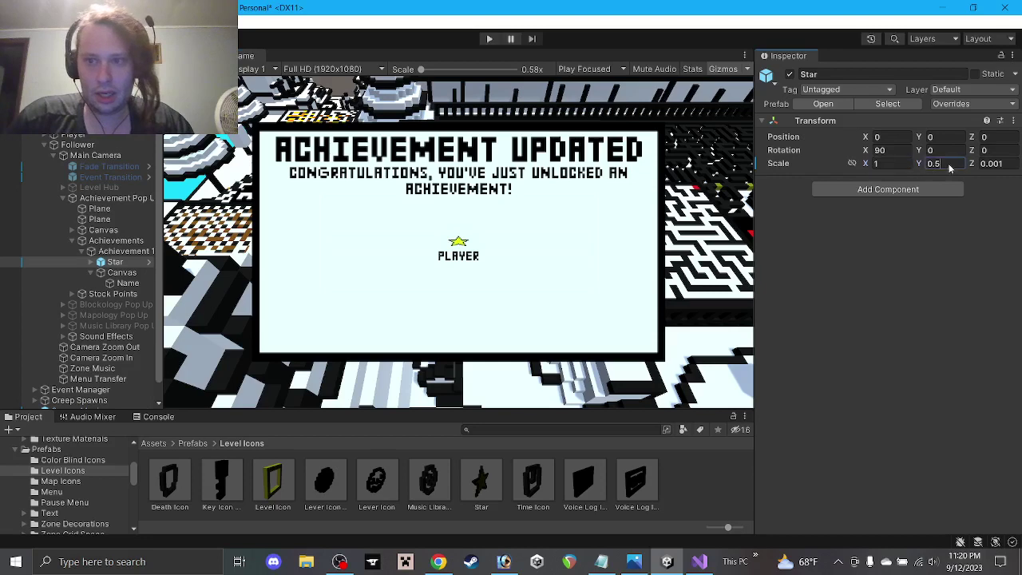
type("1")
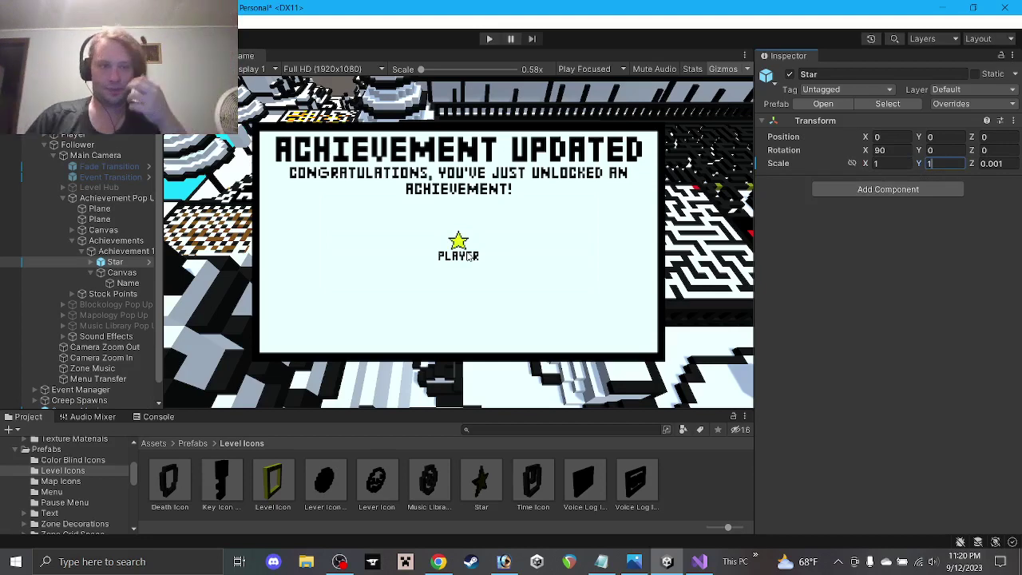
left_click(114, 262)
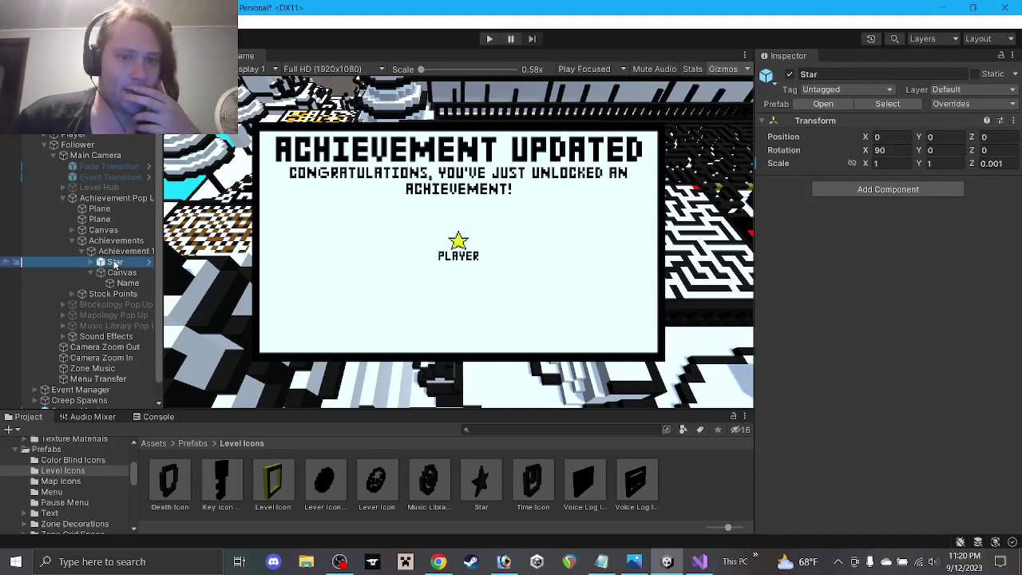
Step: Create an empty child named Stars under Achievement 1 and move the Star into it
left_click(112, 252)
right_click(118, 252)
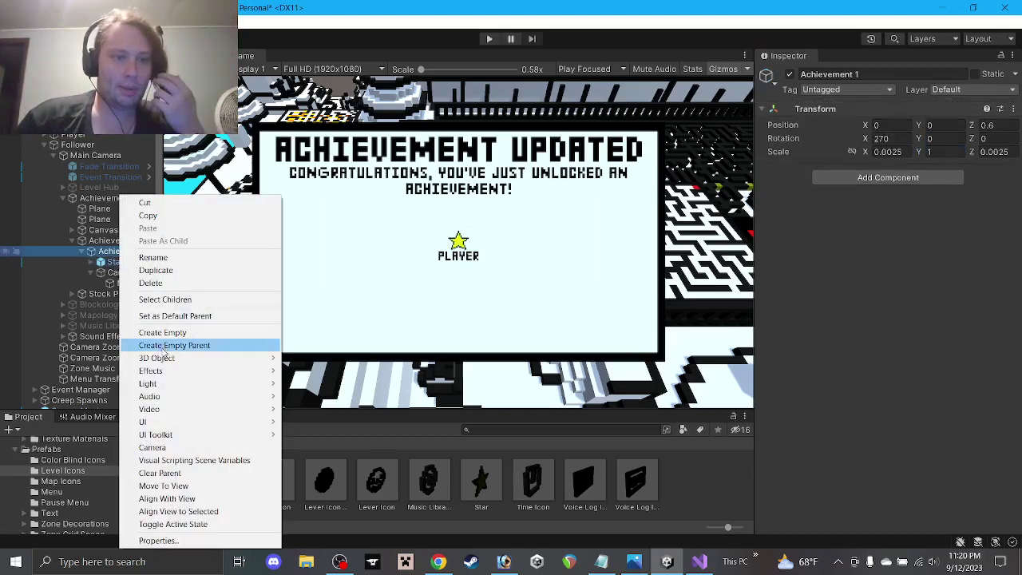
left_click(162, 333)
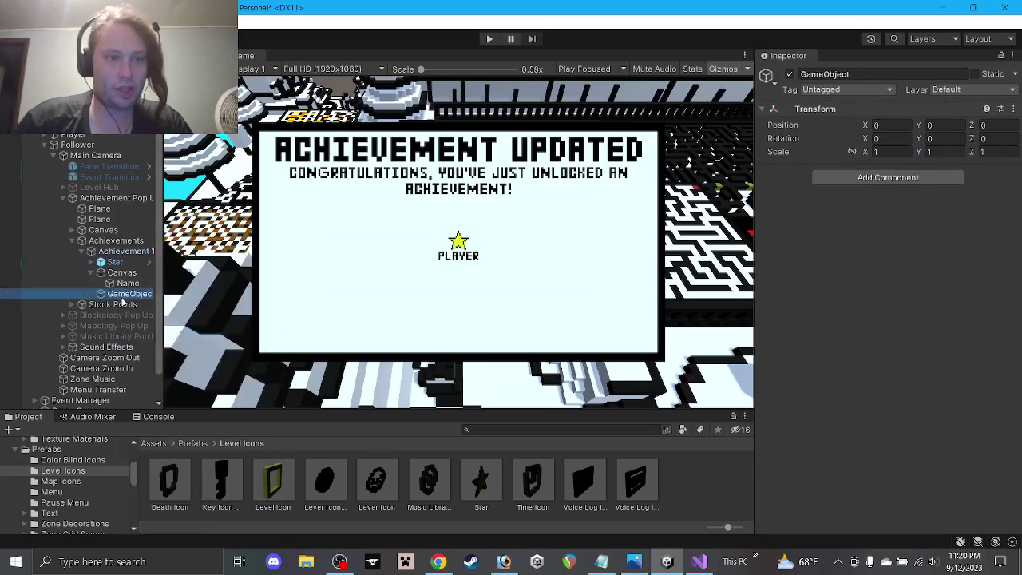
type("Stars")
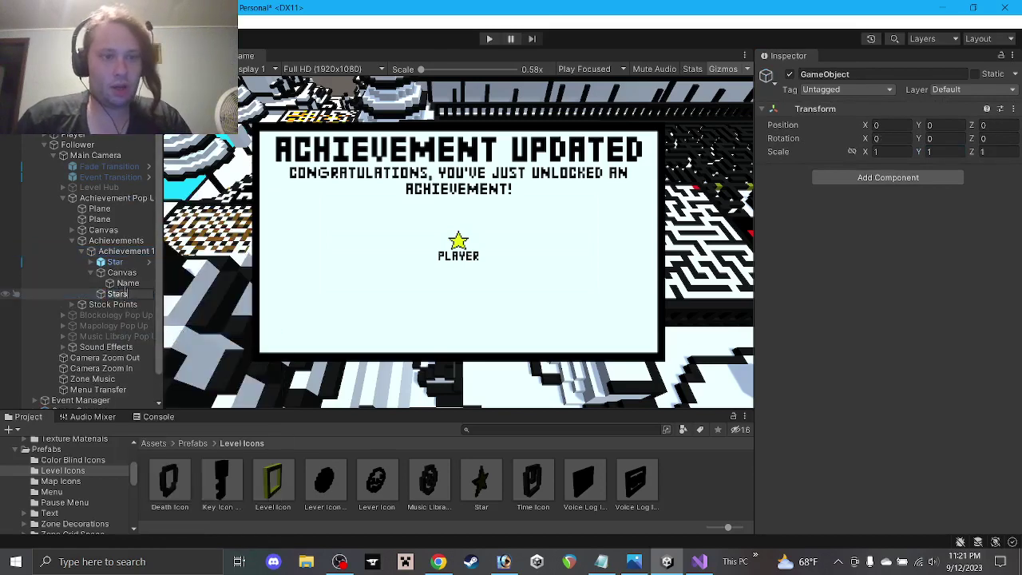
key("Return")
left_click_drag(115, 262, 120, 297)
left_click(118, 285)
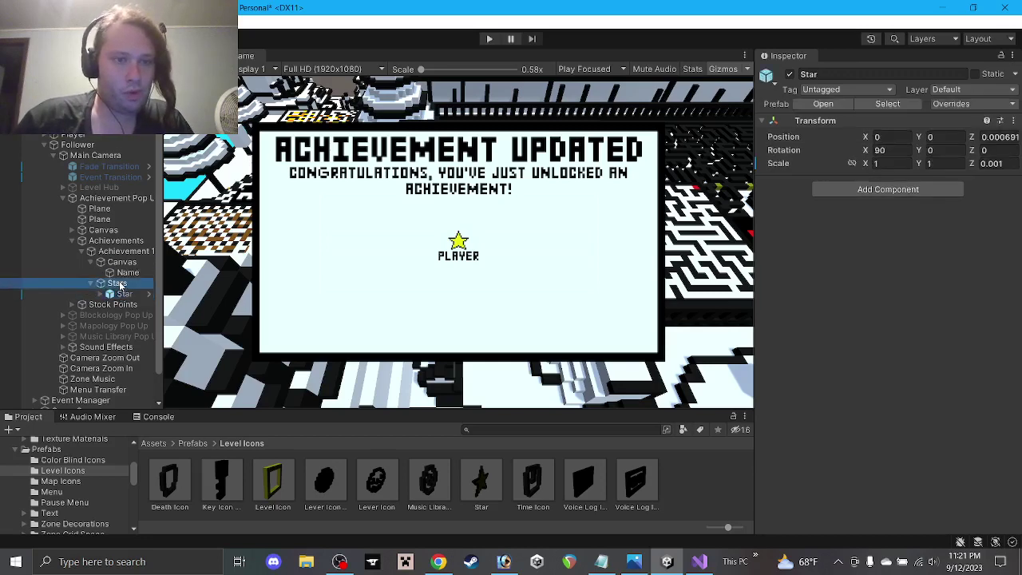
Step: Set the Y position of the Name text under Achievement 1's Canvas to 0
left_click(120, 262)
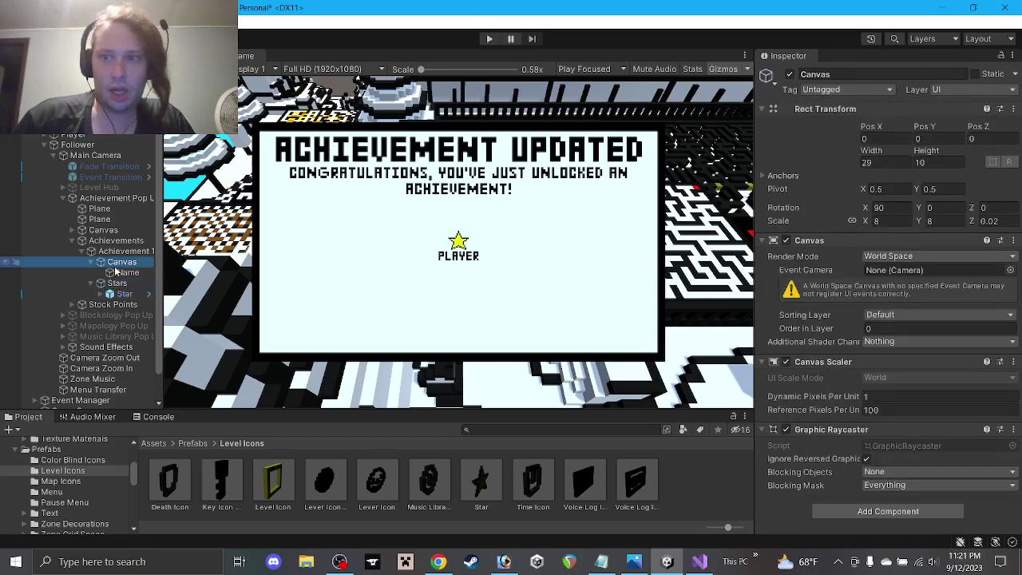
left_click(121, 273)
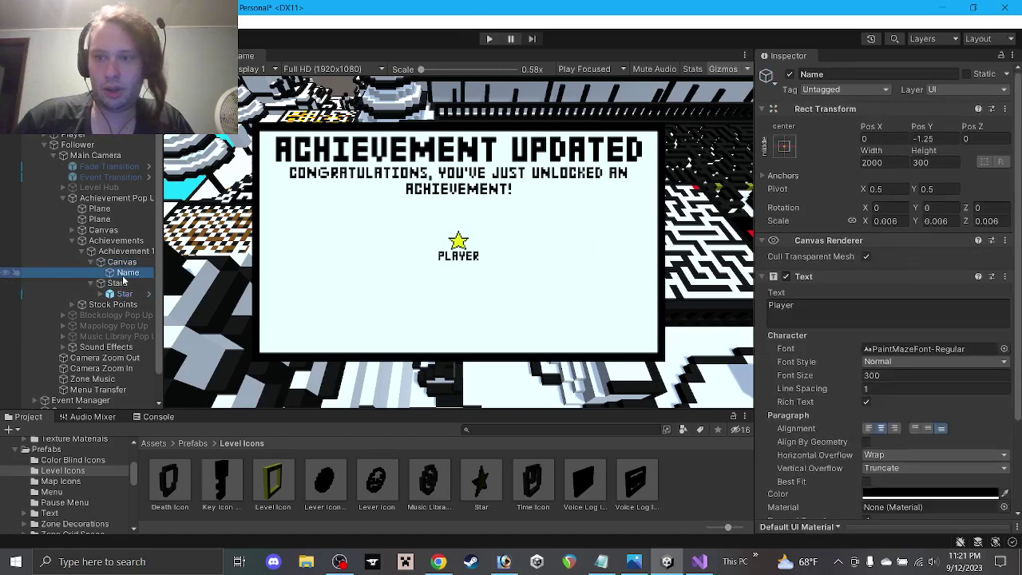
left_click(924, 138)
type("0")
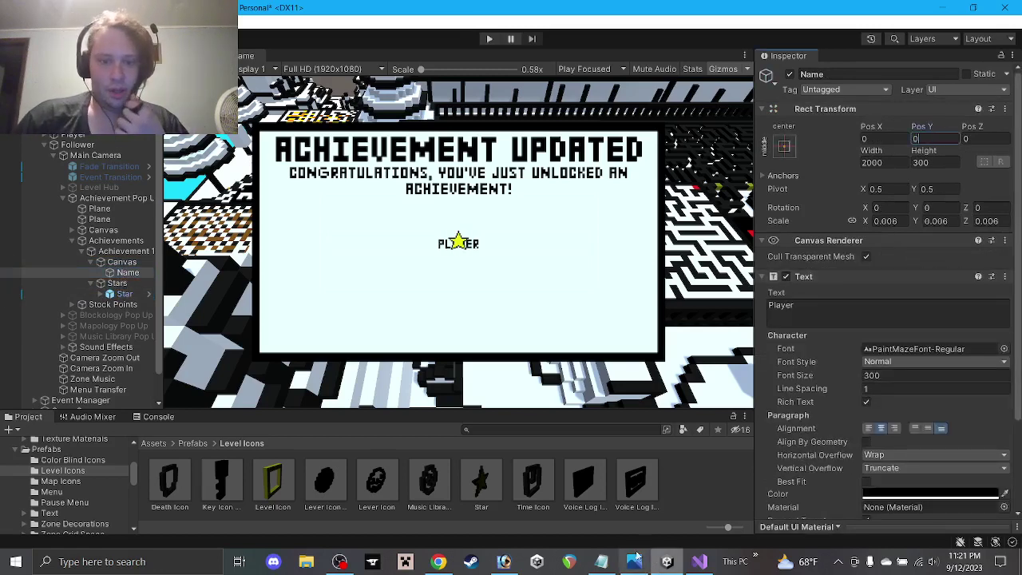
Step: Replace the Name text with "master of fingers" from the Notepad achievement list and set its width to 5000
left_click(604, 562)
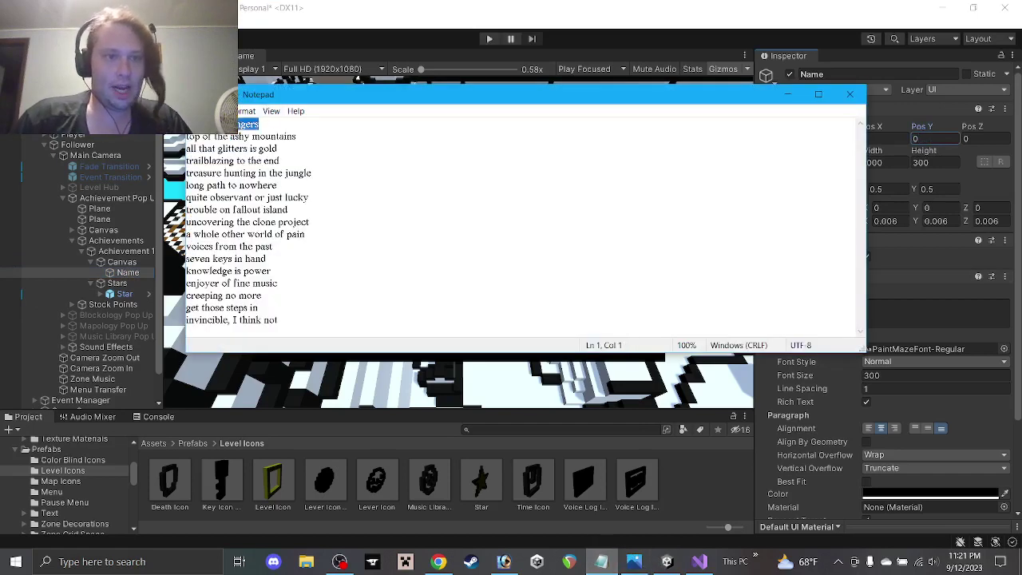
left_click(891, 308)
type("master of fingers")
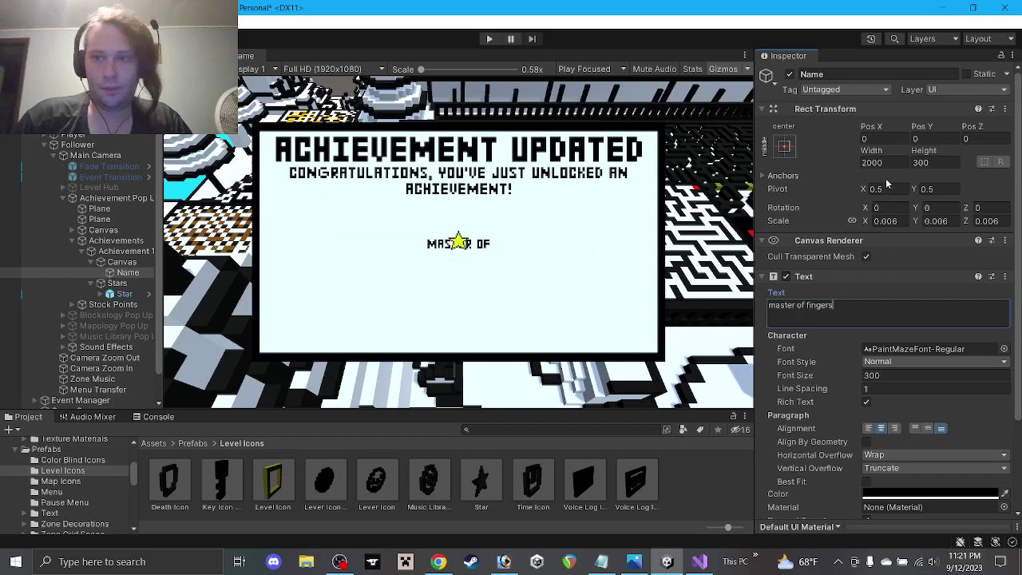
left_click(865, 164)
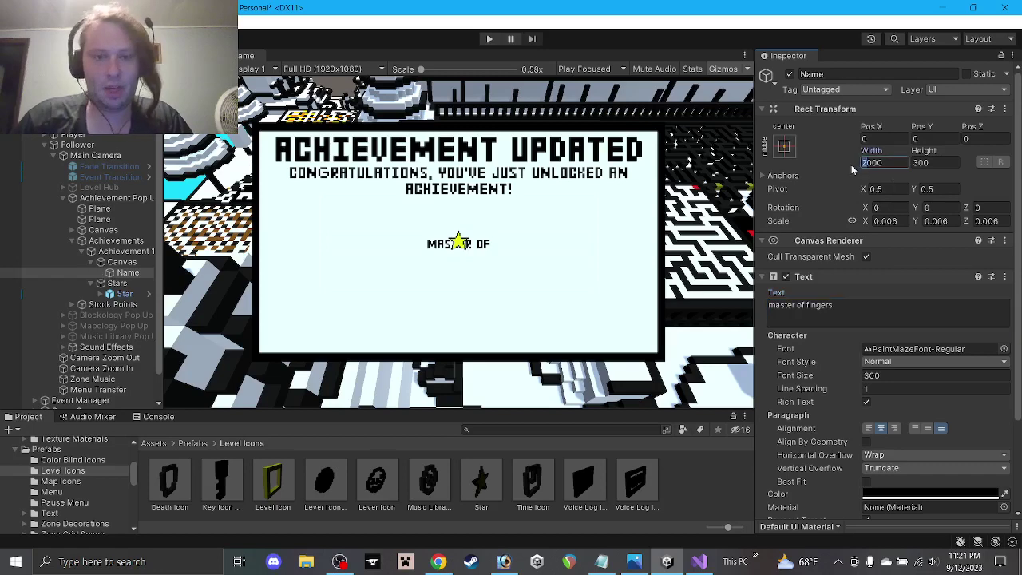
type("5")
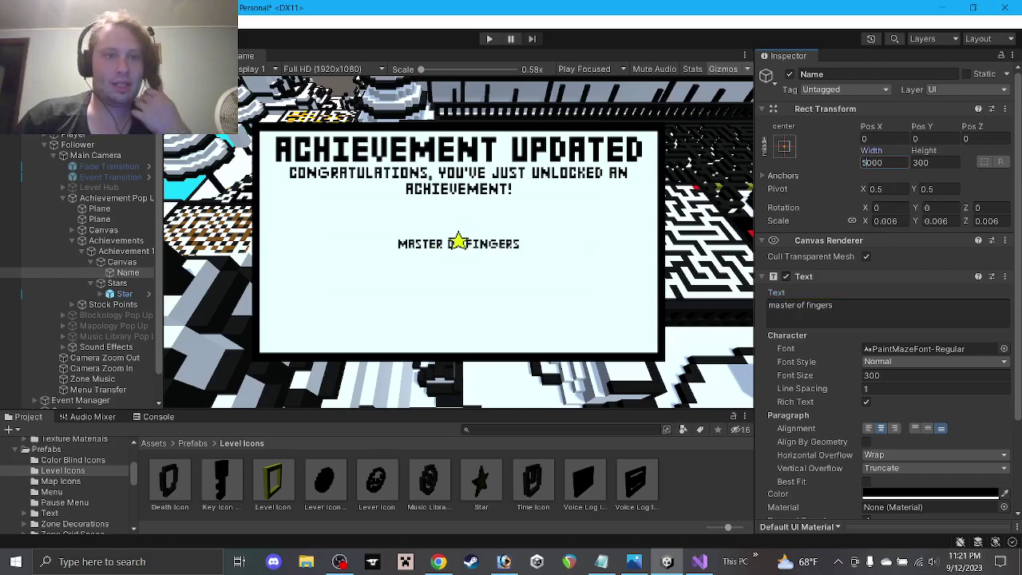
Step: Try the longer Notepad entry "treasure hunting in the jungle" as the Name text in the Scene view and undo it
left_click(191, 56)
scroll(511, 189, "down", 5)
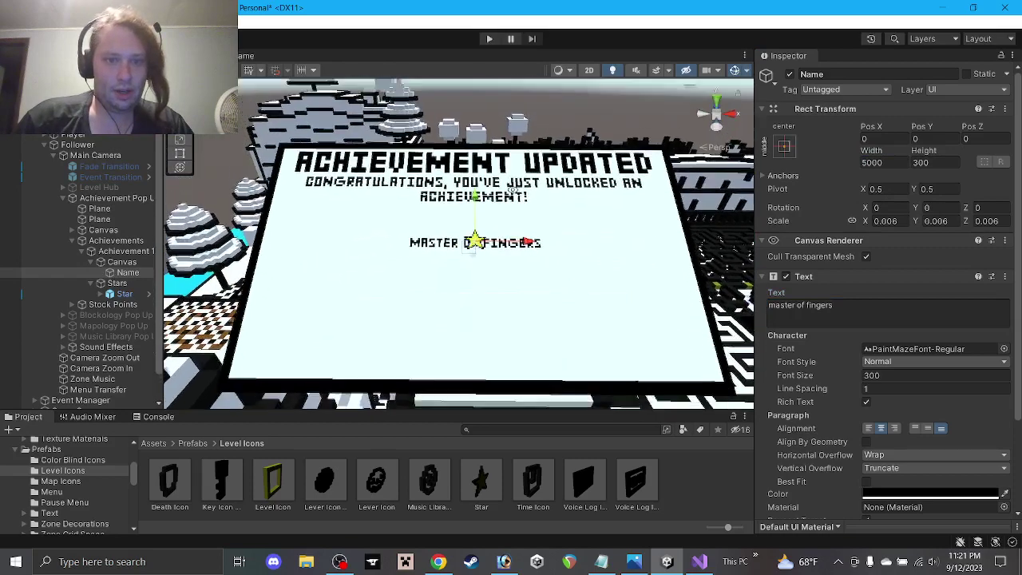
left_click_drag(512, 189, 515, 529, "alt")
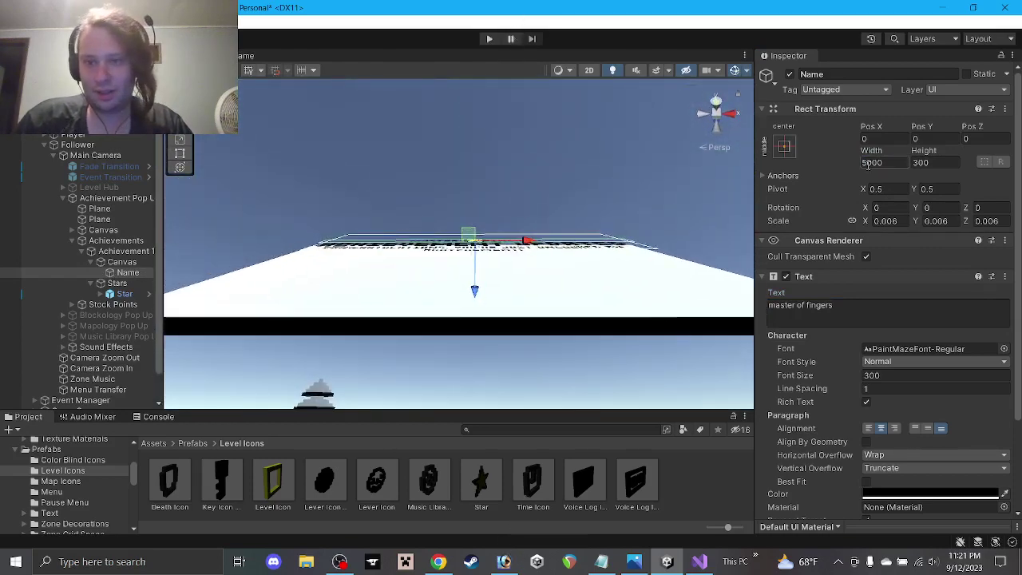
left_click(601, 561)
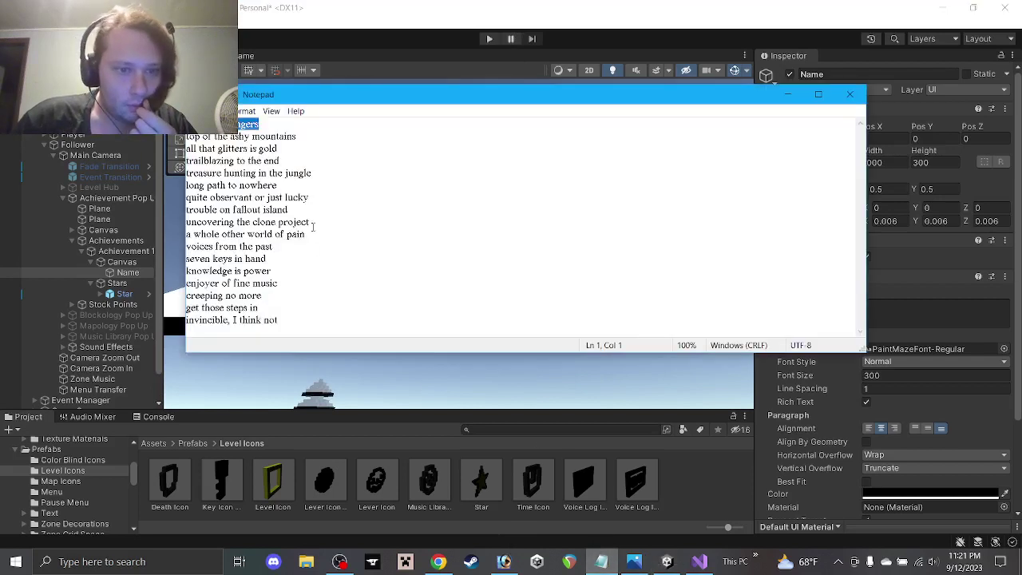
left_click(322, 173)
key("shift+Home")
key("ctrl+c")
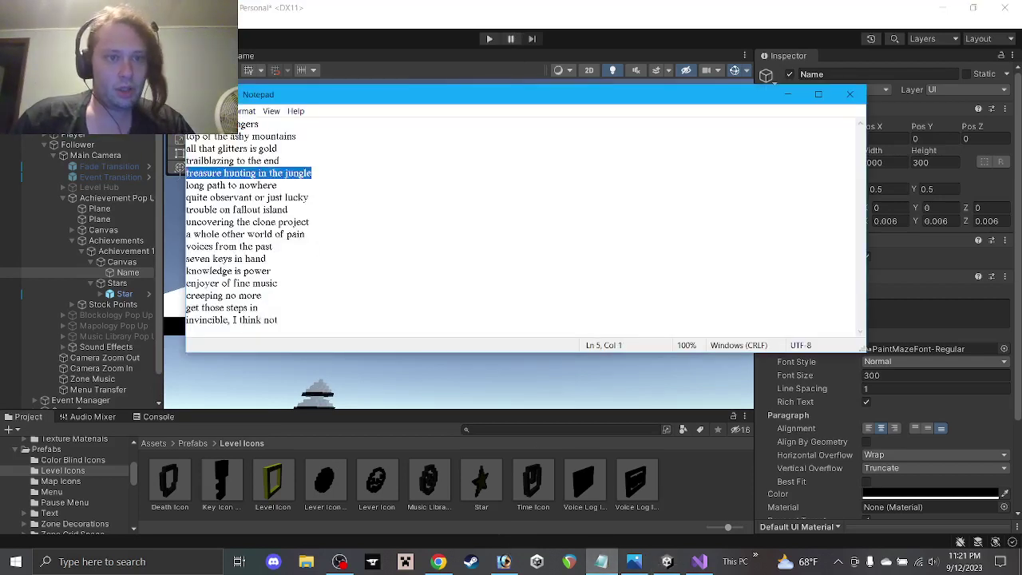
left_click(1012, 289)
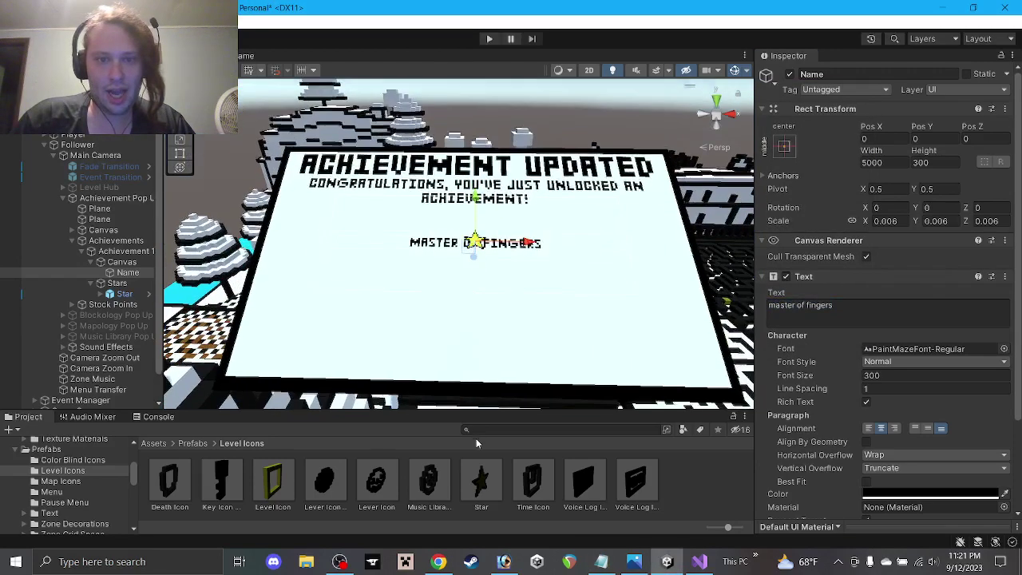
key("ctrl+a")
key("ctrl+v")
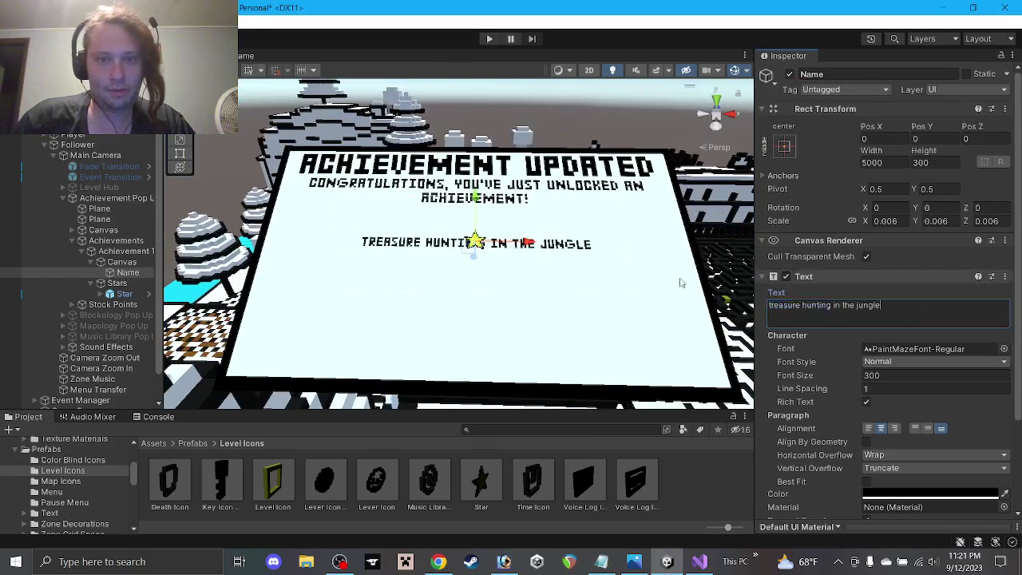
right_click_drag(546, 343, 549, 311)
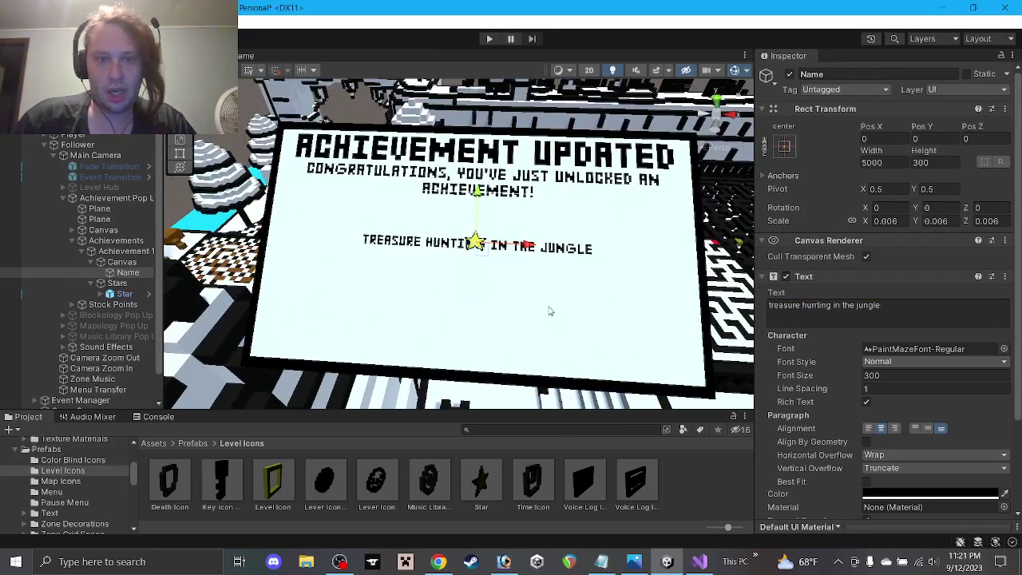
key("ctrl+z")
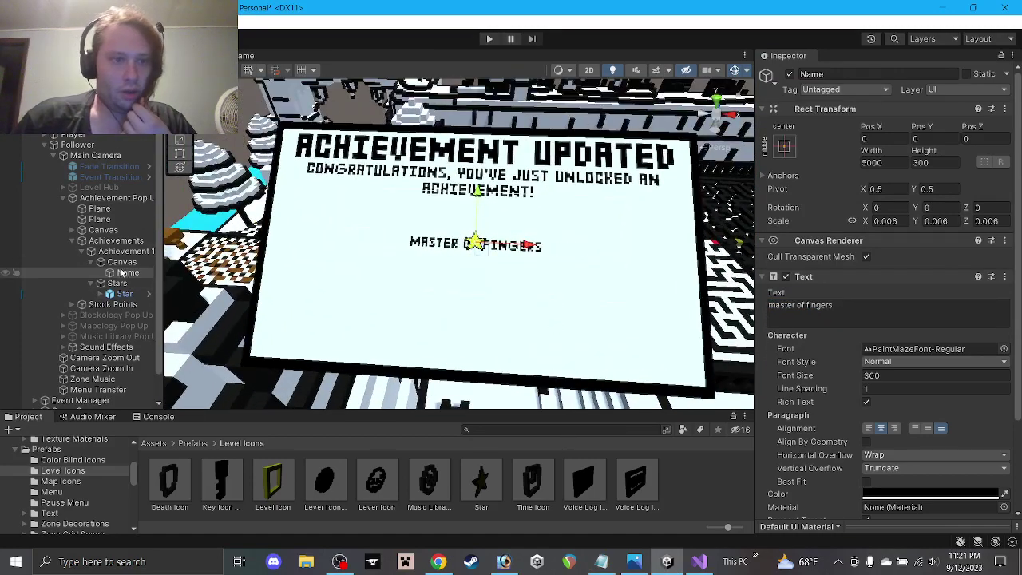
Step: Compare the Star with the label in the Scene and Game views and set its position to X 0 and Z 0.6
left_click(125, 294)
right_click_drag(464, 254, 474, 288)
left_click(243, 56)
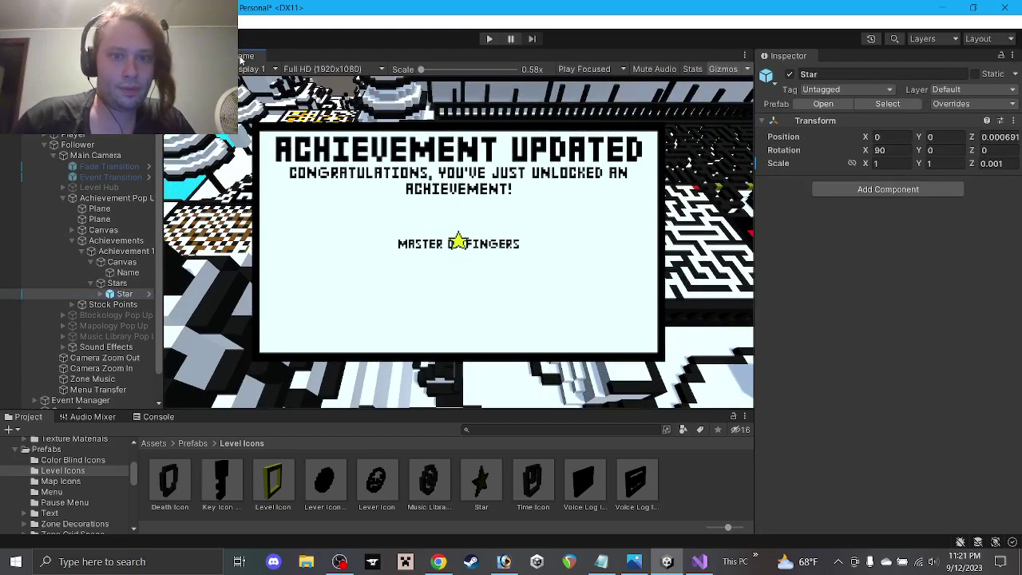
left_click(132, 295)
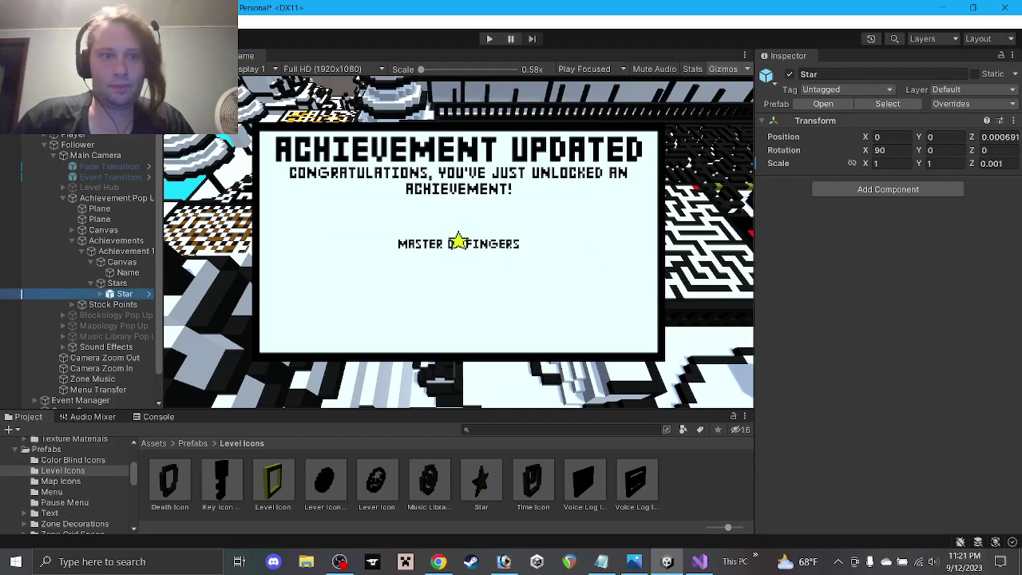
double_click(125, 294)
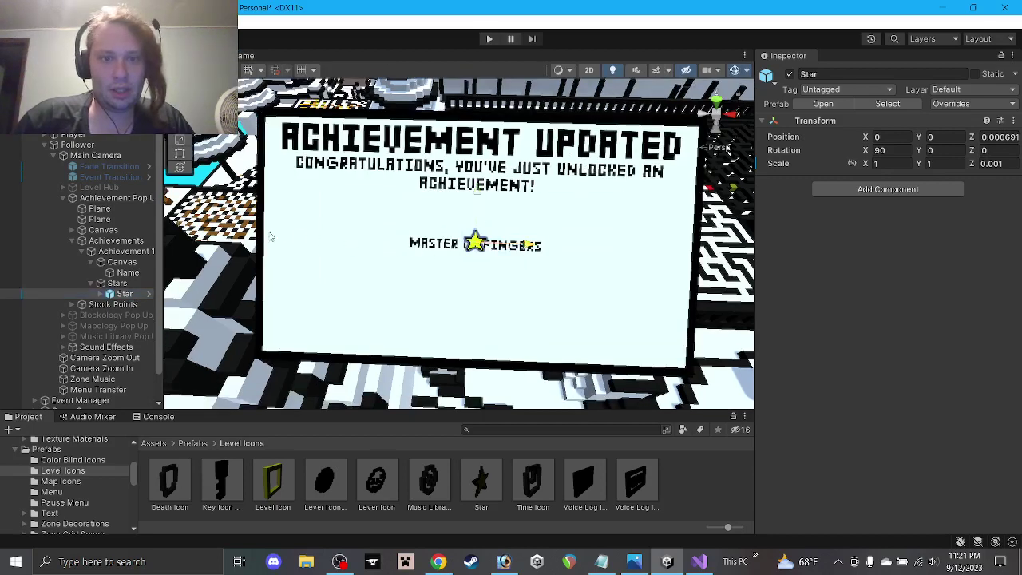
key("ctrl+2")
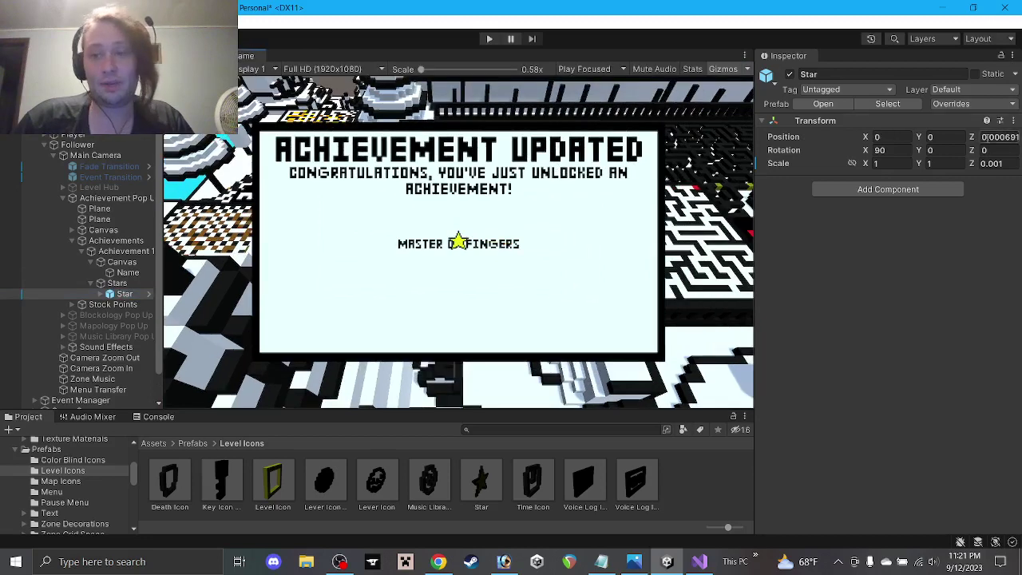
left_click(886, 137)
type("1")
key("BackSpace")
type("0")
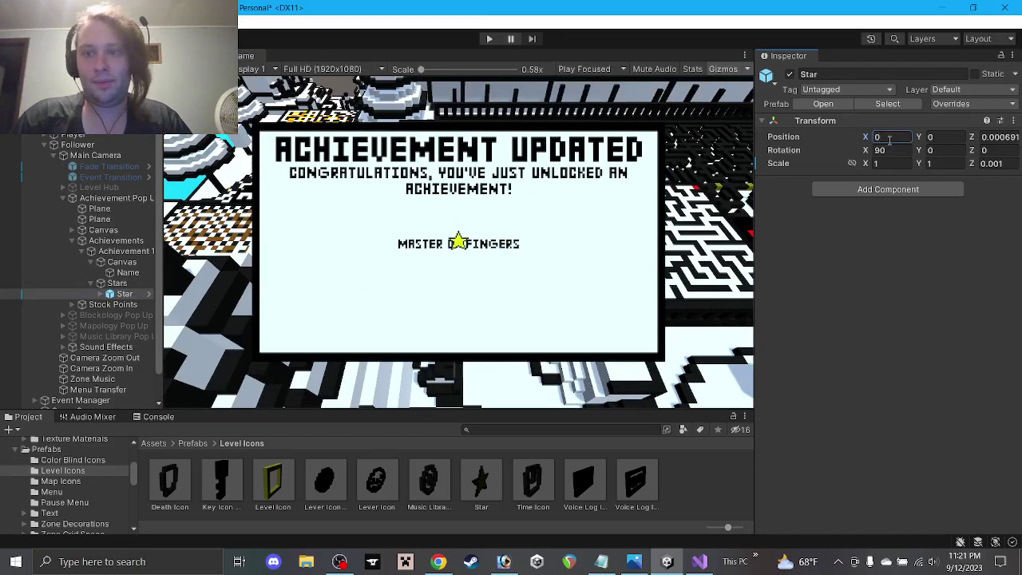
left_click(993, 137)
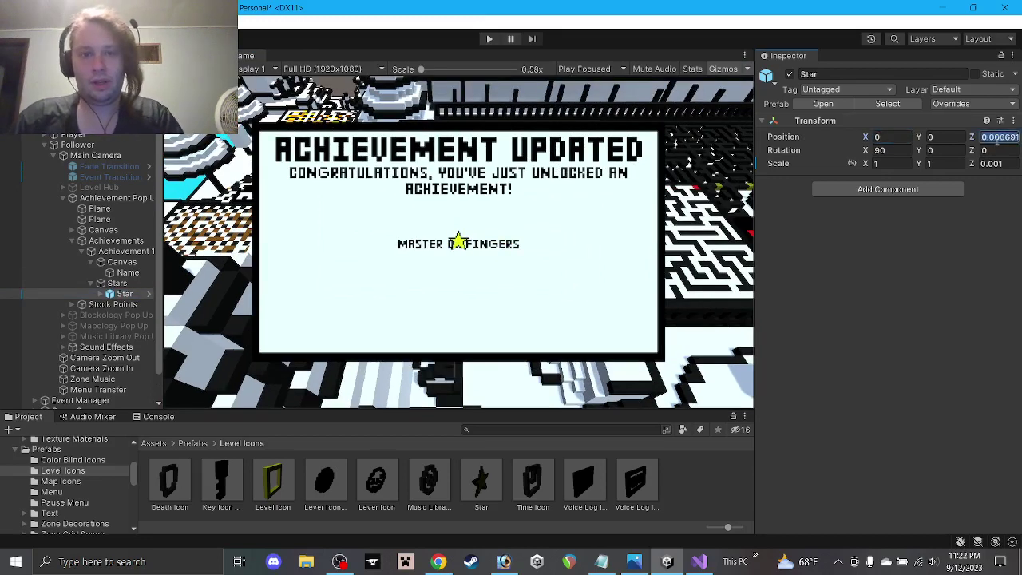
type("0.")
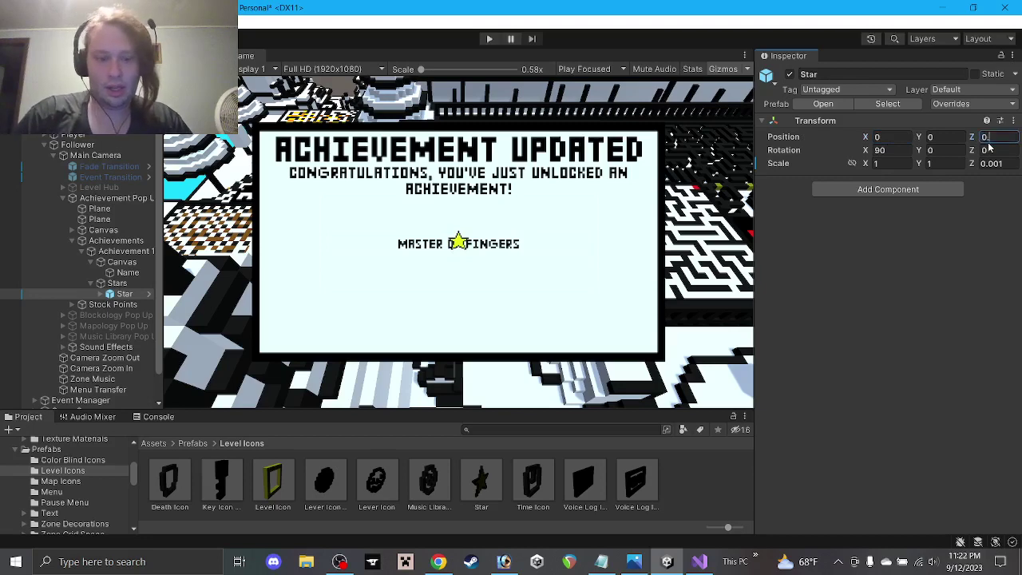
type("6")
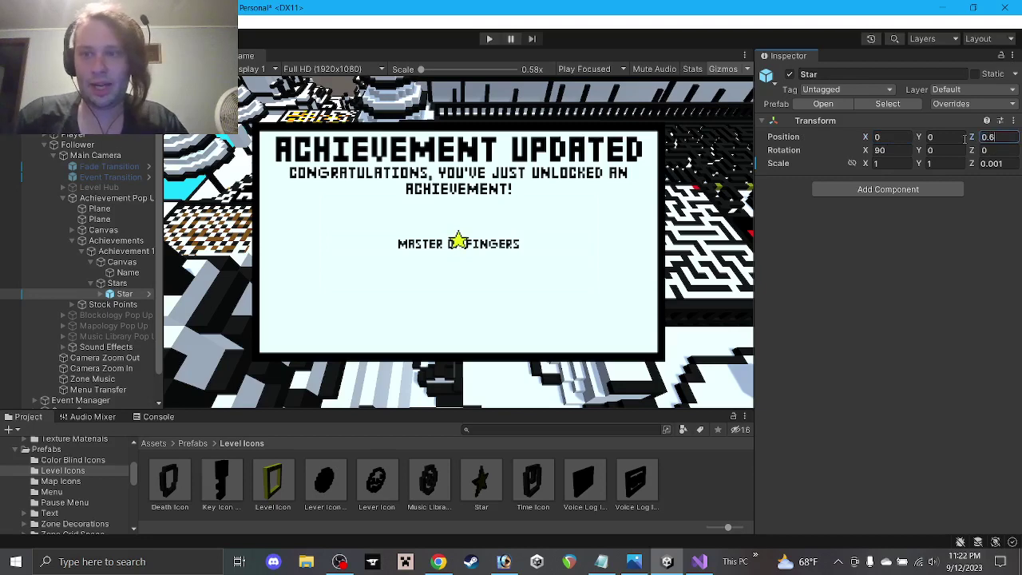
Step: Set the Star's Z position to 0, then try a Z position of 0.6 on the Stars group and return it to 0
left_click(114, 285)
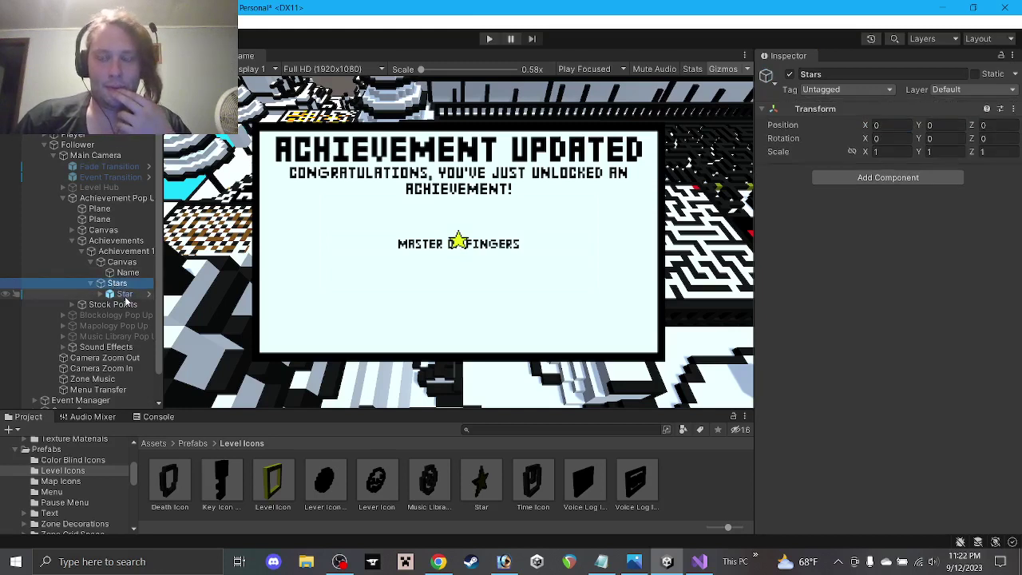
left_click(119, 295)
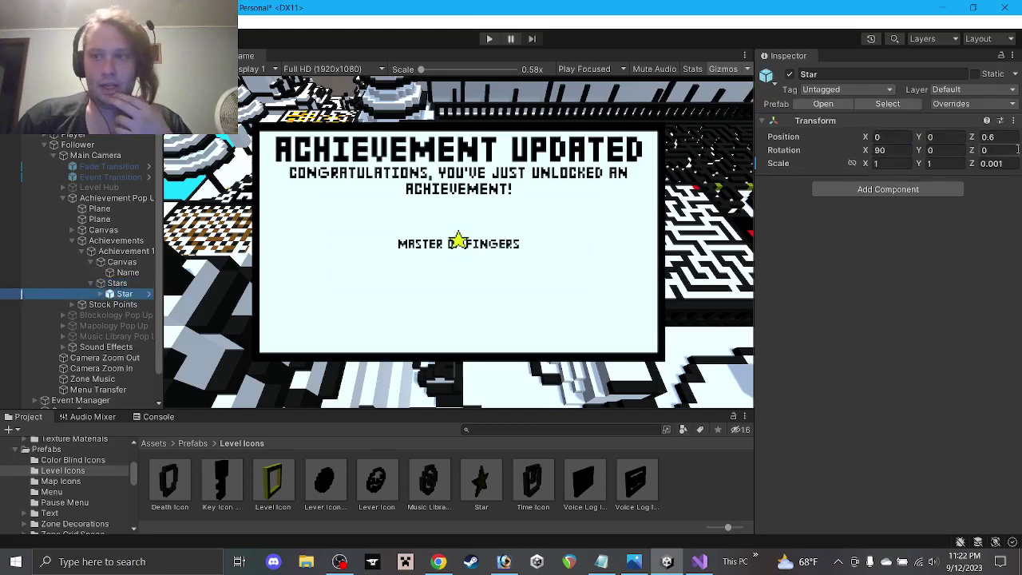
left_click(113, 285)
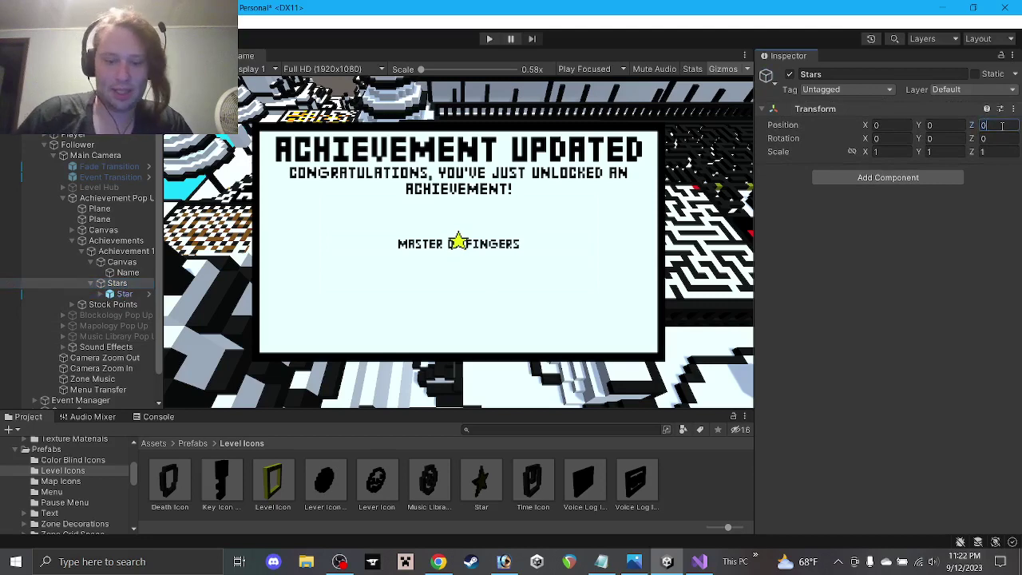
left_click(121, 262)
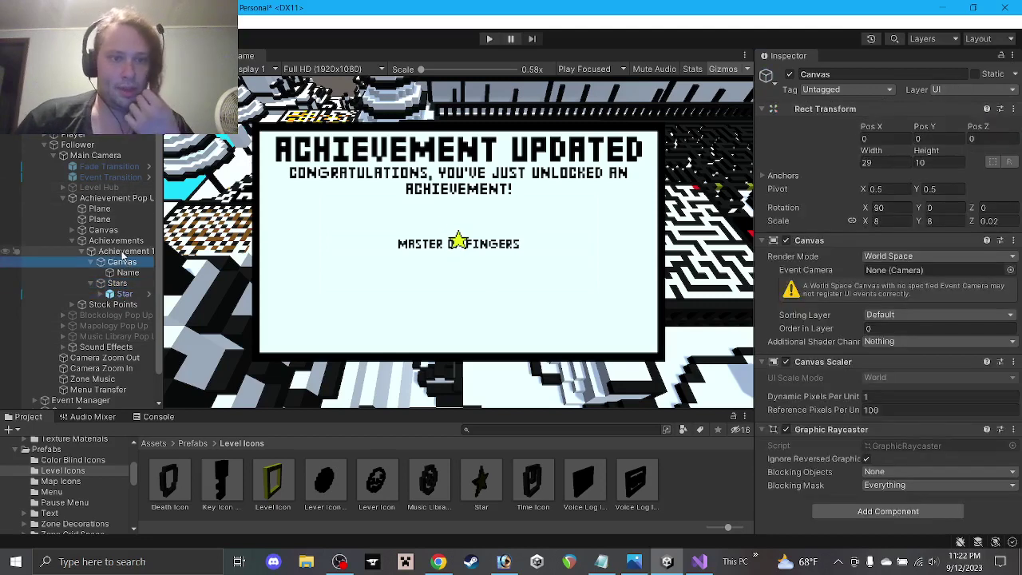
left_click(122, 251)
left_click(117, 284)
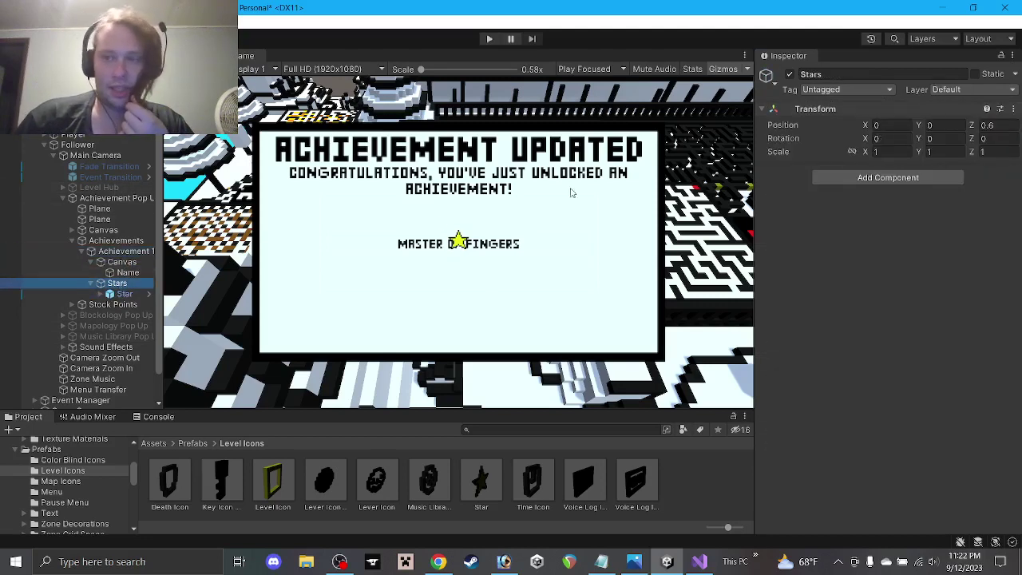
left_click(1002, 125)
type("0")
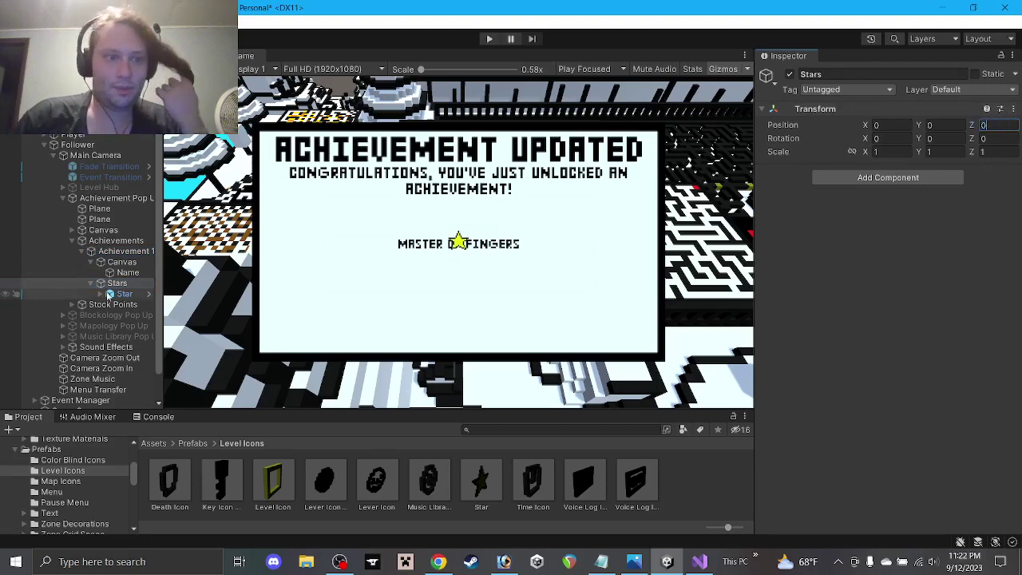
Step: Move the Star just past the end of the name text by setting its X position to 60 after trying 100 and 50
left_click(121, 262)
left_click(122, 294)
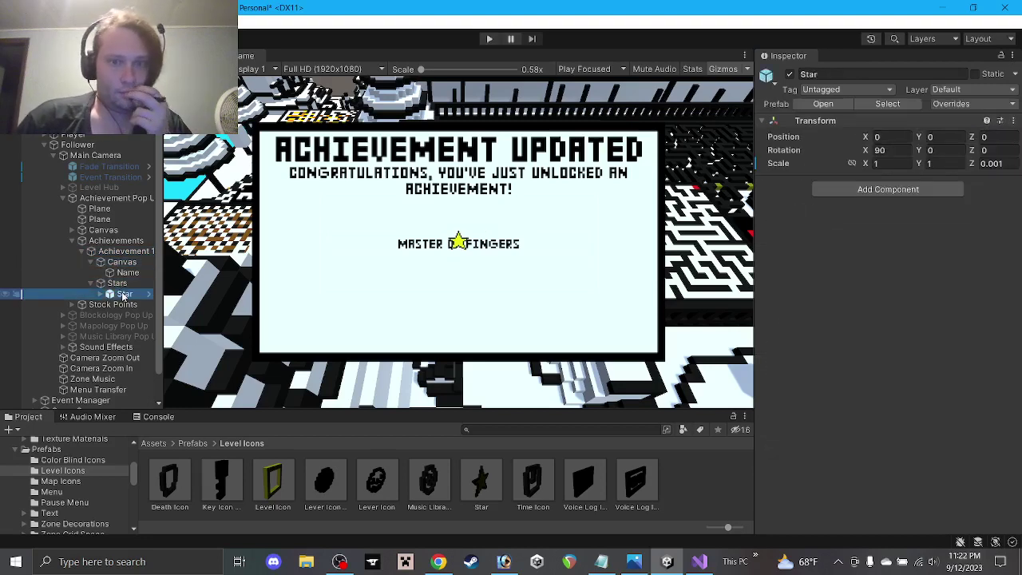
left_click(893, 136)
type("0")
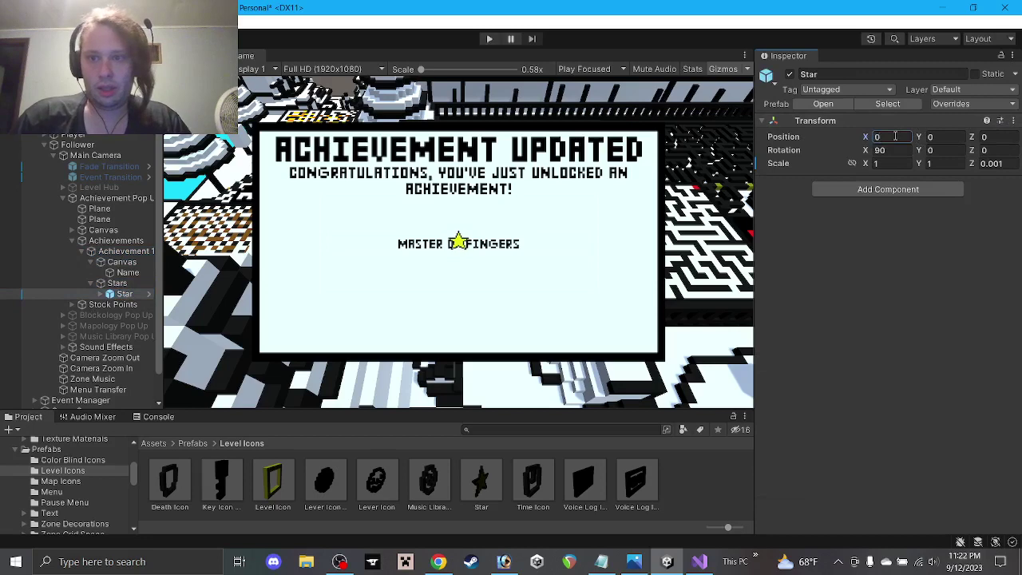
type("100")
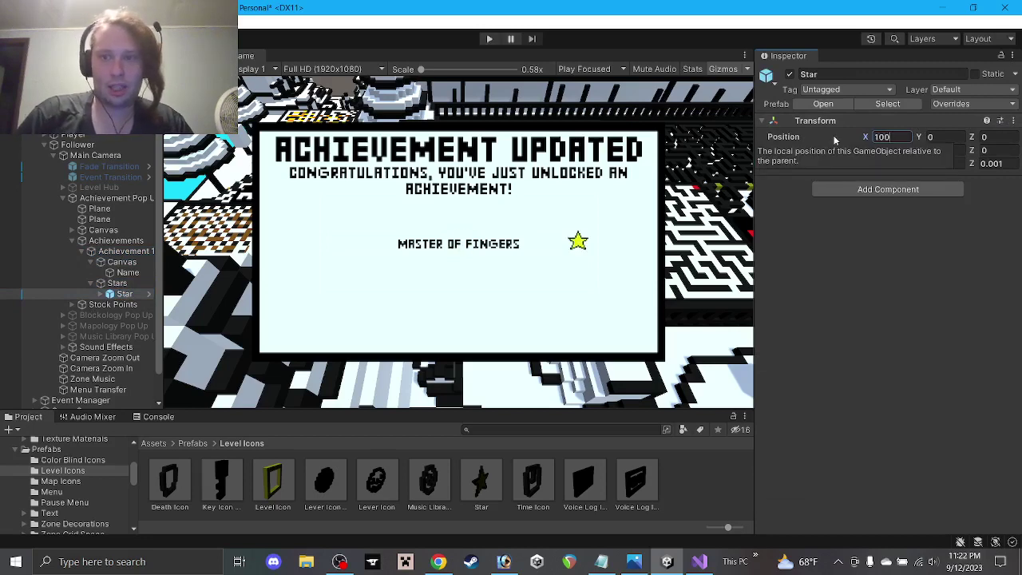
key("BackSpace")
key("BackSpace")
key("BackSpace")
type("50")
key("BackSpace")
key("BackSpace")
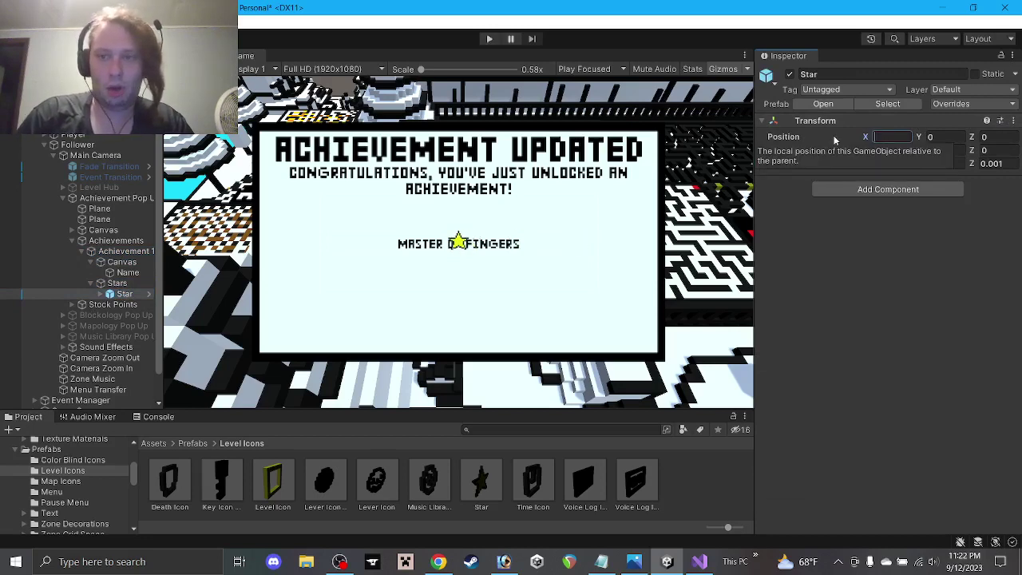
type("60")
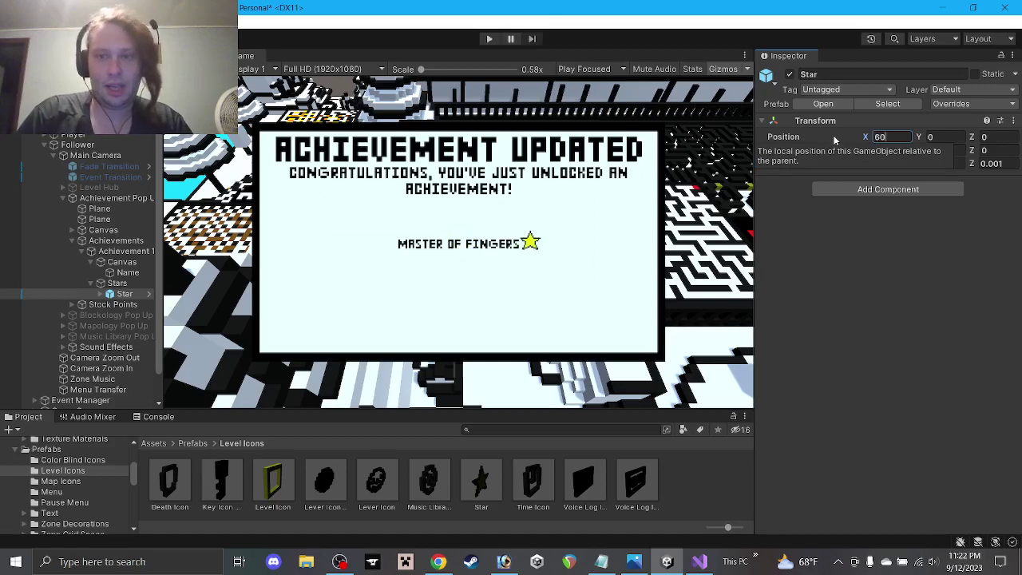
Step: Align the Name text to the vertical middle, and place a duplicate of the Star at X position -60
left_click(126, 273)
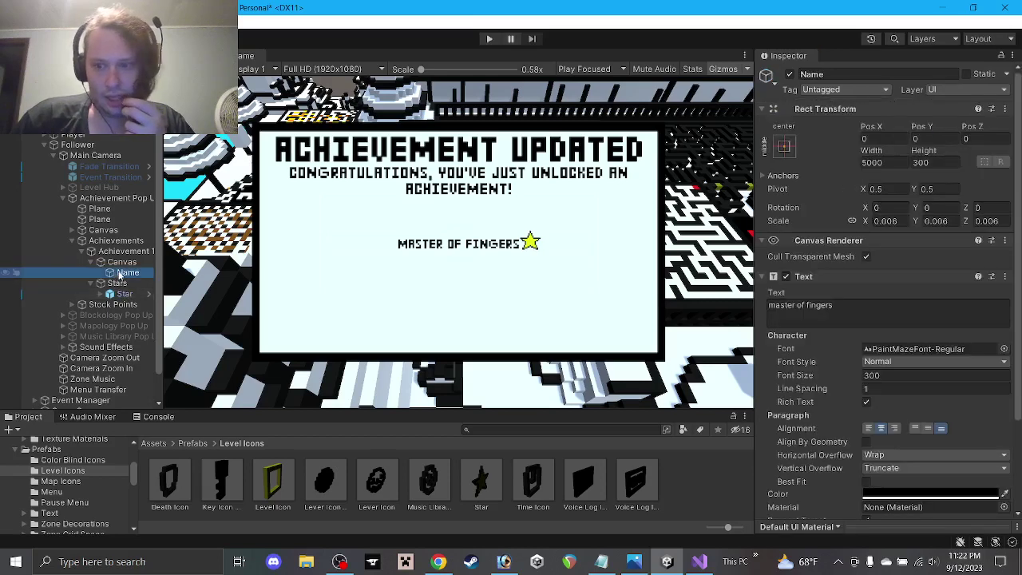
left_click(926, 429)
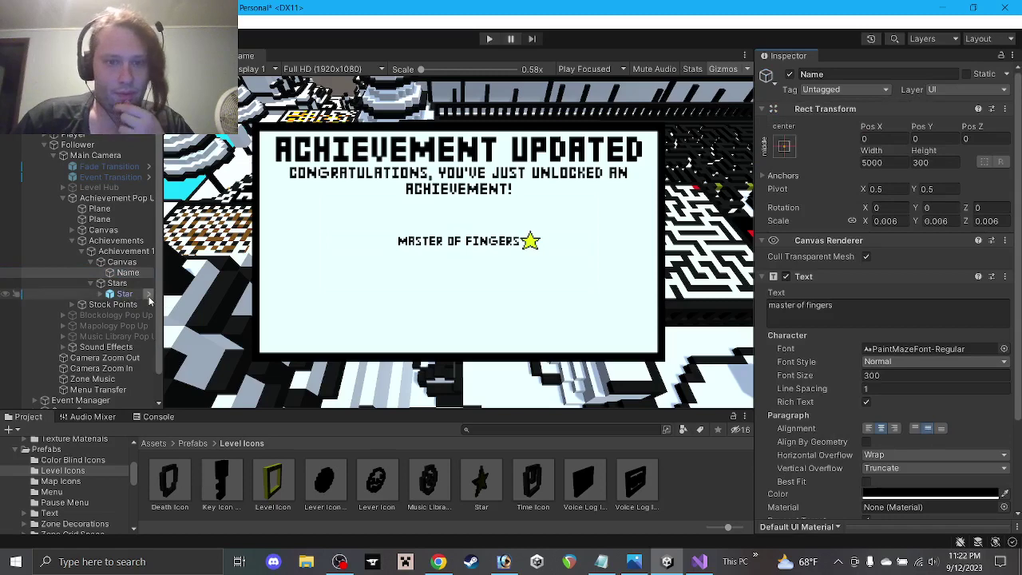
left_click(122, 295)
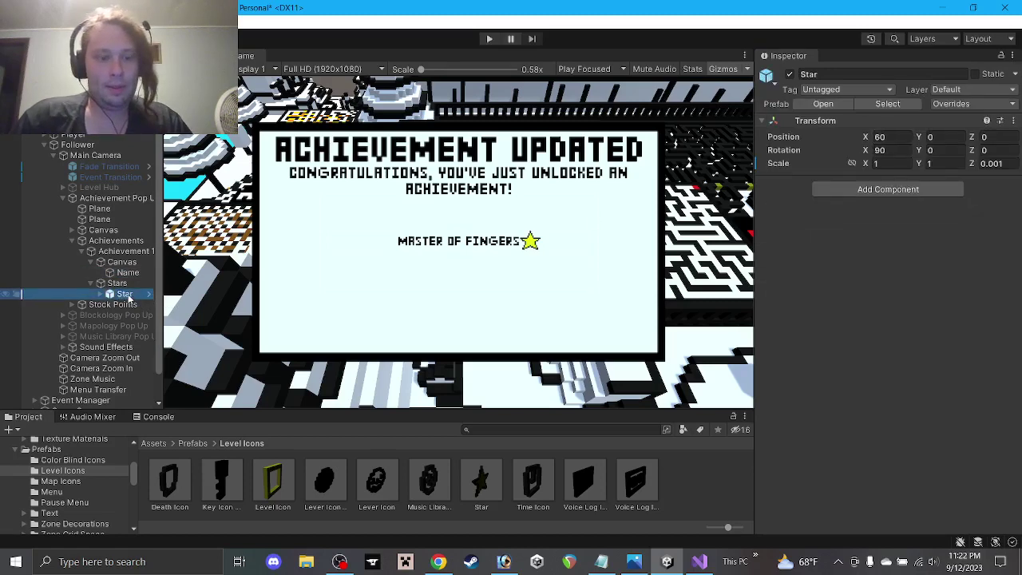
key("ctrl+d")
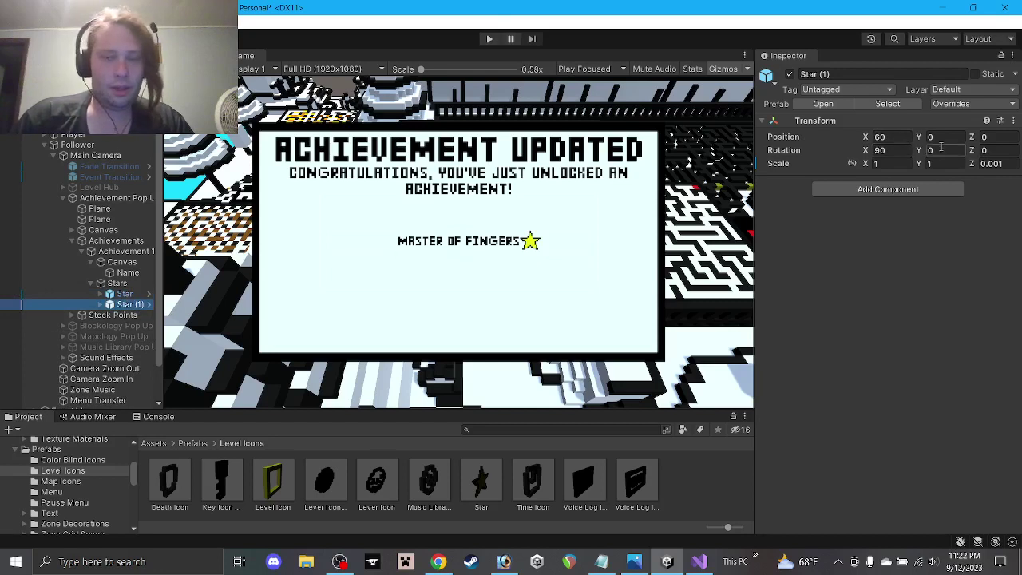
left_click(878, 137)
type("-60")
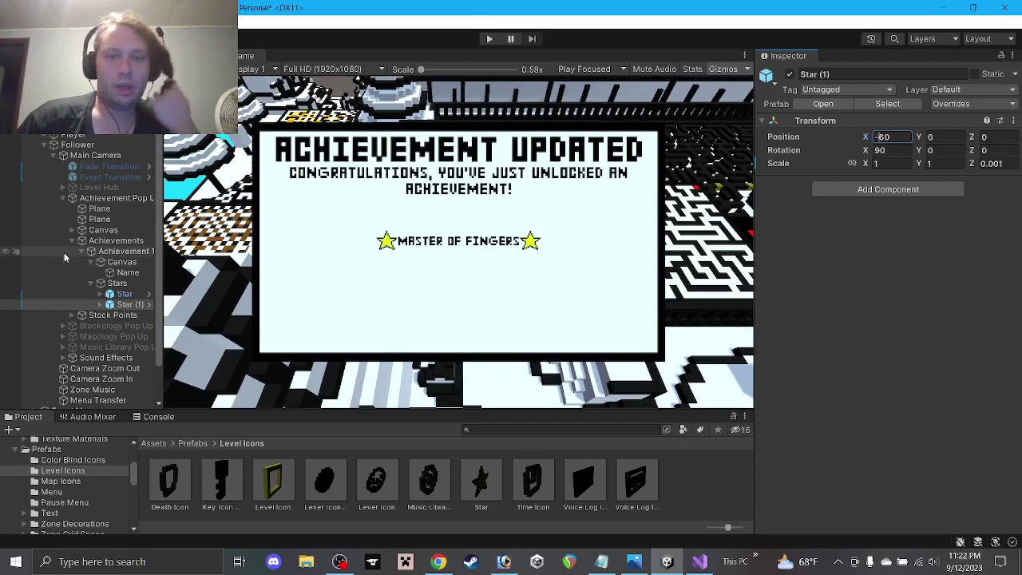
Step: Try a Z position of 0 for Achievement 1, compare it in the Scene view, and undo the change
left_click(106, 251)
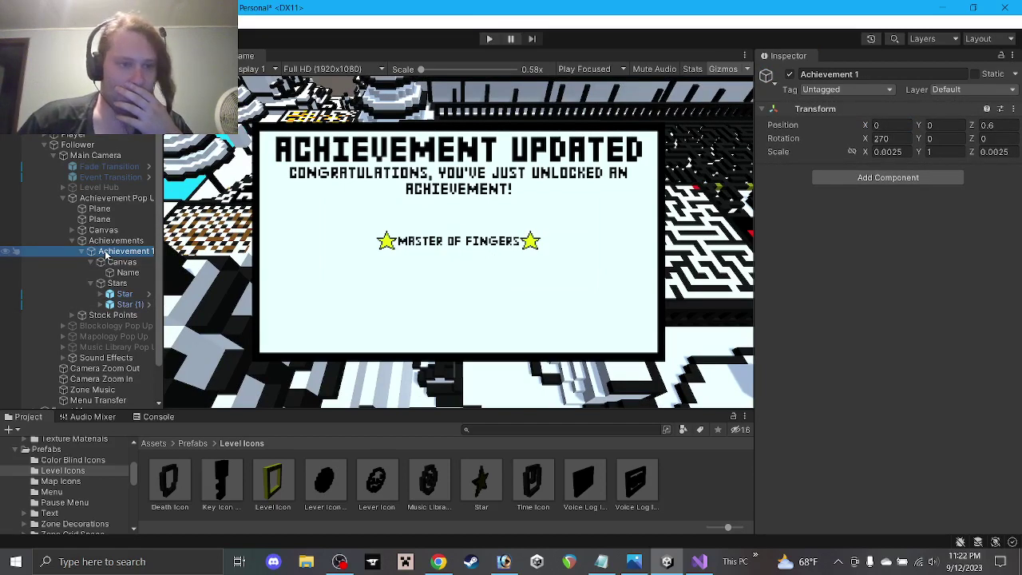
left_click(990, 126)
type("0")
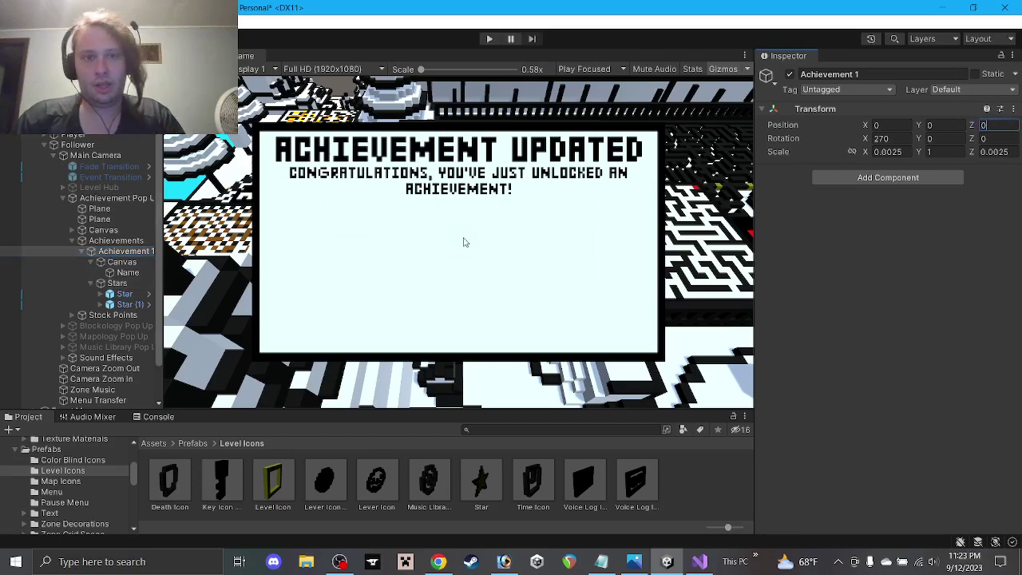
key("Return")
key("ctrl+1")
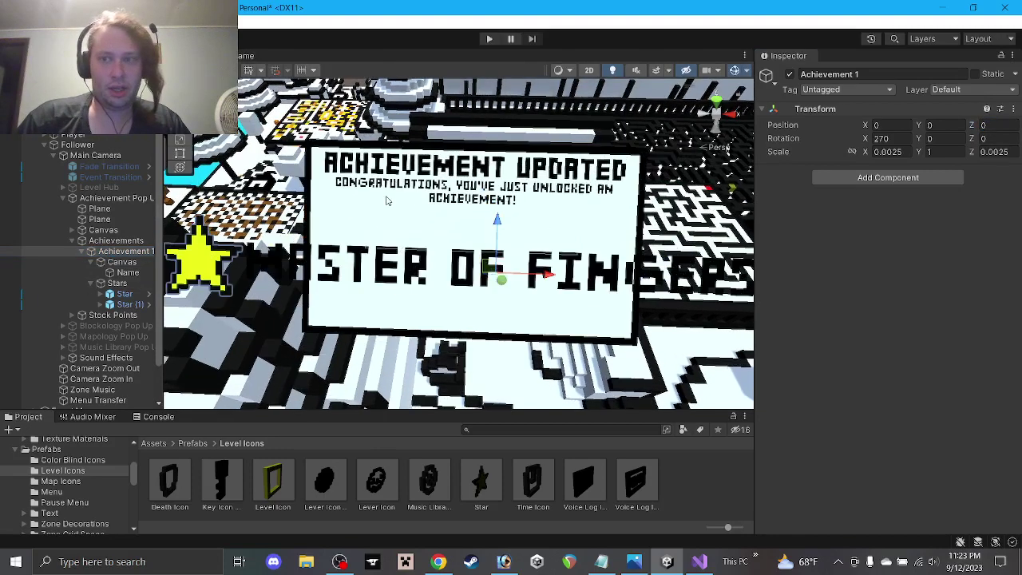
key("ctrl+z")
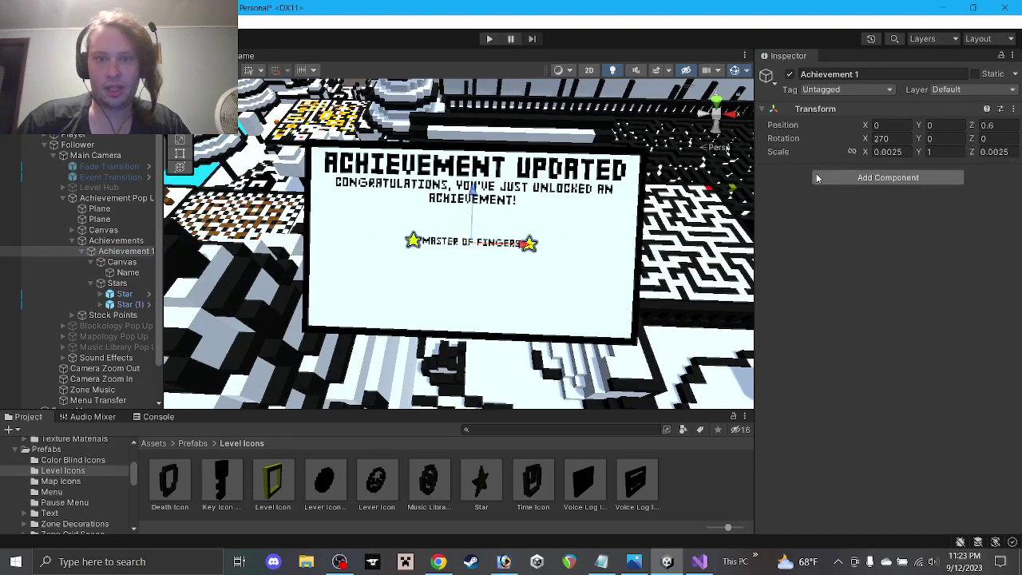
Step: Try Z positions of 0.7 and 1 for Achievement 1 and inspect the pop-up in the Scene view
left_click(990, 125)
type("0.7")
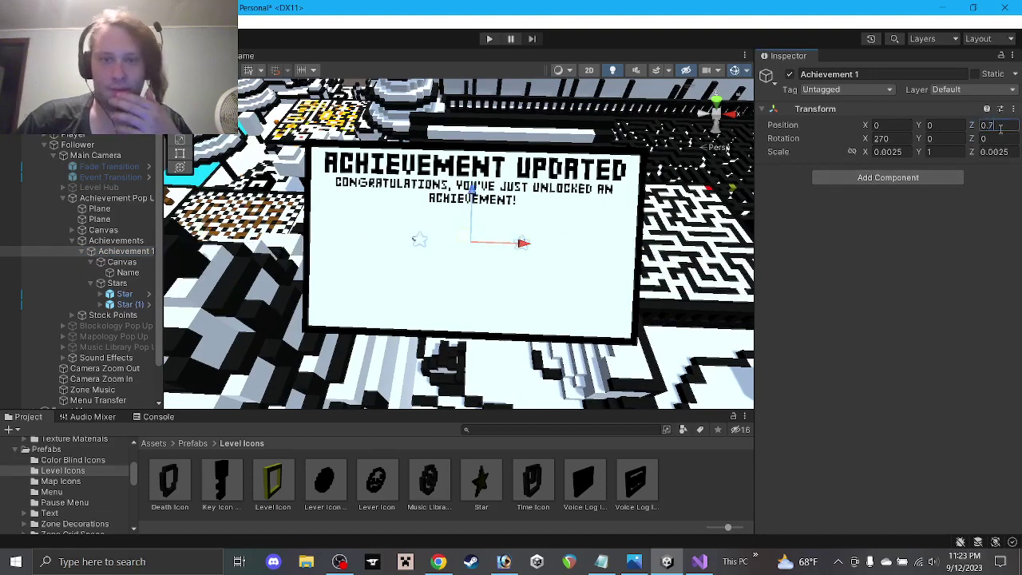
key("BackSpace")
key("BackSpace")
key("BackSpace")
type("1")
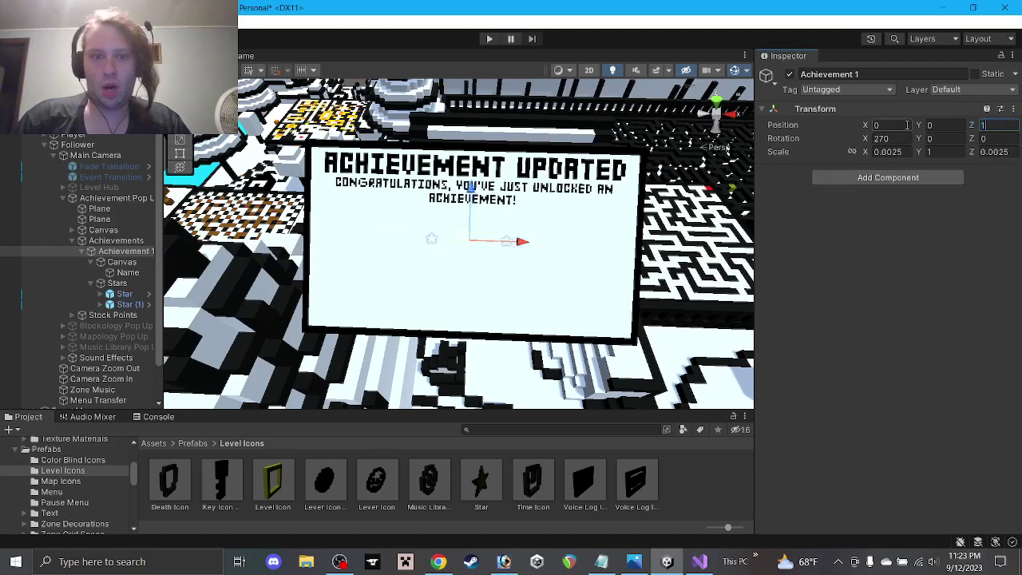
left_click(874, 375)
scroll(418, 269, "up", 2)
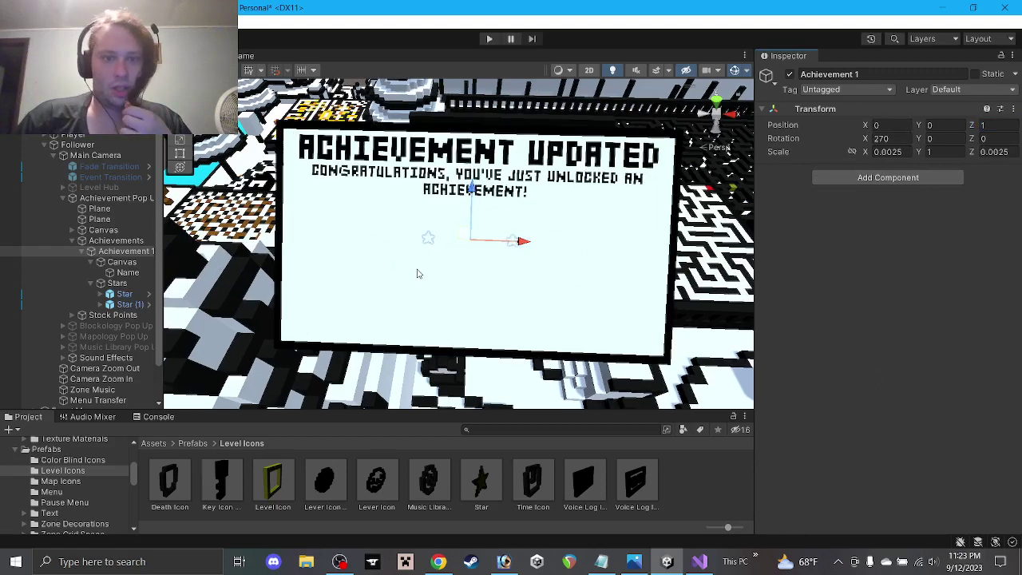
scroll(416, 272, "down", 1)
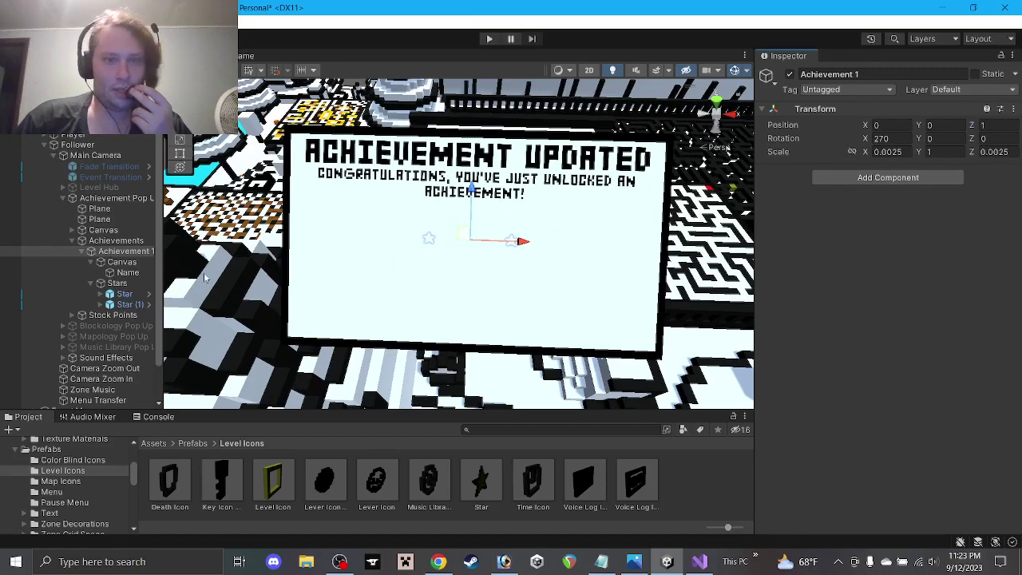
Step: Collapse Achievement 1's Canvas and Stars groups and set the Z position of Achievement 1 to 0.6
left_click(94, 252)
left_click(91, 262)
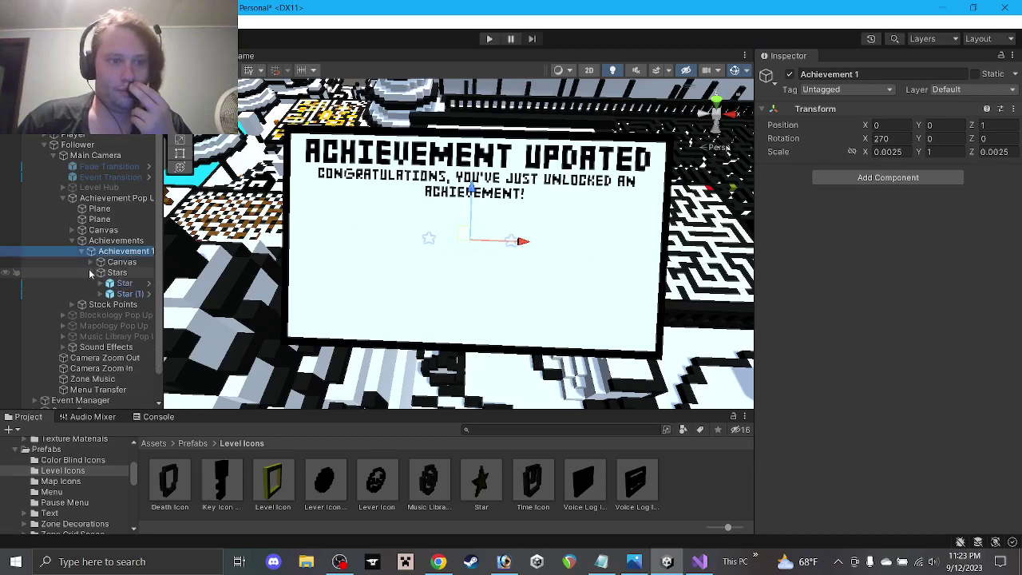
left_click(91, 273)
left_click(1004, 128)
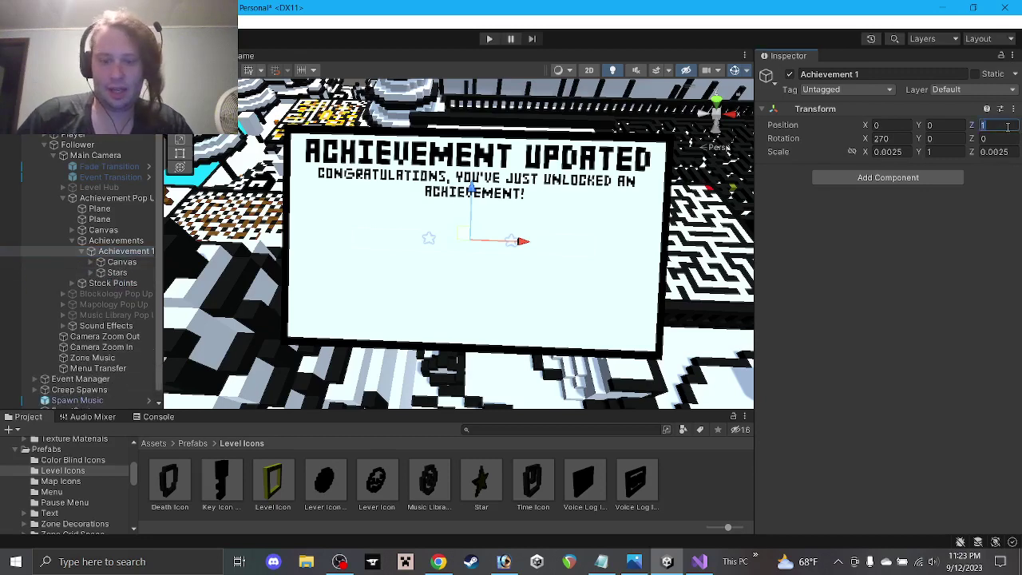
type("0.6")
Step: Reorder the Stars group above the Canvas under Achievement 1 and collapse Achievement 1 in the hierarchy
left_click(123, 252)
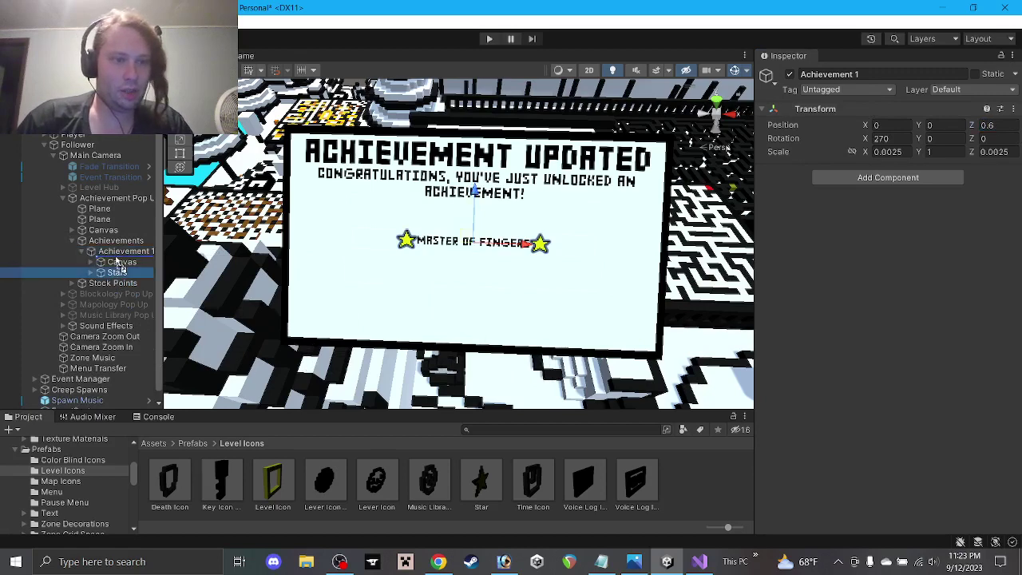
left_click_drag(116, 272, 115, 252)
left_click(116, 252)
key("Left")
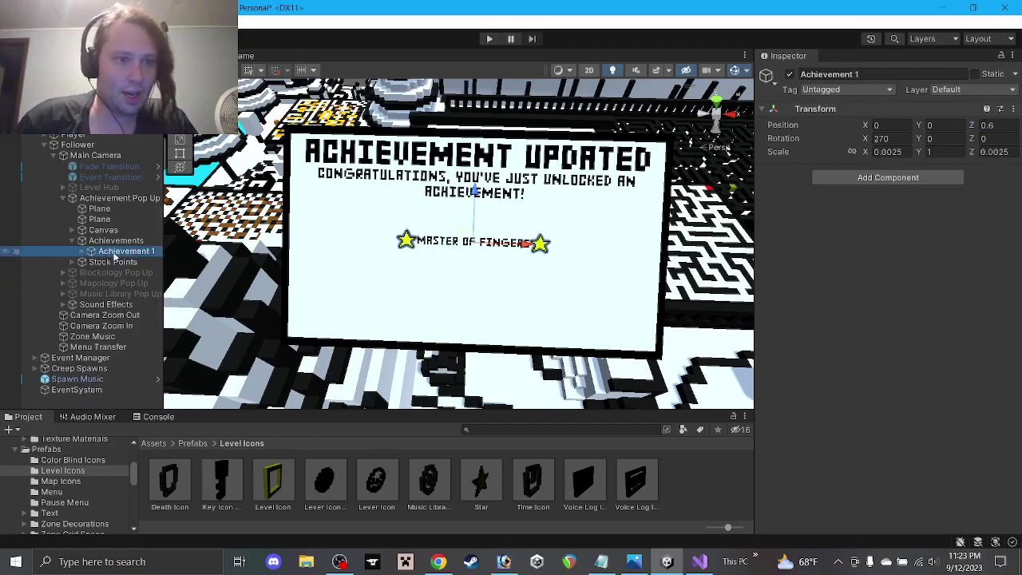
Step: Duplicate Achievement 1 under Achievements and rename the copy "Achievement 2"
key("ctrl+d")
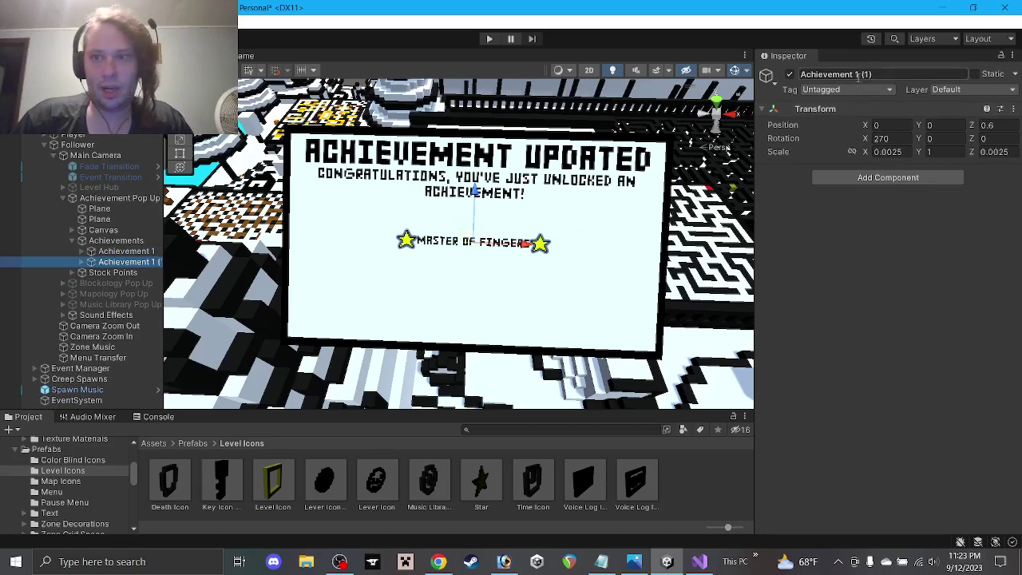
left_click(120, 252)
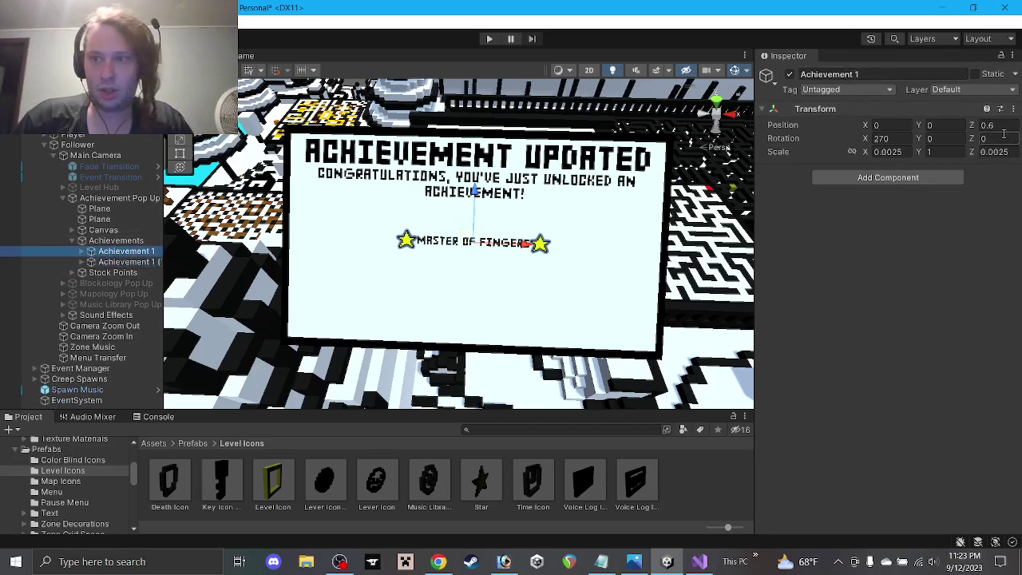
left_click(998, 125)
left_click(128, 262)
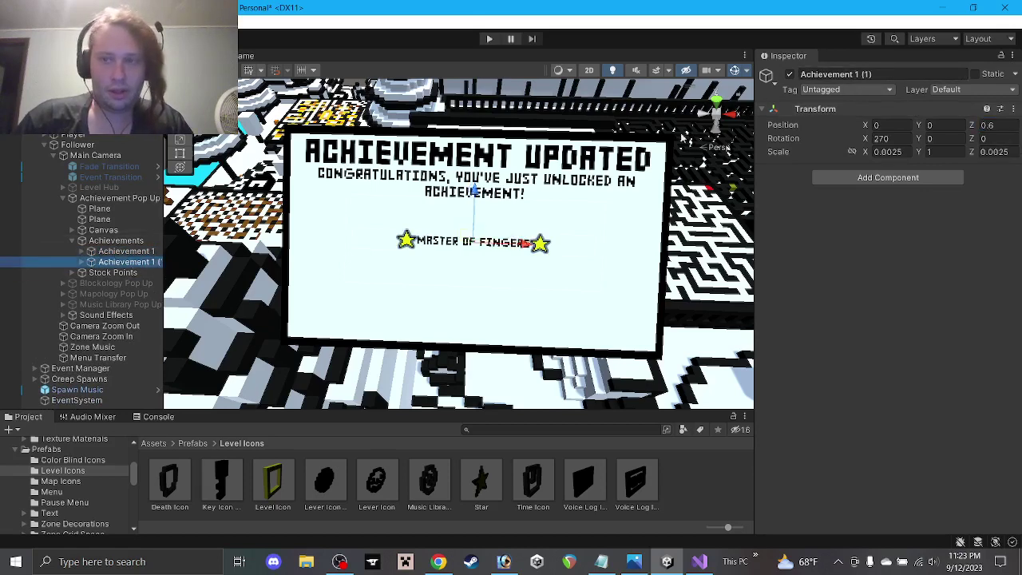
left_click(852, 73)
key("BackSpace")
key("BackSpace")
key("BackSpace")
key("BackSpace")
key("BackSpace")
type("2")
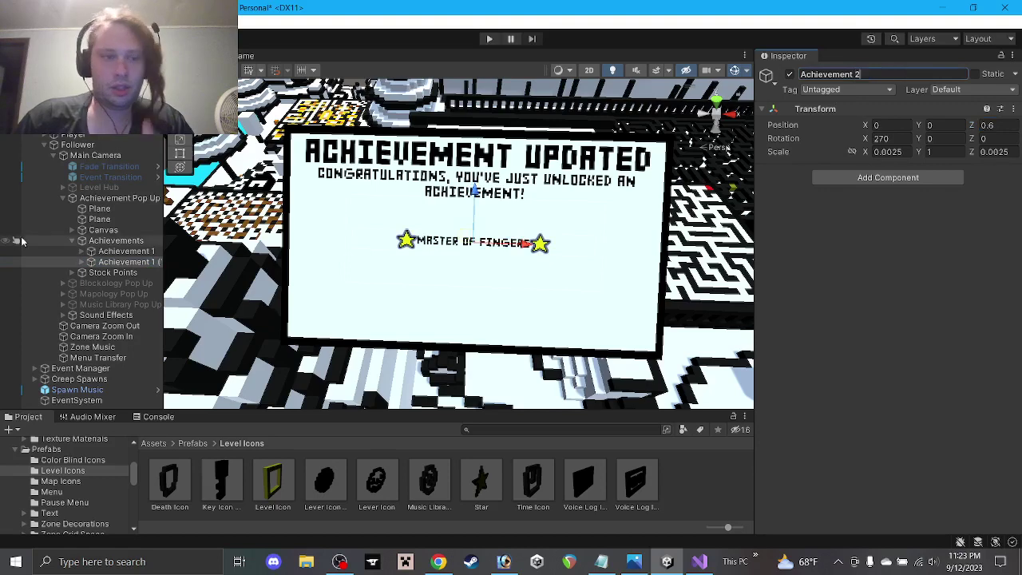
Step: Select the Name text under Achievement 2's Canvas and copy "top of the ashy mountains" from the achievement list in Notepad
left_click(83, 262)
left_click(100, 284)
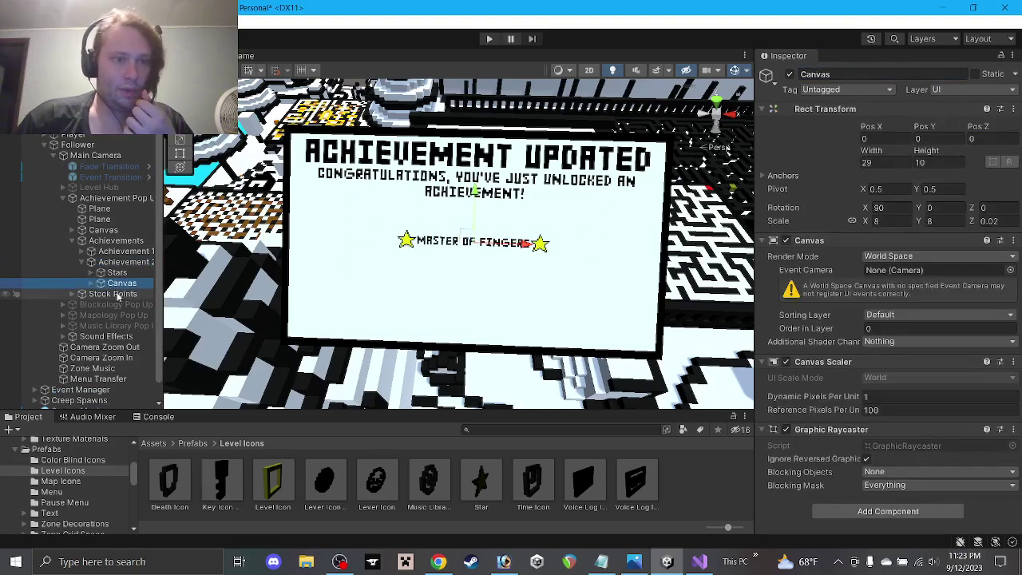
left_click(91, 283)
left_click(128, 294)
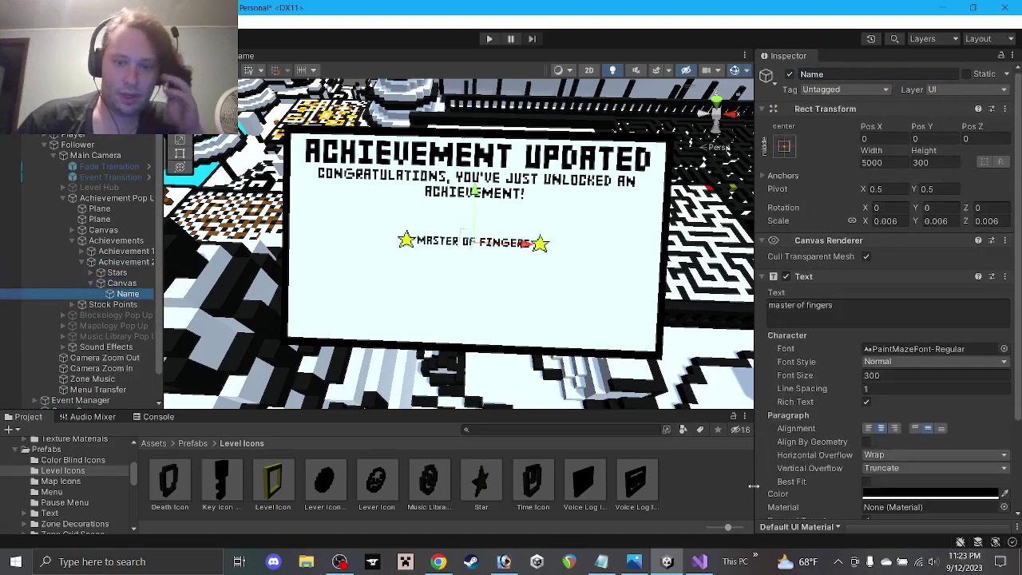
left_click(696, 563)
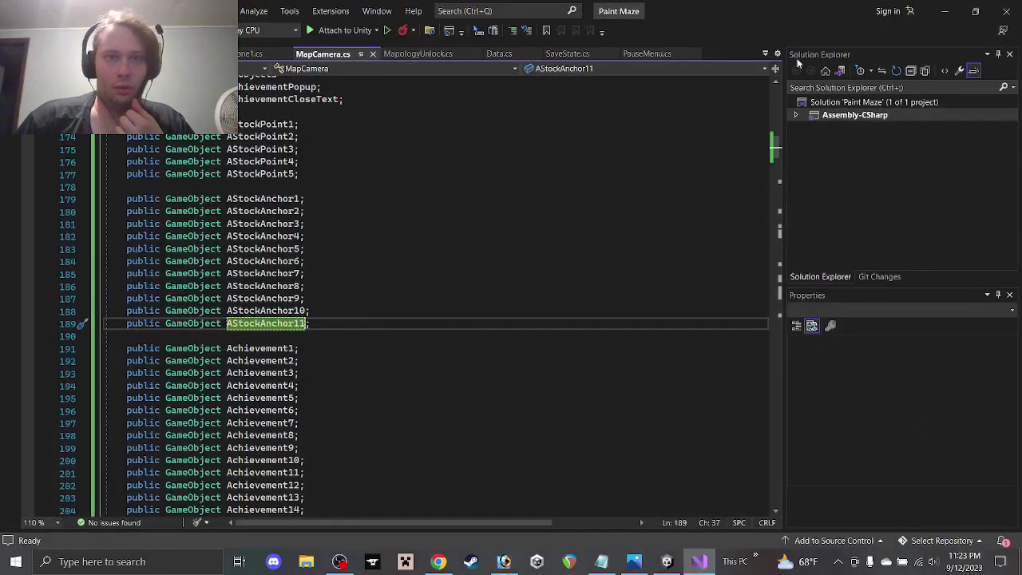
left_click(945, 11)
left_click(601, 561)
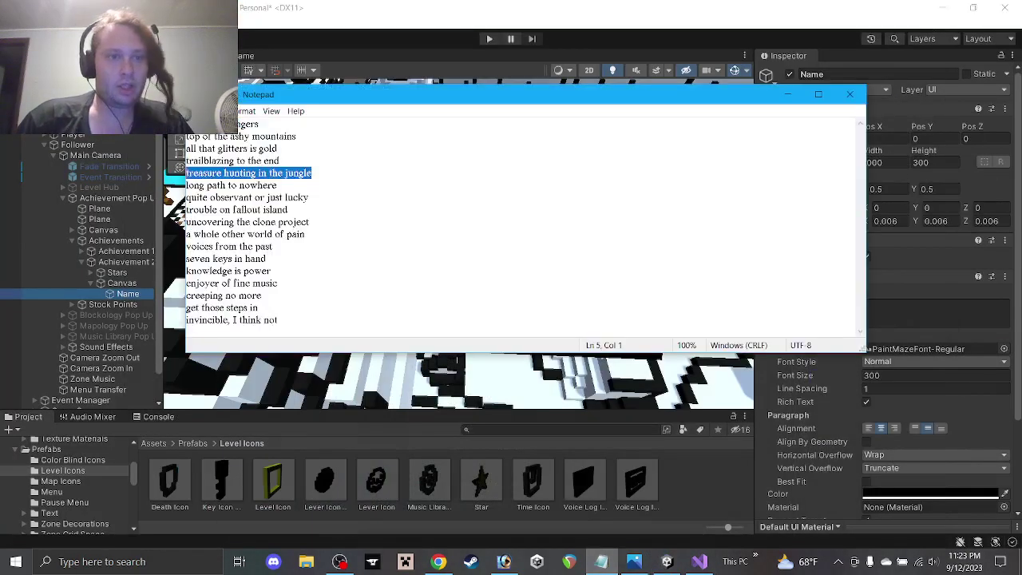
left_click_drag(323, 133, 135, 138)
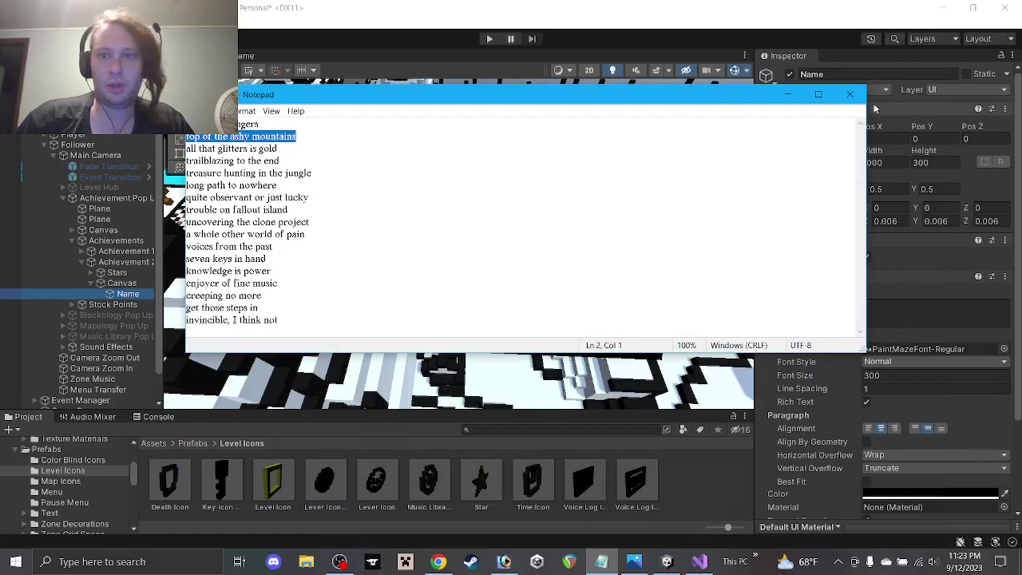
left_click(787, 94)
Step: Replace the text of Achievement 2's Name object in Unity with "top of the ashy mountains"
left_click(339, 563)
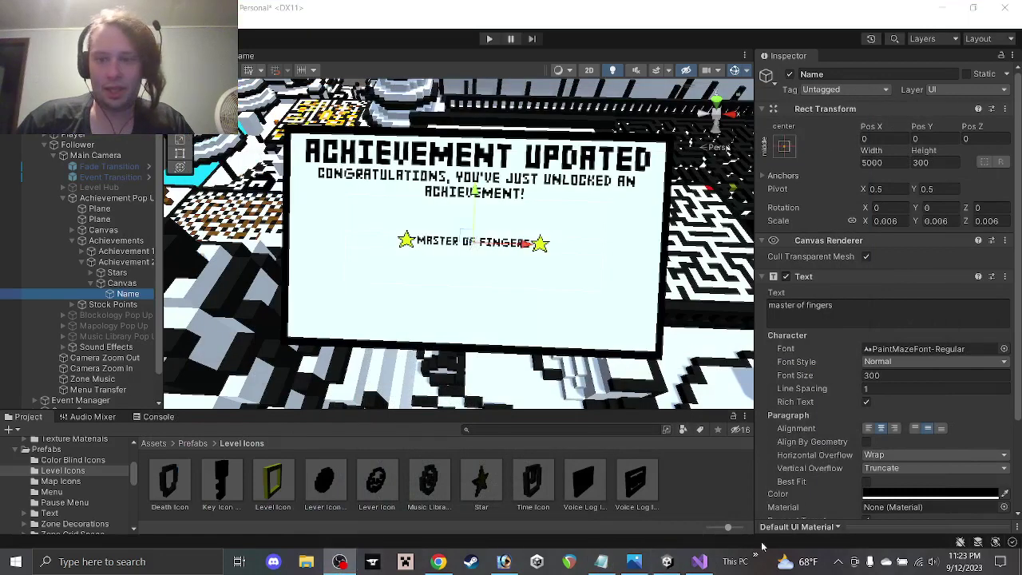
left_click(692, 516)
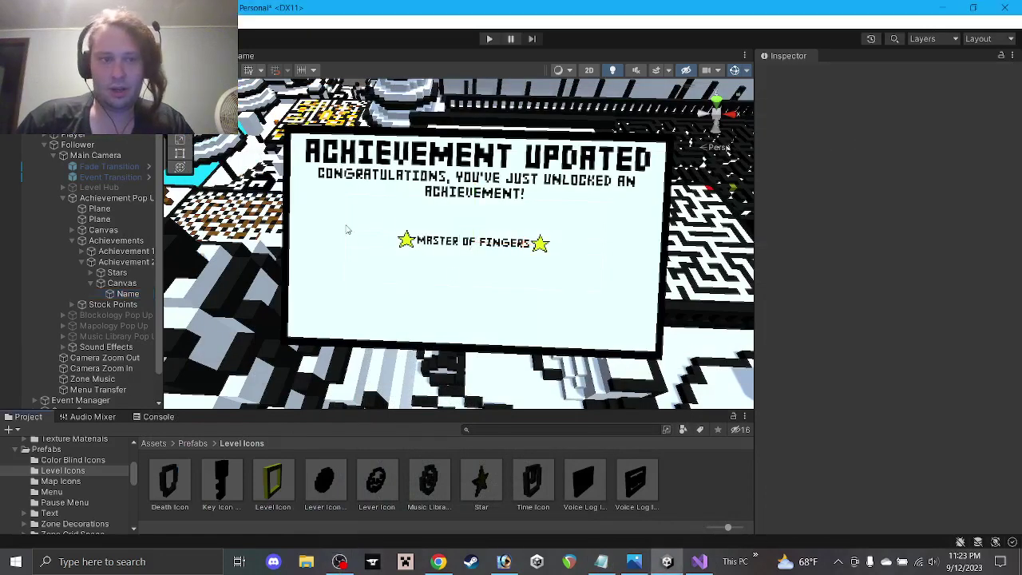
left_click(126, 293)
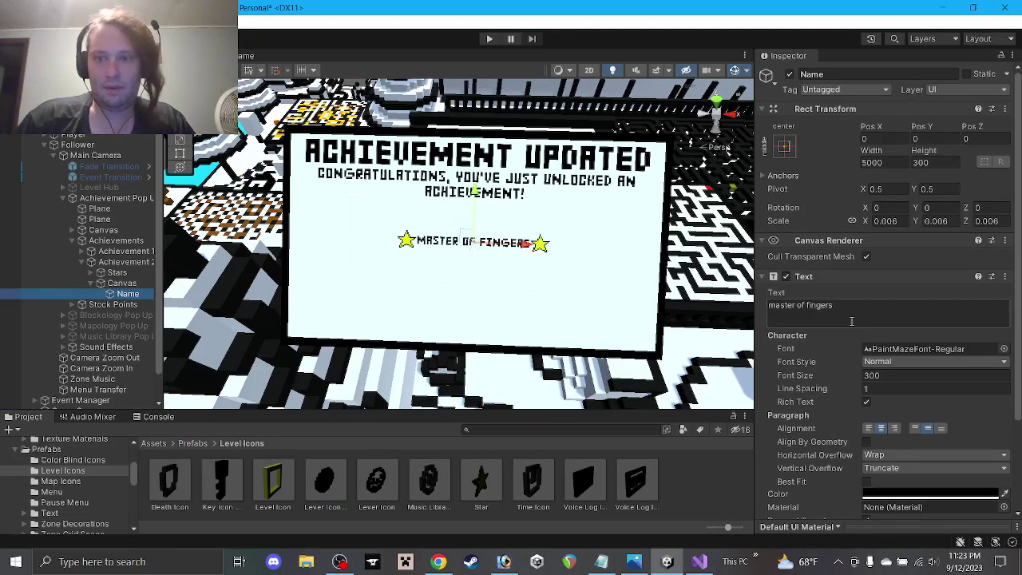
left_click_drag(851, 321, 683, 322)
type("top of the ashy mountains")
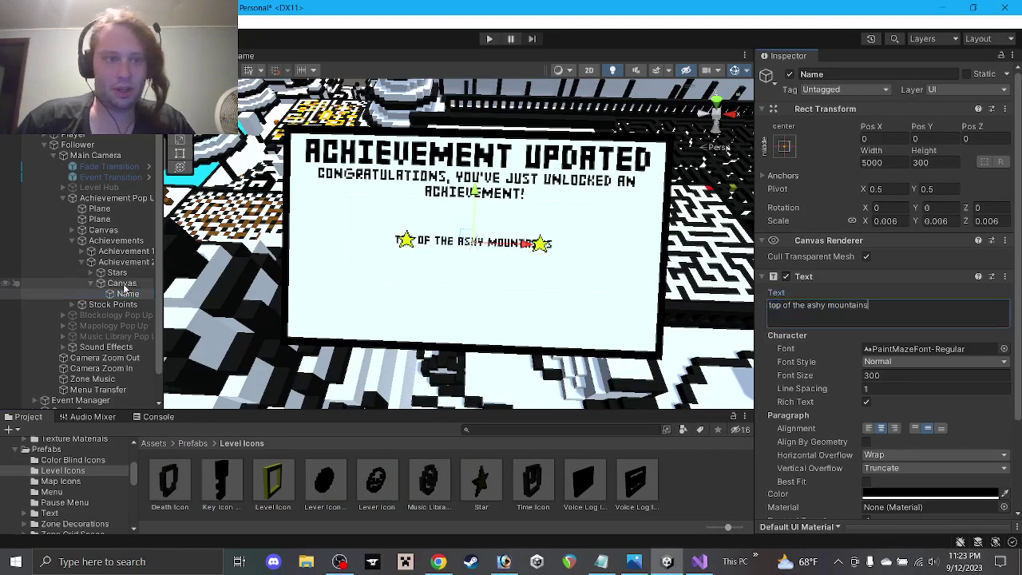
Step: Try X positions of 70 and 75 for Achievement 2's first star, then set it to 80 using the Game view
left_click(91, 273)
left_click(122, 284)
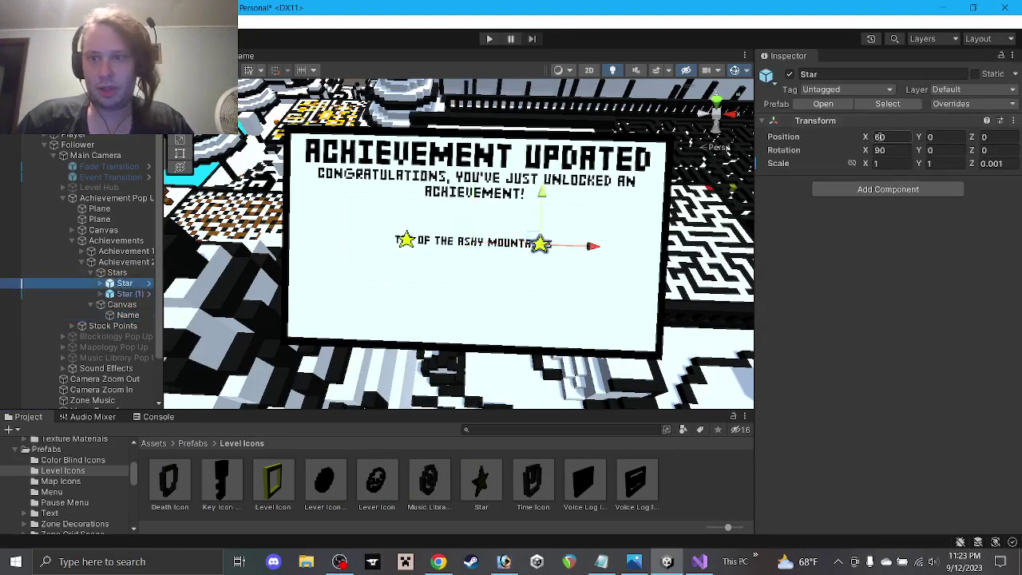
left_click(878, 137)
type("70")
key("Return")
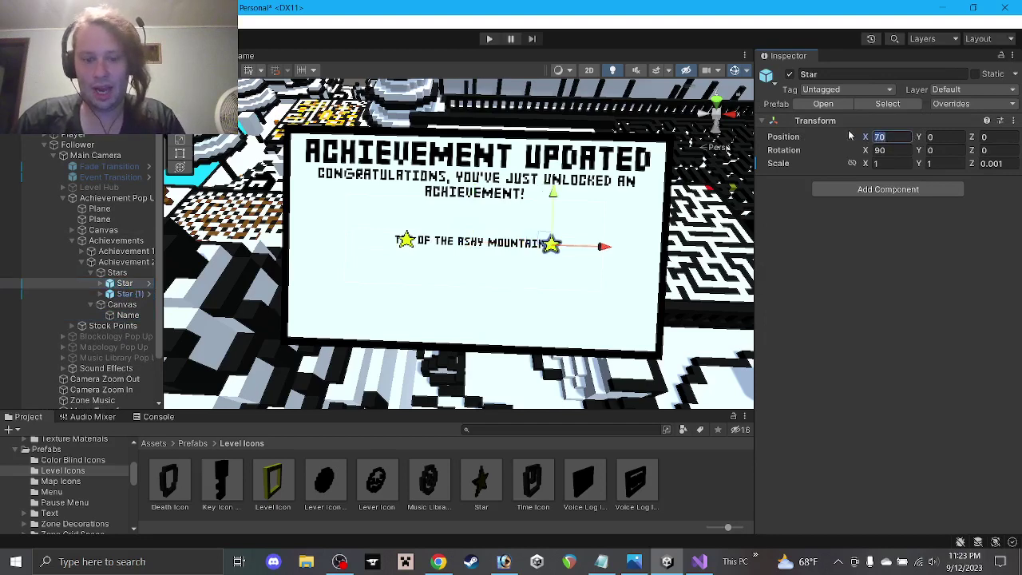
type("75")
key("Return")
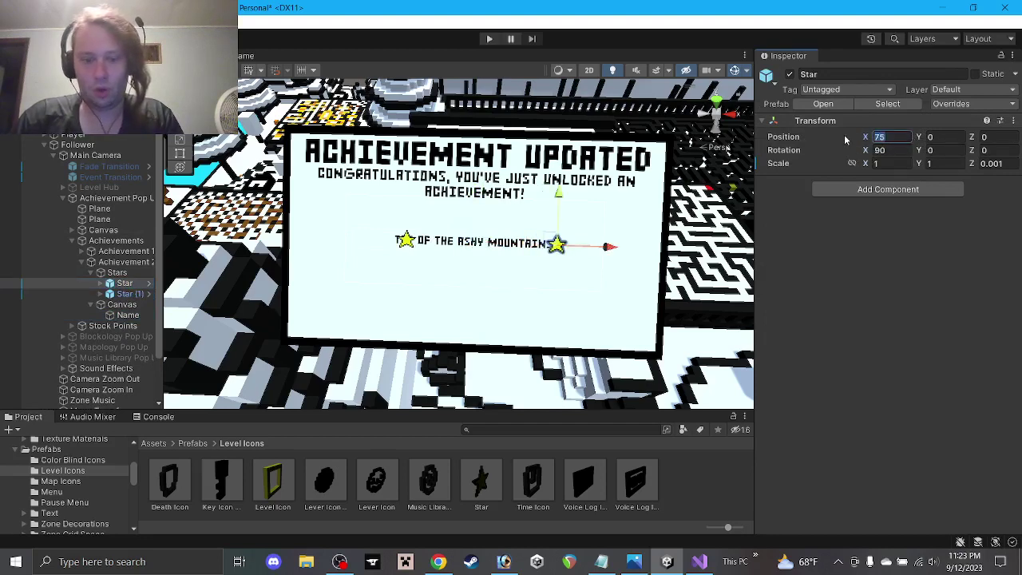
key("ctrl+2")
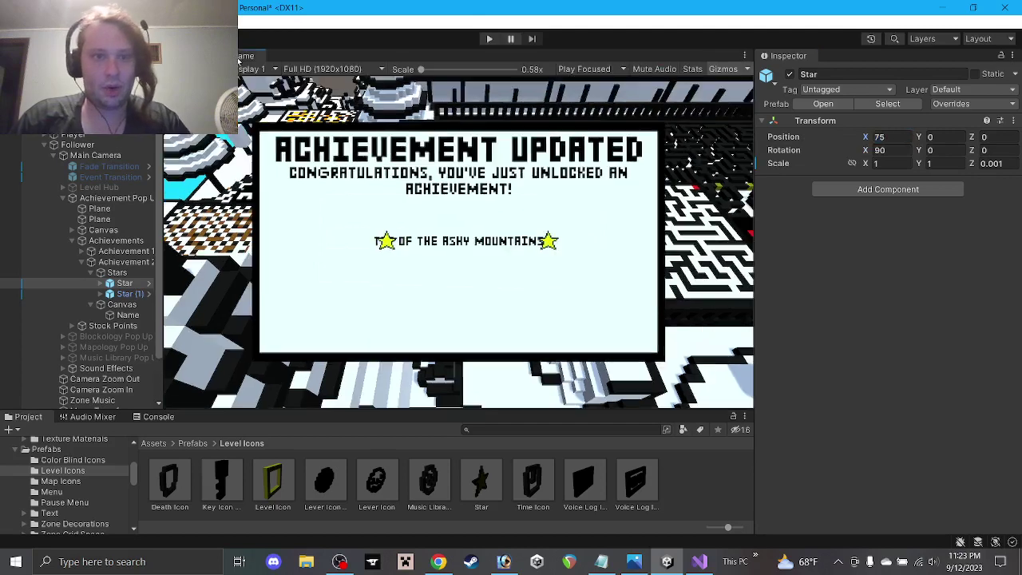
left_click(886, 137)
type("80")
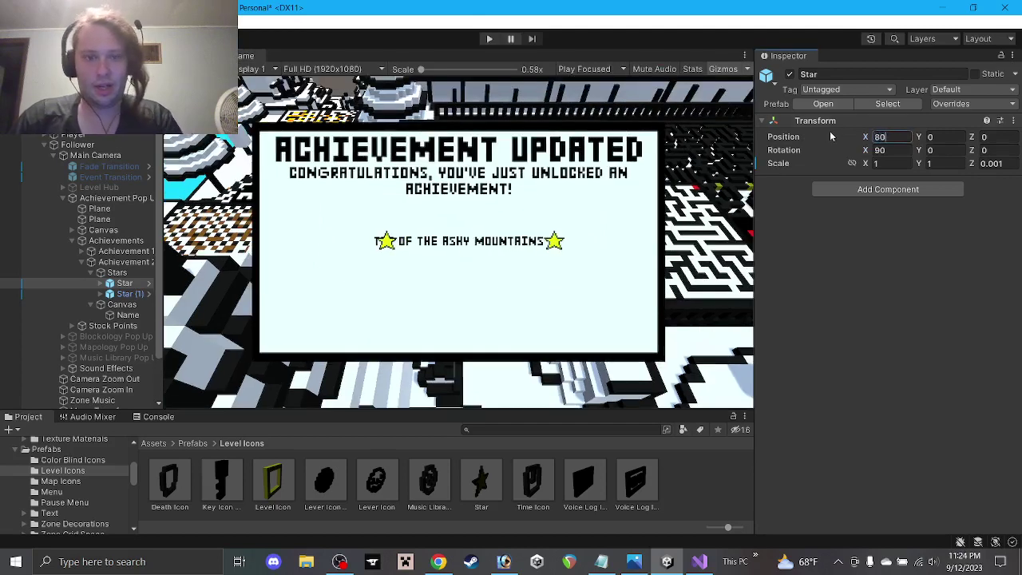
Step: Set the X position of Achievement 2's Star (1) to -80 and collapse its Stars group
left_click(127, 294)
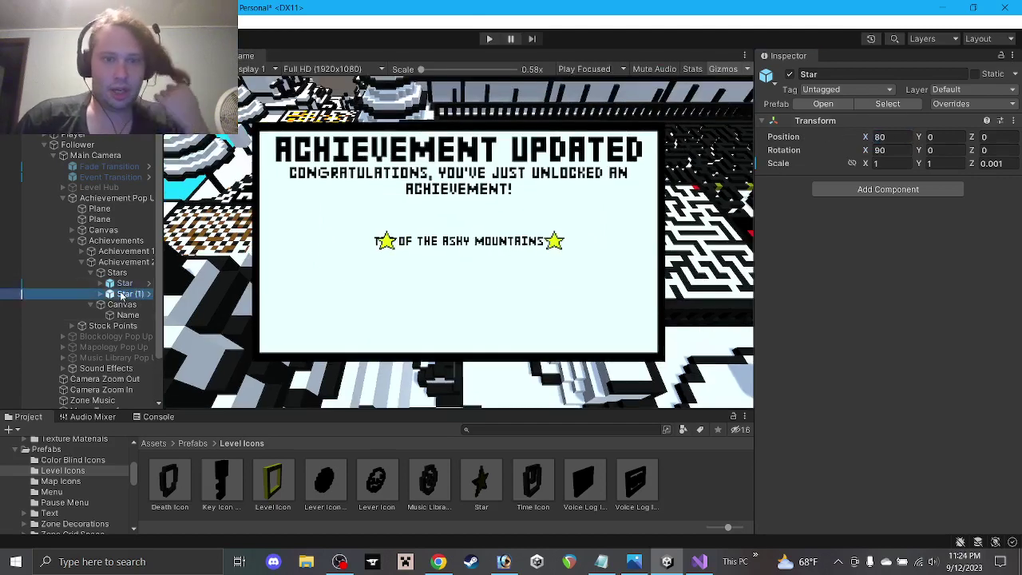
left_click(882, 137)
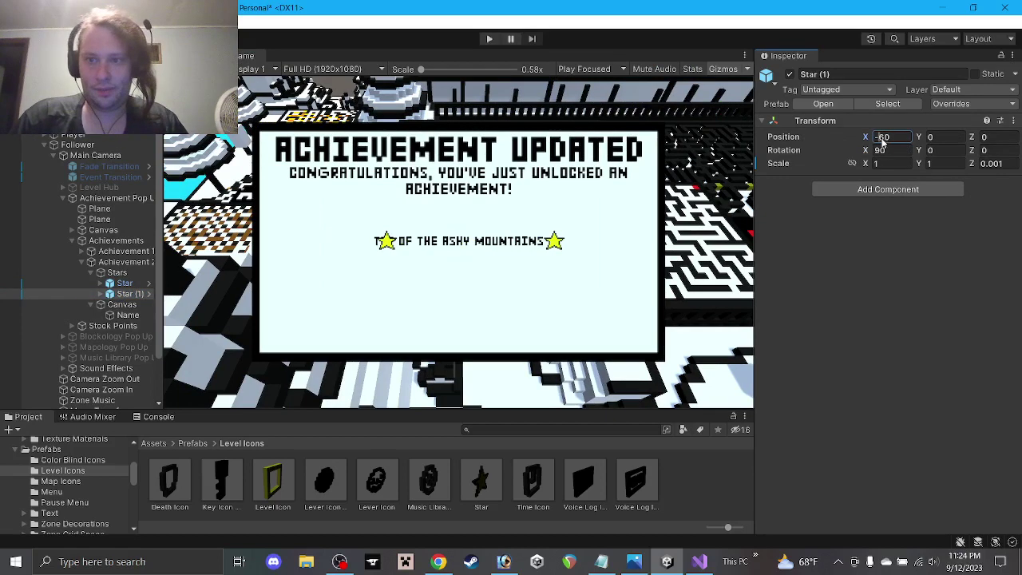
type("-80")
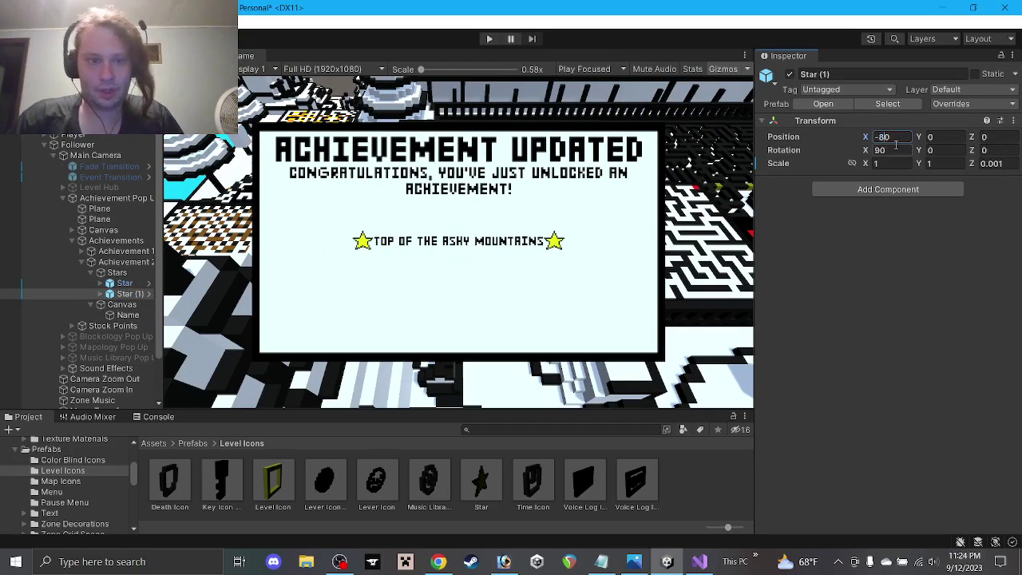
left_click(92, 276)
left_click(94, 273)
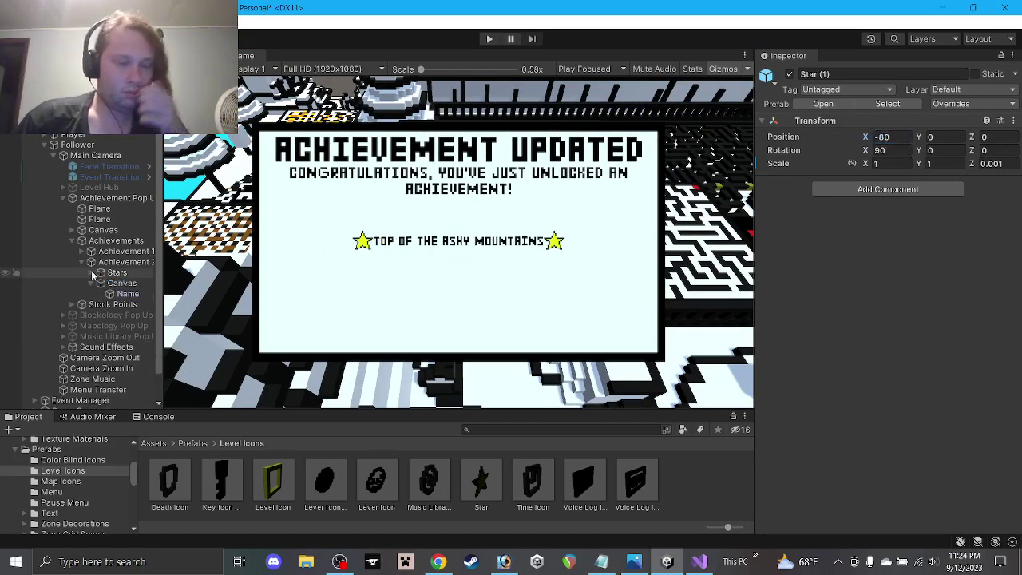
Step: Rename the first star in Achievement 1's Stars group "Right Star"
left_click(83, 251)
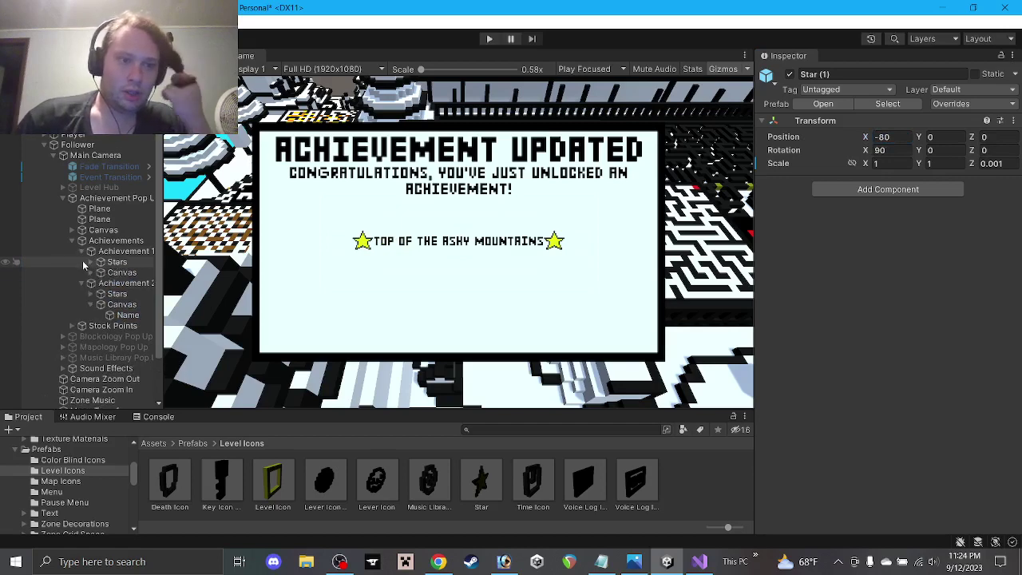
left_click(91, 263)
left_click(130, 273)
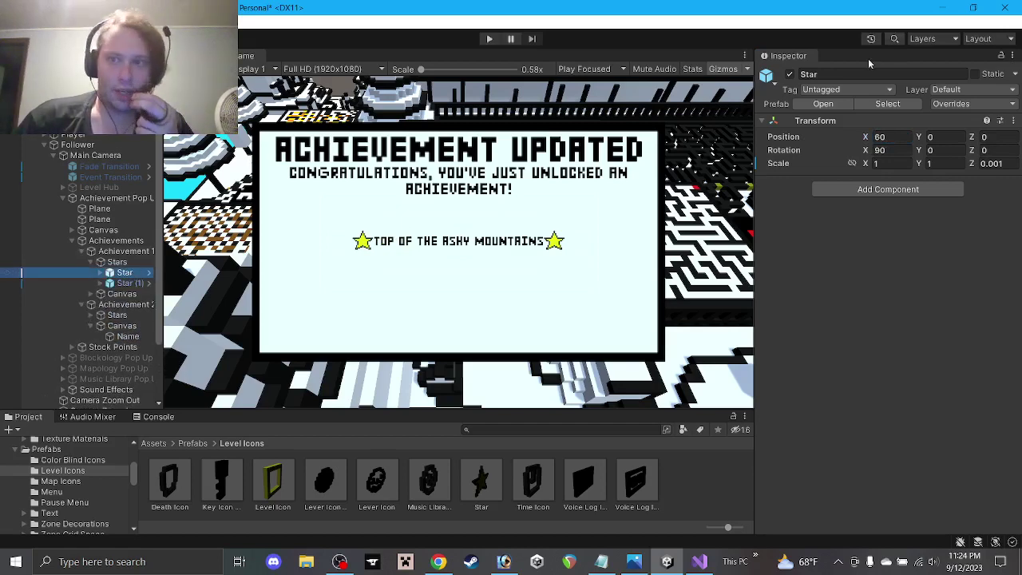
left_click(827, 78)
left_click(812, 73)
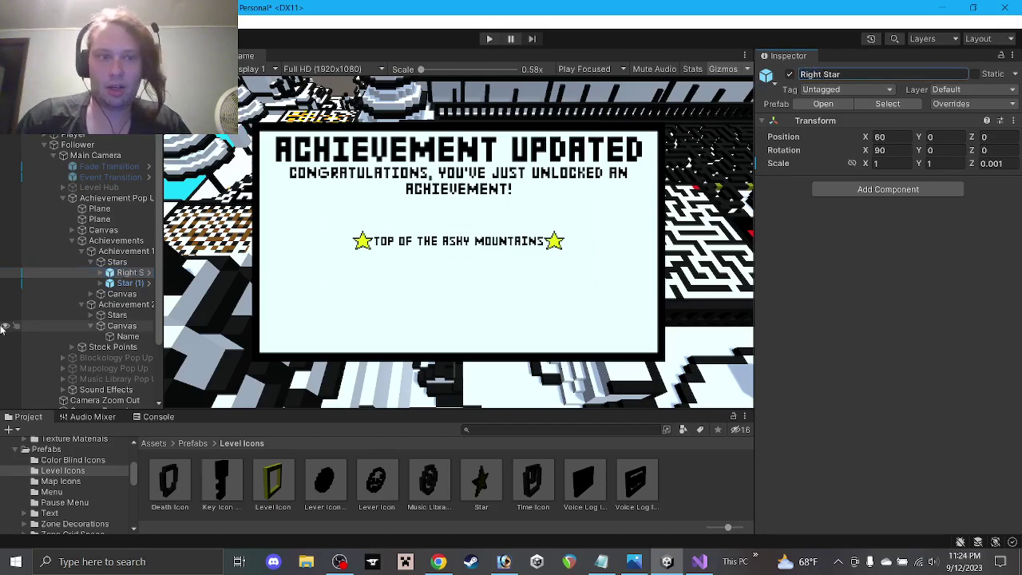
Step: Rename Star (1) under Achievement 1 "Left Star" and collapse that Stars group
left_click(130, 283)
double_click(835, 77)
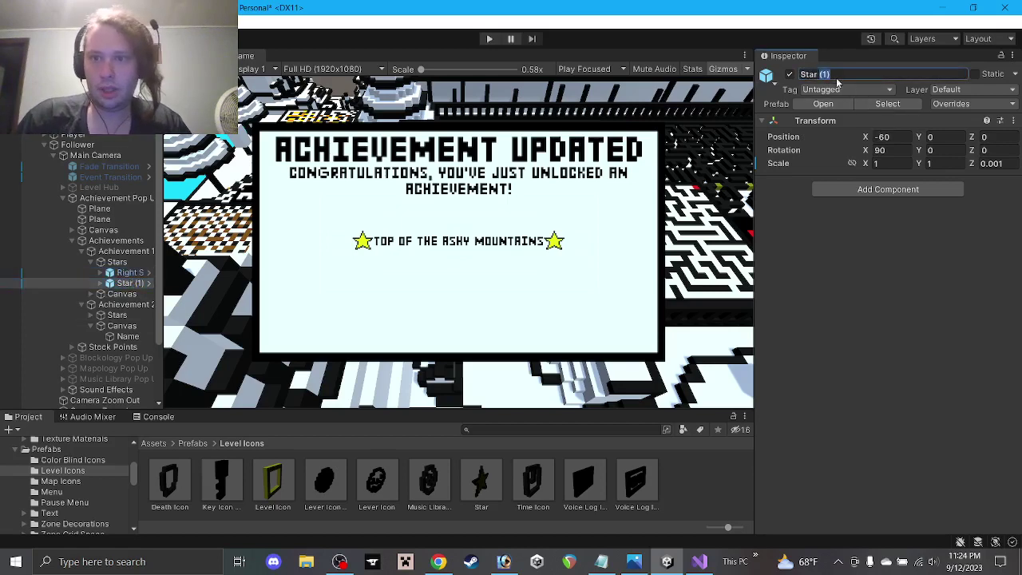
double_click(822, 77)
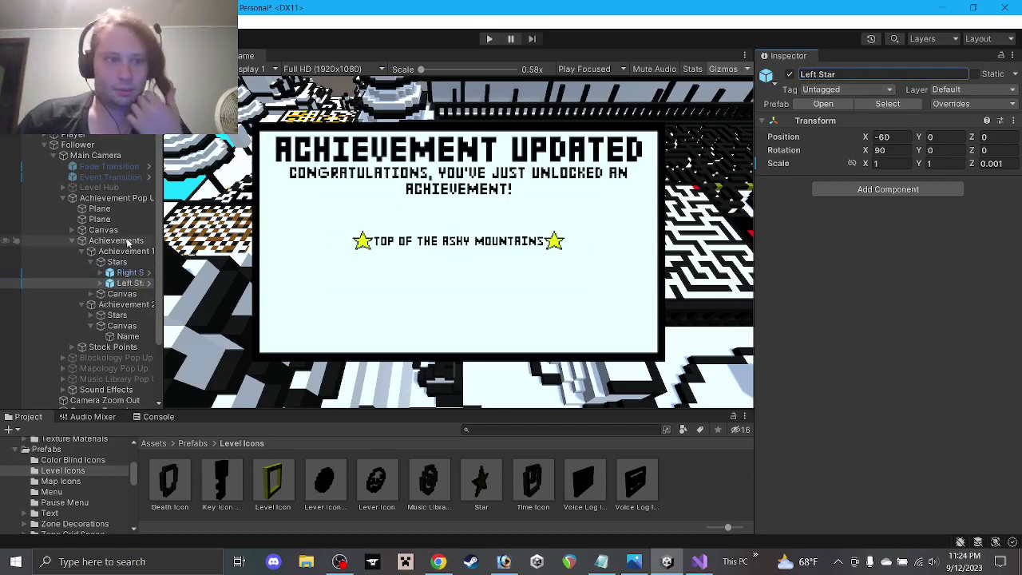
left_click(91, 262)
Step: Rename the first star in Achievement 2's Stars group "Right Star"
left_click(91, 294)
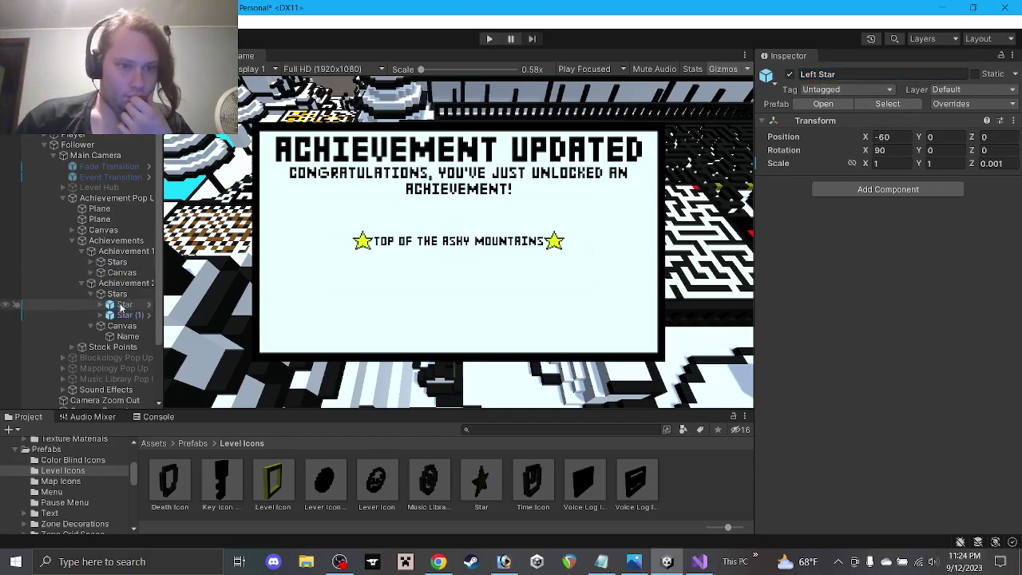
left_click(120, 304)
left_click(806, 74)
double_click(808, 74)
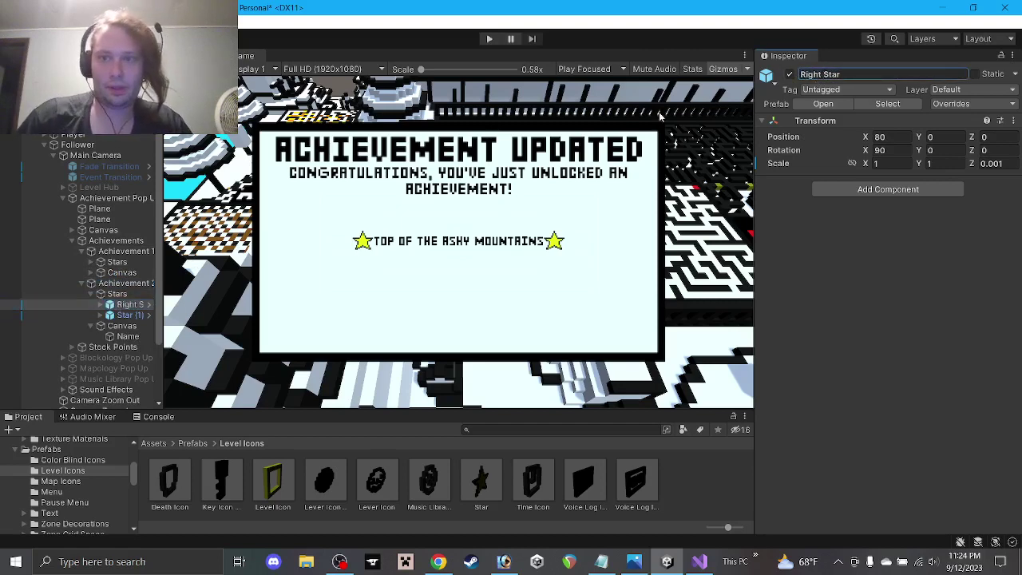
Step: Rename Star (1) under Achievement 2 "Left Star" and collapse the achievement's groups in the hierarchy
left_click(127, 315)
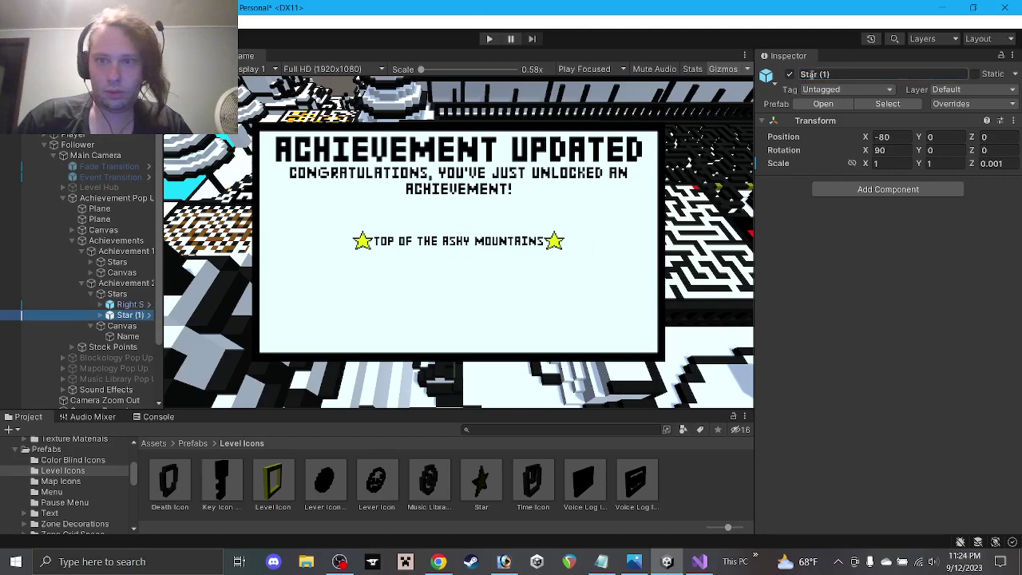
left_click(814, 75)
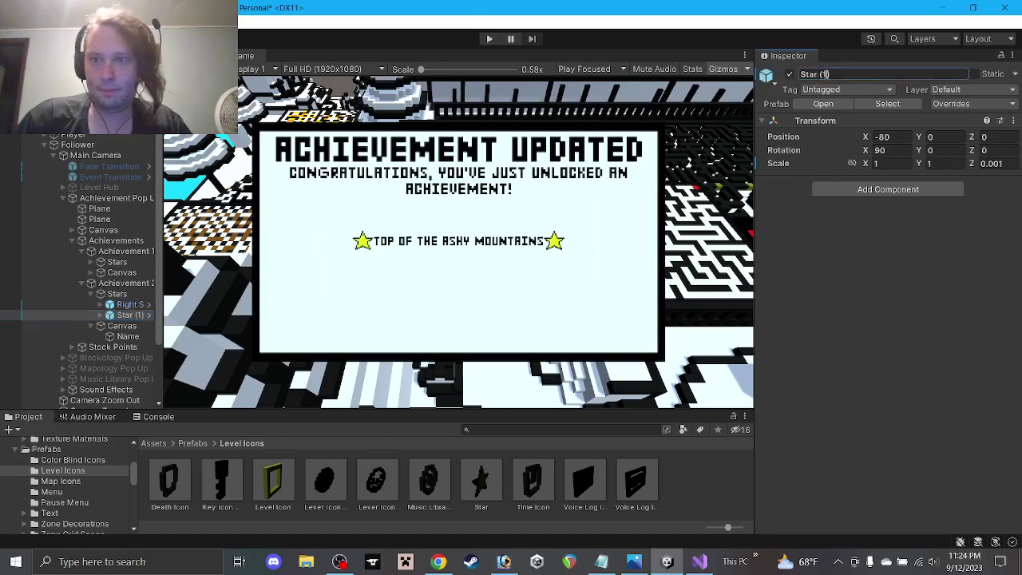
key("Return")
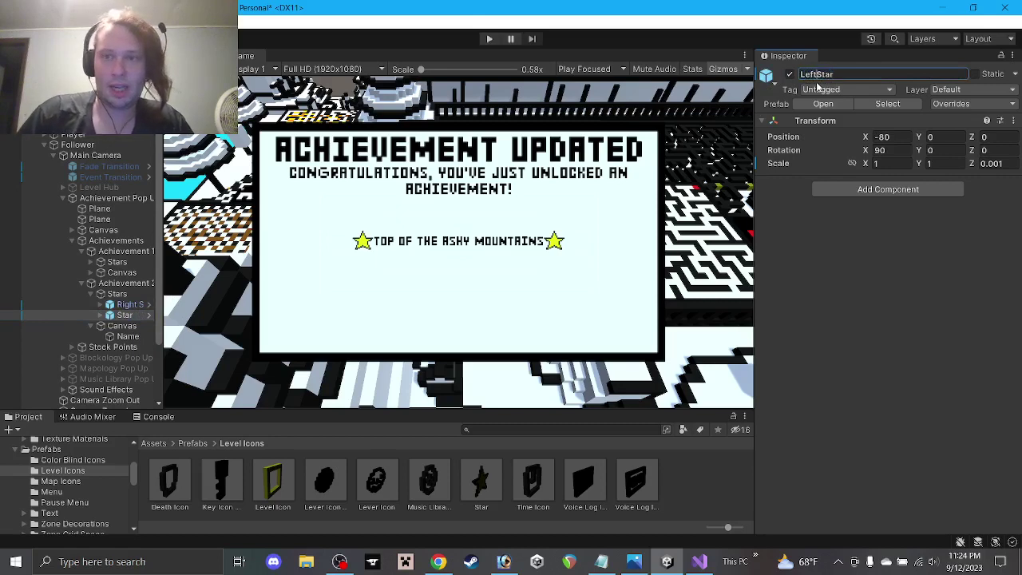
left_click(90, 294)
left_click(83, 283)
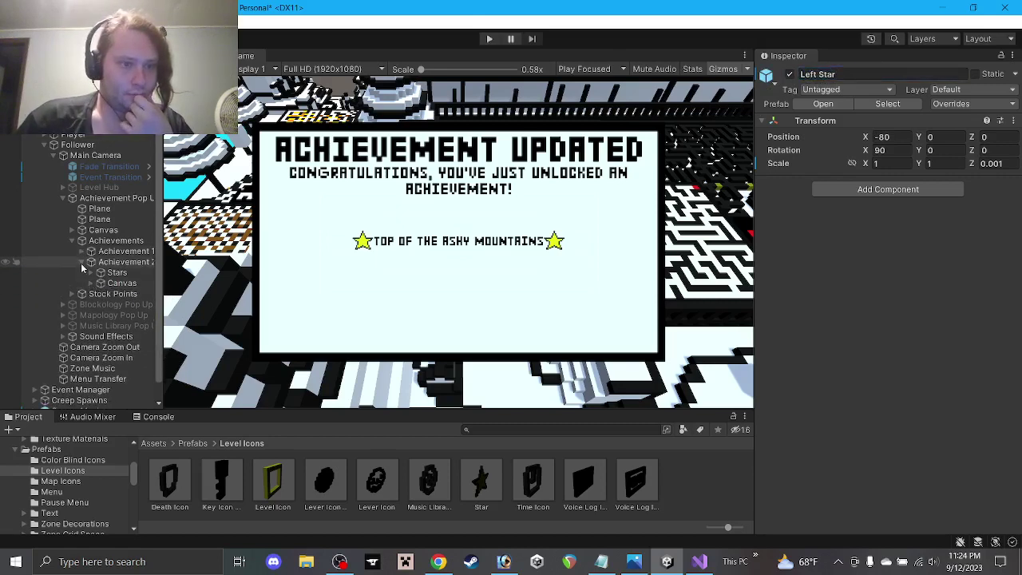
left_click(82, 250)
Step: Duplicate Achievement 2 and set the Z position of the original to 1
left_click(139, 262)
key("ctrl+d")
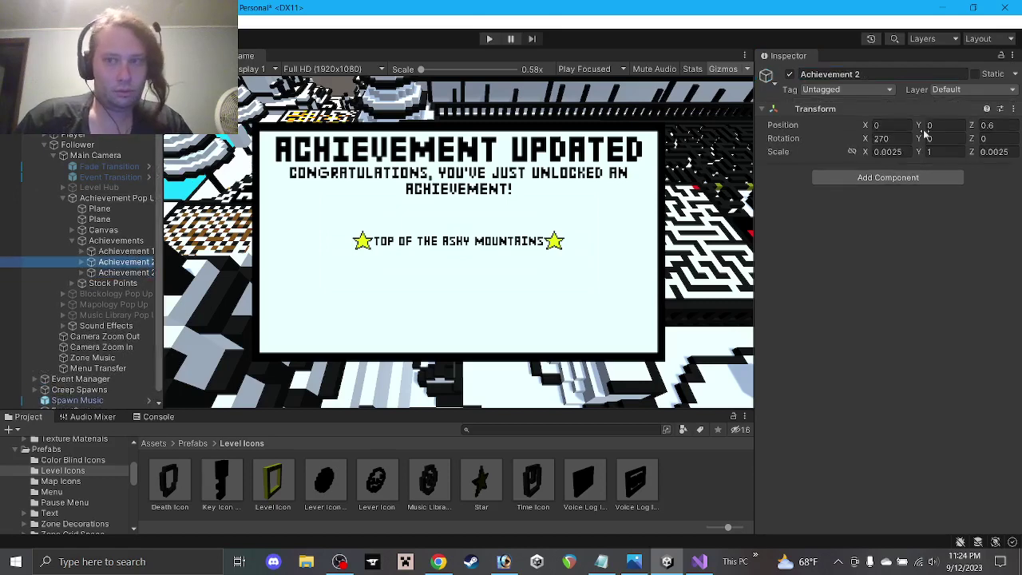
left_click(992, 125)
type("1")
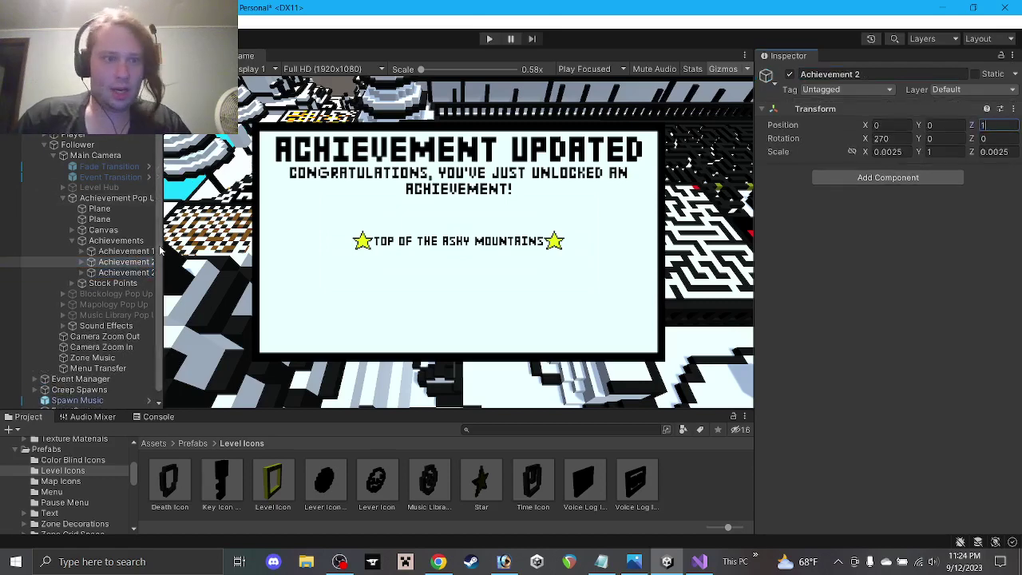
Step: Rename the copy of Achievement 2 "Achievement 3"
left_click(133, 274)
left_click(886, 74)
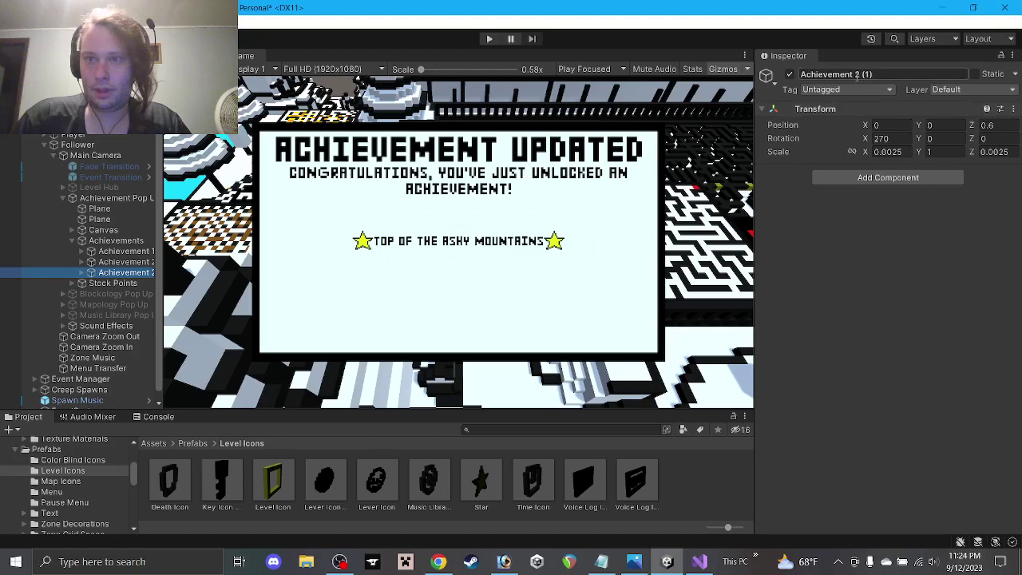
key("BackSpace")
key("BackSpace")
key("BackSpace")
key("BackSpace")
key("BackSpace")
type("4")
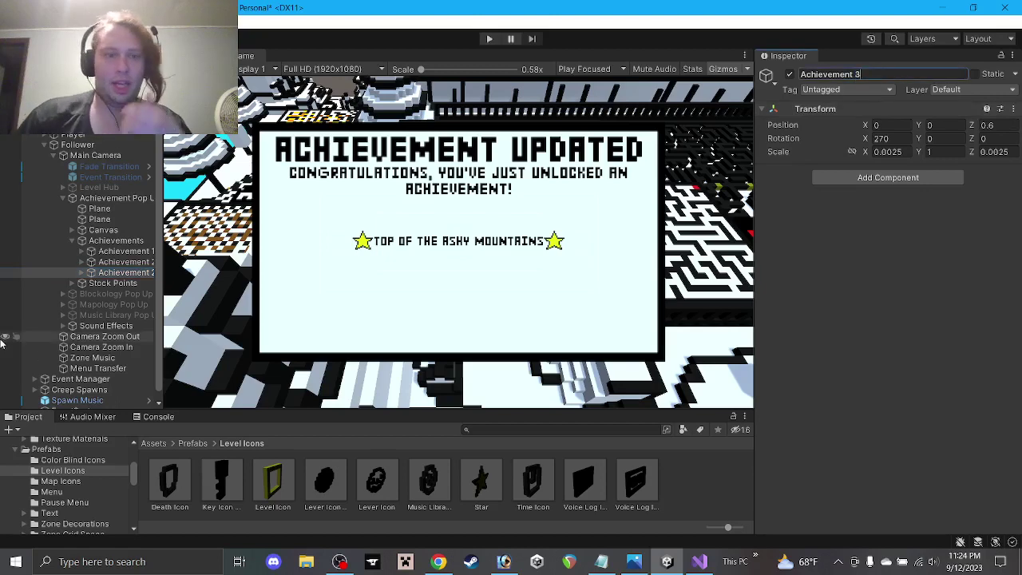
Step: Set the Name text under Achievement 3 to "all that glitters is gold", copied from the Notepad list, and collapse the achievement's groups
left_click(82, 272)
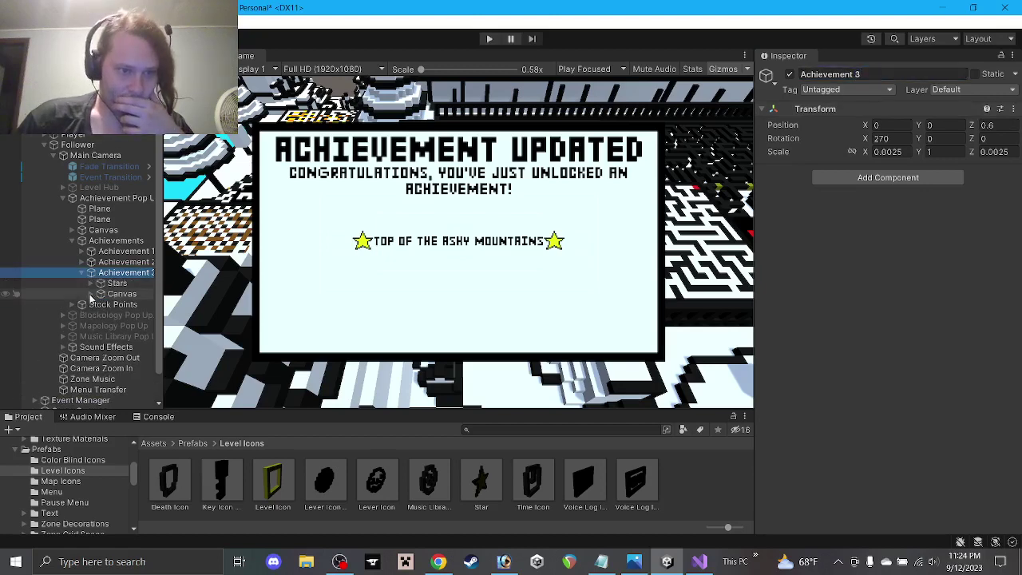
left_click(90, 294)
left_click(120, 304)
left_click(601, 562)
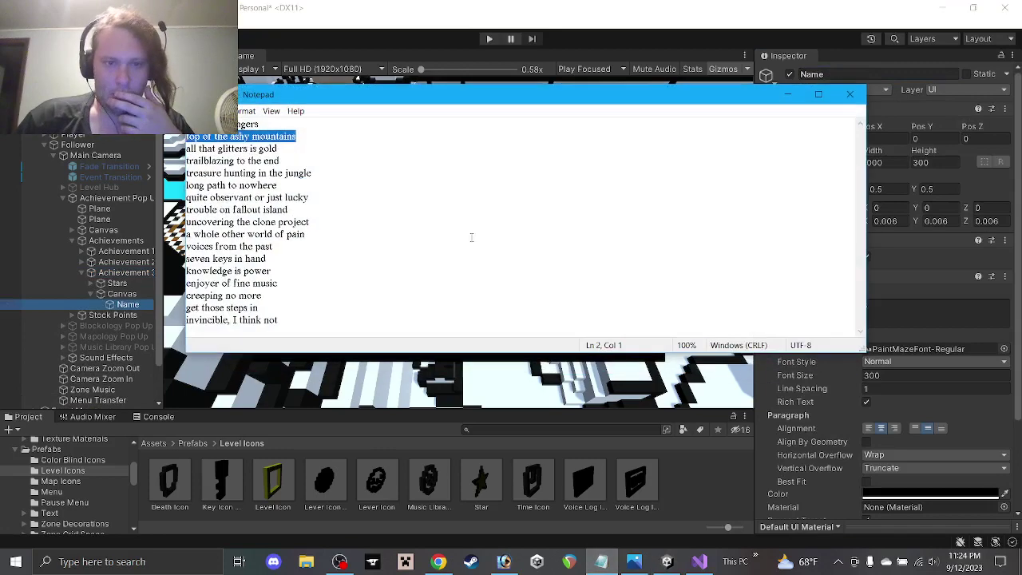
key("Down")
key("Down")
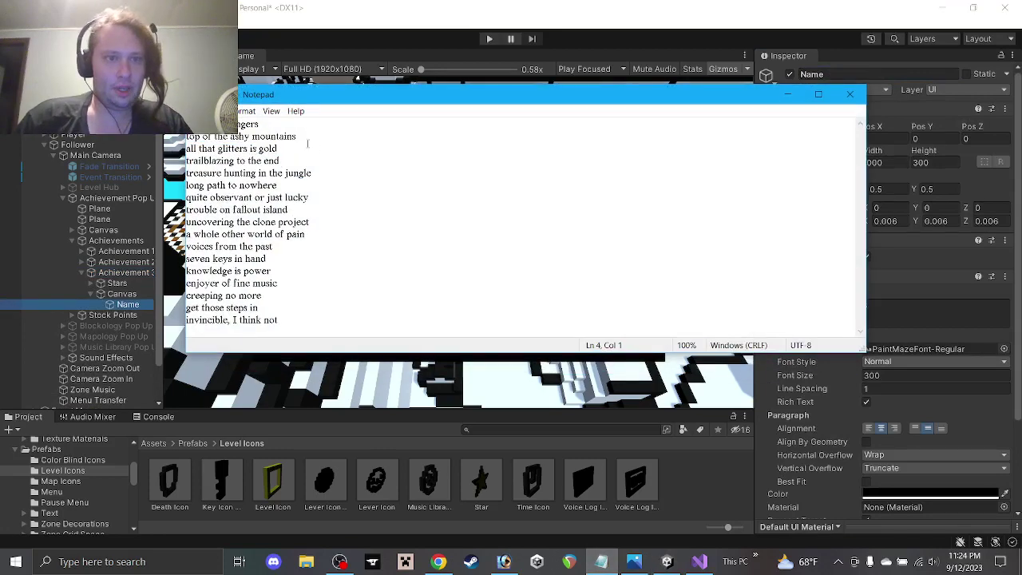
key("shift+Home")
key("ctrl+c")
left_click(932, 316)
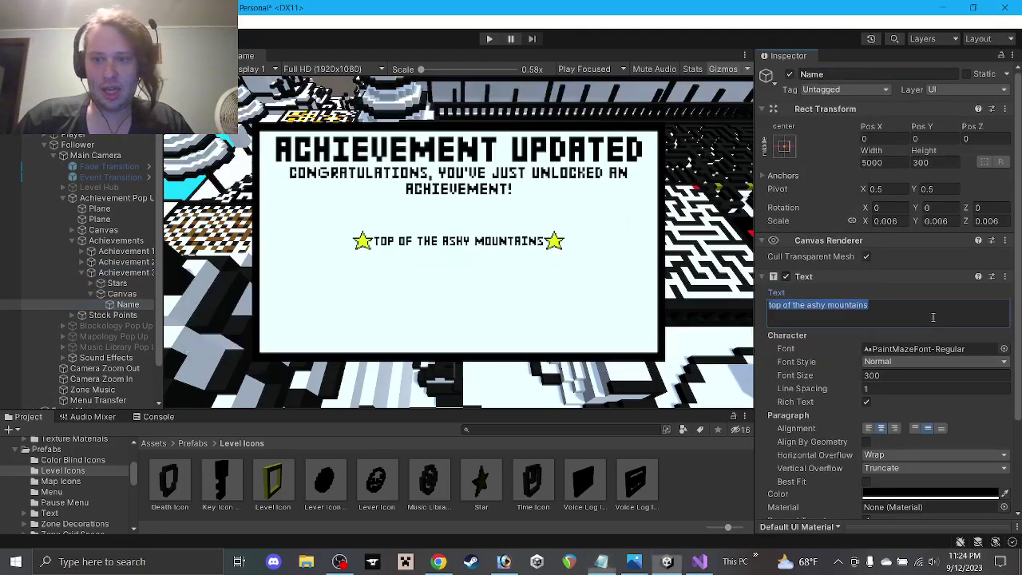
key("ctrl+v")
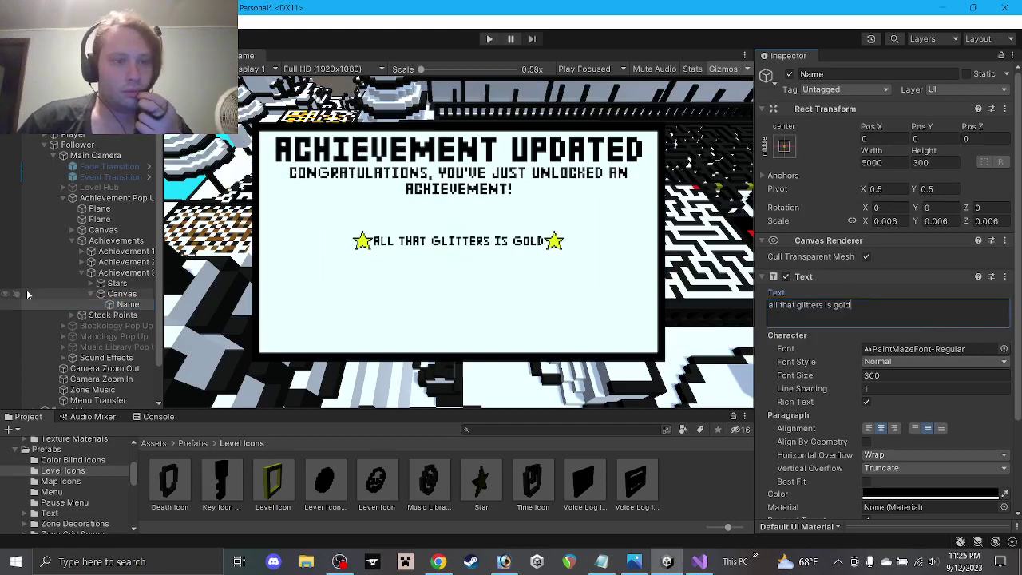
left_click(90, 294)
left_click(78, 274)
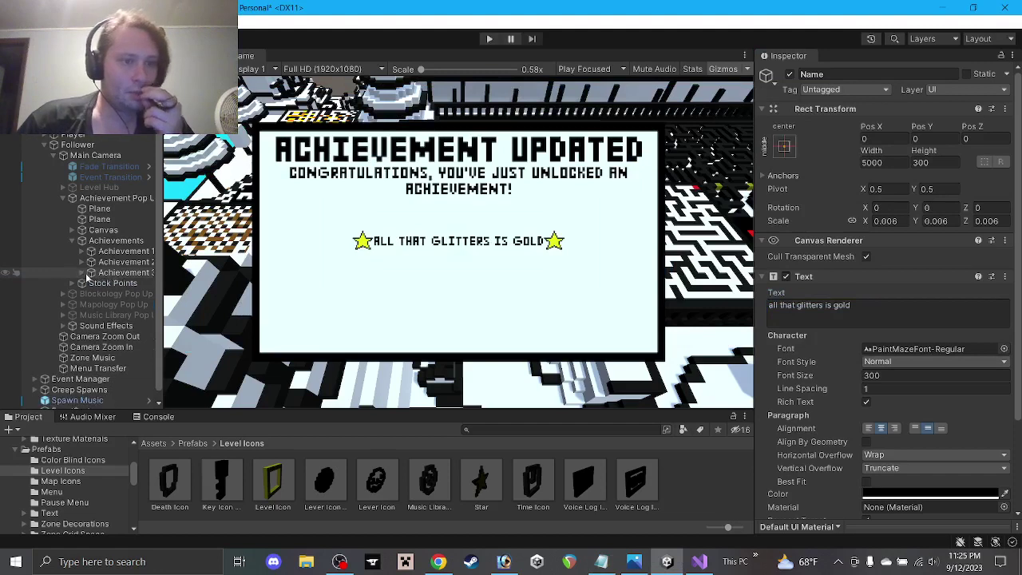
Step: Duplicate Achievement 3 and change the Z position of the original
left_click(119, 272)
key("ctrl+d")
left_click(120, 272)
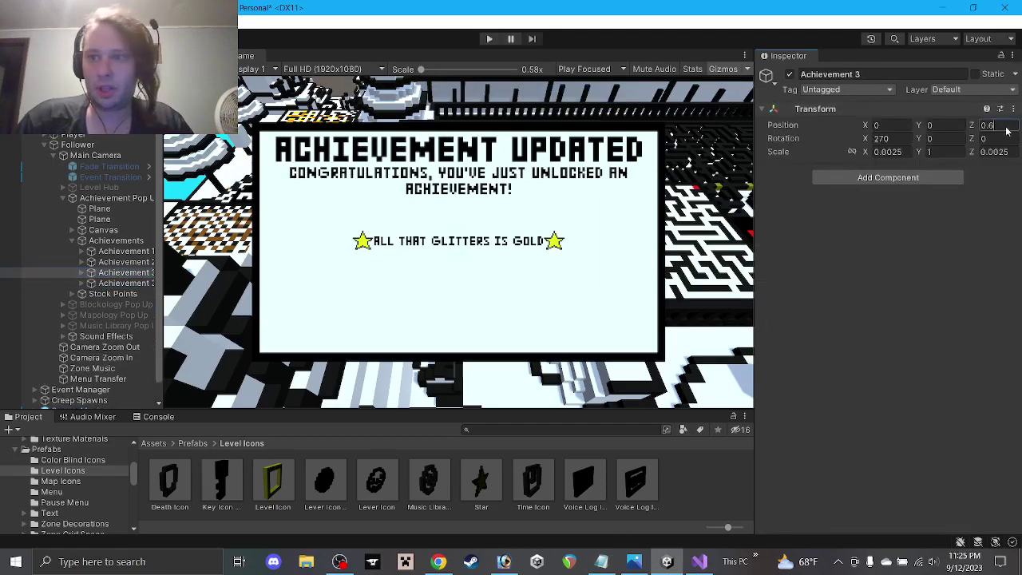
Step: Rename the copy of Achievement 3 "Achievement 4"
key("Down")
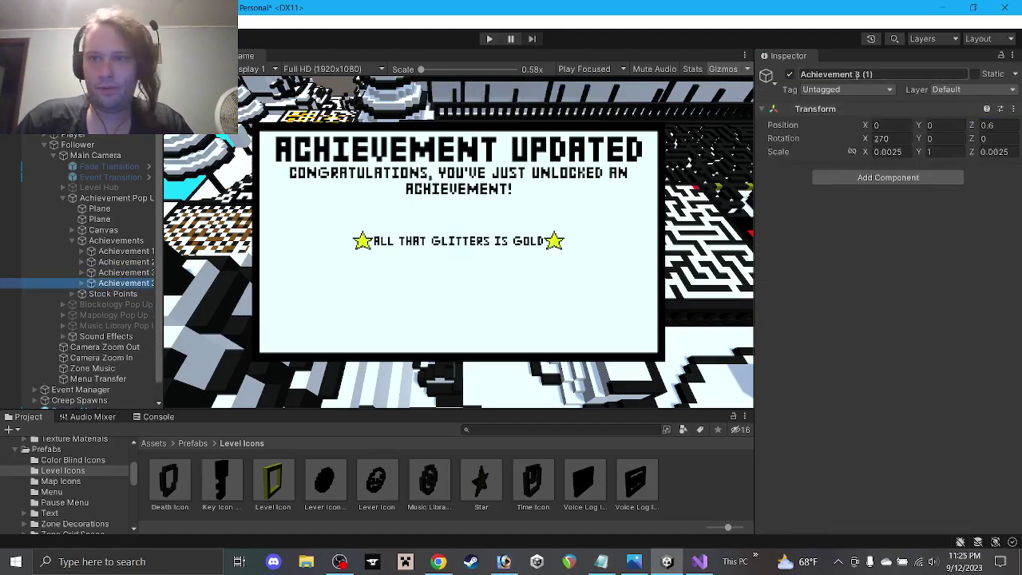
left_click_drag(852, 74, 879, 74)
key("BackSpace")
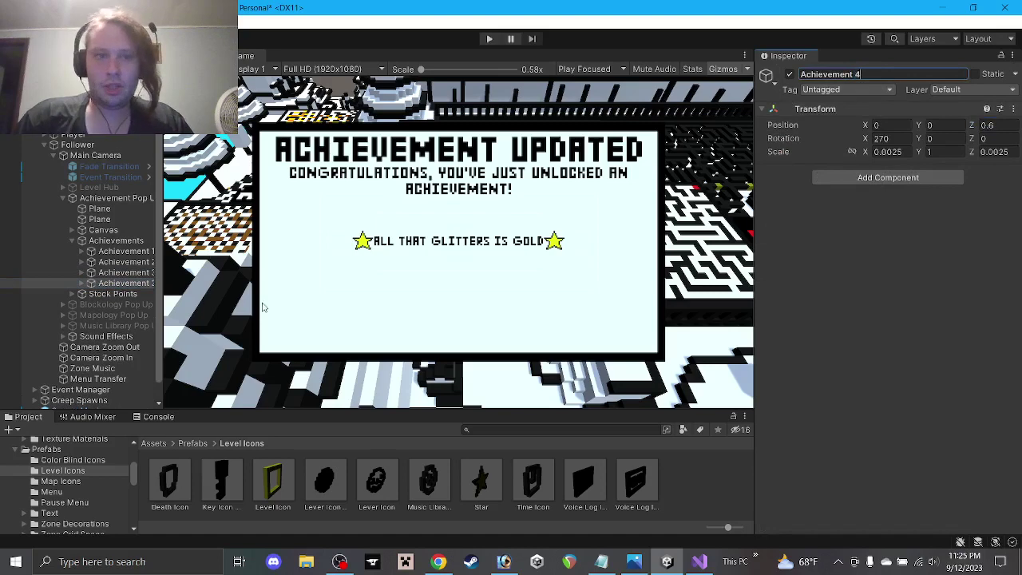
Step: Replace the Name text under Achievement 4 with "trailblazing to the end" from the Notepad list
left_click(82, 283)
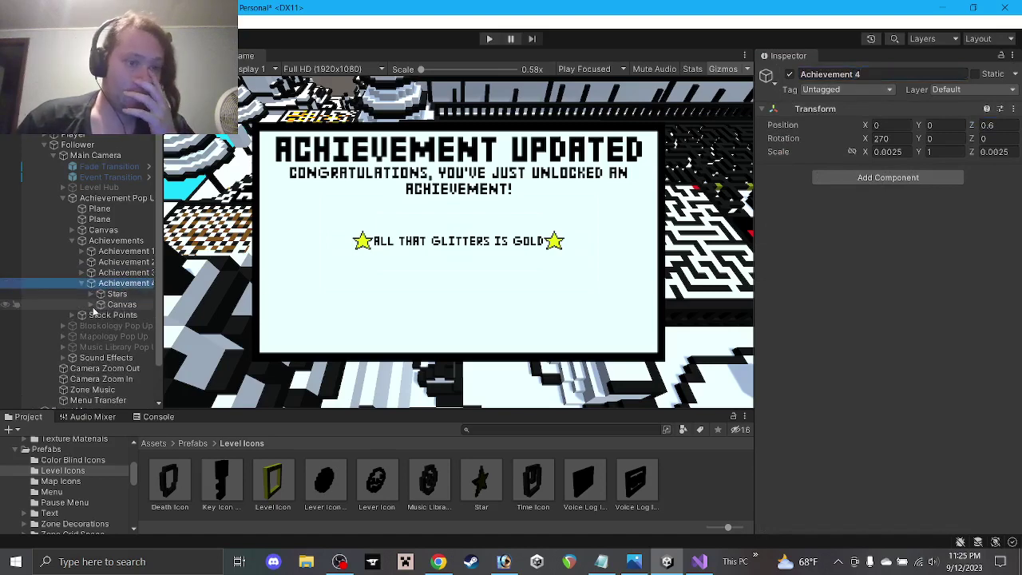
left_click(91, 304)
left_click(105, 316)
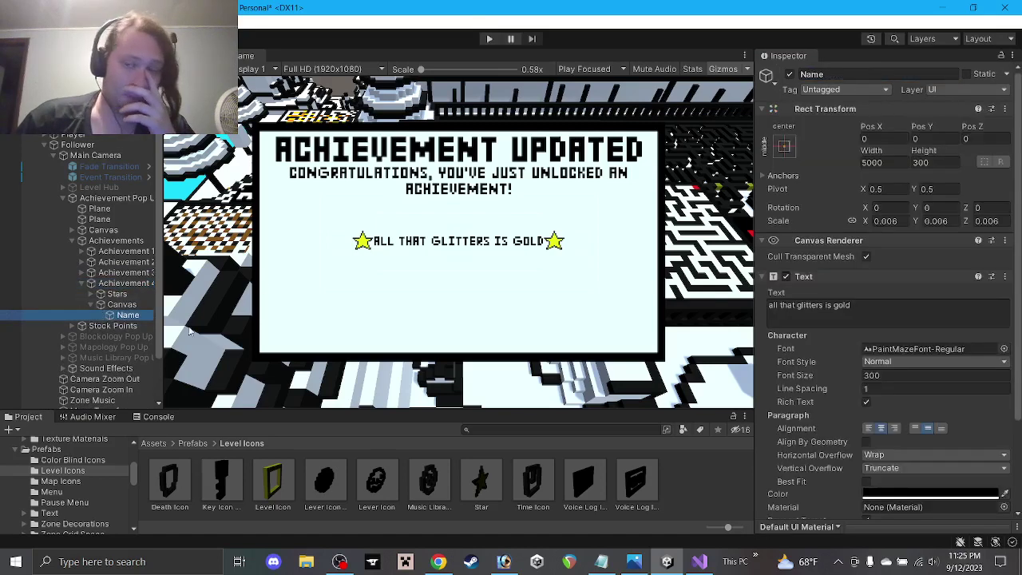
left_click(602, 562)
left_click_drag(288, 161, 143, 161)
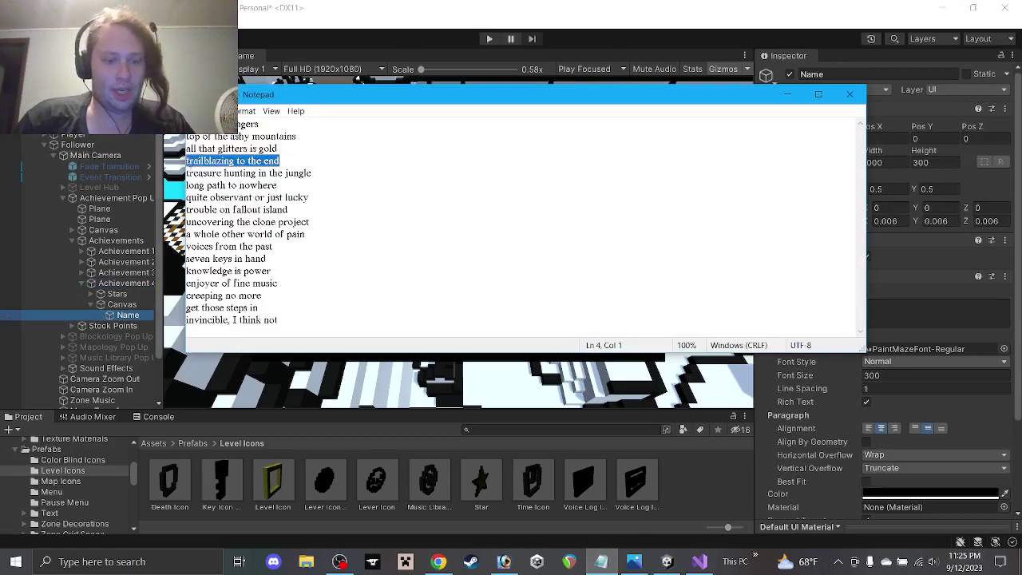
key("ctrl+c")
left_click(901, 312)
key("ctrl+v")
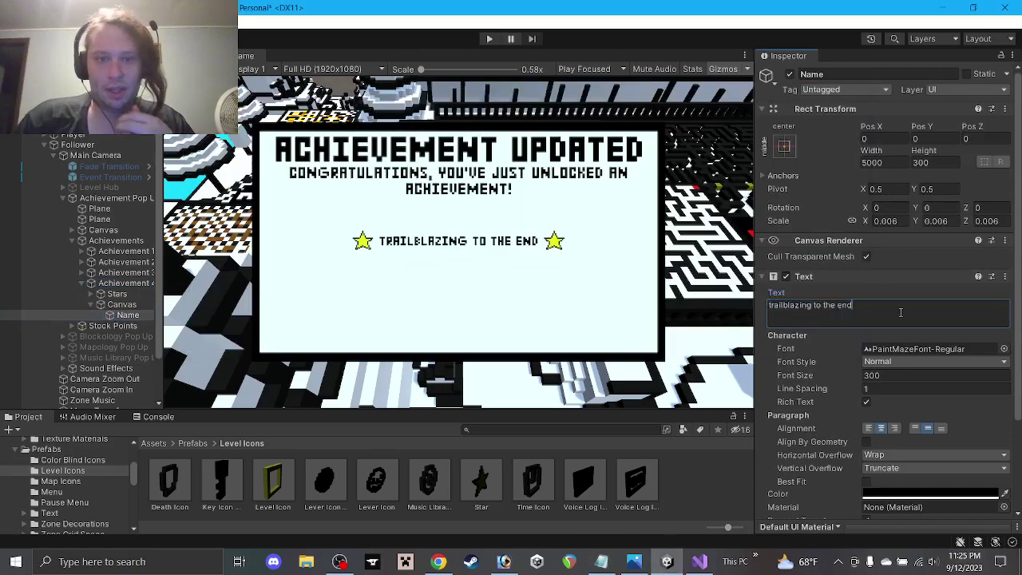
Step: Set the X position of Achievement 4's right star to 75 and of its left star to -75
left_click(91, 294)
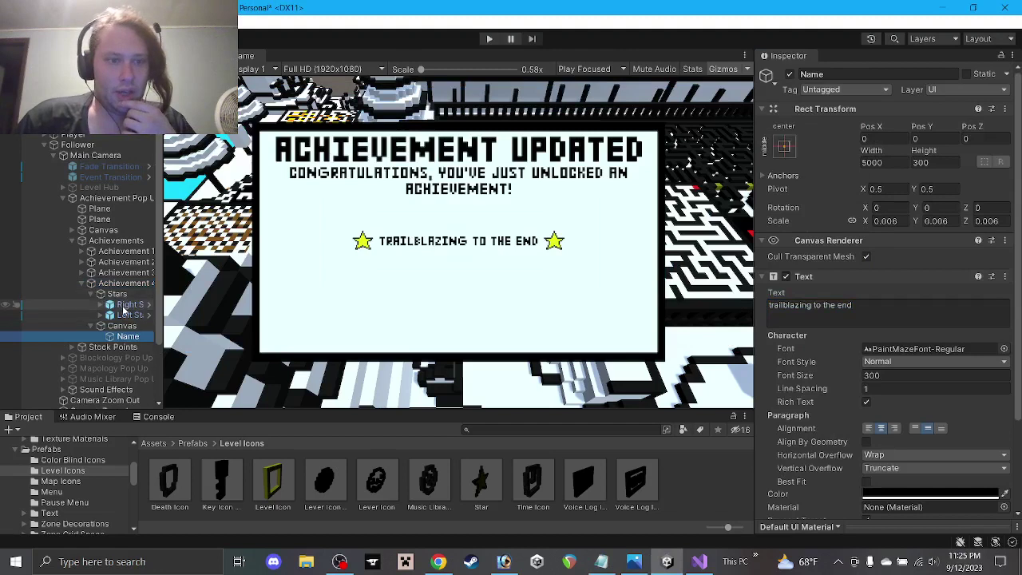
left_click(125, 305)
left_click(879, 137)
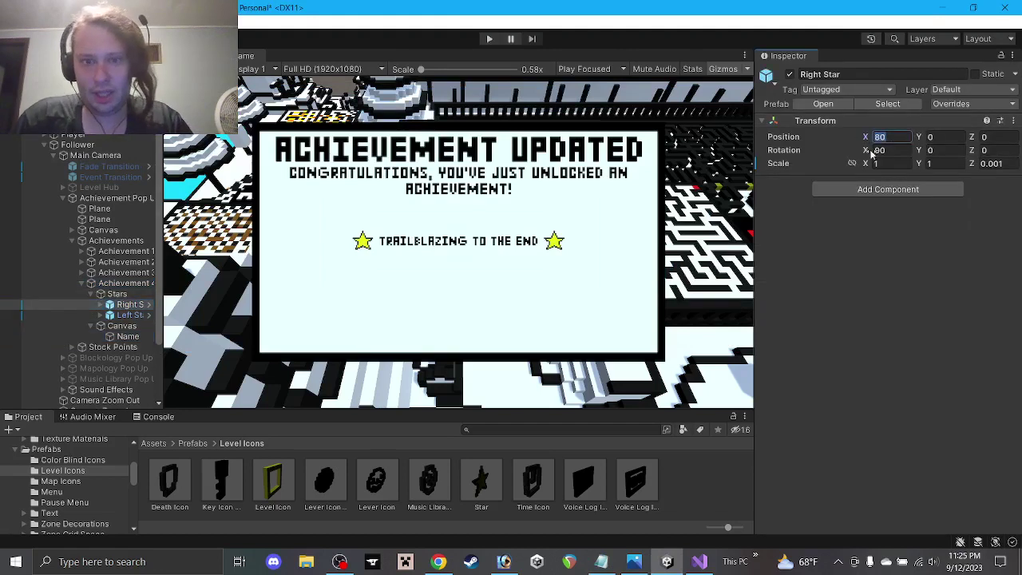
type("75")
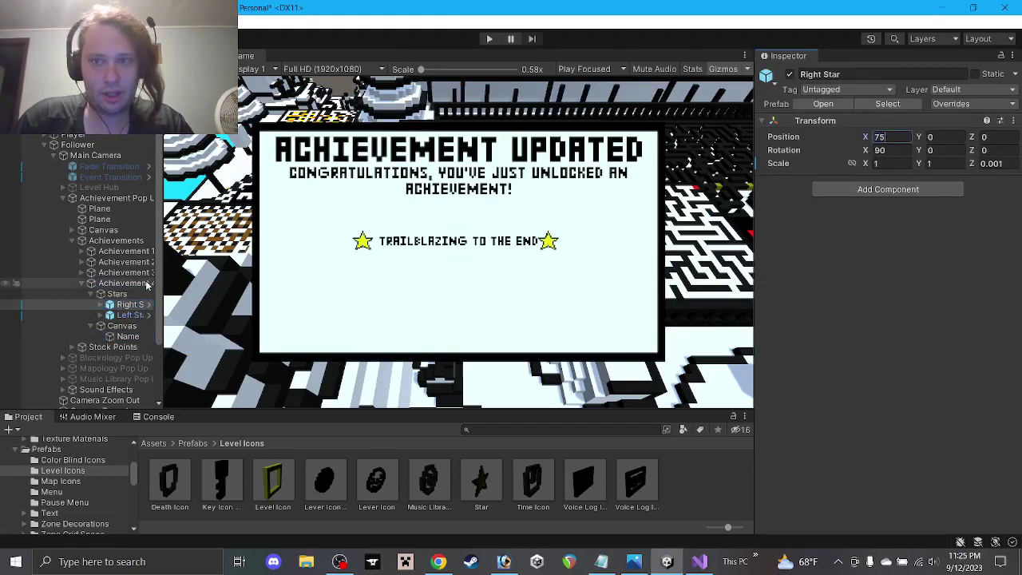
left_click(127, 314)
left_click(884, 137)
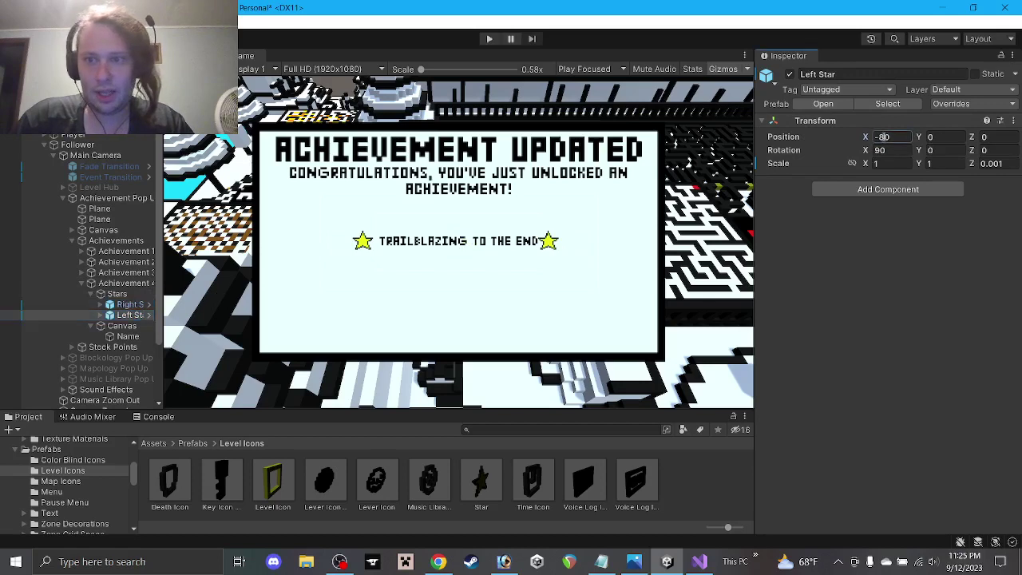
type("-75")
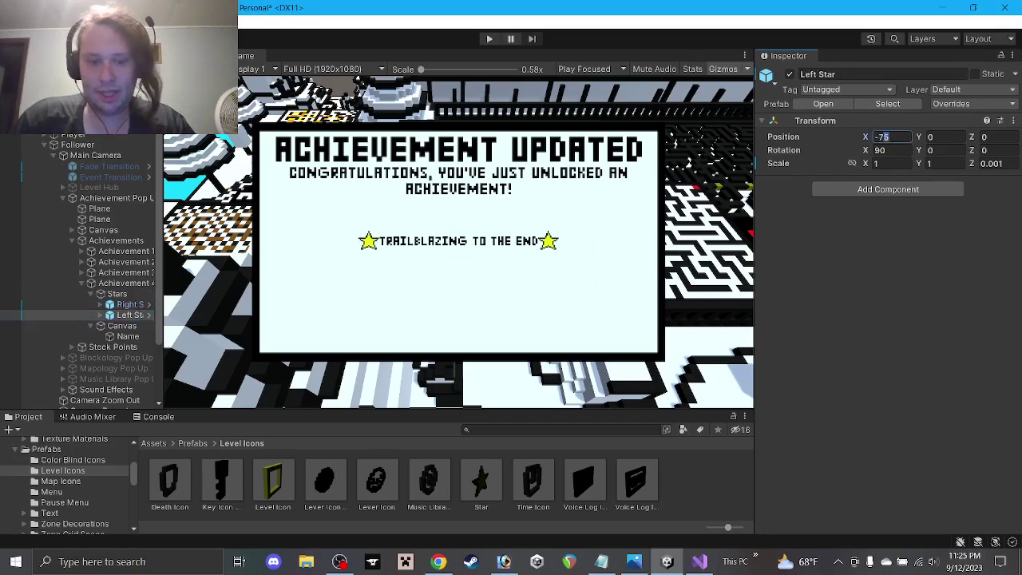
Step: Set the X position of Achievement 4's left star to -77 and of its right star to 77
key("BackSpace")
type("7")
left_click(127, 304)
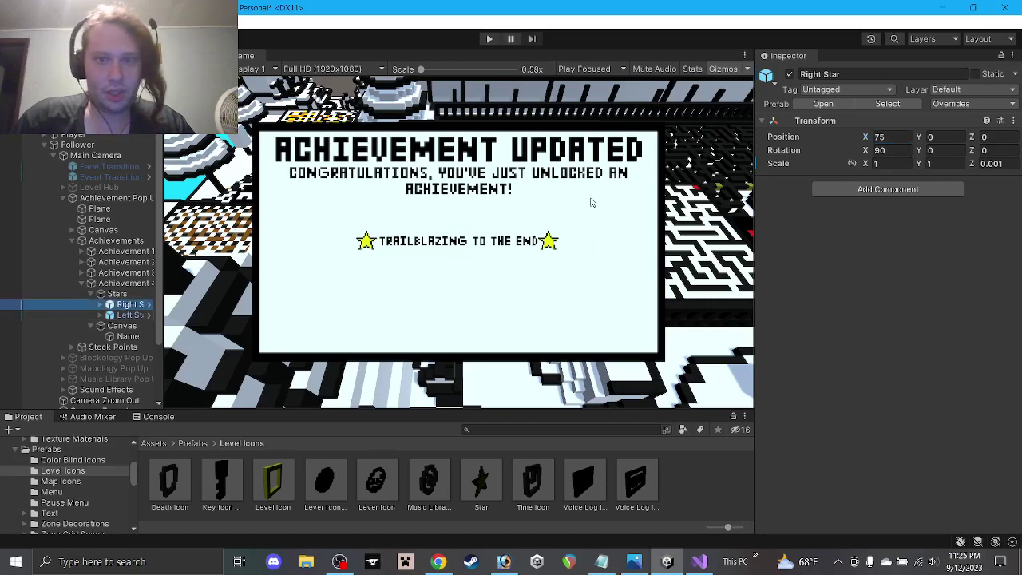
left_click(888, 138)
key("BackSpace")
type("7")
key("Return")
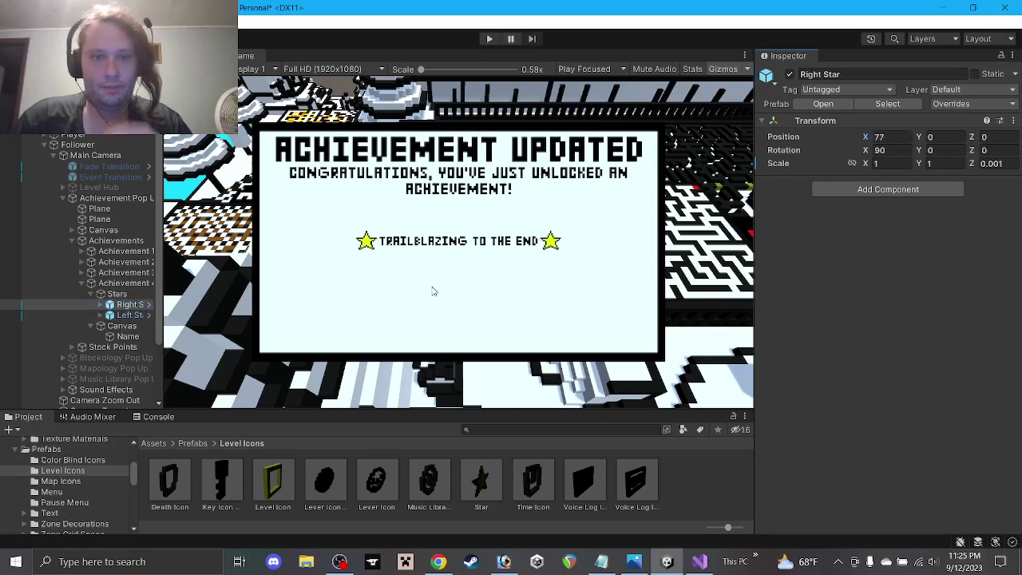
Step: Collapse Achievement 4 in the hierarchy, then duplicate it and set the Z position of the original to 1
left_click(91, 294)
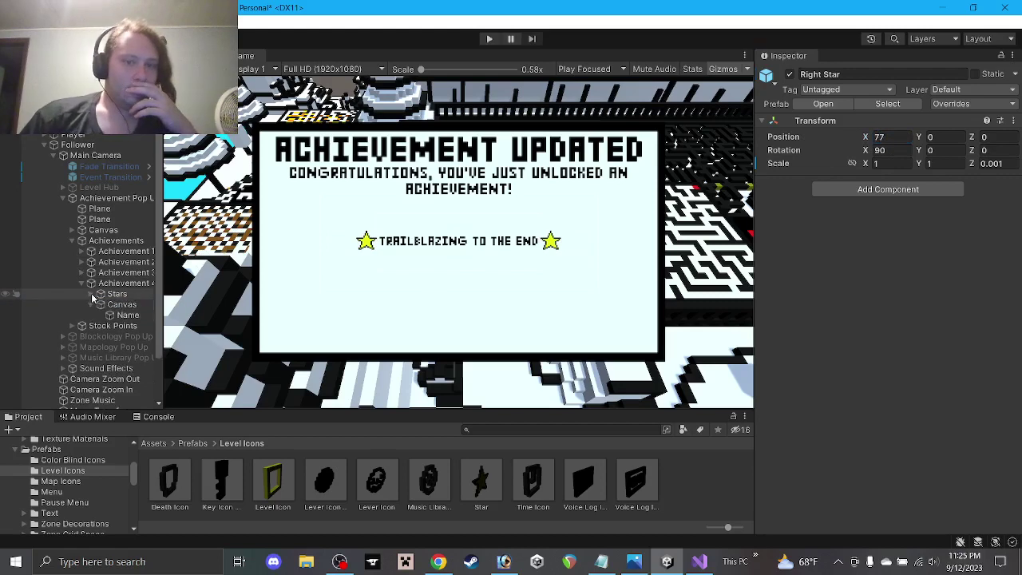
left_click(91, 305)
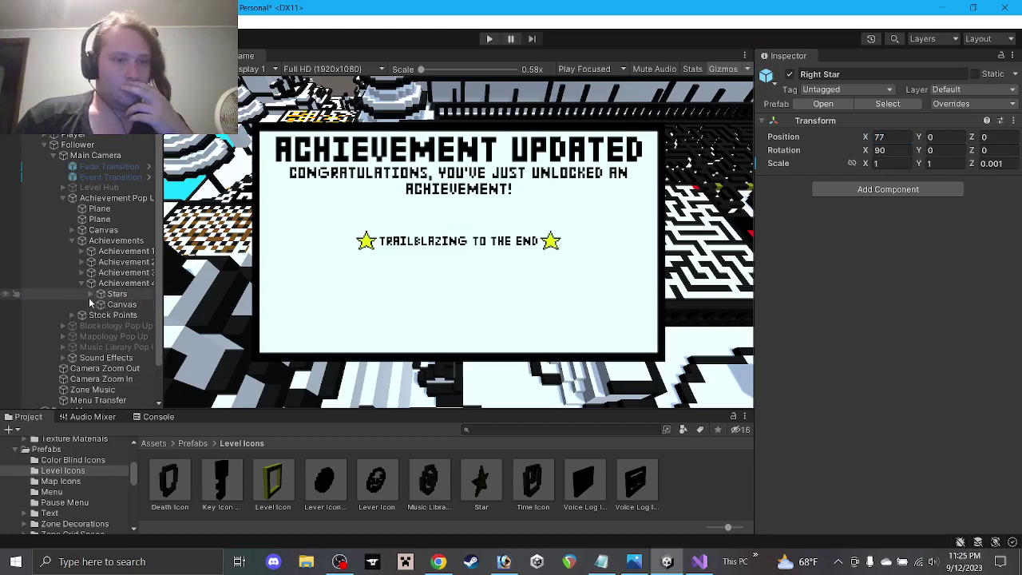
left_click(80, 284)
left_click(124, 284)
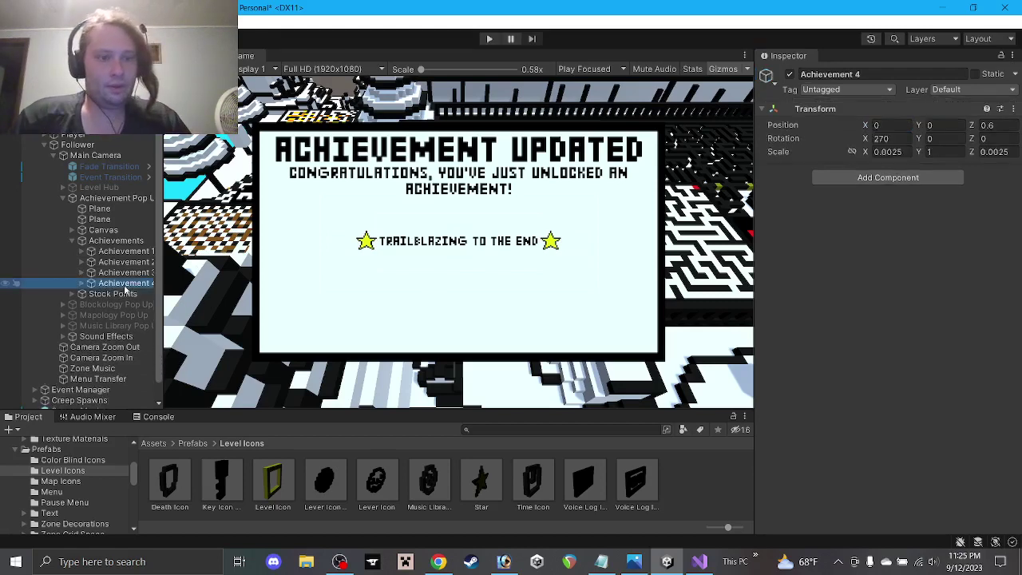
key("ctrl+d")
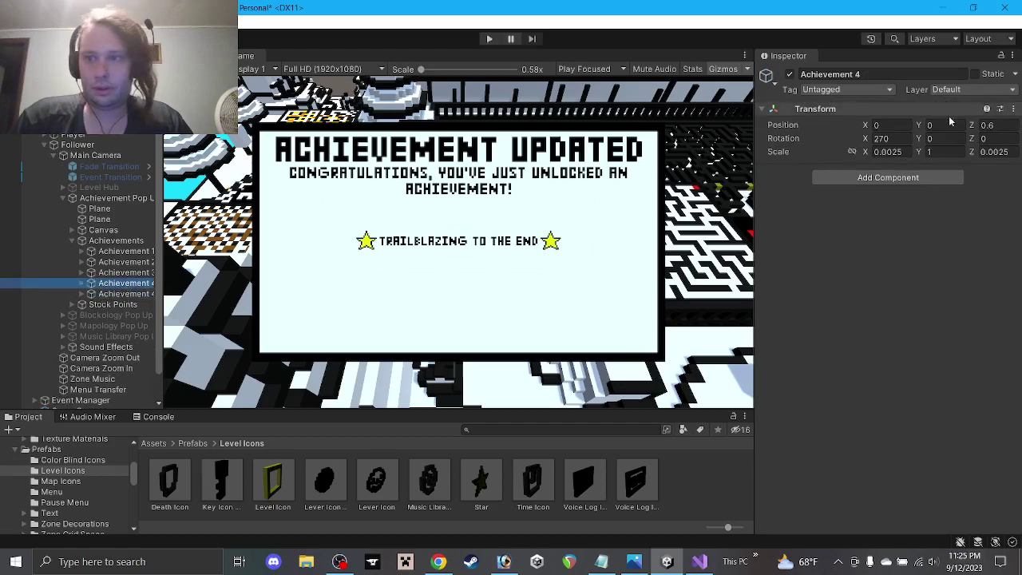
left_click(989, 125)
Step: Set the Name text under the copy of Achievement 4 to "treasure hunting in the jungle" from the Notepad list
left_click(82, 294)
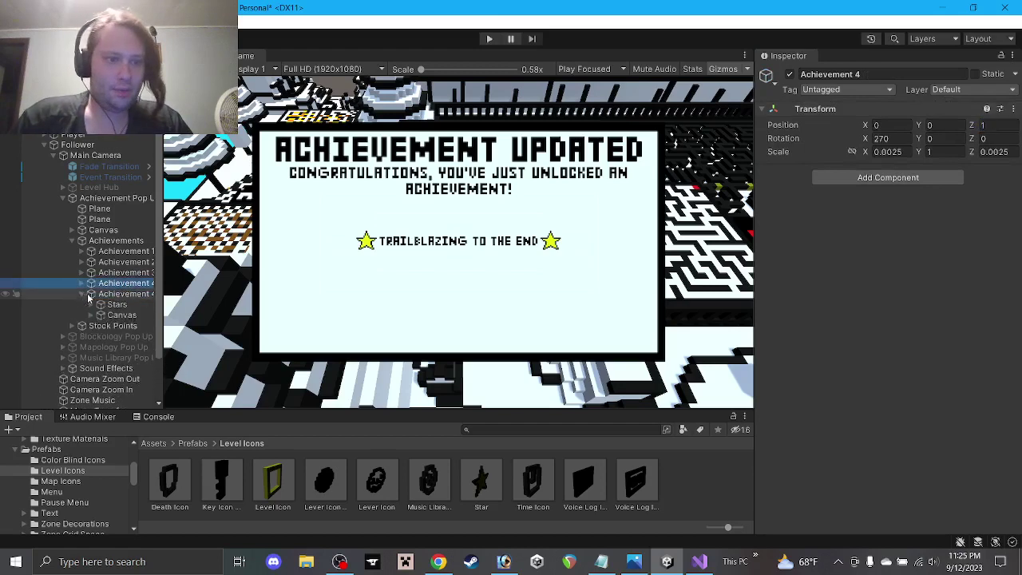
left_click(122, 315)
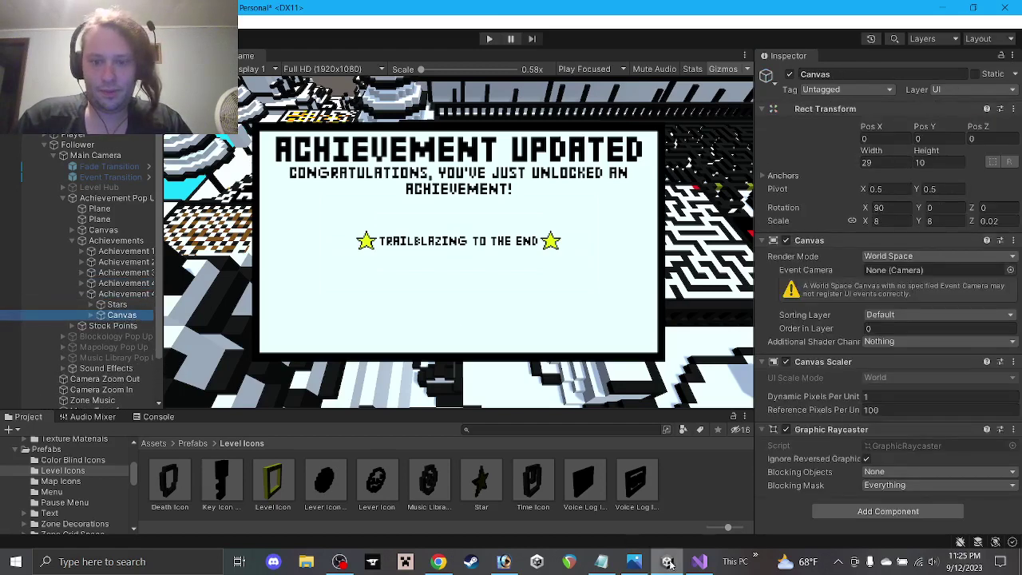
left_click(91, 314)
left_click(127, 325)
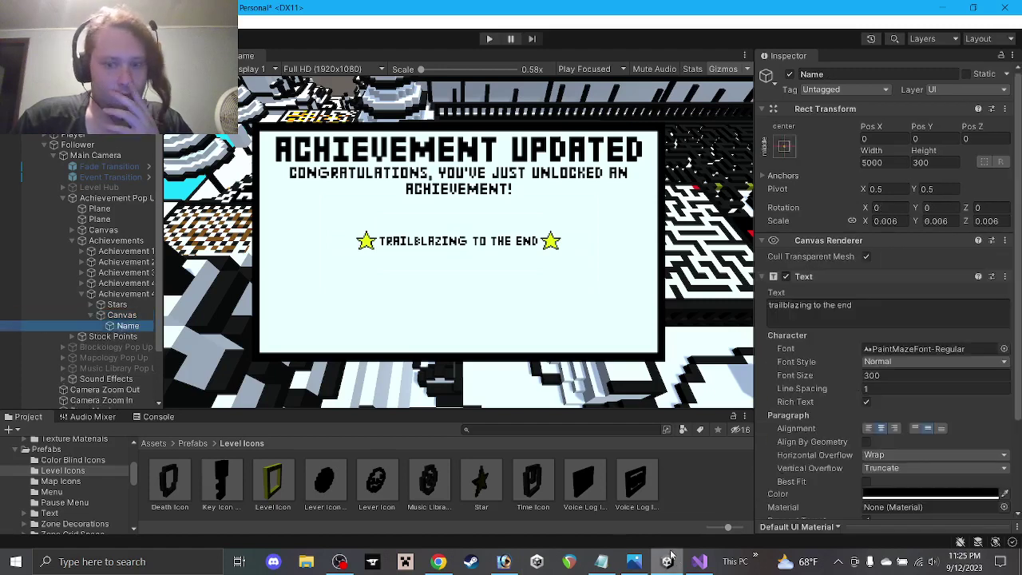
left_click(601, 561)
left_click(308, 172)
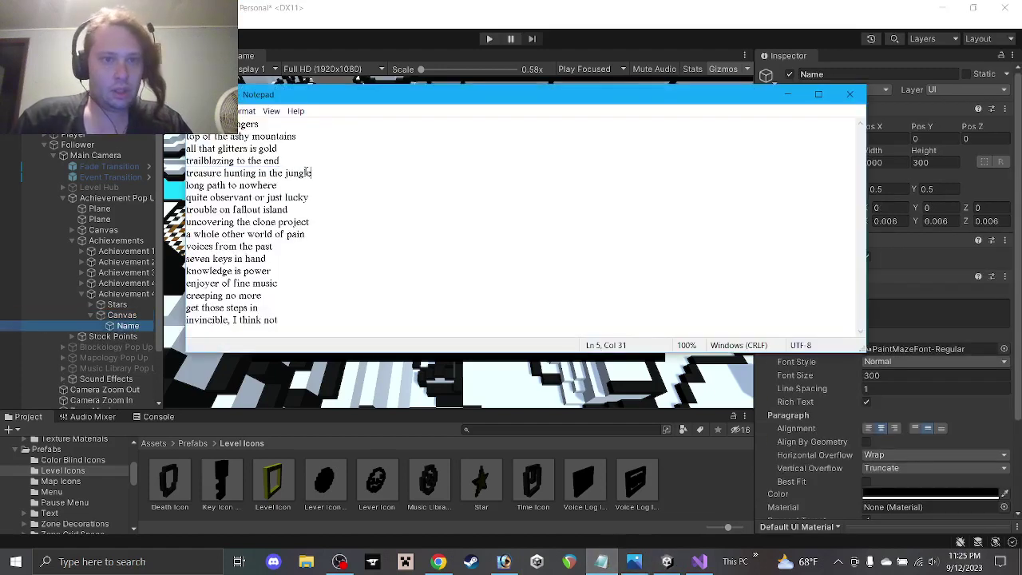
key("shift+Home")
key("ctrl+c")
left_click(883, 302)
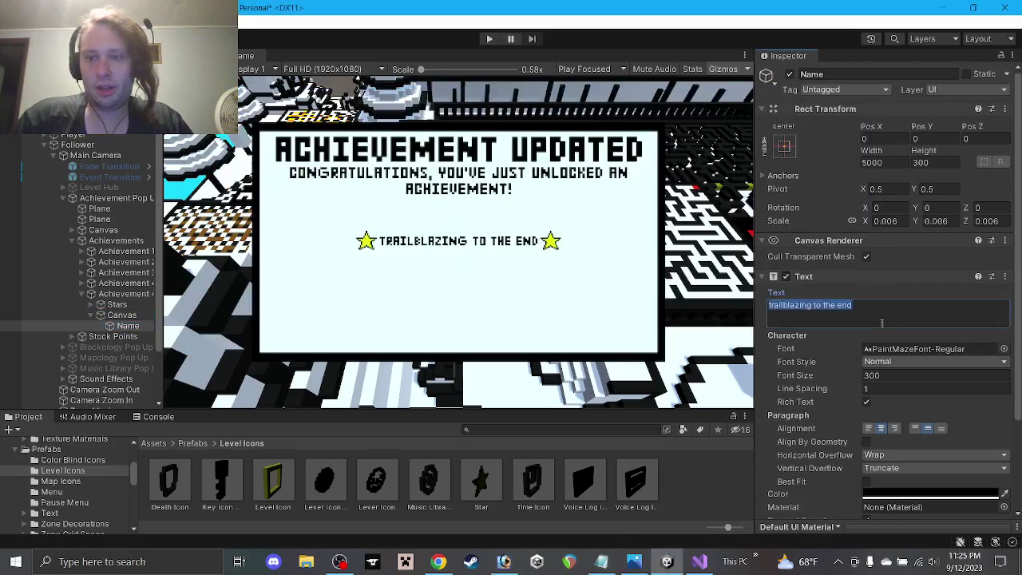
key("ctrl+v")
Step: Try X position 100 for the right star in the copy of Achievement 4 and settle on 98
left_click(91, 304)
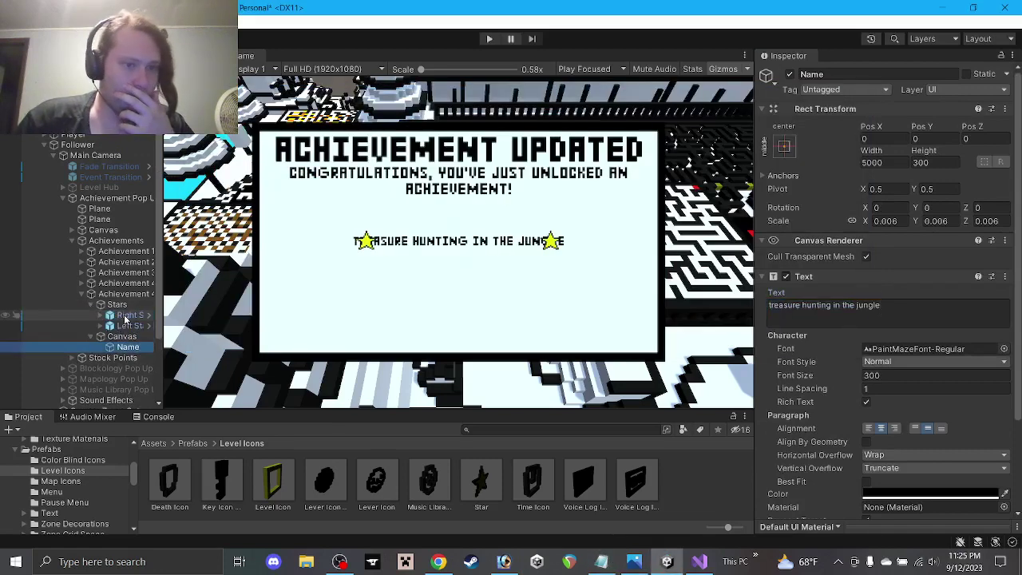
left_click(129, 314)
left_click(882, 151)
left_click(878, 136)
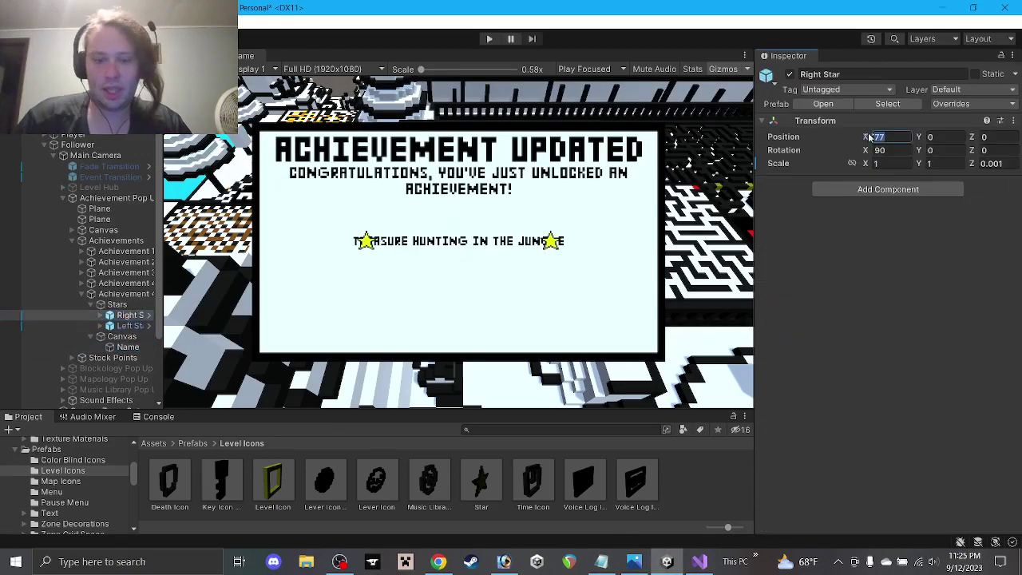
type("100")
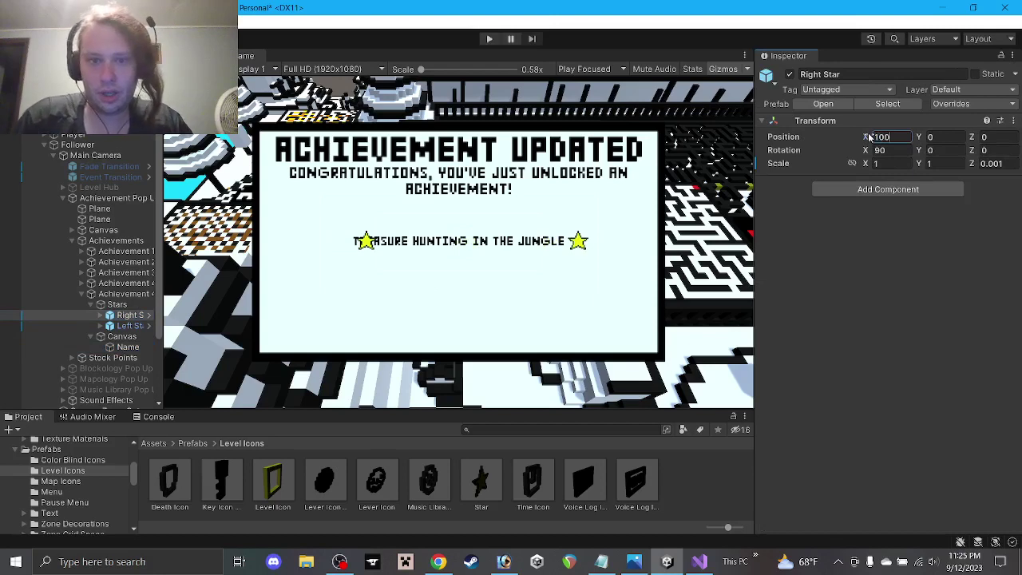
key("BackSpace")
key("BackSpace")
key("BackSpace")
type("98")
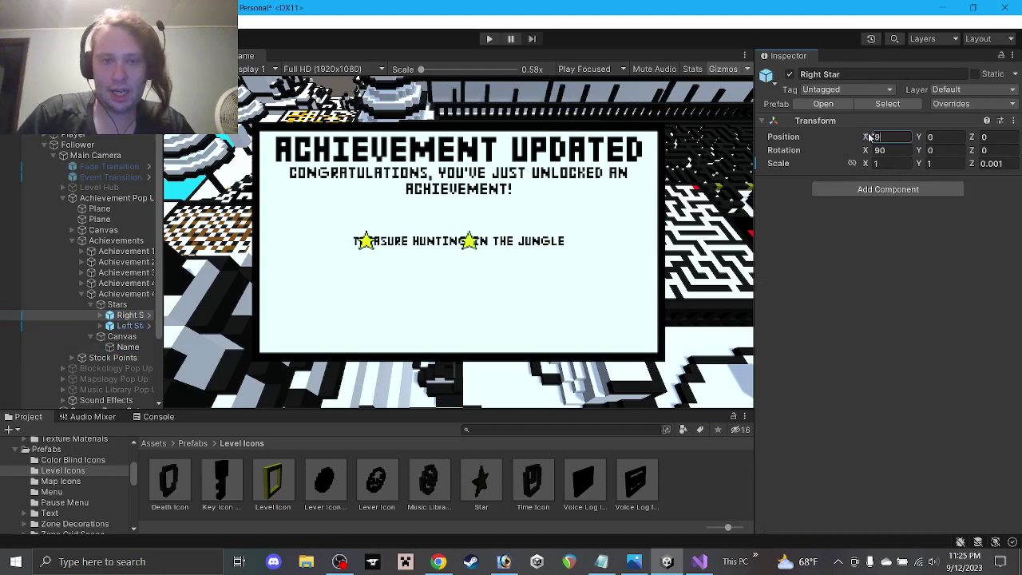
Step: Set the X position of the left star in the copy of Achievement 4 to -98
left_click(104, 327)
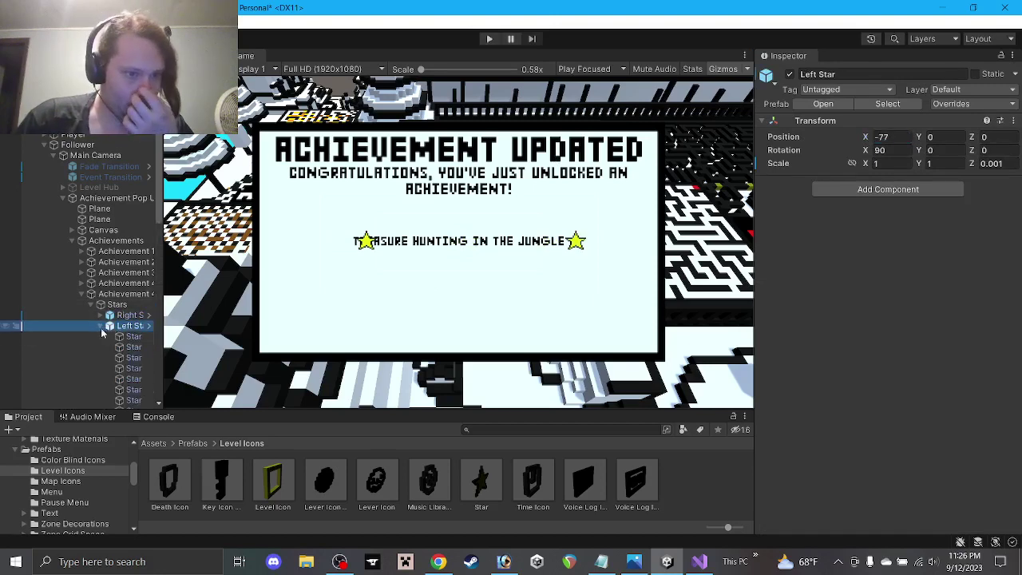
left_click(908, 137)
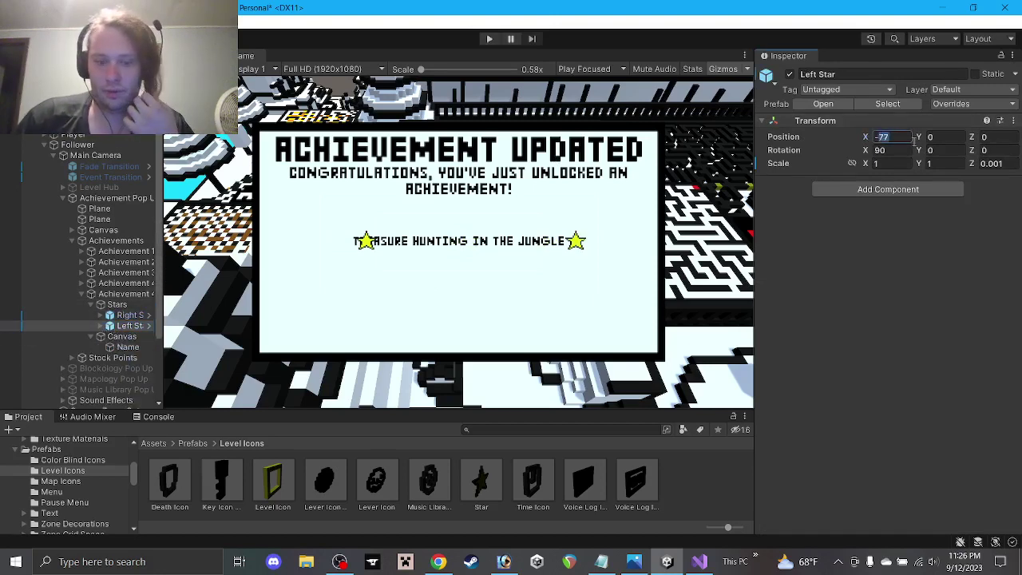
type("-98")
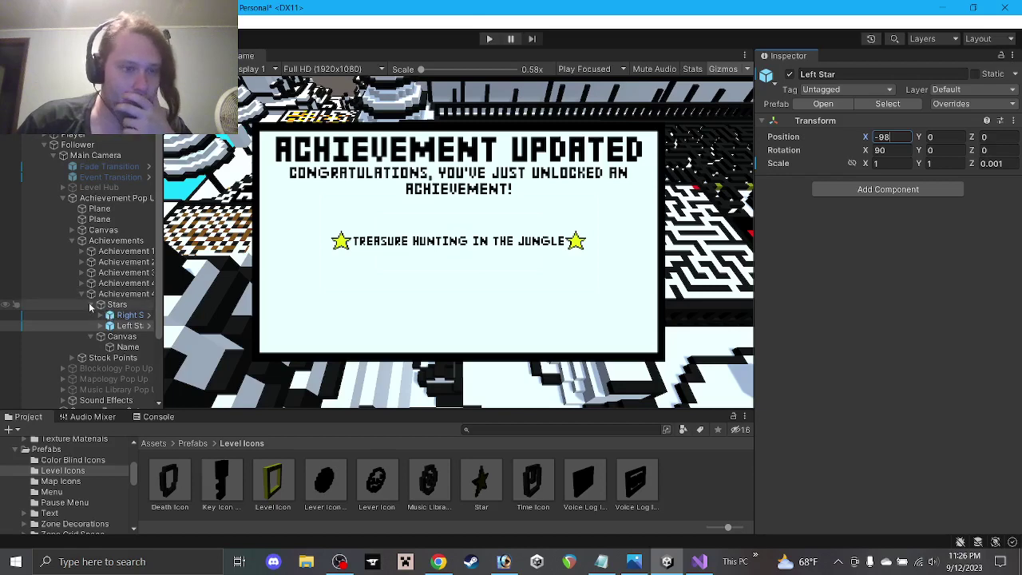
Step: Collapse the copy of Achievement 4 with its Stars and Canvas in the hierarchy, then duplicate it
left_click(90, 305)
left_click(84, 314)
left_click(82, 293)
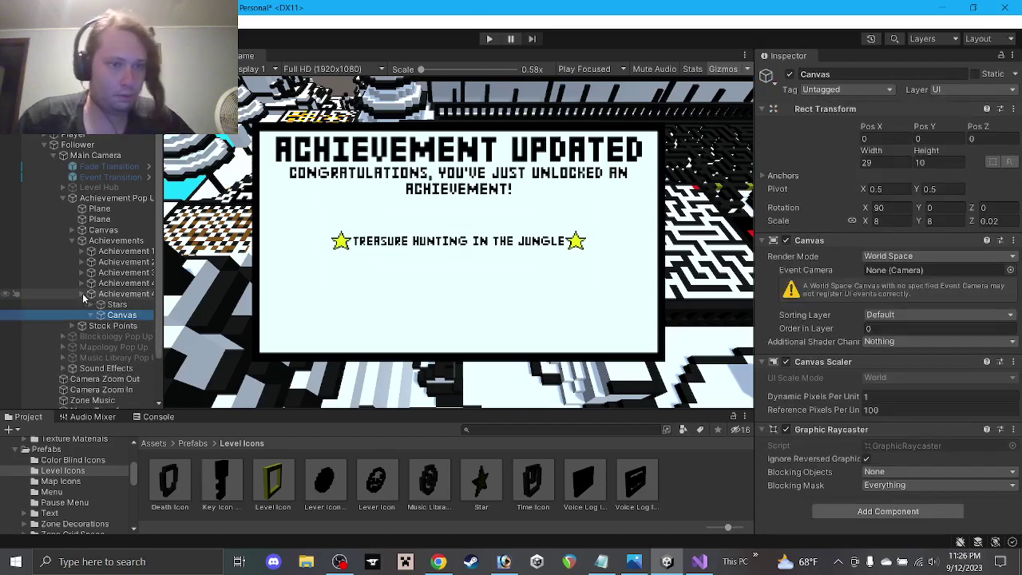
left_click(91, 316)
left_click(90, 315)
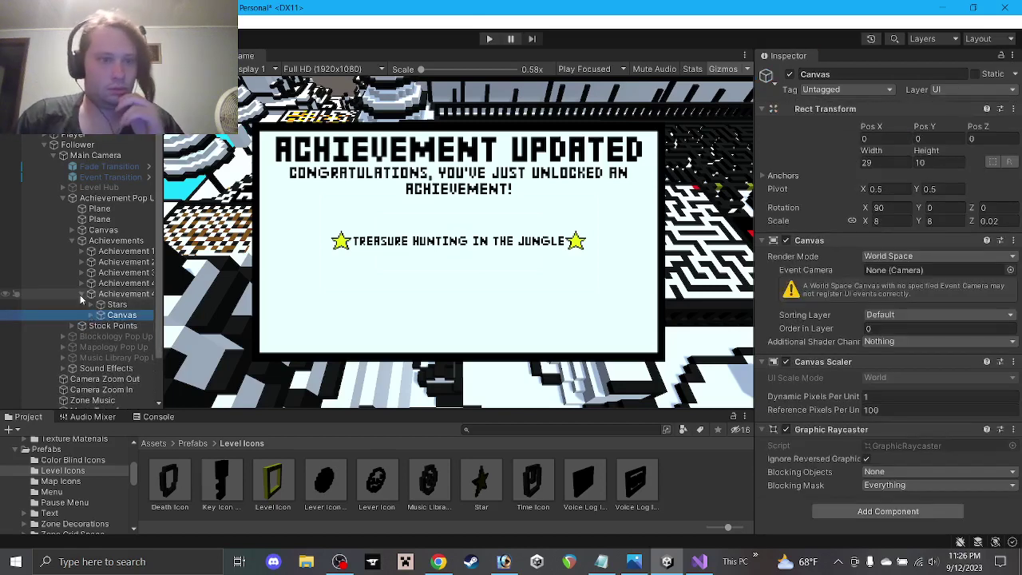
left_click(82, 294)
left_click(107, 297)
key("ctrl+d")
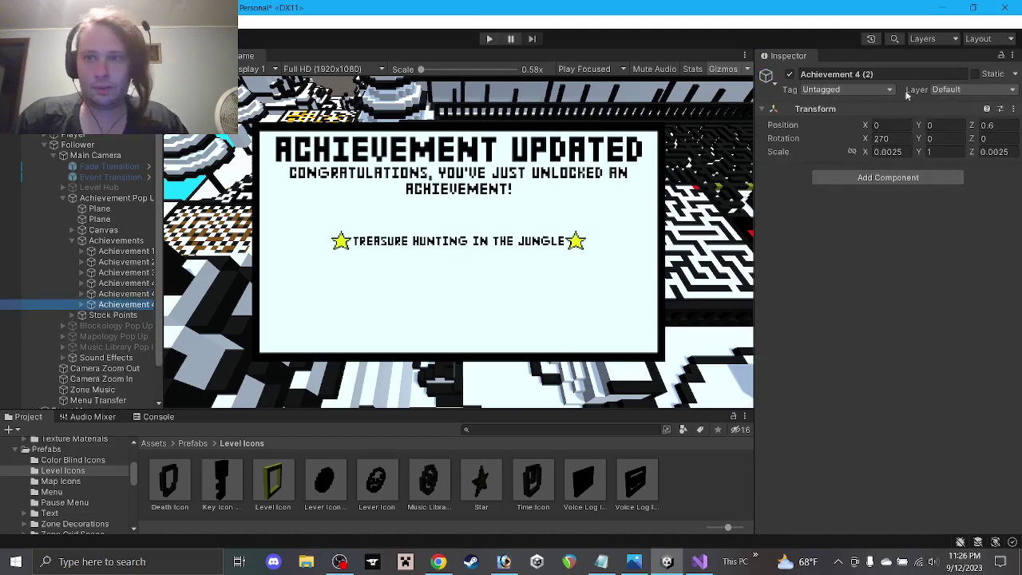
Step: Rename the newest duplicate as Achievement 5 and the first copy of Achievement 4 as Achievement 4
left_click_drag(855, 75, 876, 85)
type("5")
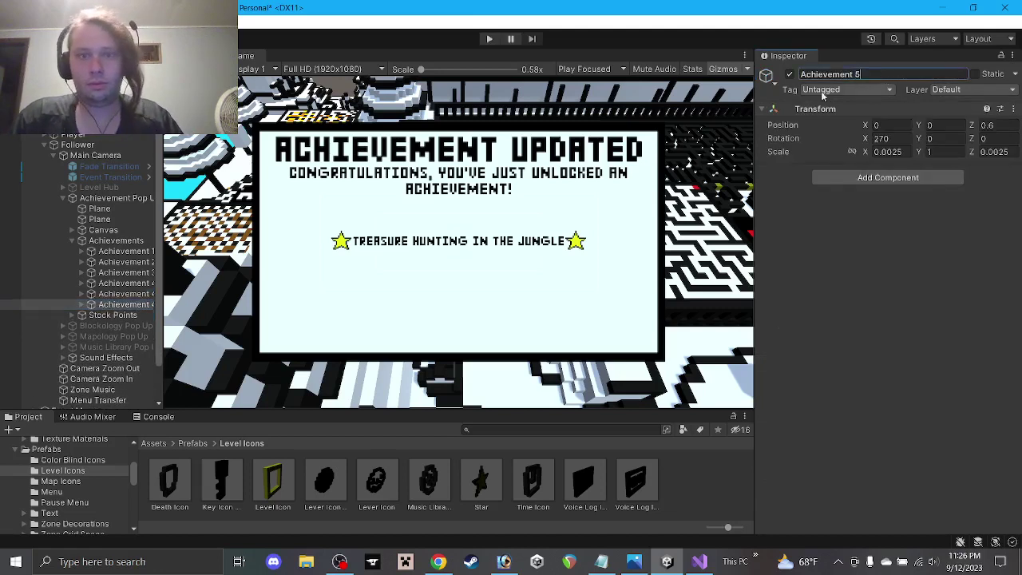
left_click(103, 294)
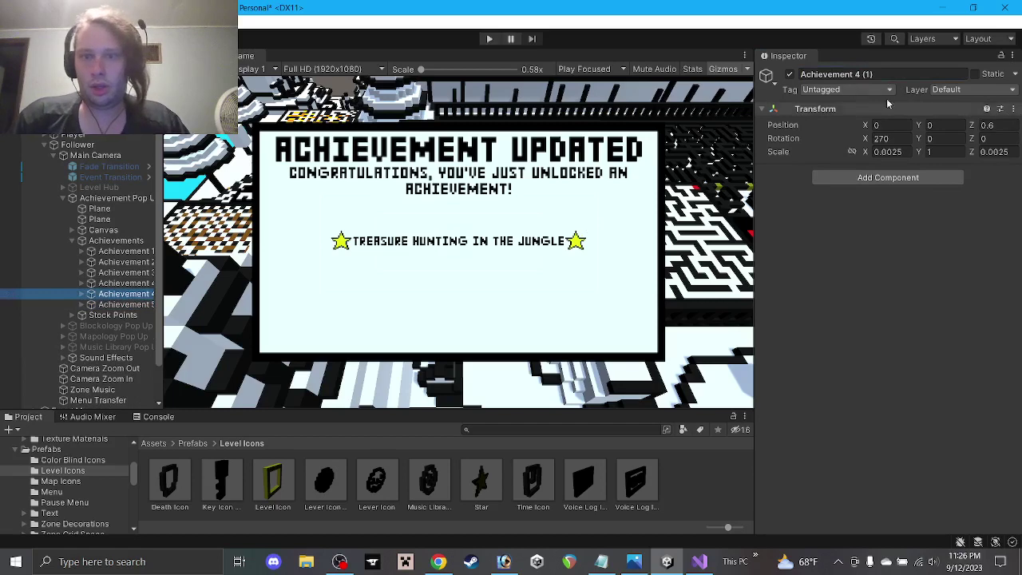
left_click(878, 75)
key("BackSpace")
key("BackSpace")
key("BackSpace")
key("BackSpace")
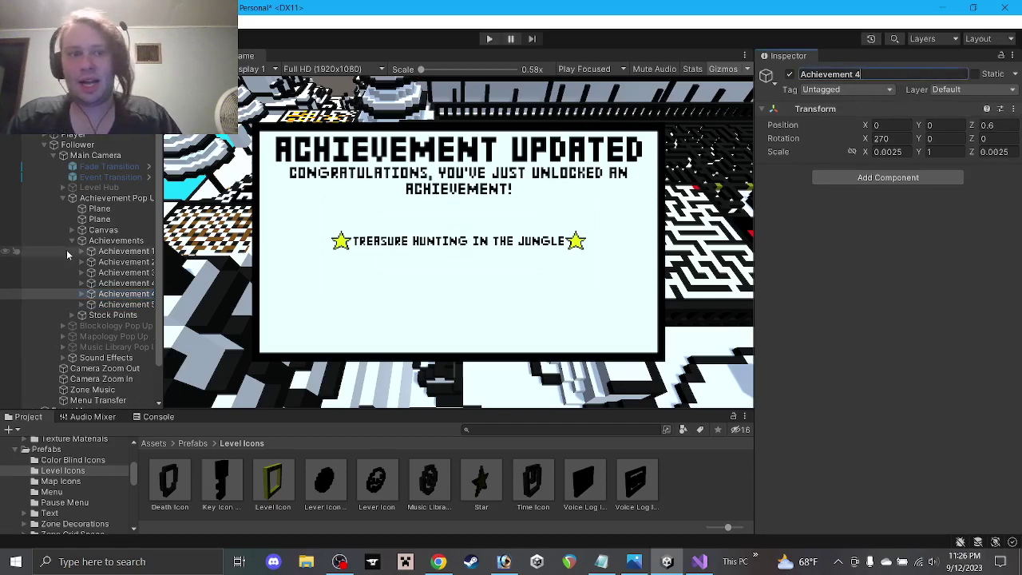
Step: Check the Notepad list, then rename the "treasure hunting in the jungle" entry as Achievement 5 and set its Z position to 1
left_click(120, 294)
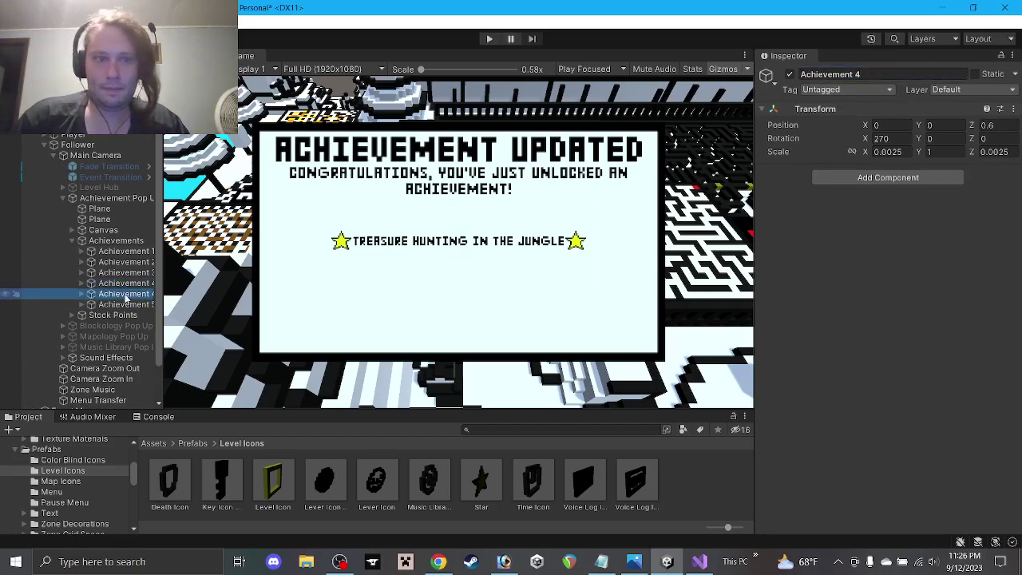
left_click(601, 562)
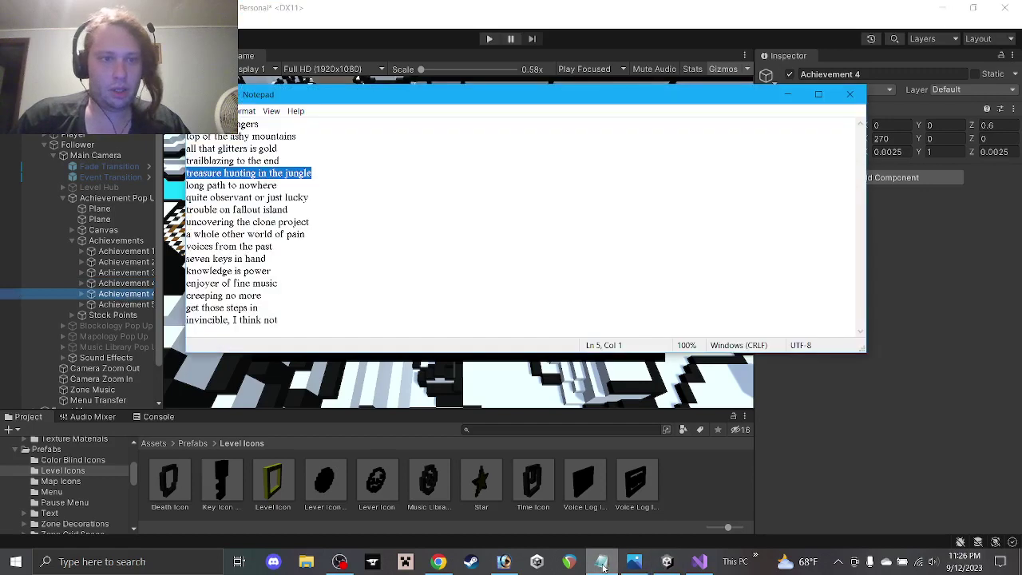
left_click(603, 563)
left_click(868, 74)
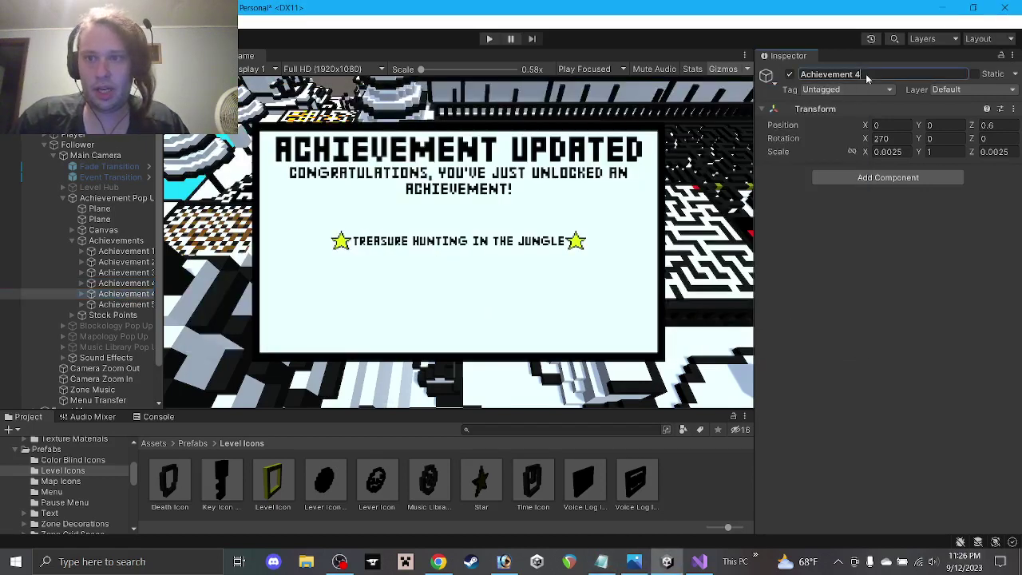
type("5")
left_click(994, 124)
type("1")
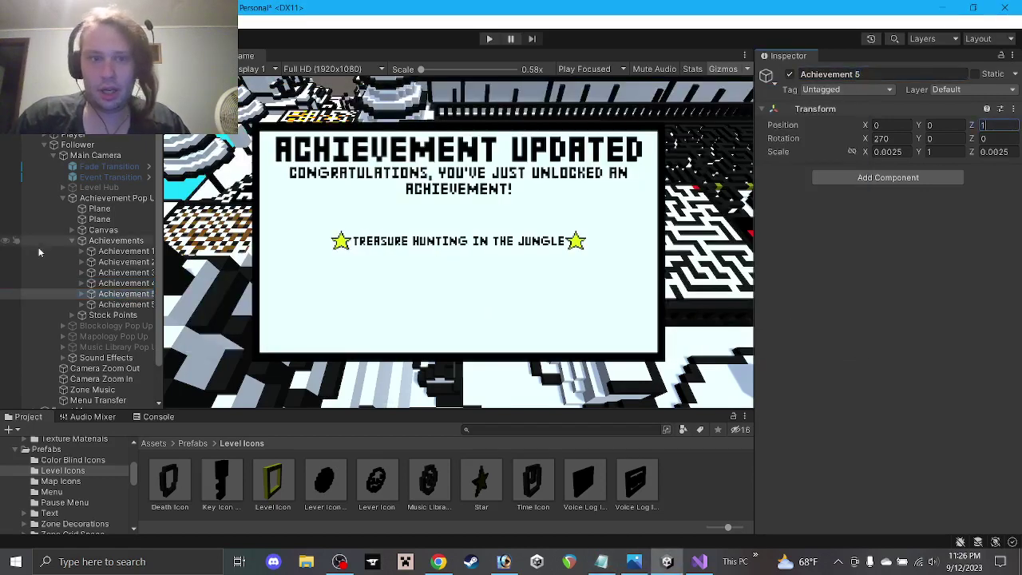
Step: Rename the last duplicate in the Achievements group as Achievement 6
left_click(122, 305)
left_click(868, 74)
double_click(867, 77)
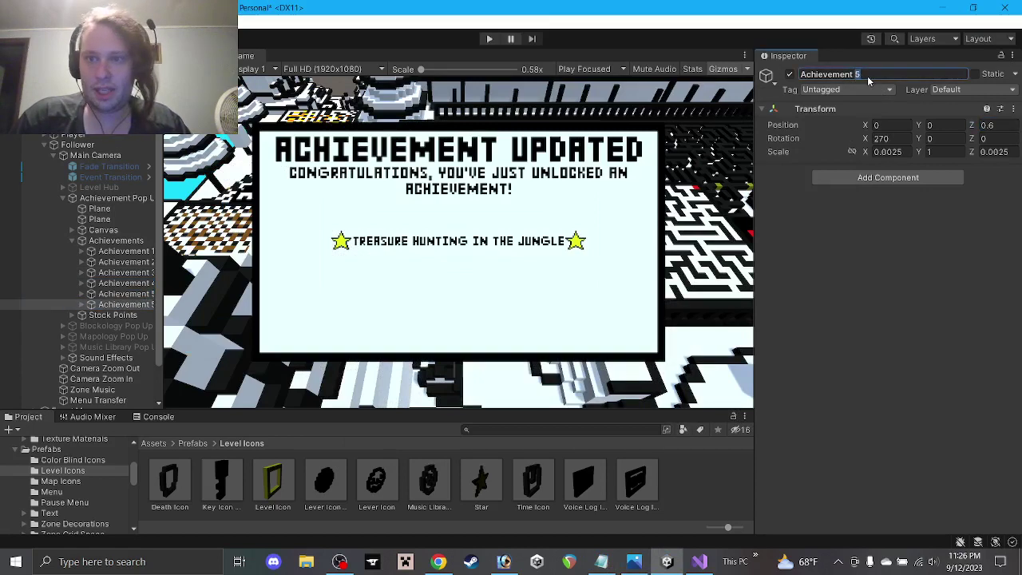
type("6")
Step: Set the Name text under Achievement 6 to "long path to nowhere" from the Notepad list
left_click(83, 305)
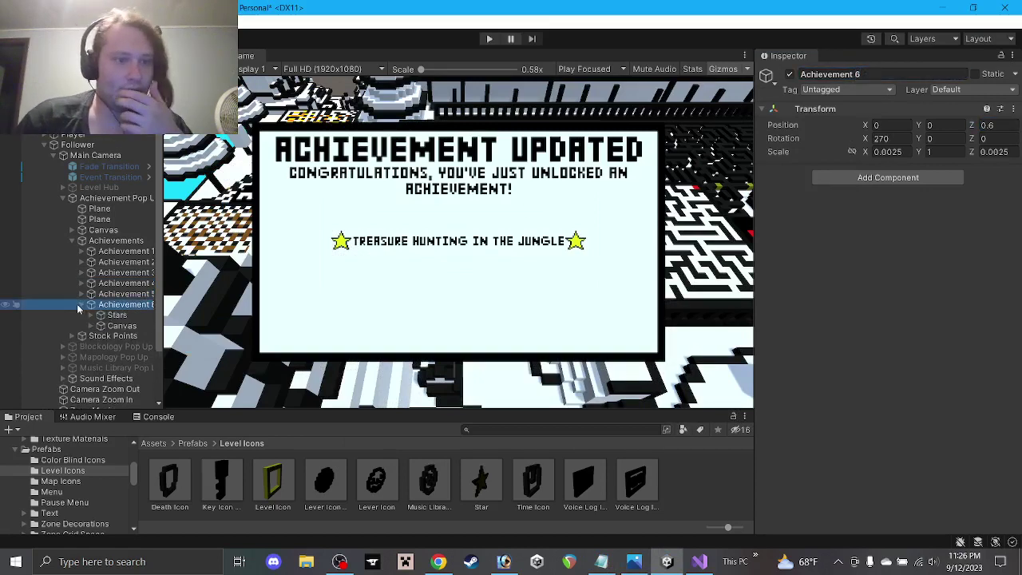
left_click(113, 325)
left_click(120, 336)
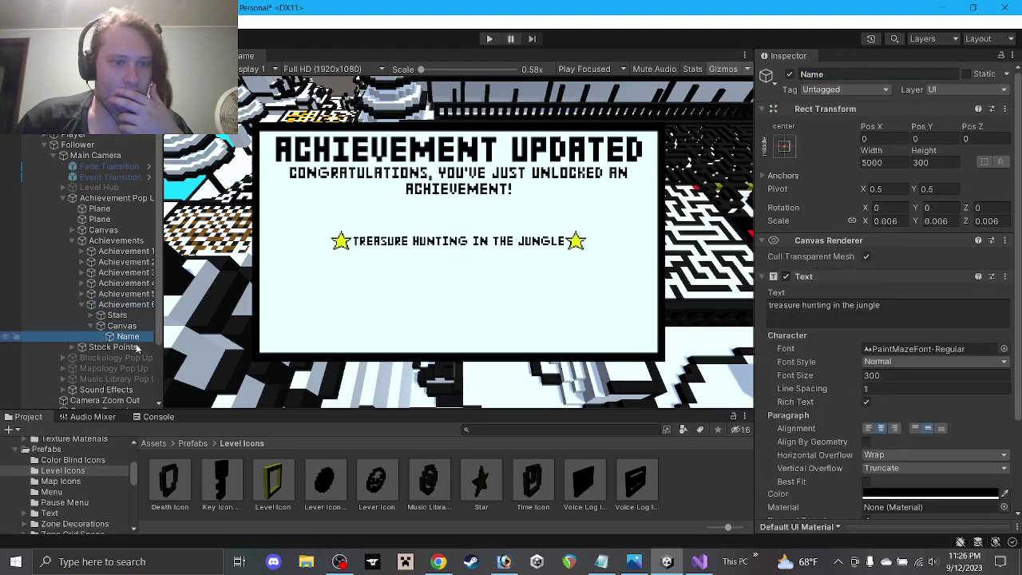
left_click(601, 562)
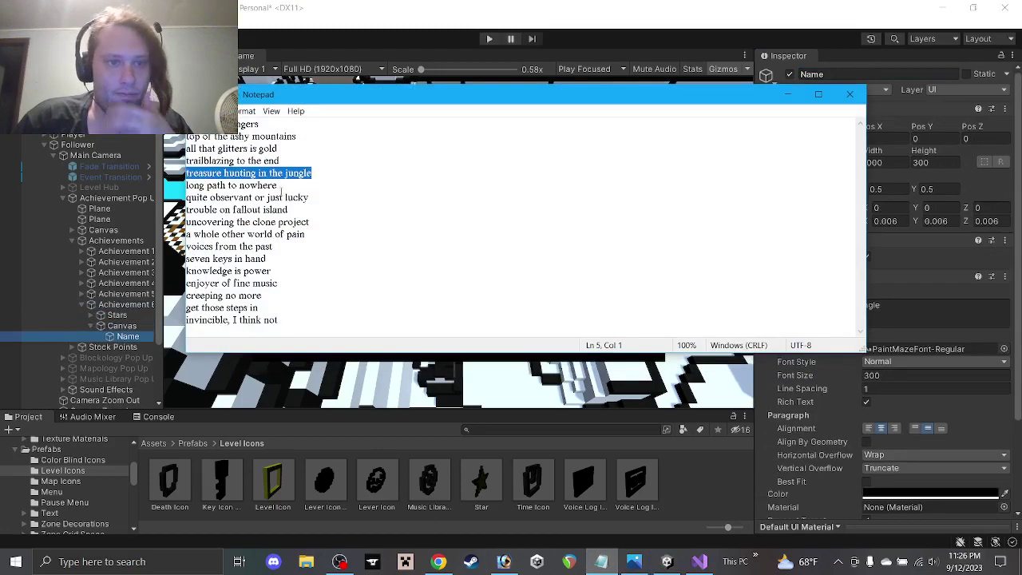
left_click_drag(279, 187, 186, 186)
key("ctrl+c")
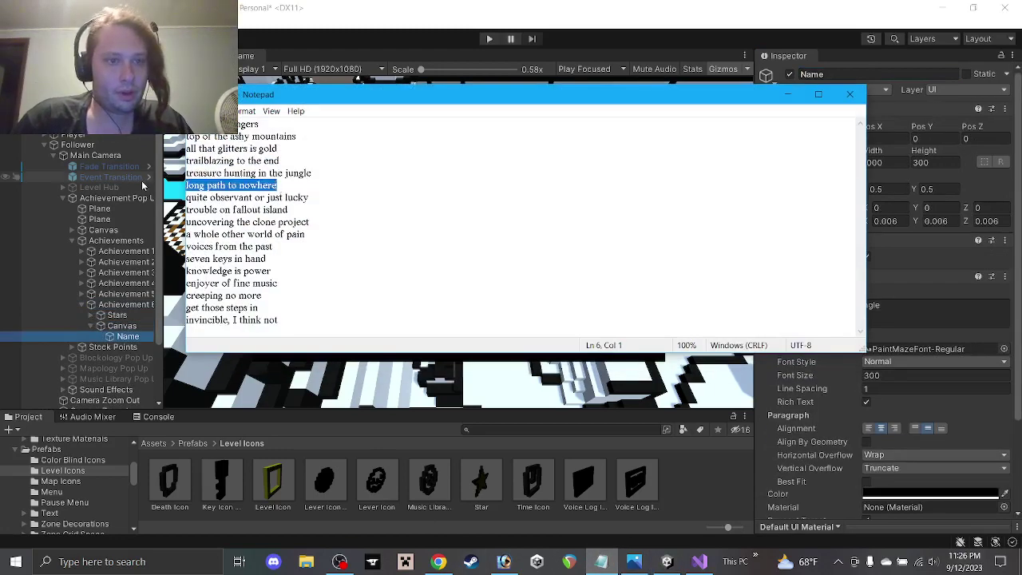
left_click(134, 339)
left_click(905, 304)
key("ctrl+v")
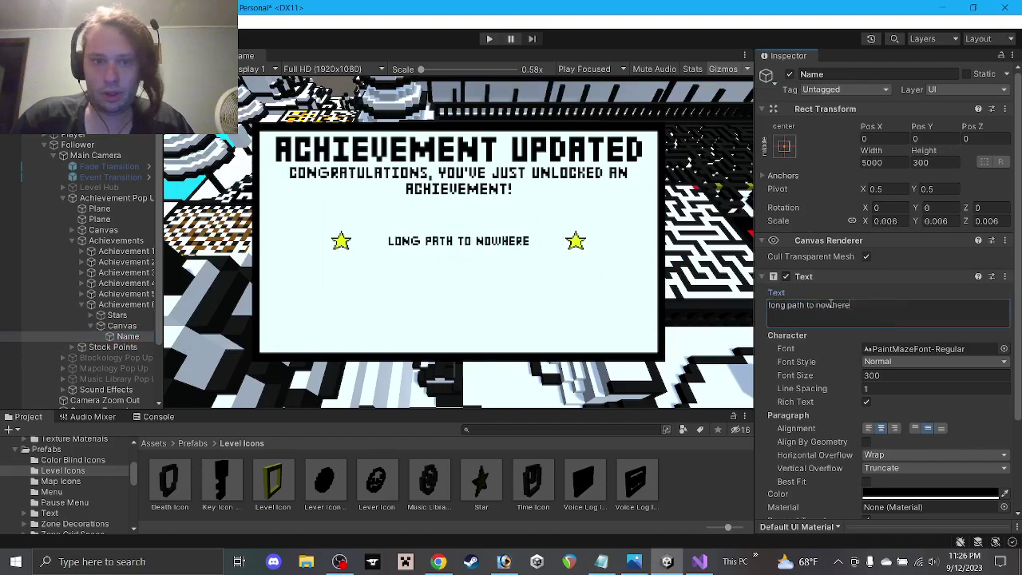
Step: Try X positions 60, 65 and 68 for Achievement 6's right star and settle on 70
left_click(102, 317)
left_click(91, 315)
left_click(128, 325)
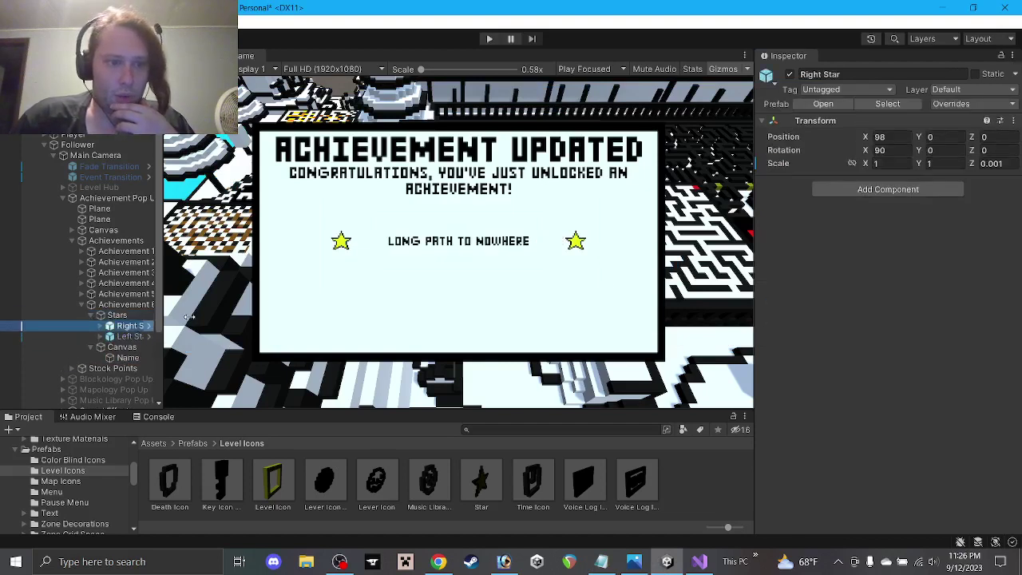
left_click(893, 142)
left_click(893, 137)
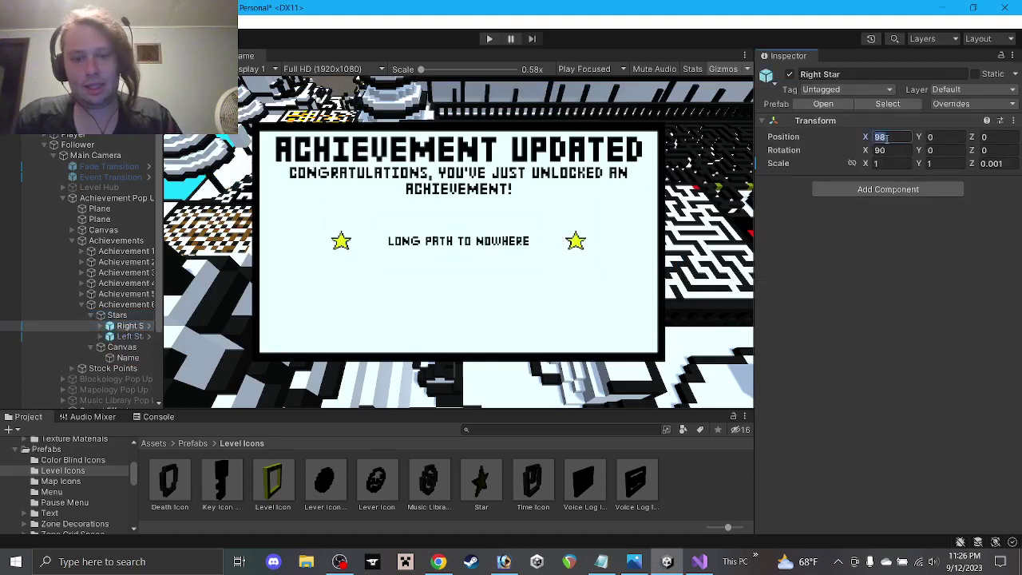
type("60")
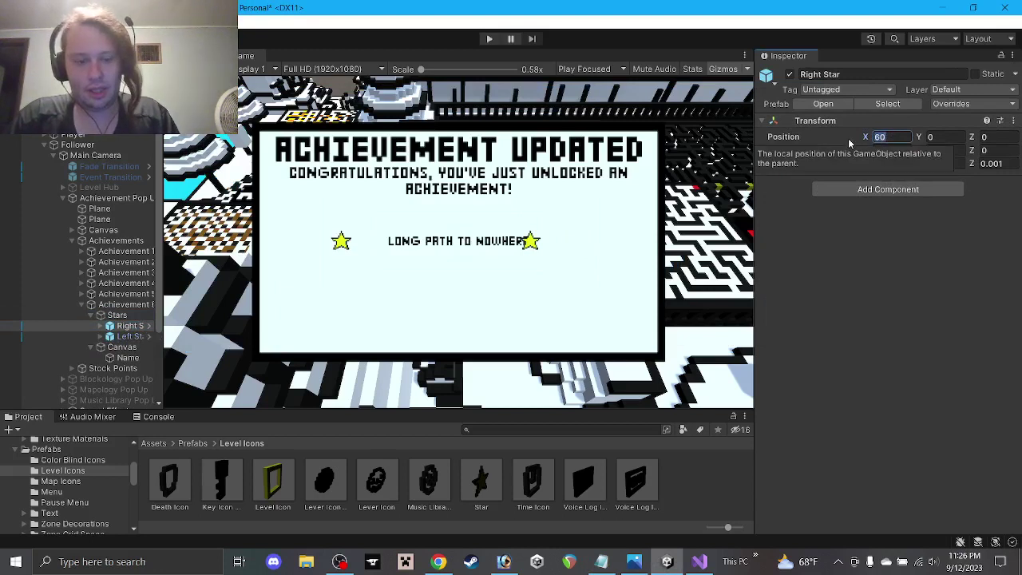
type("65")
key("Return")
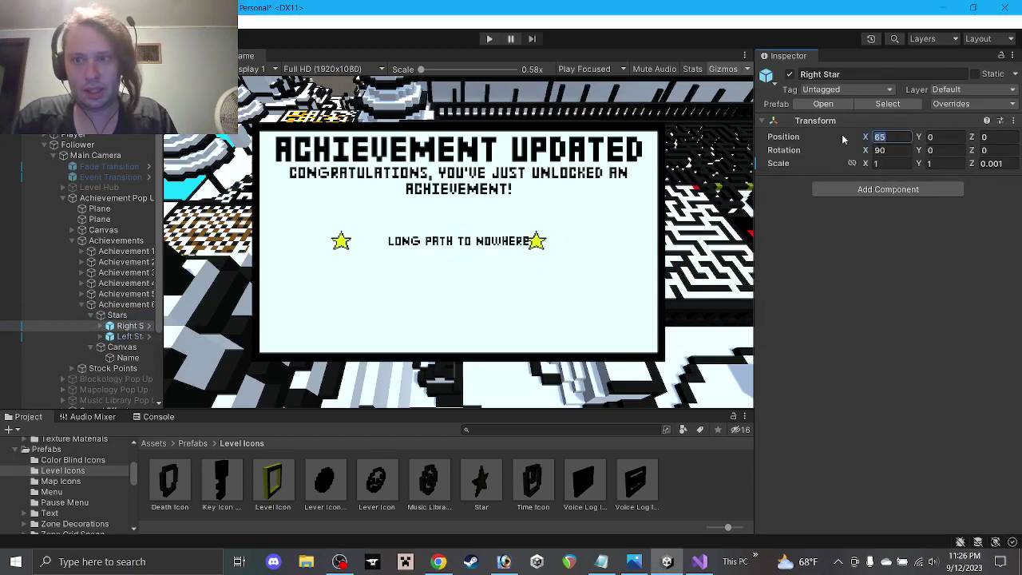
type("68")
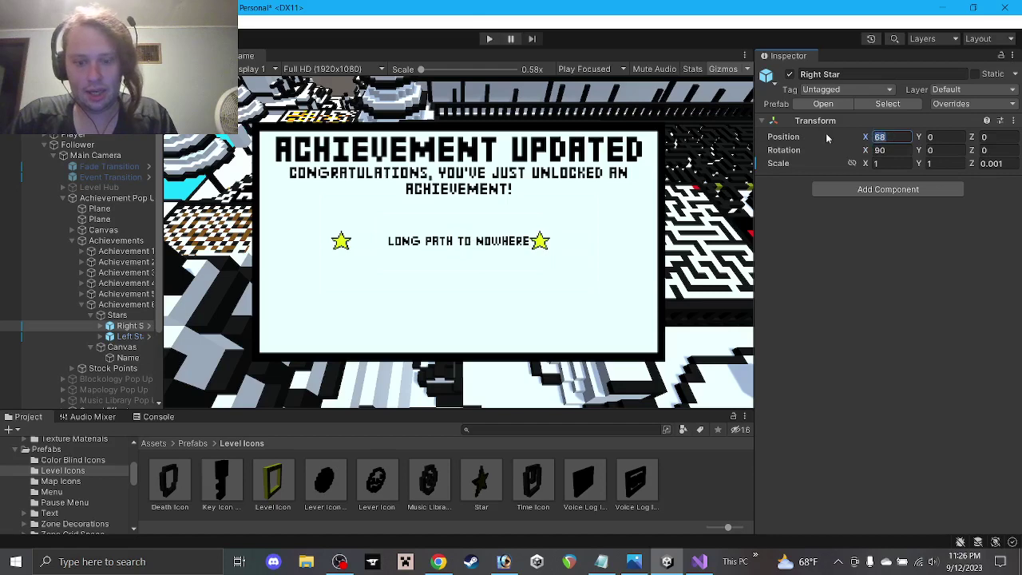
Step: Set the X position of Achievement 6's left star to -70
left_click(124, 338)
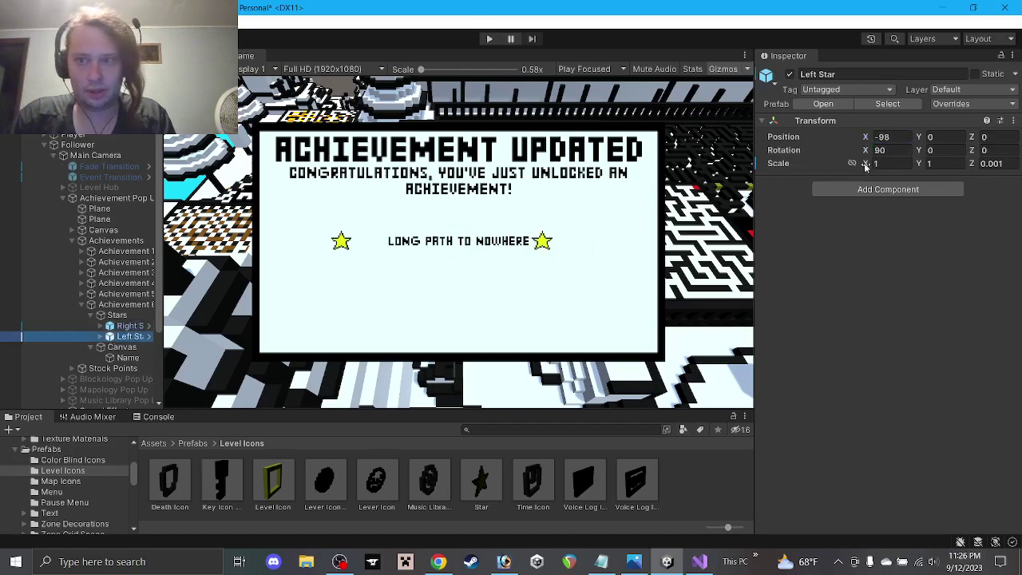
left_click(885, 137)
type("-70")
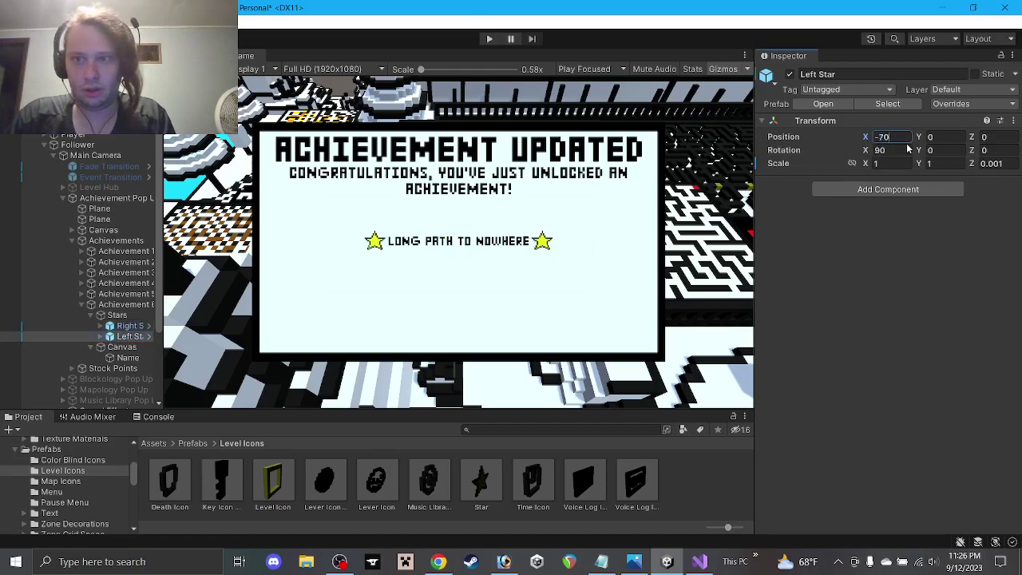
Step: Collapse Achievement 6 in the hierarchy, then duplicate it and set the Z position of the original to 1
left_click(81, 304)
left_click(119, 305)
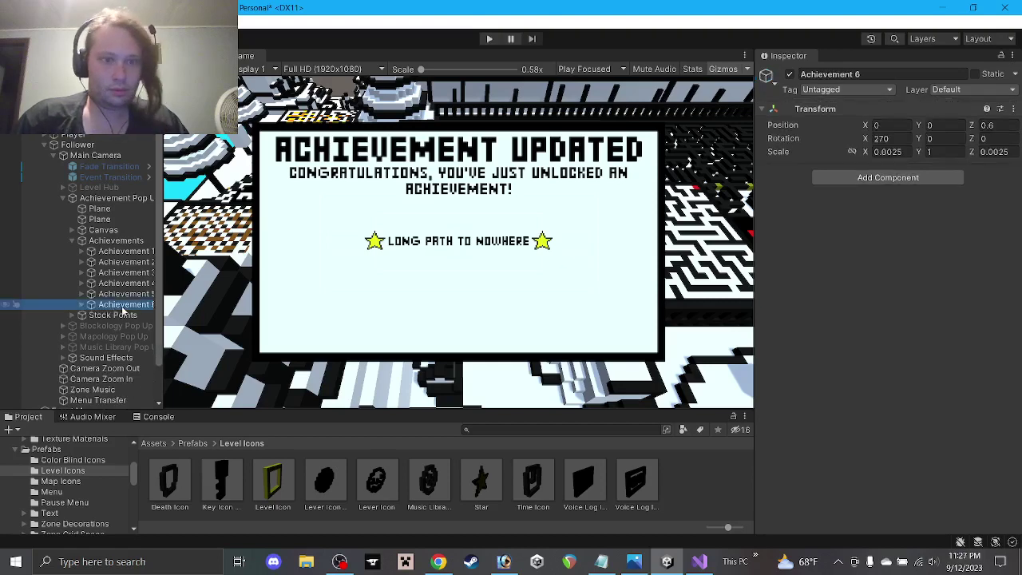
key("ctrl+d")
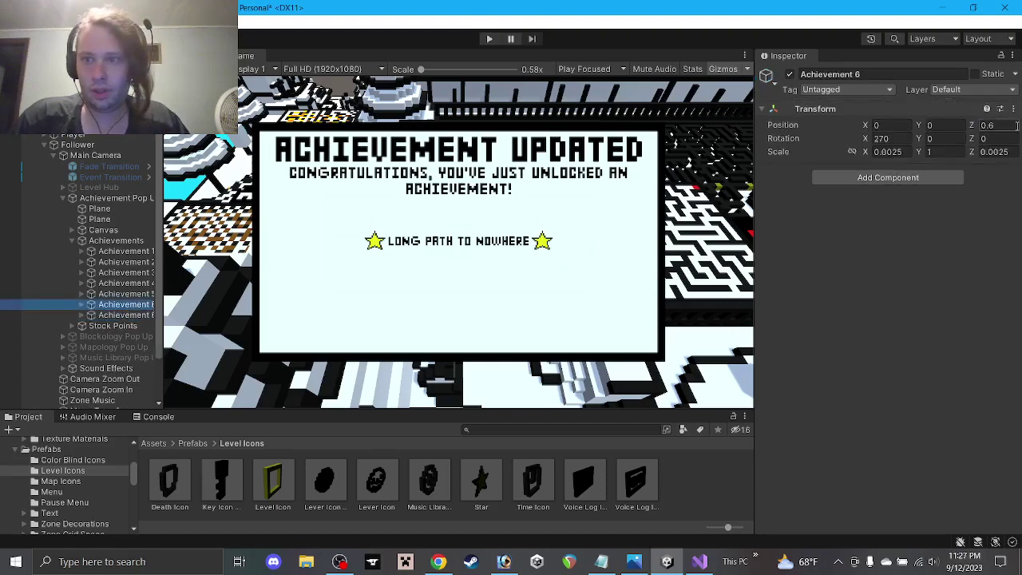
left_click(1016, 125)
type("1")
Step: Rename the duplicate of Achievement 6 as Achievement 7
left_click(155, 317)
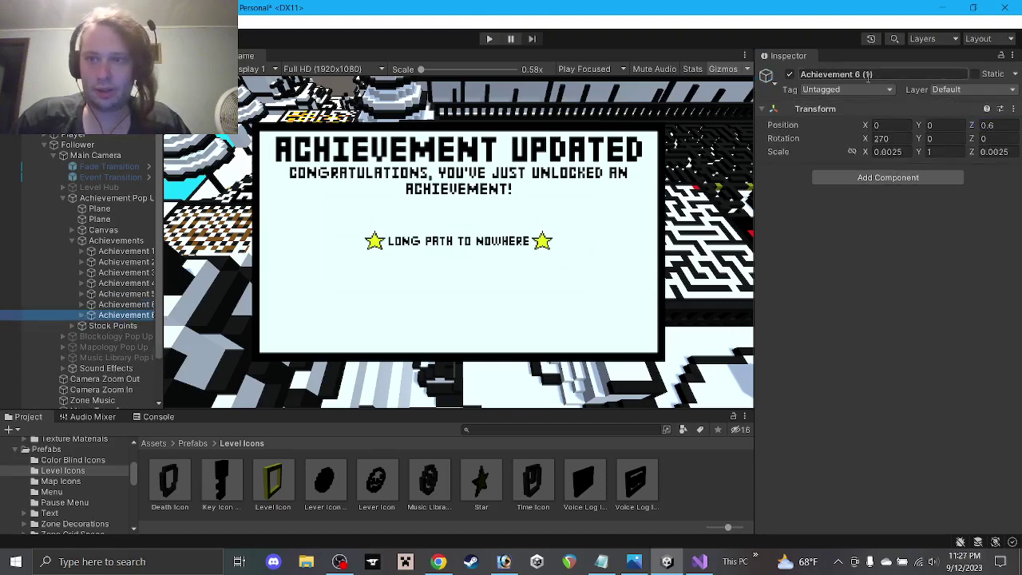
left_click_drag(854, 74, 885, 80)
type("7")
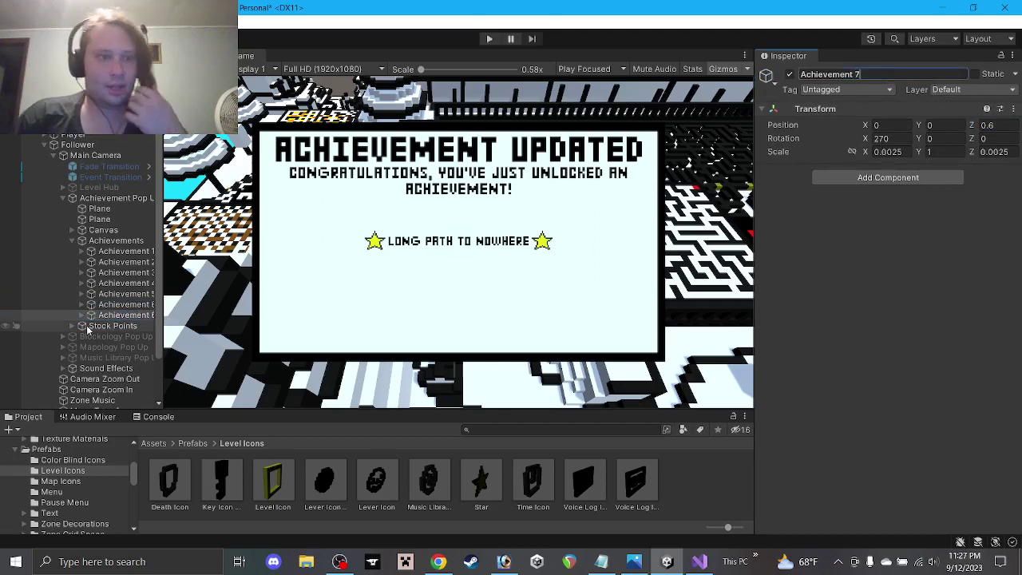
Step: Set the Name text under Achievement 7 to "quite observant or just lucky" from the Notepad list
left_click(91, 315)
left_click(91, 326)
left_click(91, 358)
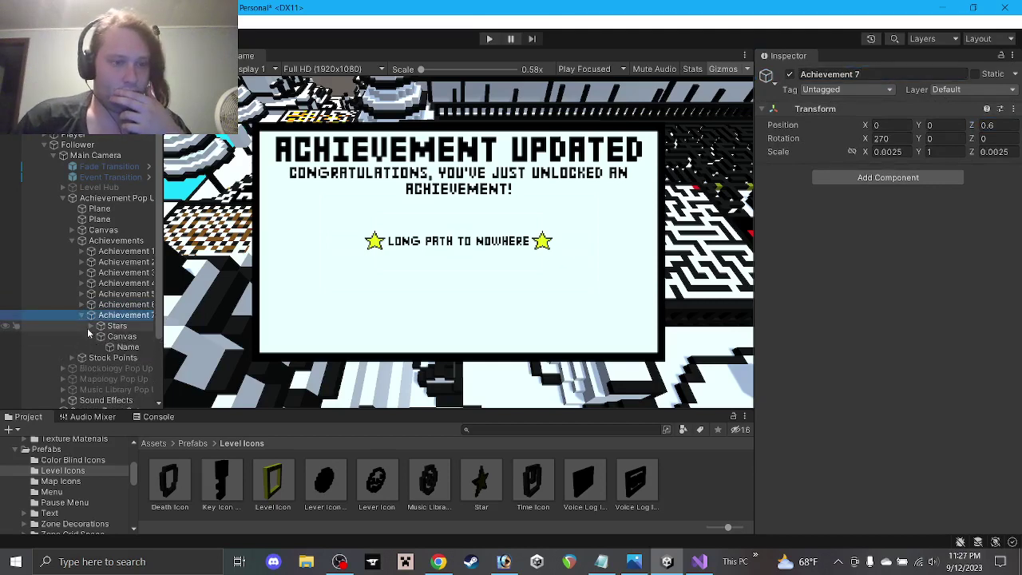
left_click(127, 368)
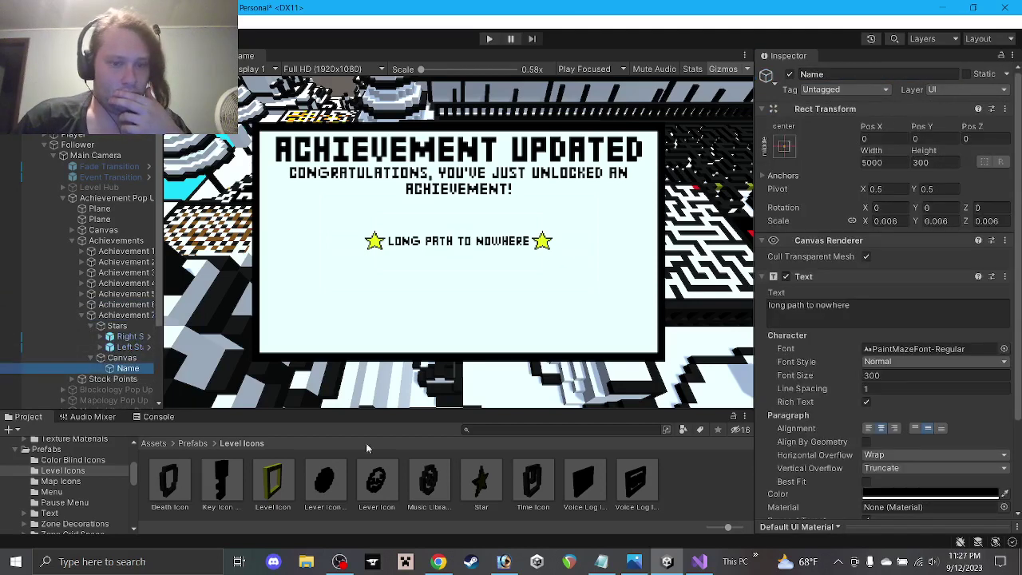
left_click(91, 326)
left_click(602, 560)
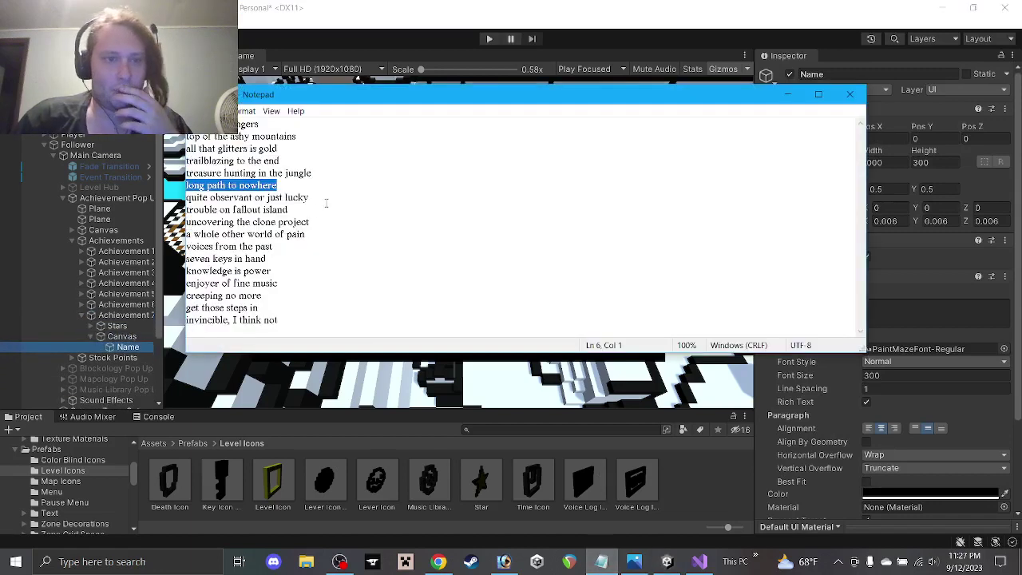
key("shift+Down")
key("End")
key("shift+Home")
key("ctrl+c")
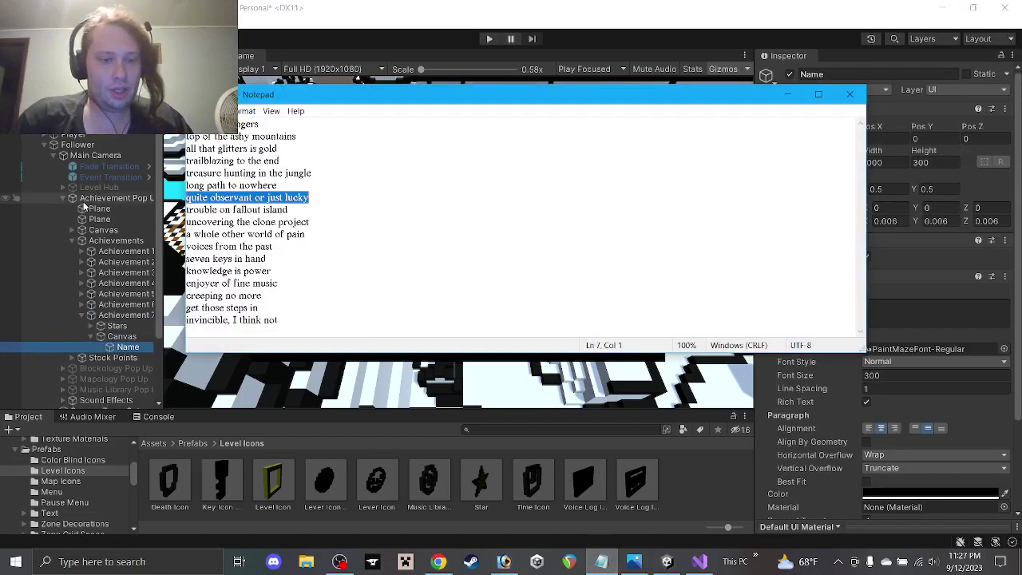
left_click(862, 304)
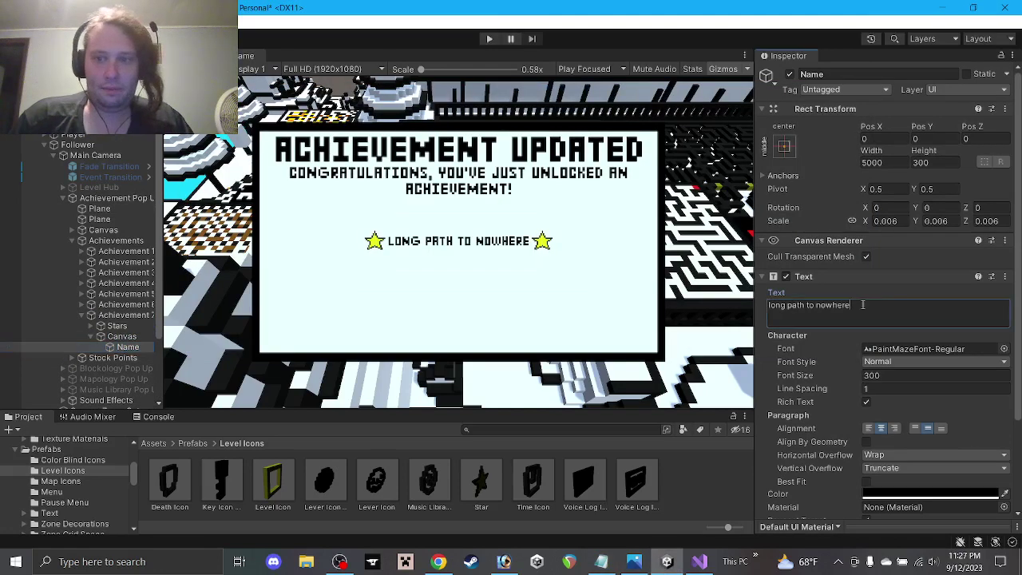
key("ctrl+a")
key("ctrl+v")
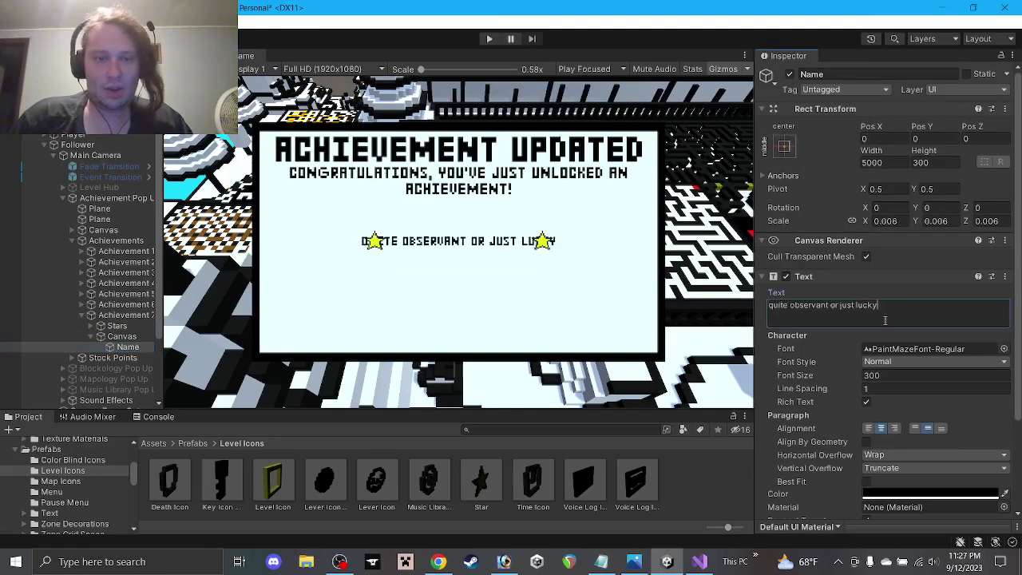
Step: Try X position 90 for Achievement 7's right star and settle on 92
left_click(91, 326)
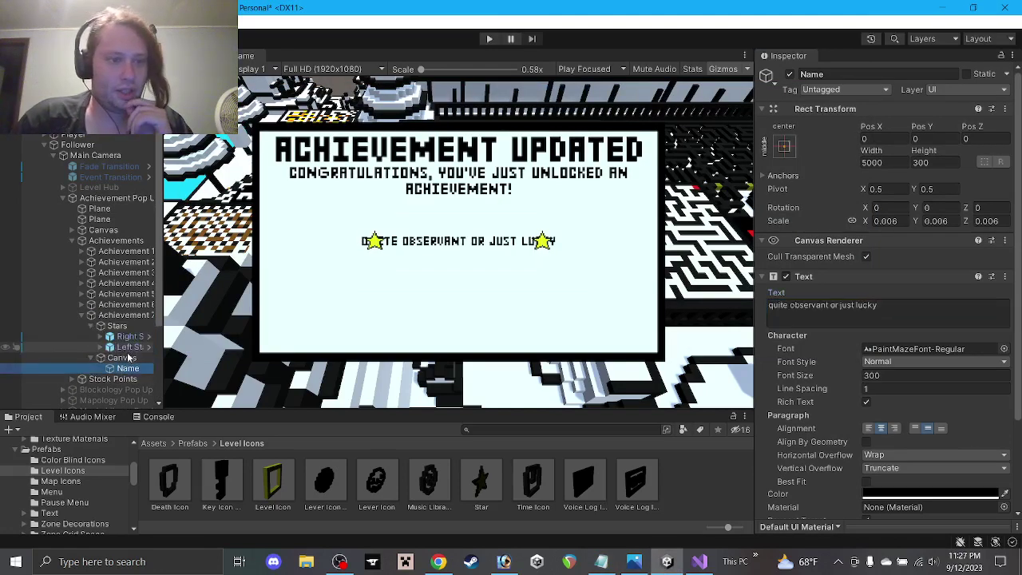
left_click(127, 336)
left_click(888, 136)
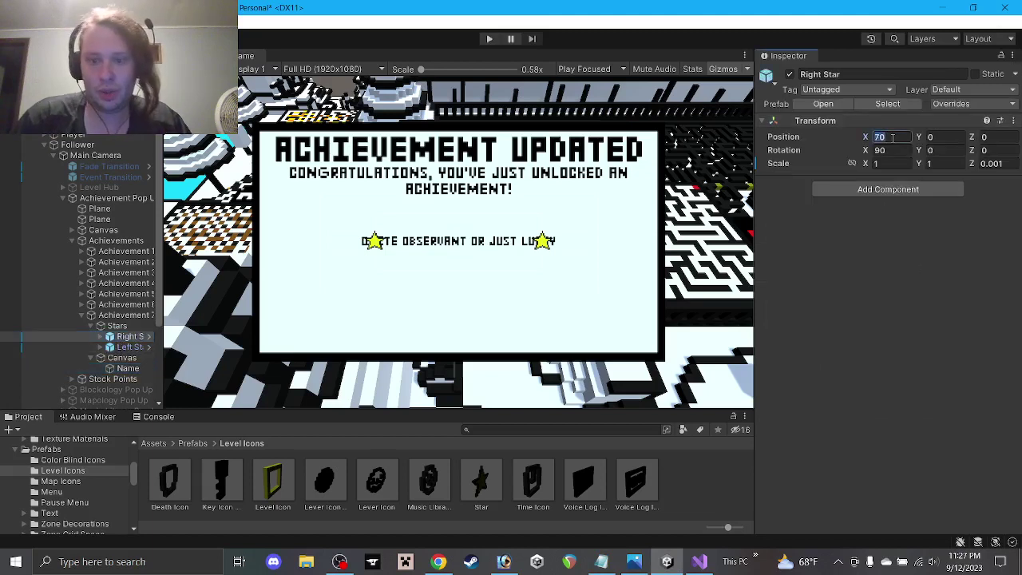
type("100")
key("BackSpace")
key("BackSpace")
key("BackSpace")
type("90")
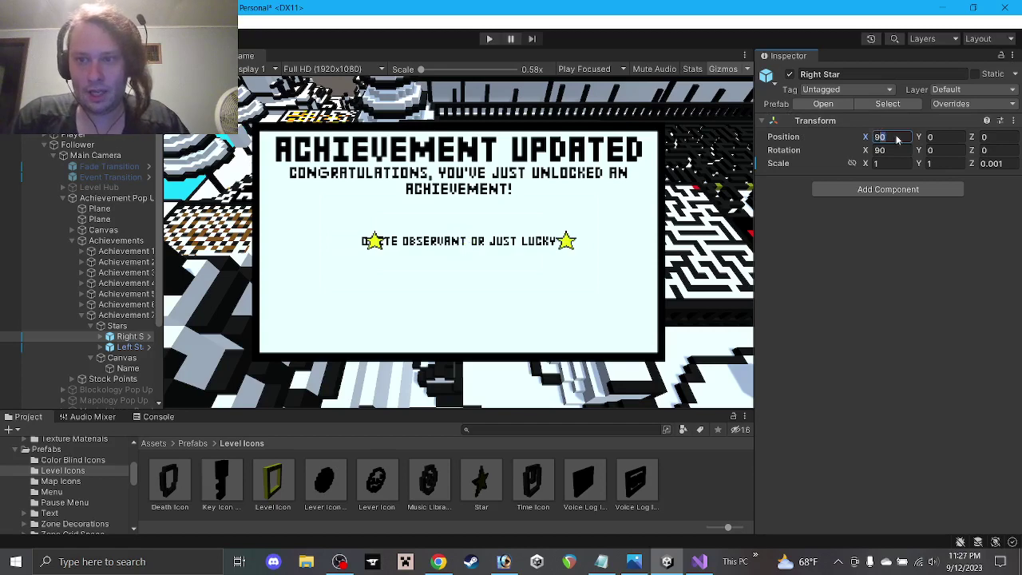
type("92")
Step: Select the left star in Achievement 7 for repositioning
left_click(128, 346)
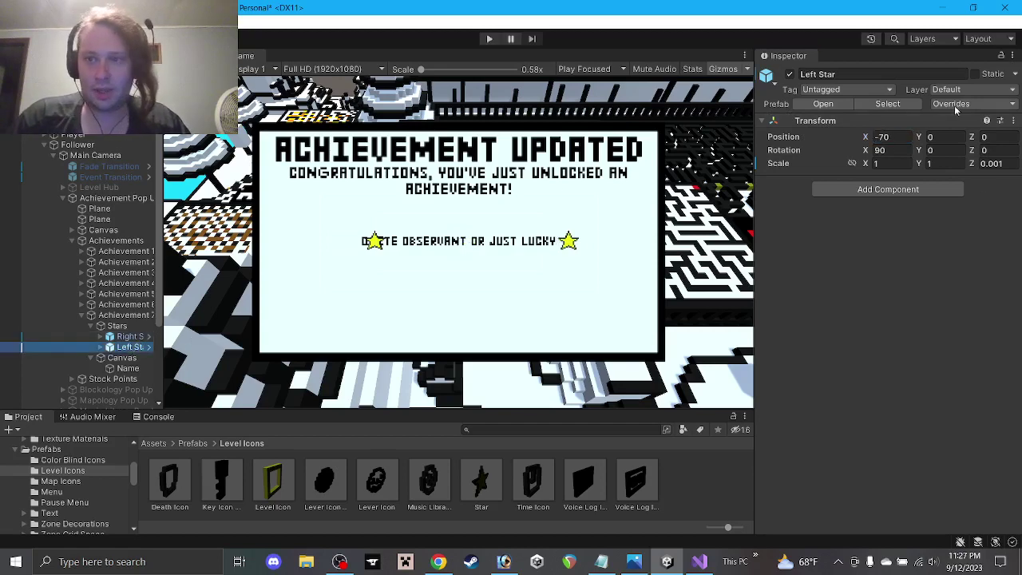
Step: Set the X position of Achievement 7's Left Star to -92 and collapse the achievement's hierarchy
left_click(884, 137)
type("-92")
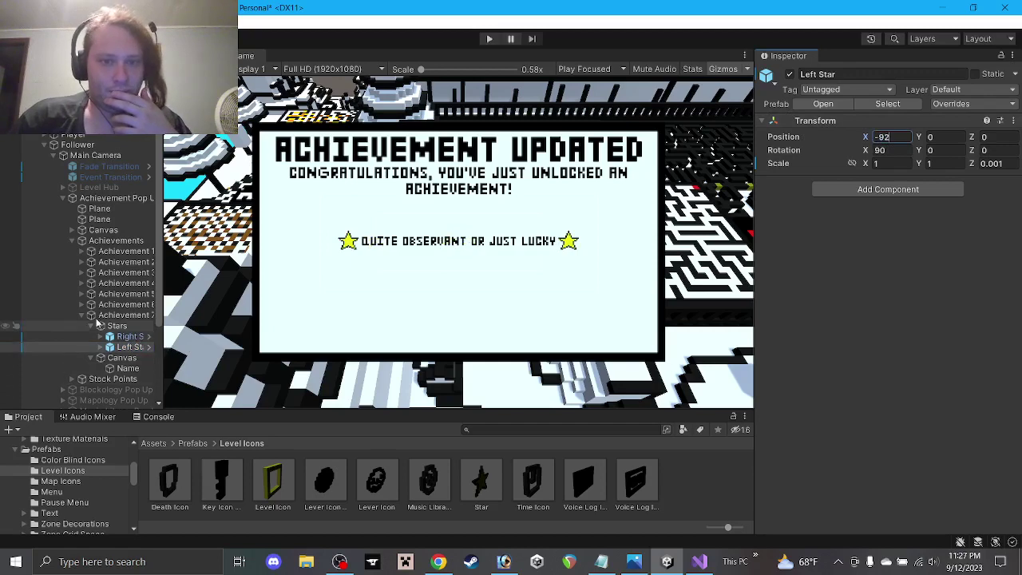
left_click(91, 326)
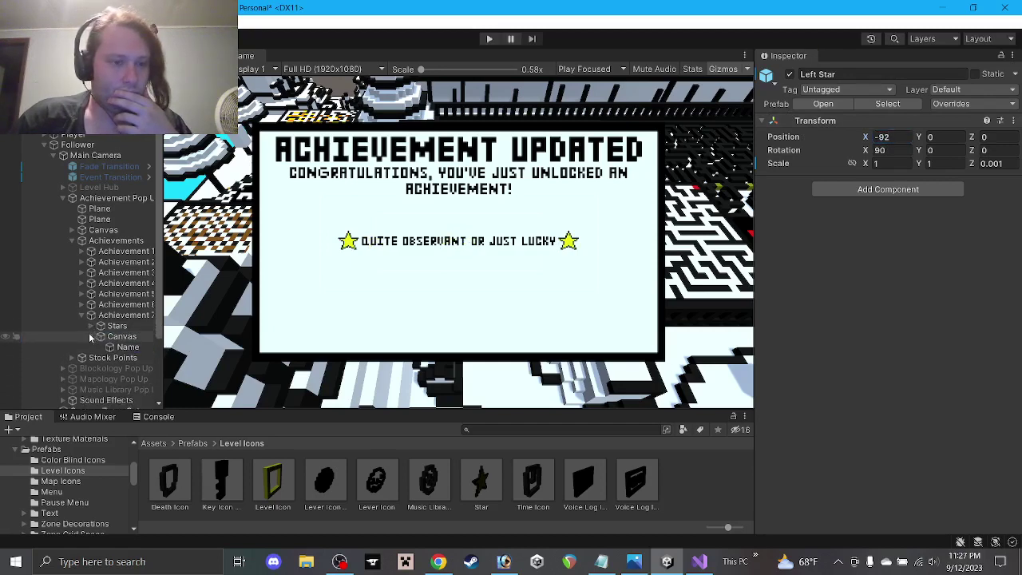
left_click(90, 337)
left_click(81, 315)
Step: Duplicate Achievement 7, rename the copy Achievement 8, and set the original's Z position to 1
left_click(127, 315)
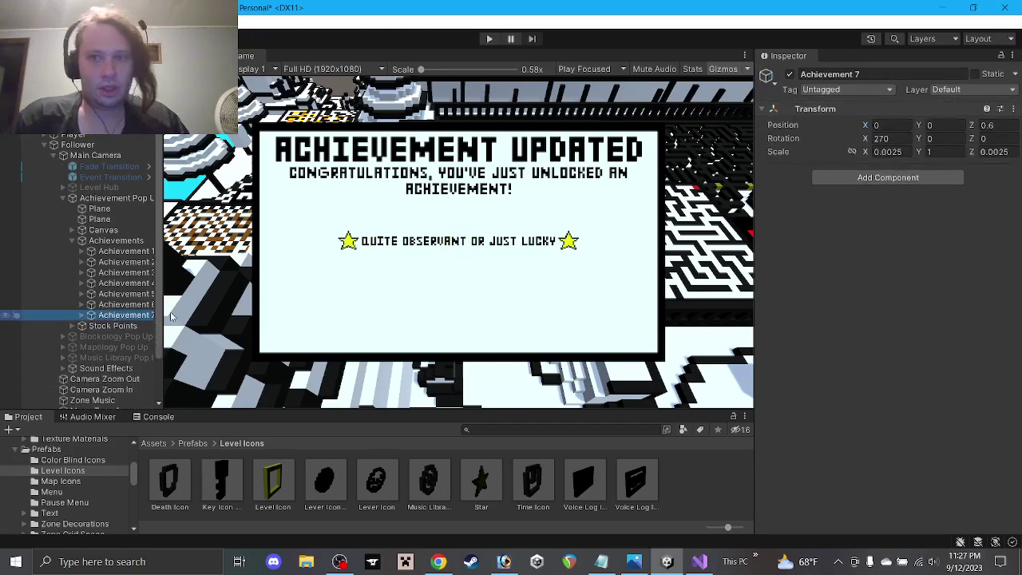
key("ctrl+d")
left_click(856, 74)
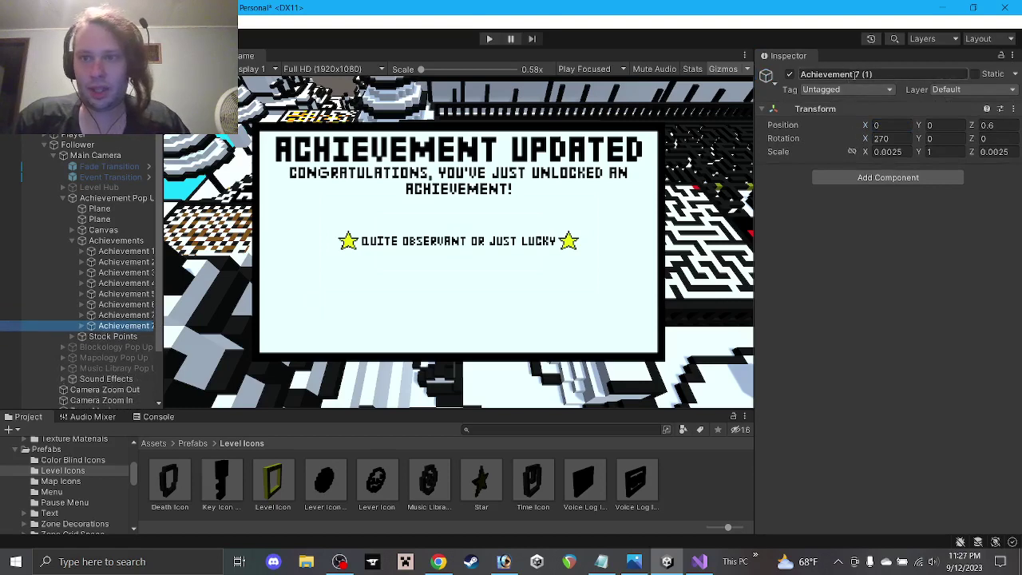
key("BackSpace")
key("BackSpace")
key("BackSpace")
key("BackSpace")
key("BackSpace")
type("8")
left_click(128, 316)
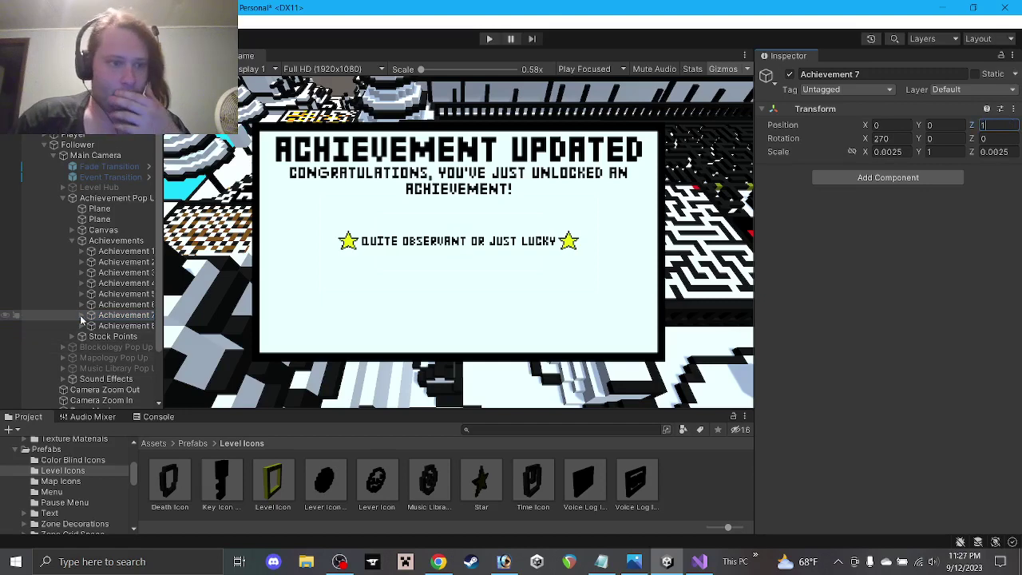
Step: Replace Achievement 8's name text with "trouble on fallout island", copied from the Notepad list
left_click(82, 326)
left_click(91, 347)
left_click(128, 358)
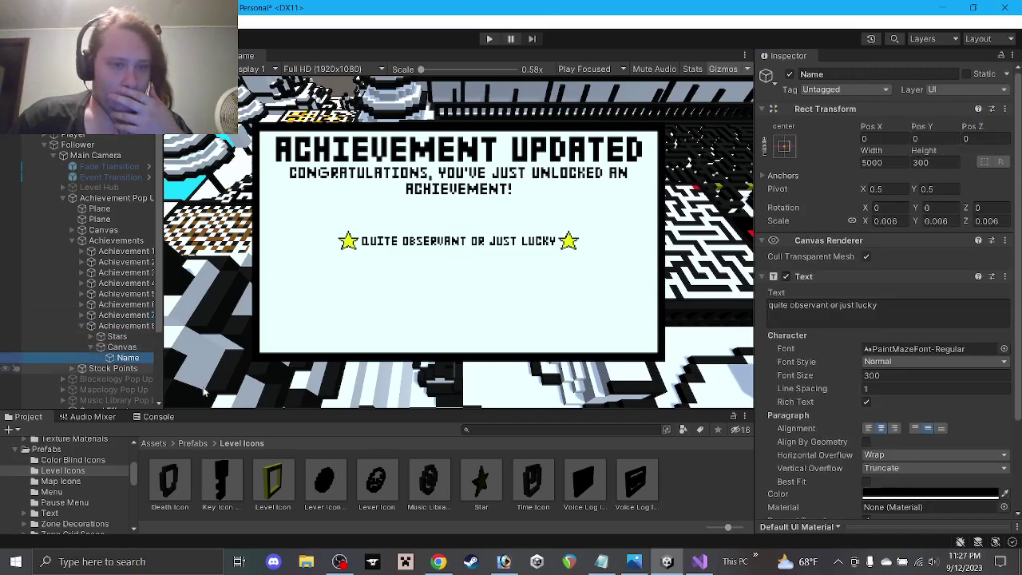
left_click(600, 559)
left_click_drag(296, 209, 153, 209)
key("ctrl+c")
left_click(931, 311)
key("ctrl+v")
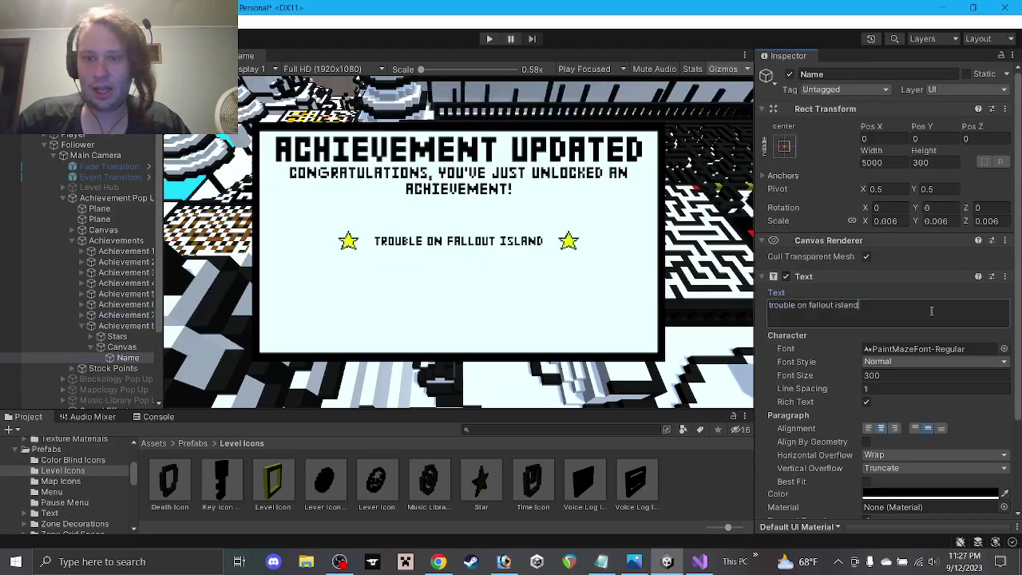
Step: Set the X positions of Achievement 8's stars to 80 for the Right Star and -80 for the Left Star
left_click(90, 336)
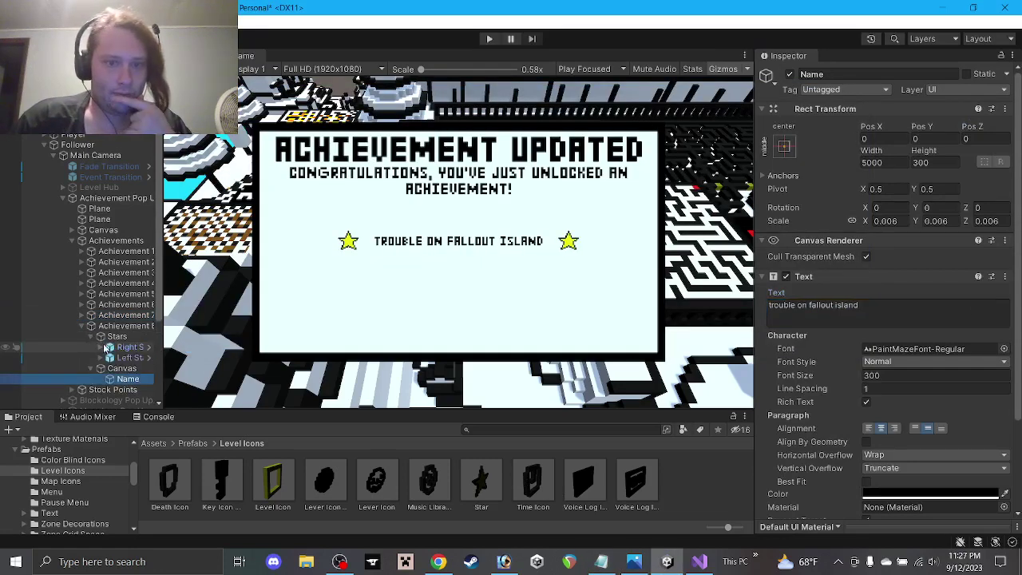
left_click(126, 348)
left_click(887, 137)
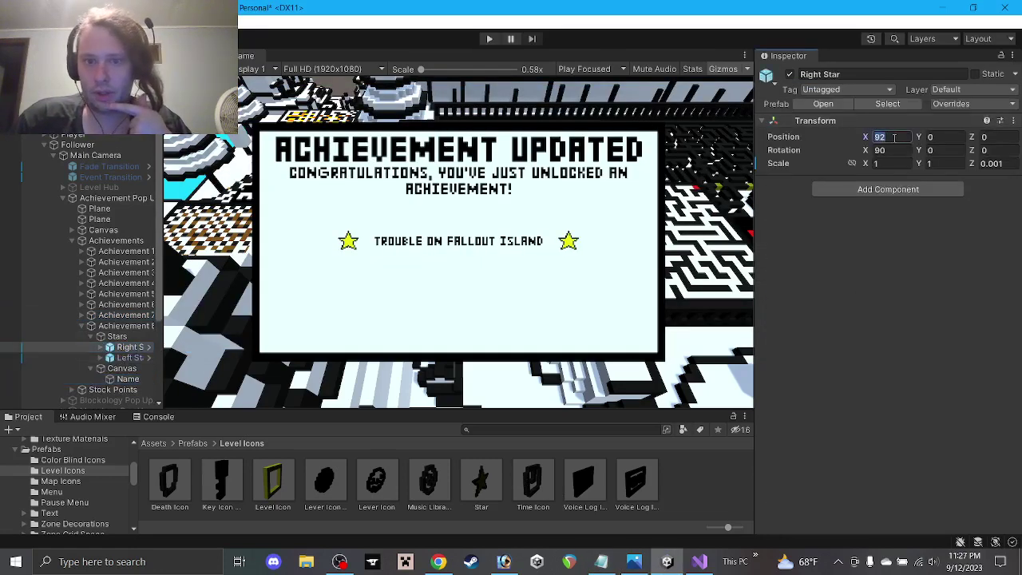
type("80")
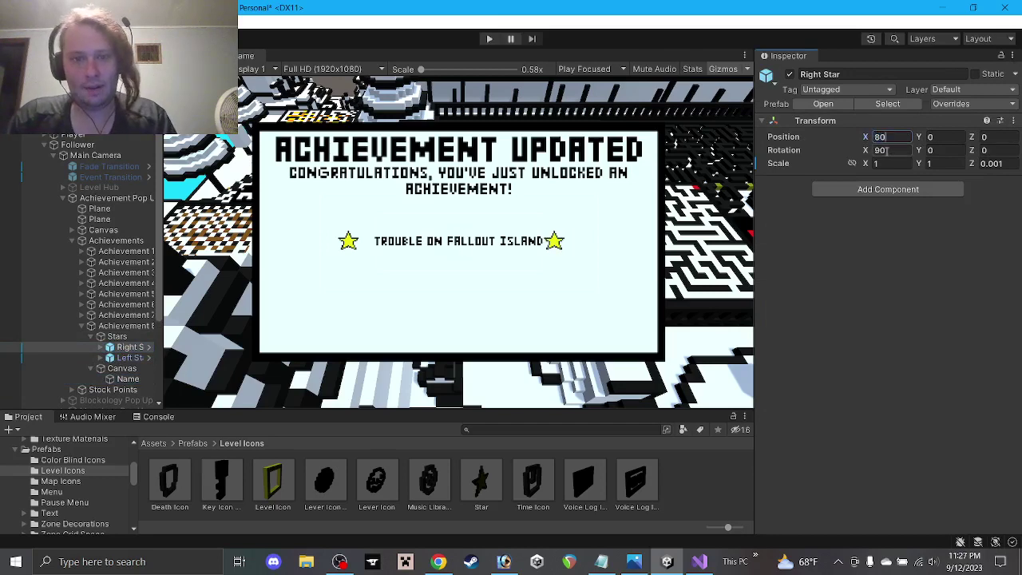
left_click(127, 357)
left_click(885, 137)
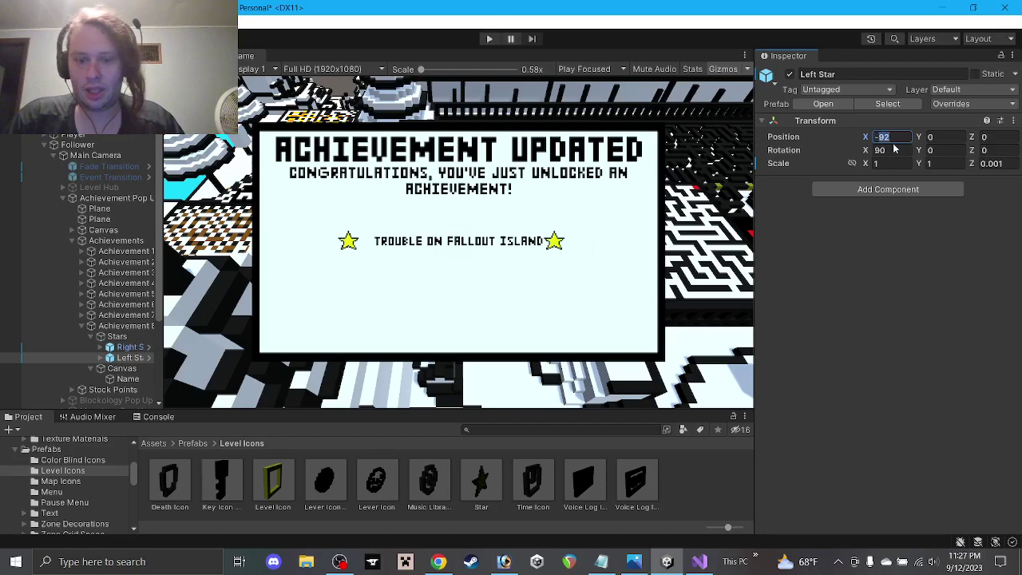
type("-80")
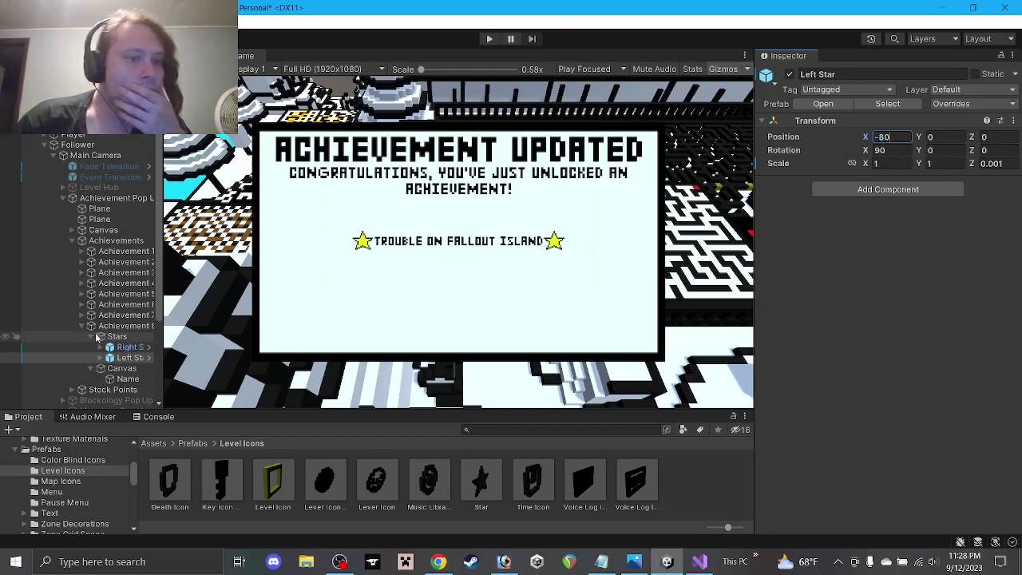
left_click(93, 336)
left_click(90, 346)
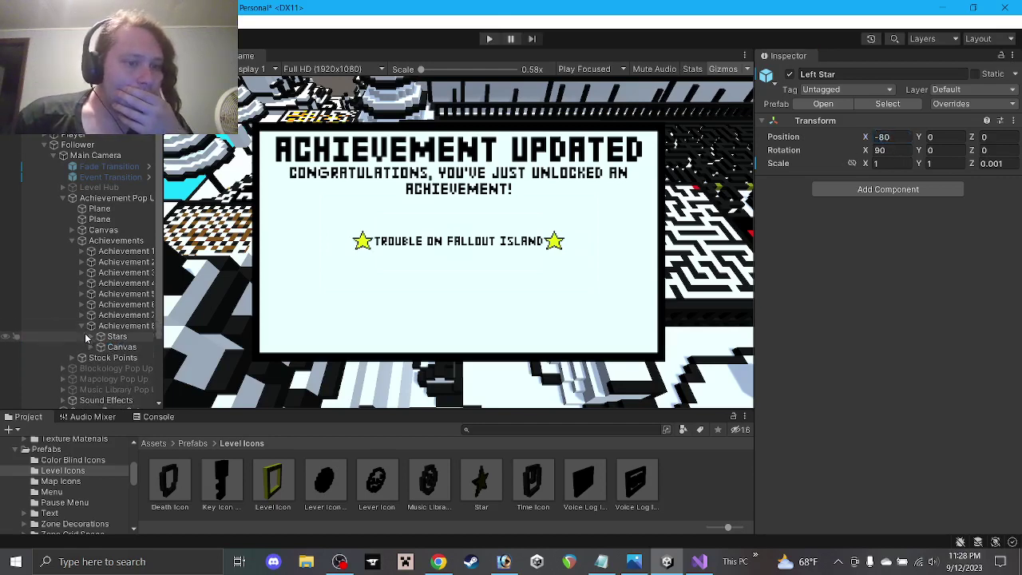
left_click(83, 326)
Step: Duplicate Achievement 8, rename the copy Achievement 9, and set the original's Z position to 1
left_click(119, 327)
key("ctrl+d")
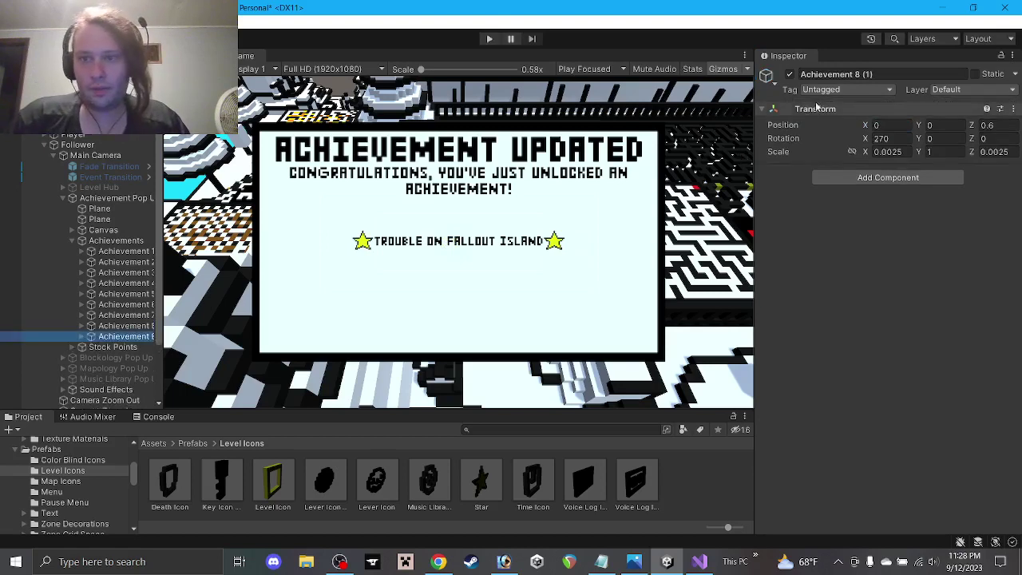
left_click_drag(855, 74, 873, 74)
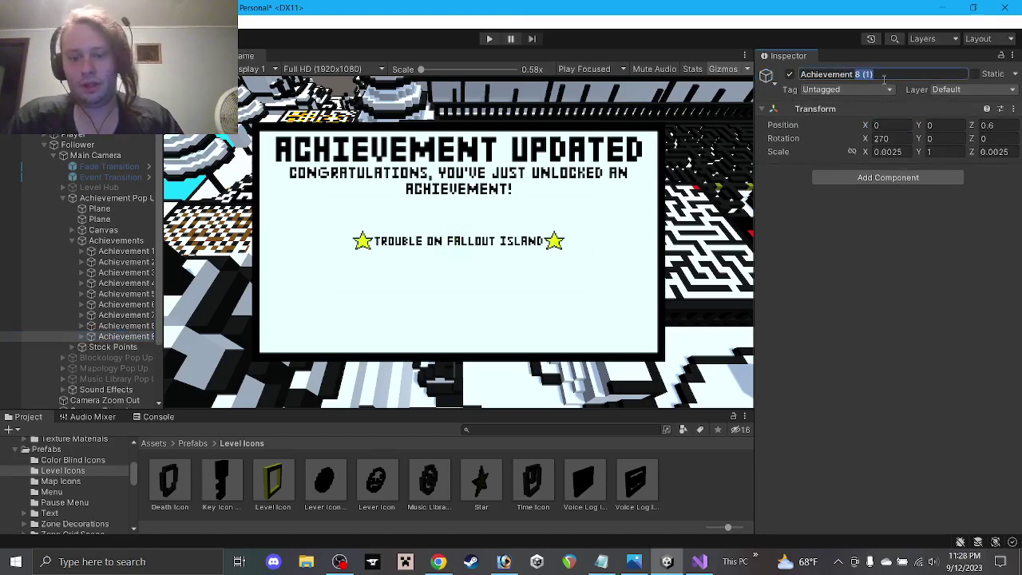
type("9")
left_click(152, 326)
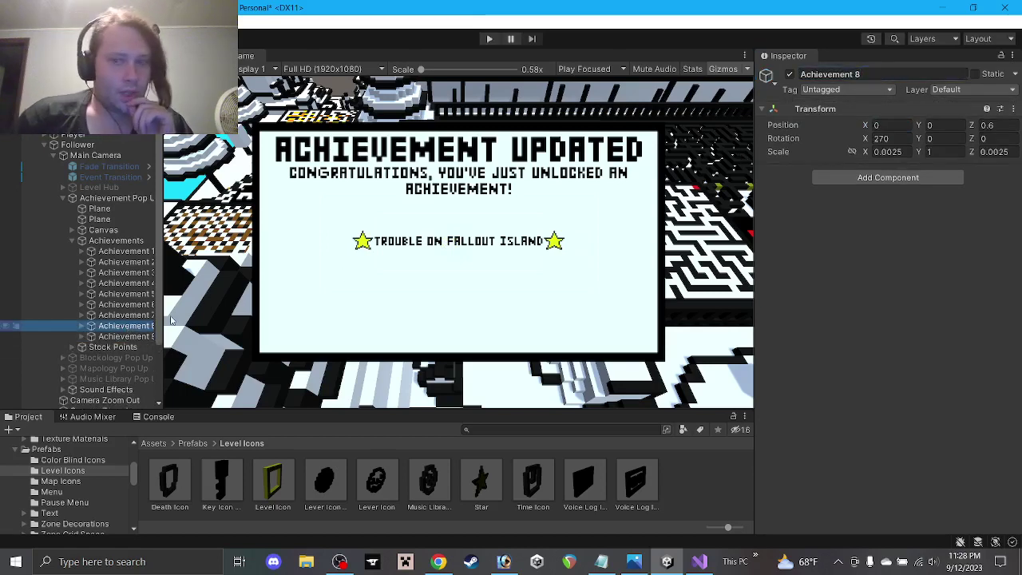
left_click(990, 125)
Step: Replace Achievement 9's name text with "uncovering the clone project", copied from the Notepad list
left_click(124, 336)
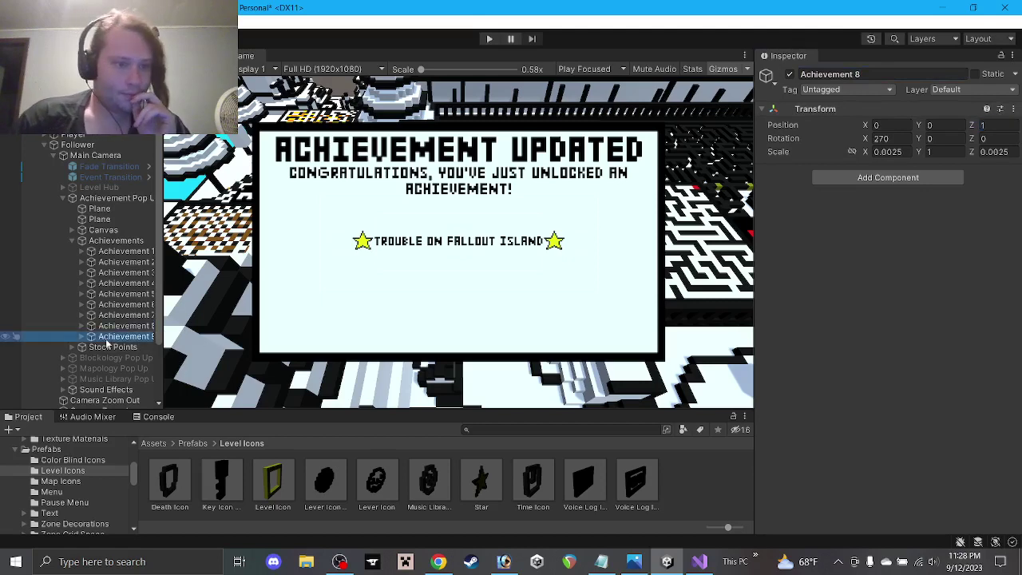
left_click(82, 336)
left_click(92, 358)
left_click(126, 368)
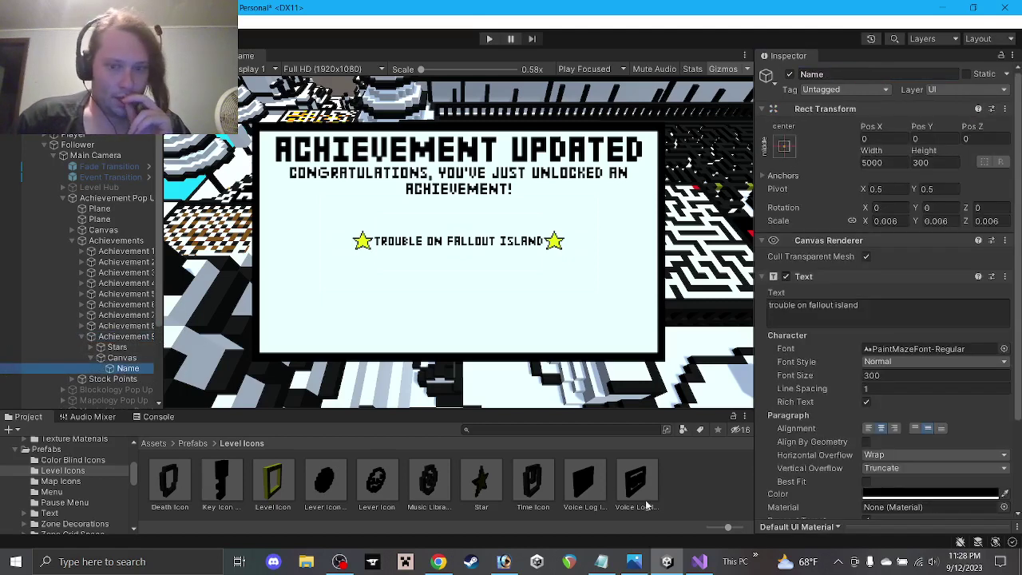
left_click(601, 561)
left_click(326, 224)
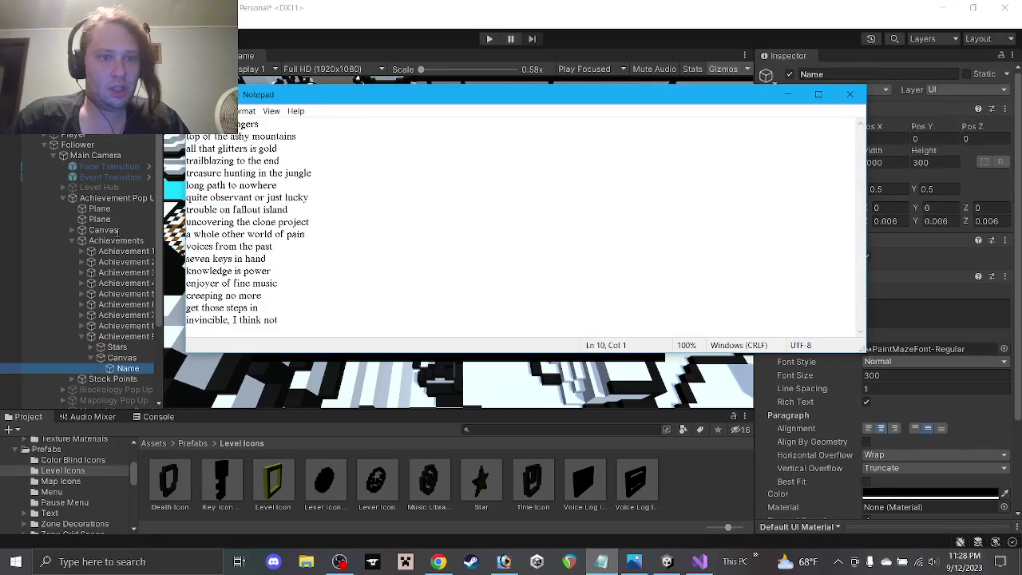
key("shift+Home")
key("ctrl+c")
left_click(906, 301)
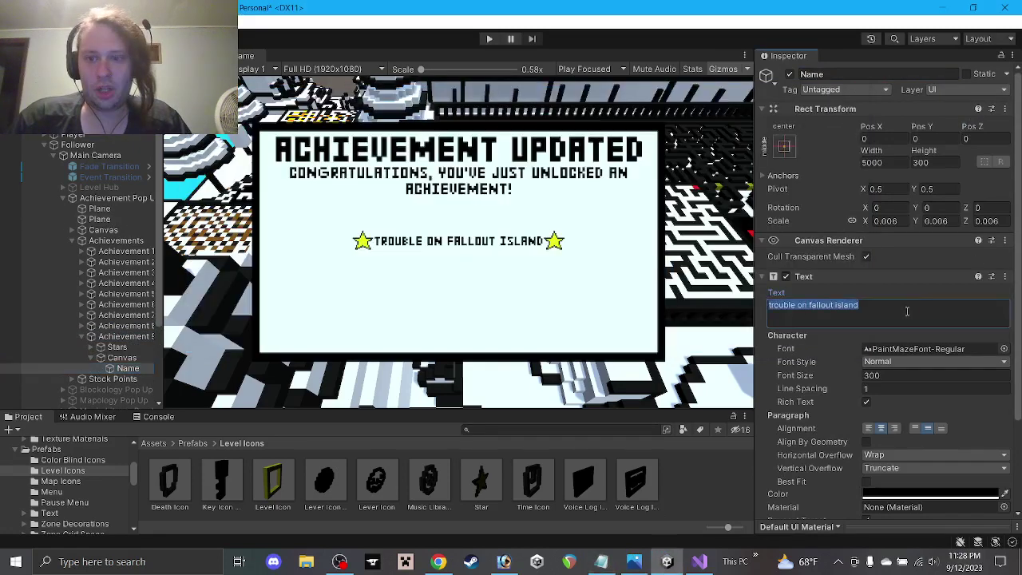
key("ctrl+v")
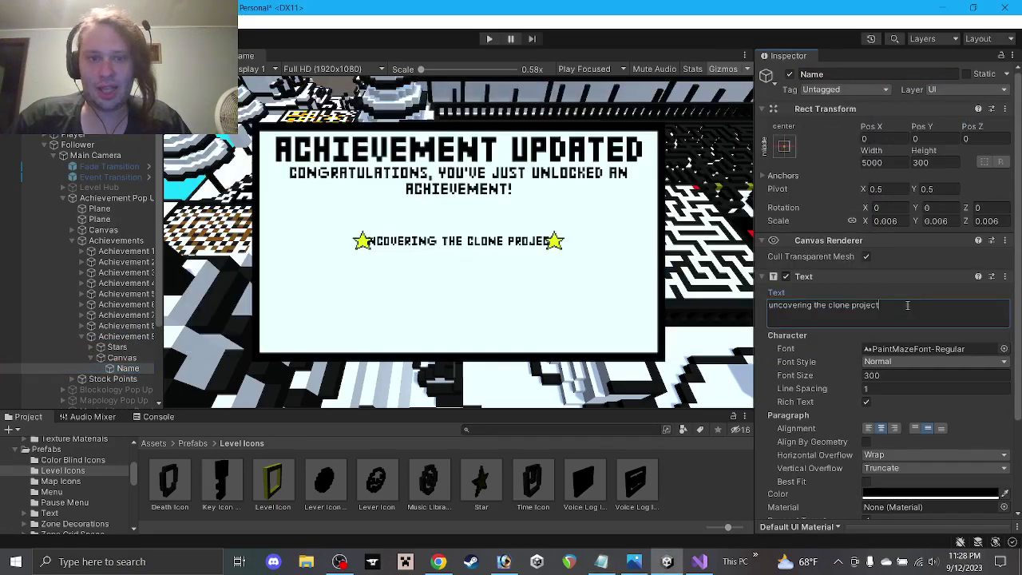
Step: Set the X positions of Achievement 9's stars to 92 for the Right Star and -92 for the Left Star
left_click(99, 347)
left_click(91, 347)
left_click(129, 358)
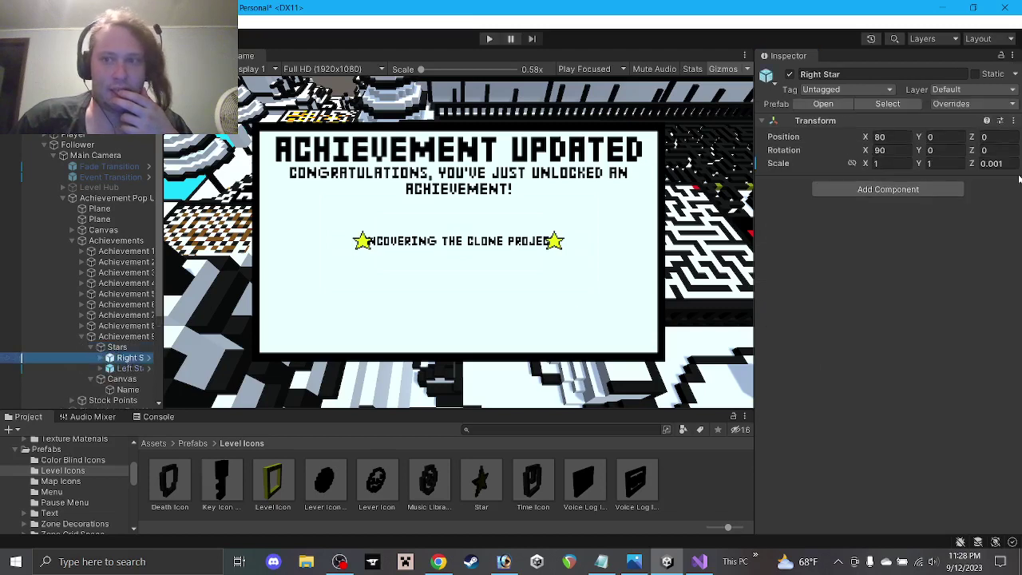
left_click(879, 138)
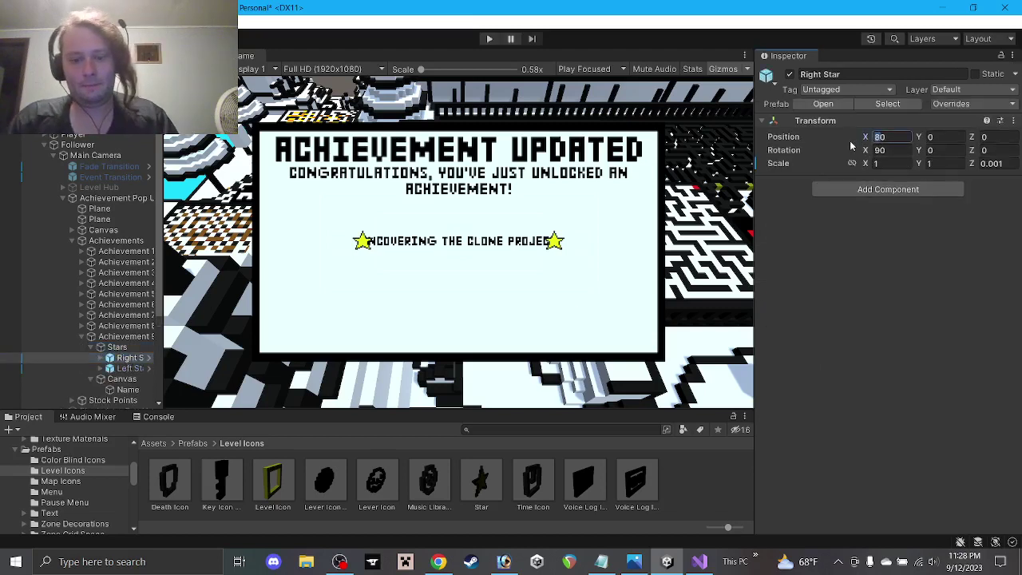
type("85")
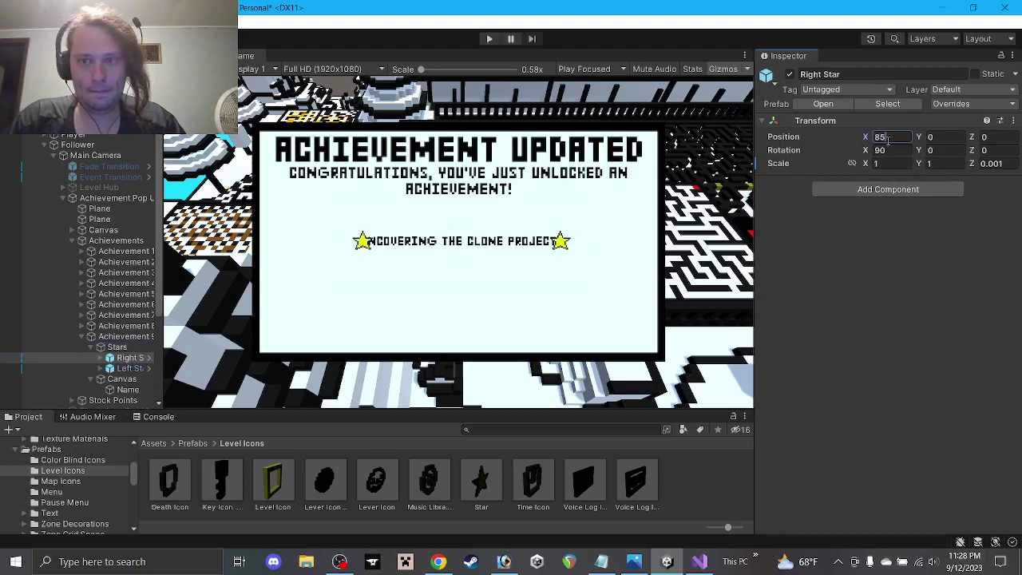
type("90")
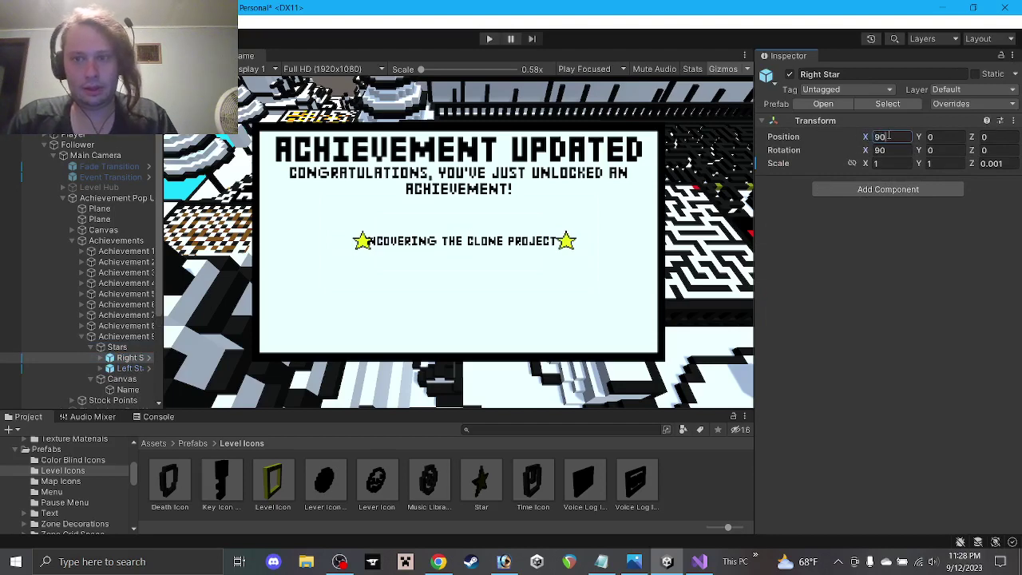
type("92")
left_click(128, 368)
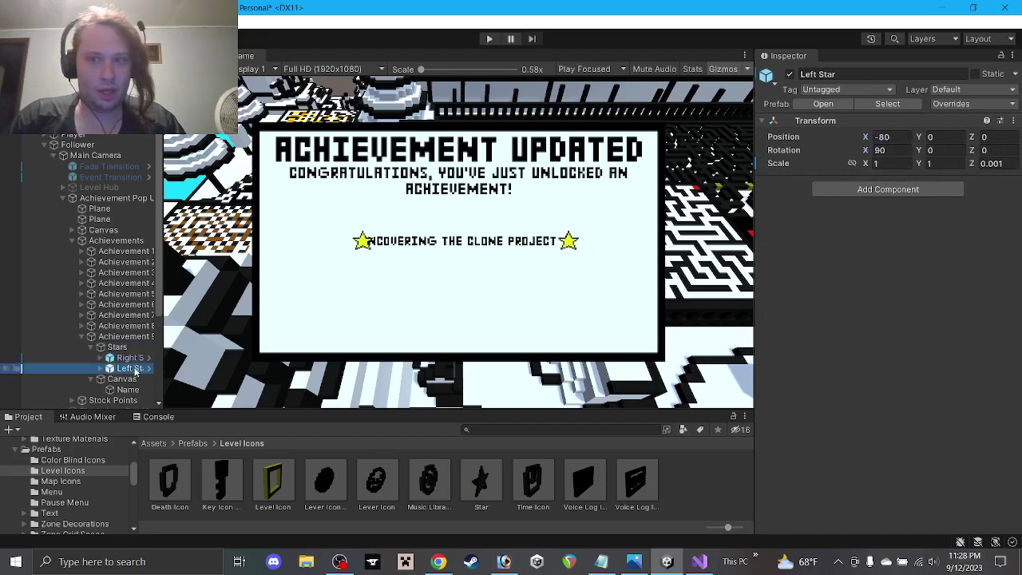
left_click(891, 138)
type("-92")
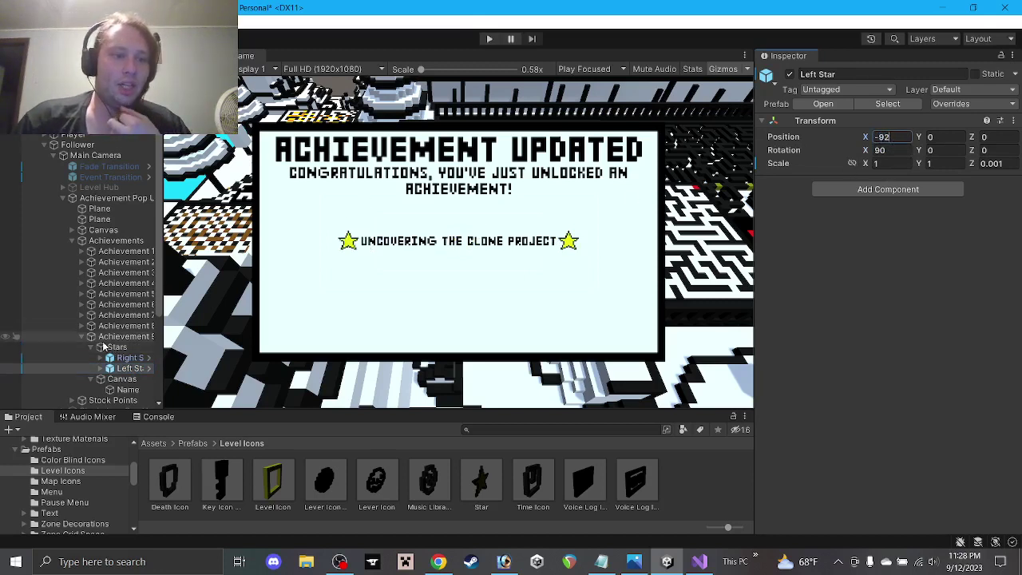
left_click(91, 347)
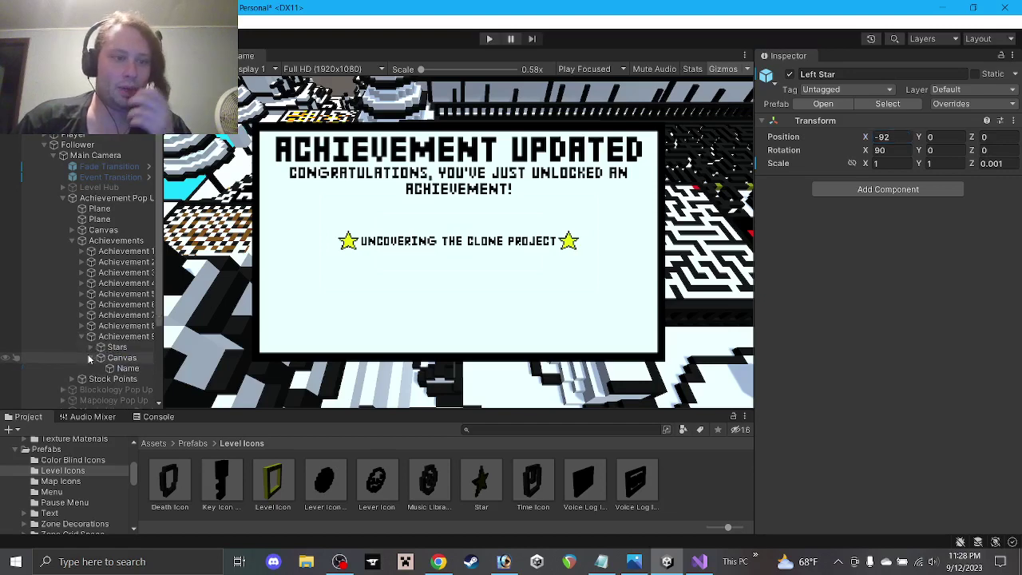
left_click(91, 358)
left_click(81, 336)
Step: Duplicate Achievement 9, rename the copy Achievement 10, and change the original's Z position
left_click(120, 336)
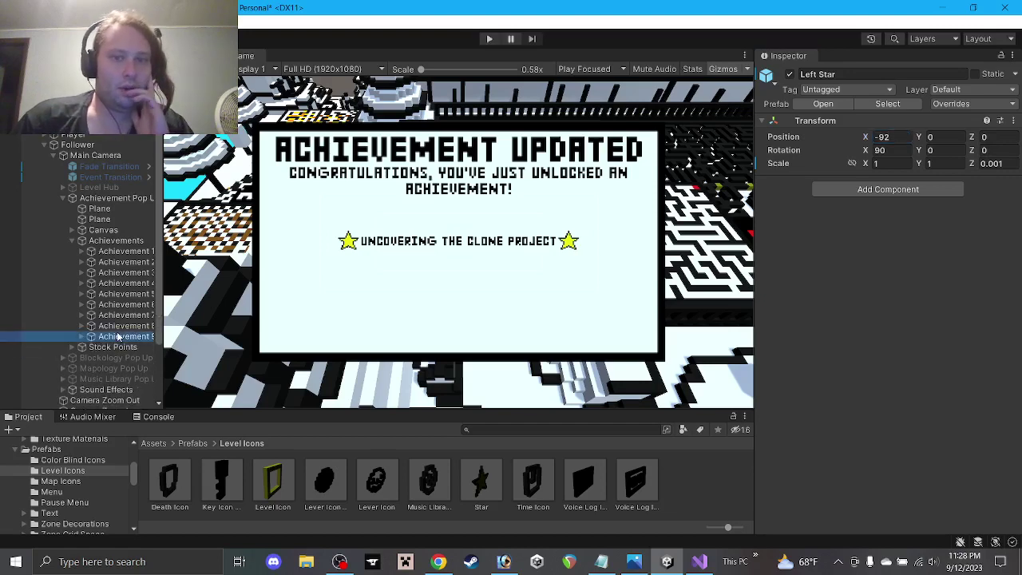
key("ctrl+d")
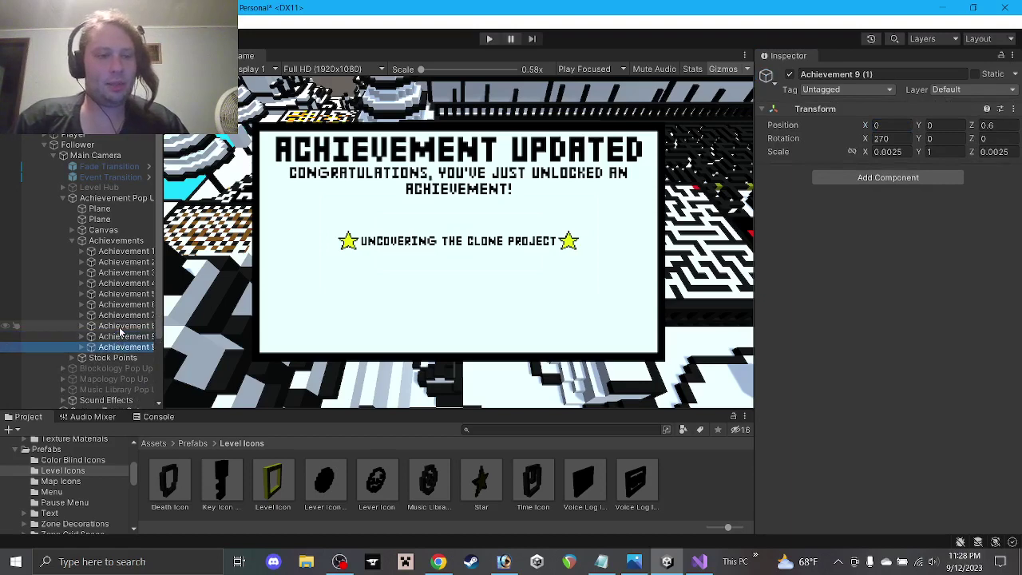
left_click(32, 336)
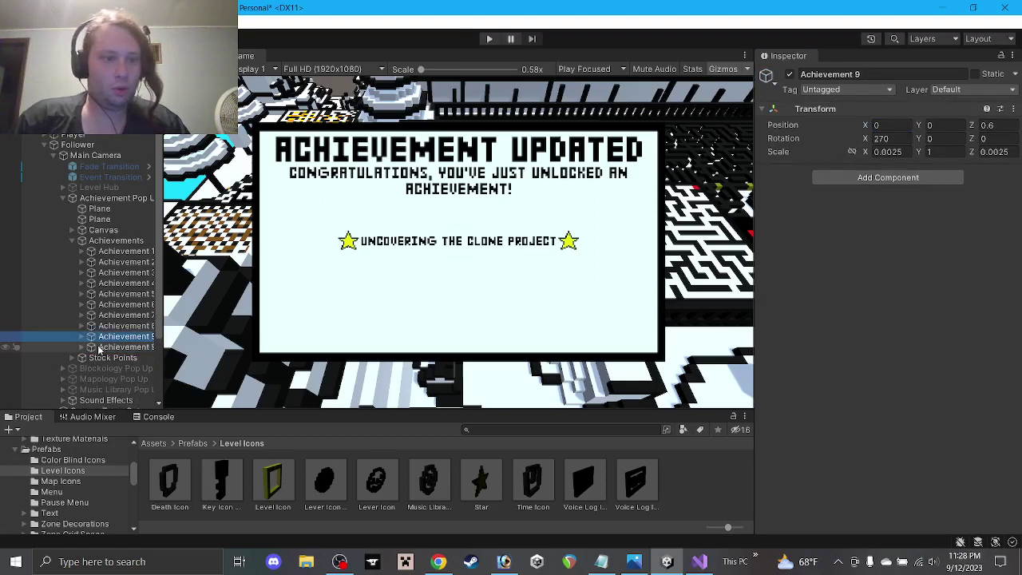
left_click(99, 346)
left_click(886, 73)
key("BackSpace")
type("1")
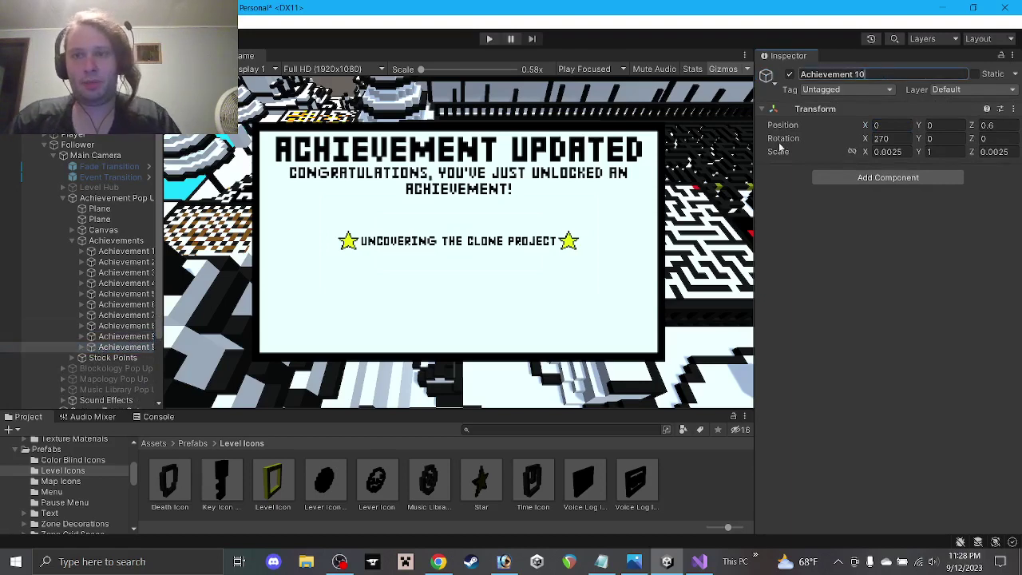
type("0")
left_click(119, 336)
left_click(990, 126)
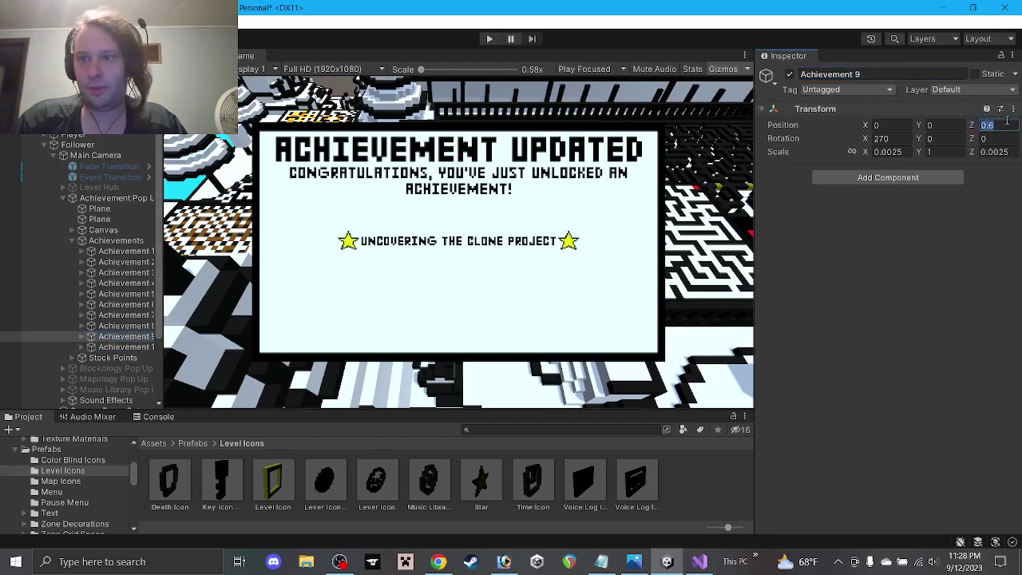
Step: Replace Achievement 10's name text with "a whole other world of pain", copied from the Notepad list
left_click(124, 346)
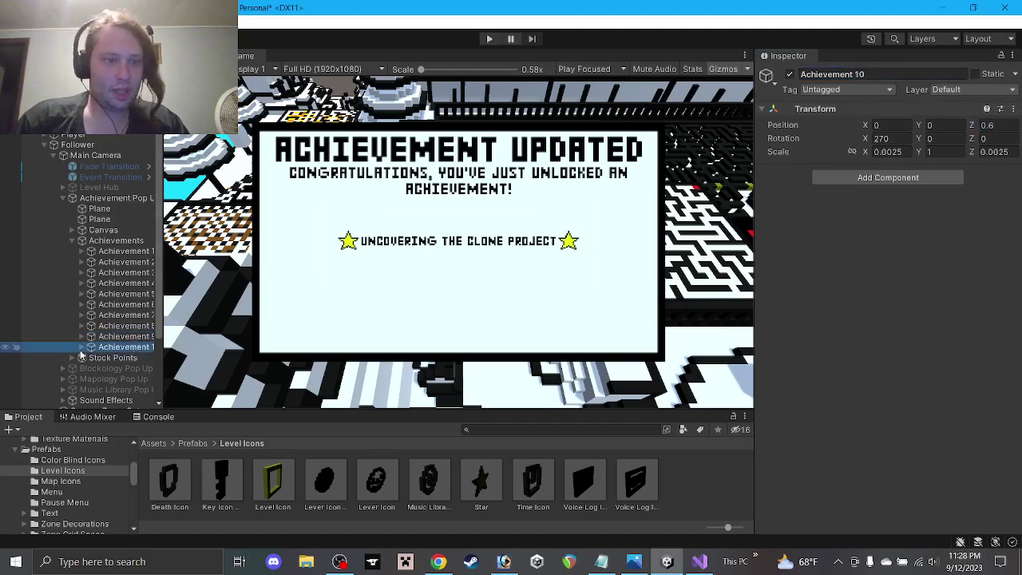
left_click(82, 346)
left_click(92, 368)
left_click(128, 378)
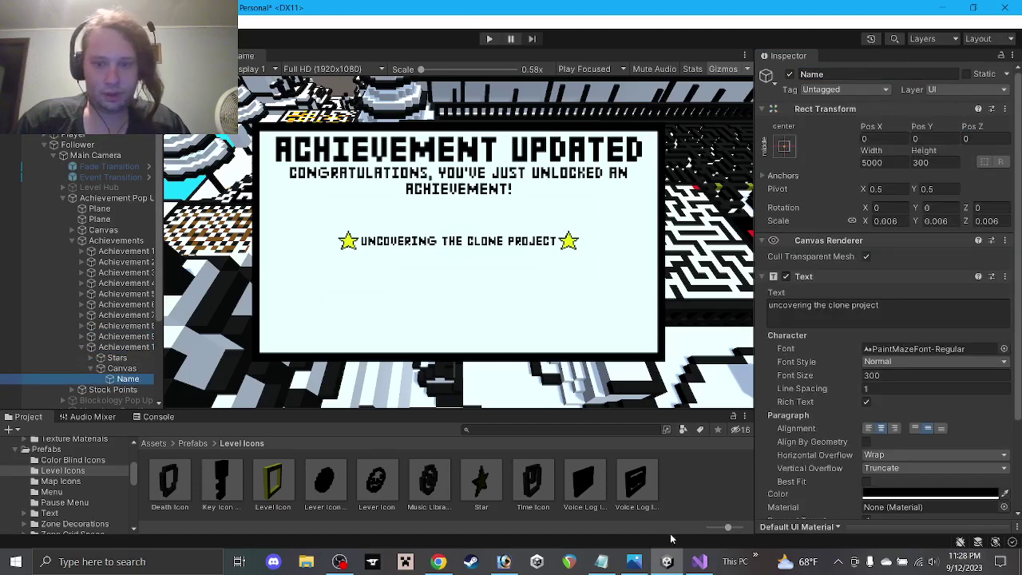
left_click(601, 562)
left_click_drag(315, 237, 160, 236)
key("ctrl+c")
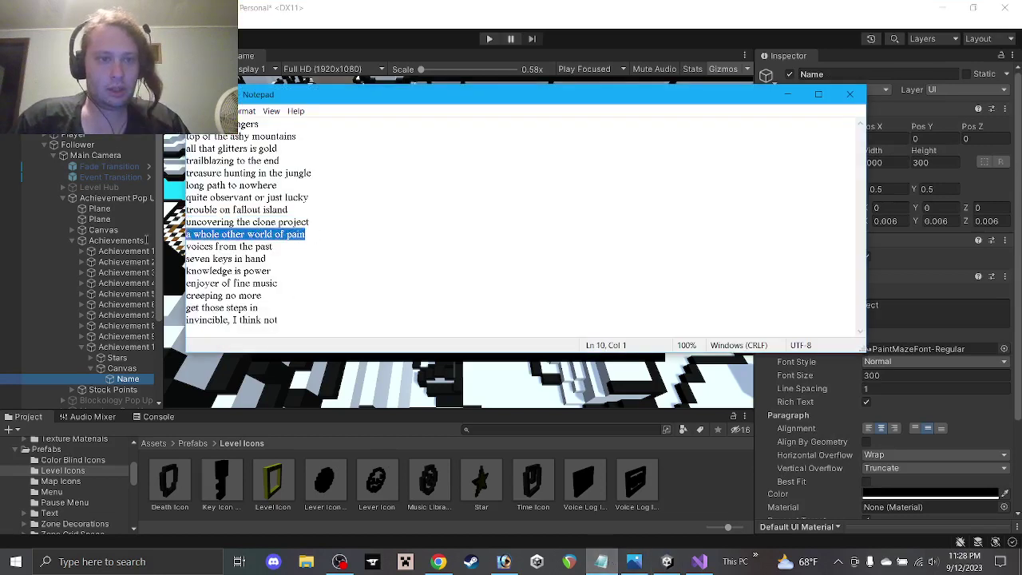
left_click(130, 381)
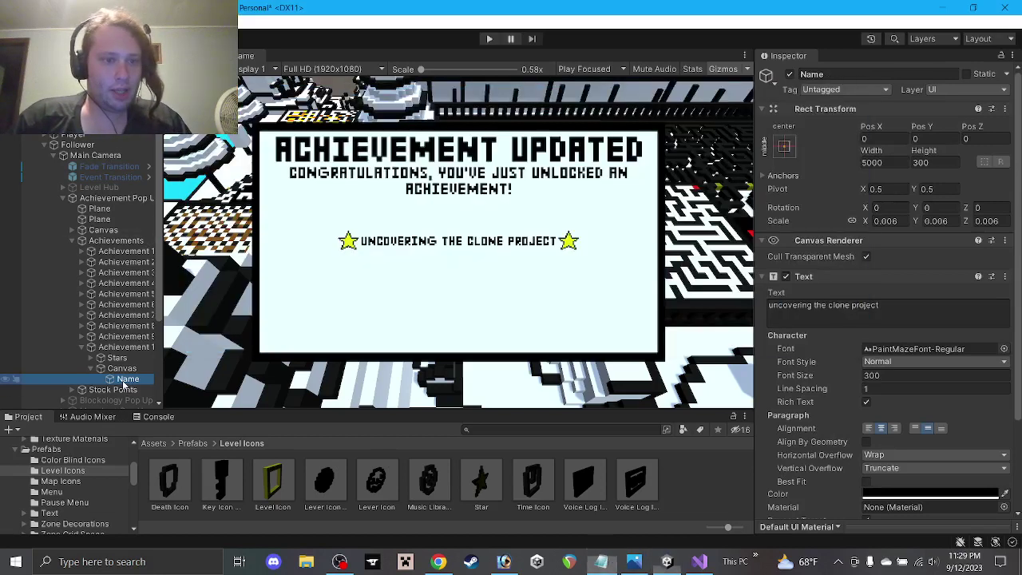
left_click(907, 319)
key("ctrl+a")
key("ctrl+v")
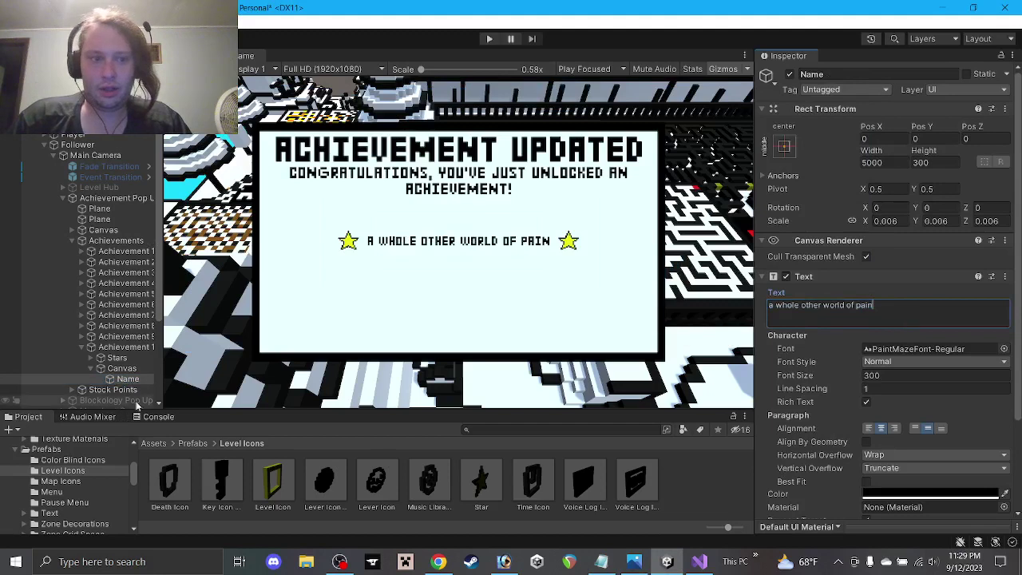
Step: Set the X positions of Achievement 10's stars to 87 for the Right Star and -87 for the Left Star
left_click(91, 358)
left_click(120, 370)
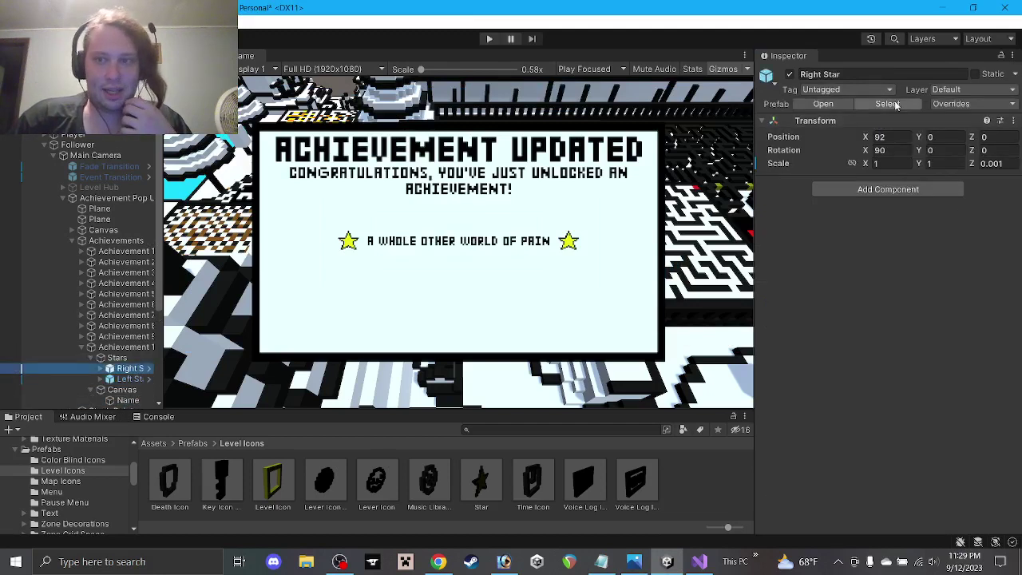
left_click(890, 137)
type("80")
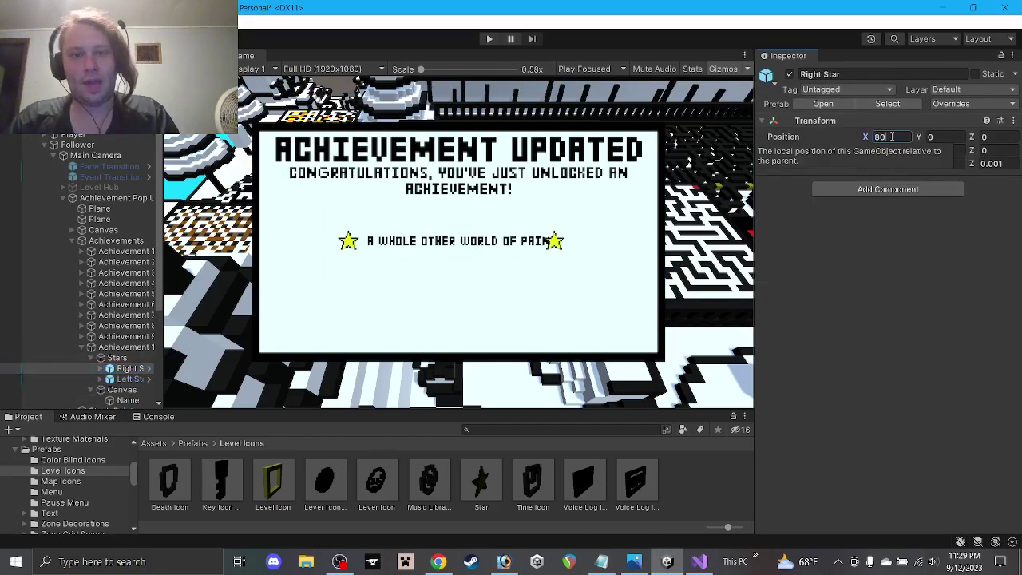
key("BackSpace")
type("5")
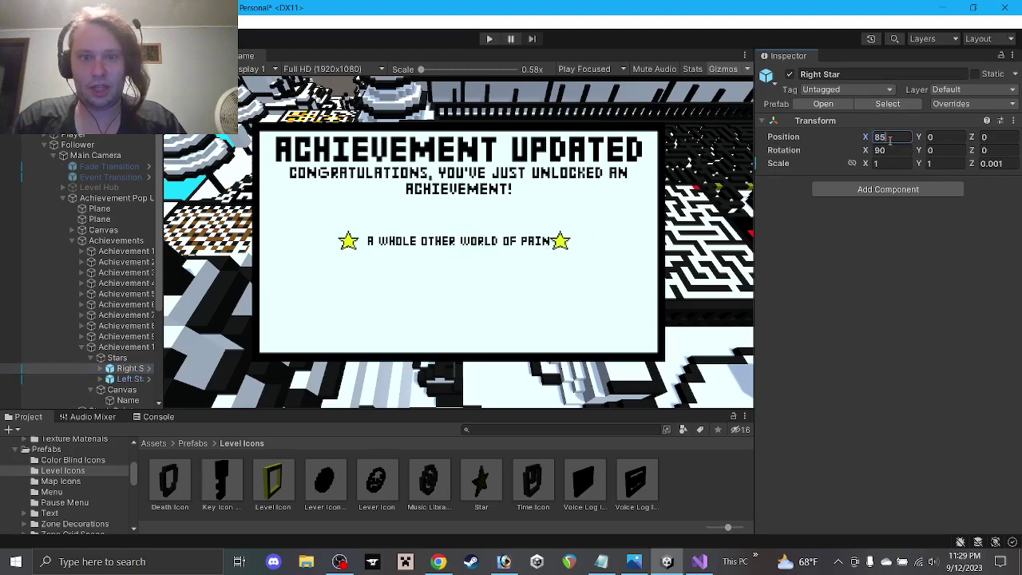
key("BackSpace")
type("7")
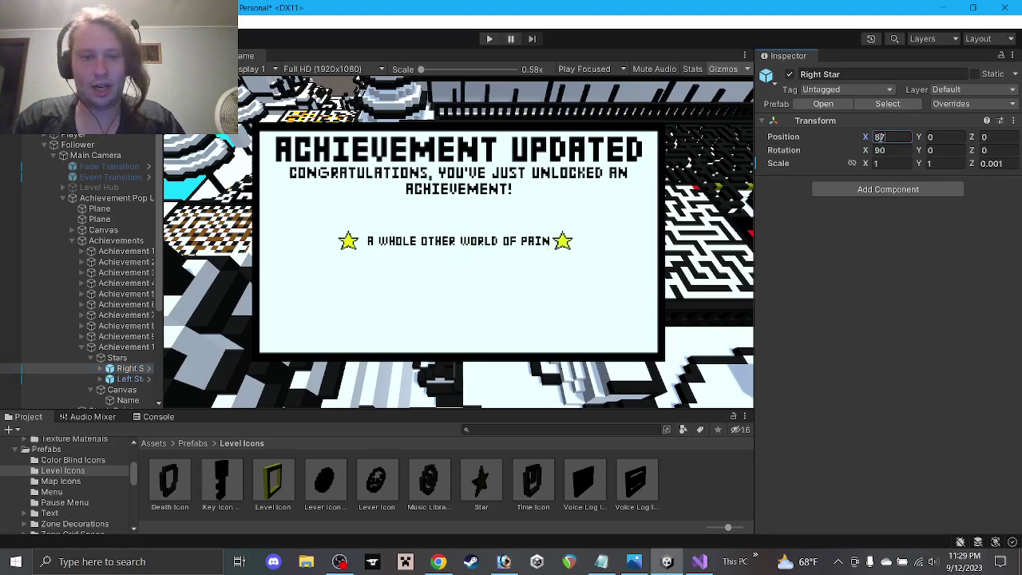
left_click(43, 378)
left_click(892, 139)
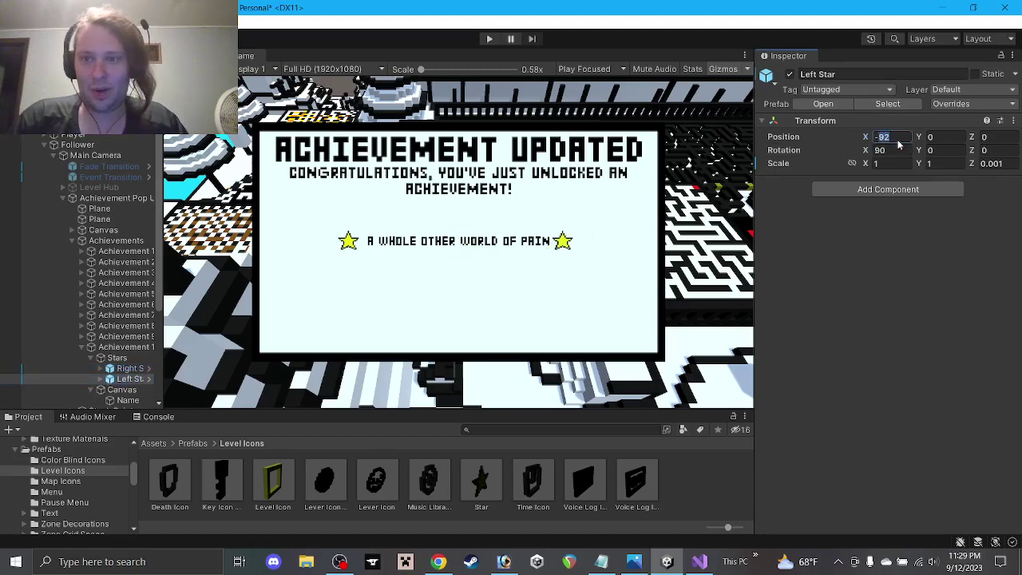
type("-87")
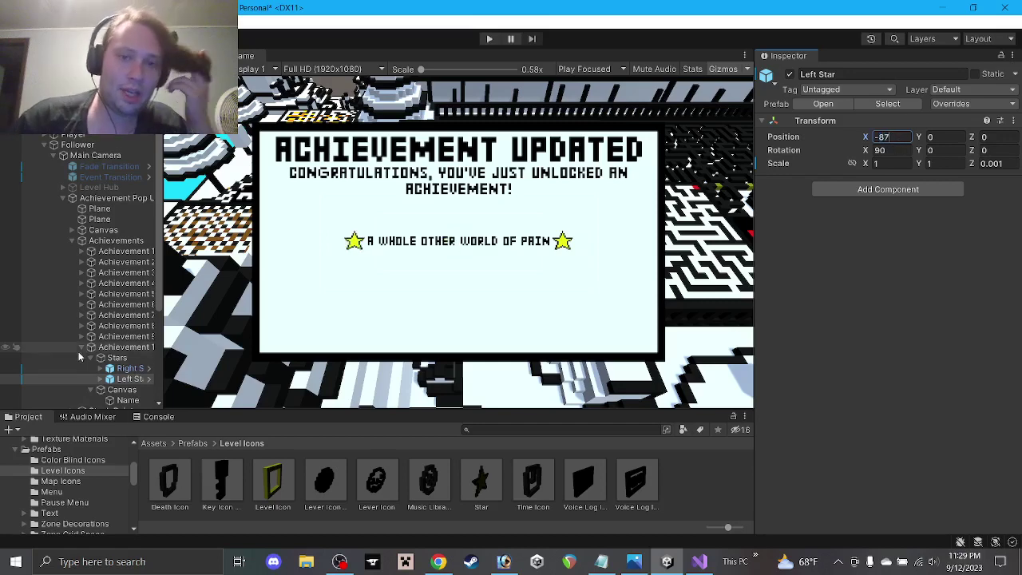
left_click(93, 359)
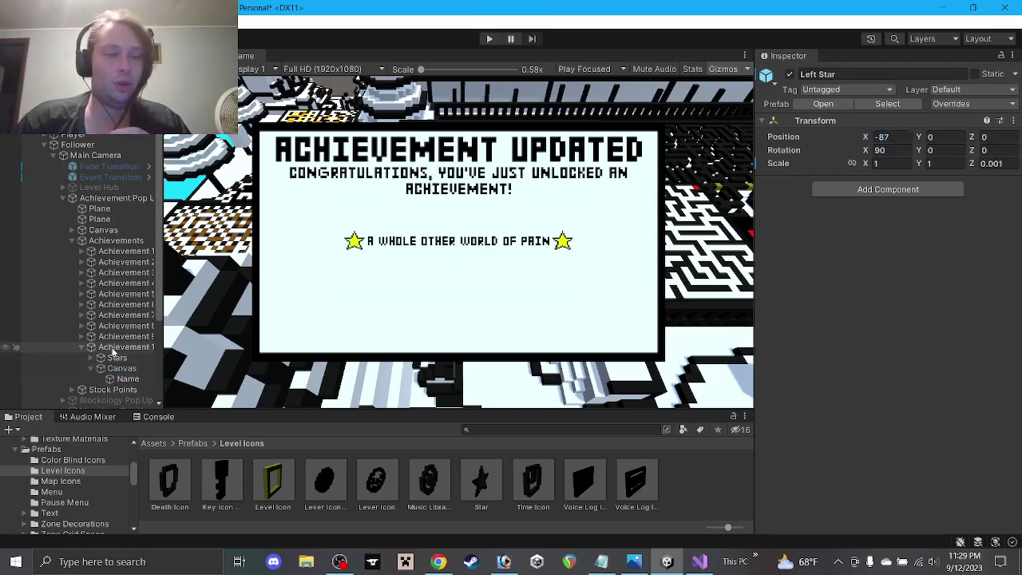
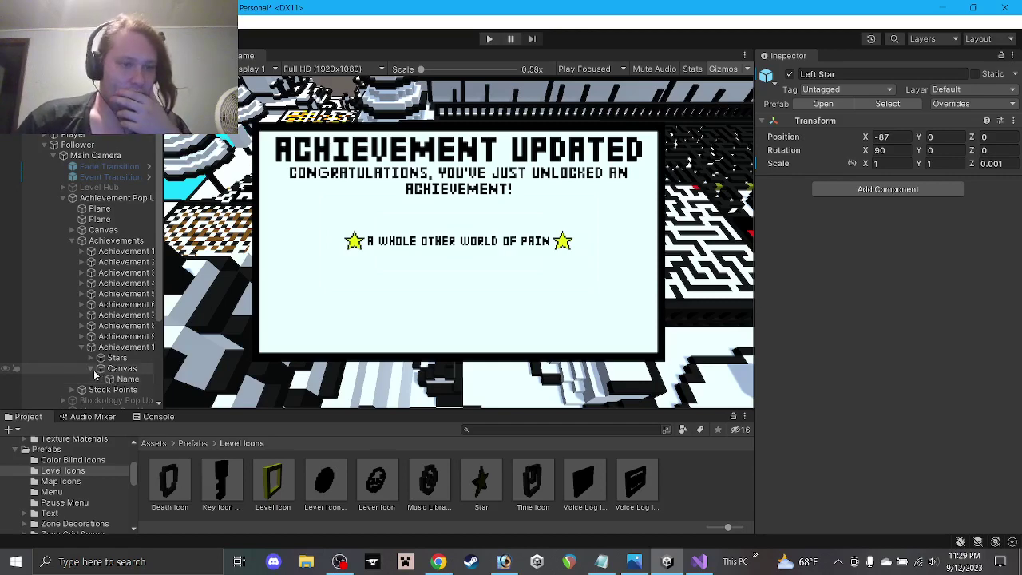
Step: Duplicate Achievement 10, rename the copy Achievement 11, and set the original's Z position to 1
left_click(94, 371)
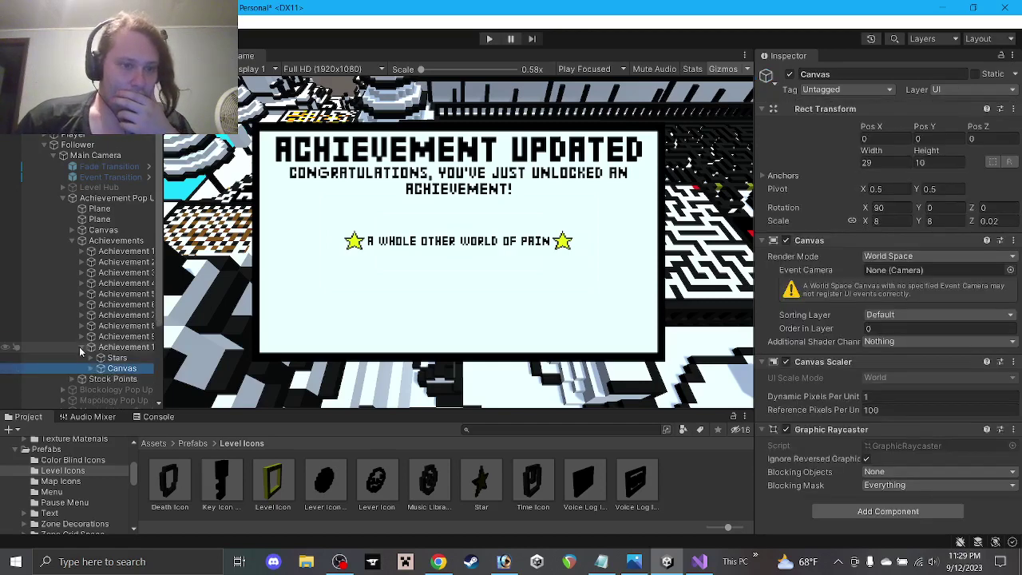
left_click(82, 347)
left_click(126, 348)
key("ctrl+d")
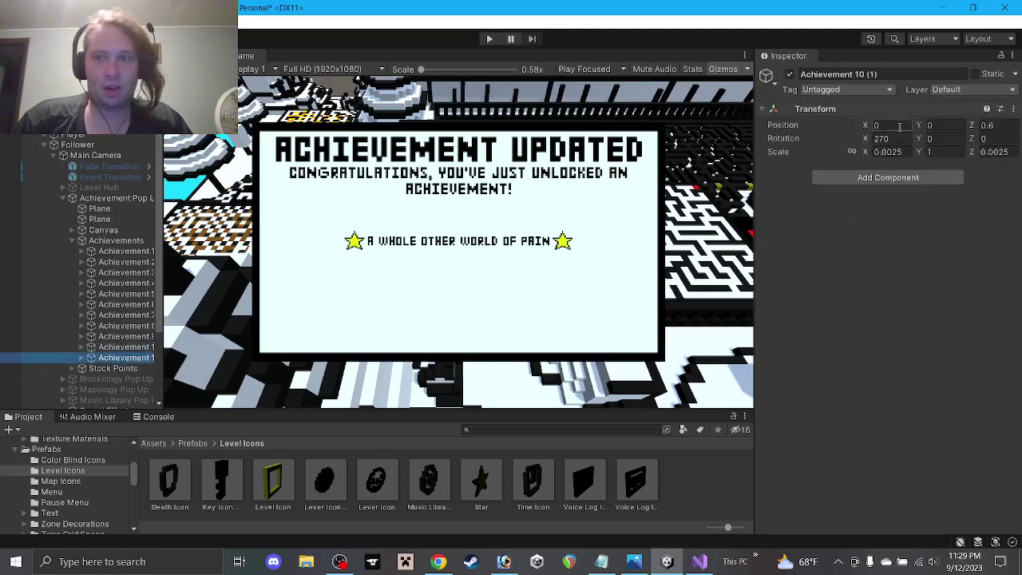
double_click(859, 74)
type("11")
key("Return")
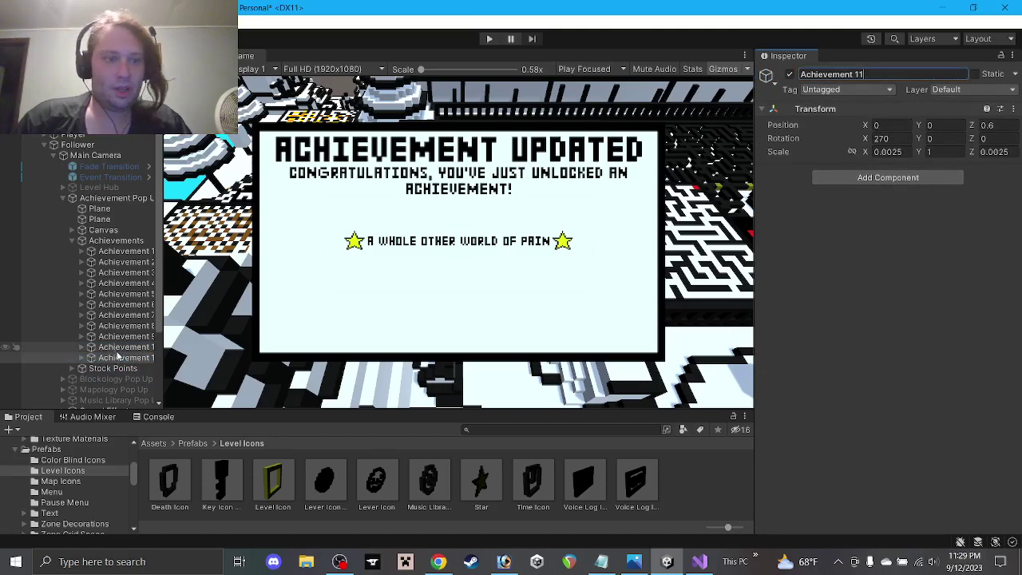
key("Up")
left_click(993, 124)
type("1")
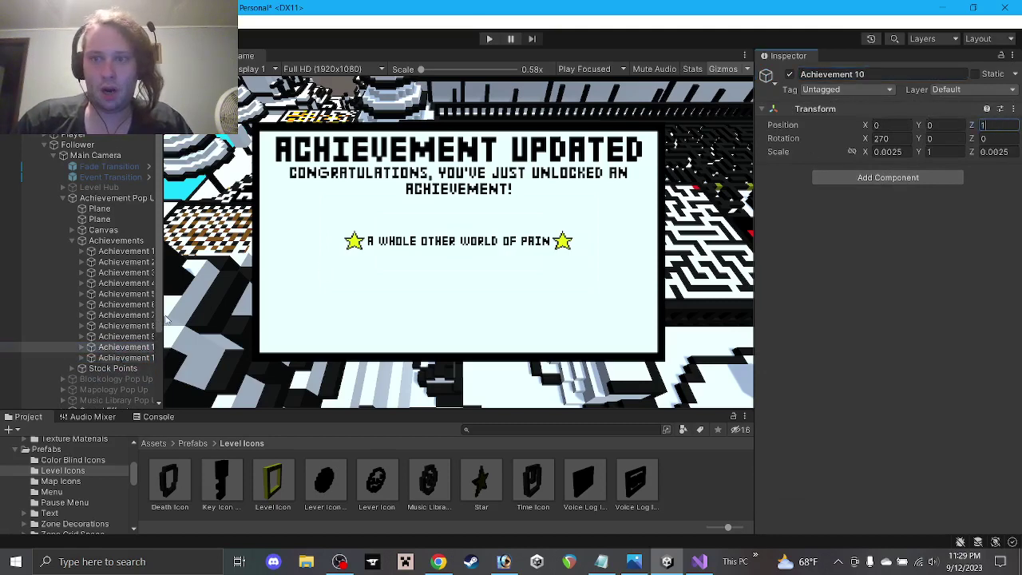
Step: Replace Achievement 11's name text with "voices from the past", copied from the Notepad list
left_click(124, 358)
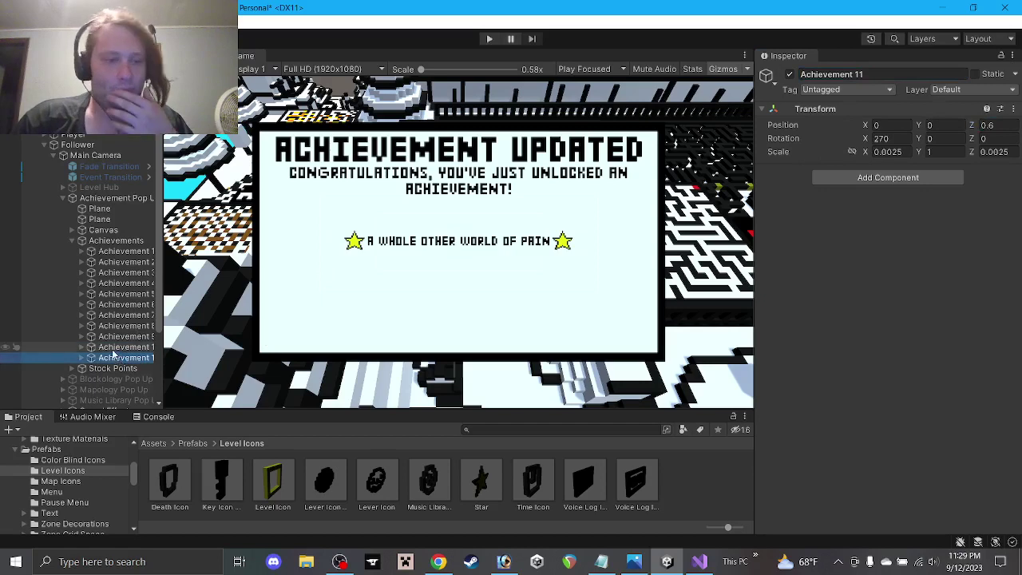
left_click(83, 357)
left_click(91, 378)
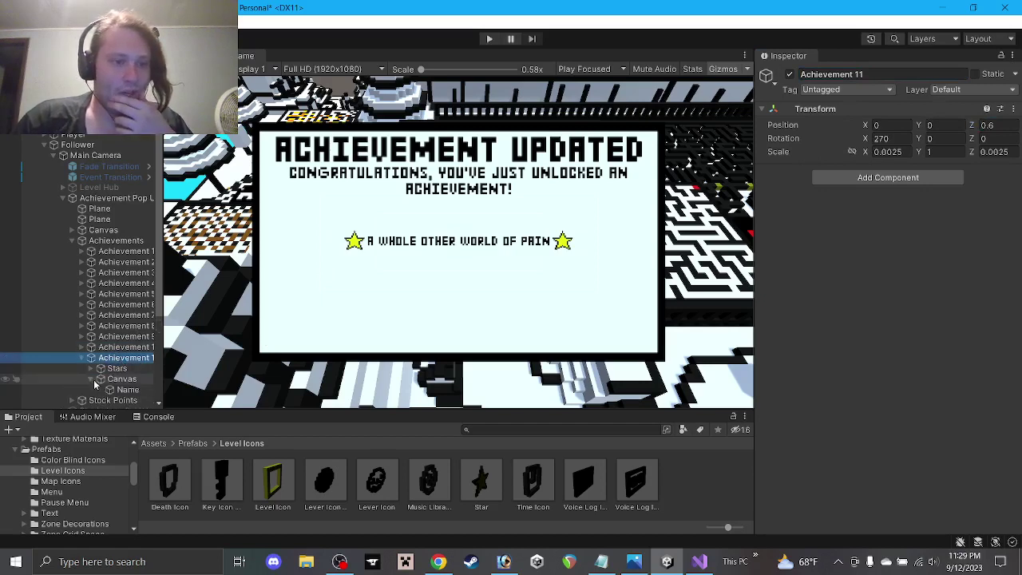
scroll(90, 379, "down", 2)
left_click(128, 310)
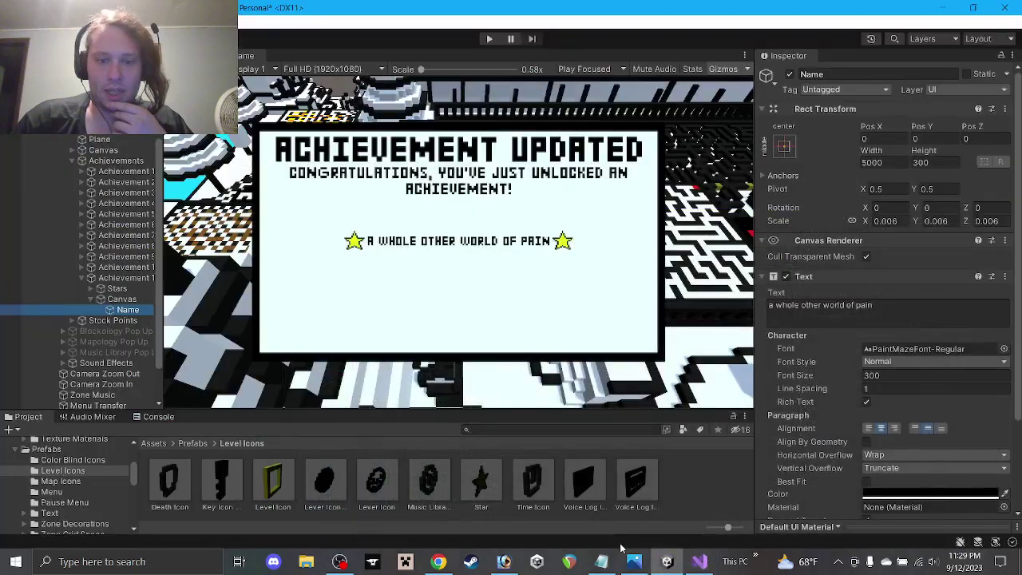
left_click(603, 559)
left_click(289, 247)
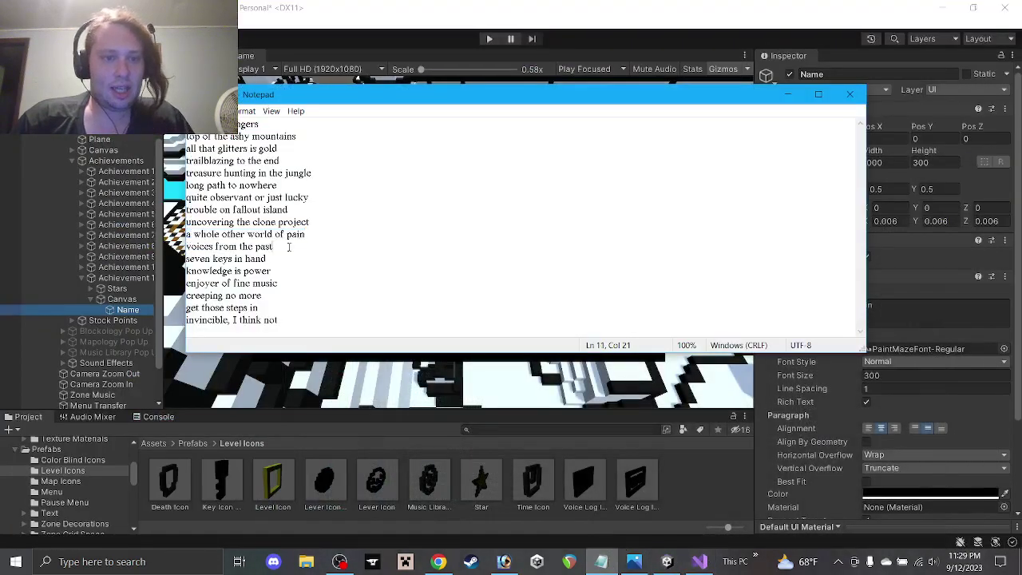
key("shift+Up")
key("ctrl+c")
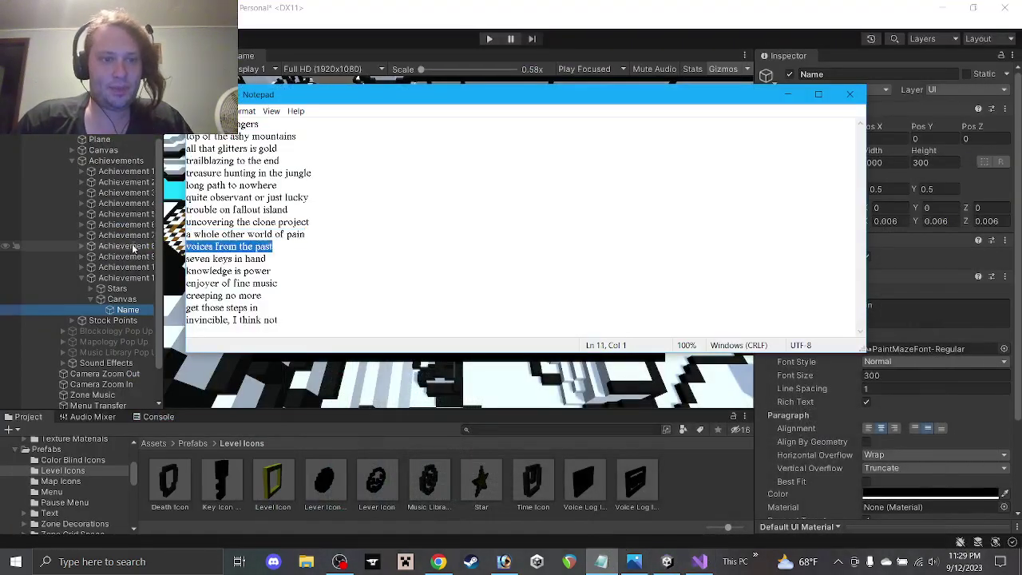
left_click(932, 322)
key("ctrl+v")
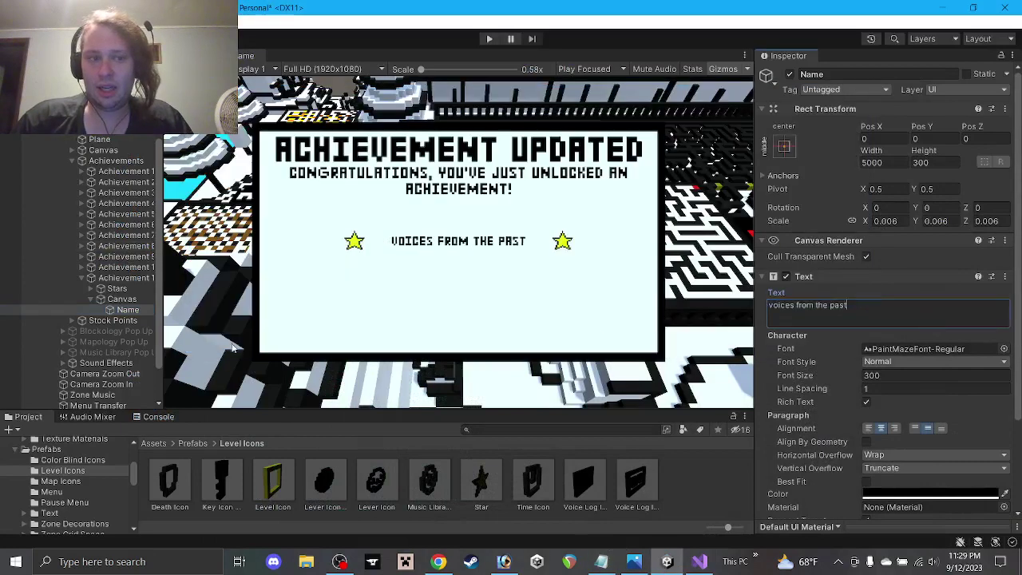
Step: Set the X positions of Achievement 11's stars to 67 for the Right Star and -67 for the Left Star
left_click(91, 288)
left_click(127, 299)
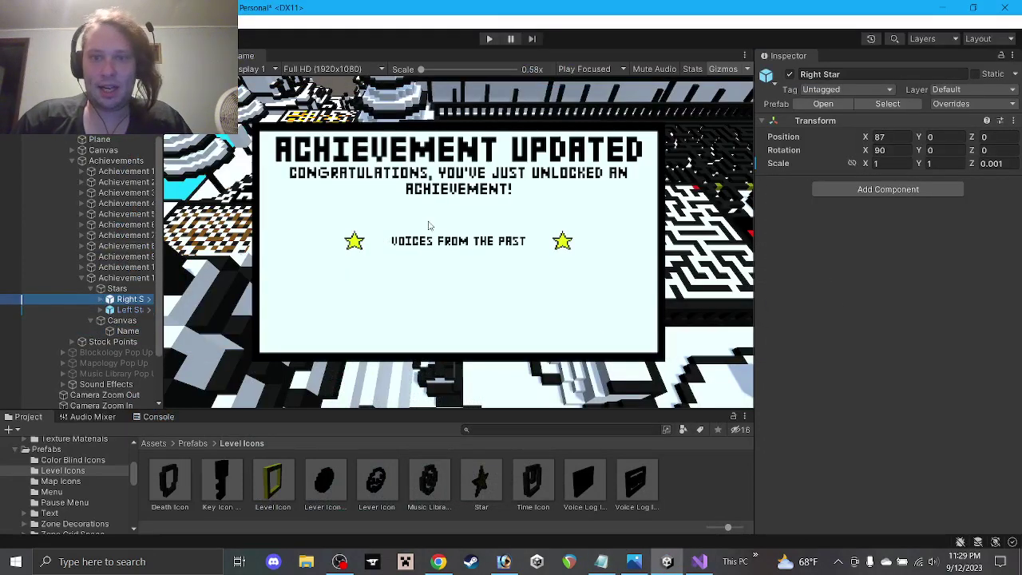
left_click(891, 138)
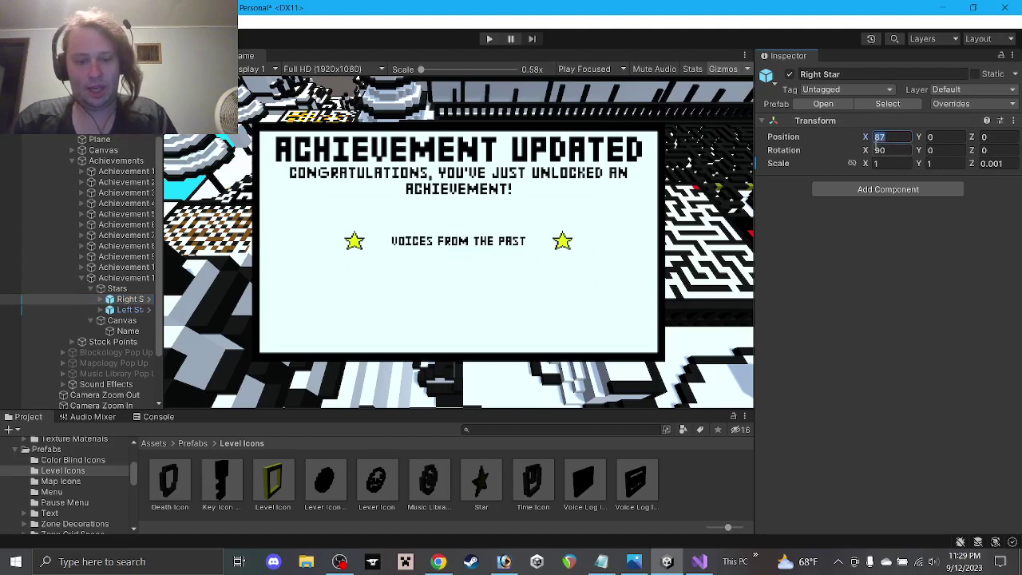
type("60")
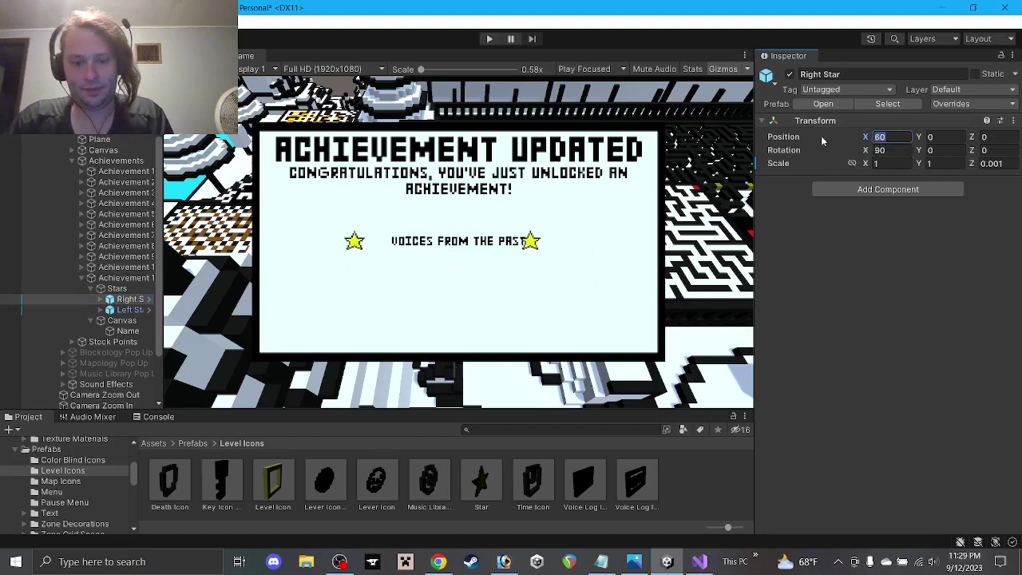
type("65")
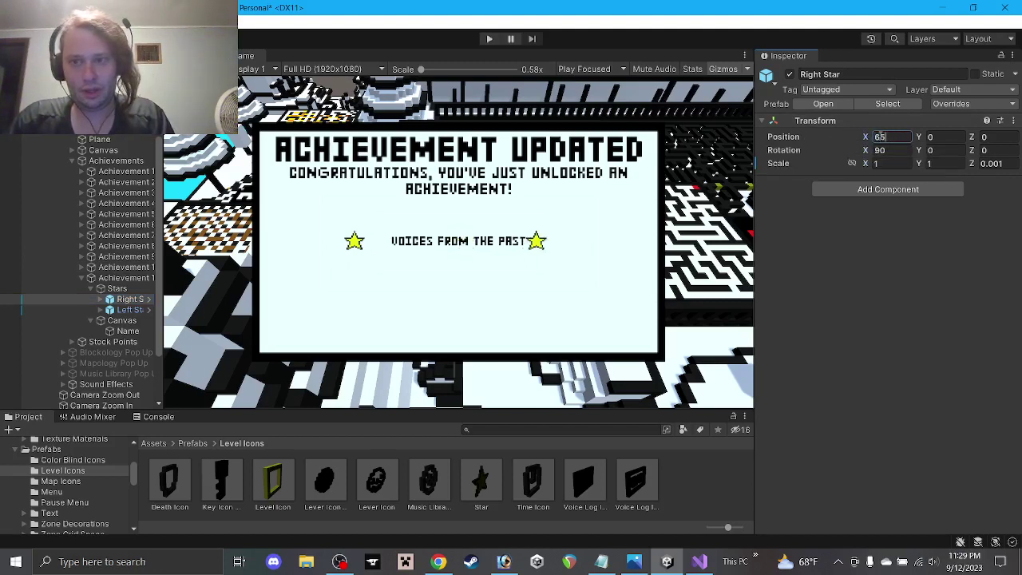
left_click(131, 310)
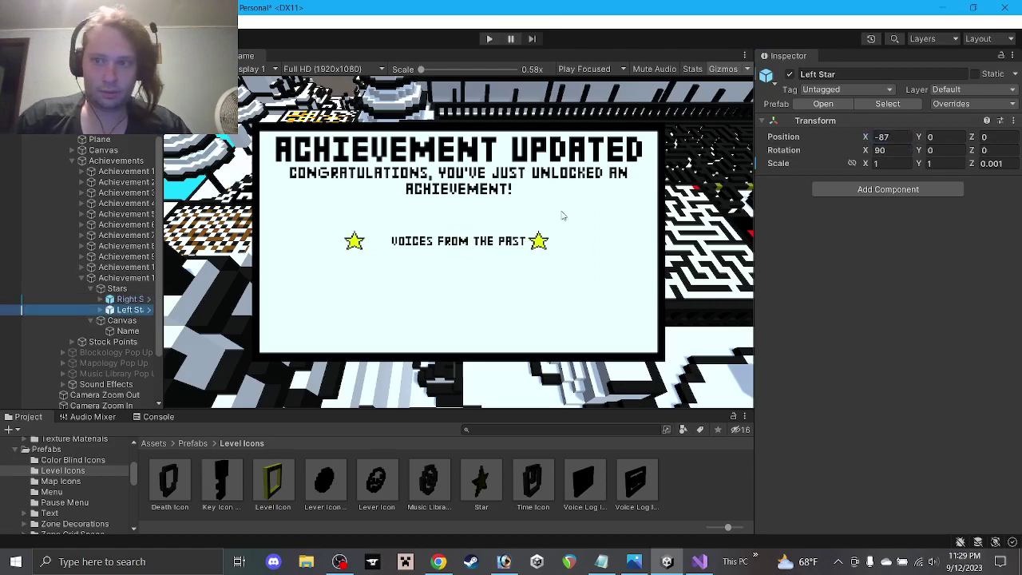
left_click(883, 140)
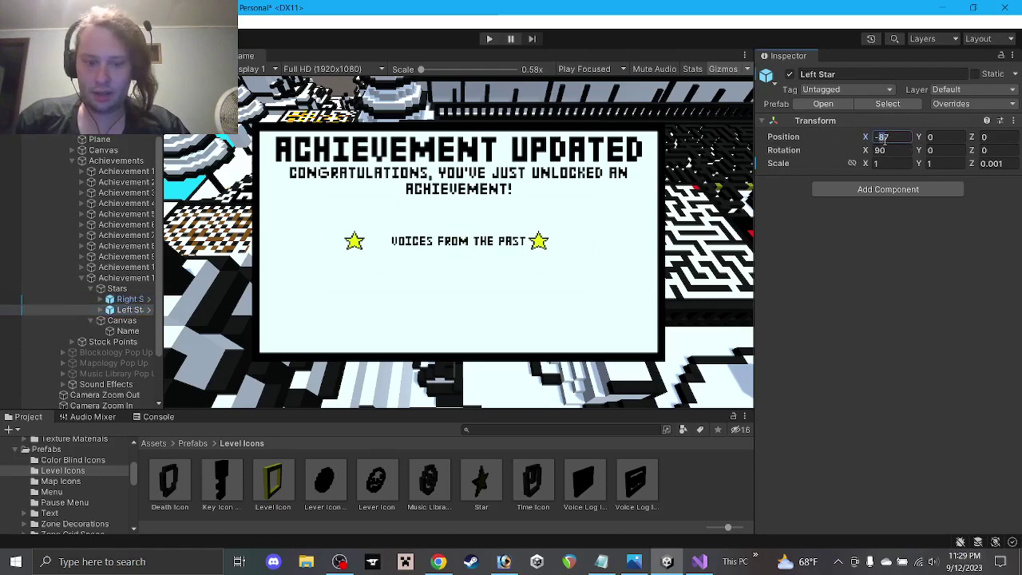
type("-65")
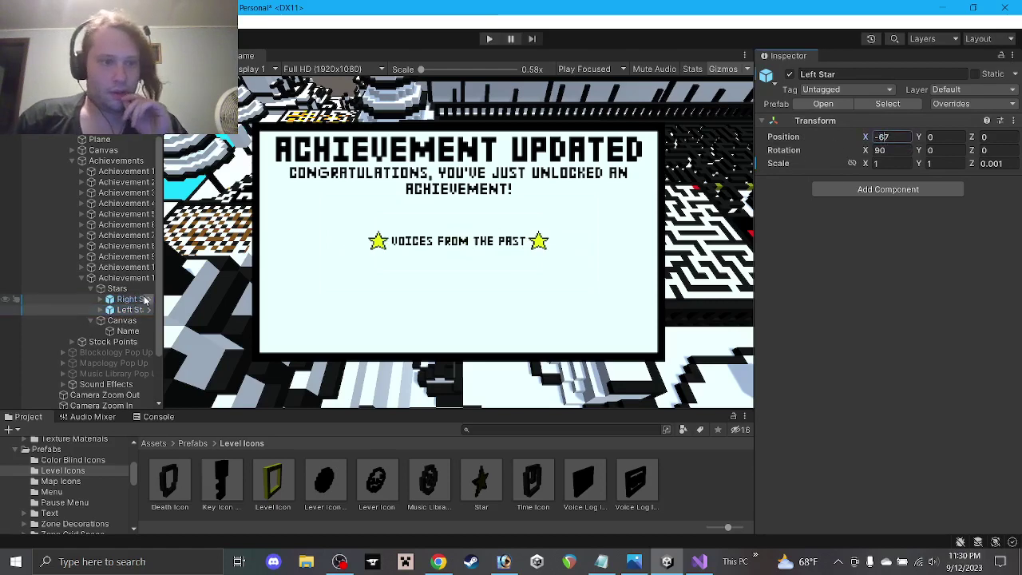
left_click(102, 298)
left_click(90, 288)
left_click(90, 298)
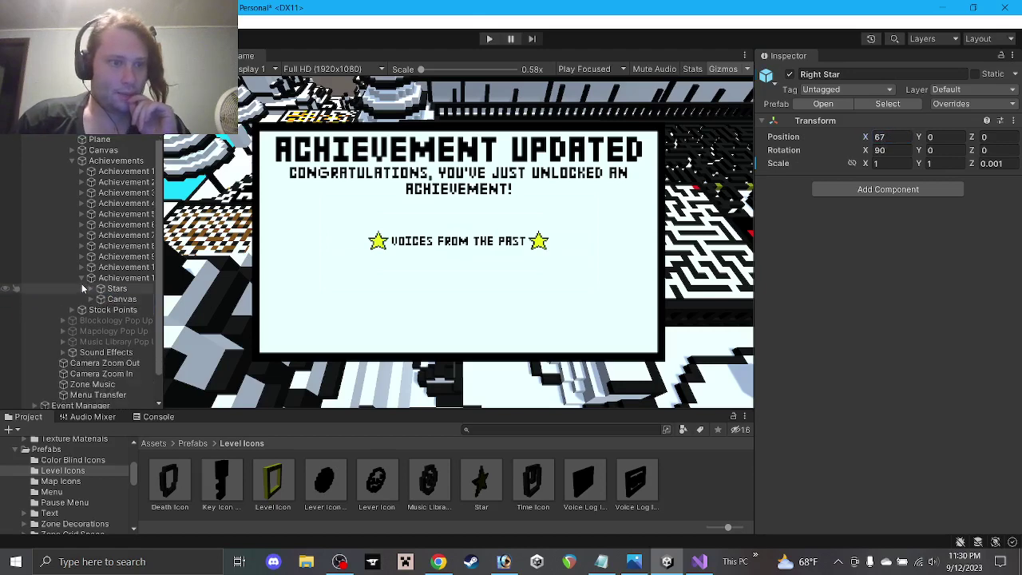
left_click(81, 277)
Step: Duplicate Achievement 11, rename the copy, and set the original's Z position to 1
left_click(106, 279)
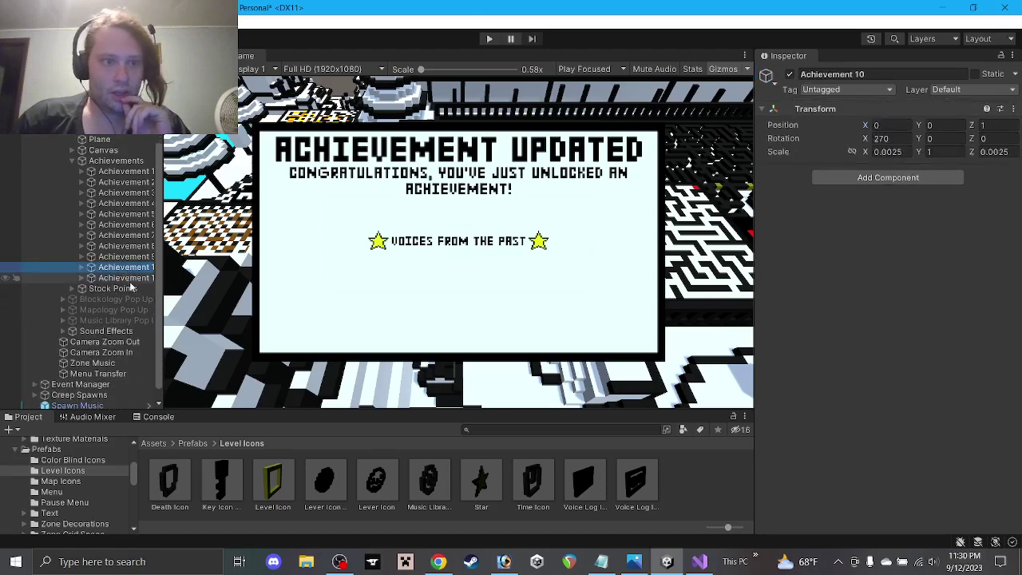
key("ctrl+d")
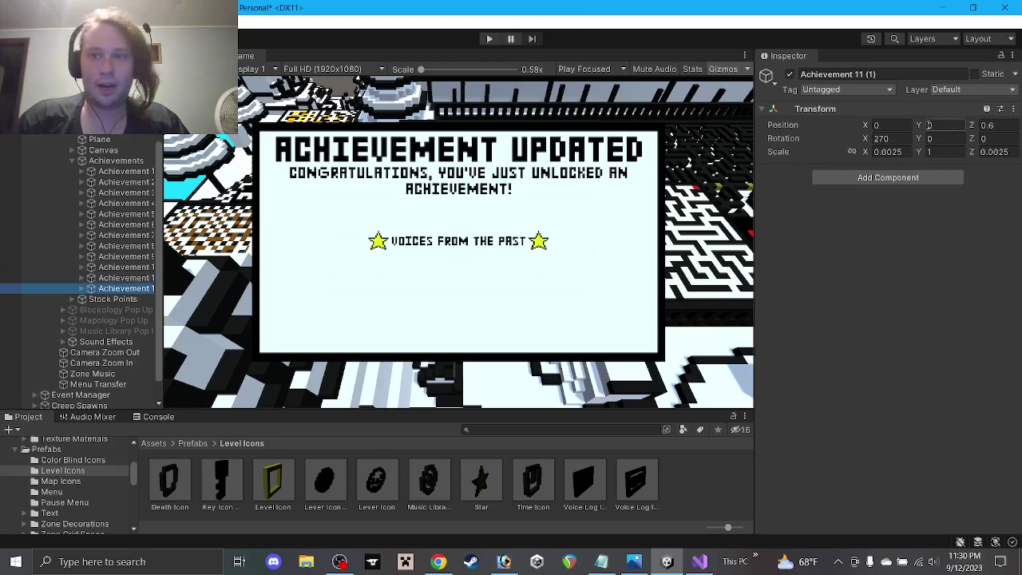
left_click_drag(858, 74, 882, 80)
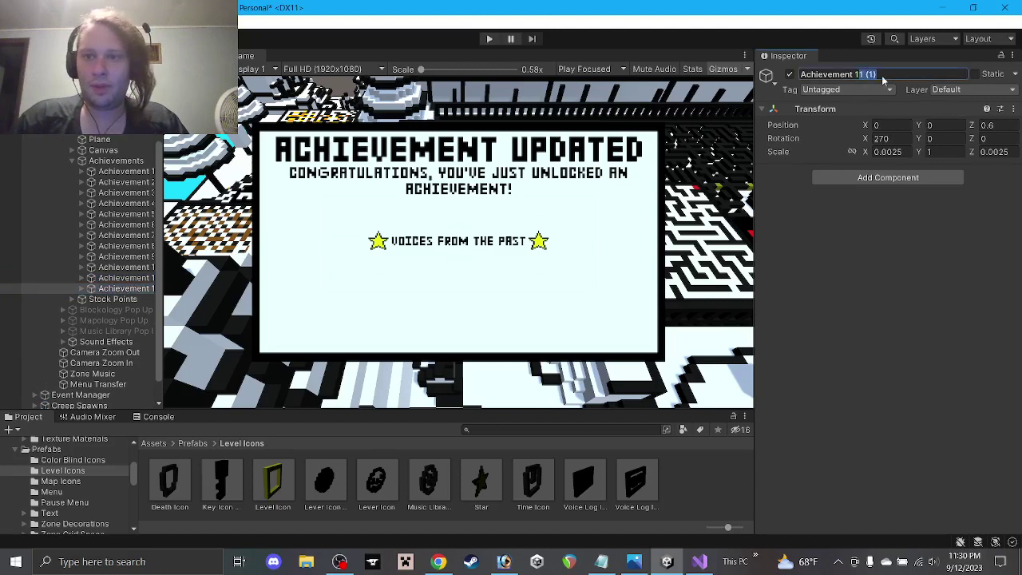
left_click(126, 279)
left_click(1013, 126)
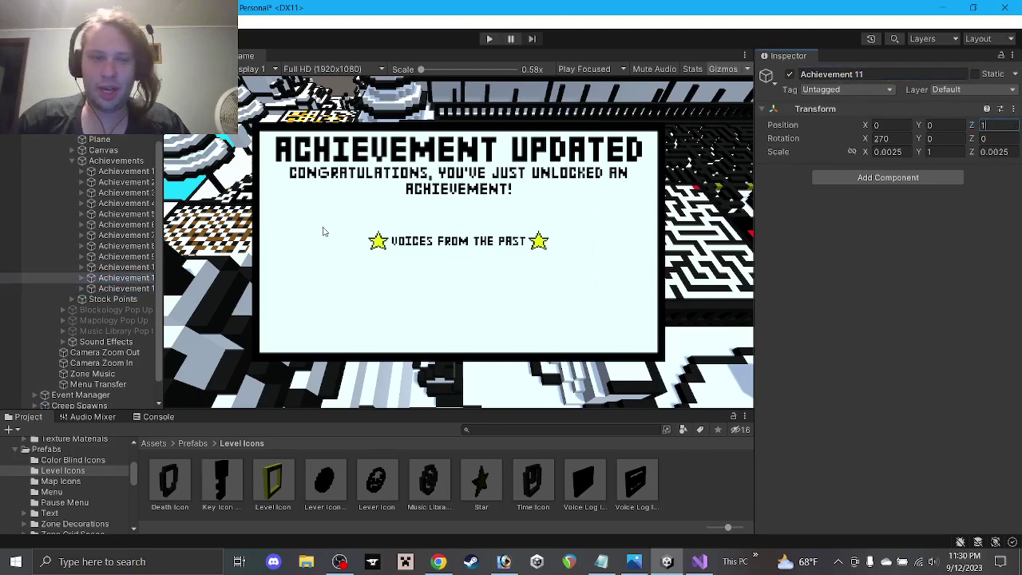
Step: Replace Achievement 12's name text with "seven keys in hand", copied from the Notepad list
left_click(126, 289)
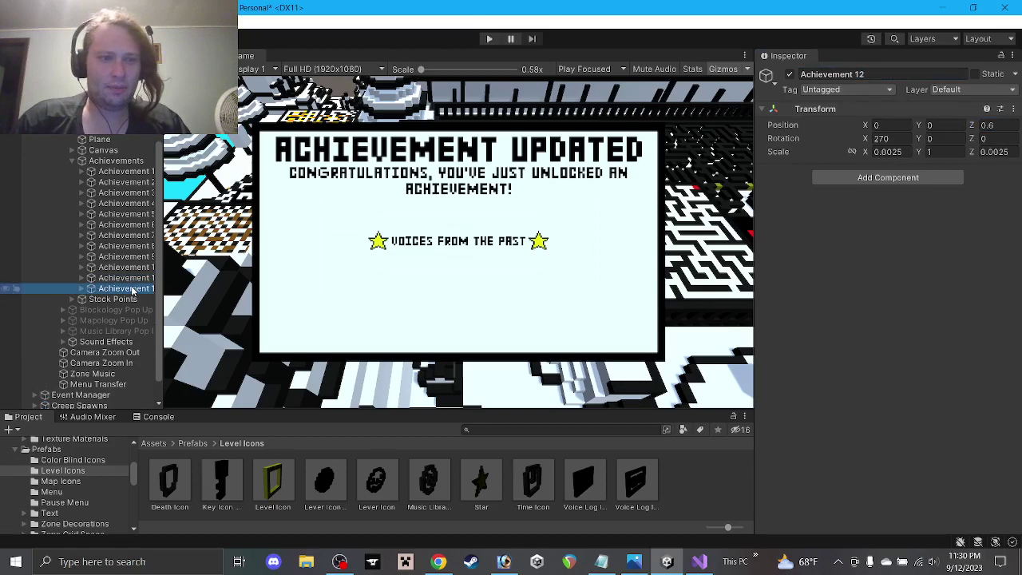
left_click(602, 562)
key("Down")
key("End")
key("shift+Home")
key("ctrl+c")
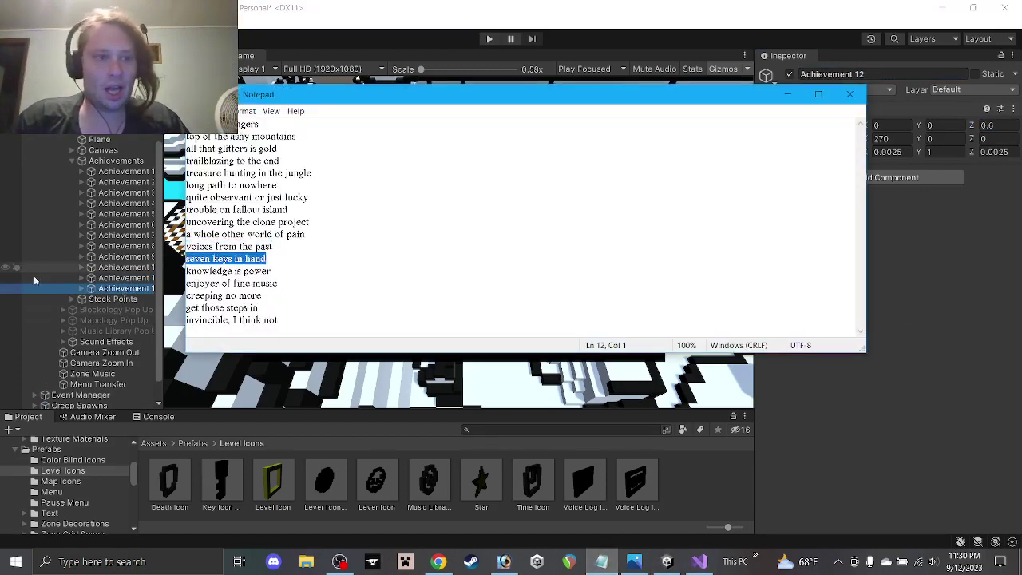
left_click(82, 289)
left_click(81, 290)
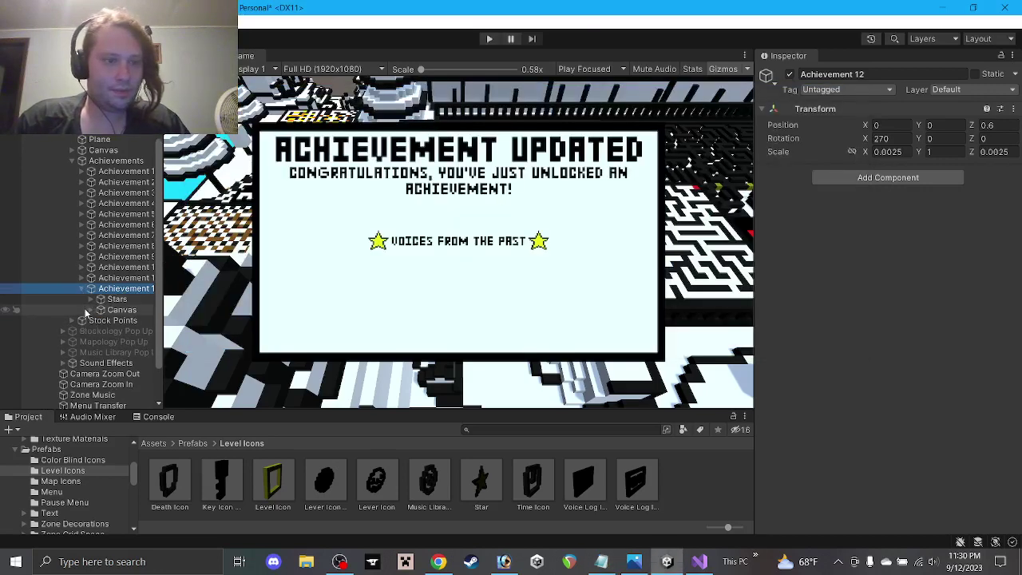
left_click(86, 310)
left_click(91, 310)
left_click(126, 320)
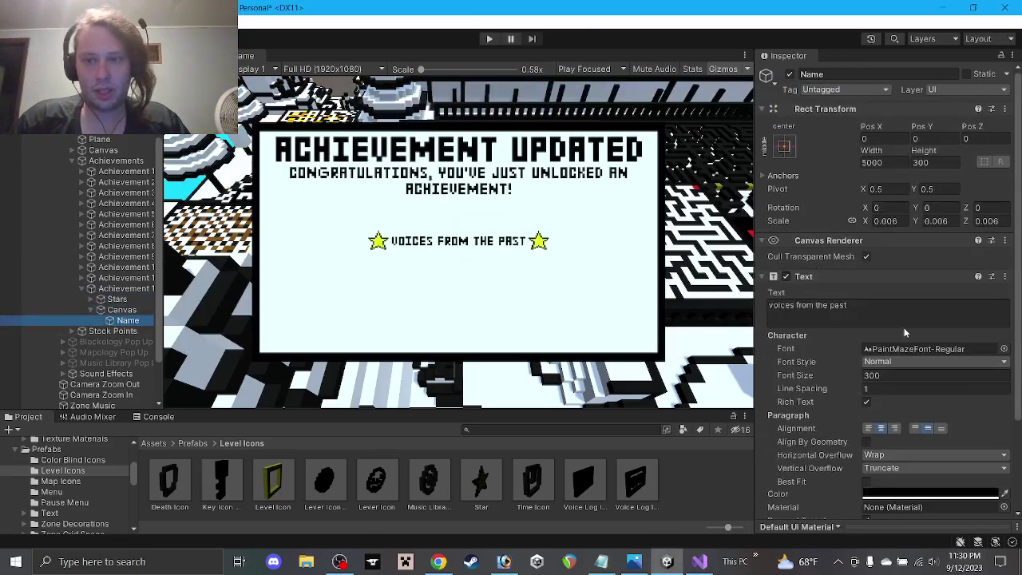
left_click(904, 332)
key("ctrl+v")
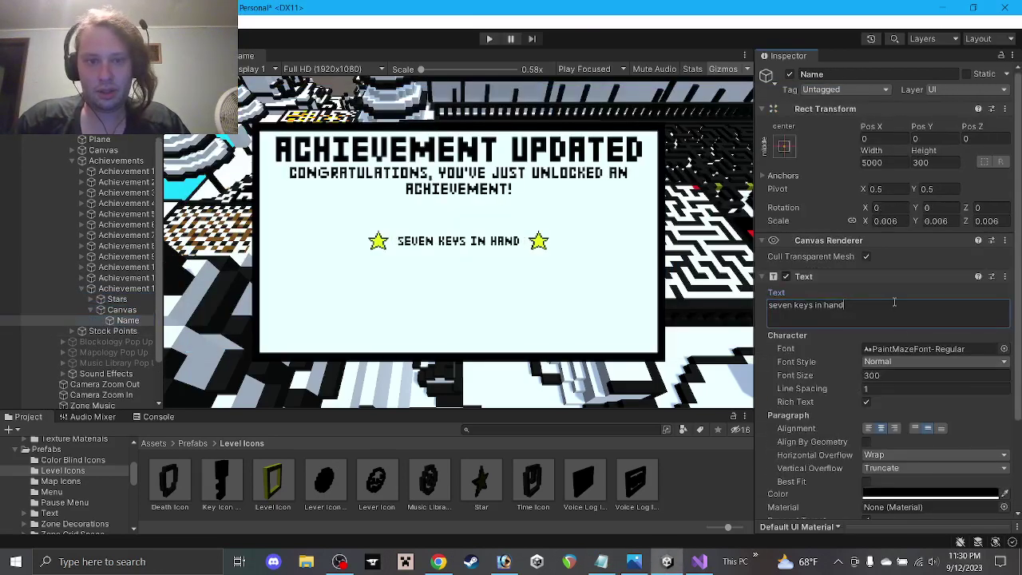
Step: Set the X positions of Achievement 12's stars to 61 for the Right Star and -61 for the Left Star
left_click(90, 299)
left_click(126, 311)
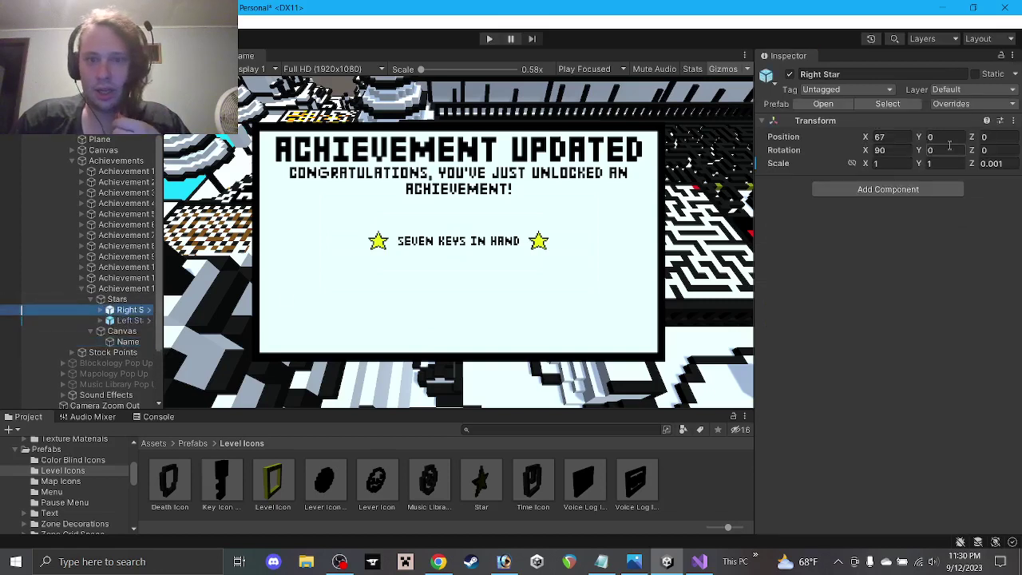
left_click(899, 138)
type("60")
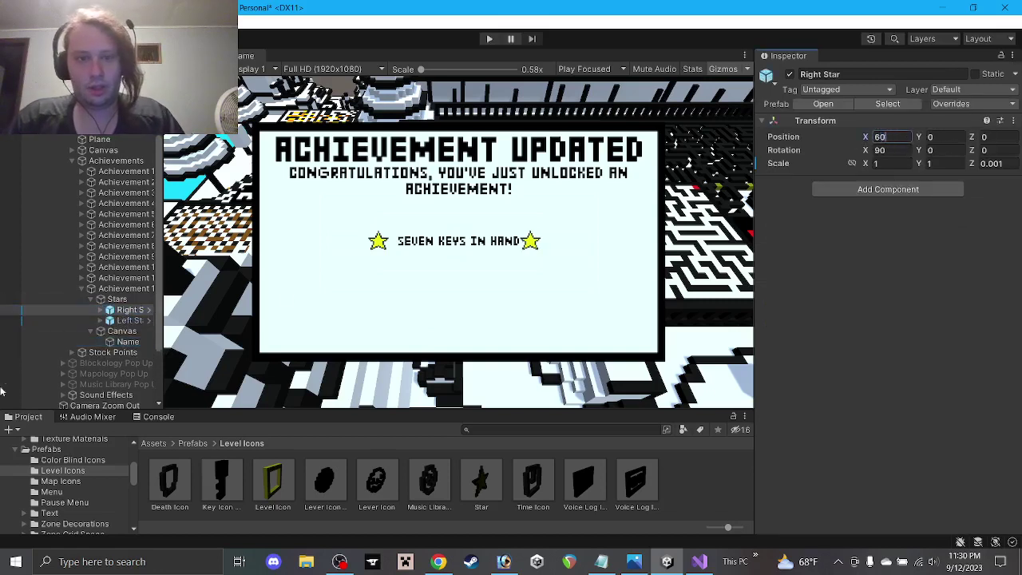
left_click(125, 321)
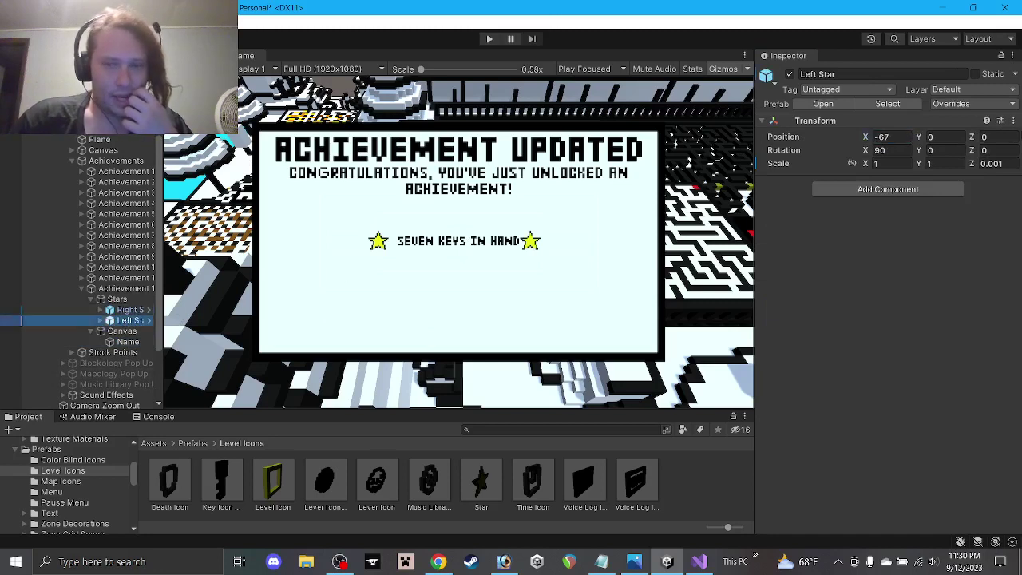
left_click(887, 138)
type("-60")
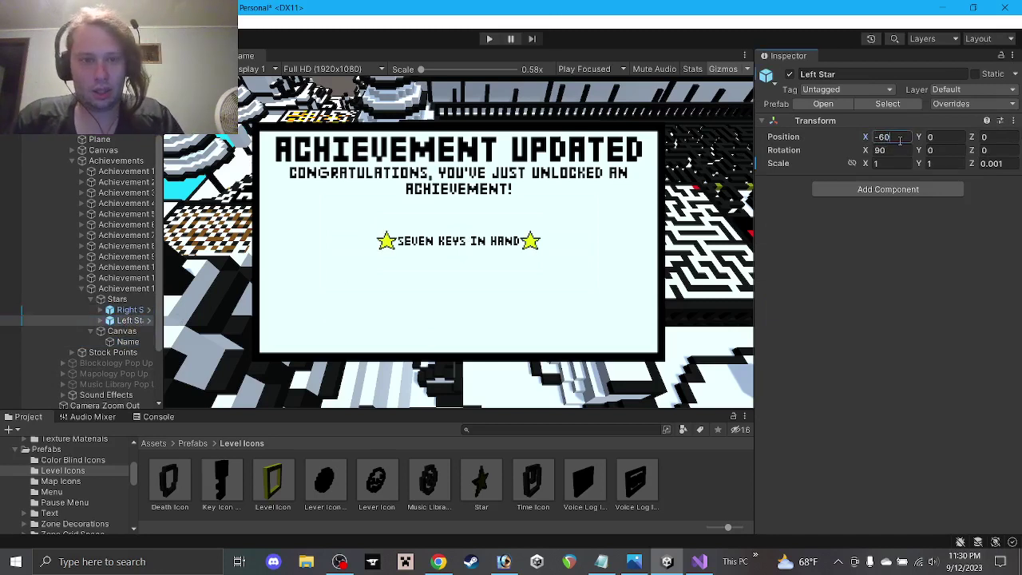
key("BackSpace")
type("2")
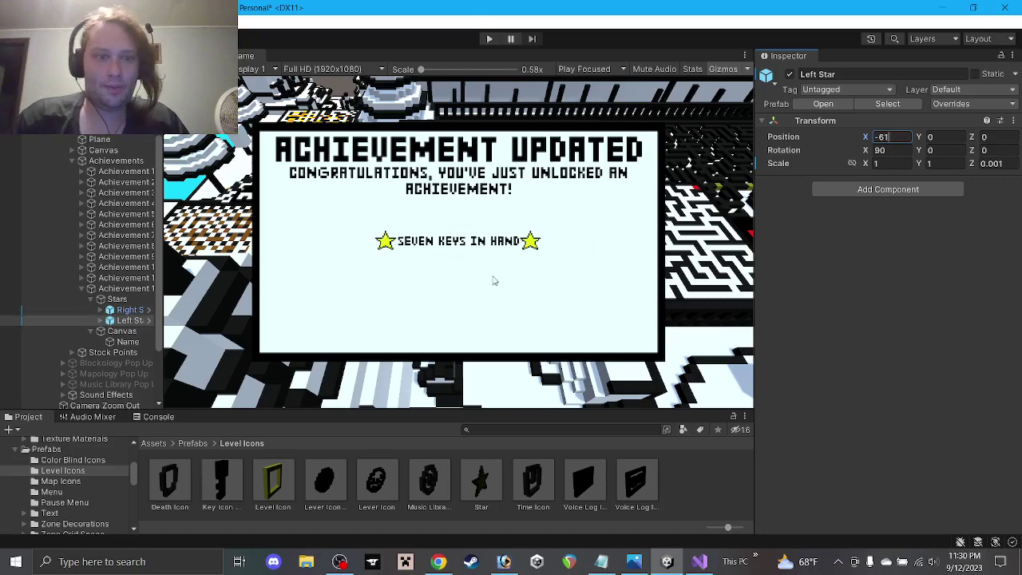
left_click(130, 310)
left_click(888, 137)
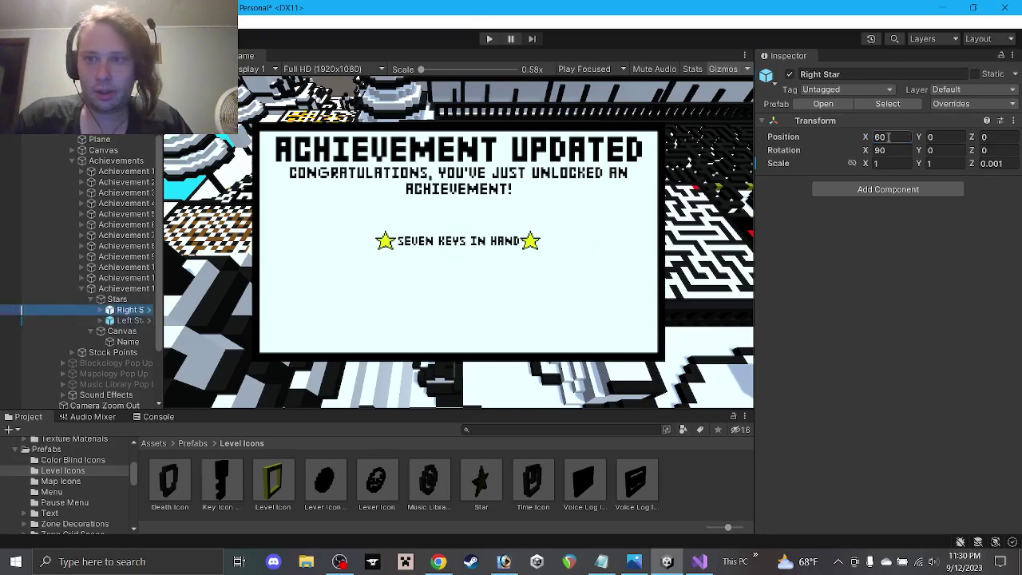
type("61")
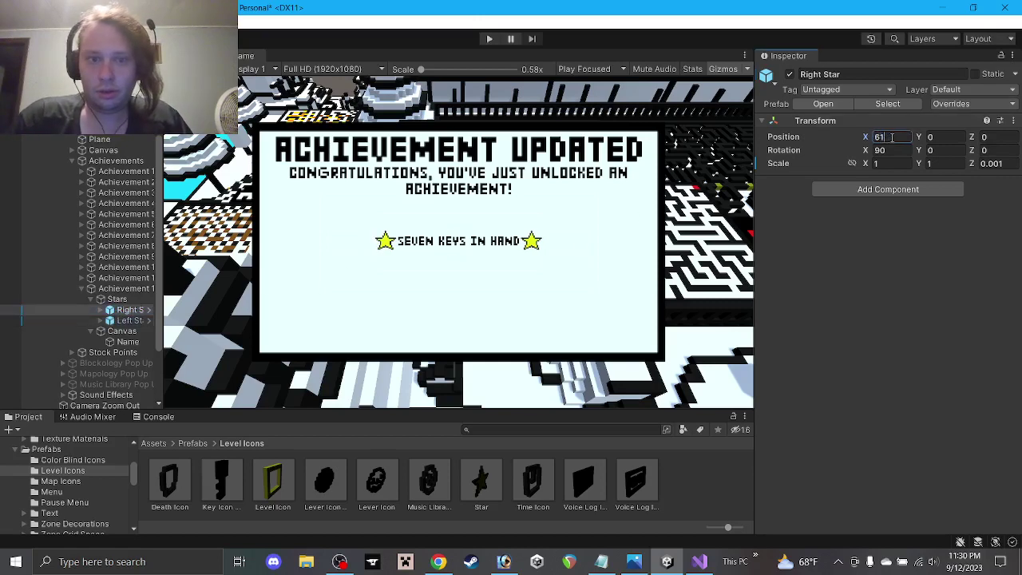
left_click(91, 299)
left_click(91, 310)
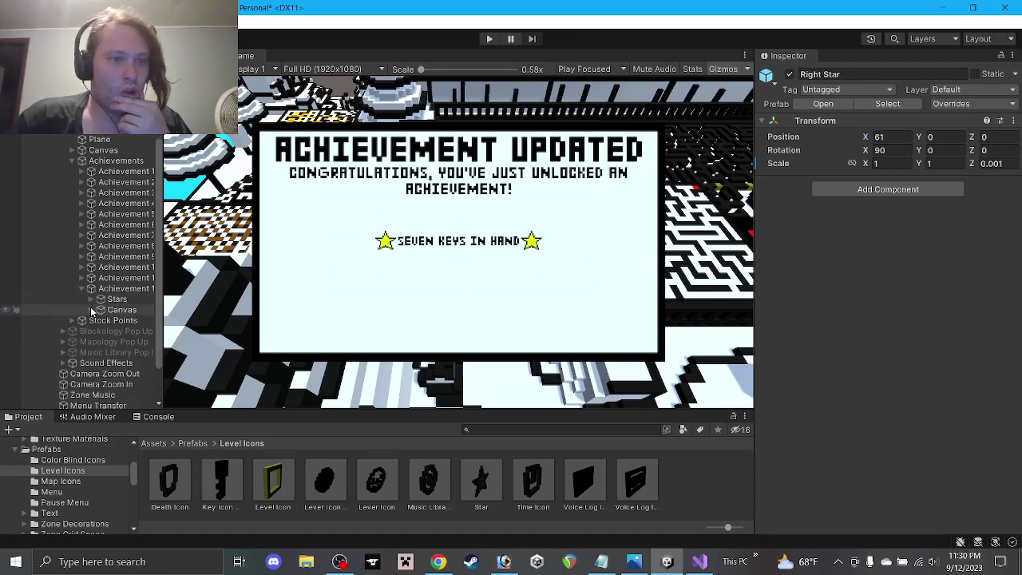
left_click(83, 289)
Step: Duplicate Achievement 12, rename the copy Achievement 13, and set the original's Z position to 1
left_click(119, 289)
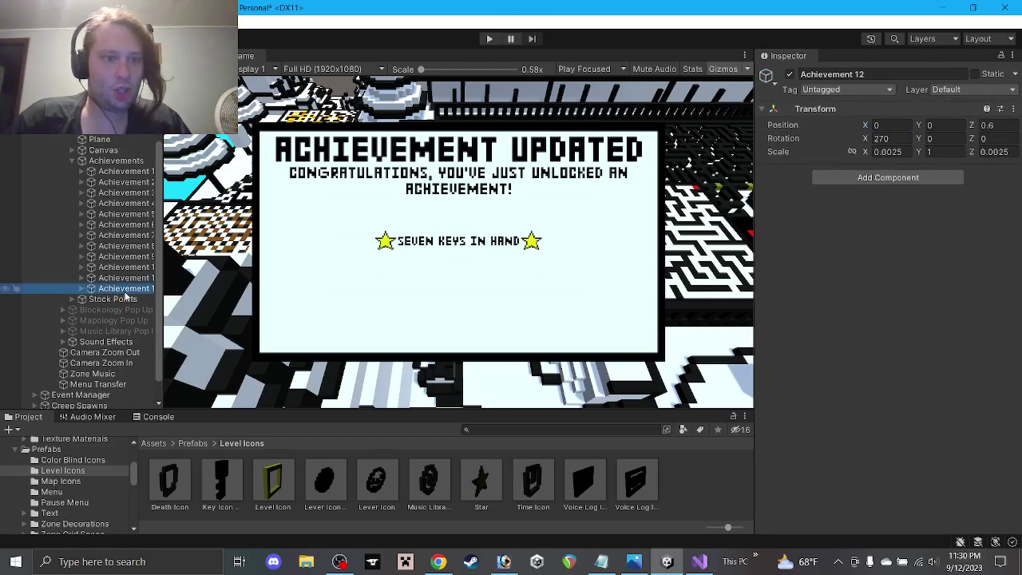
key("ctrl+d")
left_click_drag(835, 74, 886, 79)
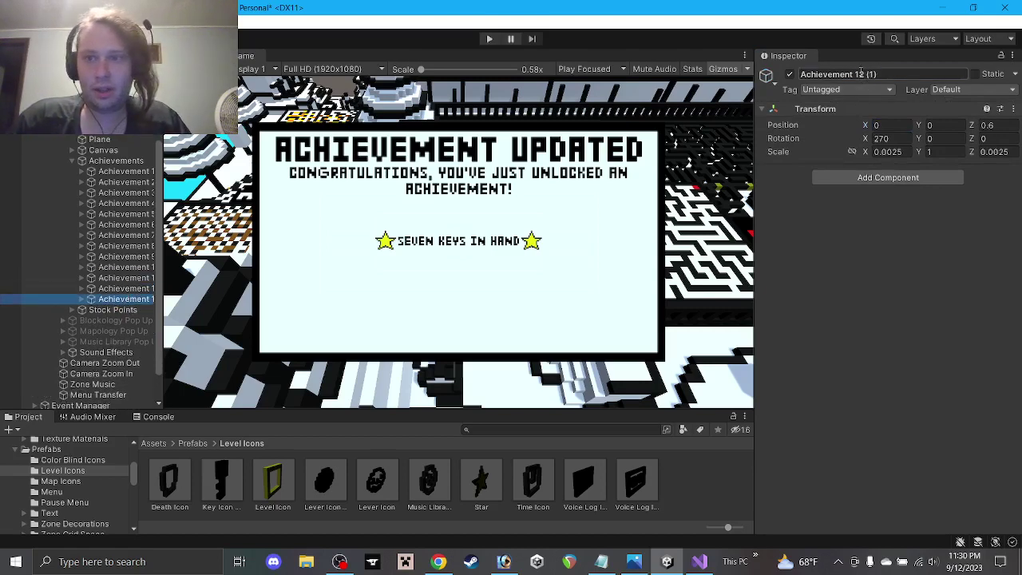
left_click(104, 291)
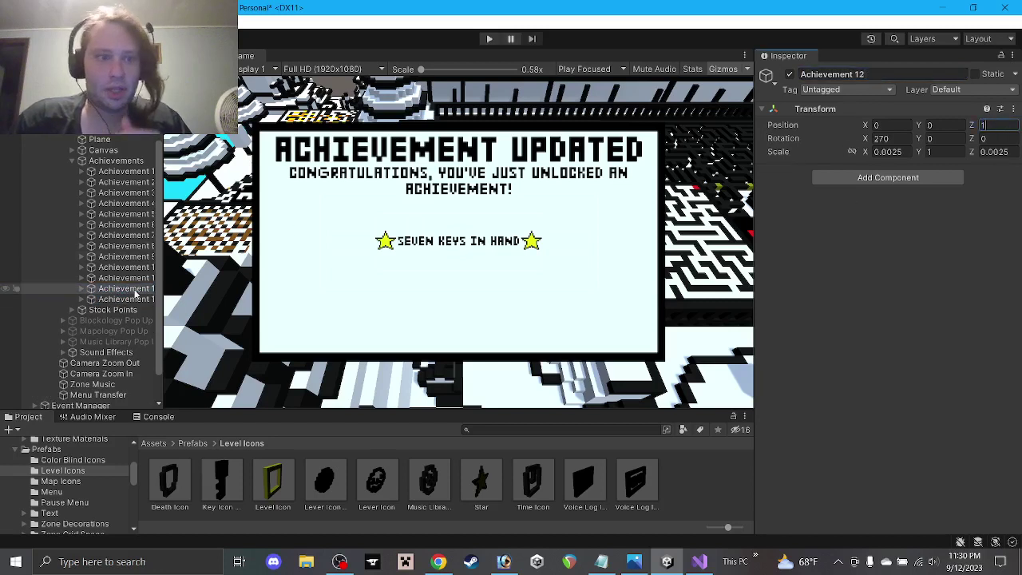
Step: Replace Achievement 13's name text with "knowledge is power", copied from the Notepad list
left_click(128, 299)
left_click(601, 561)
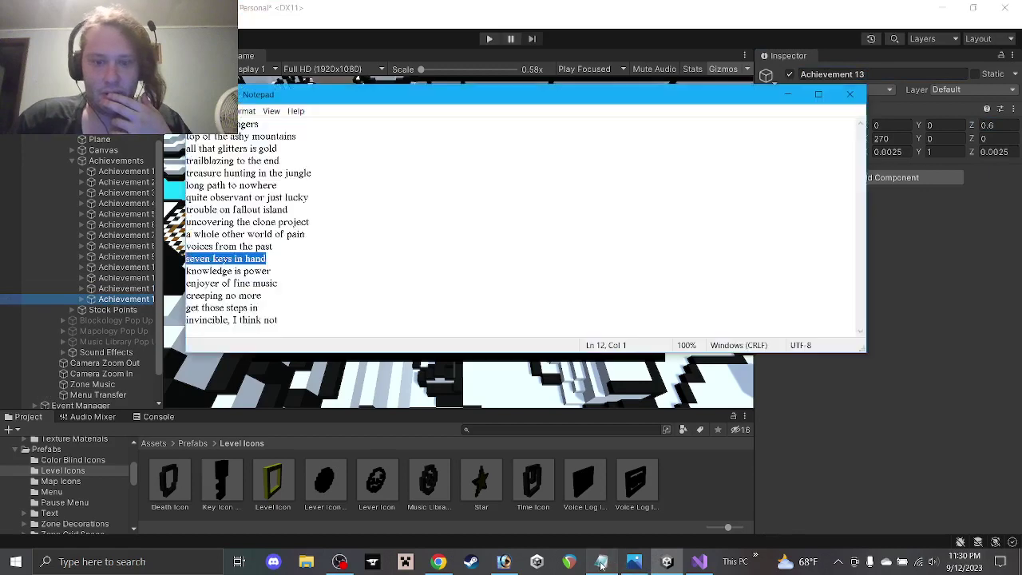
left_click(277, 269)
left_click_drag(276, 270, 165, 273)
key("ctrl+c")
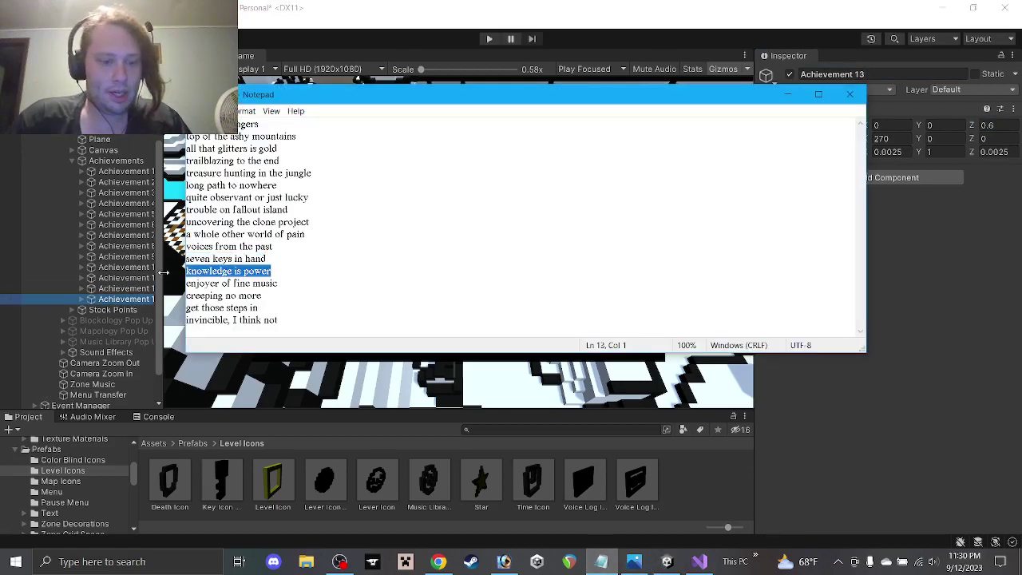
left_click(82, 299)
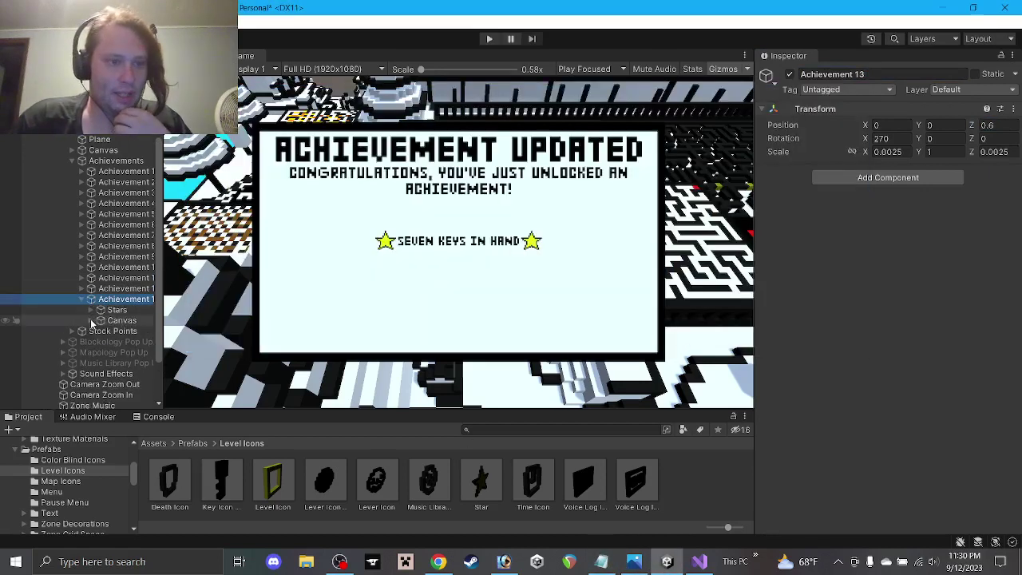
left_click(91, 320)
left_click(123, 330)
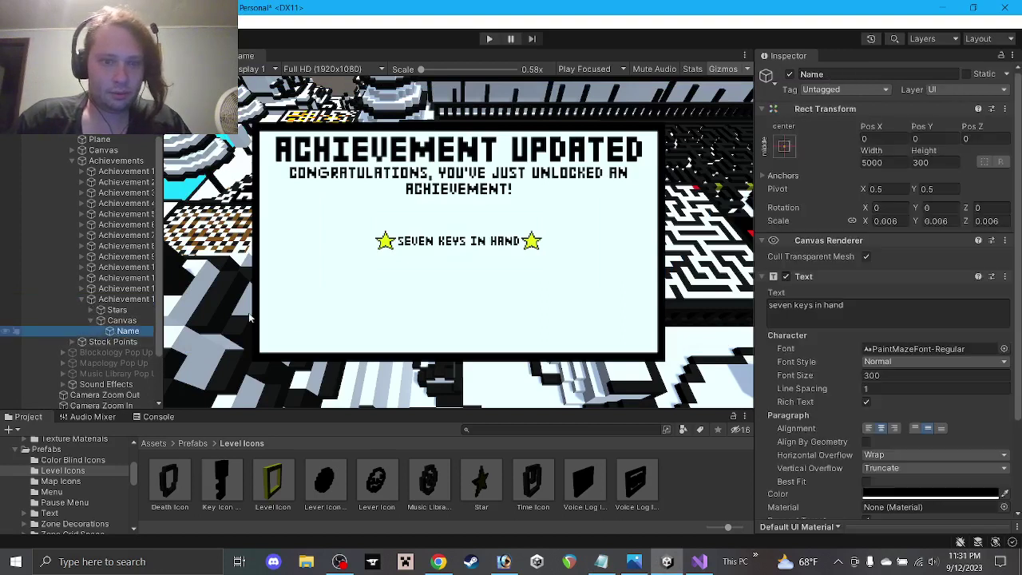
left_click(837, 314)
key("ctrl+v")
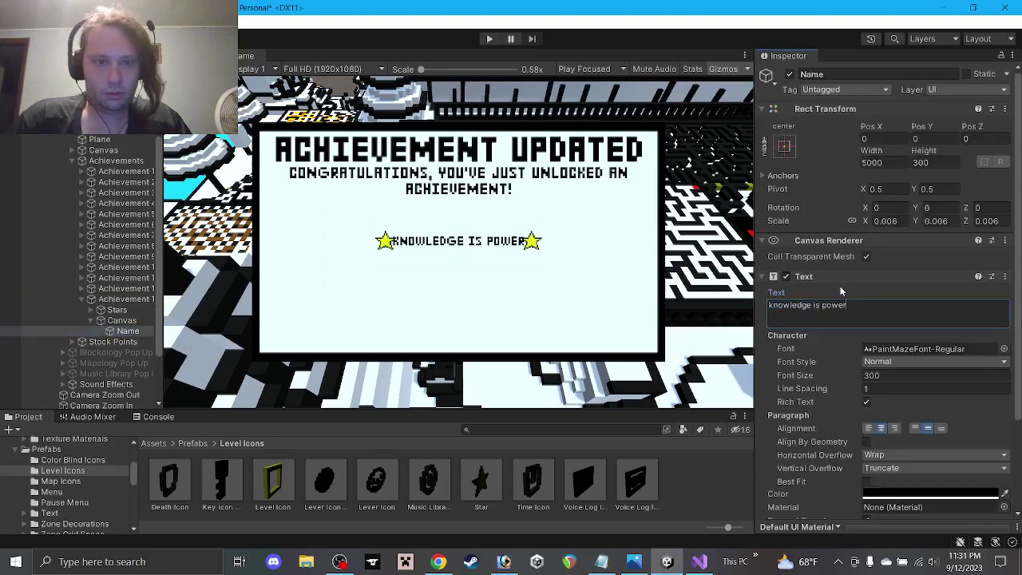
Step: Set the X positions of Achievement 13's stars to 65 for the Right Star and -65 for the Left Star
left_click(90, 309)
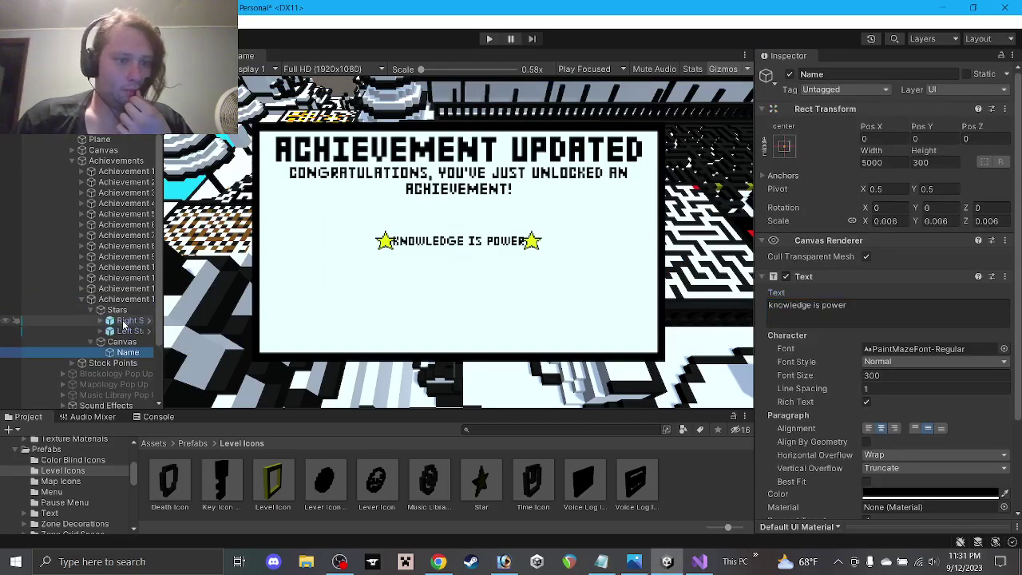
left_click(126, 320)
left_click(883, 137)
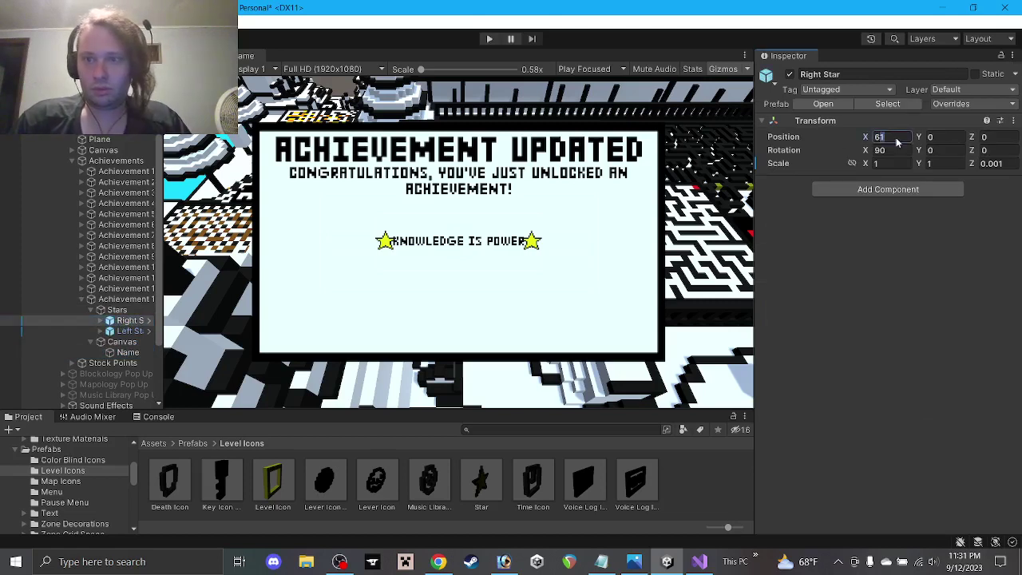
type("65")
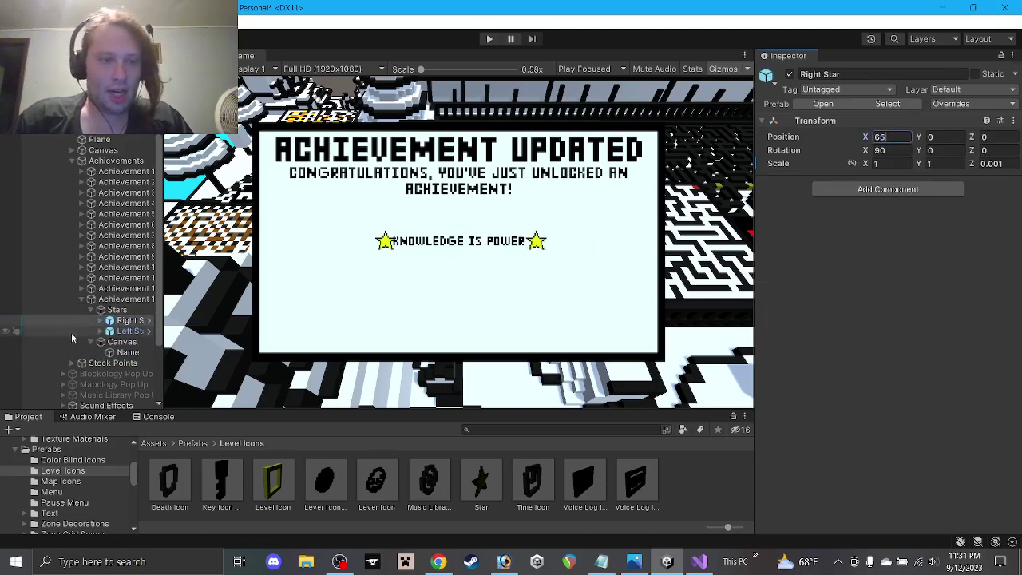
left_click(128, 330)
left_click(885, 136)
type("-65")
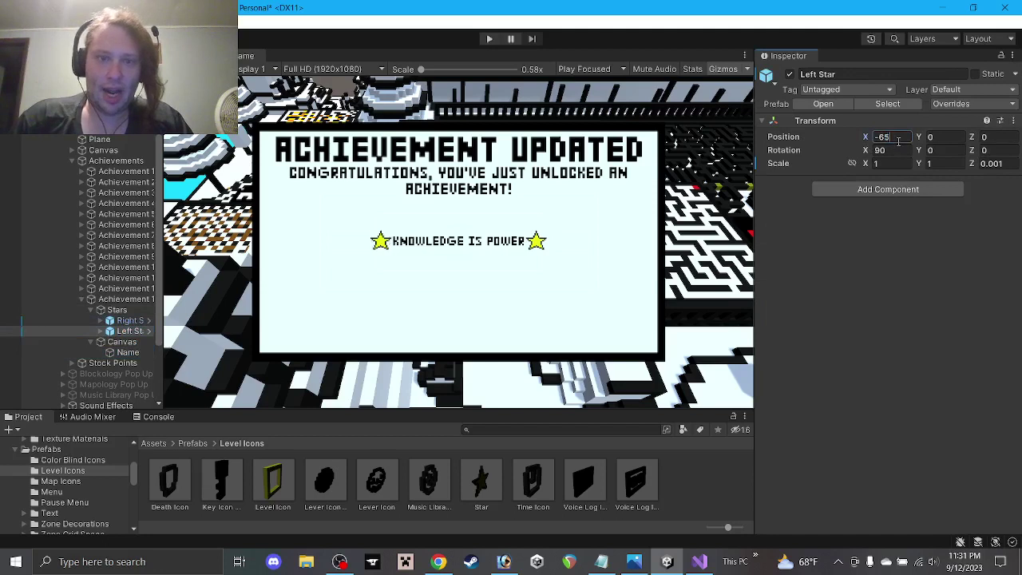
left_click(90, 309)
left_click(90, 310)
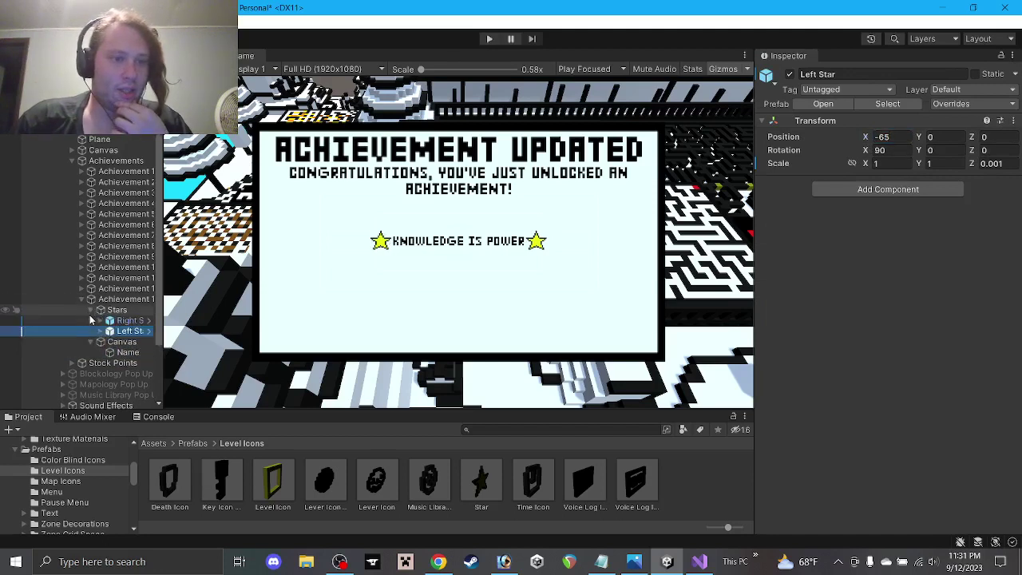
left_click(90, 310)
left_click(90, 320)
left_click(83, 299)
Step: Duplicate Achievement 13, rename the copy Achievement 14, and set the original's Z position to 1
left_click(120, 301)
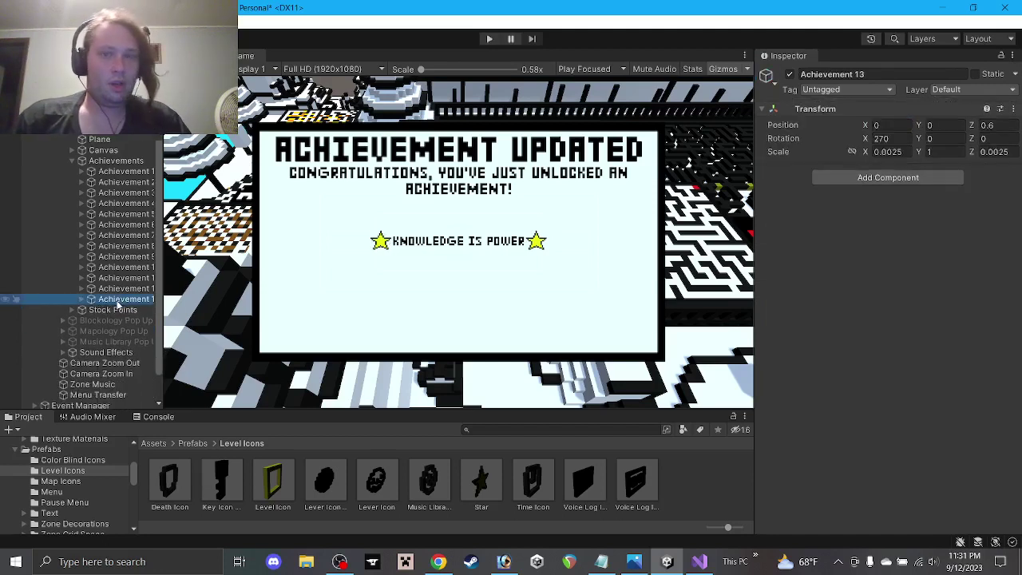
key("ctrl+d")
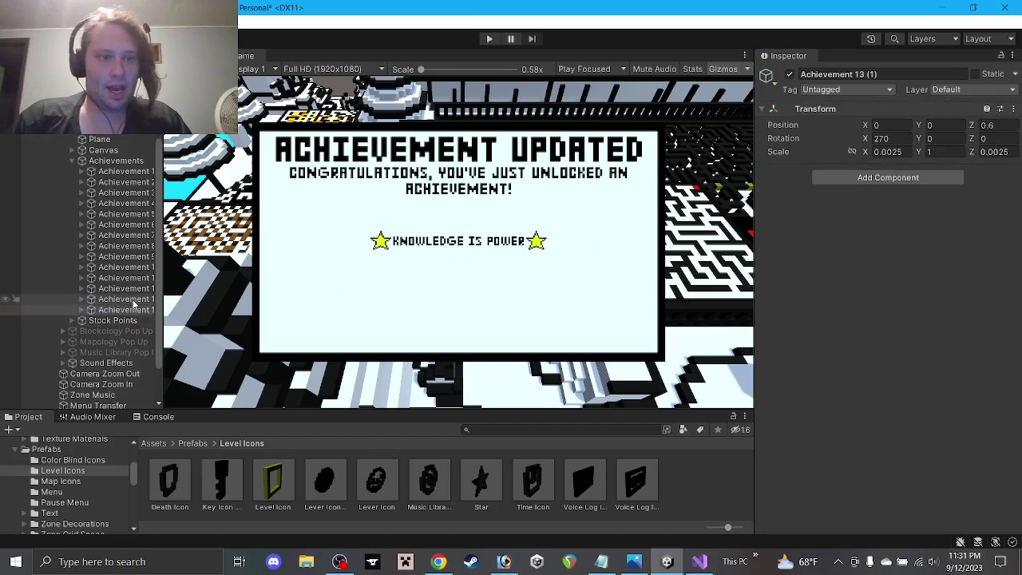
left_click(830, 74)
key("BackSpace")
key("BackSpace")
key("BackSpace")
key("BackSpace")
key("BackSpace")
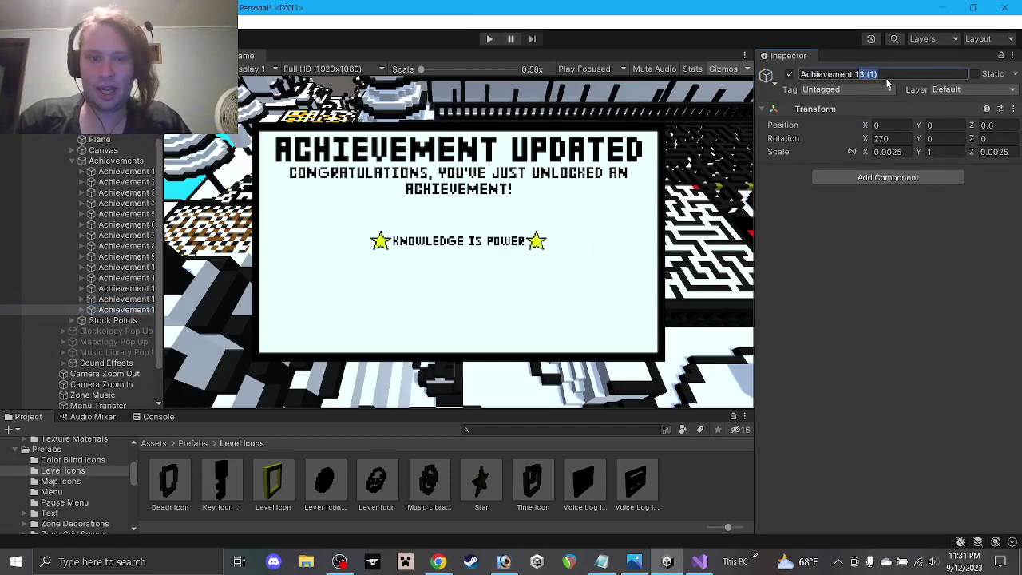
type("4")
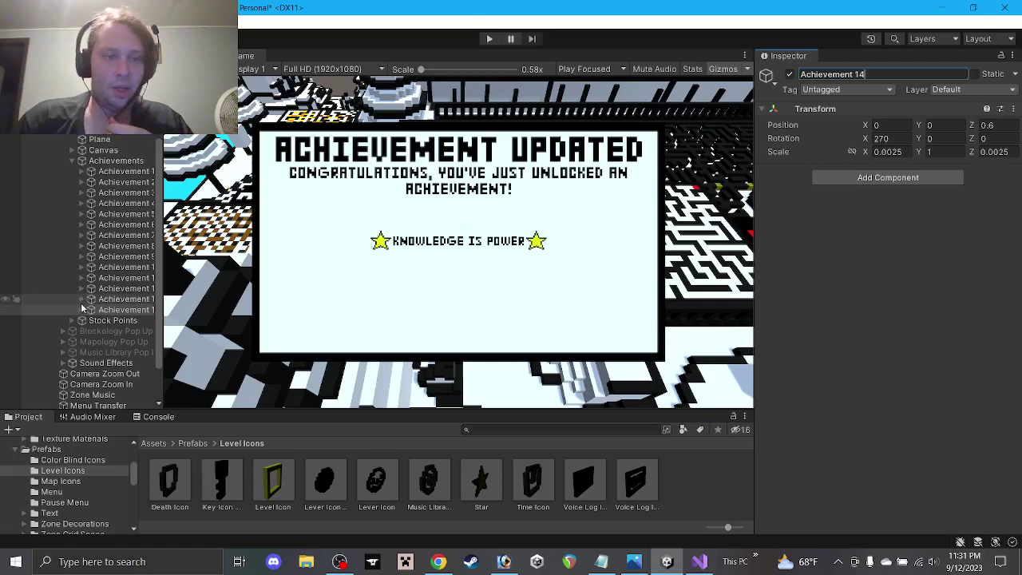
left_click(124, 300)
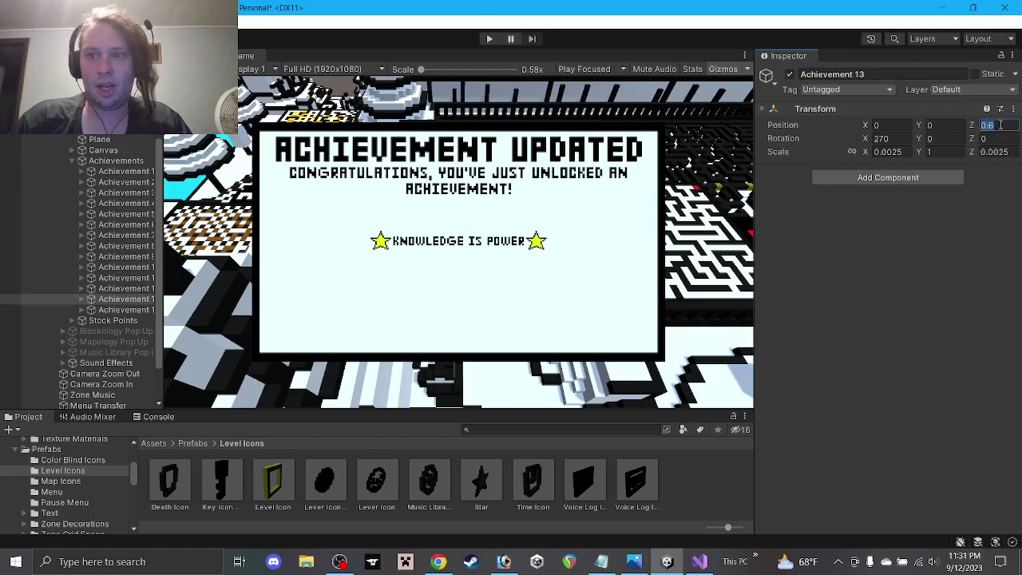
Step: Replace Achievement 14's name text with "enjoyer of fine music", copied from the Notepad list
left_click(115, 310)
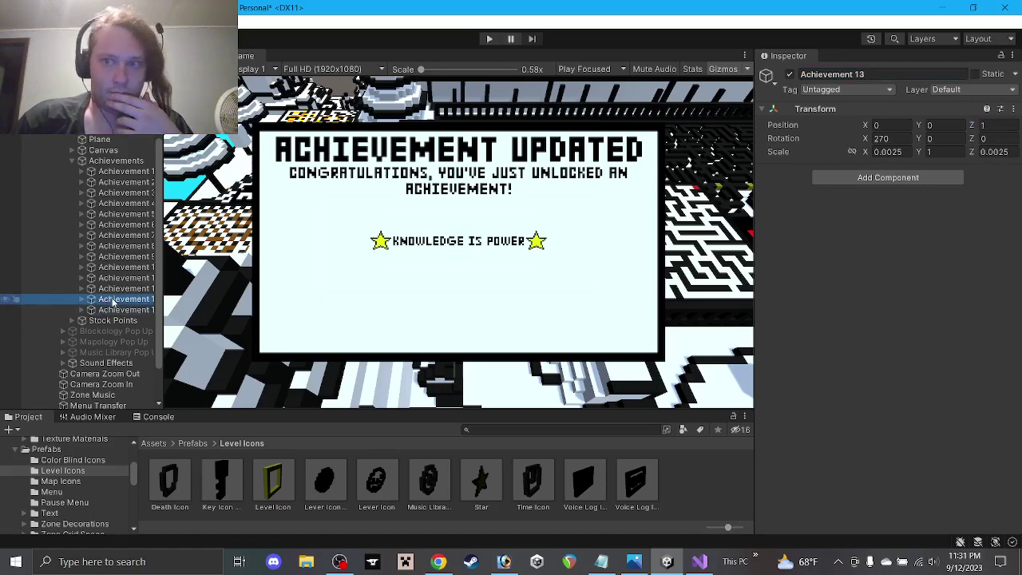
left_click(81, 310)
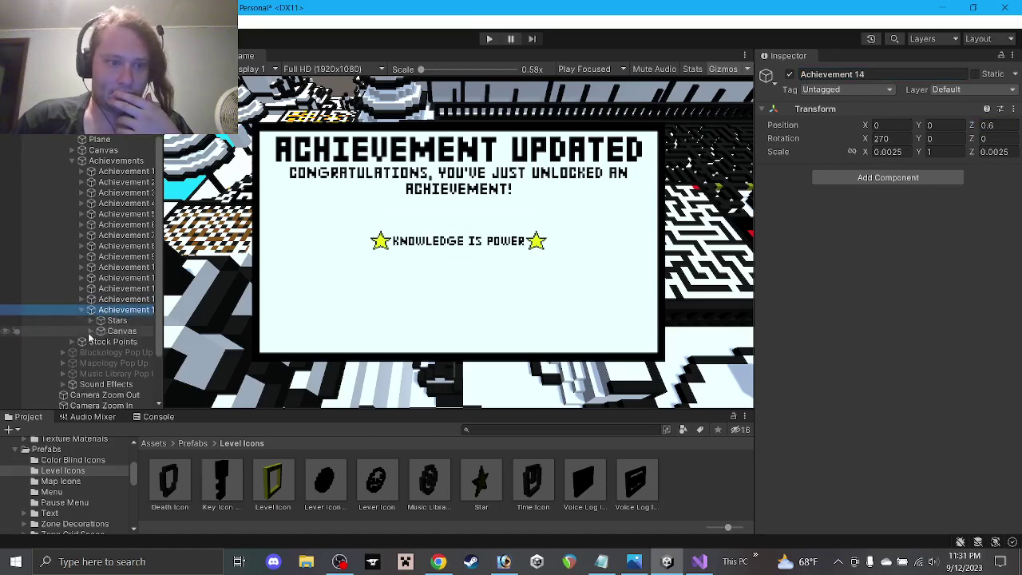
left_click(91, 331)
left_click(122, 341)
left_click(601, 561)
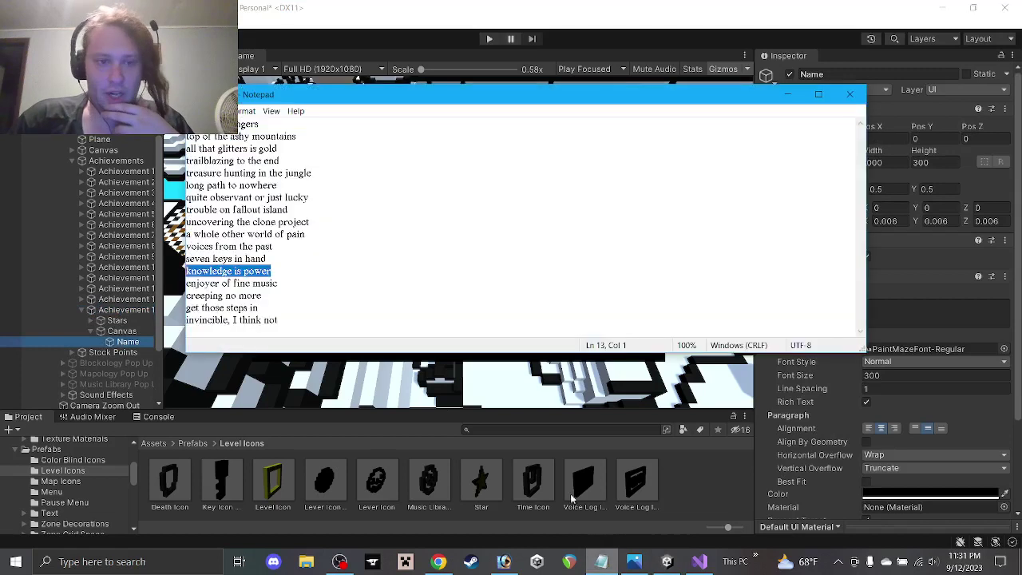
left_click_drag(289, 286, 164, 284)
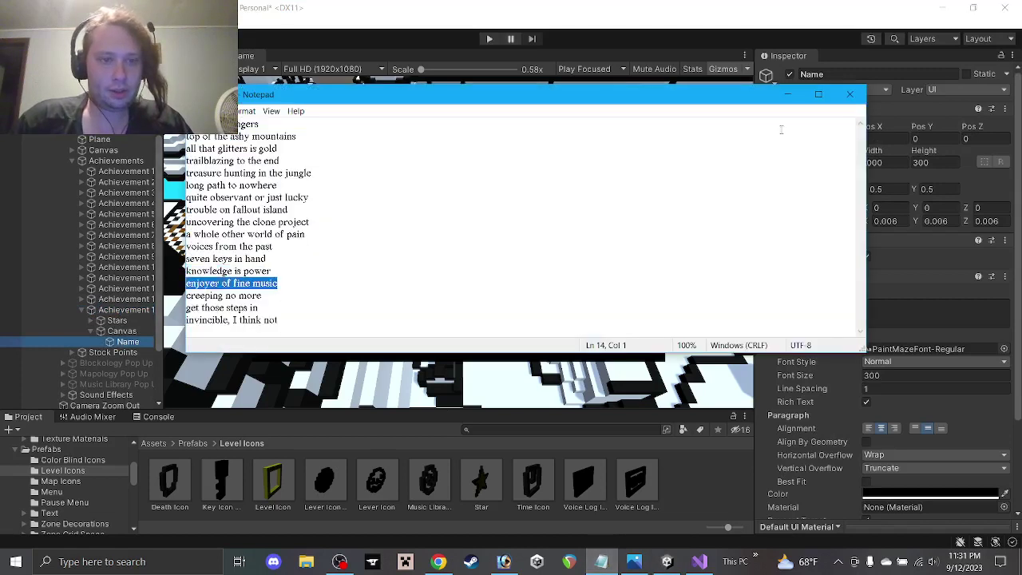
key("ctrl+c")
left_click(787, 94)
left_click(878, 310)
key("ctrl+a")
key("ctrl+v")
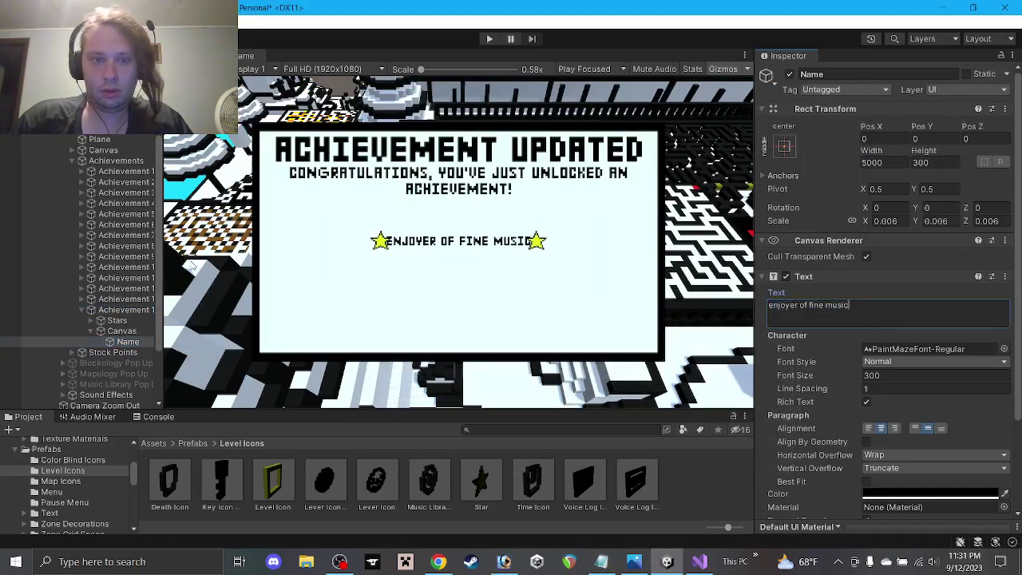
Step: Set the X positions of Achievement 14's stars to 71 for the Right Star and -71 for the Left Star
left_click(90, 320)
left_click(128, 330)
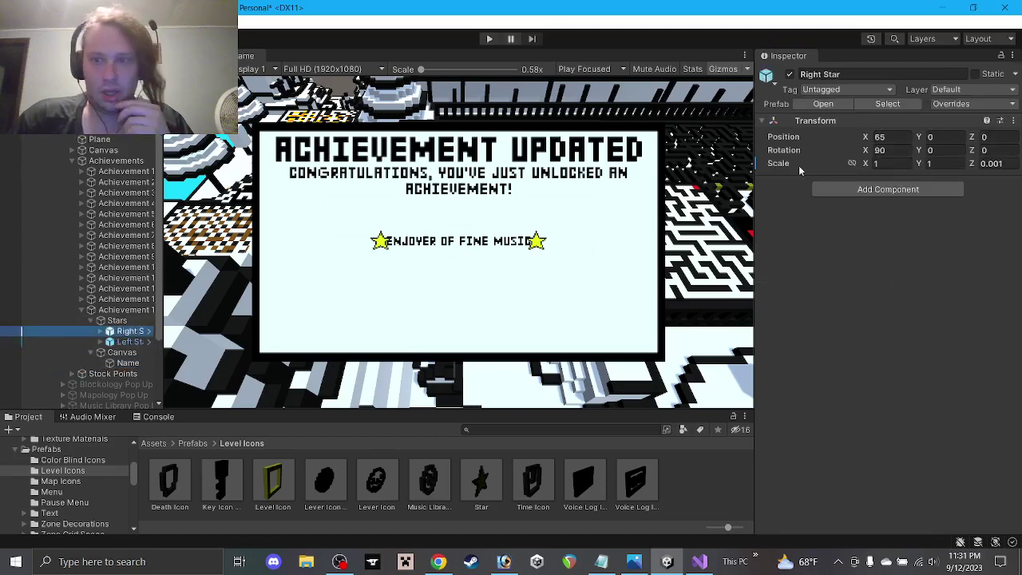
left_click(891, 137)
type("70")
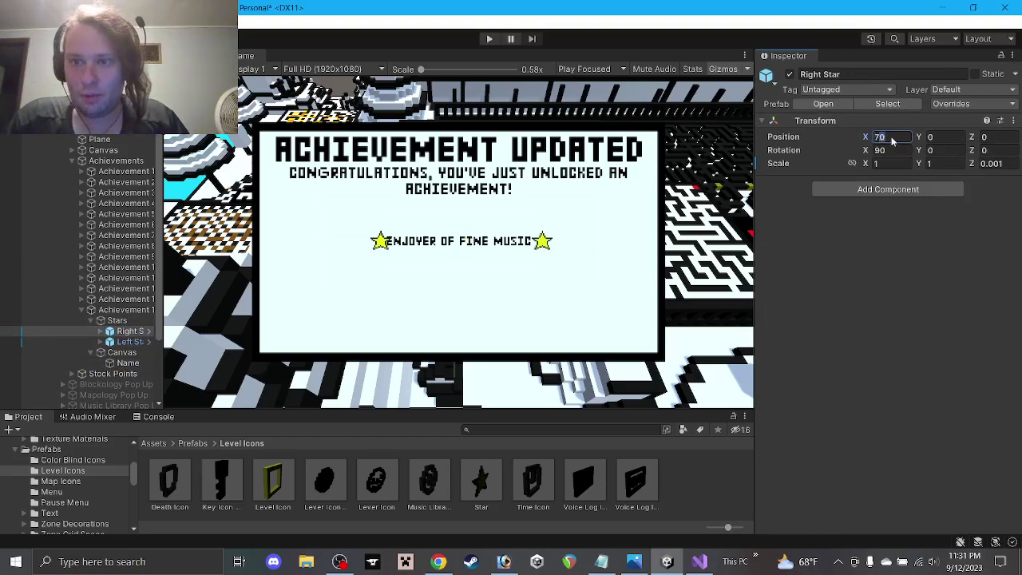
left_click(126, 342)
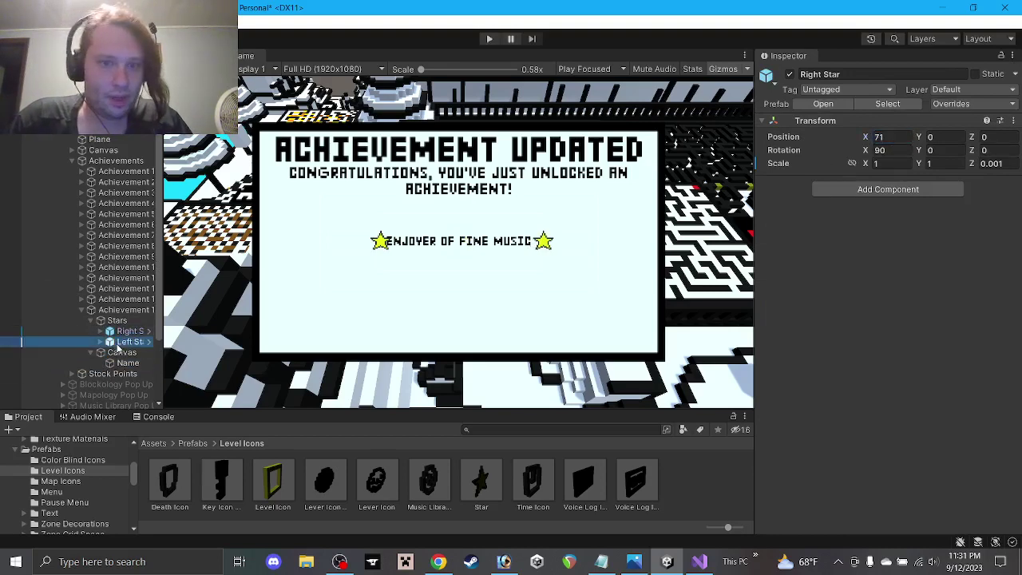
left_click(887, 138)
type("-71")
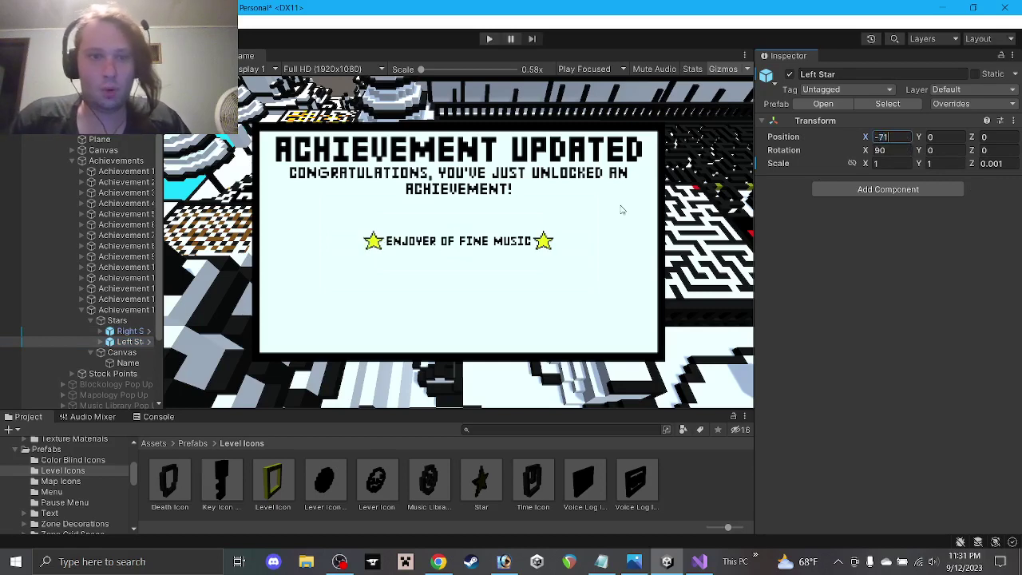
left_click(120, 331)
left_click(91, 320)
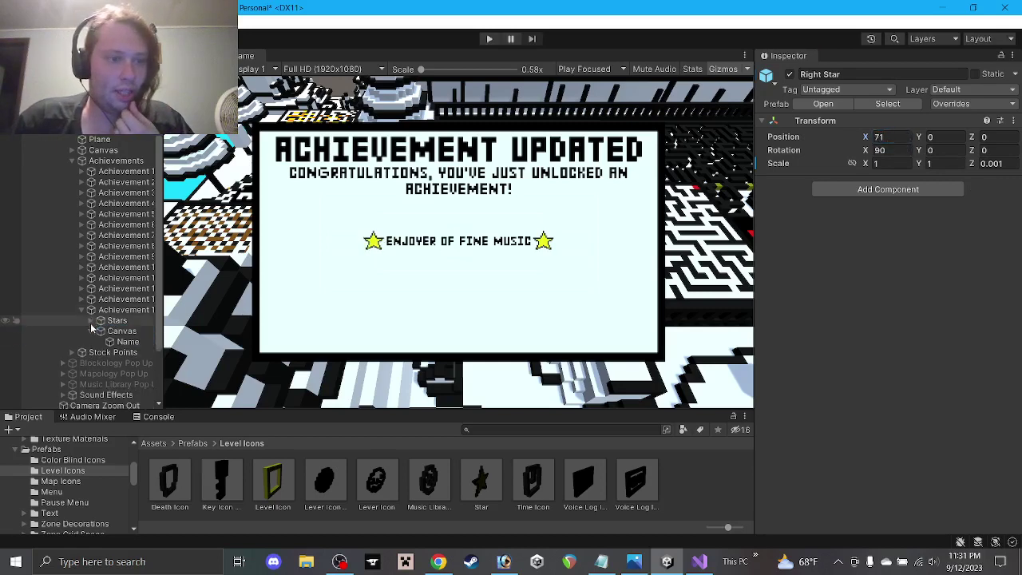
left_click(91, 320)
left_click(91, 320)
left_click(81, 310)
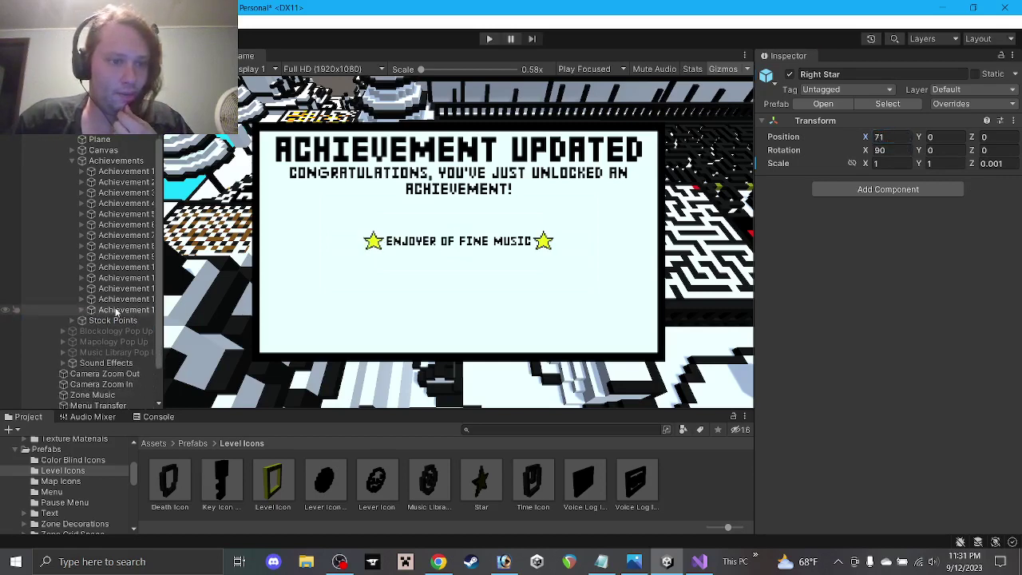
Step: Duplicate Achievement 14, rename the copy Achievement 15, and change the original's Z position to match the earlier achievements
left_click(122, 310)
key("ctrl+d")
left_click(855, 74)
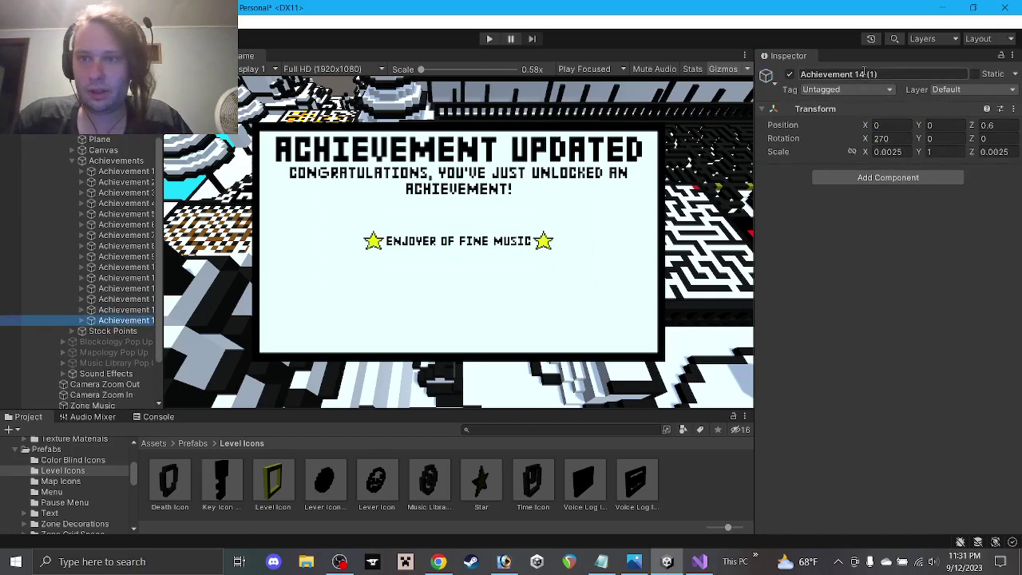
left_click_drag(856, 74, 896, 92)
type("5")
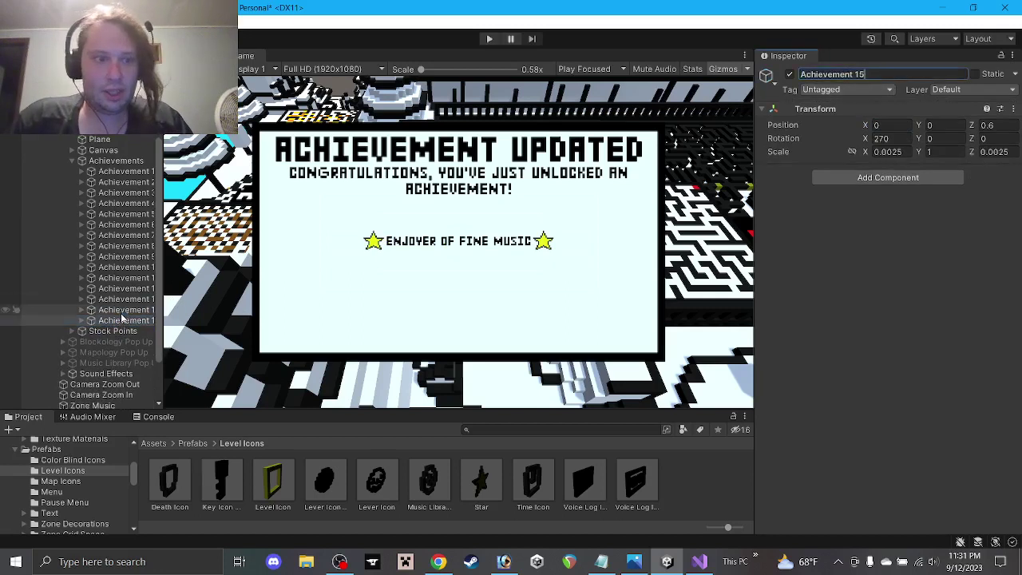
left_click(119, 310)
left_click(1003, 124)
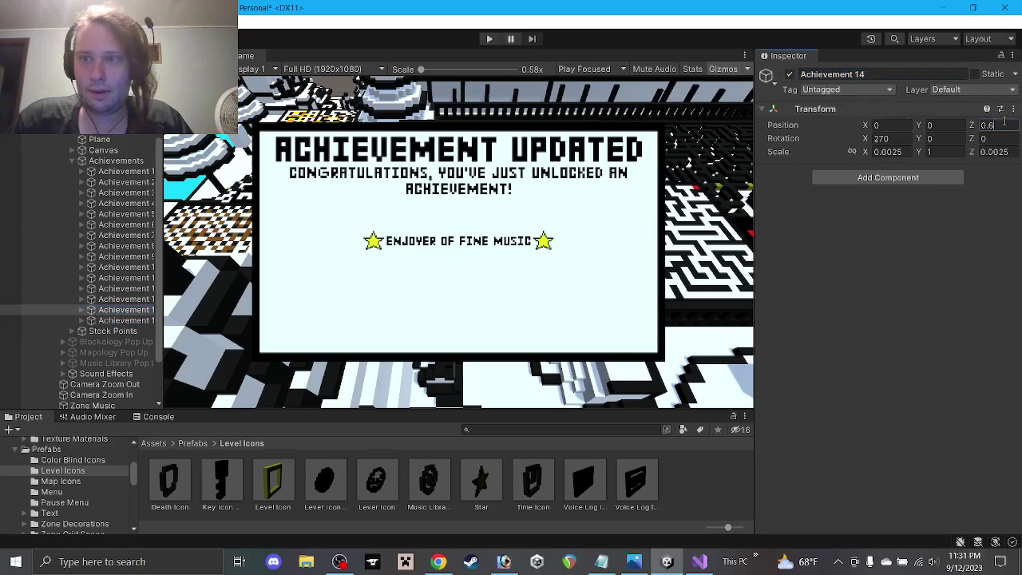
Step: Replace Achievement 15's name text with "creeping no more", copied from the Notepad list
left_click(114, 320)
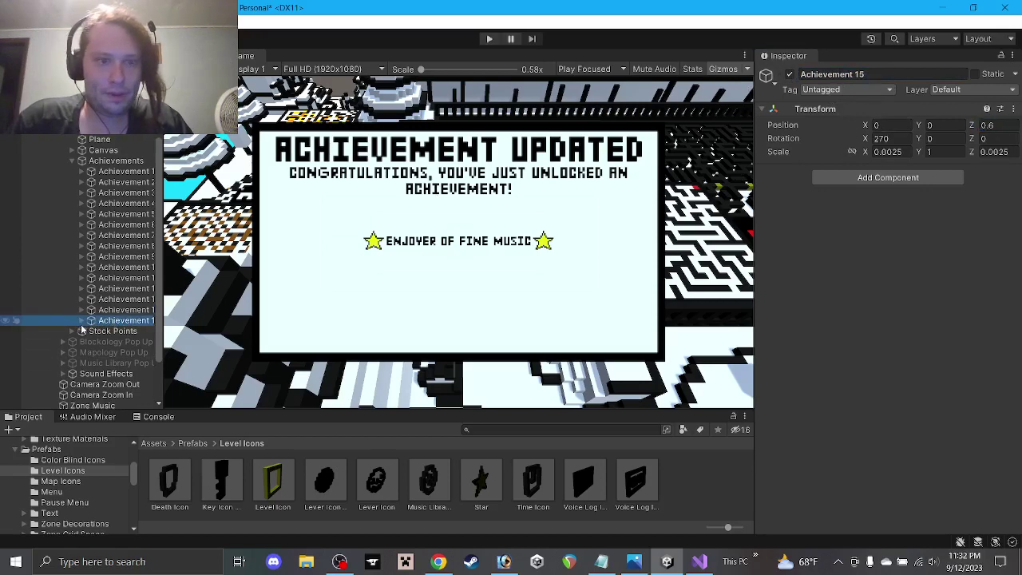
left_click(83, 320)
left_click(91, 342)
left_click(122, 353)
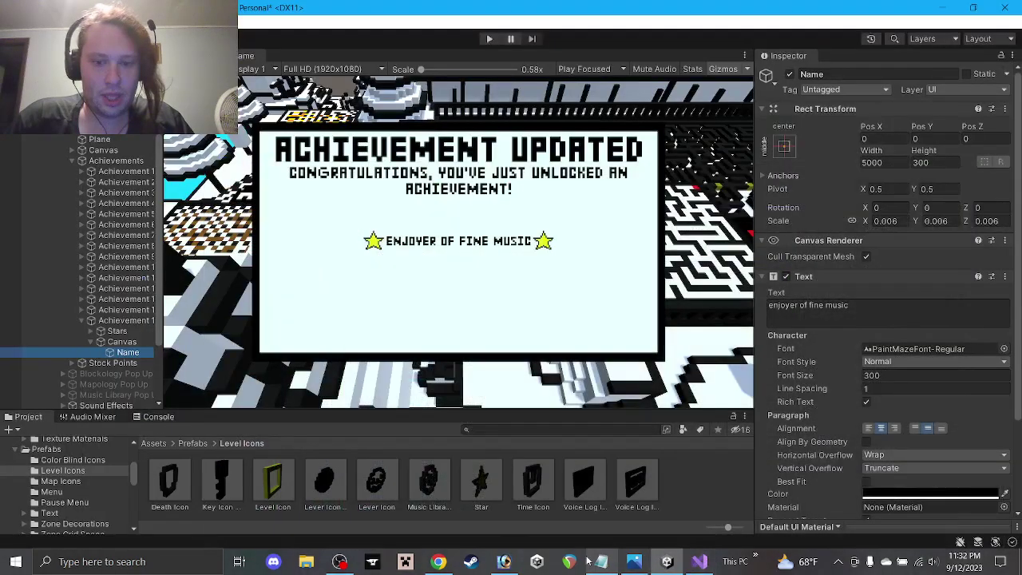
left_click(601, 561)
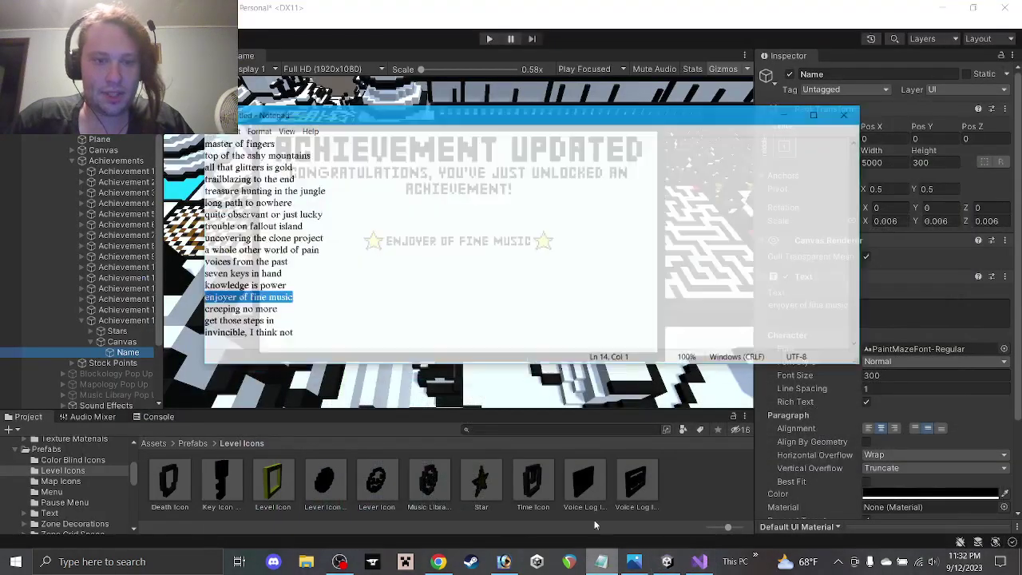
left_click_drag(262, 296, 173, 296)
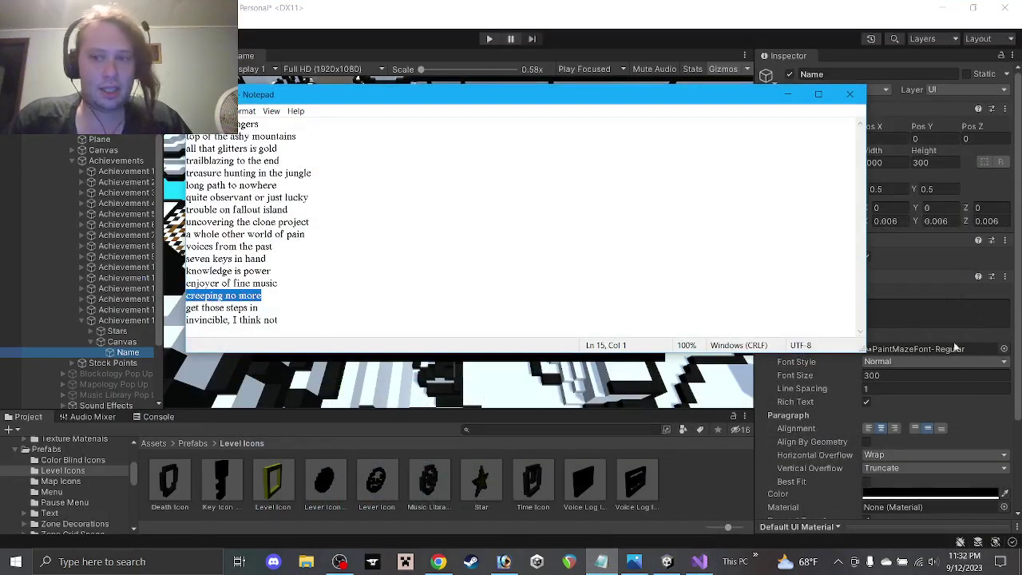
left_click(908, 310)
key("ctrl+a")
key("ctrl+v")
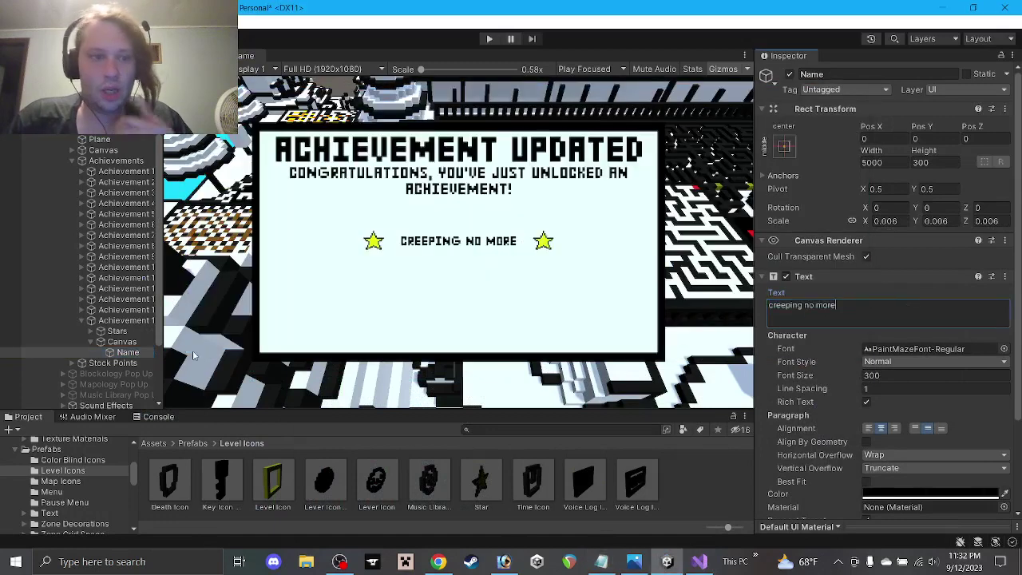
Step: Set the X positions of Achievement 15's stars to 59 for the Right Star and -59 for the Left Star
left_click(90, 330)
left_click(128, 342)
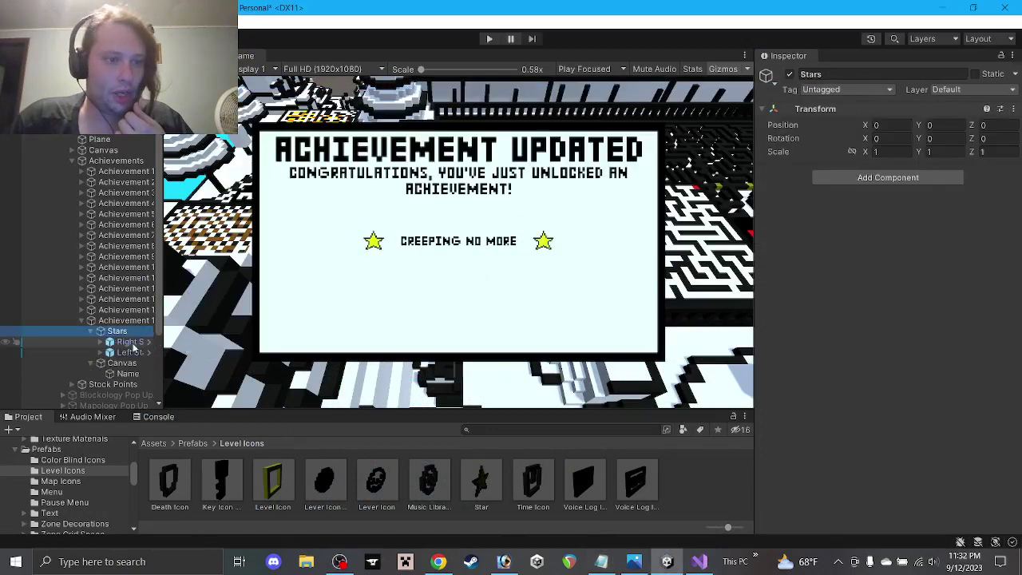
left_click(894, 137)
type("60")
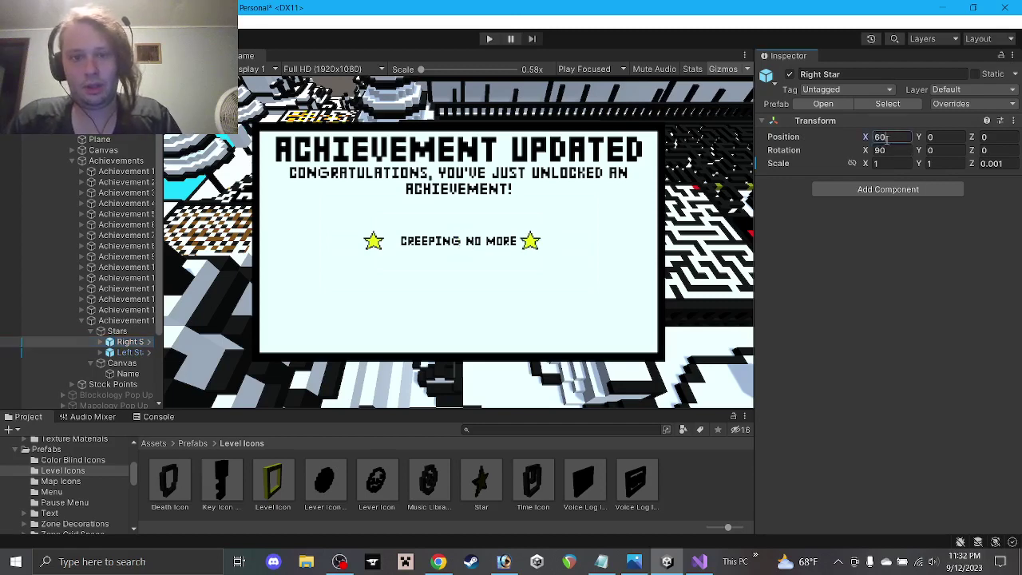
key("BackSpace")
key("BackSpace")
type("59")
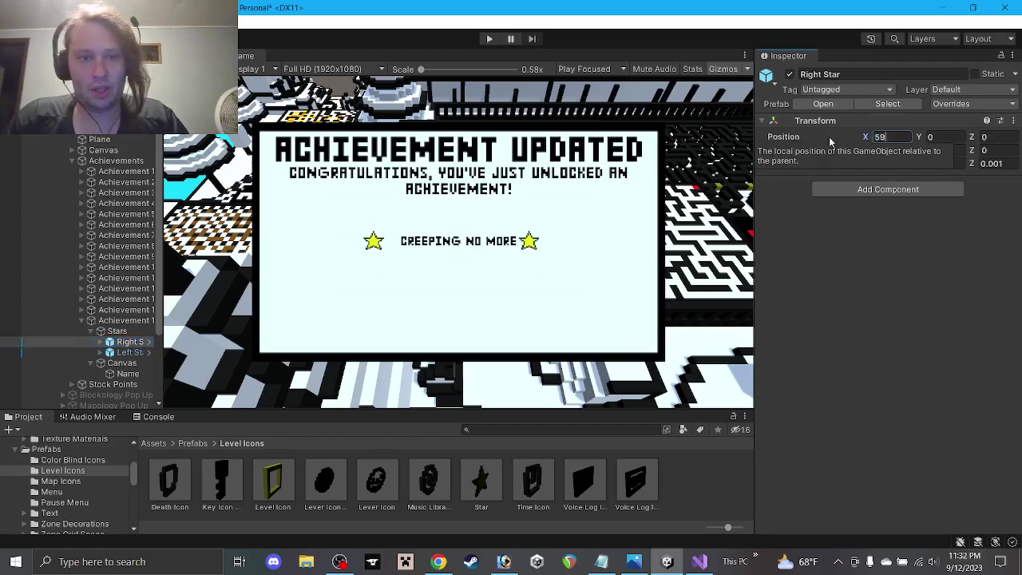
left_click(127, 352)
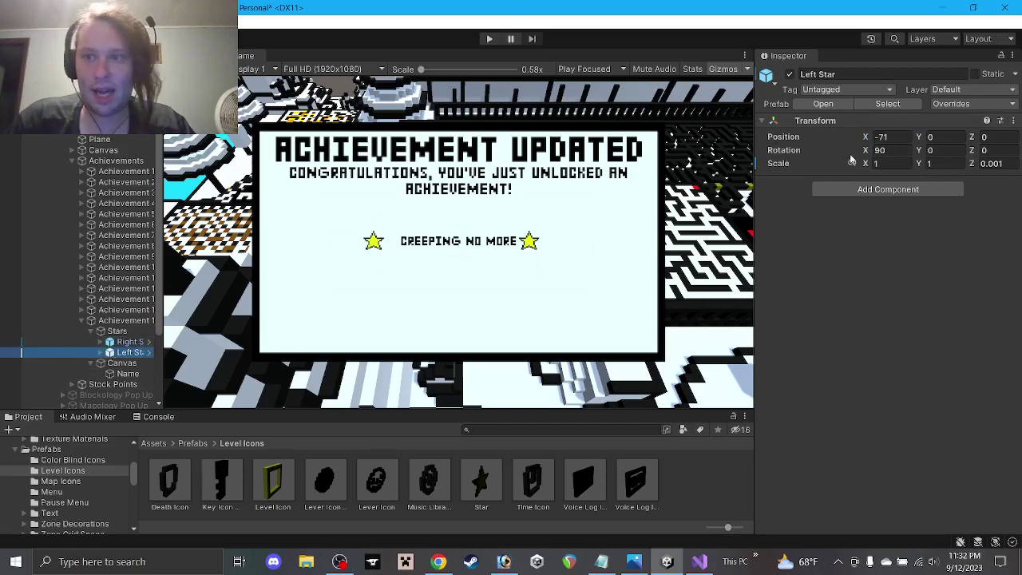
left_click(887, 137)
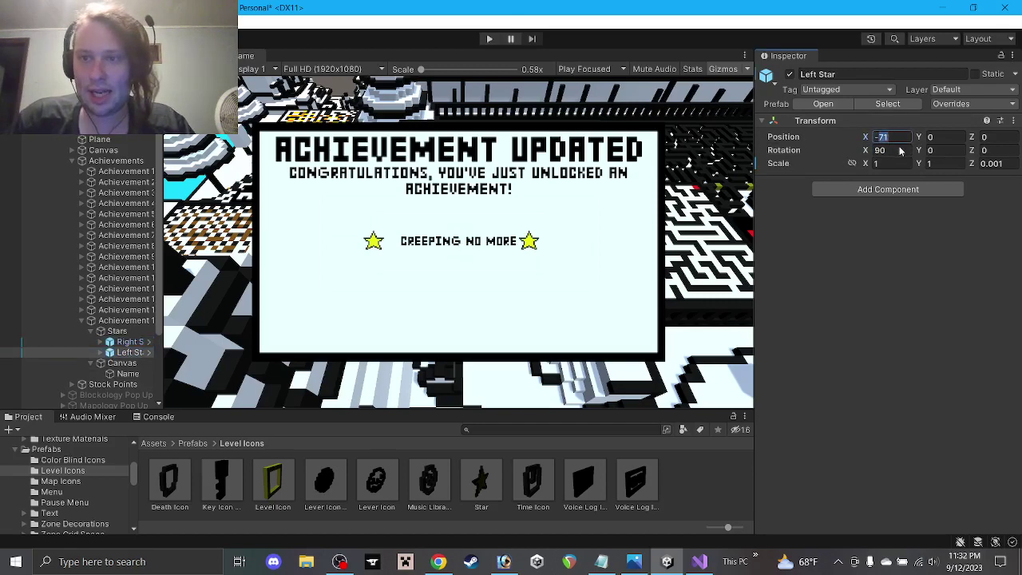
type("-59")
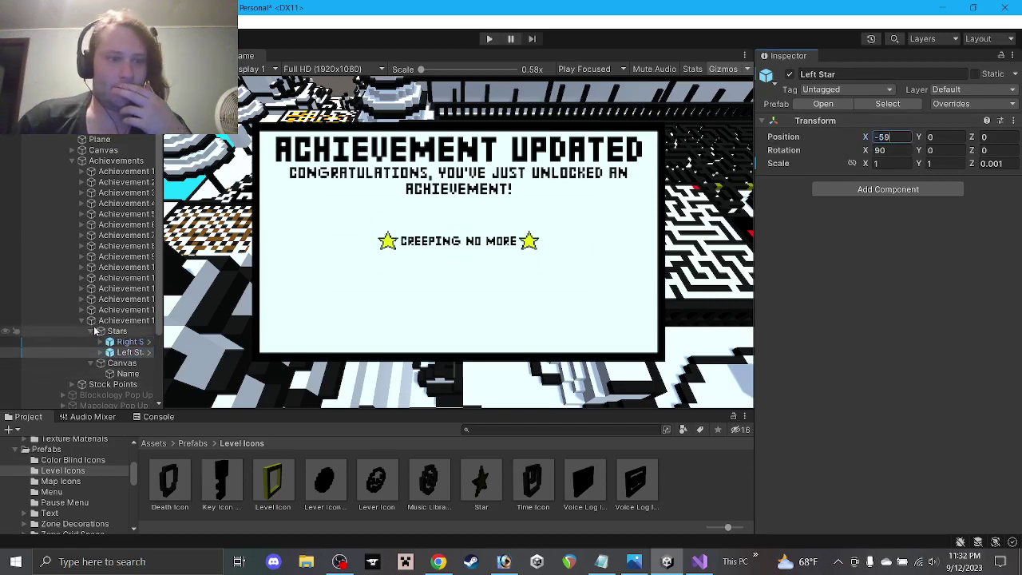
left_click(91, 330)
left_click(81, 320)
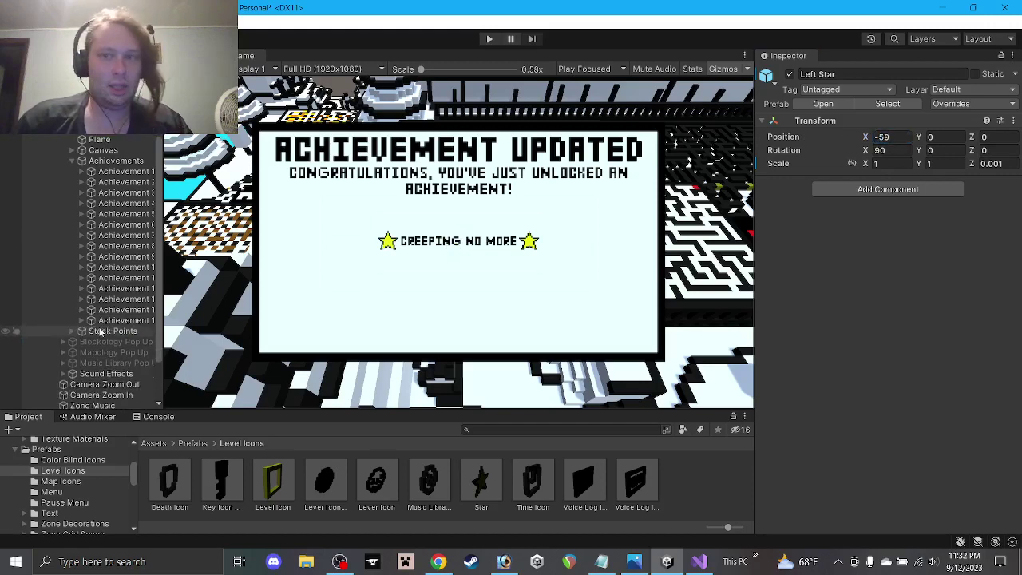
Step: Duplicate Achievement 15, rename the copy Achievement 16, and set the original's Z position to 1
left_click(119, 320)
key("ctrl+d")
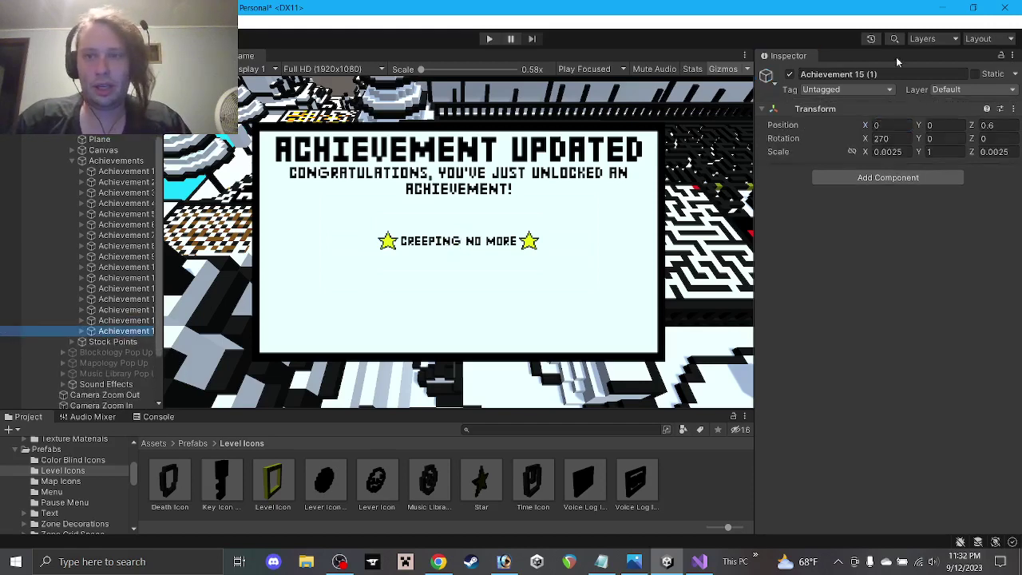
left_click_drag(899, 74, 857, 75)
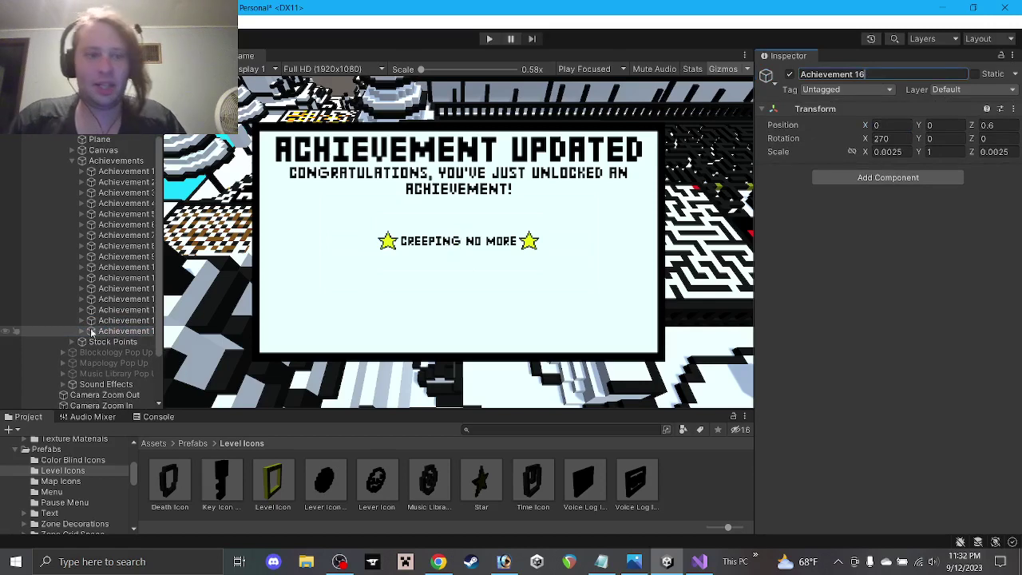
left_click(107, 323)
left_click(81, 321)
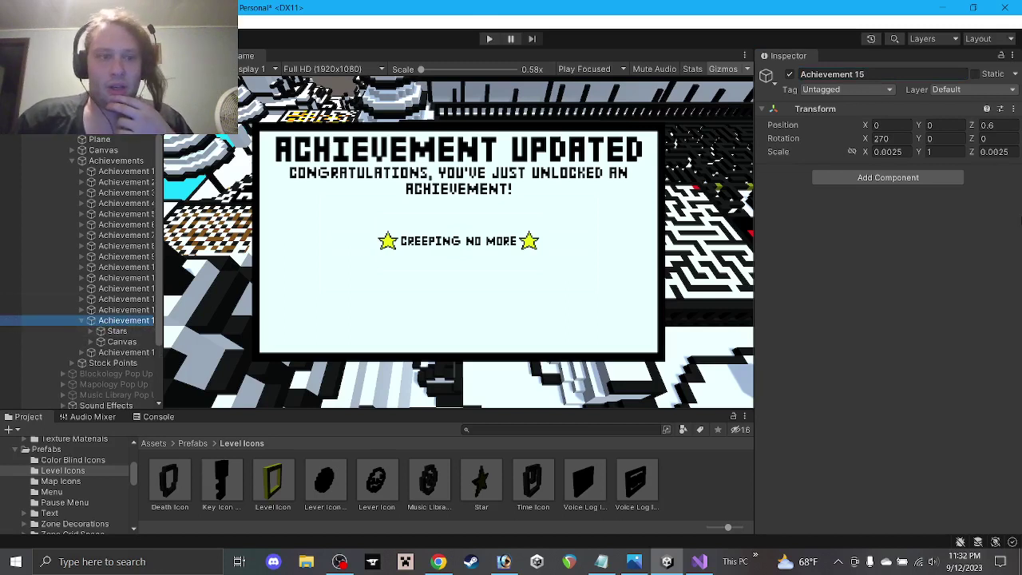
left_click(992, 126)
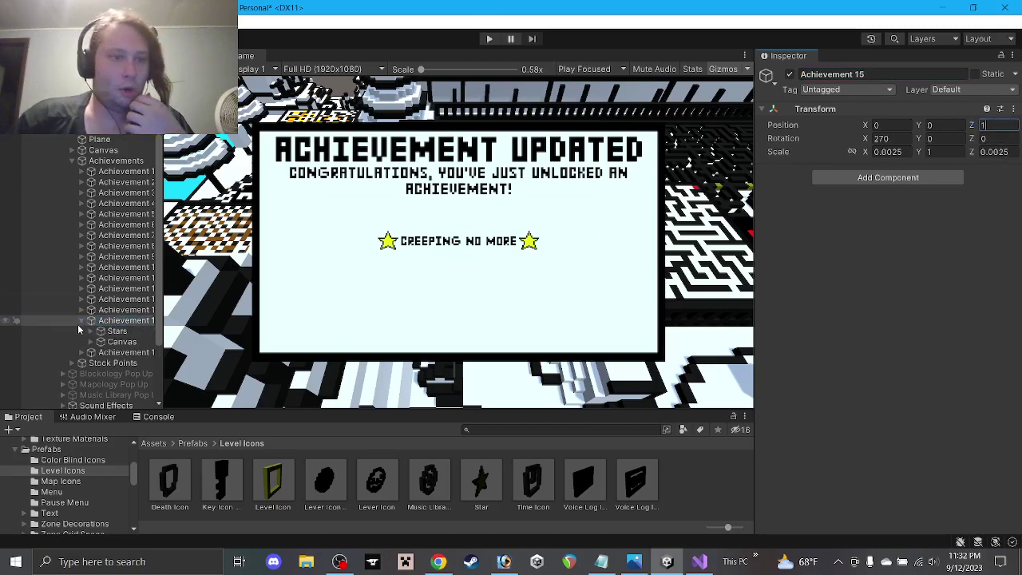
left_click(83, 320)
Step: Replace Achievement 16's name text with "get those steps in", copied from the Notepad list
left_click(120, 331)
left_click(83, 330)
left_click(91, 352)
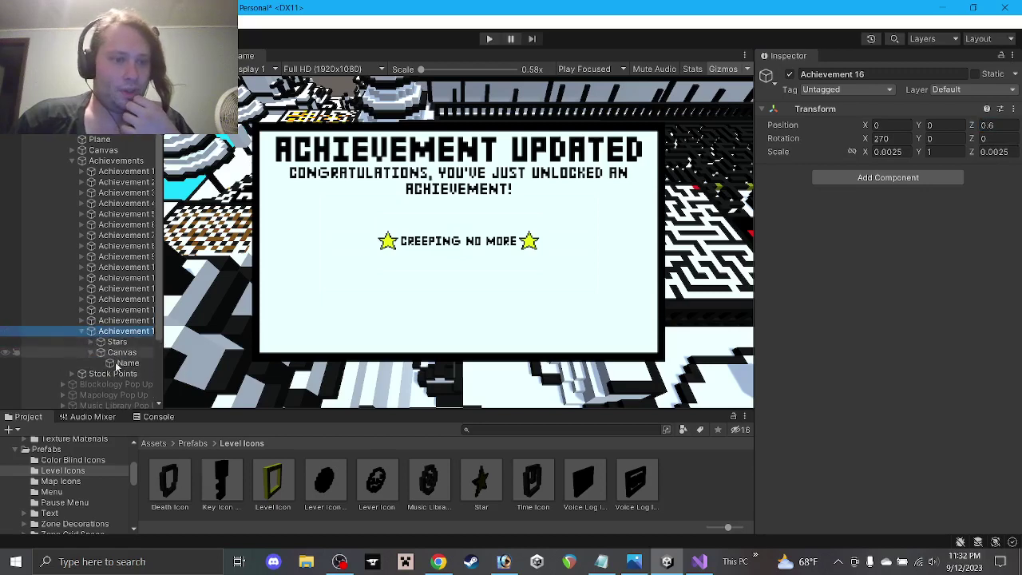
left_click(119, 363)
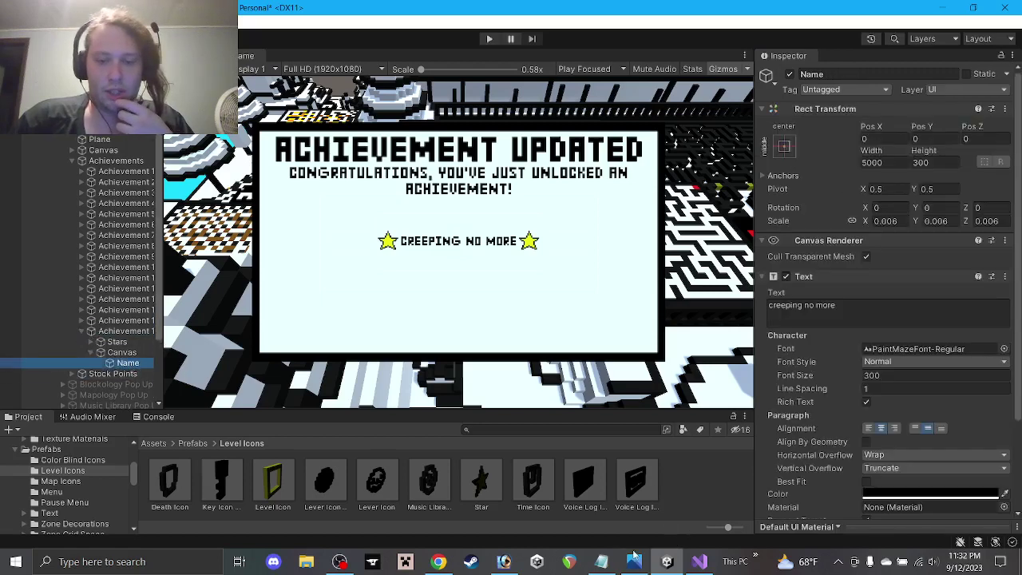
left_click(601, 561)
left_click_drag(263, 307, 152, 315)
key("ctrl+c")
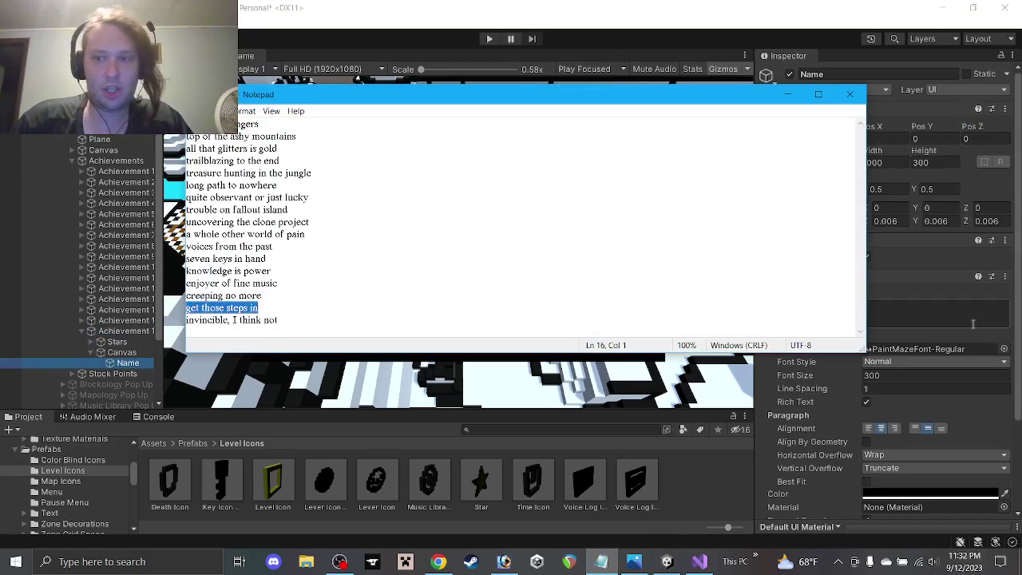
left_click(938, 312)
key("ctrl+v")
Step: Set the X positions of Achievement 16's stars to 61 for the Right Star and -61 for the Left Star
left_click(90, 342)
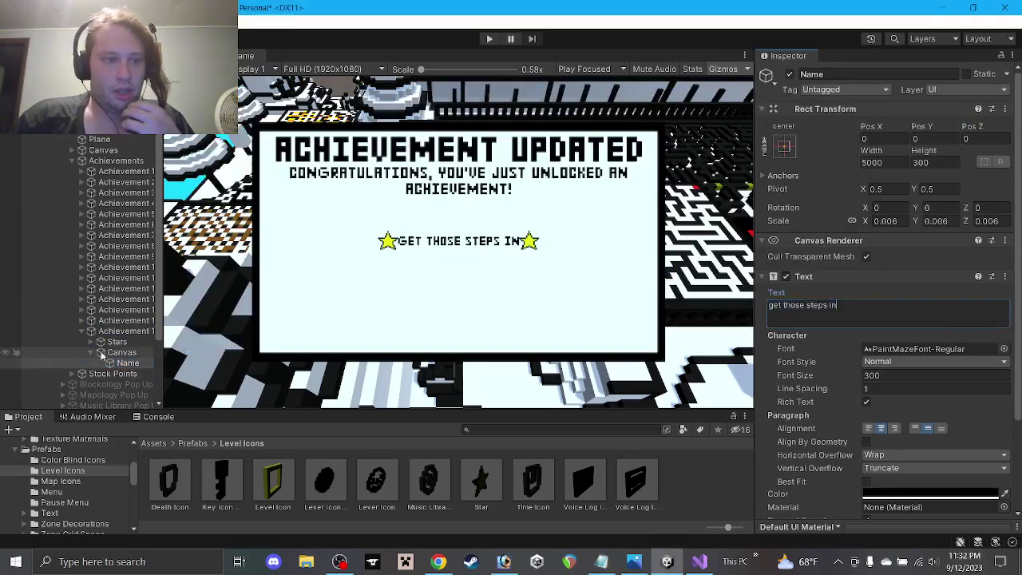
left_click(127, 352)
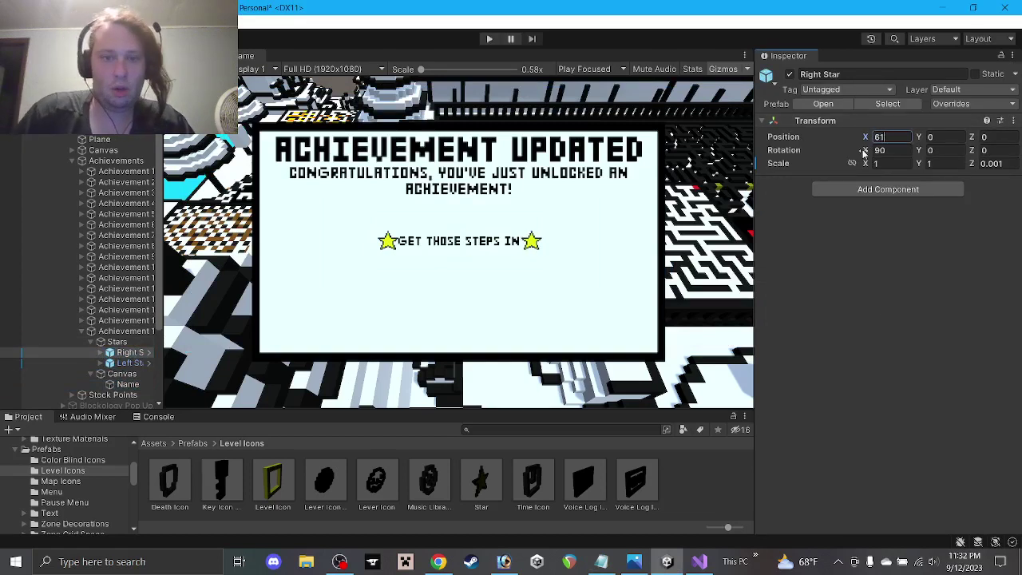
left_click(129, 362)
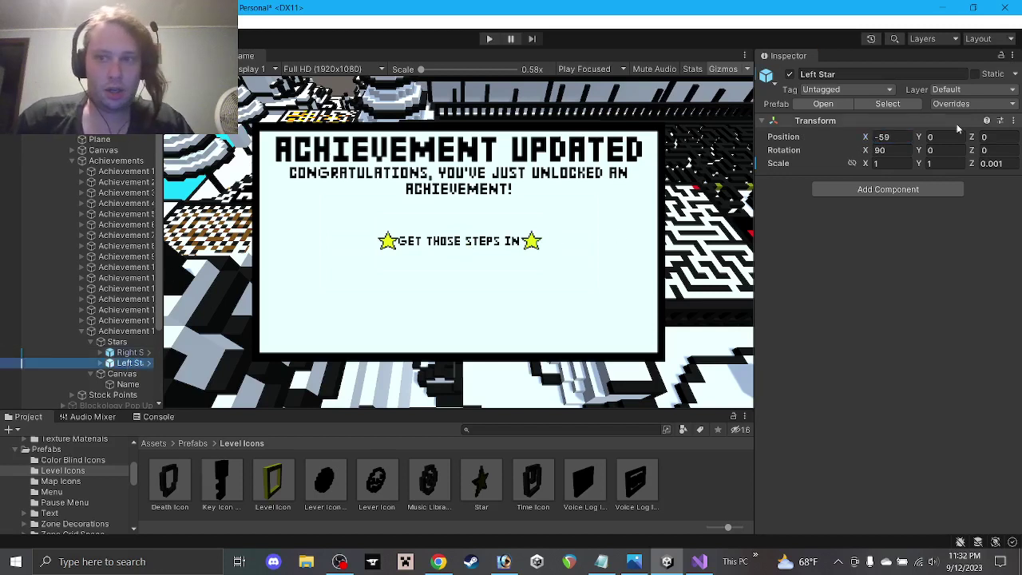
left_click(886, 136)
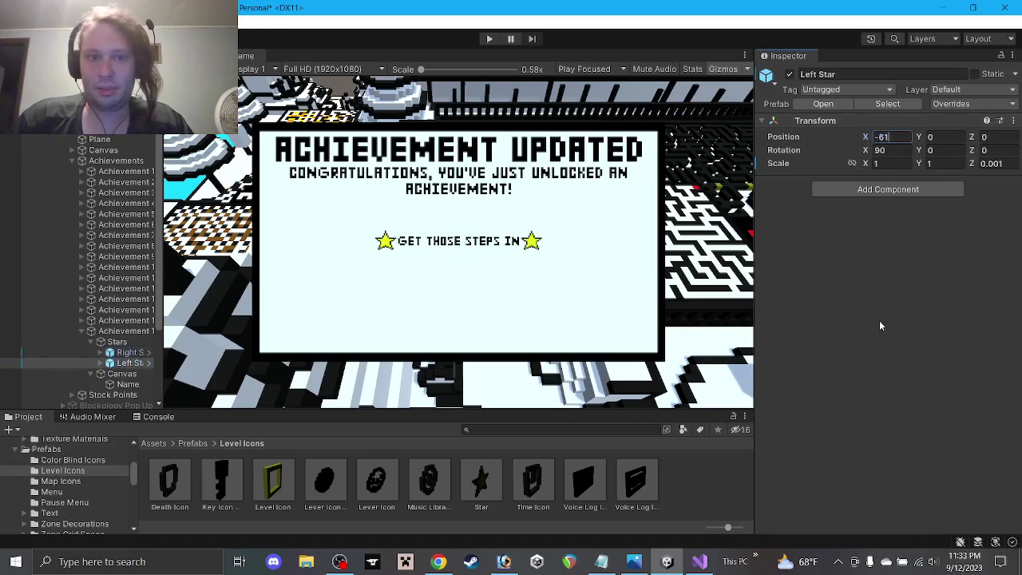
left_click(91, 342)
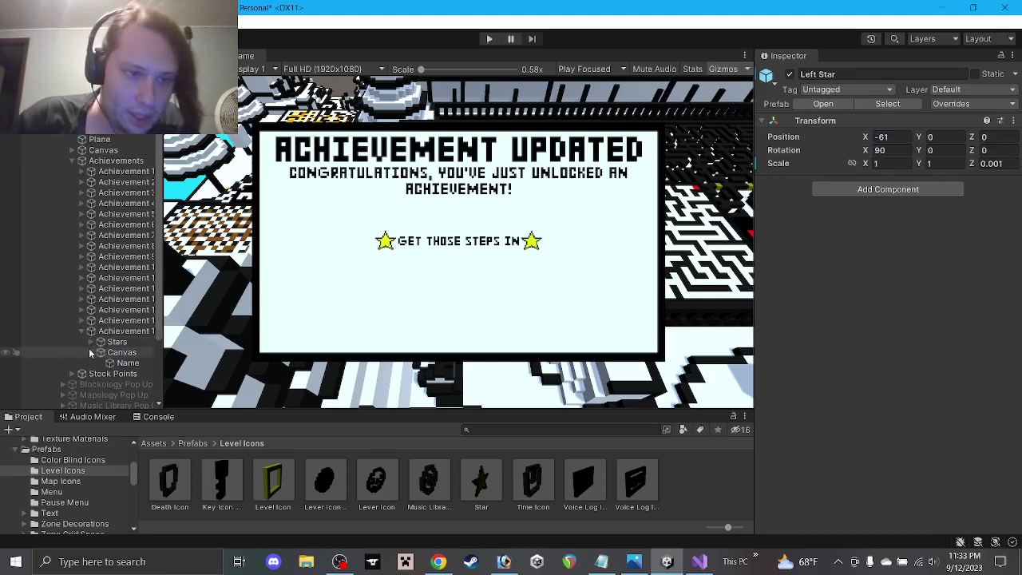
left_click(90, 352)
left_click(81, 330)
Step: Duplicate Achievement 16, rename the copy Achievement 17, and set the original's Z position to 1
left_click(147, 331)
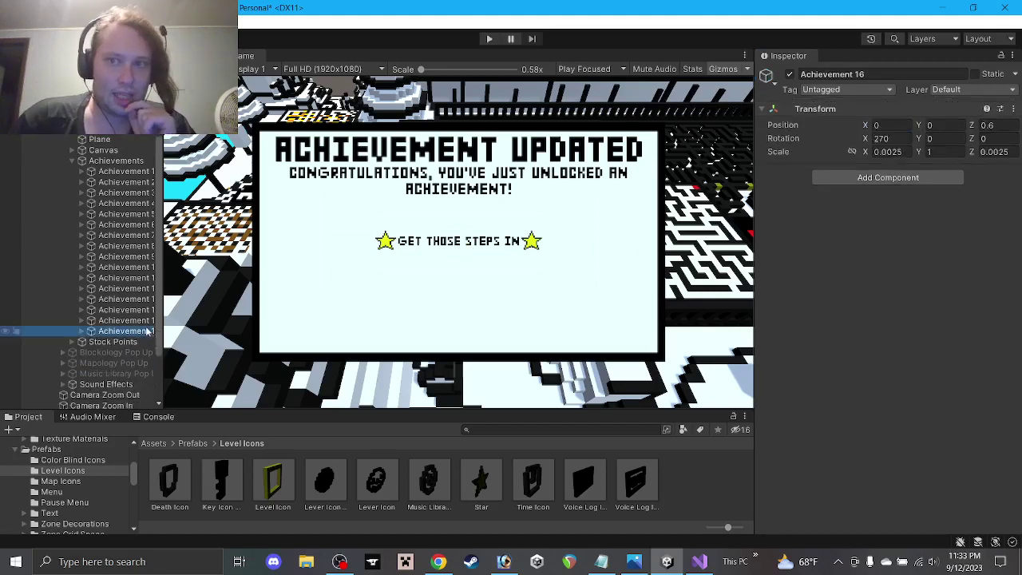
key("ctrl+d")
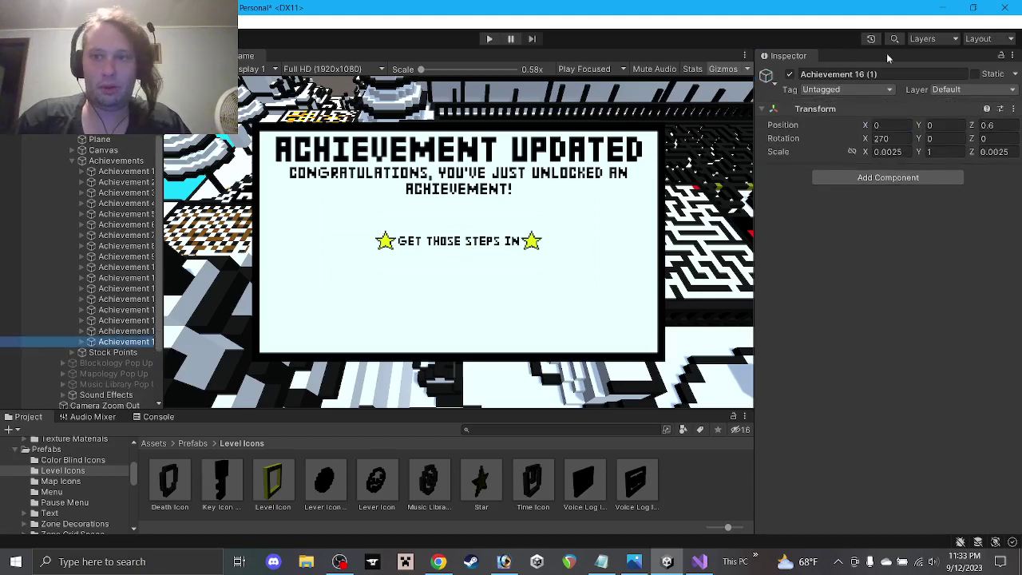
double_click(862, 74)
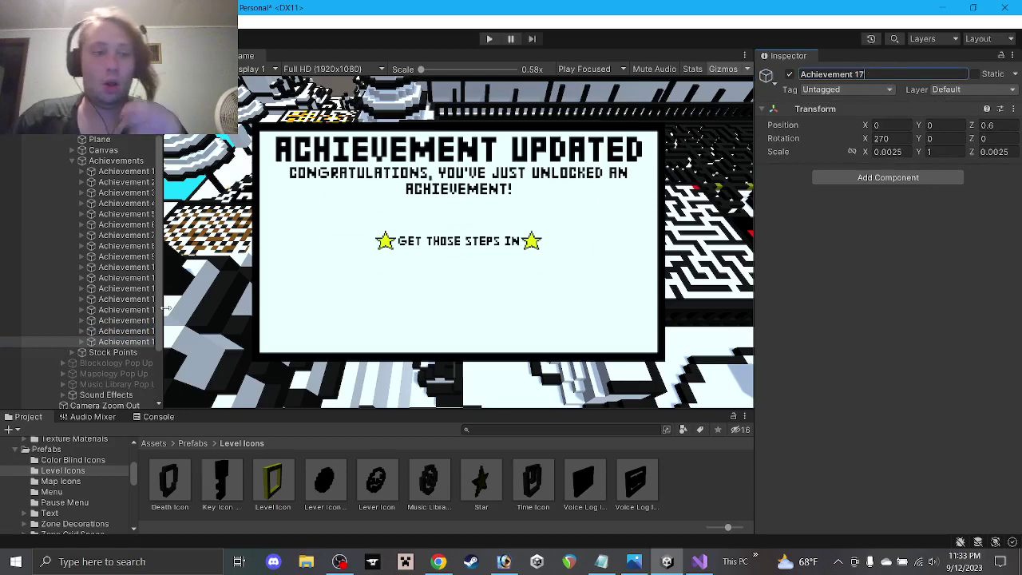
left_click(82, 342)
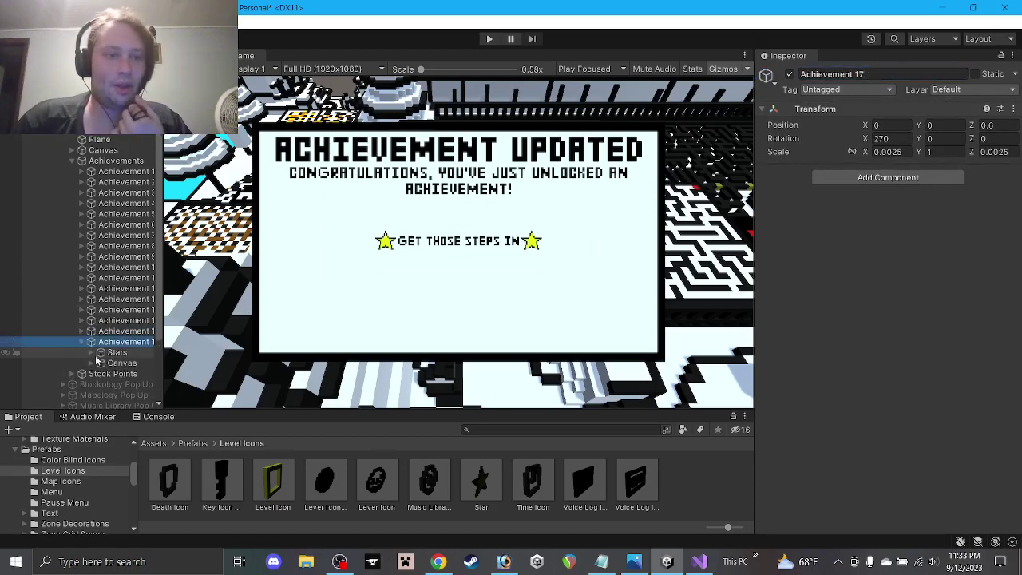
left_click(90, 352)
left_click(90, 352)
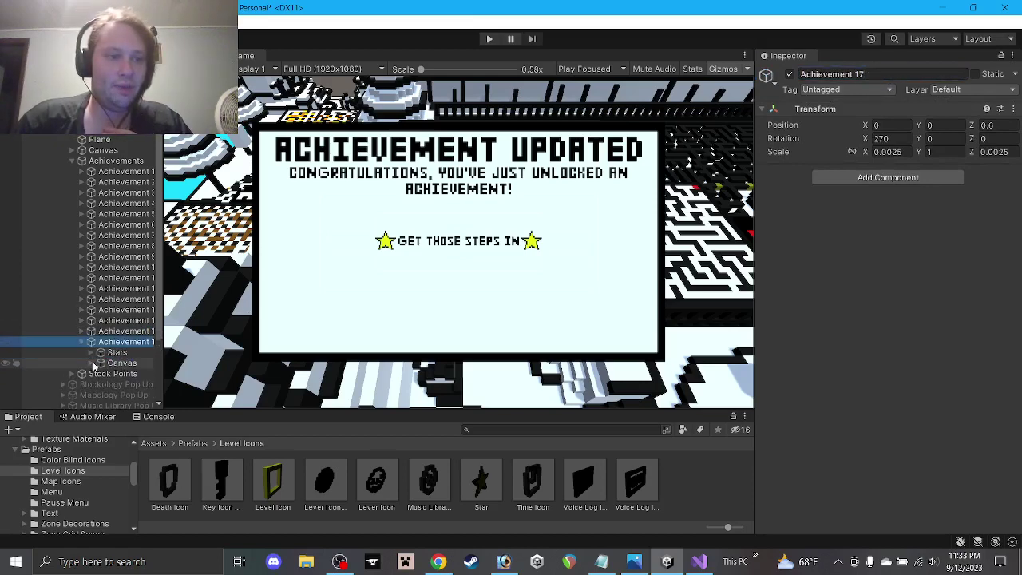
left_click(121, 333)
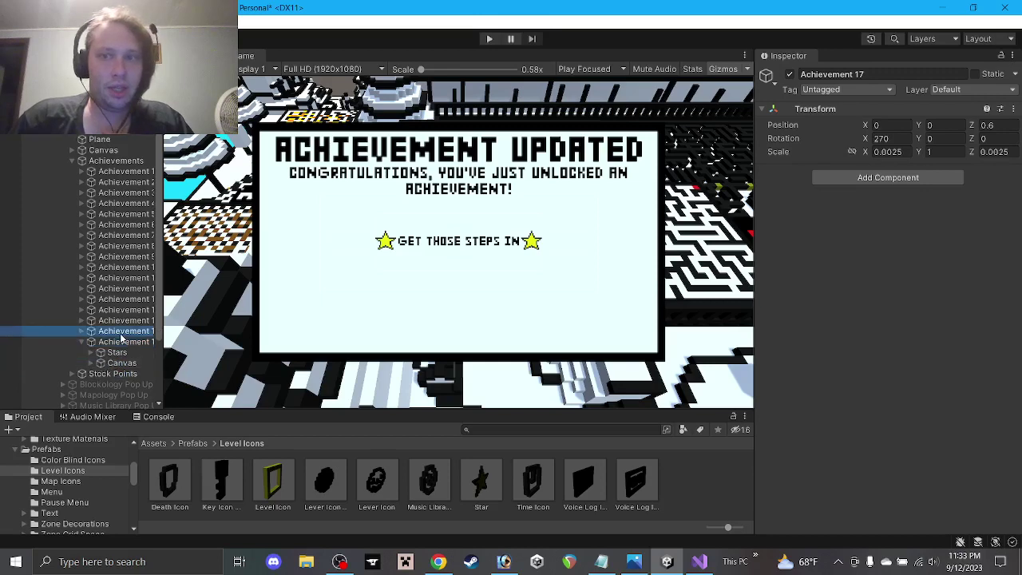
left_click(990, 125)
type("1")
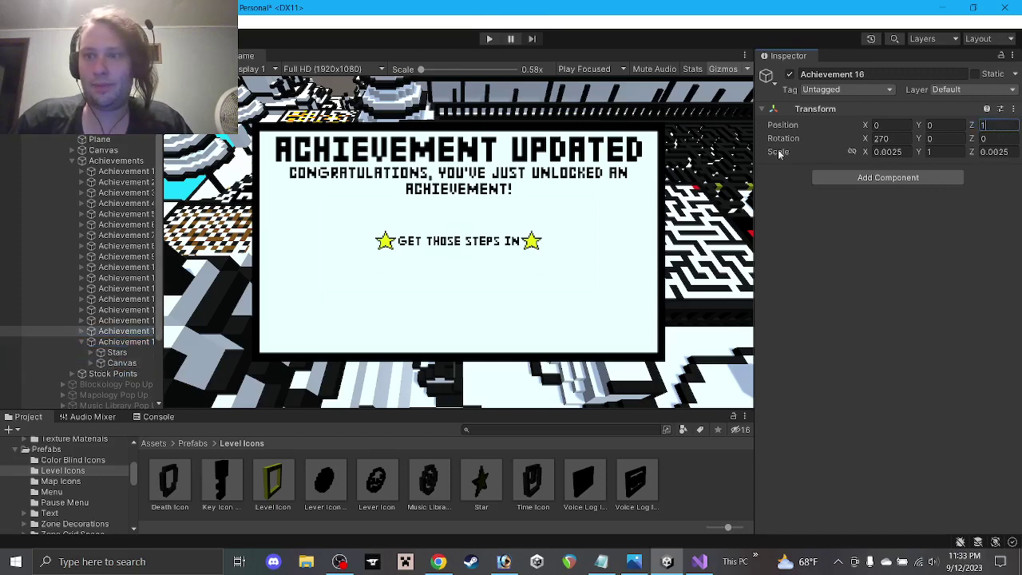
Step: Replace Achievement 17's name text with "invincible, I think not", copied from the Notepad list
left_click(91, 363)
left_click(124, 373)
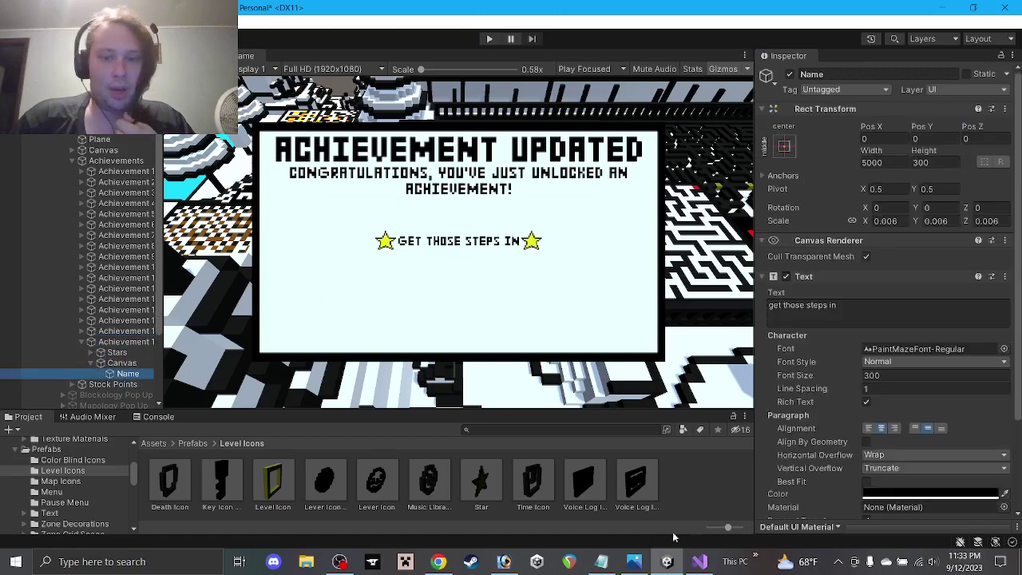
left_click(601, 561)
left_click_drag(279, 319, 178, 324)
key("ctrl+c")
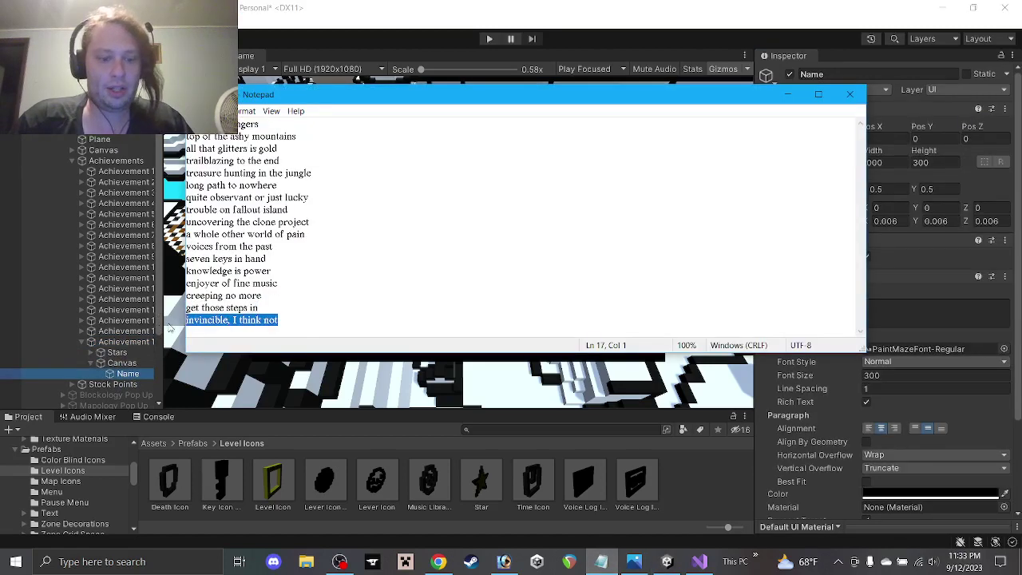
left_click(128, 375)
left_click(881, 309)
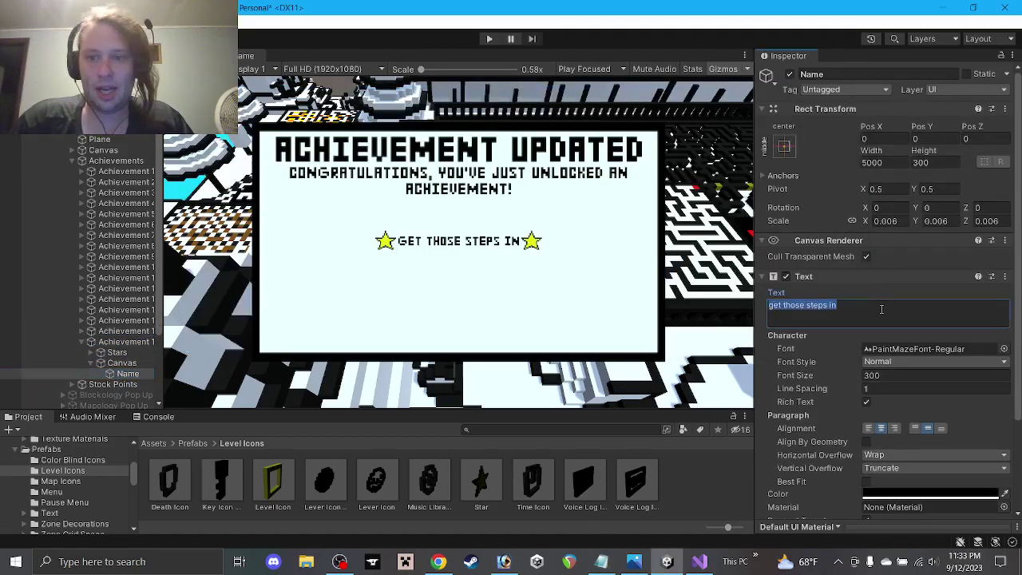
key("ctrl+v")
left_click(91, 362)
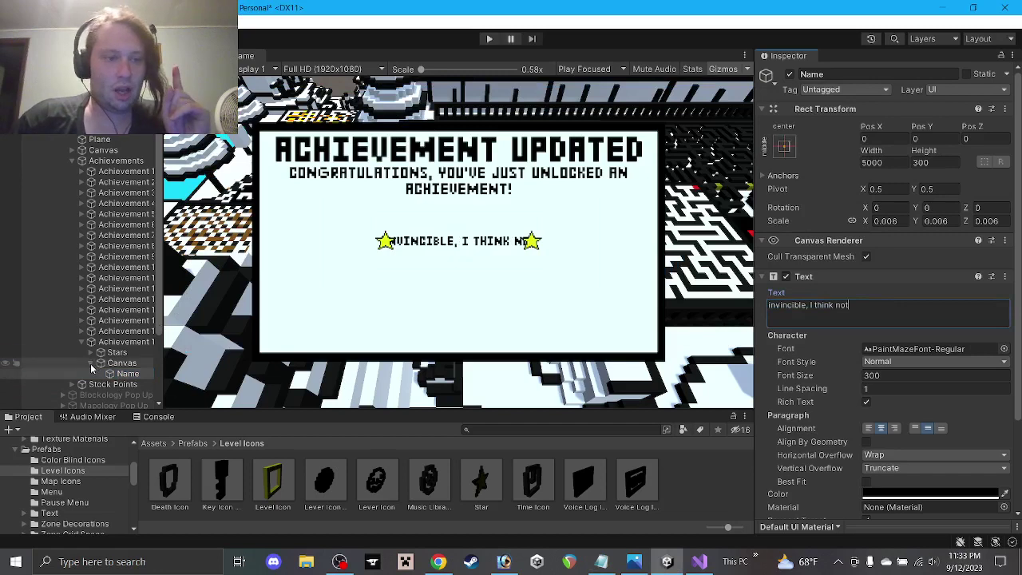
Step: Set the X positions of Achievement 17's stars to 75 for the Right Star and -75 for the Left Star
left_click(91, 352)
left_click(128, 364)
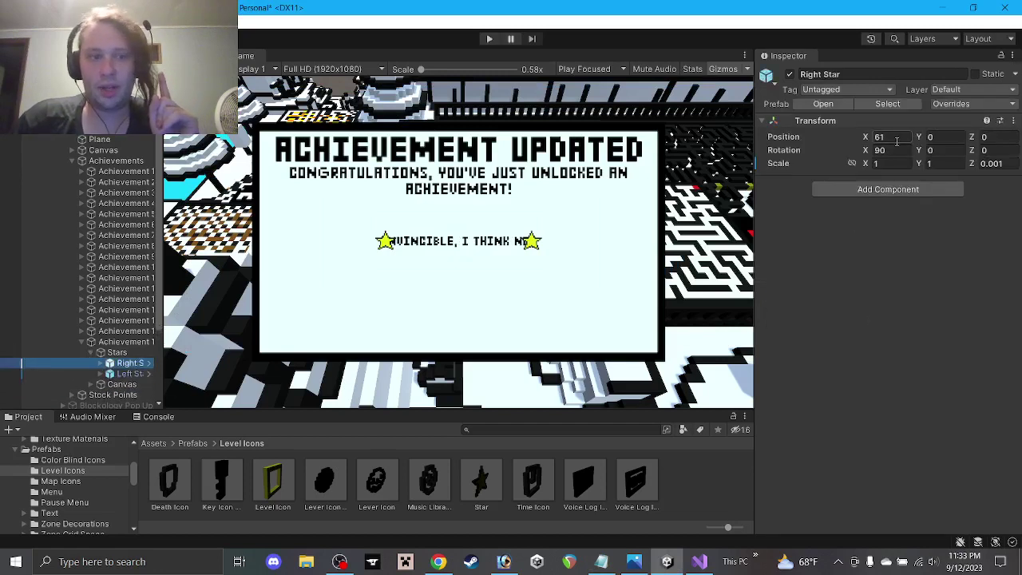
left_click(882, 137)
type("66")
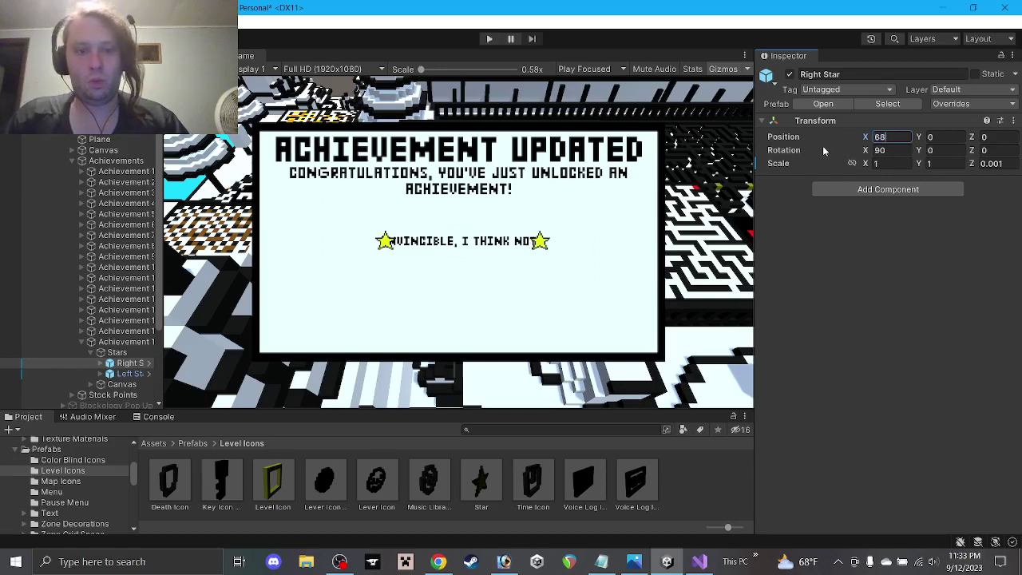
type("73")
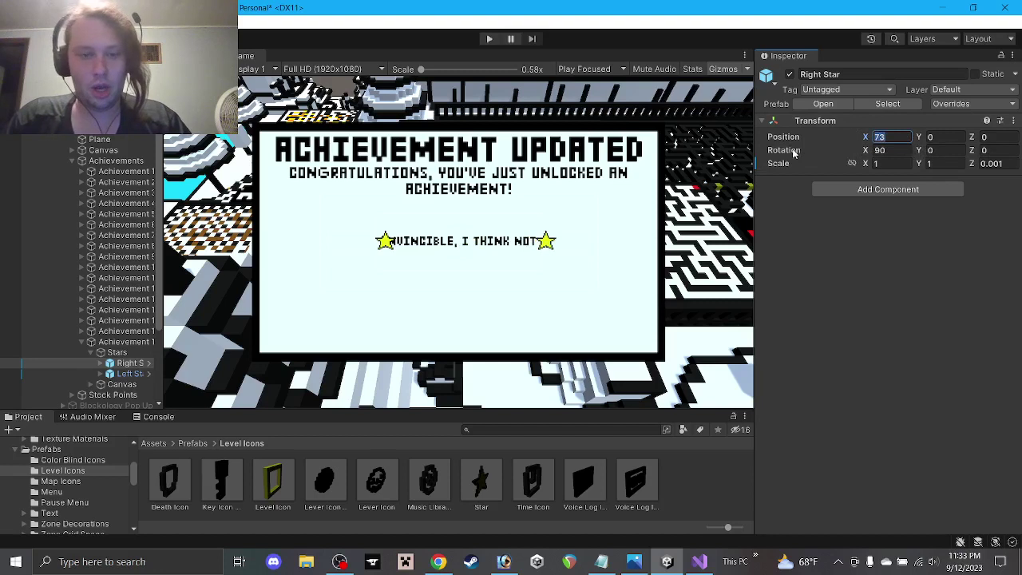
type("75")
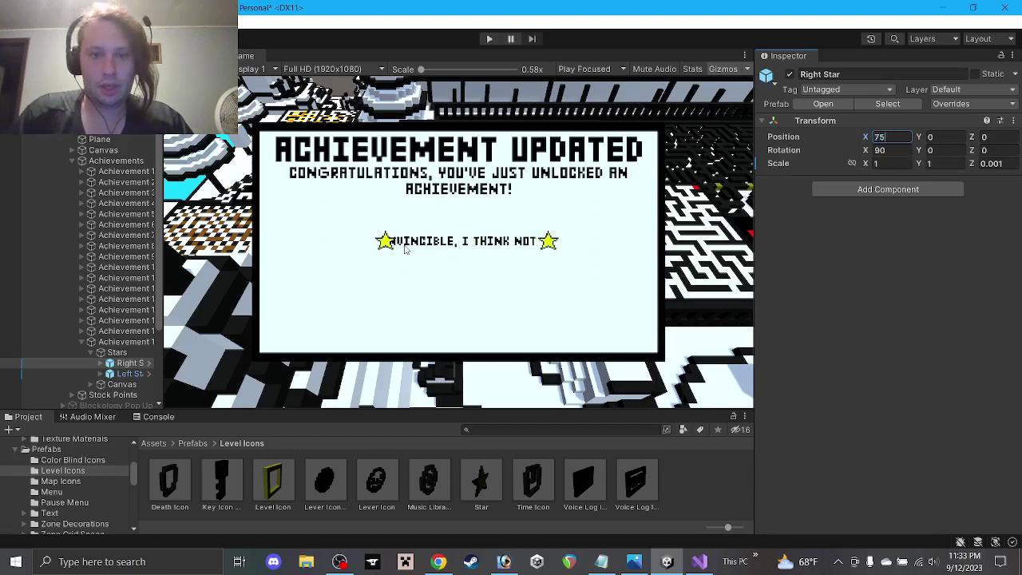
type("7")
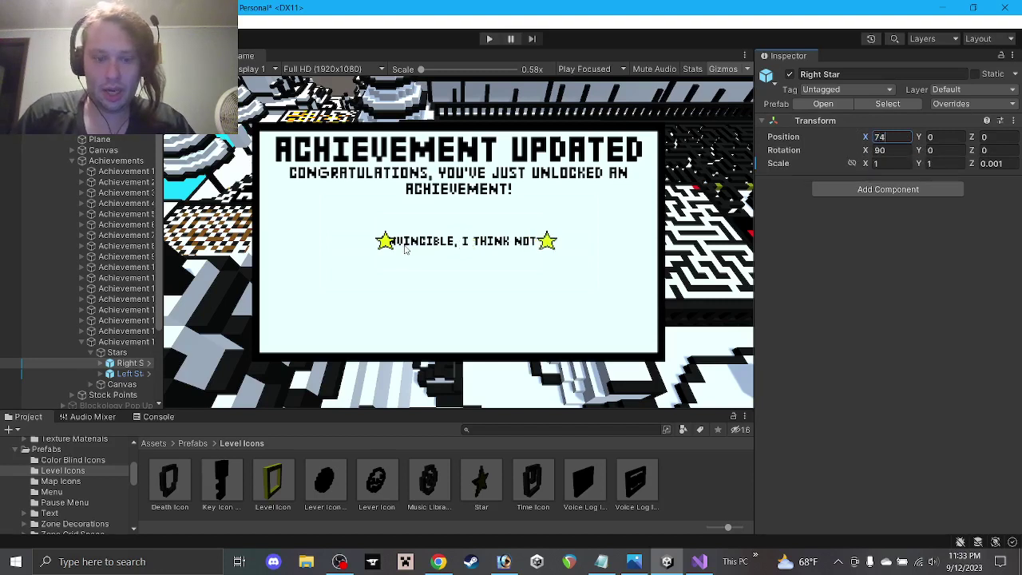
left_click(127, 373)
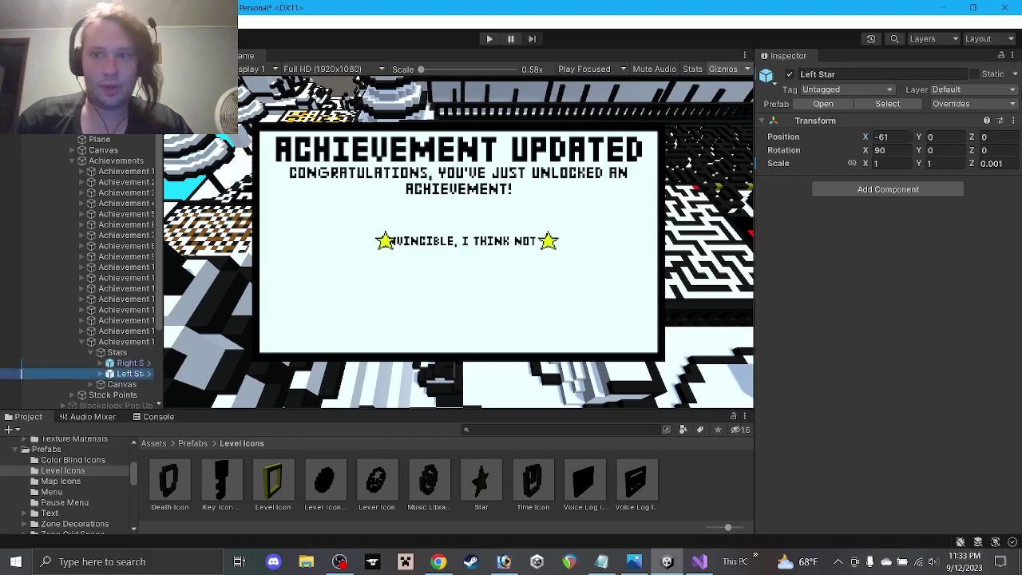
left_click(884, 136)
type("-75")
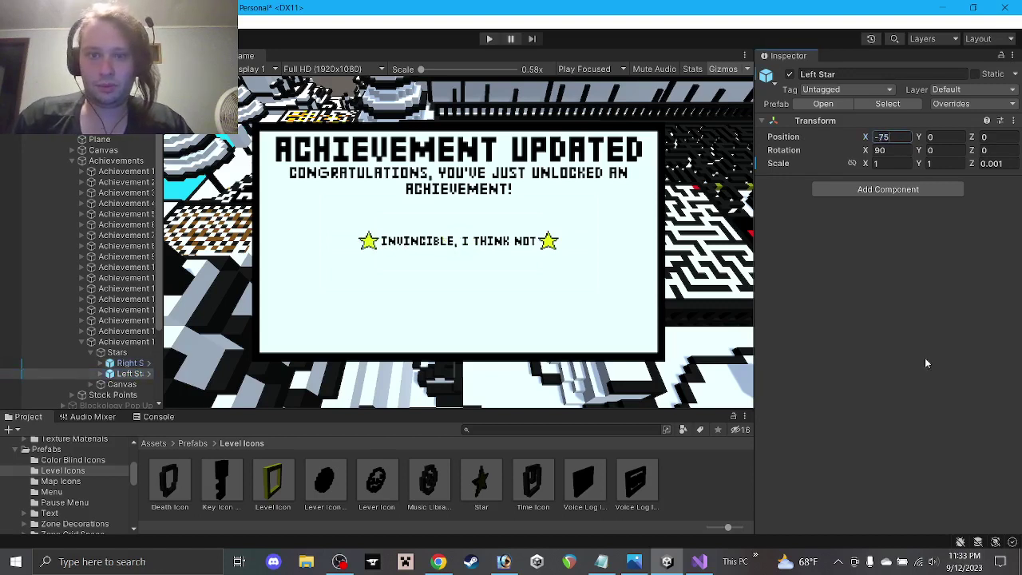
left_click(90, 352)
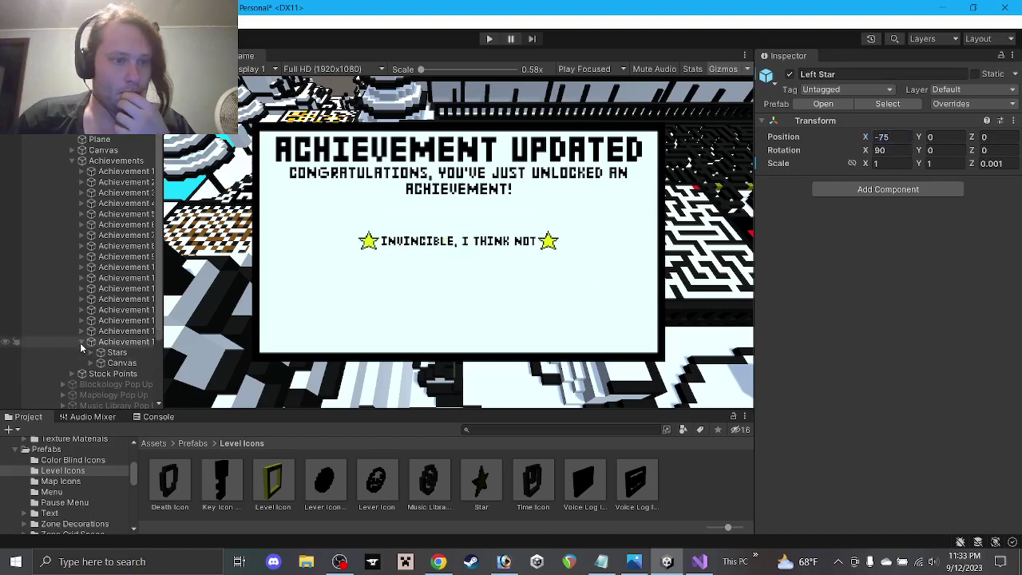
left_click(83, 341)
Step: Set Achievement 17's Z position to 1
left_click(128, 342)
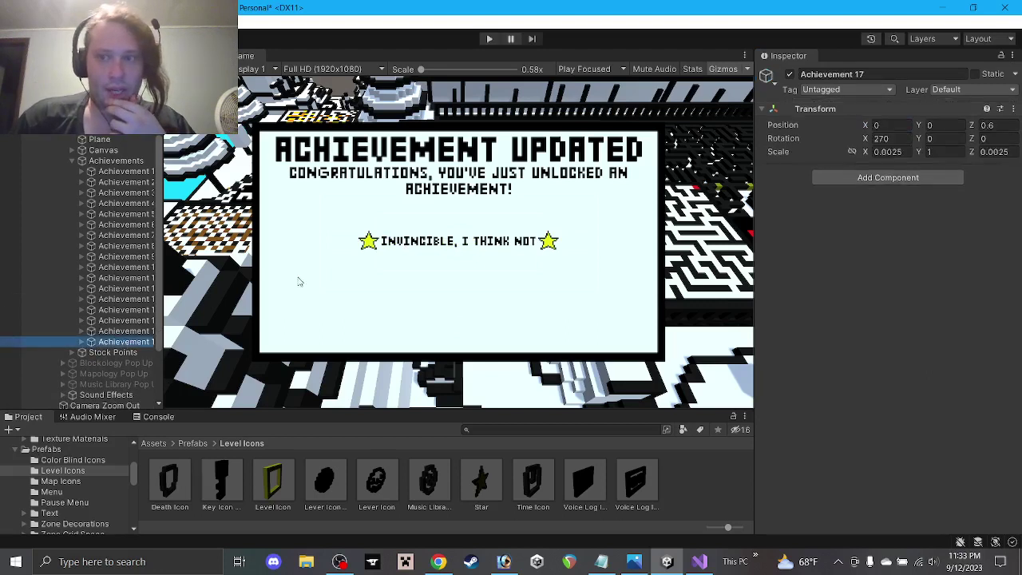
left_click(990, 124)
type("1")
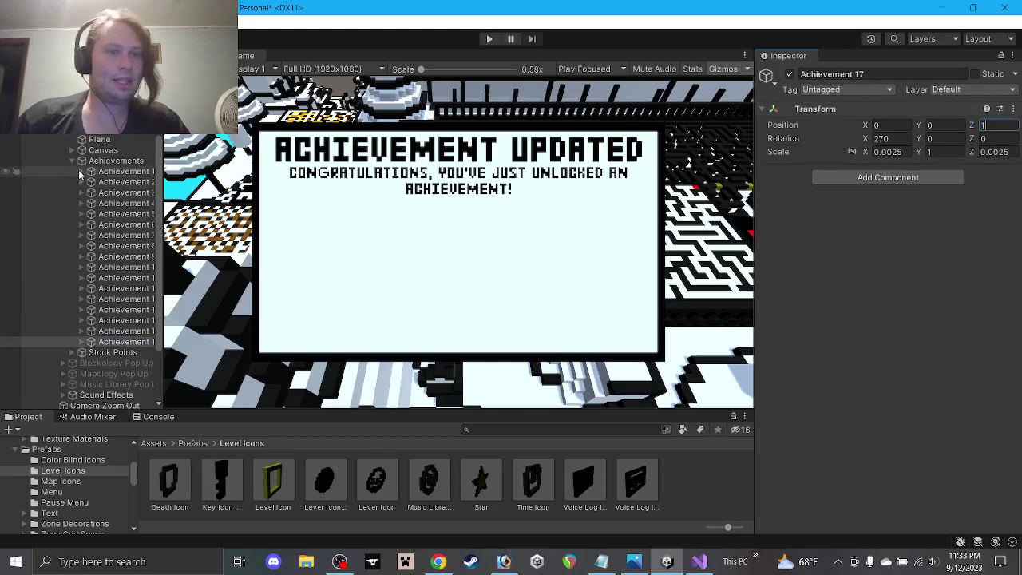
Step: Select the Follower object, bring its empty achievement references into view, and widen the Hierarchy to show the full achievement names
scroll(78, 169, "up", 3)
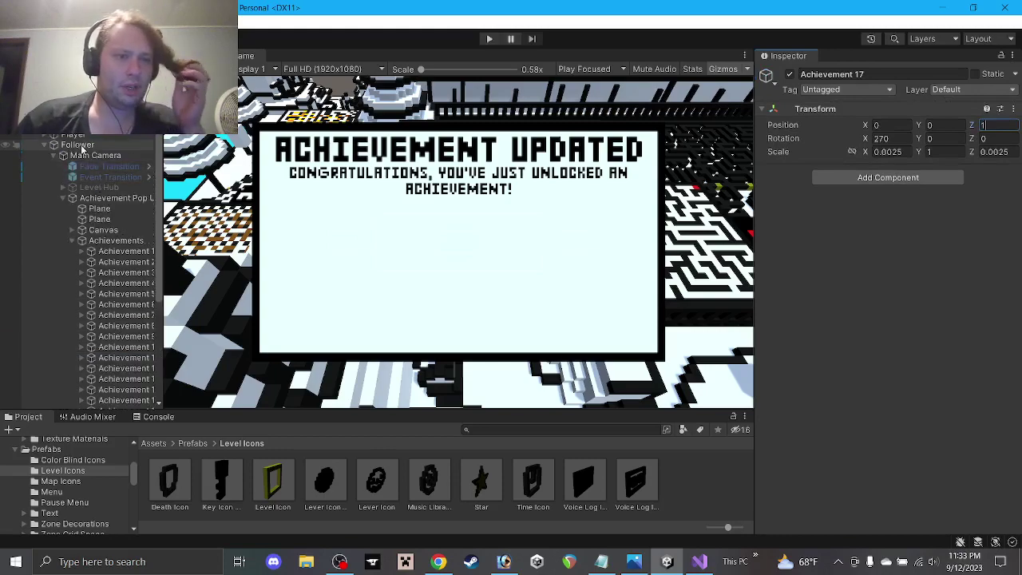
left_click(80, 144)
scroll(920, 280, "down", 20)
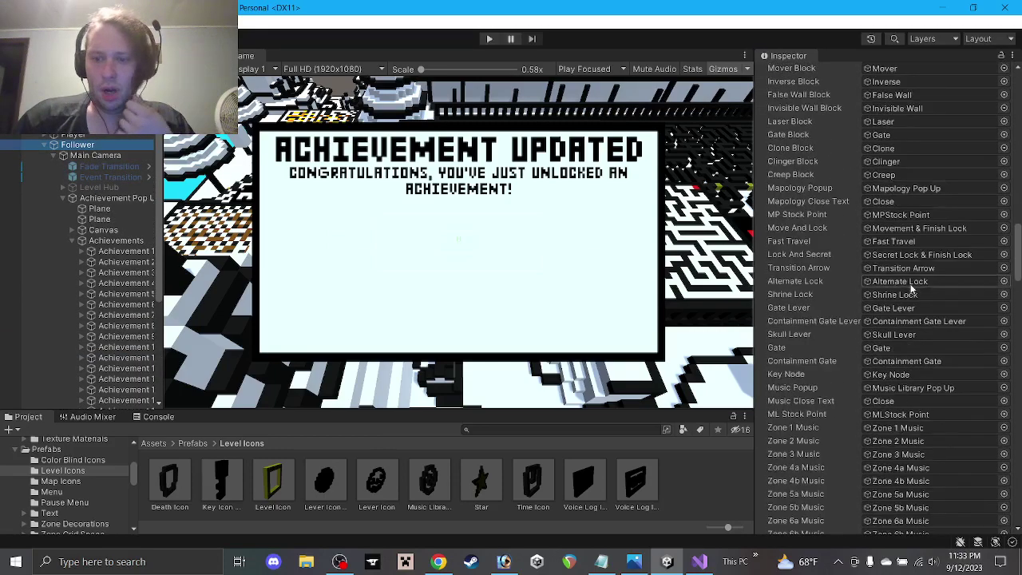
scroll(910, 289, "down", 10)
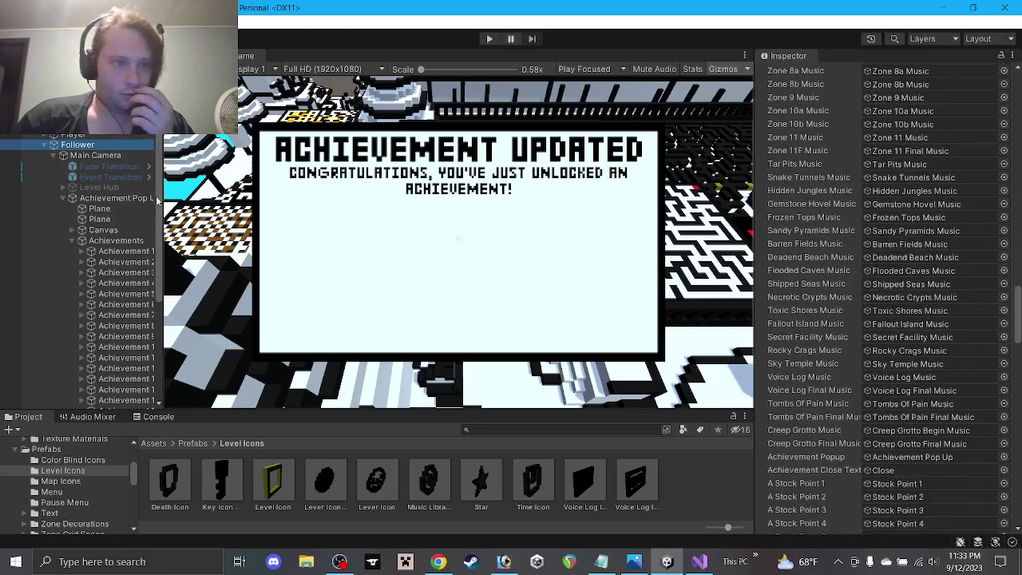
left_click_drag(160, 197, 176, 198)
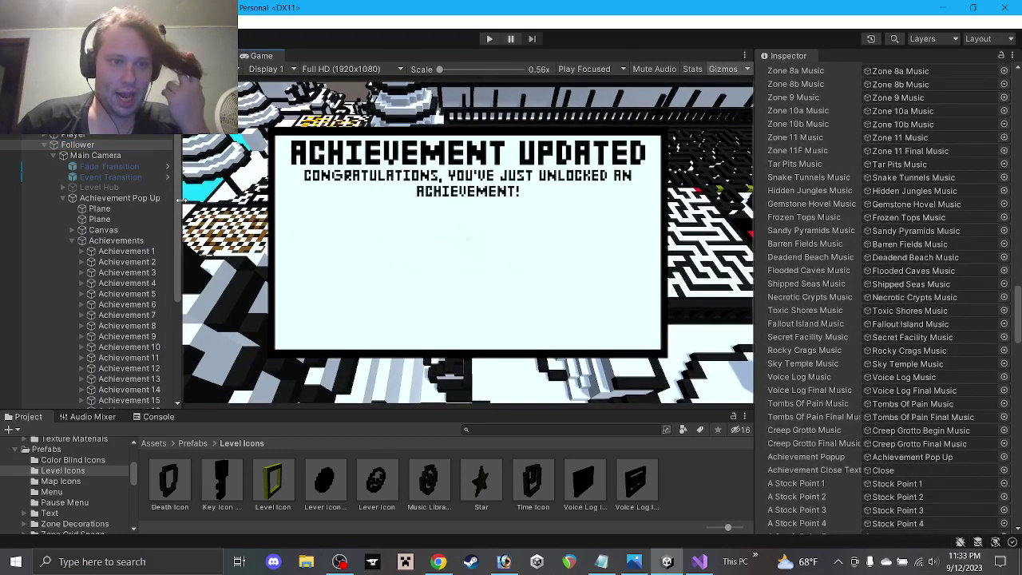
scroll(910, 227, "down", 15)
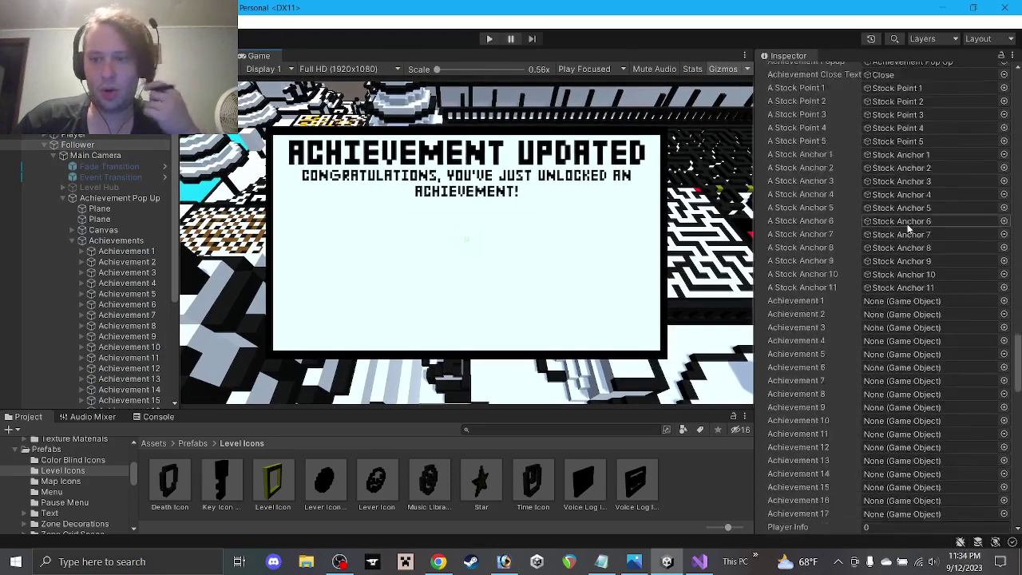
scroll(88, 248, "down", 2)
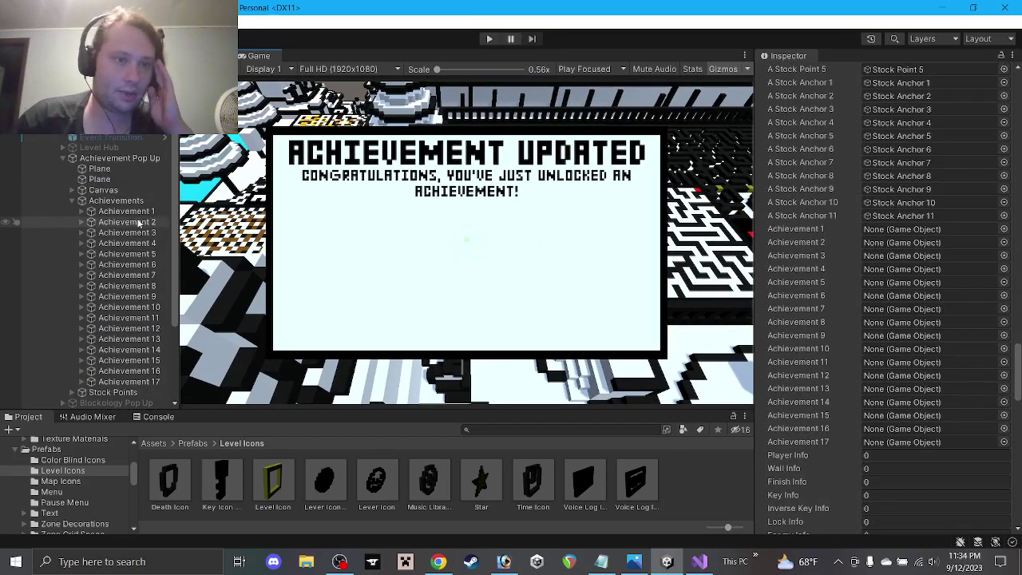
Step: Assign Achievements 1 to 7 to the Follower's matching achievement references, undoing any accidental move of an achievement in the Hierarchy
left_click(884, 244)
left_click_drag(884, 248, 881, 231)
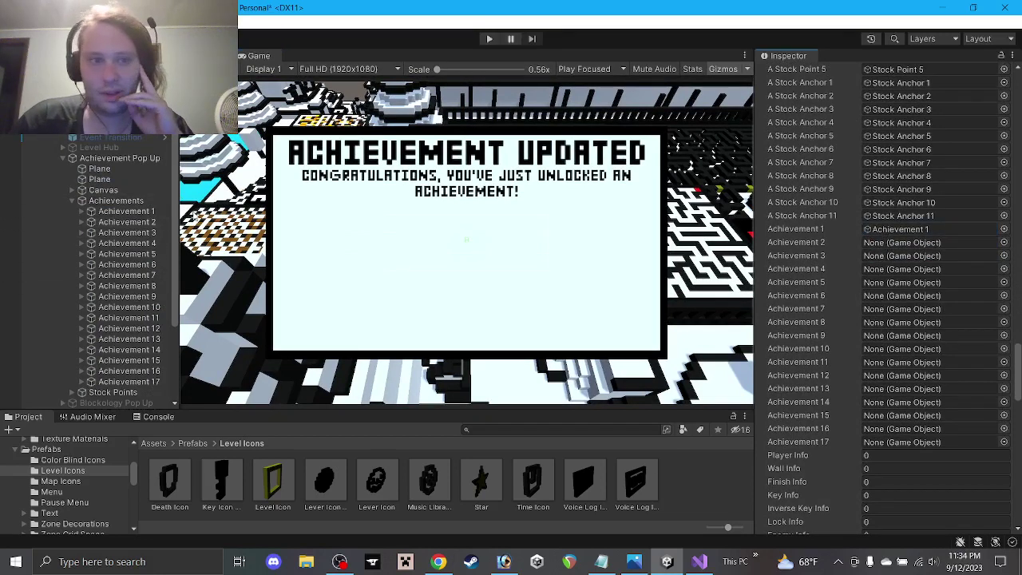
left_click_drag(124, 222, 895, 244)
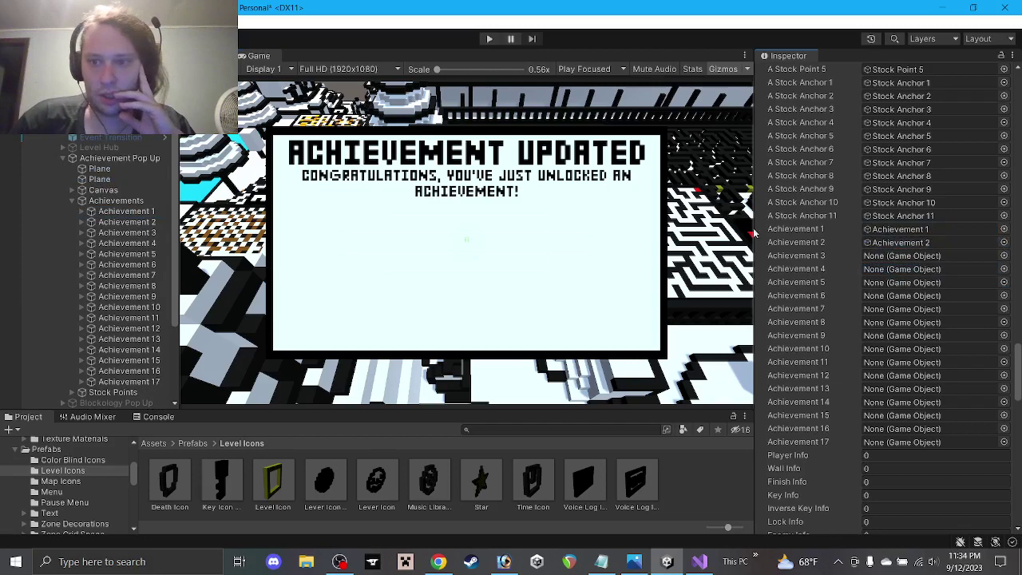
left_click_drag(777, 285, 886, 255)
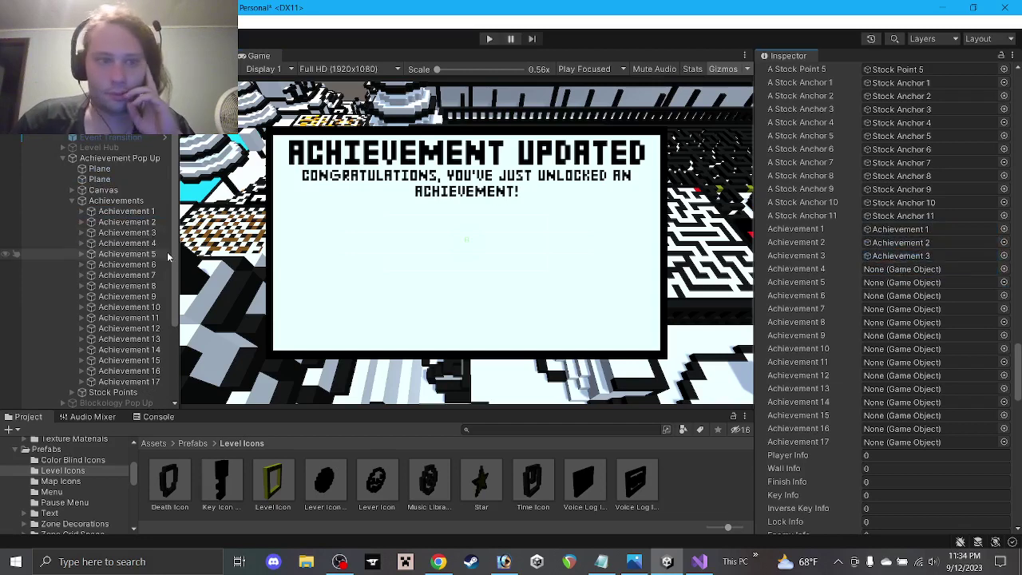
left_click_drag(123, 242, 902, 289)
left_click_drag(127, 264, 902, 296)
left_click_drag(170, 275, 910, 309)
mouse_move(152, 286)
left_mouse_down()
mouse_move(201, 302)
mouse_move(169, 286)
left_mouse_up()
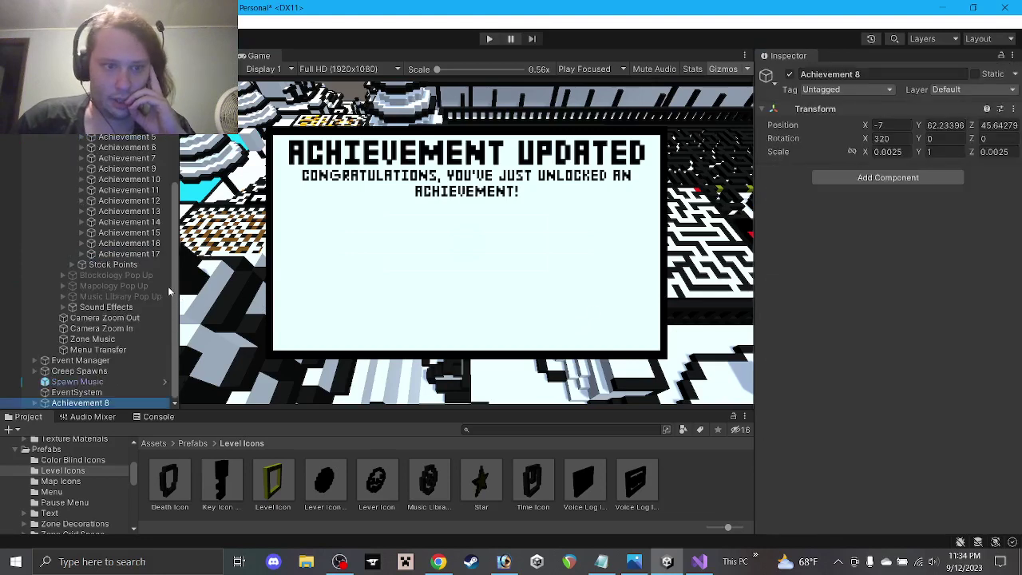
key("ctrl+z")
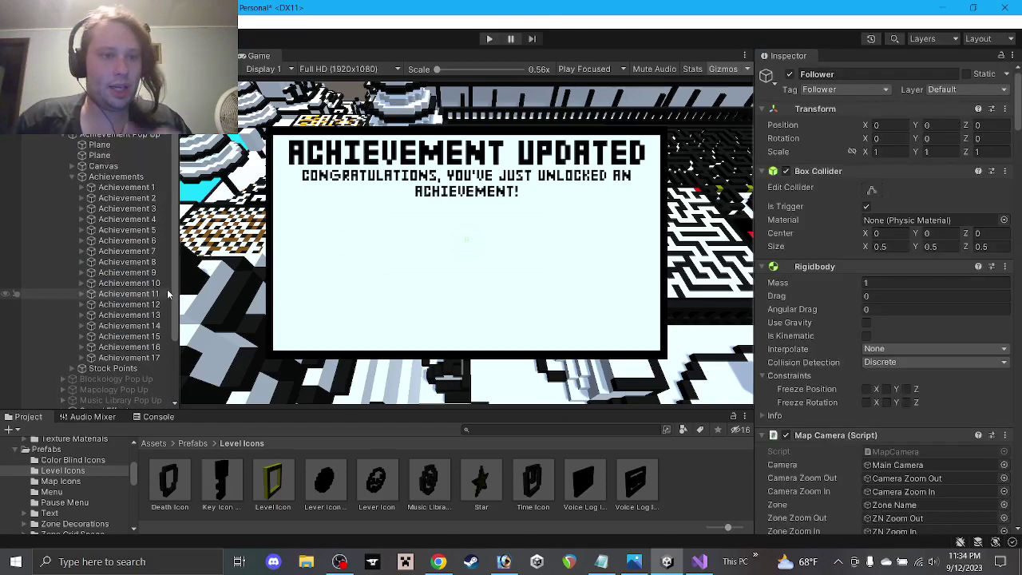
Step: Assign Achievements 8 to 17 to the matching achievement references in the Follower's Map Camera script
scroll(878, 320, "down", 2)
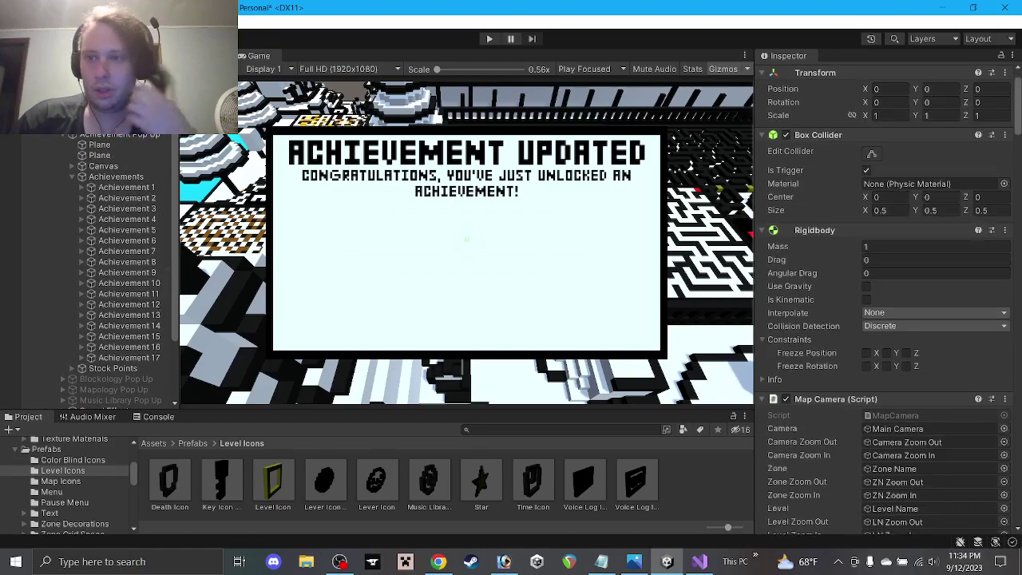
left_click_drag(1020, 97, 1012, 364)
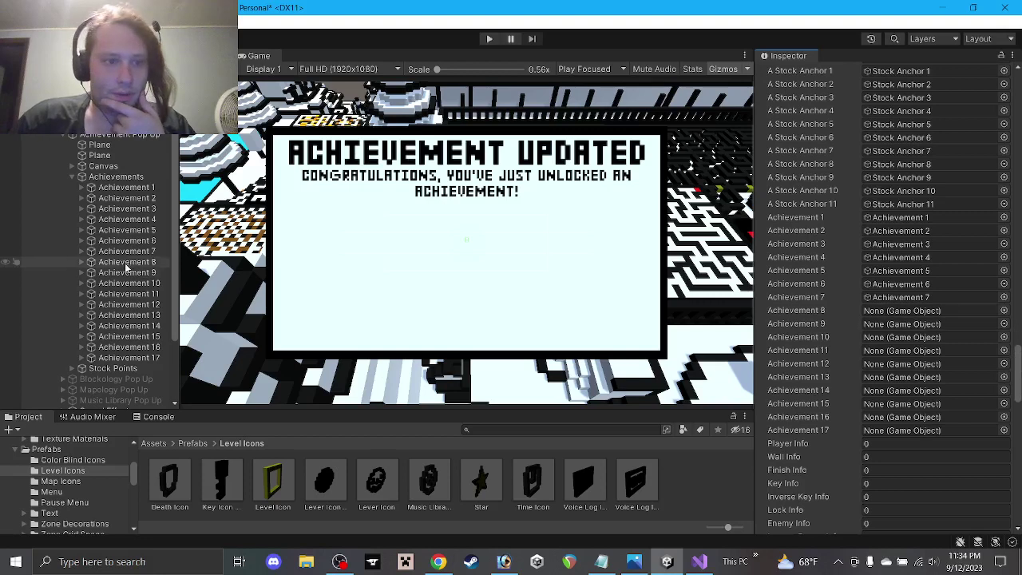
left_click_drag(125, 262, 873, 317)
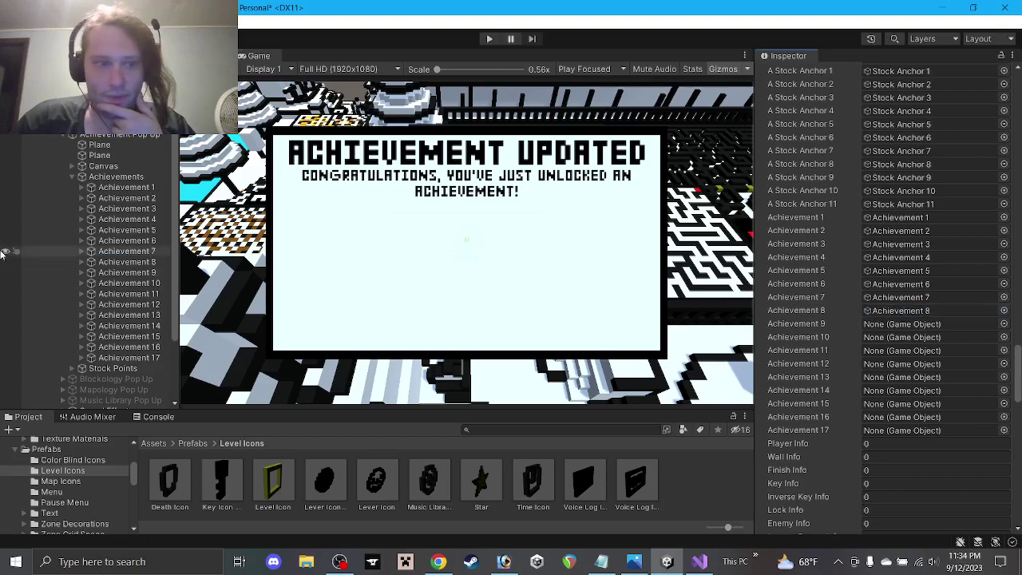
left_click_drag(120, 272, 589, 308)
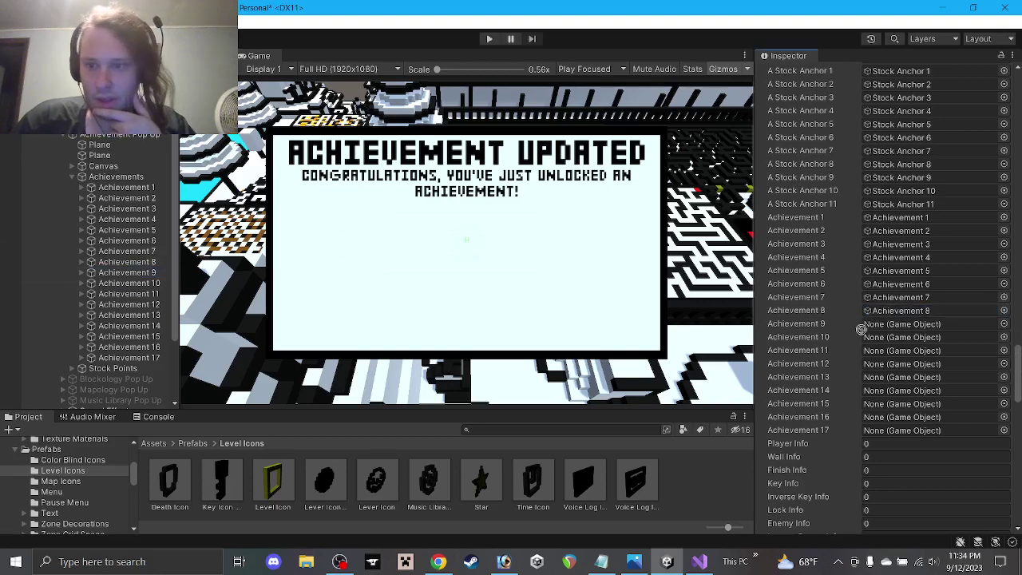
left_click_drag(860, 329, 866, 324)
left_click_drag(126, 283, 962, 339)
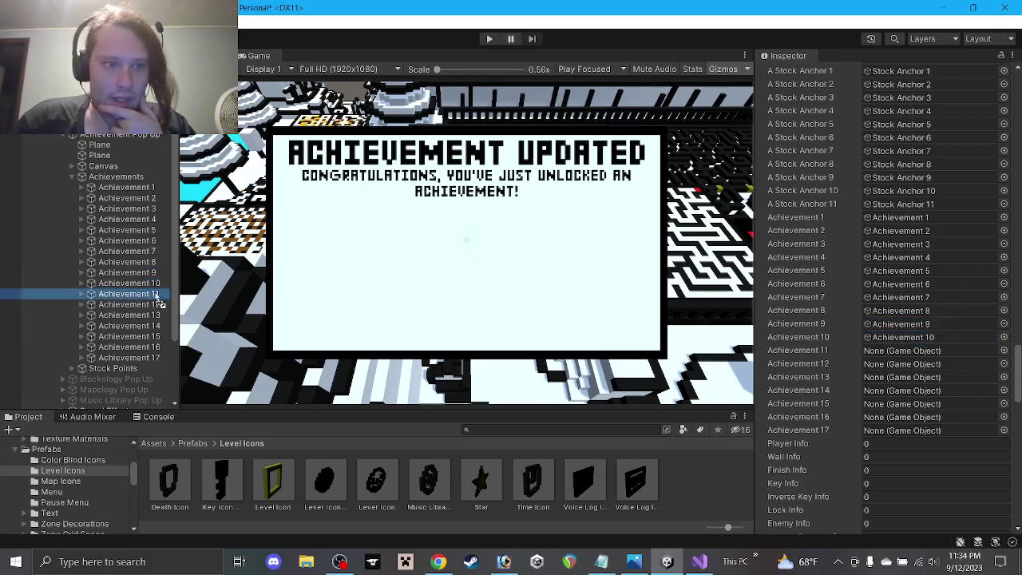
left_click_drag(126, 294, 912, 351)
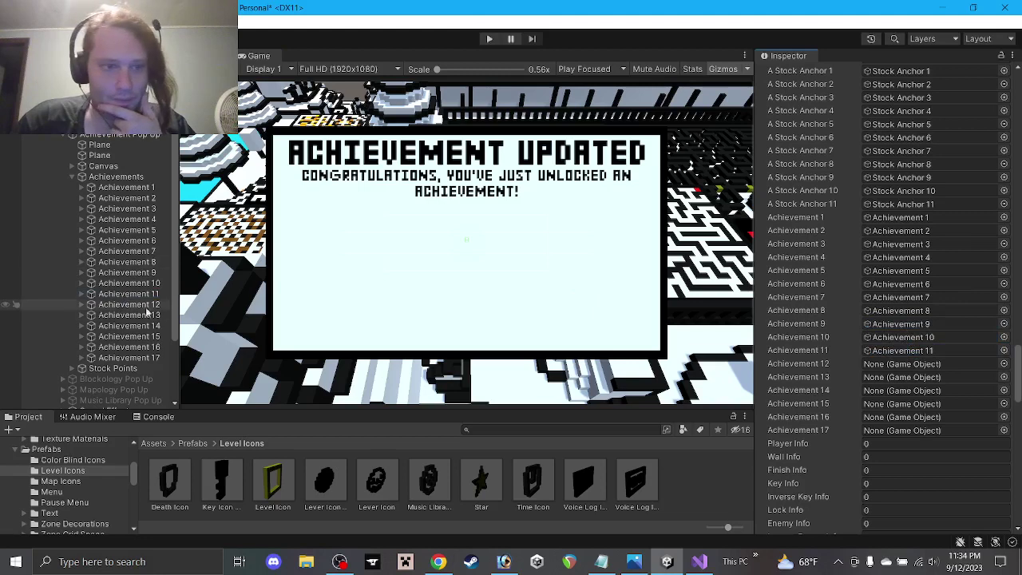
left_click_drag(148, 308, 883, 364)
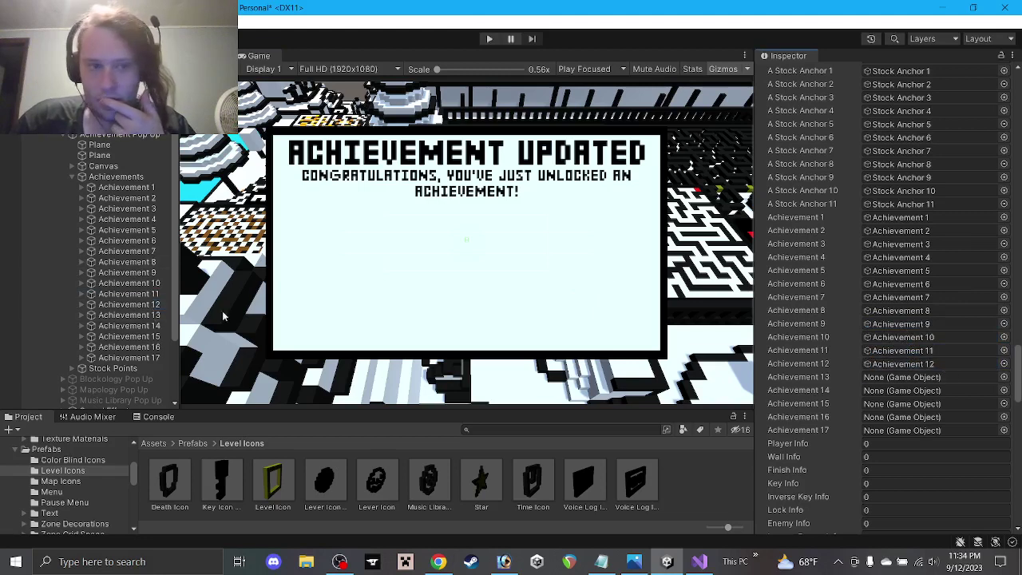
left_click_drag(157, 322, 878, 377)
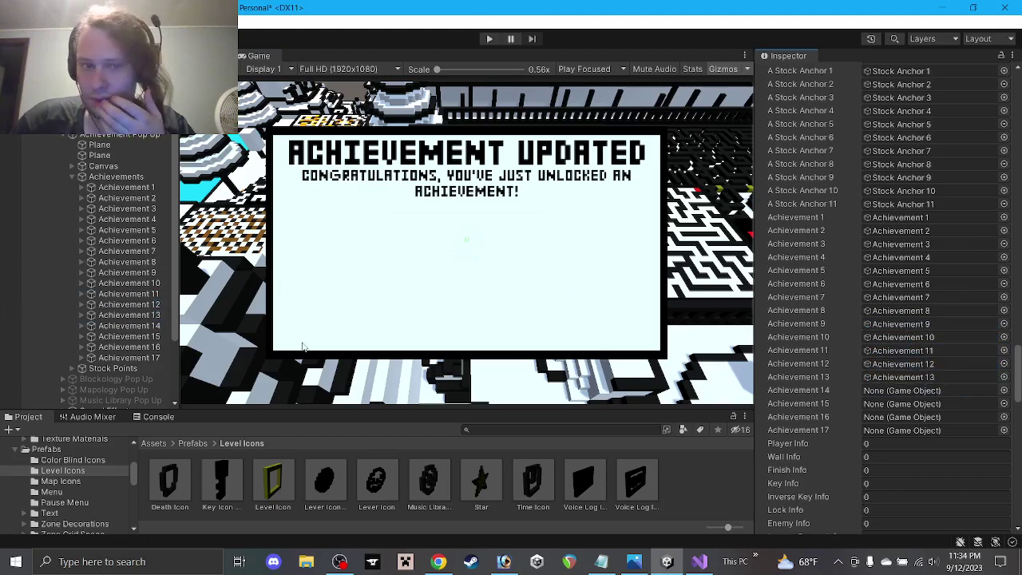
left_click_drag(139, 327, 900, 391)
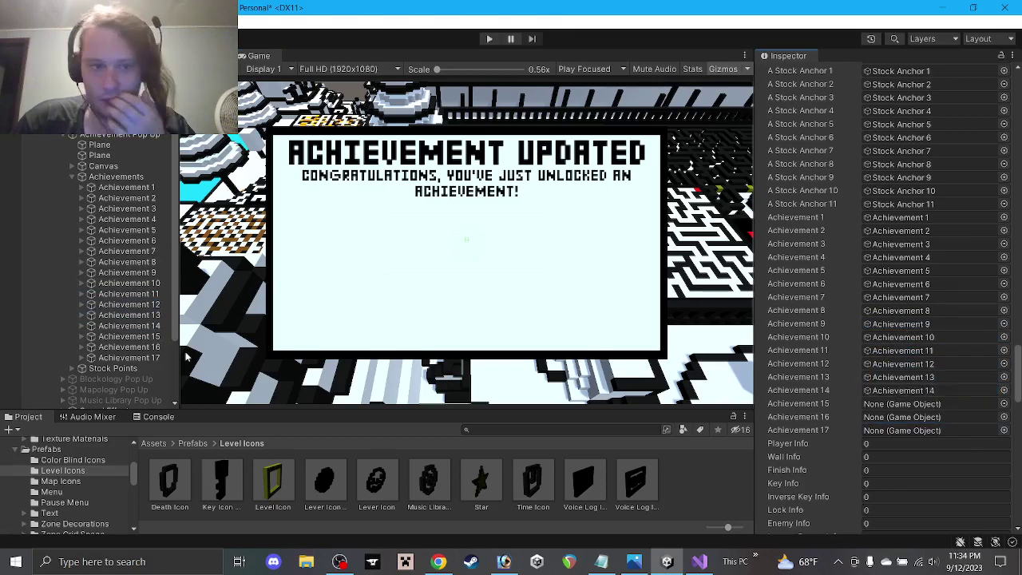
left_click_drag(150, 333, 855, 418)
left_click_drag(144, 358, 883, 433)
Step: Collapse the Achievements group, expand the Anchors under Stock Points, and inspect the achievement pop-up in the Scene view
left_click(73, 176)
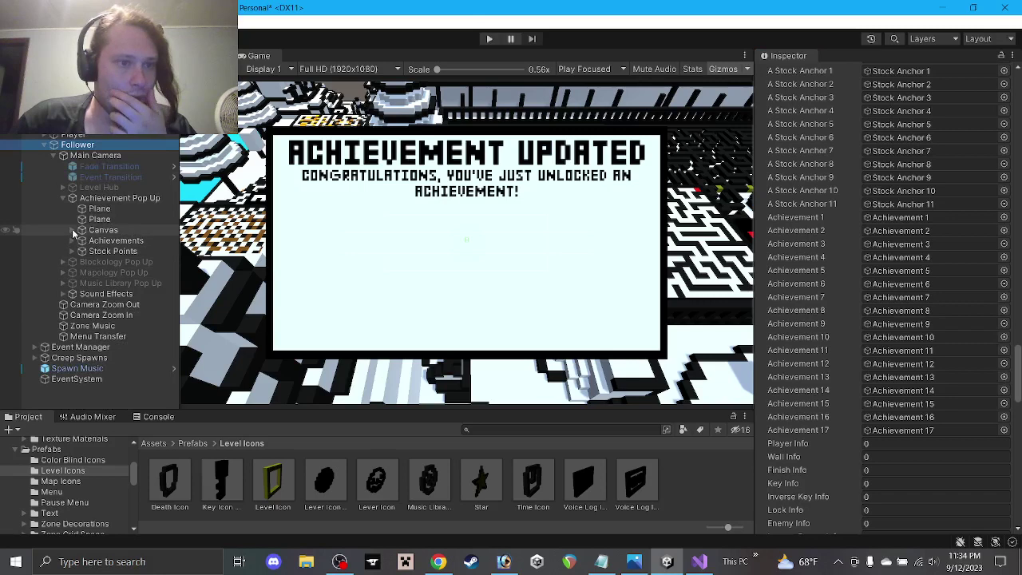
left_click(72, 250)
left_click(82, 272)
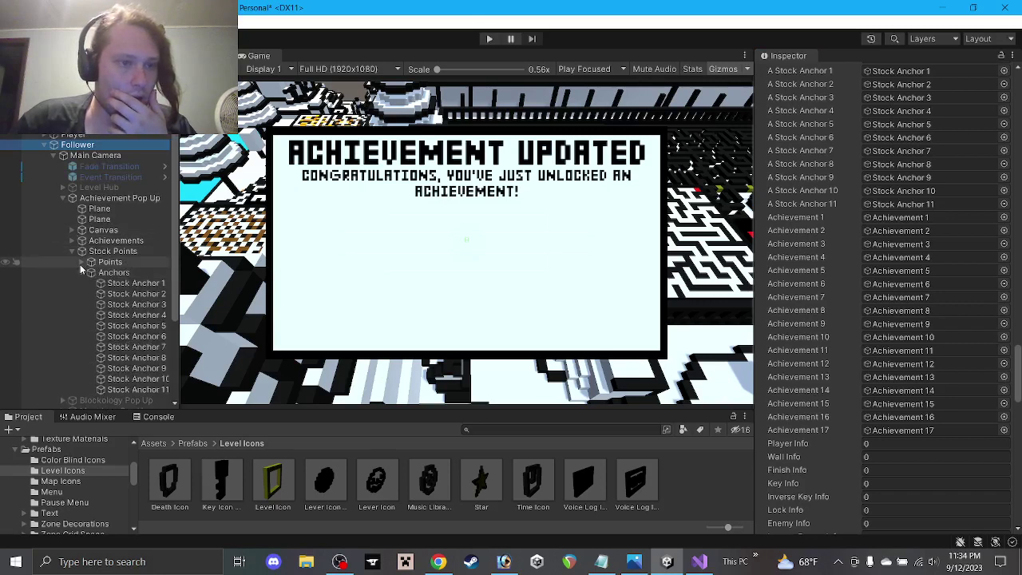
key("ctrl+1")
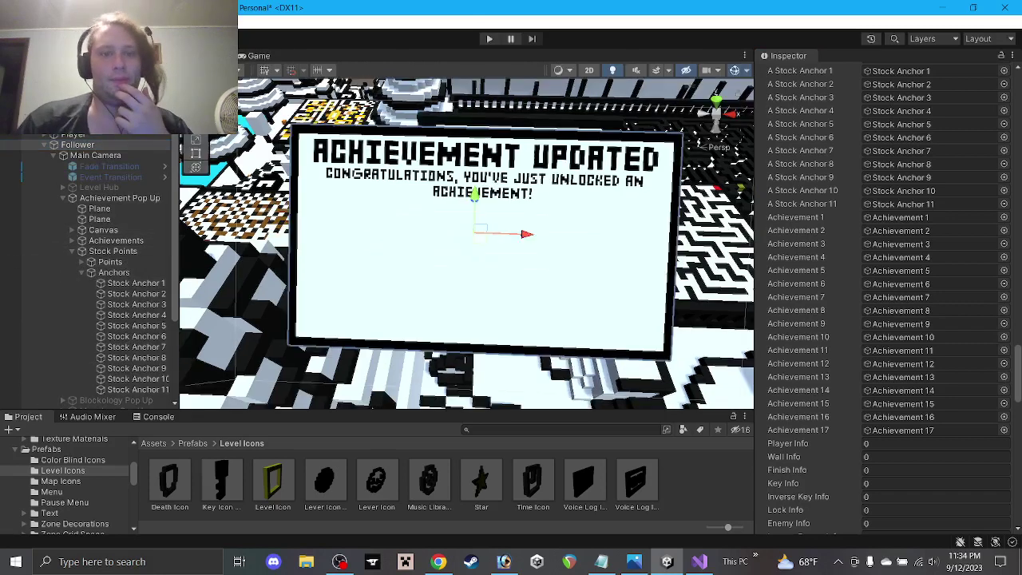
right_click_drag(538, 253, 533, 255)
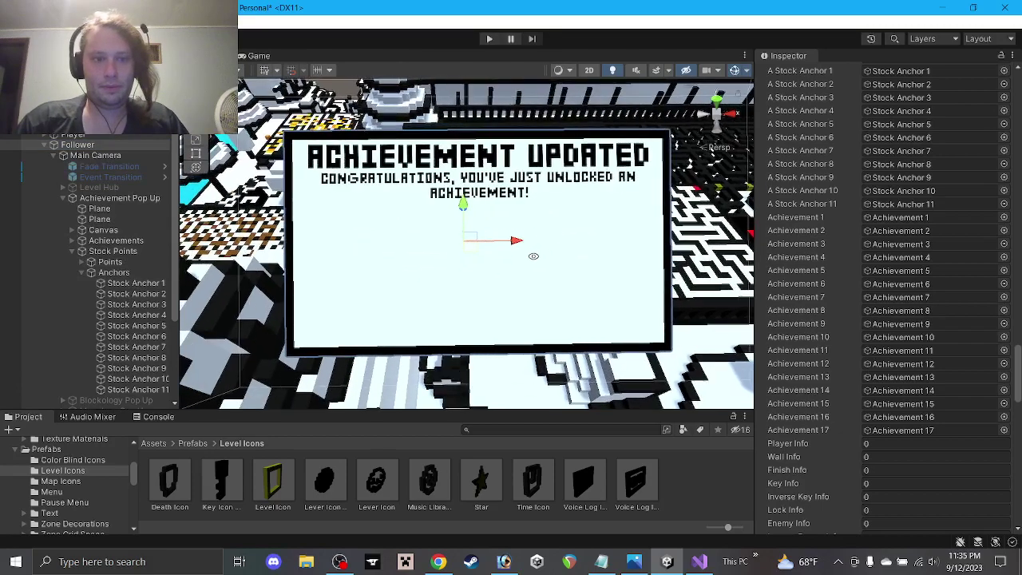
Step: Switch to Visual Studio and review the BStock conditions in the Stock Point Positions region of MapCamera.cs
left_click(700, 561)
scroll(292, 272, "up", 6)
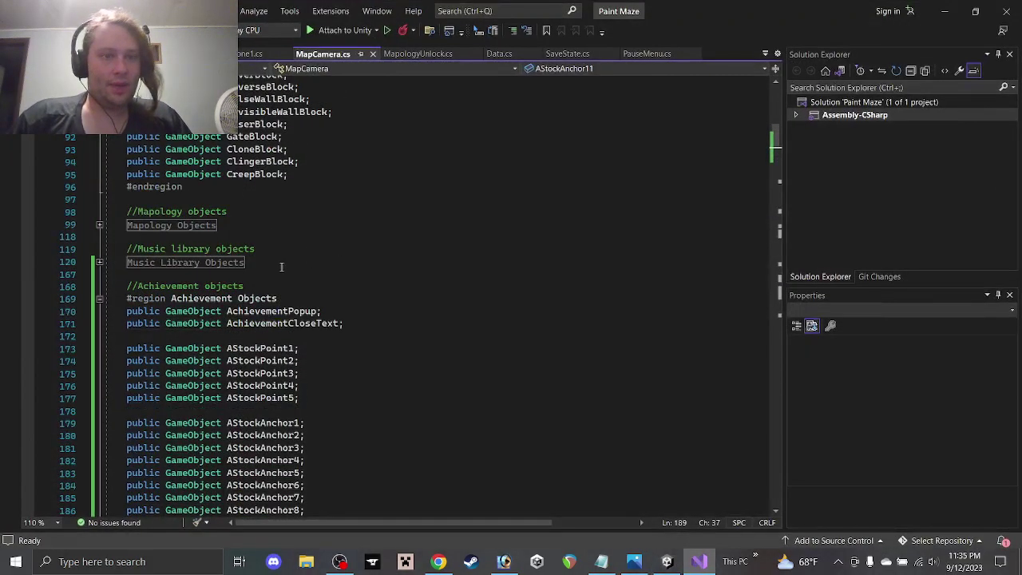
scroll(281, 267, "down", 6)
scroll(276, 262, "up", 5)
scroll(276, 262, "down", 20)
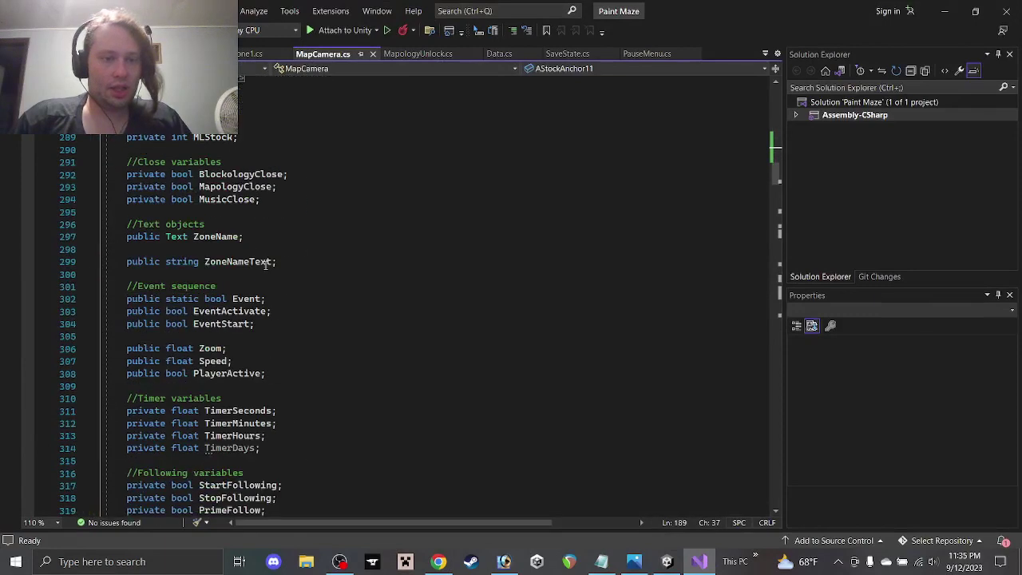
scroll(266, 260, "down", 10)
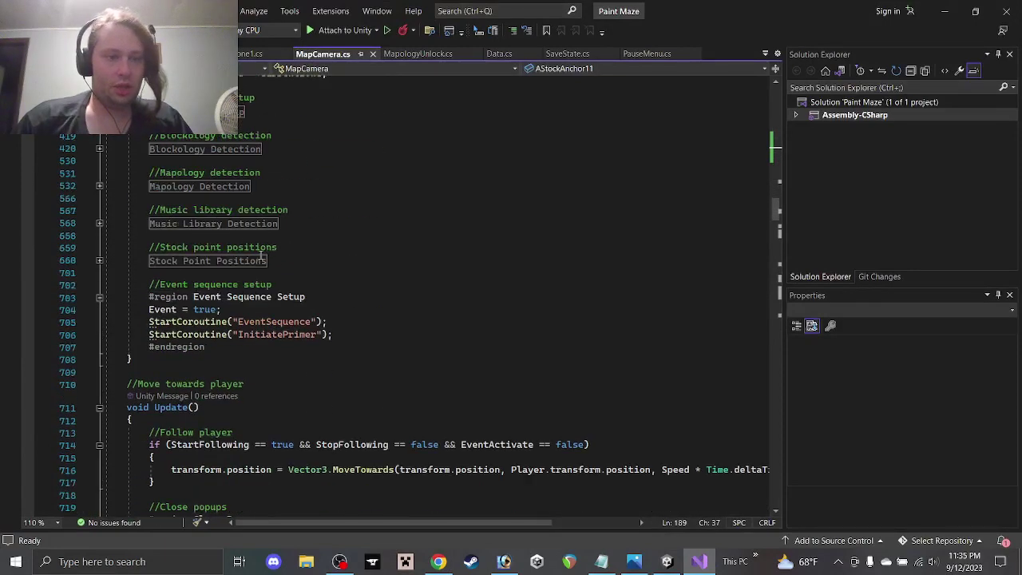
left_click(99, 261)
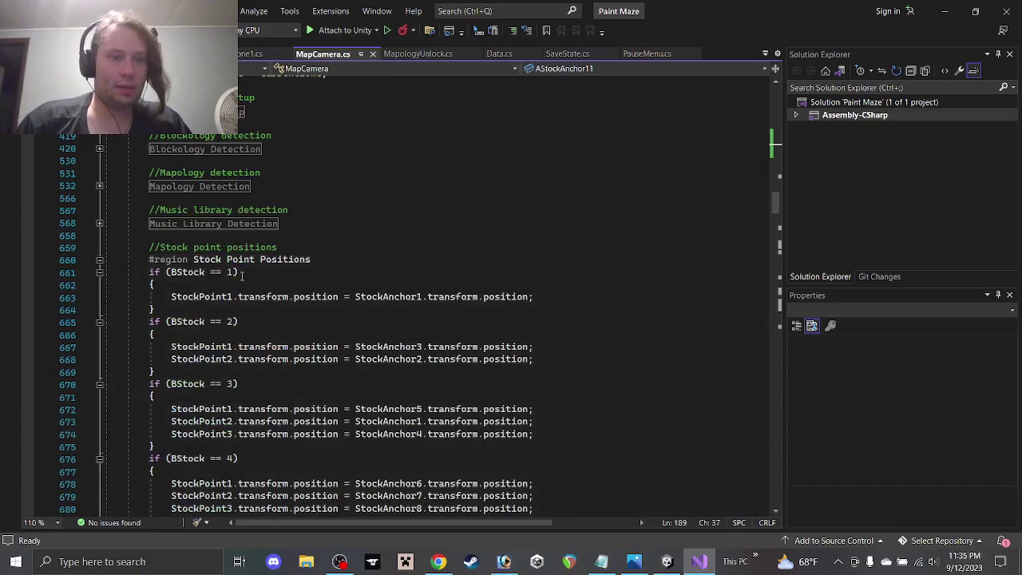
scroll(251, 275, "down", 5)
scroll(252, 276, "down", 3)
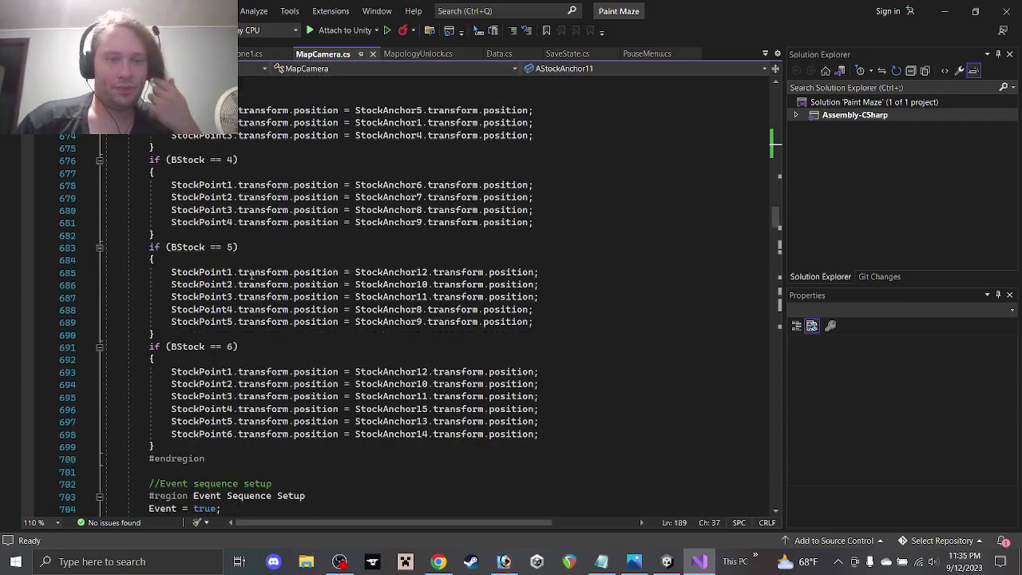
Step: Review the Blockology and achievement object declarations near the beginning of MapCamera.cs, including their stock points and stock anchors
scroll(246, 269, "up", 20)
scroll(246, 269, "up", 14)
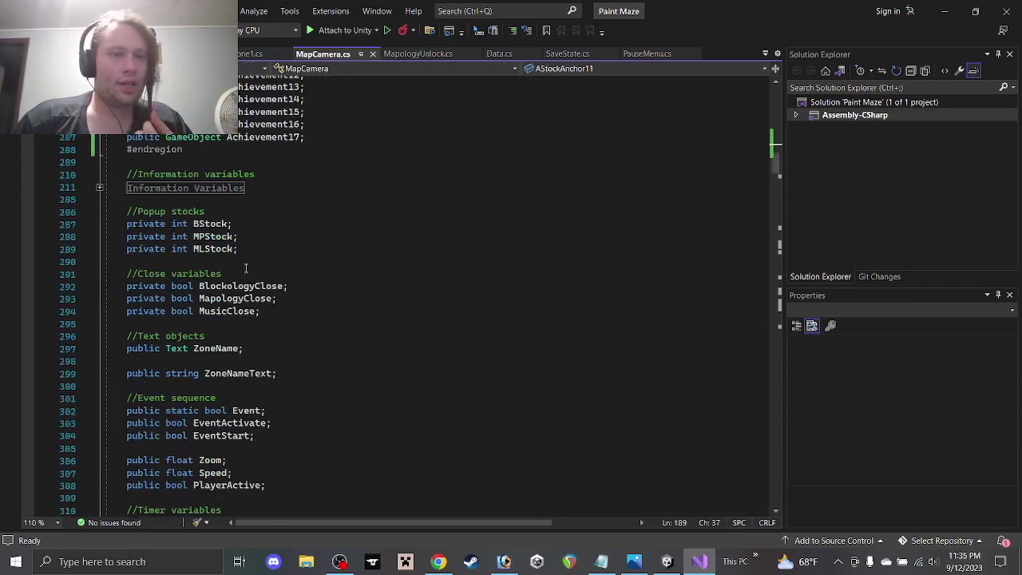
scroll(219, 281, "down", 5)
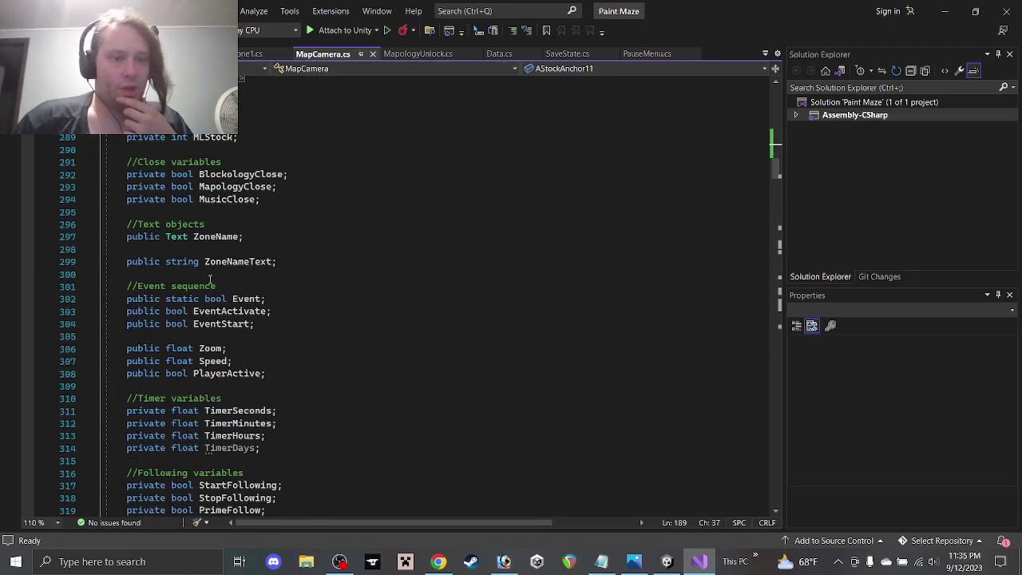
scroll(210, 279, "up", 20)
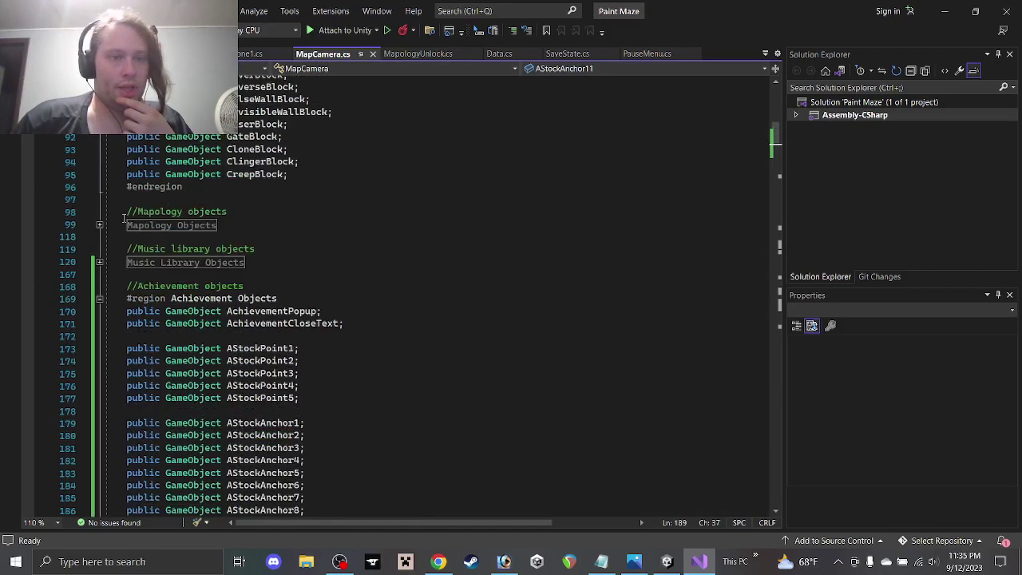
scroll(297, 348, "up", 17)
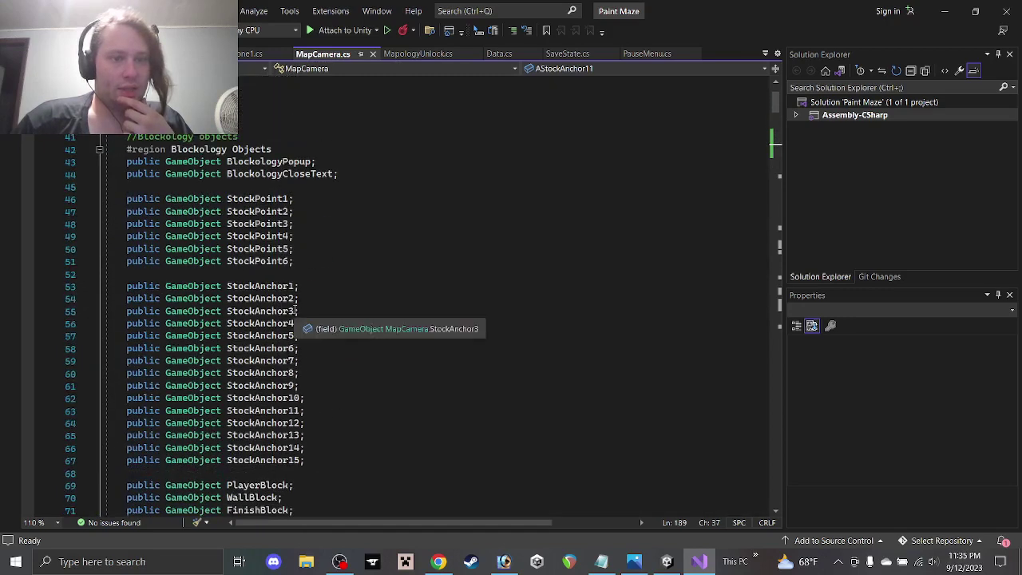
scroll(292, 328, "up", 3)
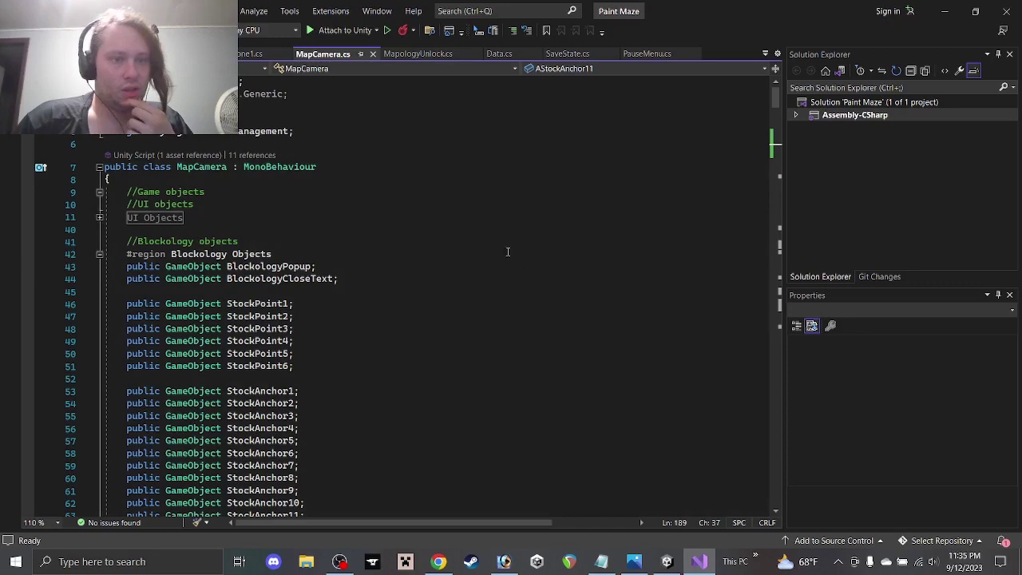
scroll(393, 303, "down", 9)
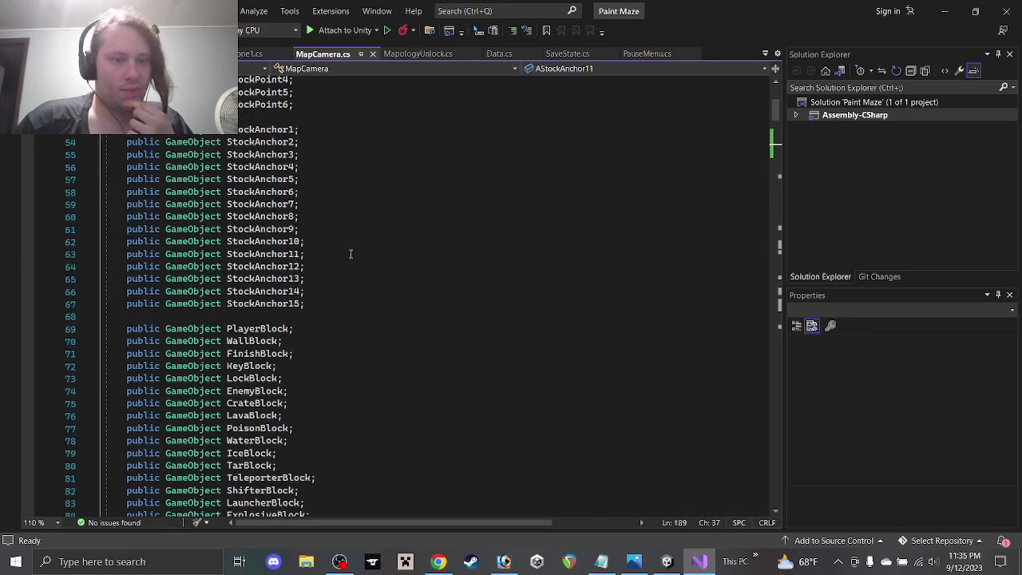
scroll(353, 253, "down", 12)
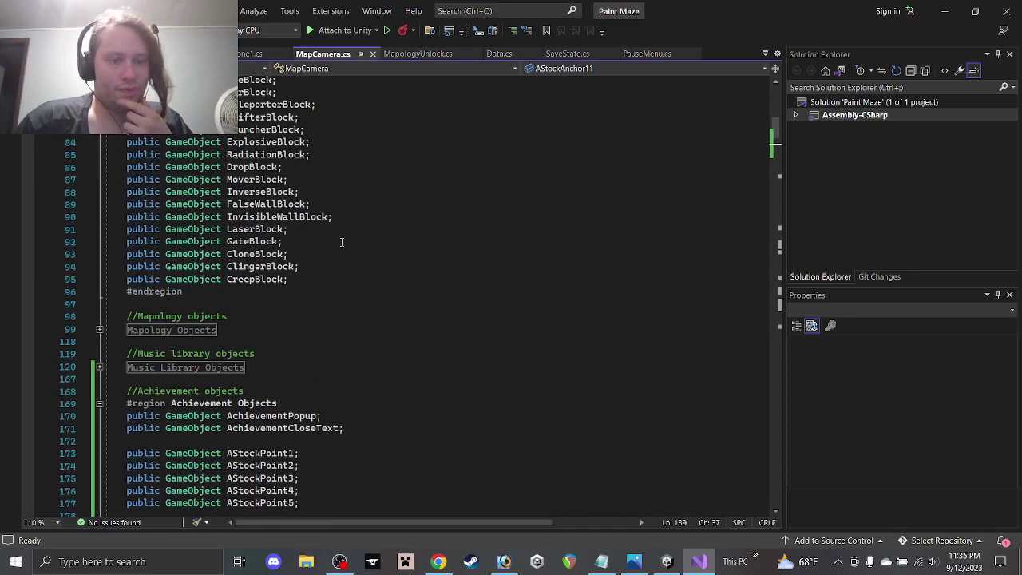
scroll(325, 261, "down", 12)
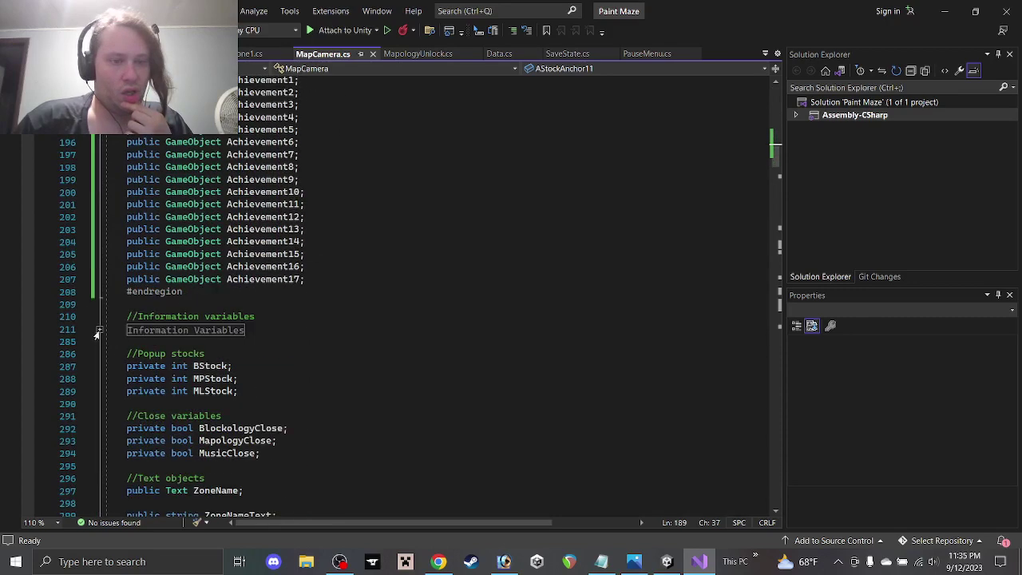
Step: Expand the Information Variables region and examine its Blockology, Mapology and music library variables down to the pop-up stocks
left_click(99, 329)
scroll(183, 285, "down", 12)
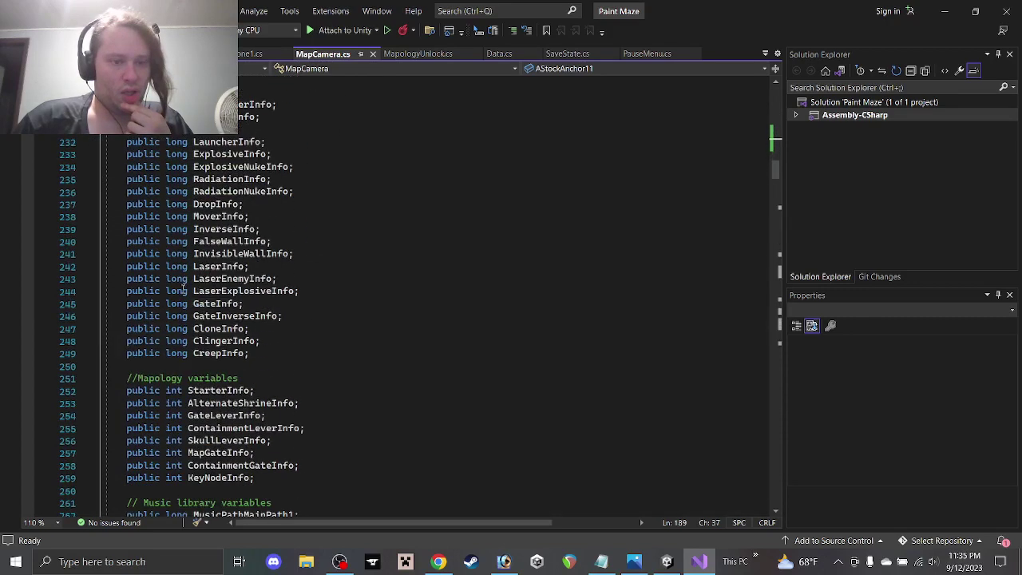
scroll(183, 285, "down", 8)
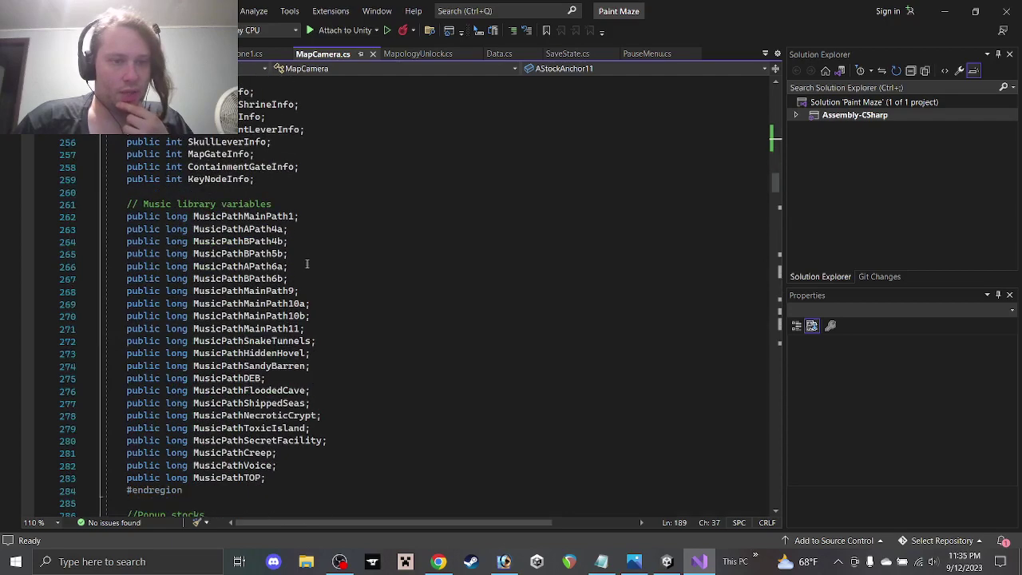
scroll(306, 263, "down", 5)
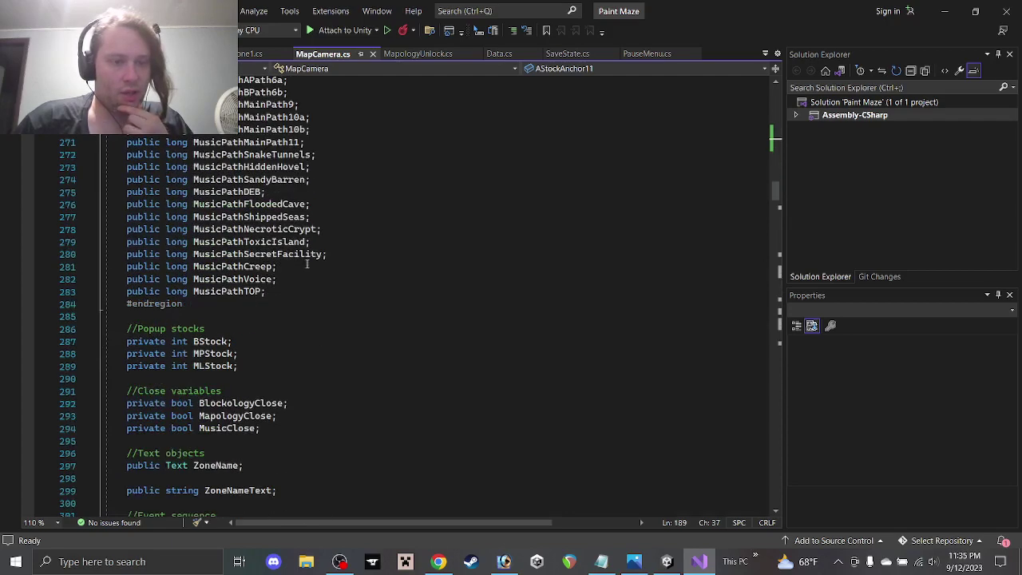
Step: Declare a private int AStock below MLStock in the pop-up stocks and save the script
left_click(257, 364)
key("Return")
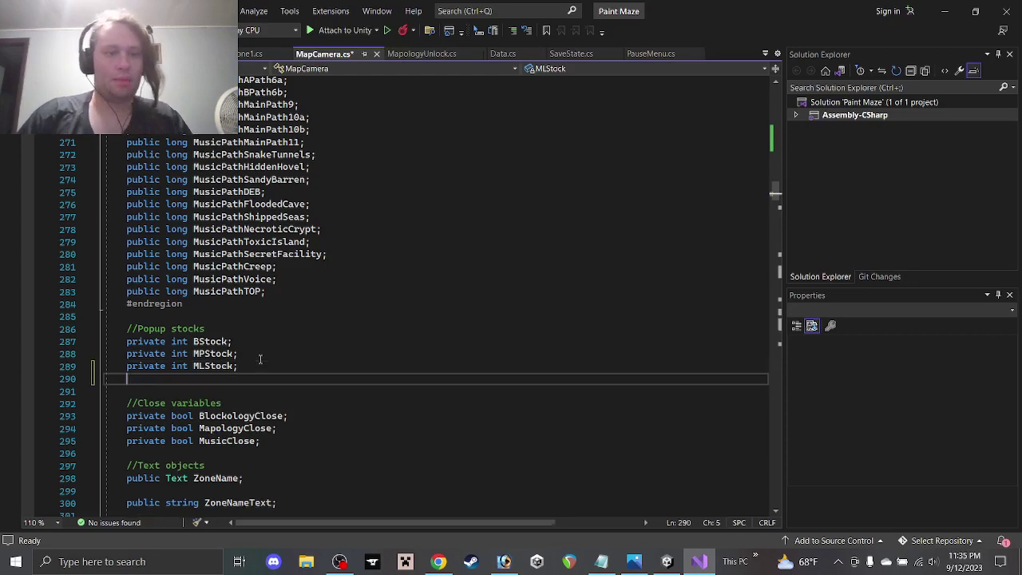
type("priva")
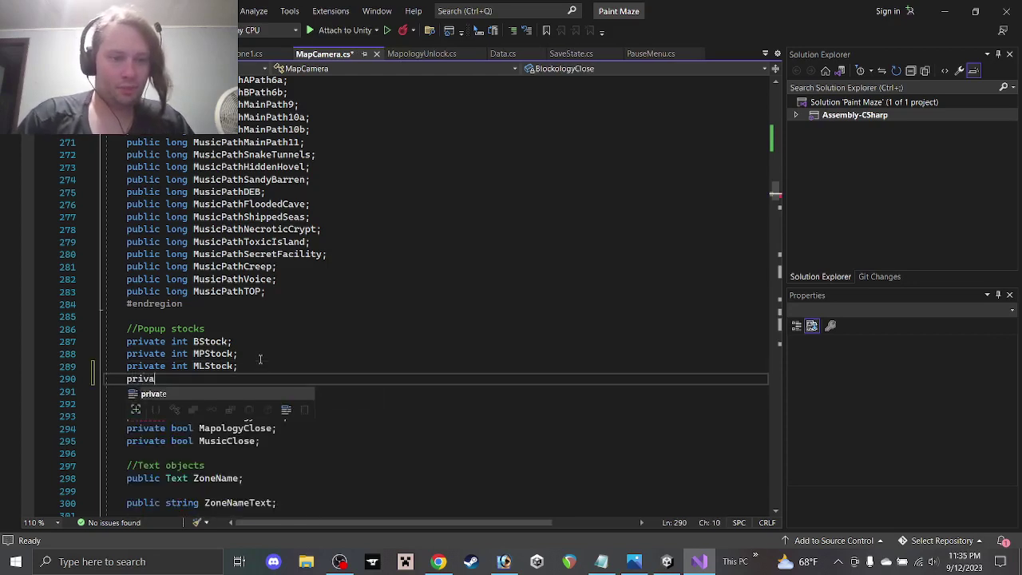
type("te int AStock;")
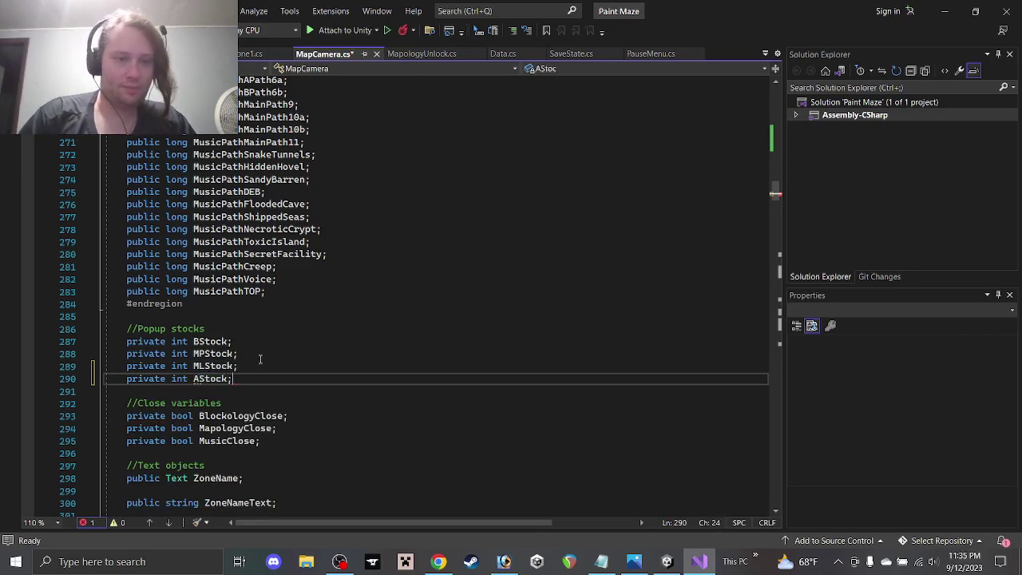
key("ctrl+s")
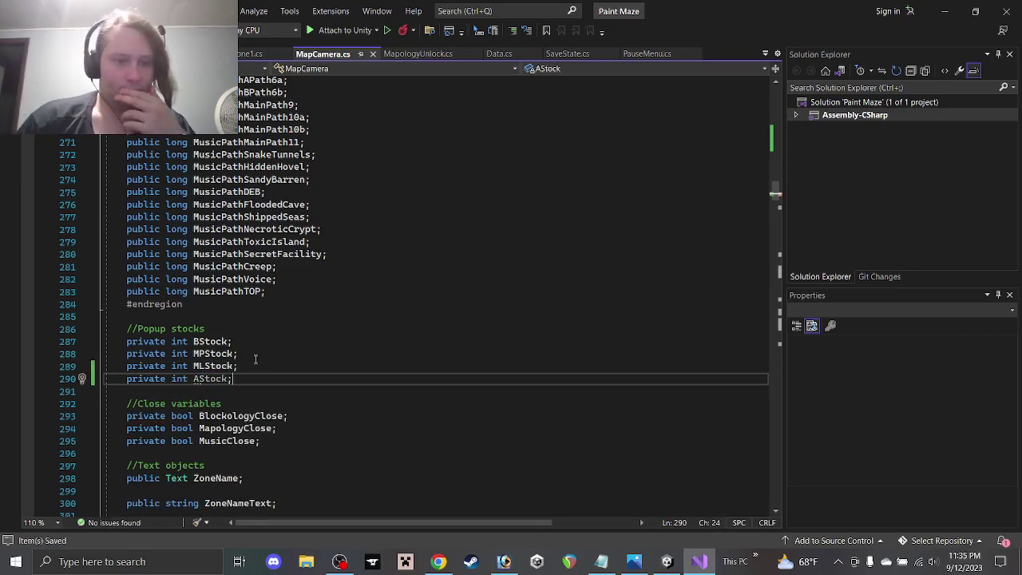
Step: Declare a private bool AchievementClose below MusicClose in the close variables and save the script
left_click(281, 444)
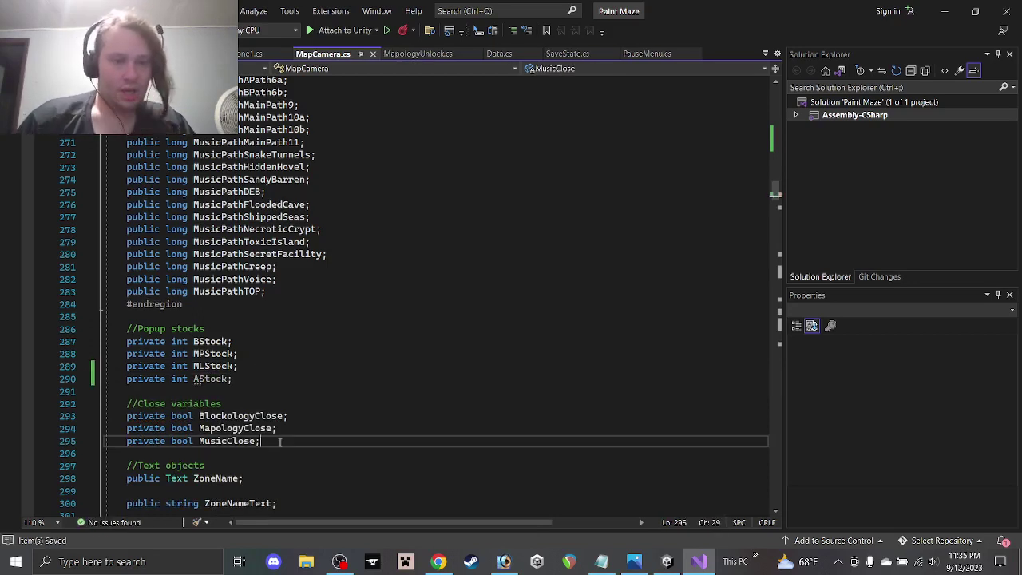
key("Return")
type("private bool AchievementClose;")
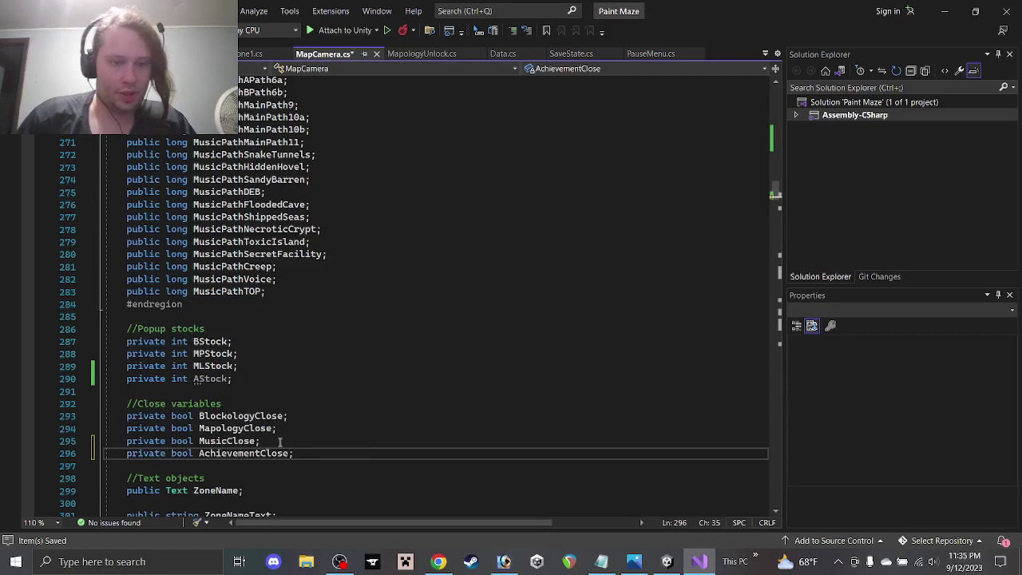
scroll(279, 442, "down", 4)
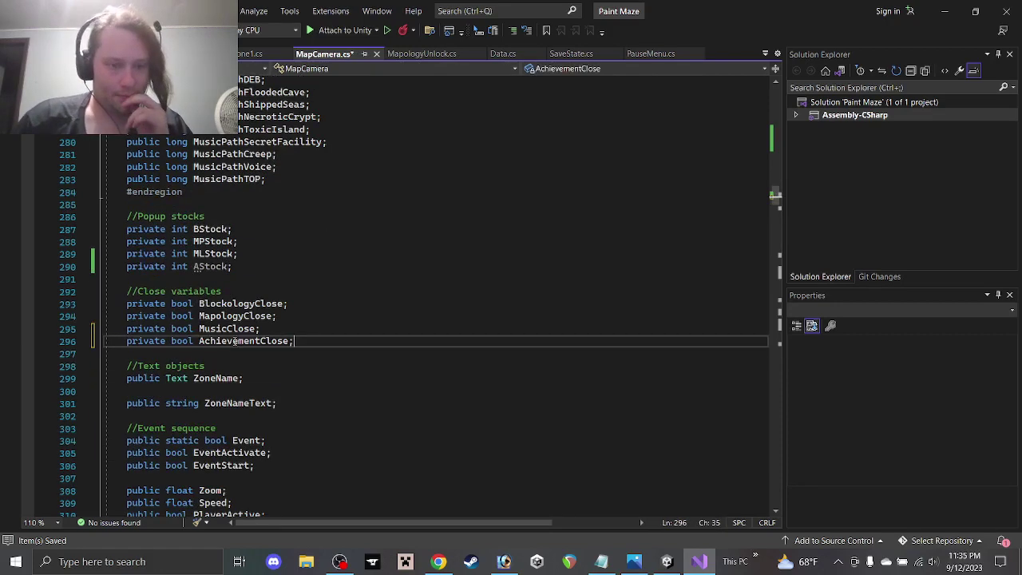
key("ctrl+s")
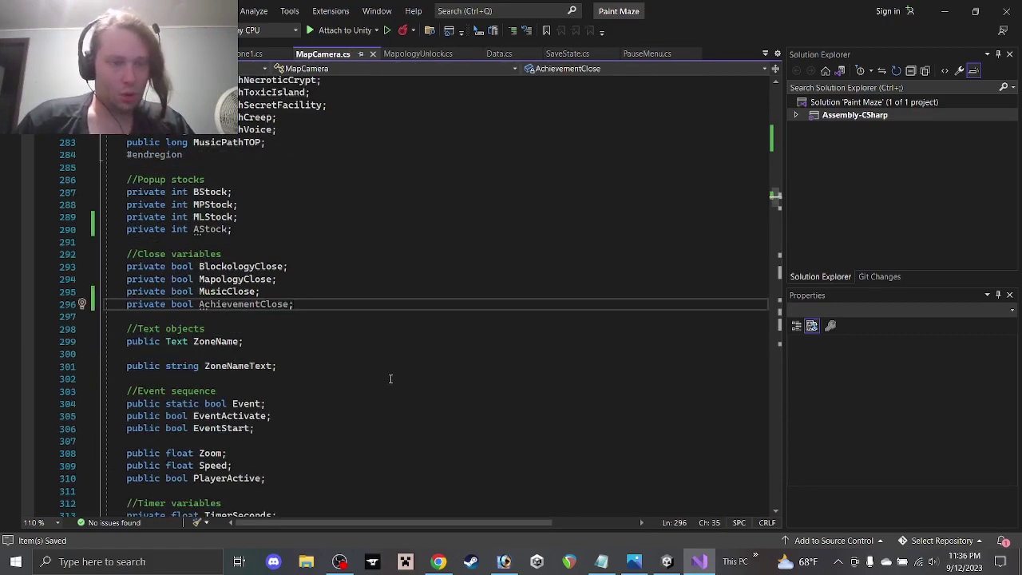
Step: Declare a public AudioSource AchievementUnlocked below EventJingle in the music and sound variables
scroll(361, 375, "down", 6)
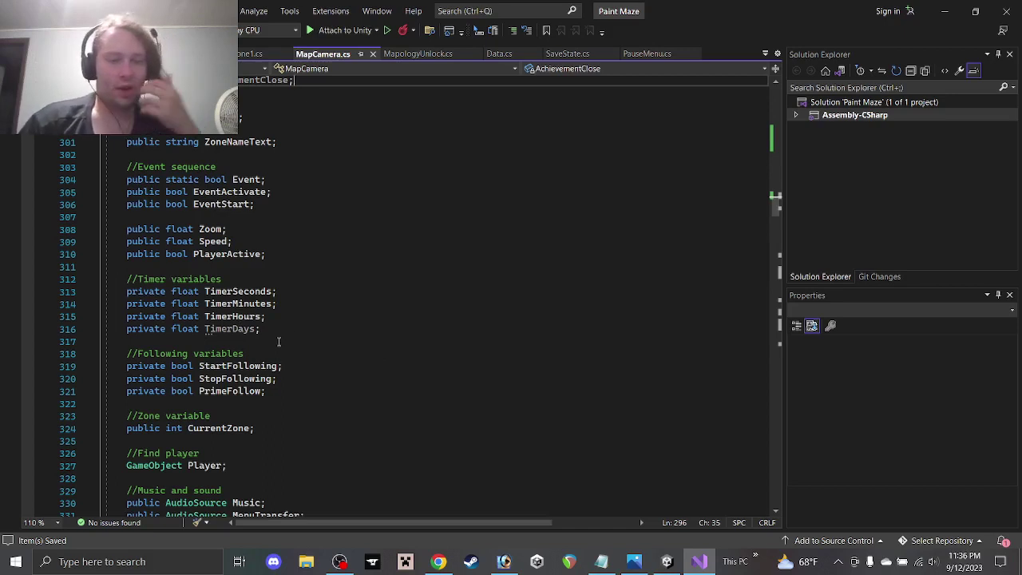
scroll(274, 340, "down", 1)
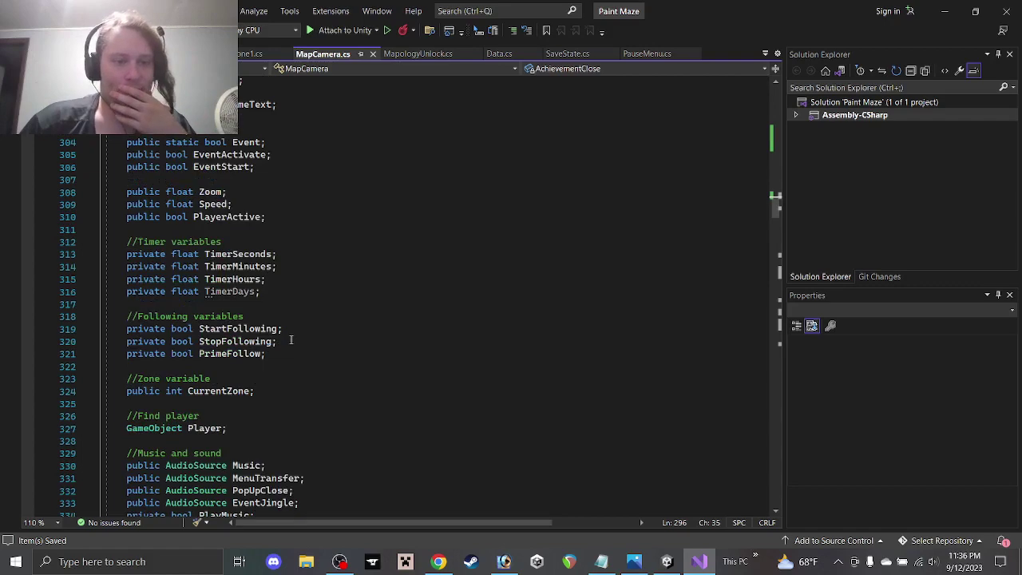
scroll(291, 340, "down", 3)
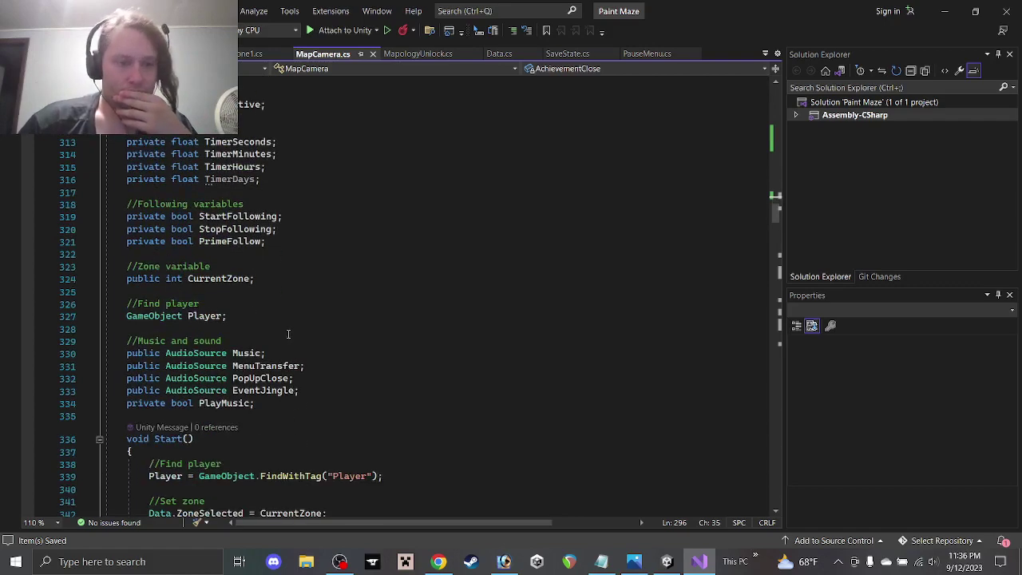
scroll(288, 334, "down", 2)
left_click(322, 314)
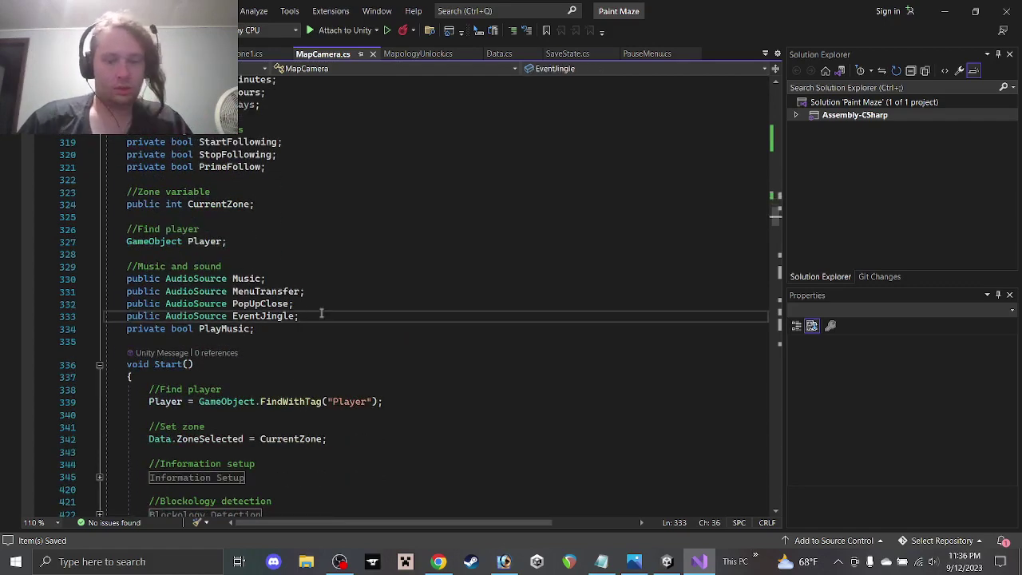
key("Return")
type("public Audio")
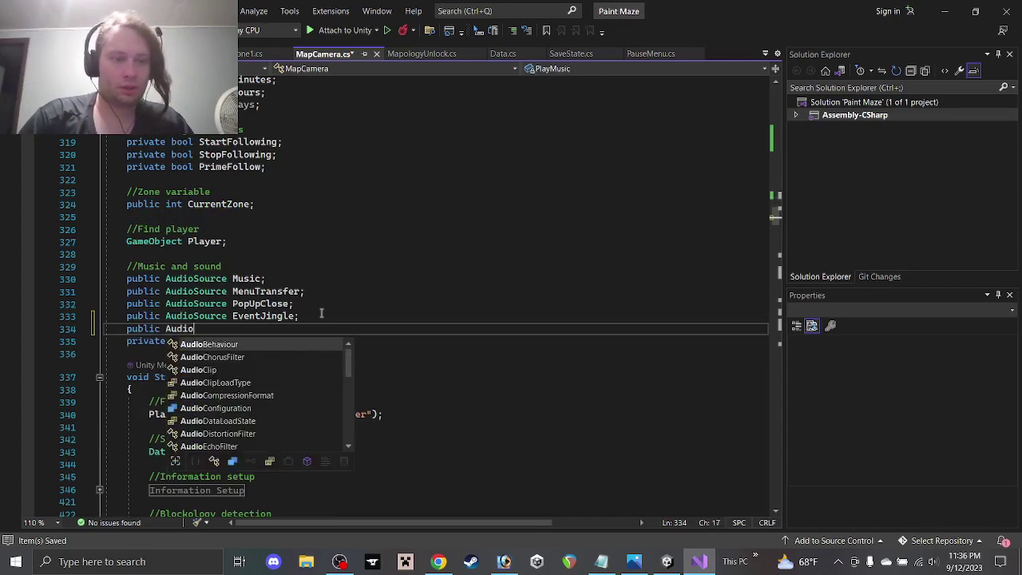
type("Source Achi")
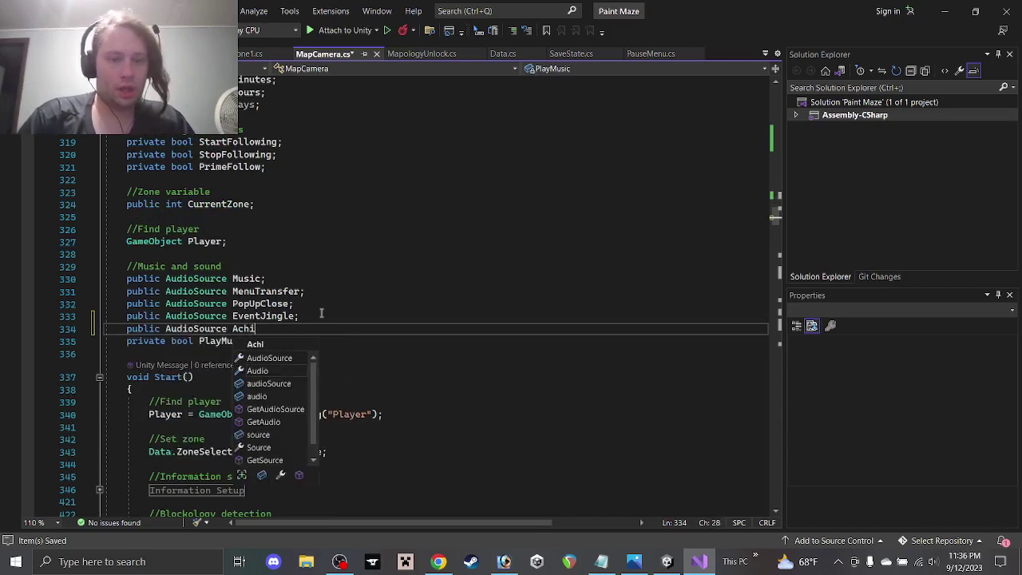
type("evementUnlocked;")
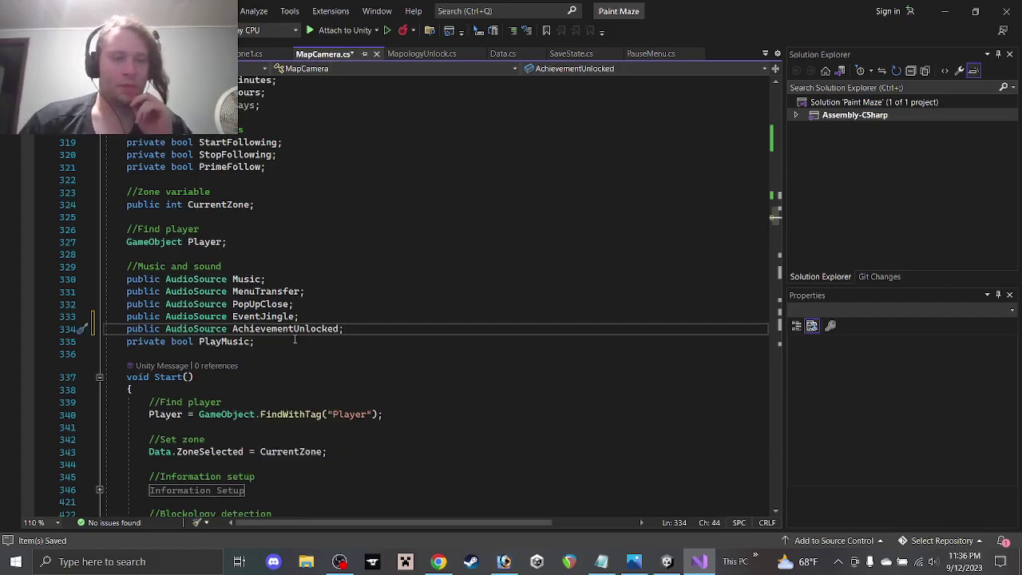
Step: Examine the Start method's Stock Point Positions region, comparing the anchor assignments for each BStock value from 1 to 6
scroll(297, 380, "down", 1)
scroll(297, 380, "down", 2)
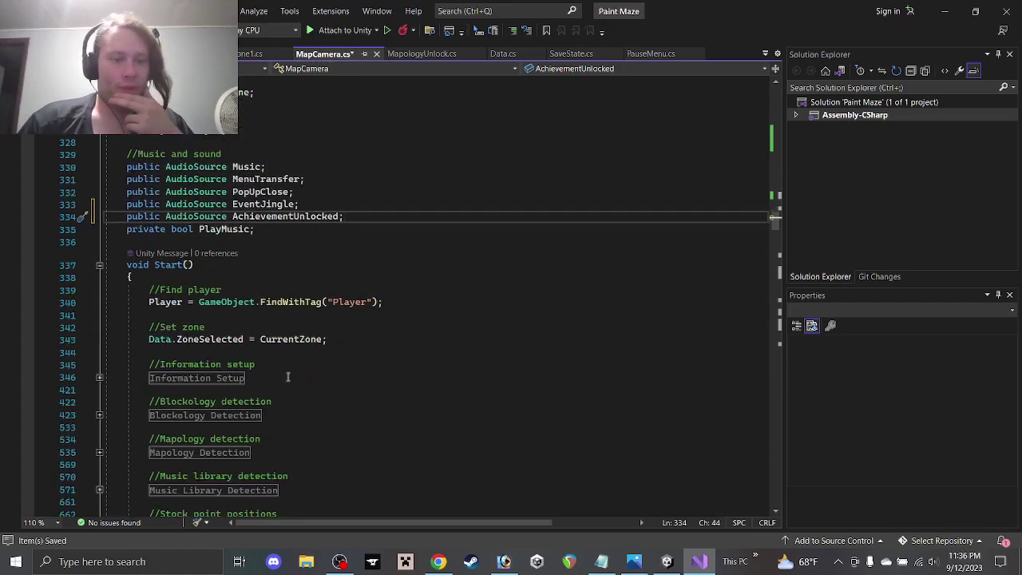
scroll(289, 366, "down", 2)
scroll(288, 366, "down", 11)
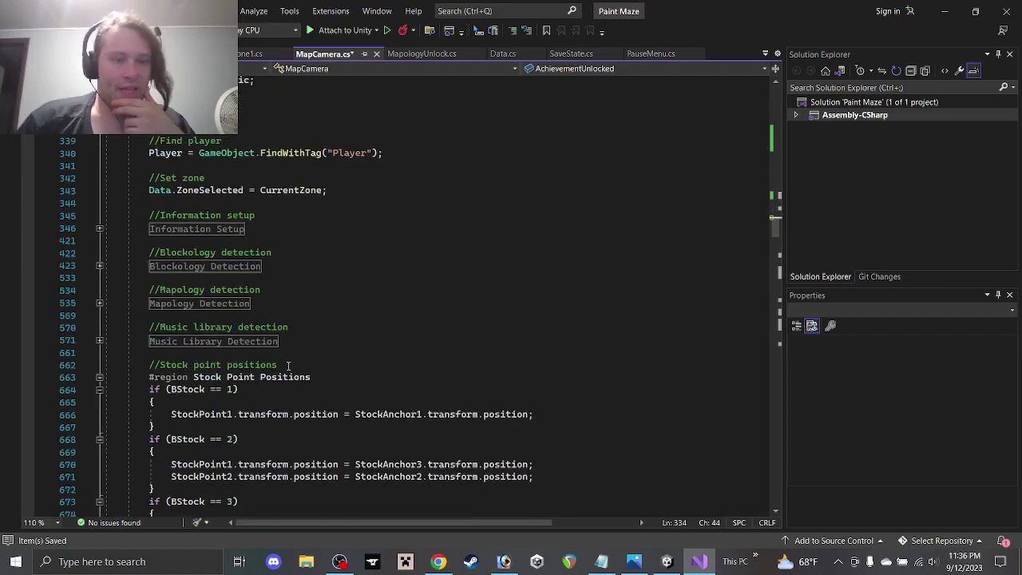
scroll(277, 376, "down", 3)
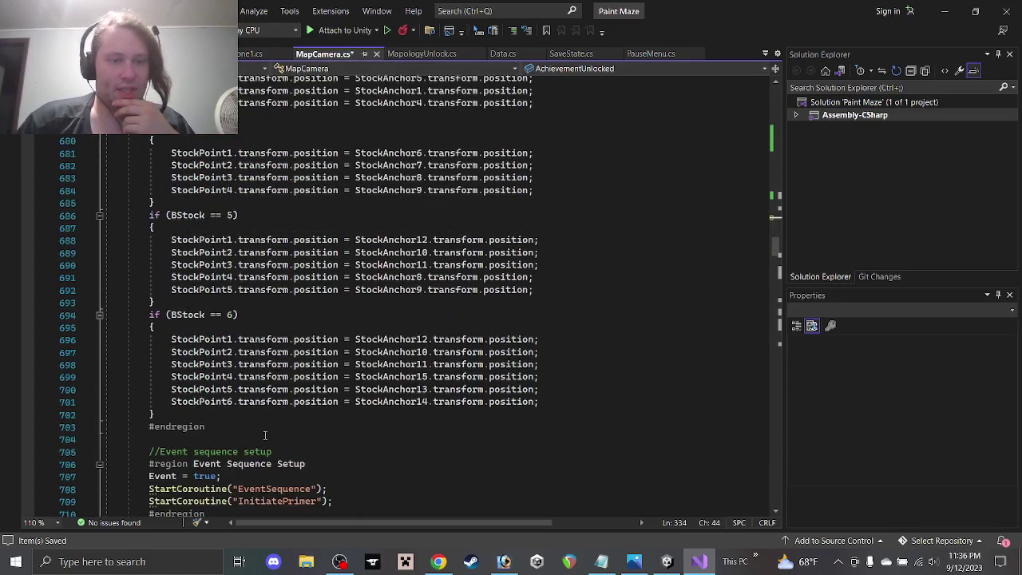
scroll(266, 436, "up", 5)
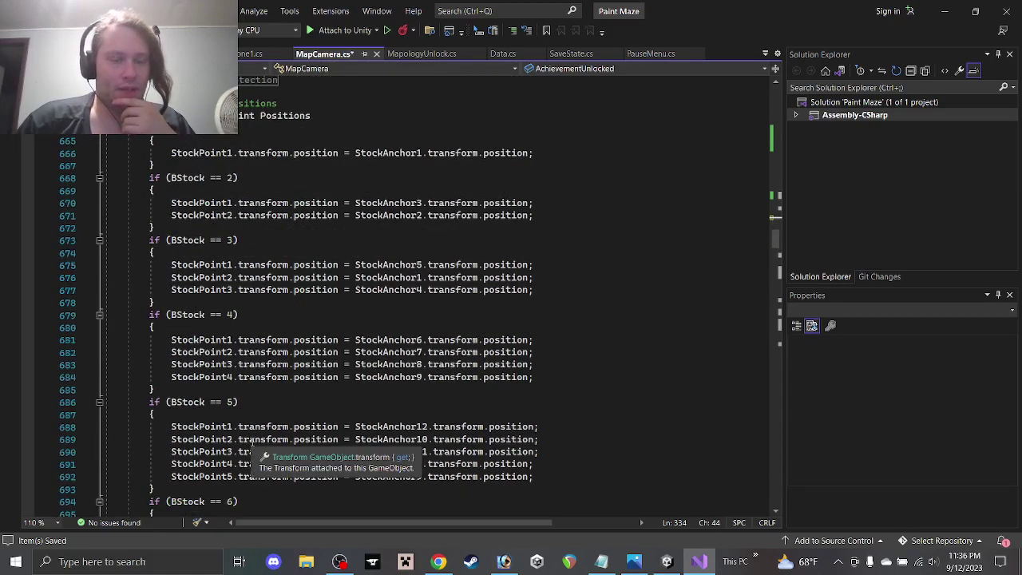
scroll(253, 444, "down", 5)
scroll(295, 411, "up", 5)
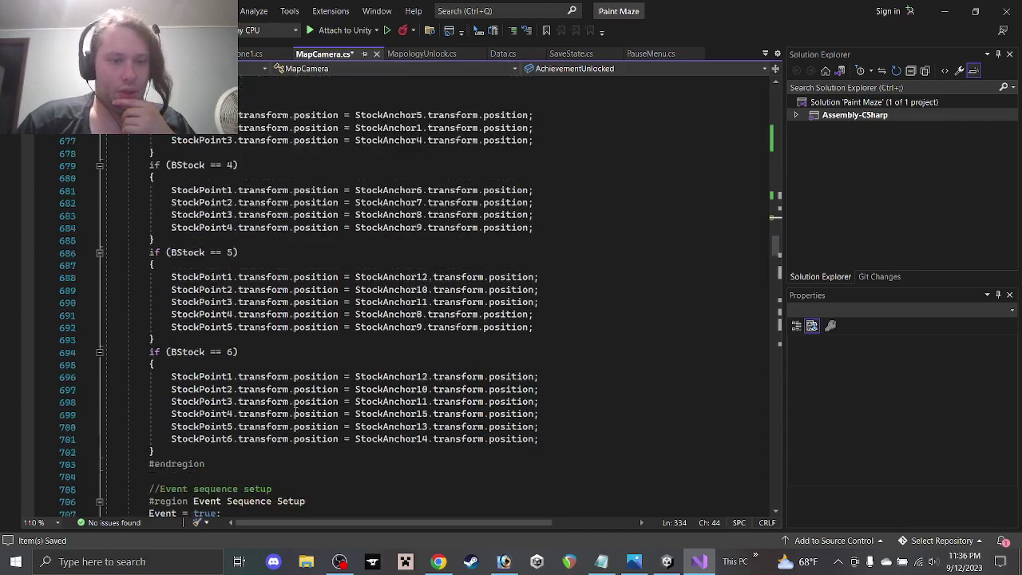
scroll(303, 423, "down", 4)
scroll(260, 403, "up", 3)
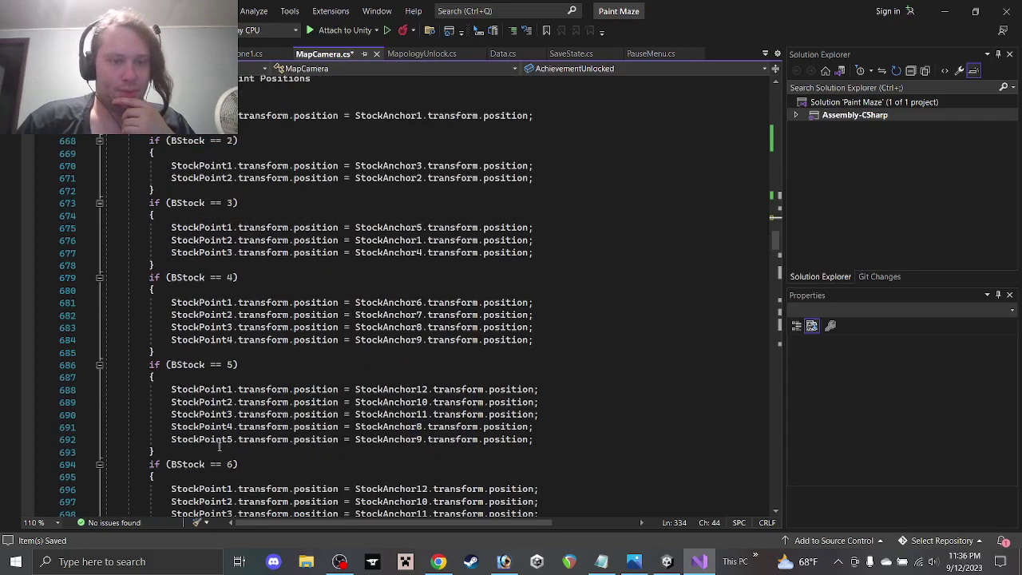
Step: Duplicate the BStock 1 to 5 if-blocks directly below the BStock == 6 block in the Stock Point Positions region
left_click_drag(219, 451, 199, 91)
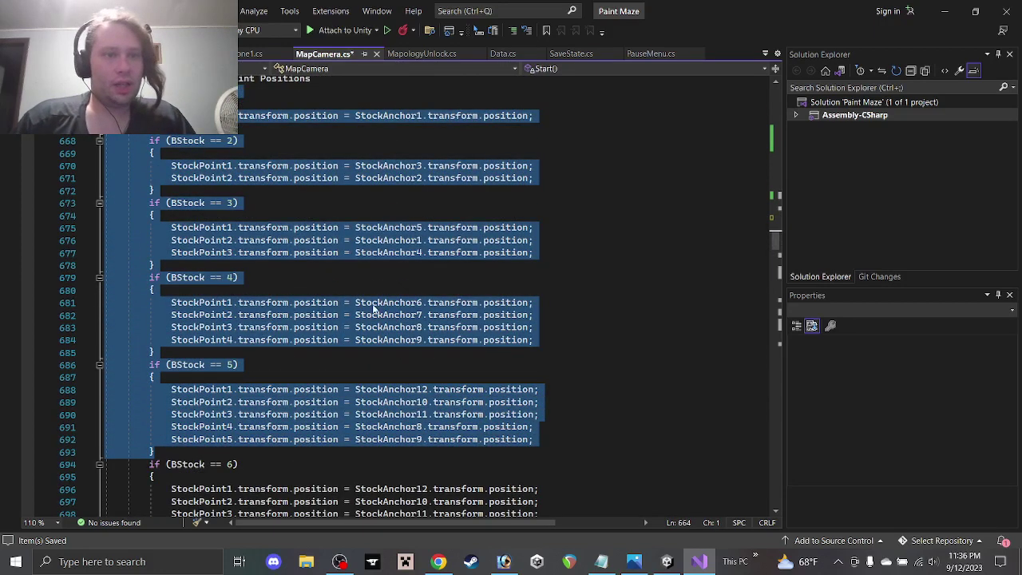
scroll(352, 303, "down", 2)
scroll(343, 302, "up", 5)
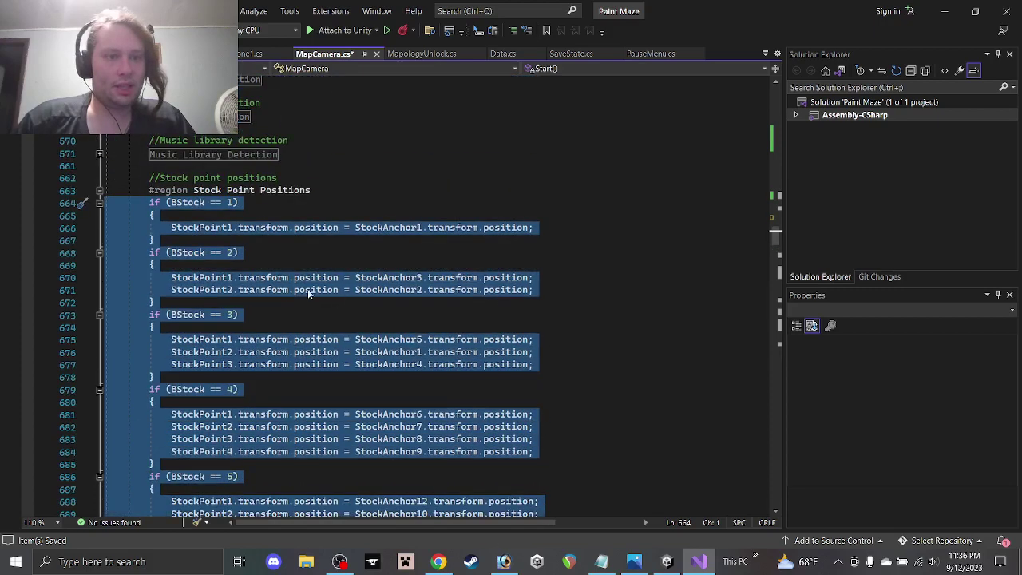
scroll(264, 279, "up", 1)
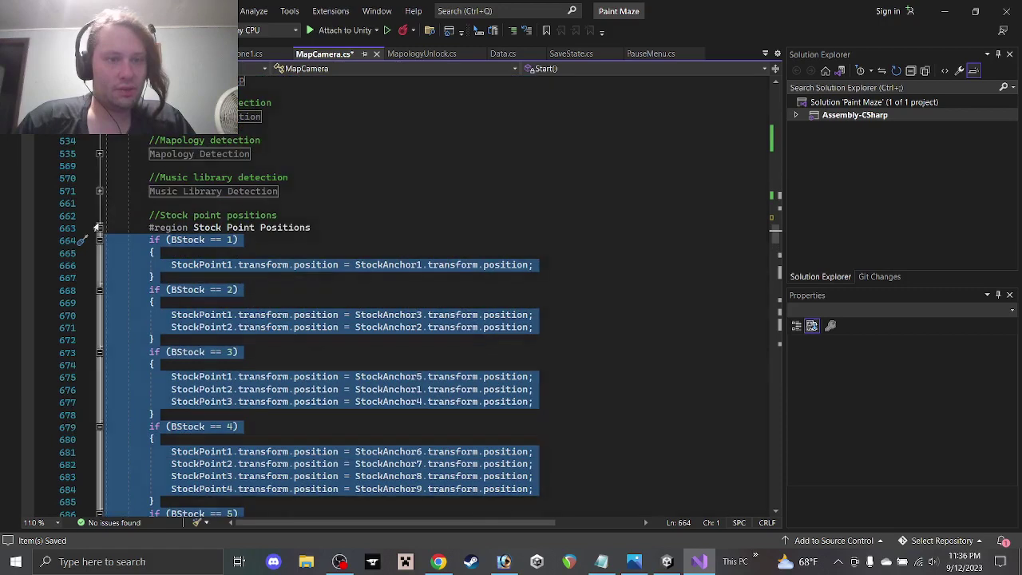
left_click(320, 239)
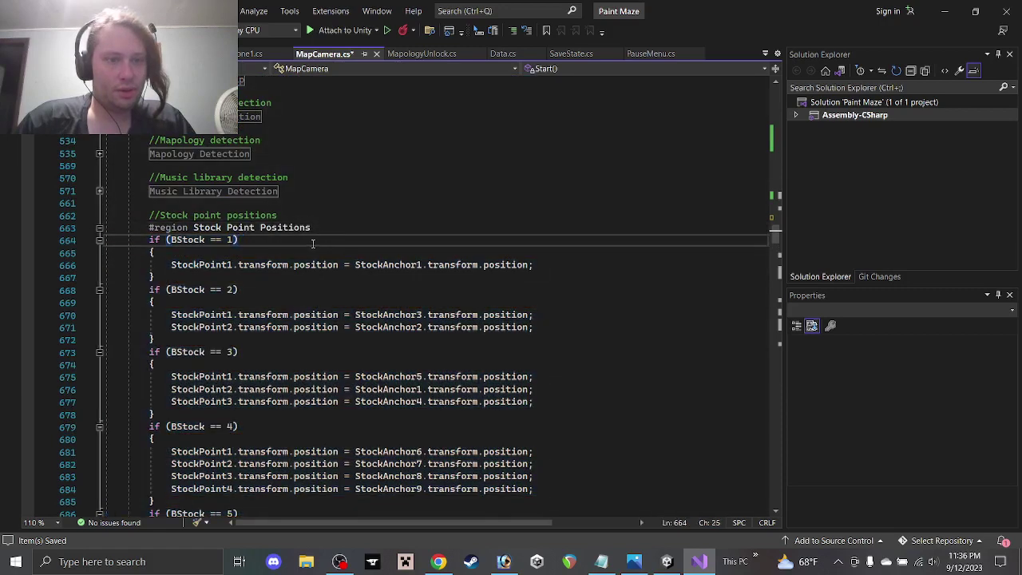
scroll(313, 243, "down", 10)
left_click(260, 329)
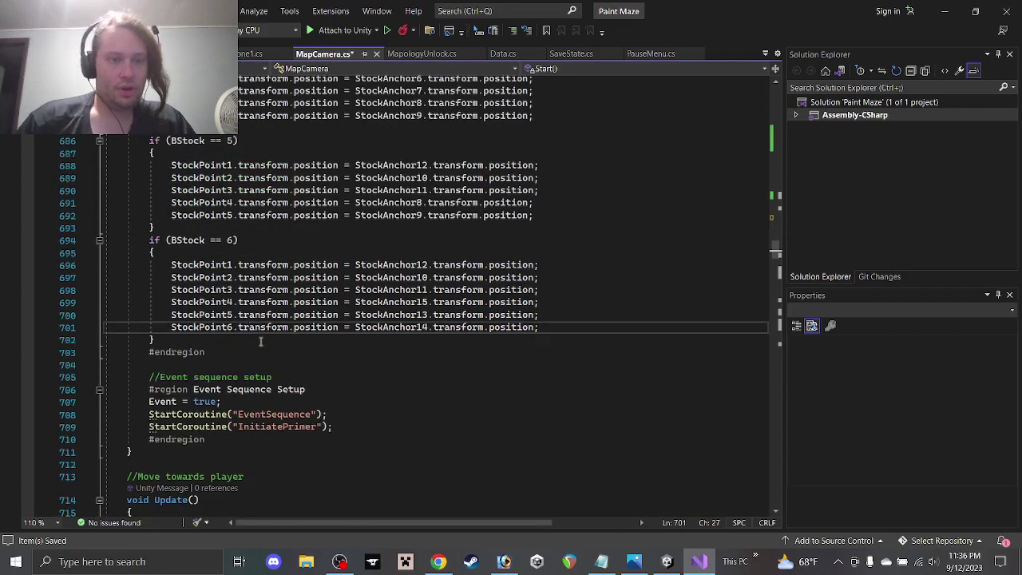
left_click(261, 341)
key("Return")
key("ctrl+v")
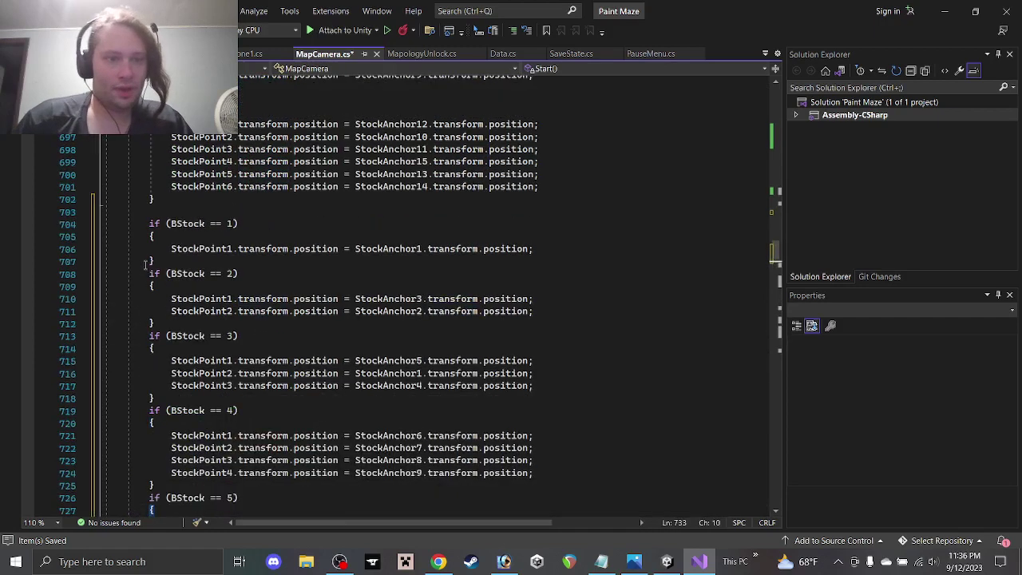
Step: Rename BStock to AStock in the conditions of the five duplicated if-blocks, for values 1 to 5
left_click(175, 224)
key("BackSpace")
type("A")
left_click(170, 274)
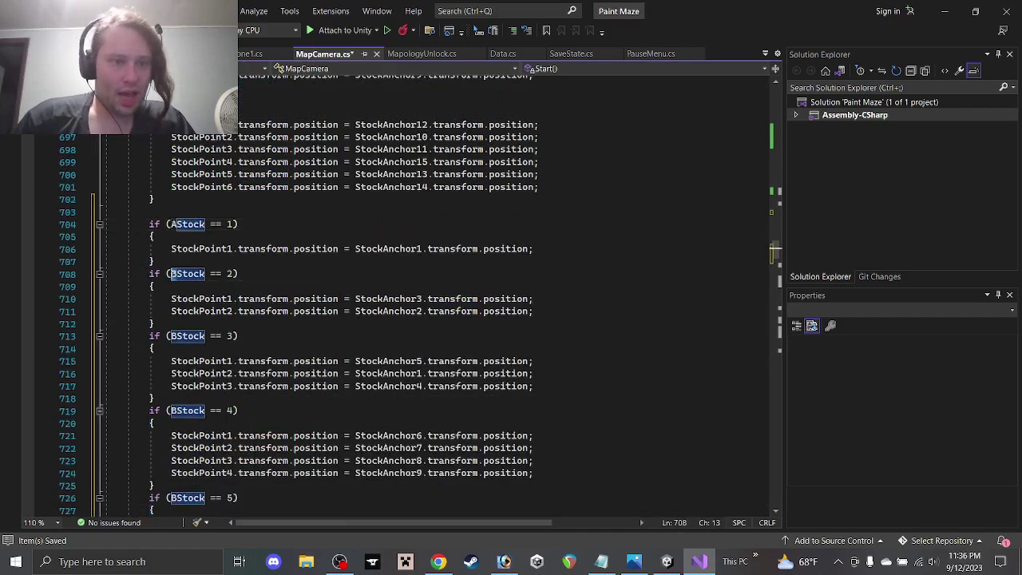
key("Delete")
type("A")
left_click(170, 336)
key("Delete")
type("A")
left_click(171, 410)
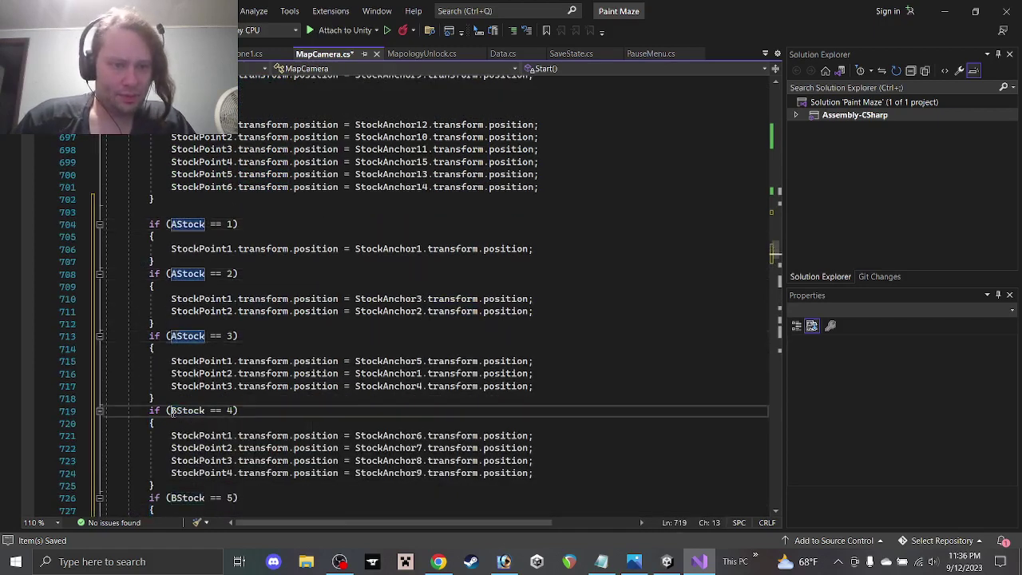
key("Delete")
type("A")
scroll(171, 411, "down", 2)
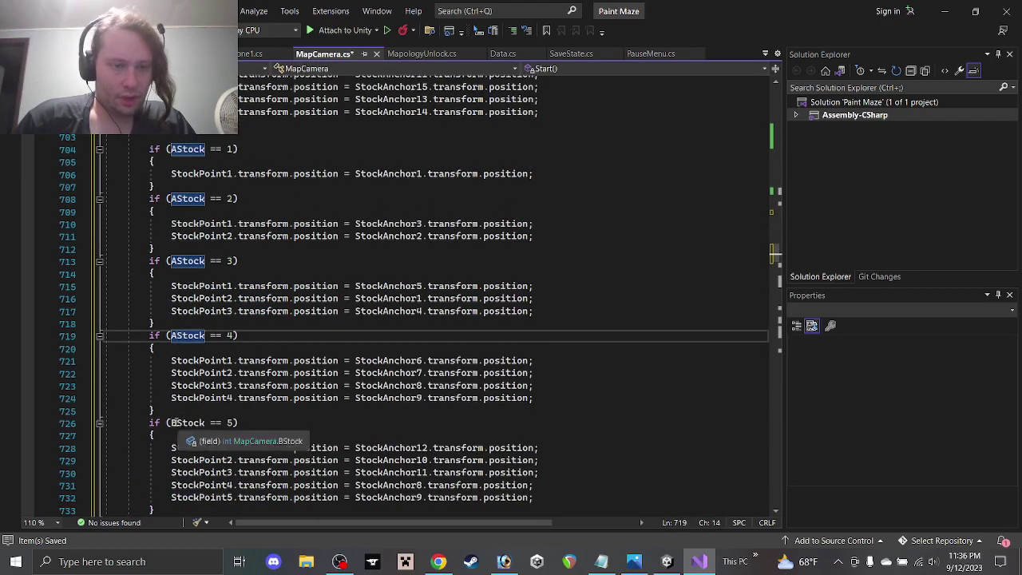
left_click(170, 423)
key("Delete")
type("A")
scroll(239, 375, "down", 1)
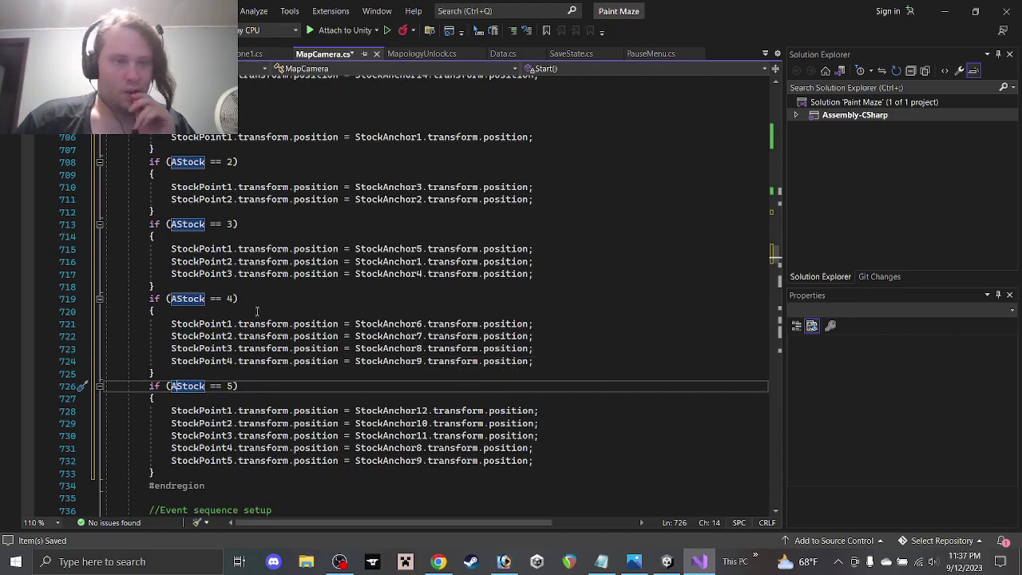
Step: Change the StockPoint references to AStockPoint in the AStock == 1, 2 and 3 blocks
scroll(230, 203, "up", 2)
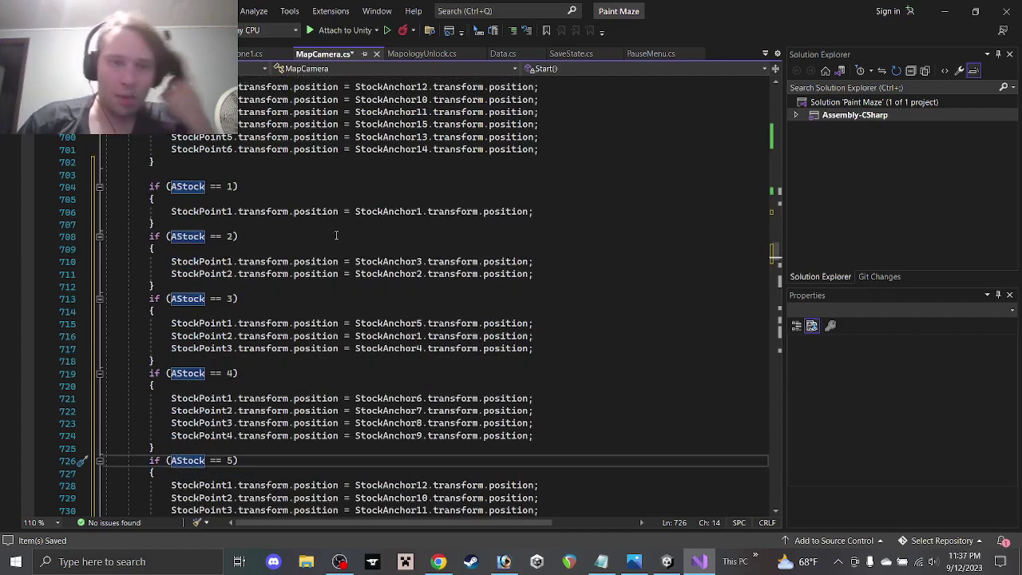
left_click(171, 211)
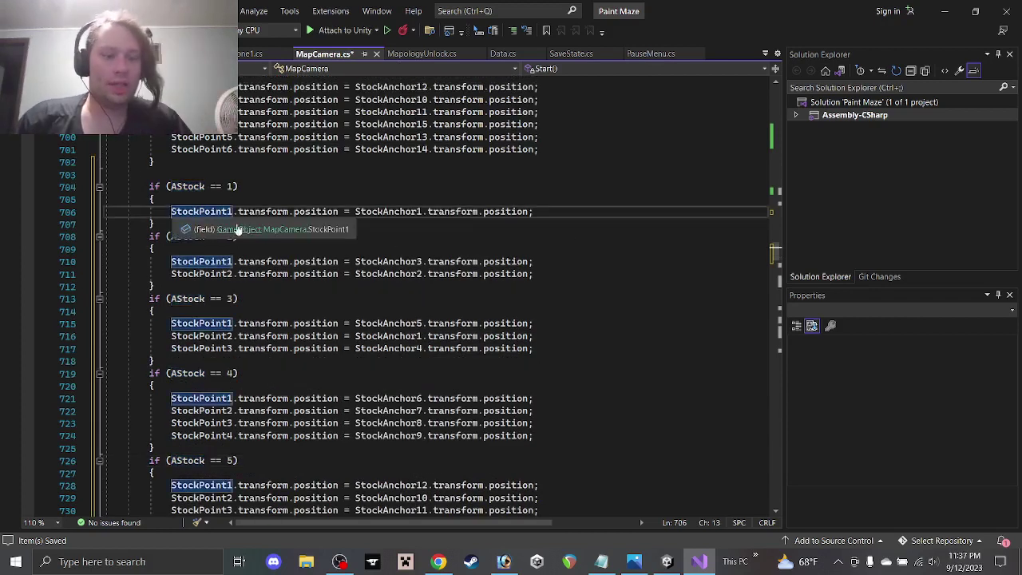
type("A")
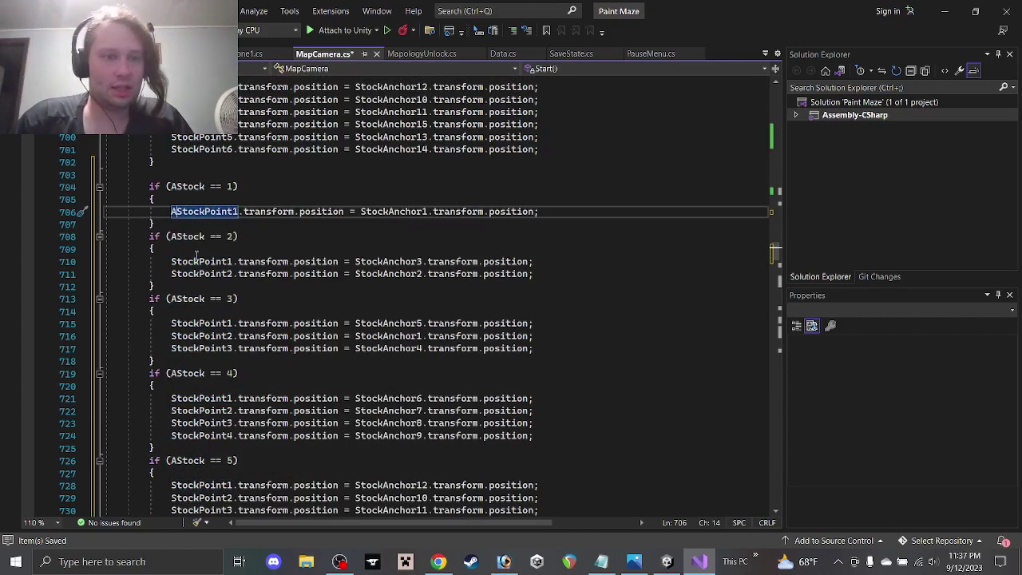
left_click(171, 261)
type("A")
left_click(171, 274)
type("A")
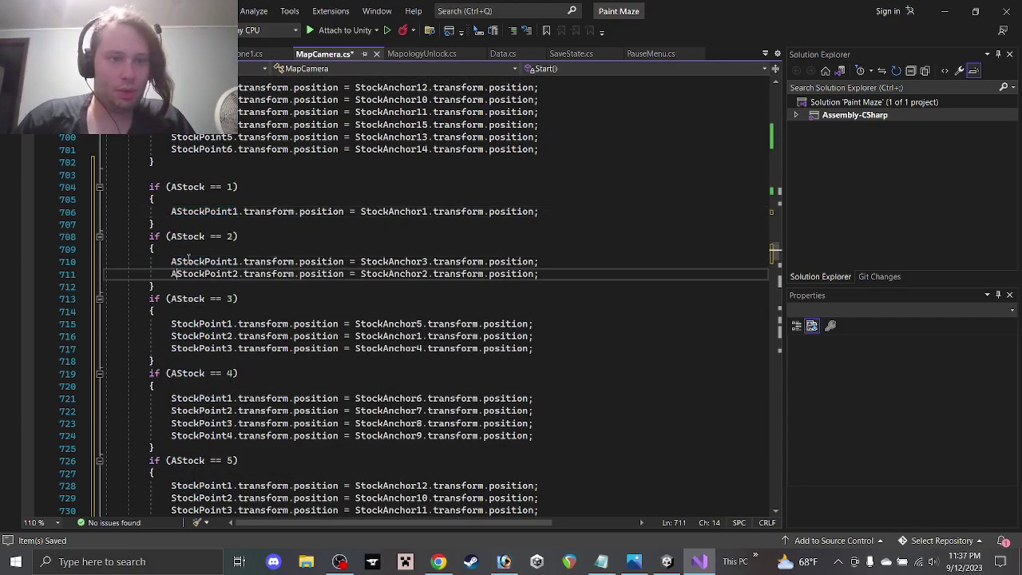
left_click(171, 324)
type("A")
left_click(171, 348)
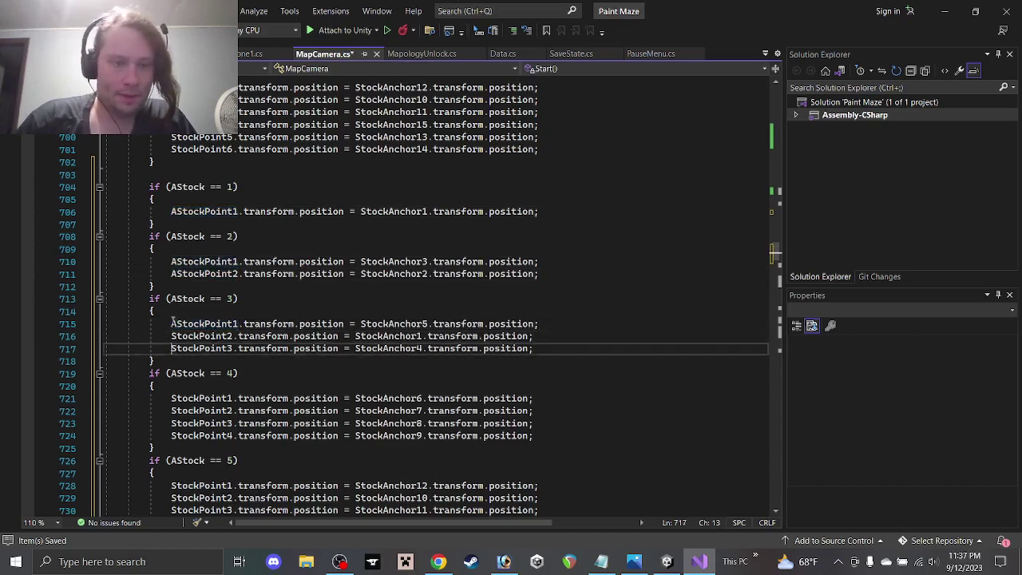
type("A")
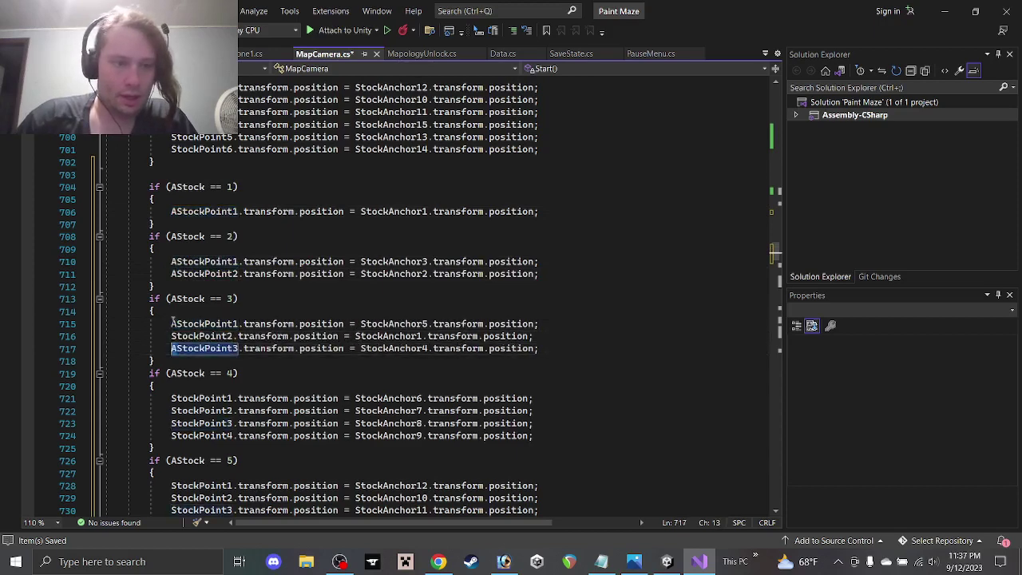
left_click(171, 336)
type("A")
Step: Change StockPoint1 to StockPoint4 into AStockPoint1 to AStockPoint4 in the AStock == 4 block
scroll(170, 304, "down", 2)
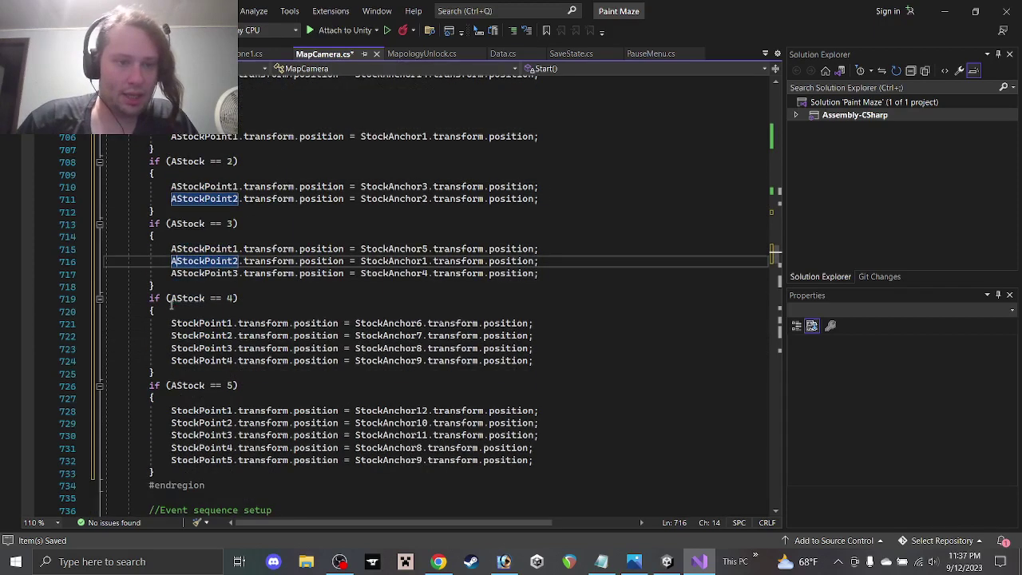
left_click(171, 324)
type("A")
left_click(171, 335)
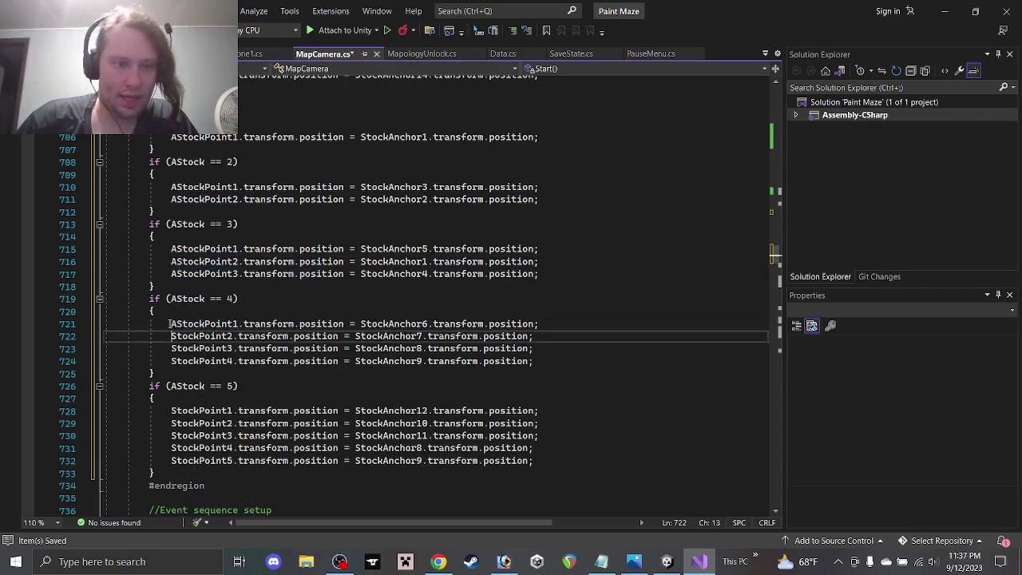
type("A")
key("Down")
key("Left")
type("A")
key("Down")
key("Left")
type("A")
Step: Change StockPoint1 to StockPoint5 into AStockPoint1 to AStockPoint5 in the AStock == 5 block
key("Down")
key("Down")
key("Down")
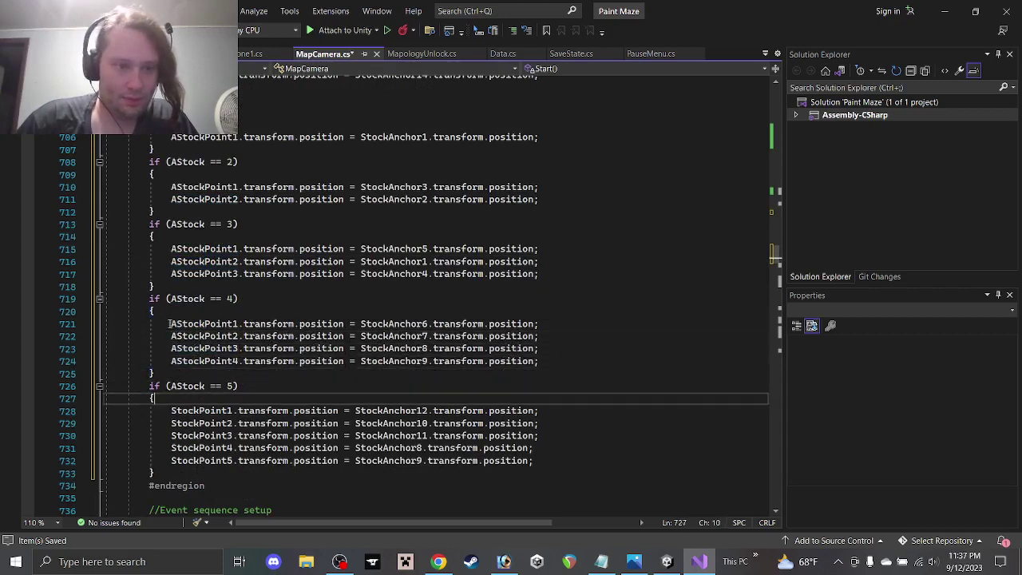
key("Down")
key("Right")
key("Right")
key("Right")
type("A")
key("Down")
key("Left")
type("A")
key("Down")
key("Left")
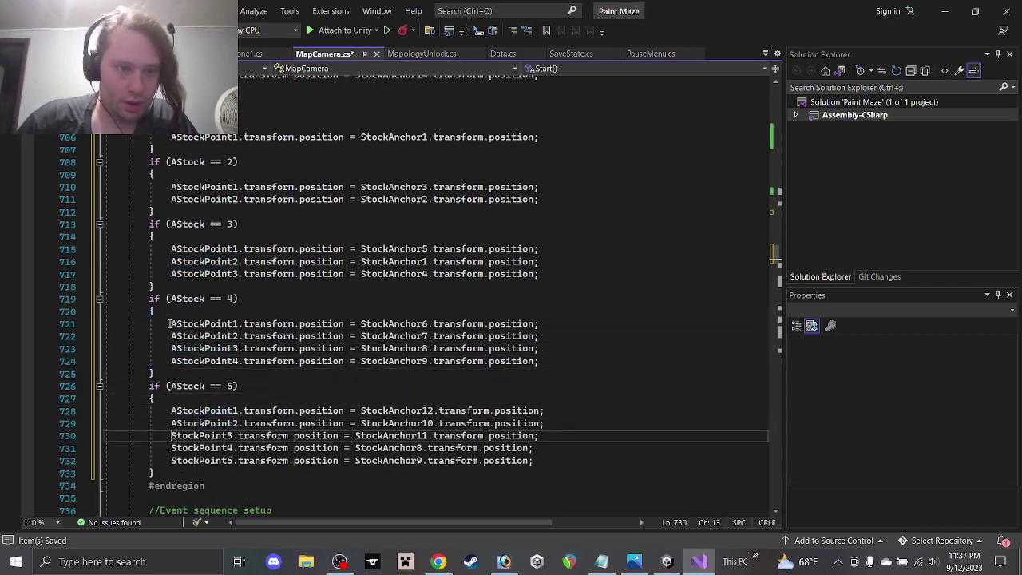
type("A")
key("Down")
key("Left")
type("A")
key("Down")
key("Left")
type("A")
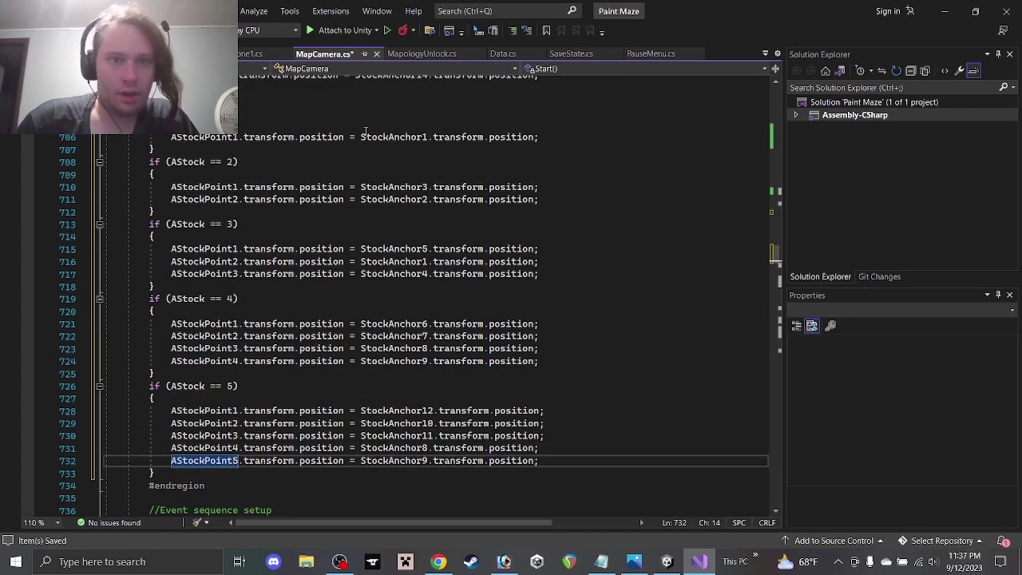
Step: Prefix the StockAnchor references with A in the AStock == 1 and AStock == 2 blocks, giving AStockAnchor1, 3 and 2
left_click(364, 135)
type("A")
key("Down")
key("Down")
key("Down")
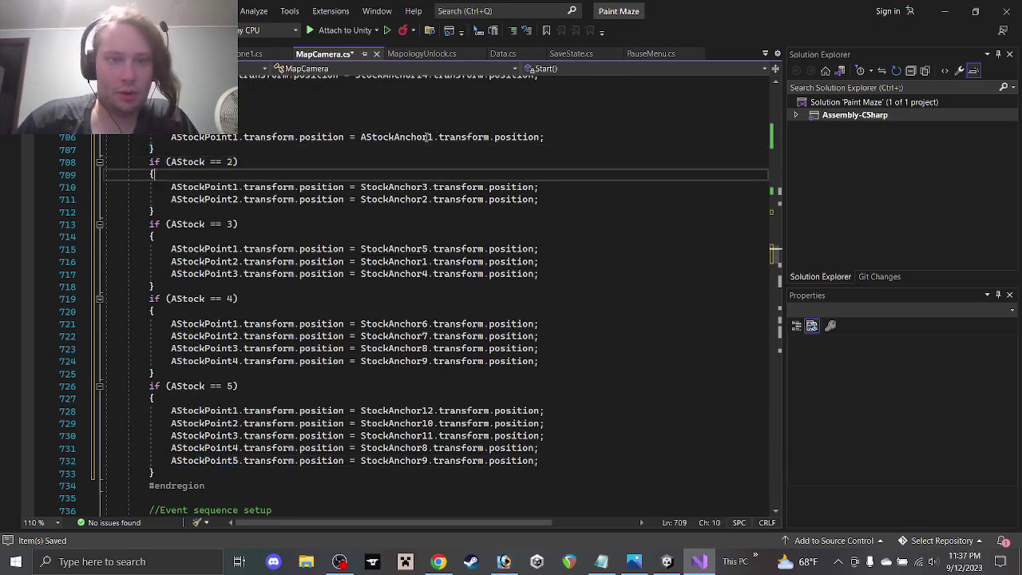
key("Down")
type("A")
key("Down")
key("Left")
type("A")
Step: Change StockAnchor5, 1 and 4 to AStockAnchor5, 1 and 4 in the AStock == 3 block
key("Down")
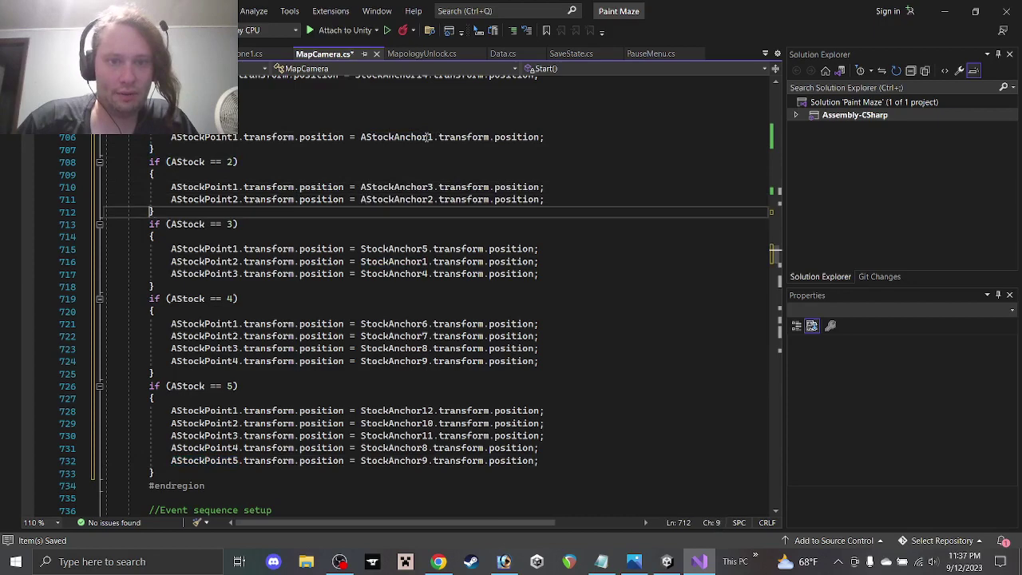
key("Down")
key("Down")
key("Down")
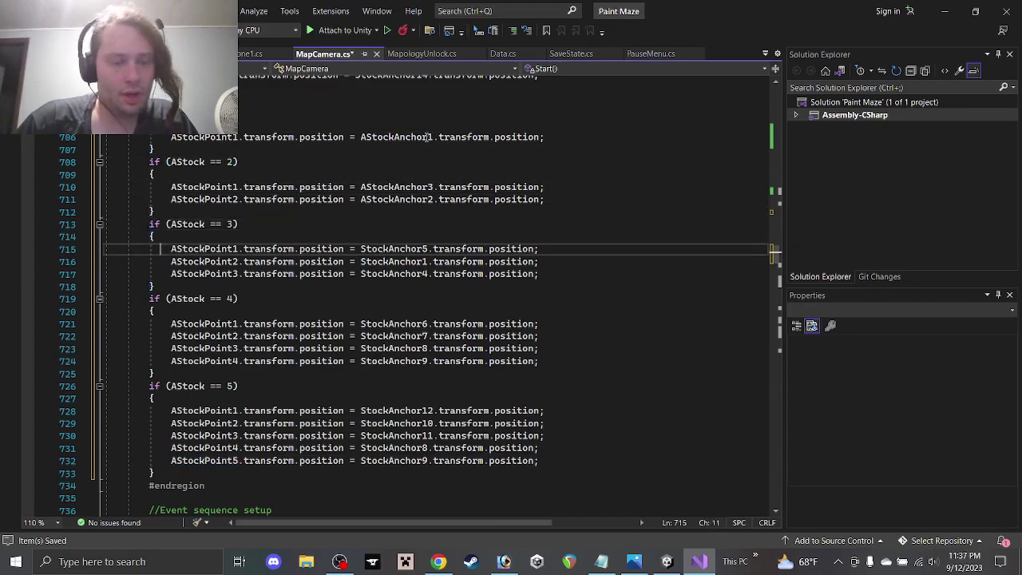
type("A")
key("Down")
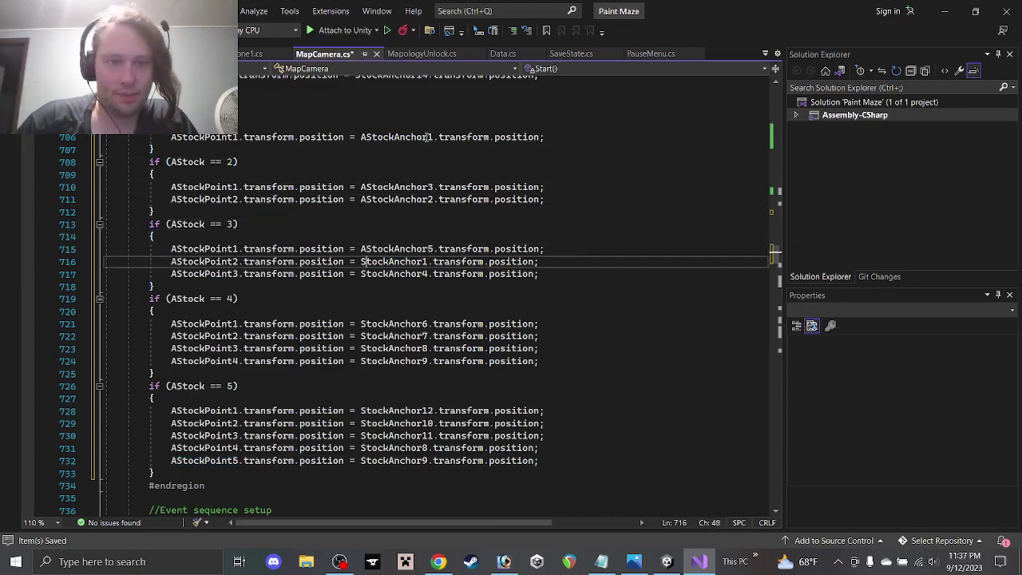
type("A")
key("Down")
key("Left")
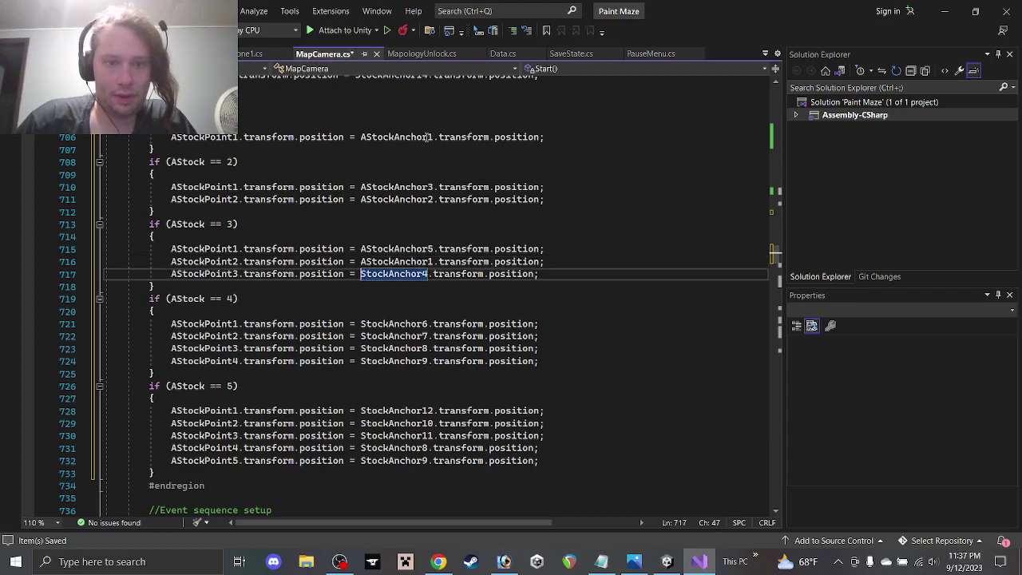
type("A")
Step: Change StockAnchor6 to StockAnchor9 into AStockAnchor6 to AStockAnchor9 in the AStock == 4 block
key("Down")
key("Down")
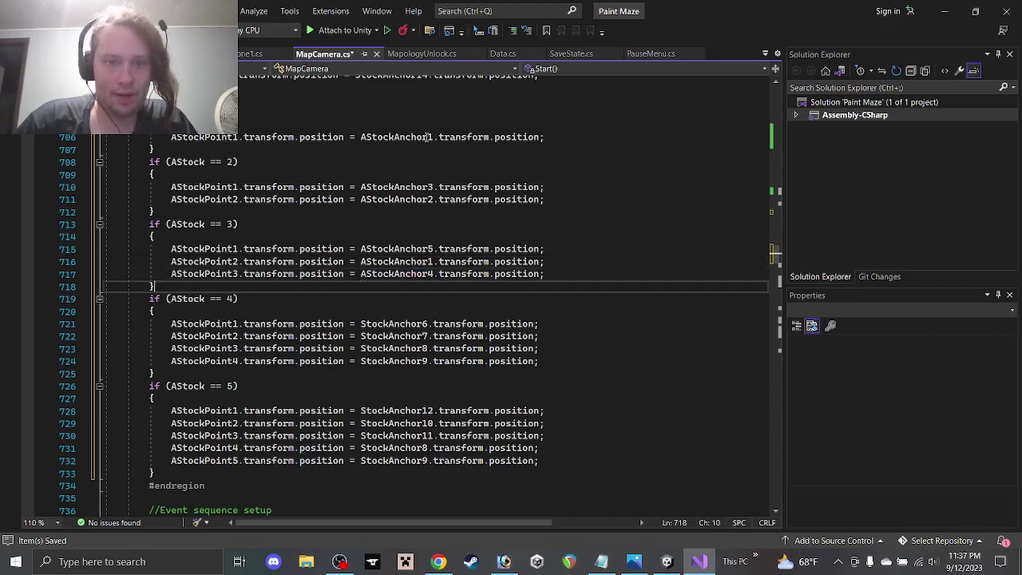
key("Down")
key("Down")
type("A")
key("Down")
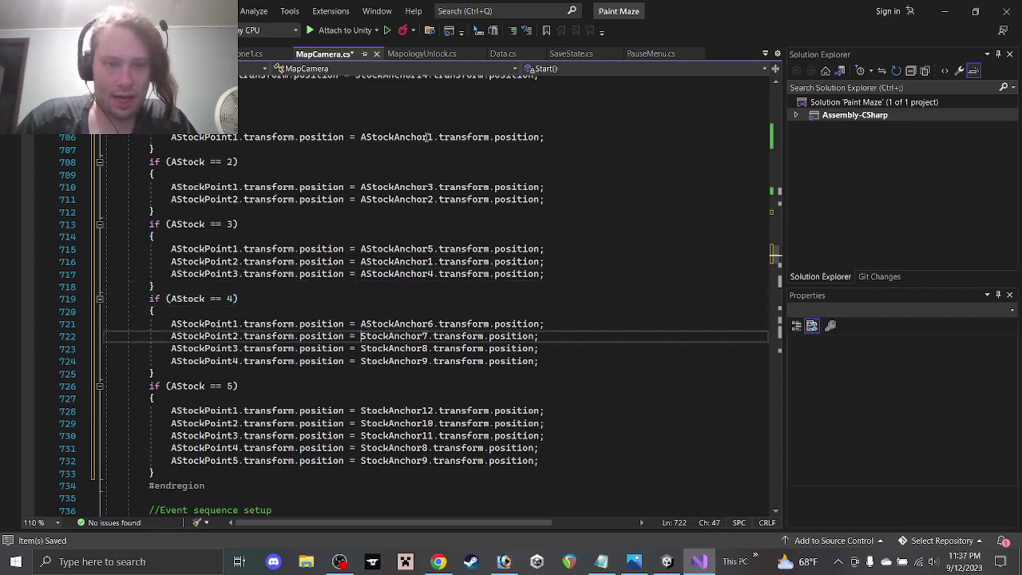
key("Left")
type("A")
key("Down")
key("Left")
type("A")
key("Down")
key("Left")
type("A")
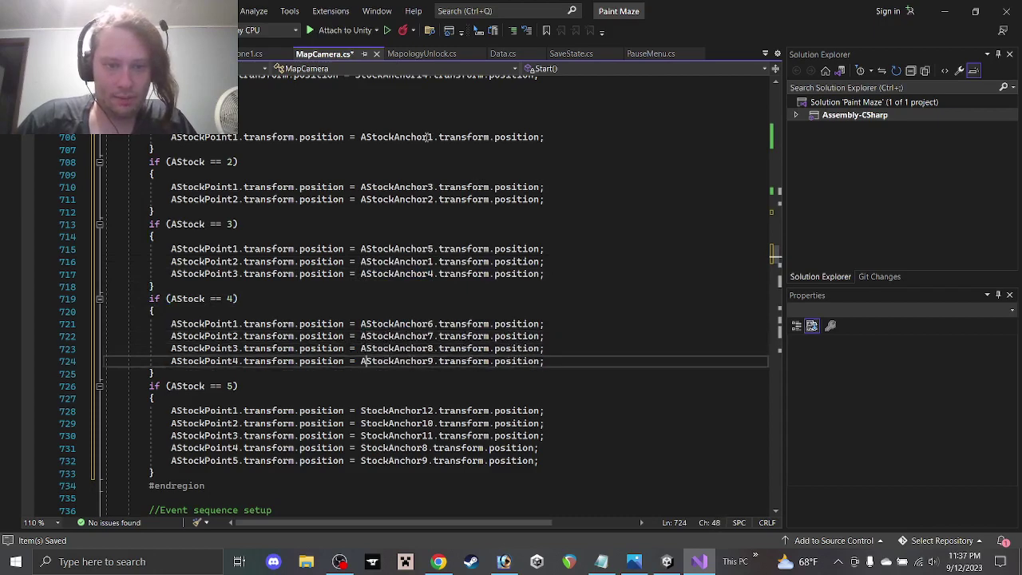
Step: Prefix the five StockAnchor references in the AStock == 5 block with A, giving AStockAnchor12, 10, 11, 8 and 9
key("Down")
key("Down")
key("Down")
key("Down")
type("A")
key("Down")
key("Left")
type("A")
key("Down")
key("Left")
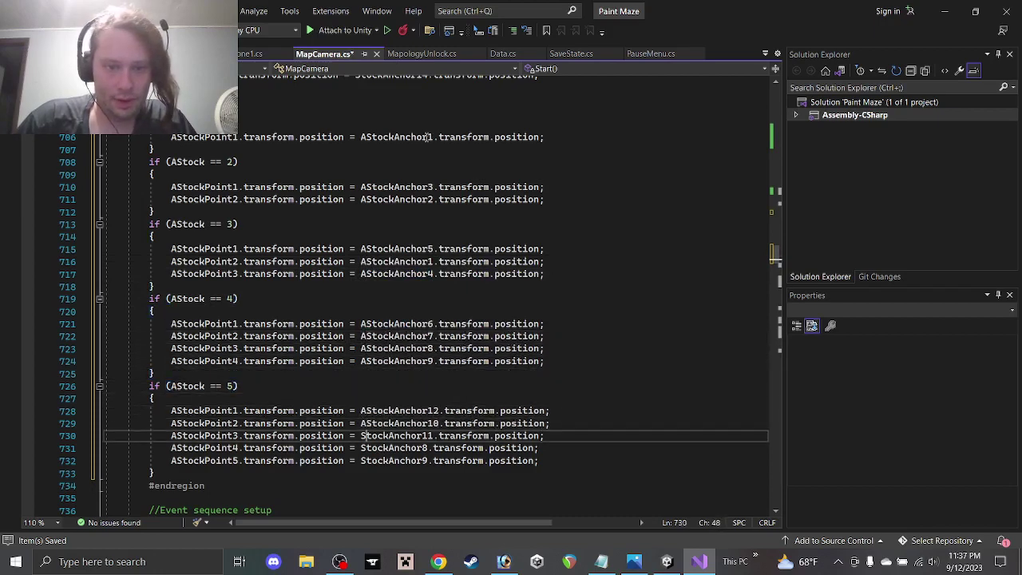
type("A")
key("Down")
key("Left")
type("A")
key("Down")
key("Left")
type("A")
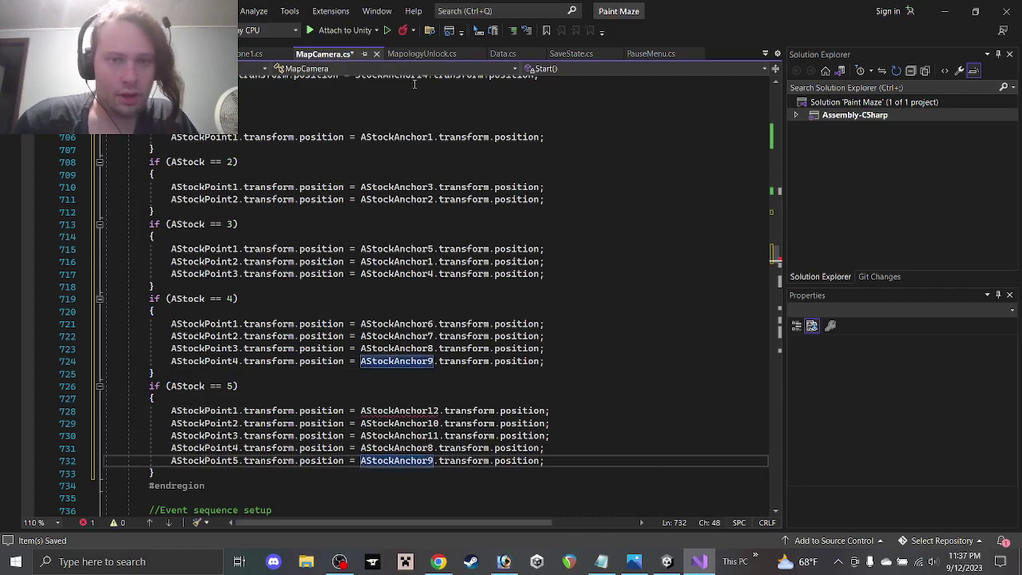
Step: Switch to Unity and compare the positions of Stock Anchor 1, 2 and 3 under the Achievement Pop Up's Anchors
scroll(287, 191, "up", 1)
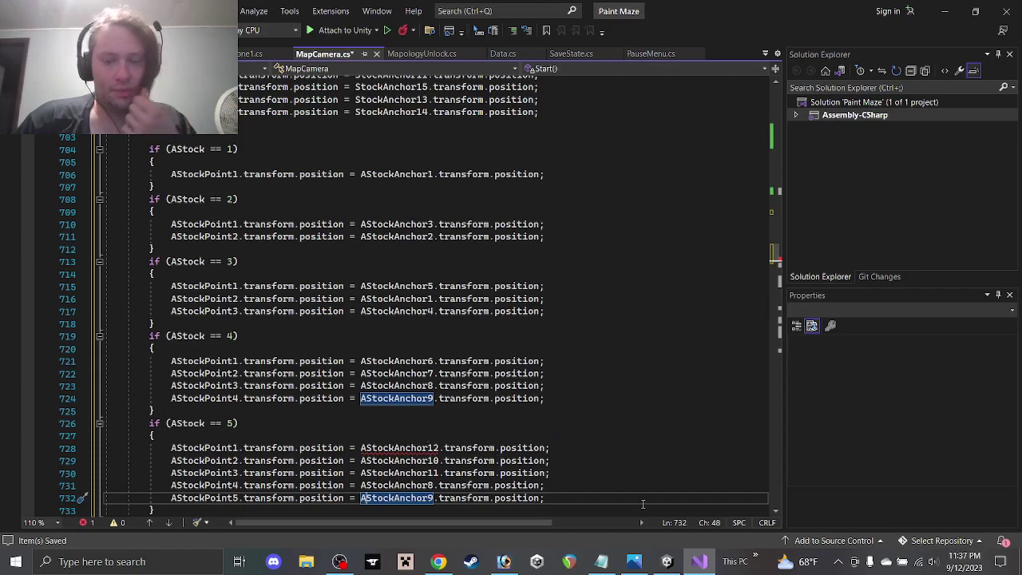
left_click(667, 561)
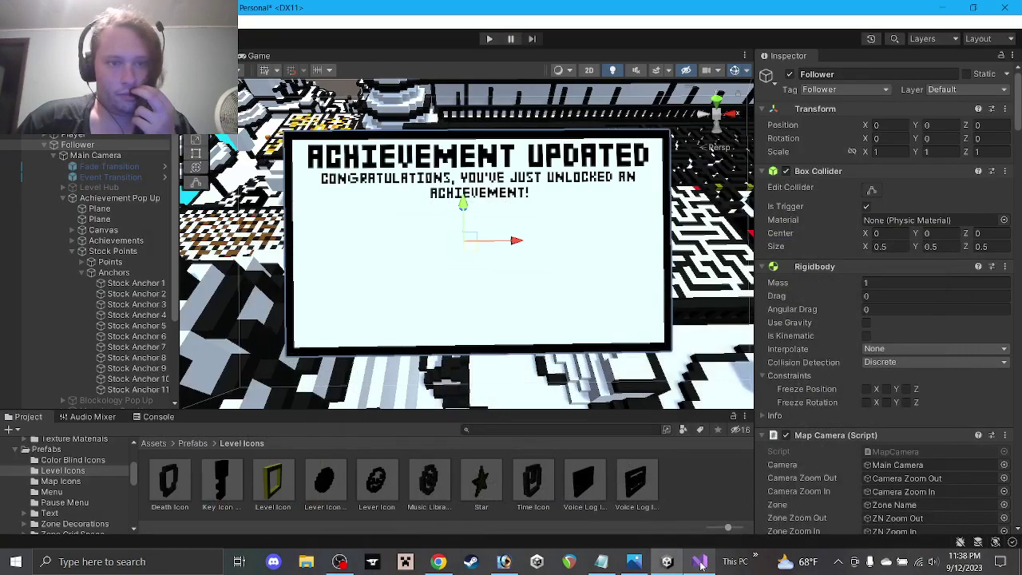
left_click(132, 283)
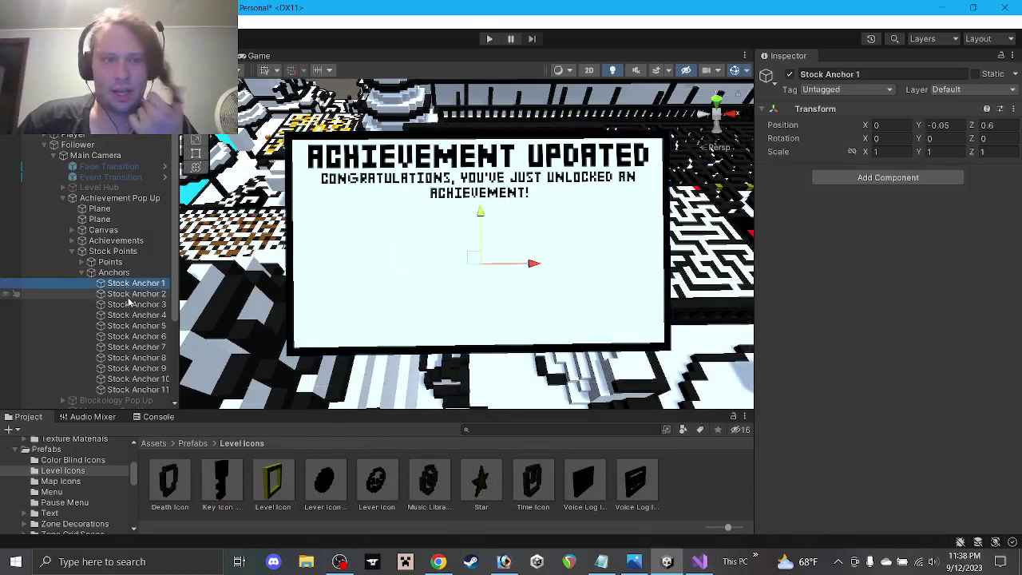
left_click(128, 294)
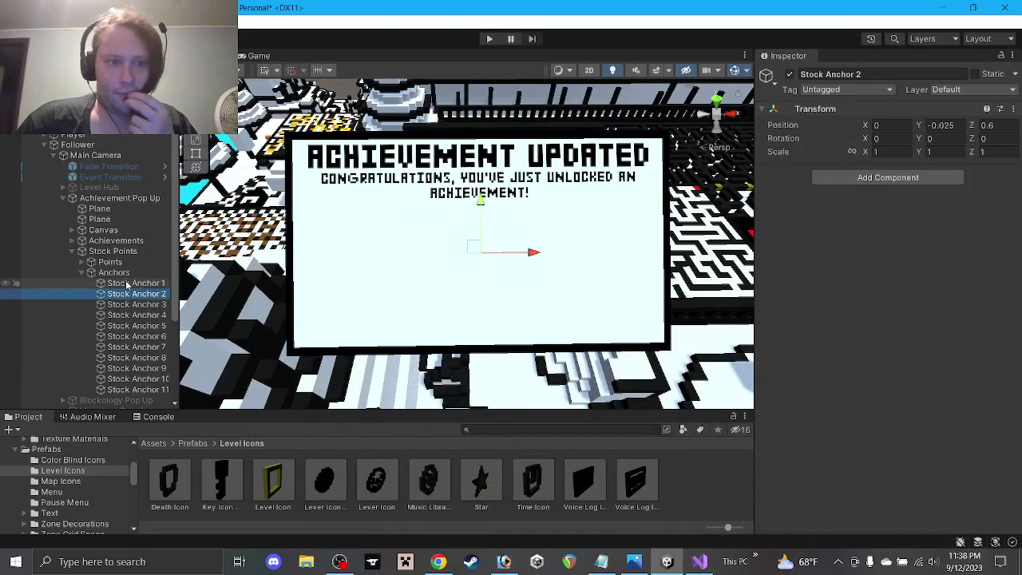
left_click(130, 284)
left_click(133, 294)
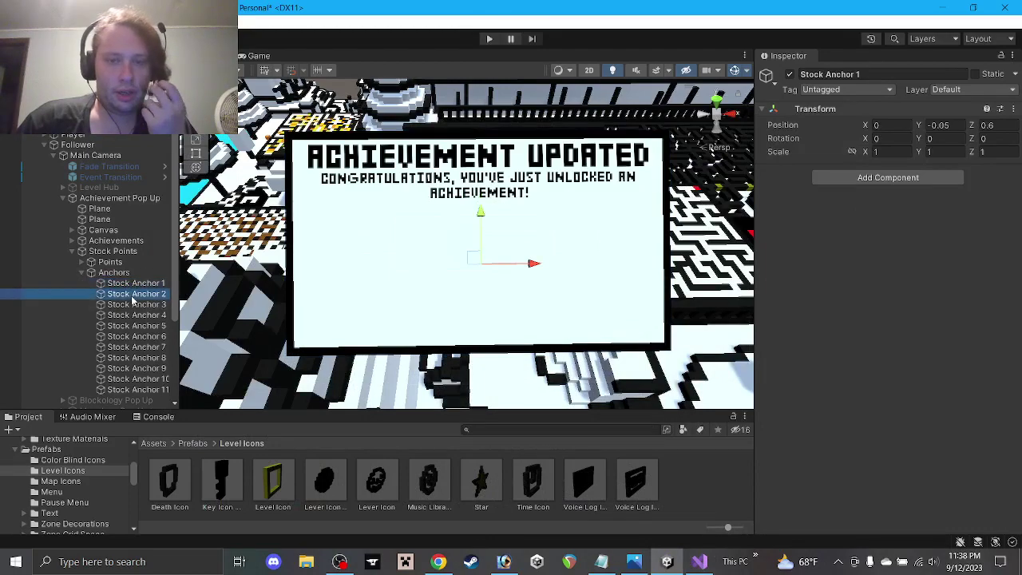
left_click(132, 305)
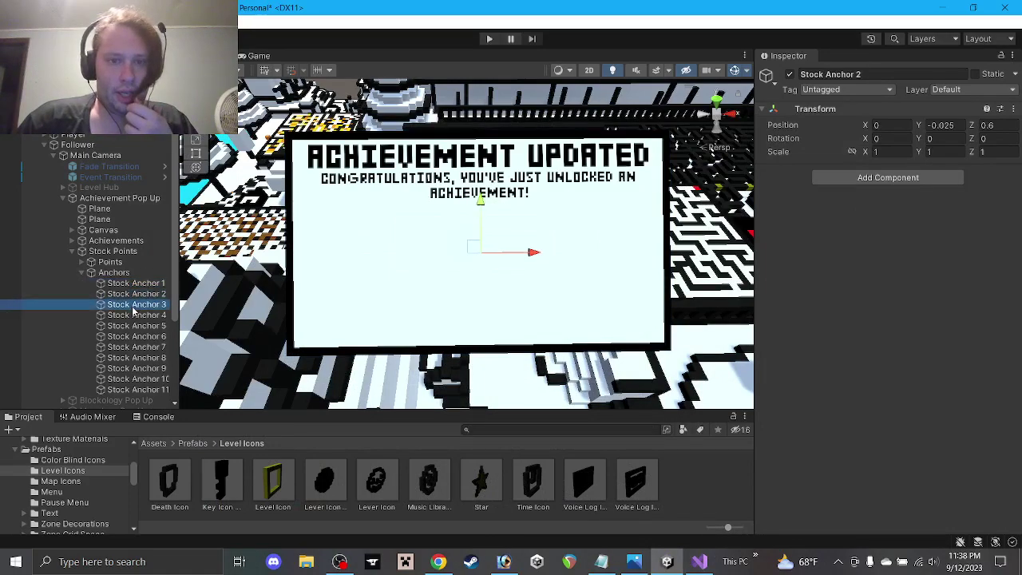
Step: In MapCamera.cs in Visual Studio, swap the AStock == 2 anchors so AStockPoint1 uses AStockAnchor2 and AStockPoint2 uses AStockAnchor3
left_click(699, 561)
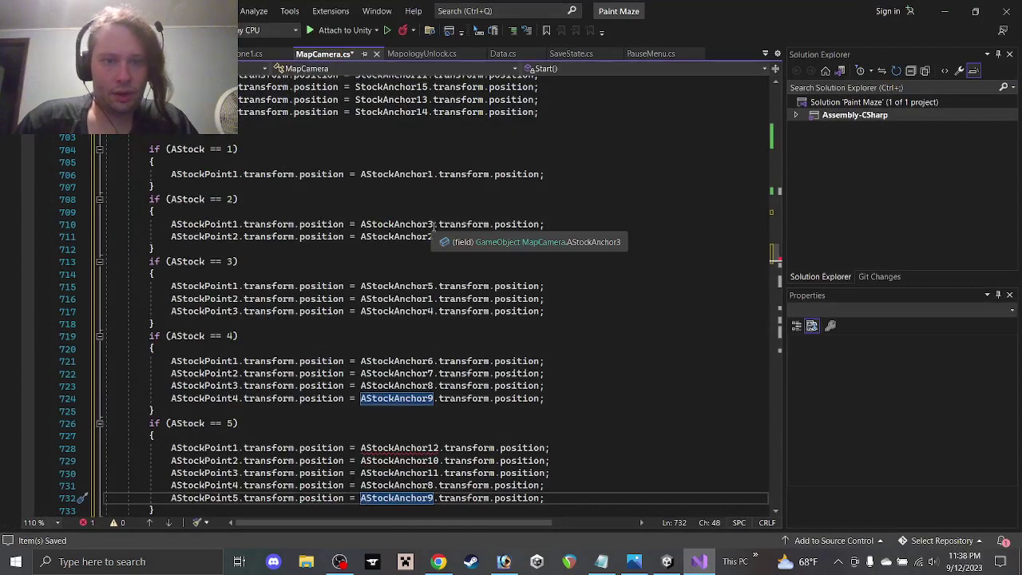
left_click(433, 225)
key("BackSpace")
type("2")
left_click(433, 237)
key("BackSpace")
type("3")
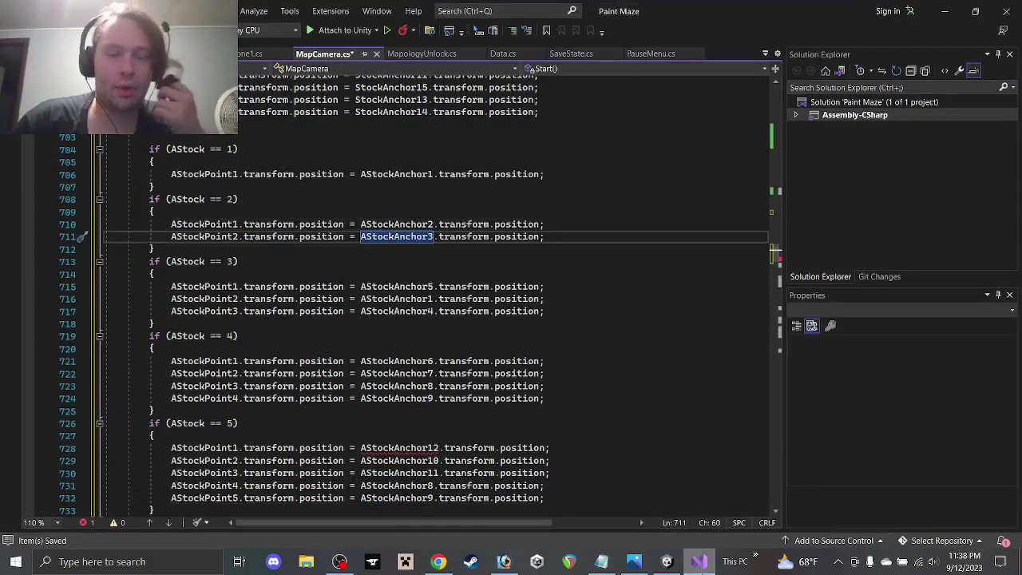
Step: Switch to Unity and compare the positions of Stock Anchor 4, 1 and 5 to determine their vertical order
left_click(666, 561)
left_click(146, 316)
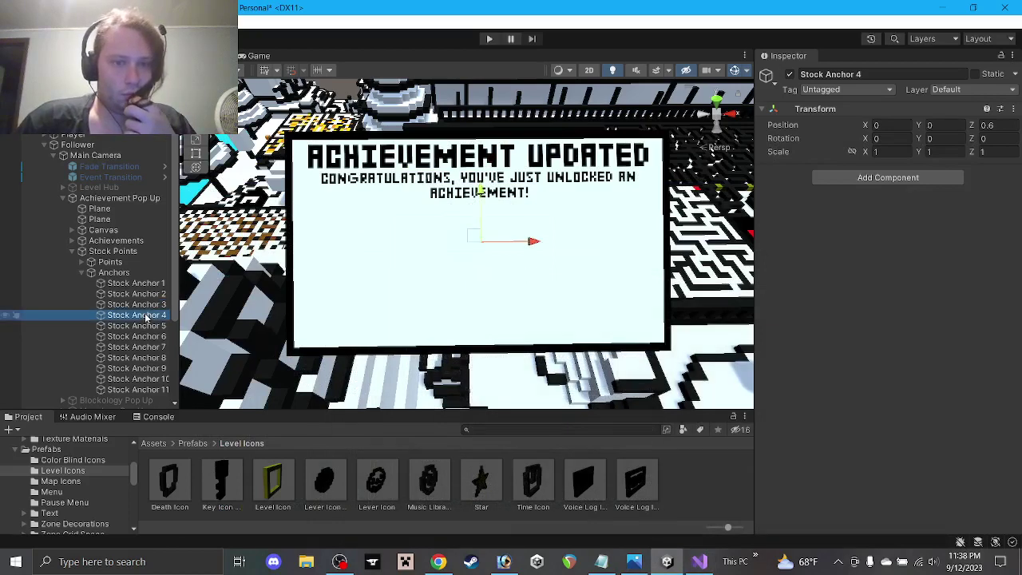
left_click(138, 285)
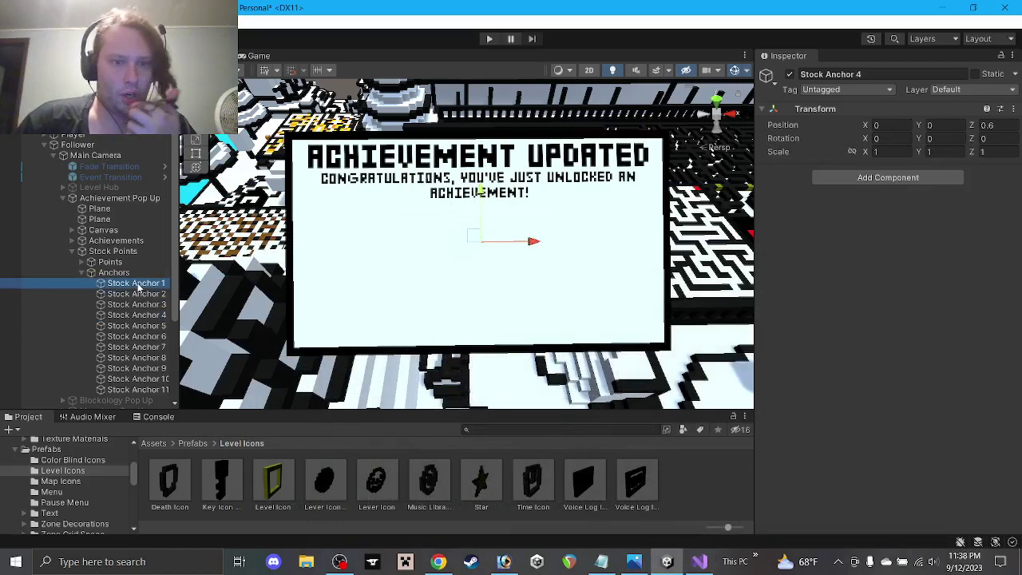
left_click(136, 326)
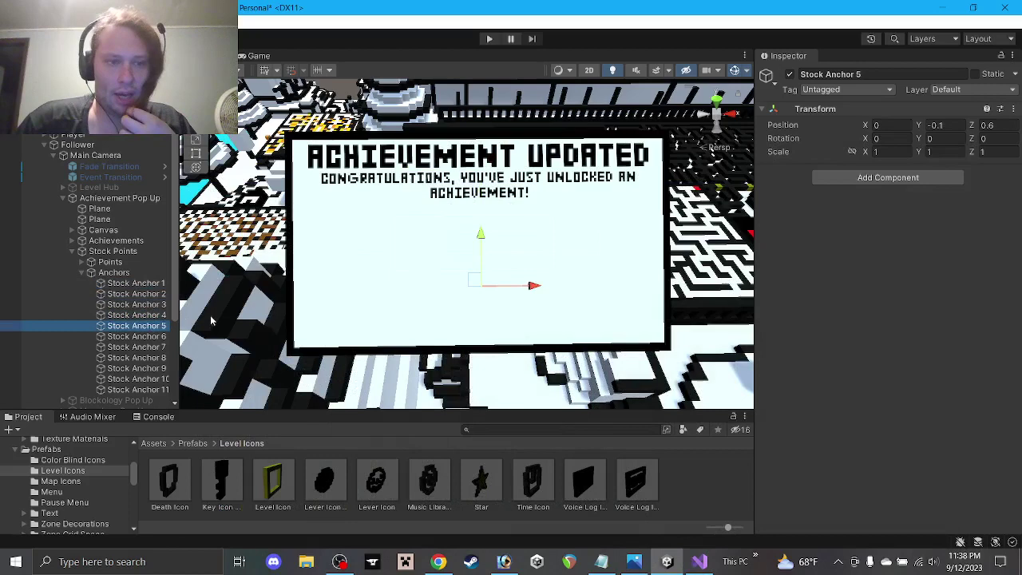
left_click(152, 315)
left_click(151, 284)
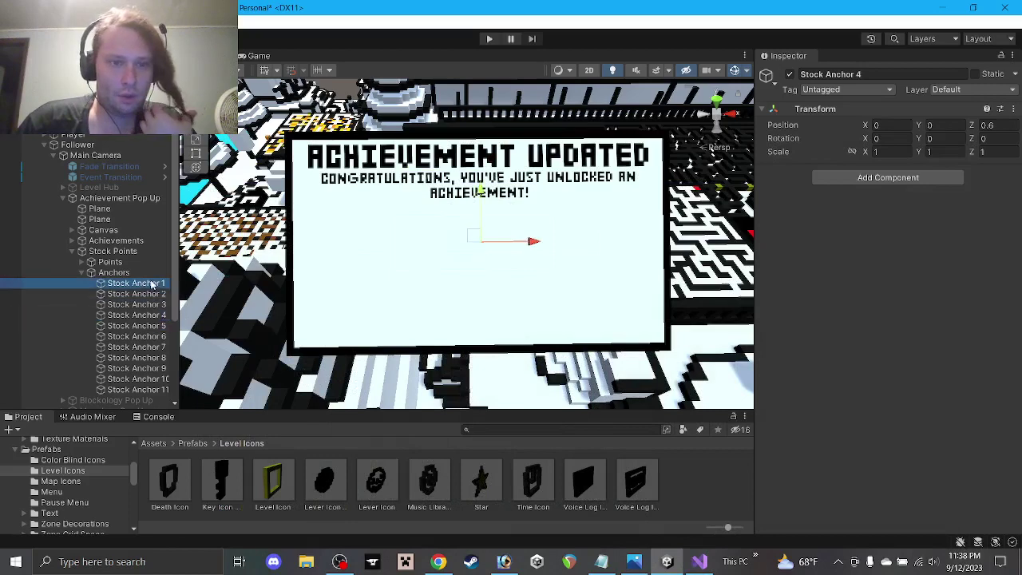
left_click(155, 327)
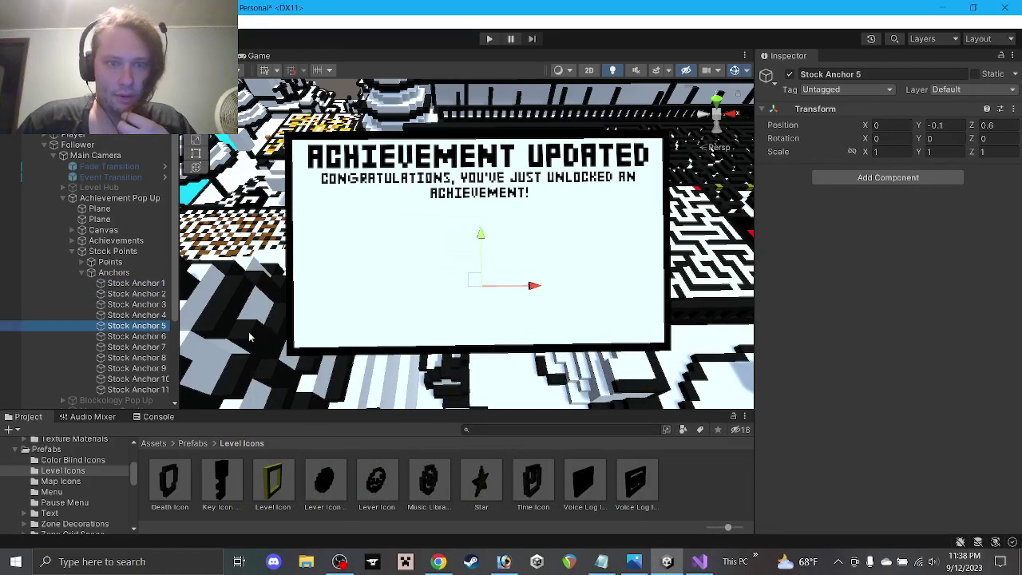
left_click(147, 316)
left_click(146, 284)
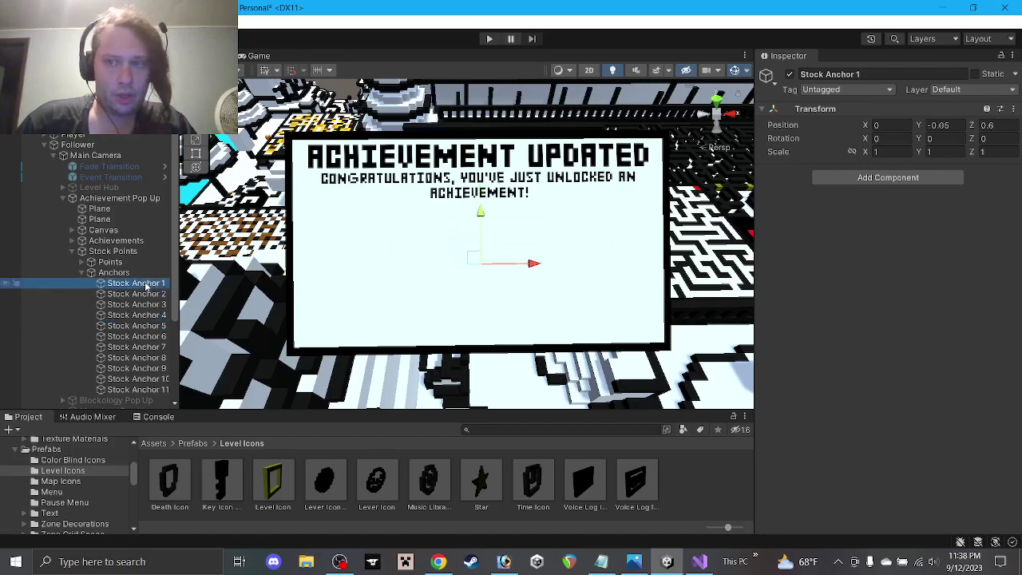
left_click(161, 327)
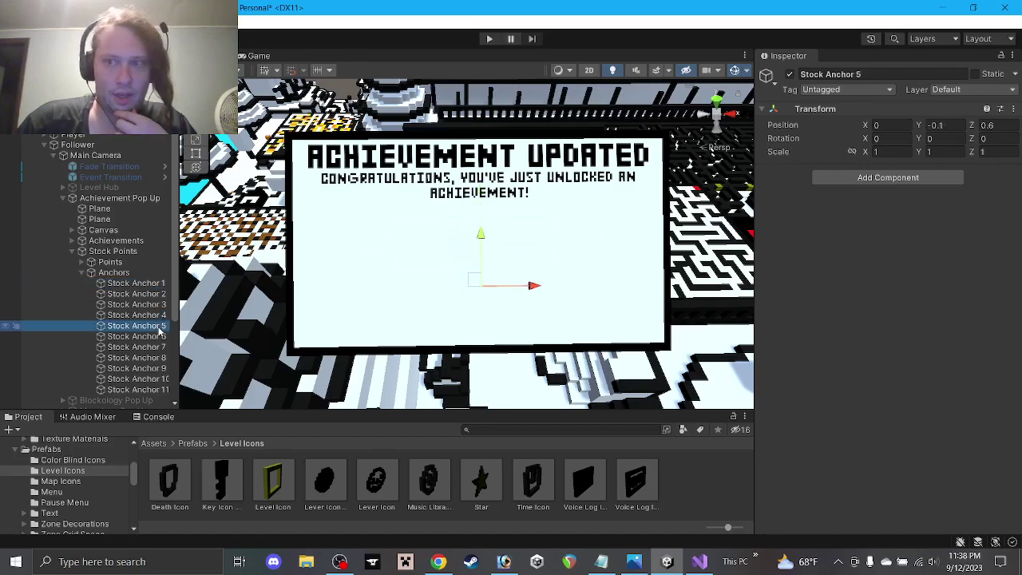
Step: In the AStock == 3 block of MapCamera.cs in Visual Studio, set AStockPoint1 to AStockAnchor4 and AStockPoint3 to AStockAnchor5
left_click(699, 562)
left_click(434, 286)
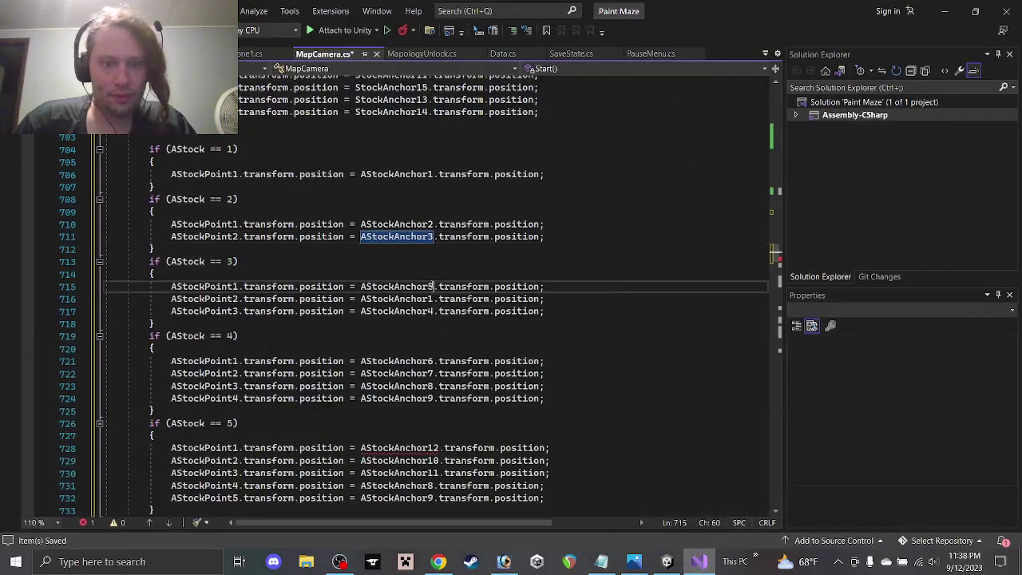
key("BackSpace")
type("4")
left_click(433, 298)
key("shift+Left")
left_click(433, 311)
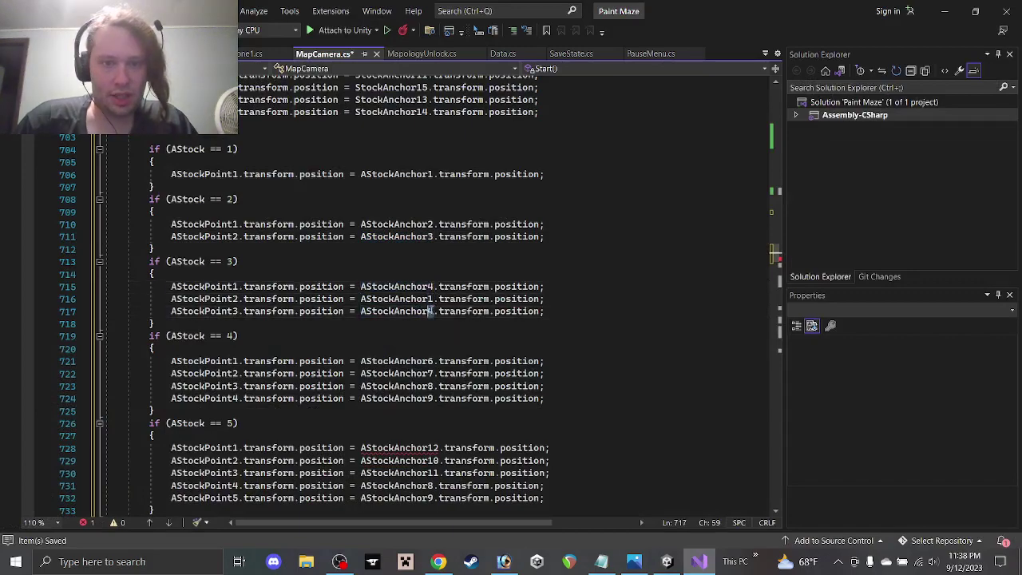
key("BackSpace")
type("5")
double_click(415, 311)
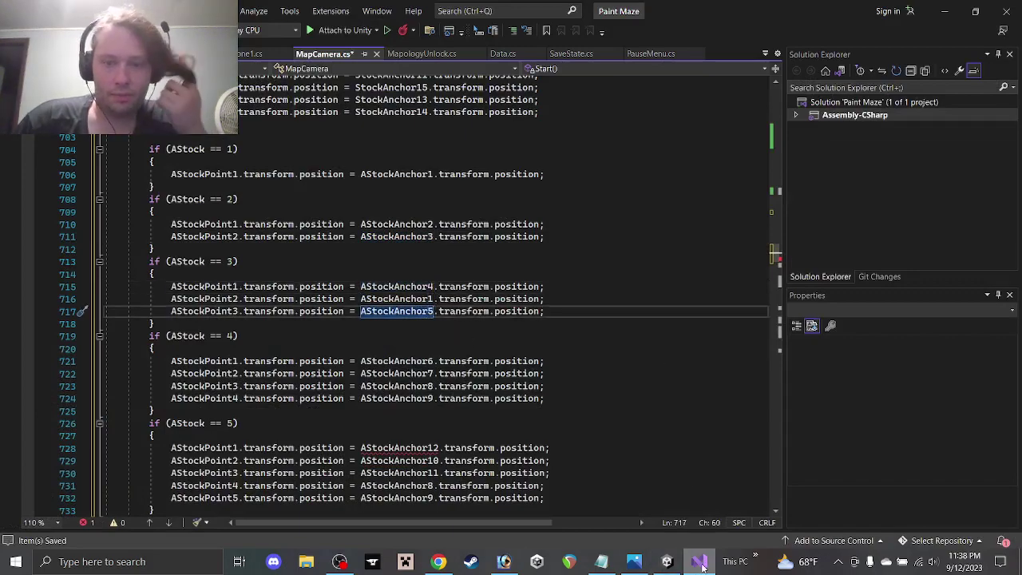
Step: Switch to Unity and compare the positions of Stock Anchor 6, 2, 3 and 7 to determine their order
left_click(666, 561)
left_click(699, 561)
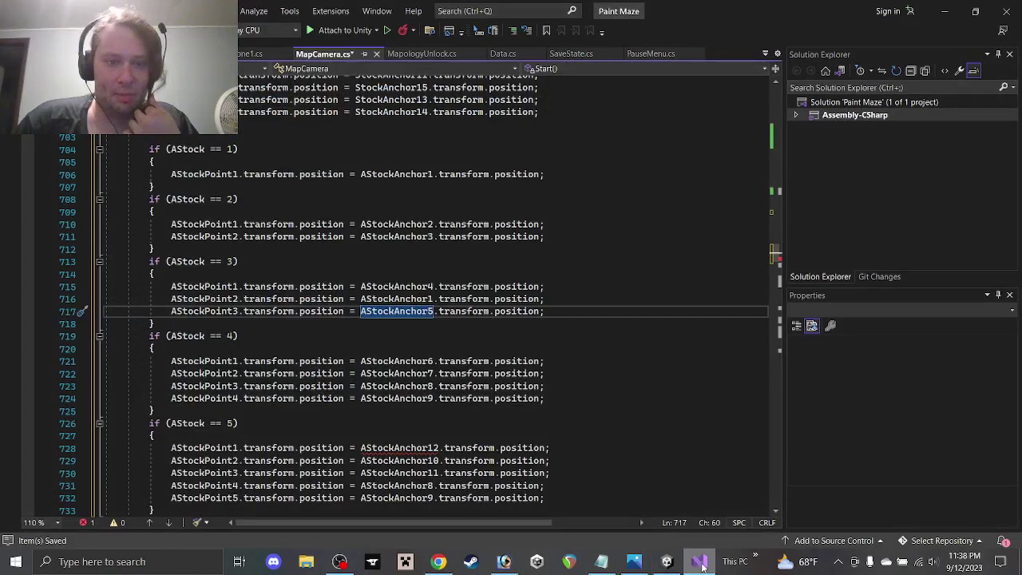
left_click(667, 561)
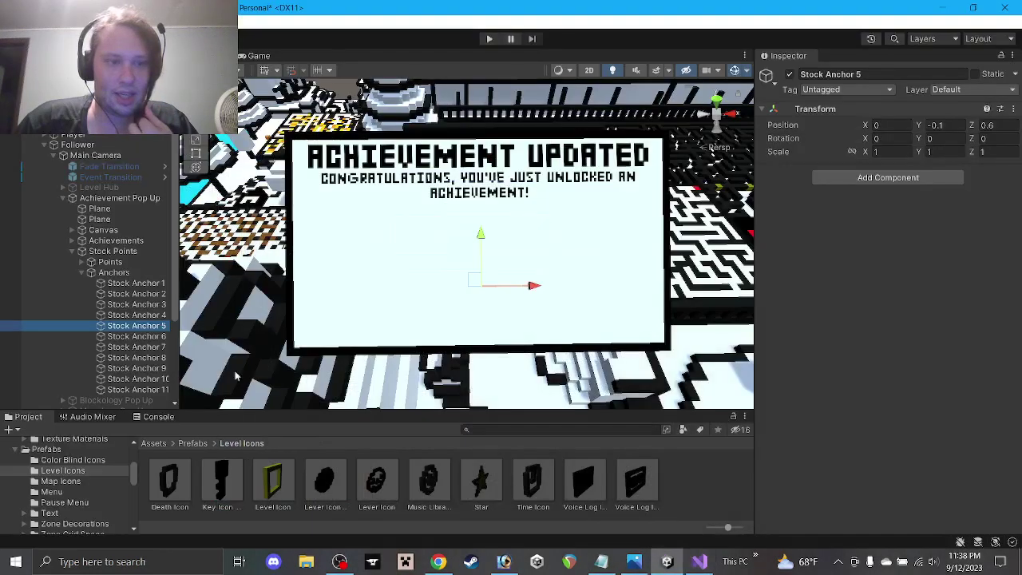
left_click(151, 295)
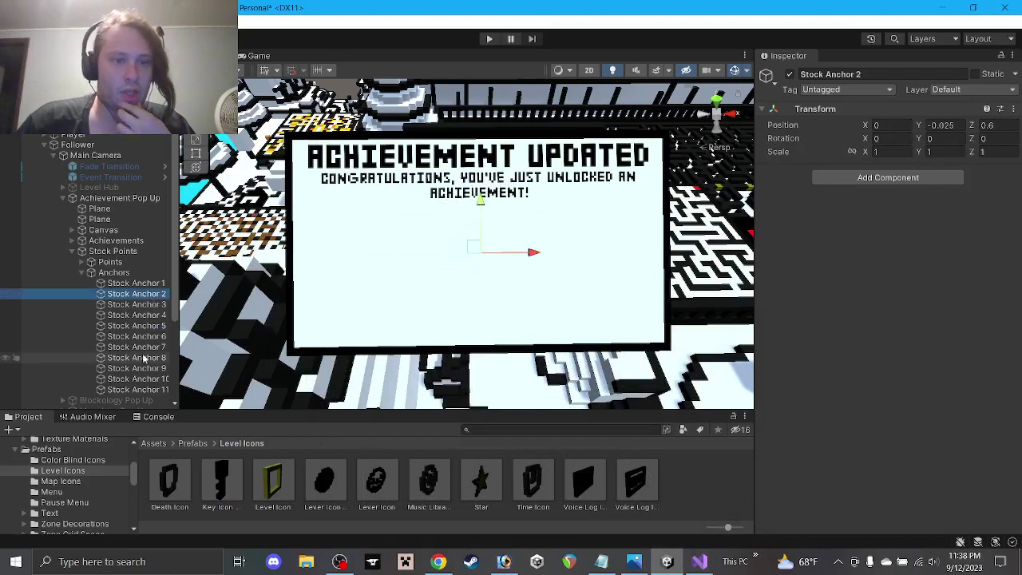
left_click(153, 336)
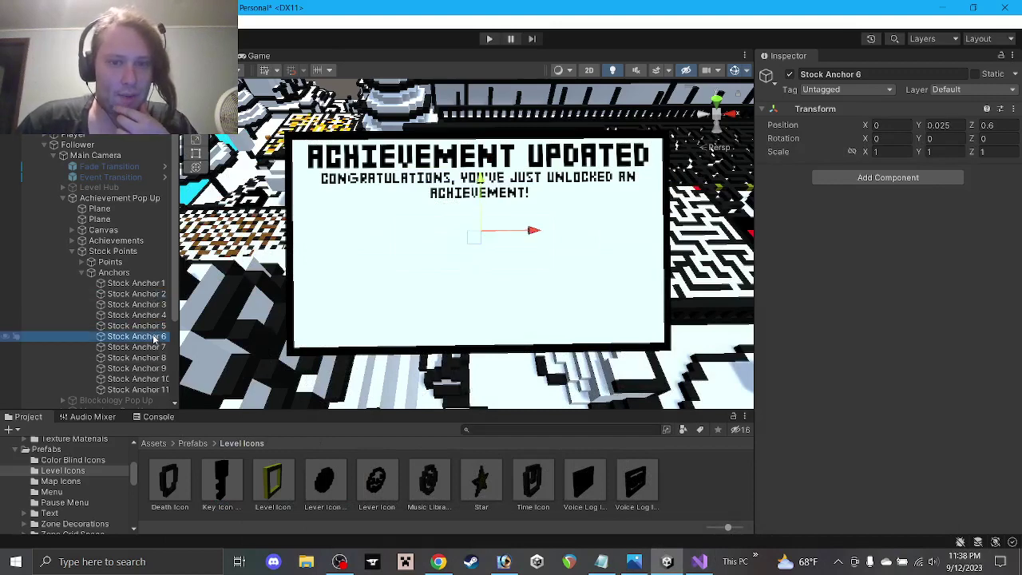
left_click(157, 296)
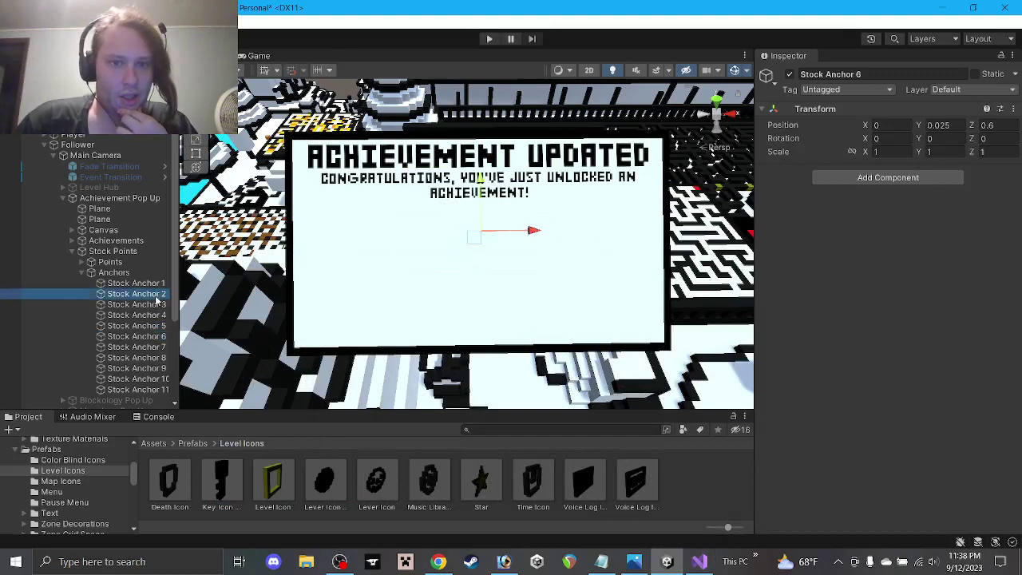
left_click(155, 305)
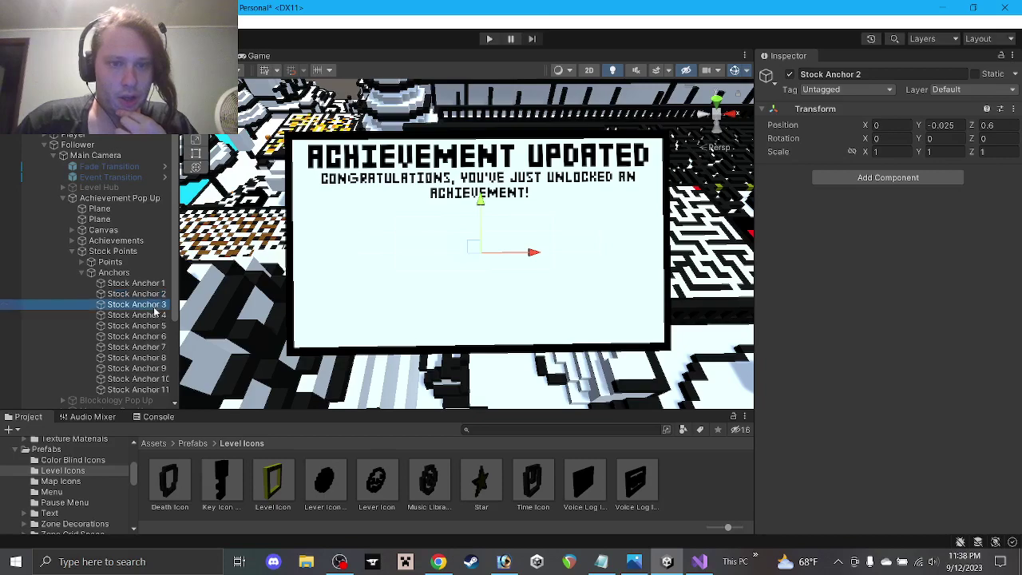
left_click(154, 347)
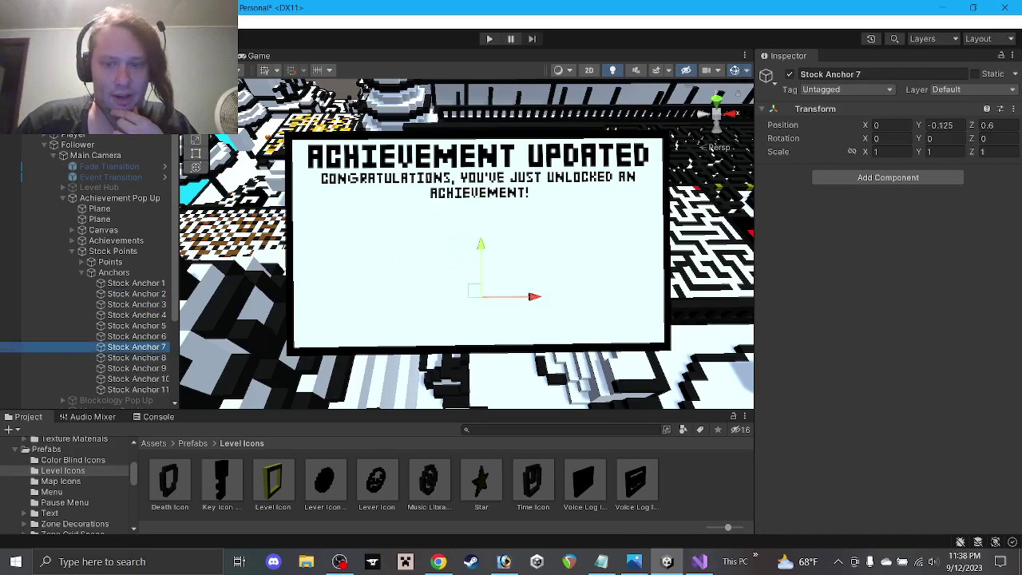
Step: In the AStock == 4 block in Visual Studio, set AStockPoint2, 3 and 4 to AStockAnchor2, 3 and 7
left_click(699, 561)
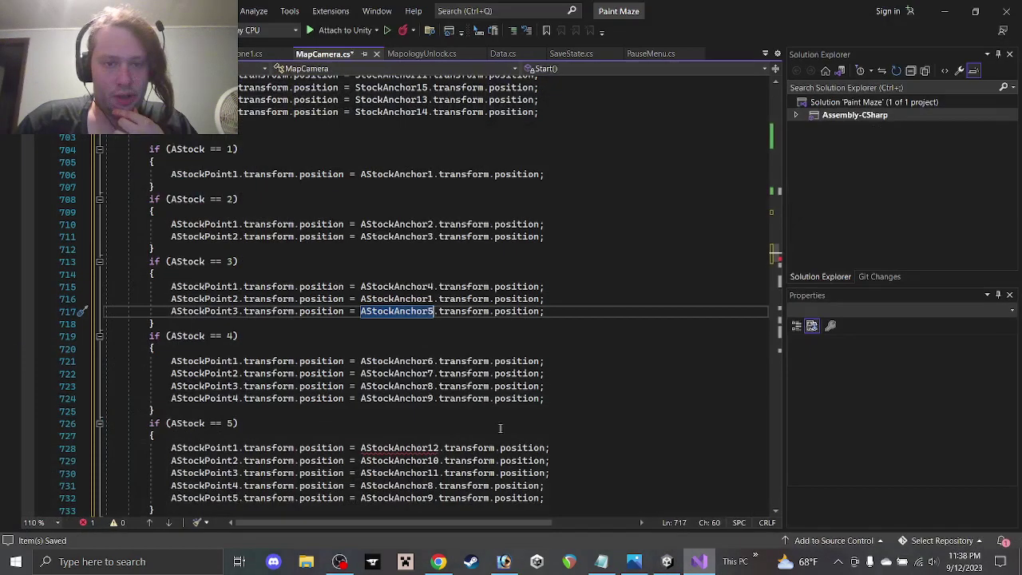
double_click(431, 374)
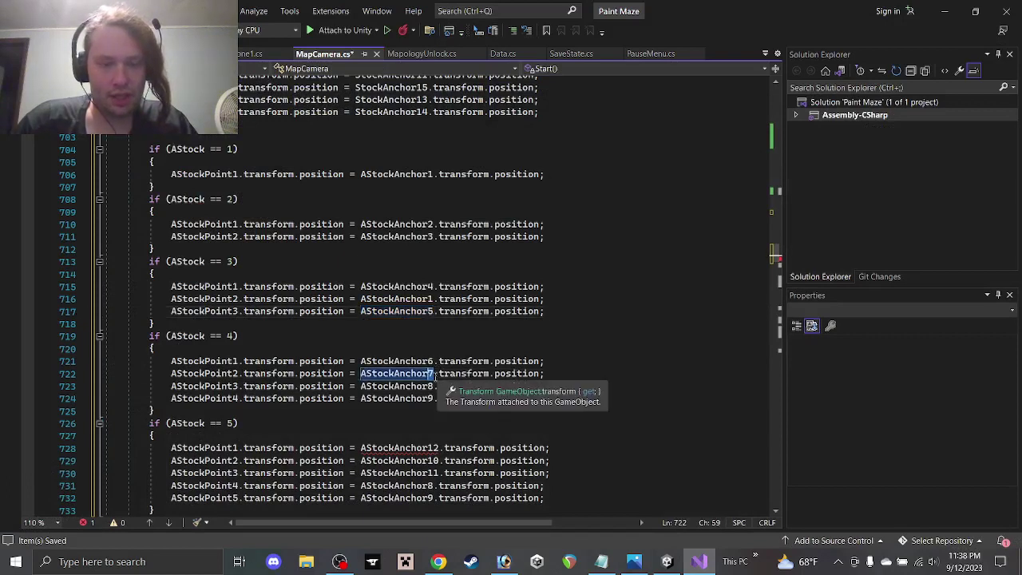
type("2")
left_click_drag(436, 387, 430, 400)
type("3")
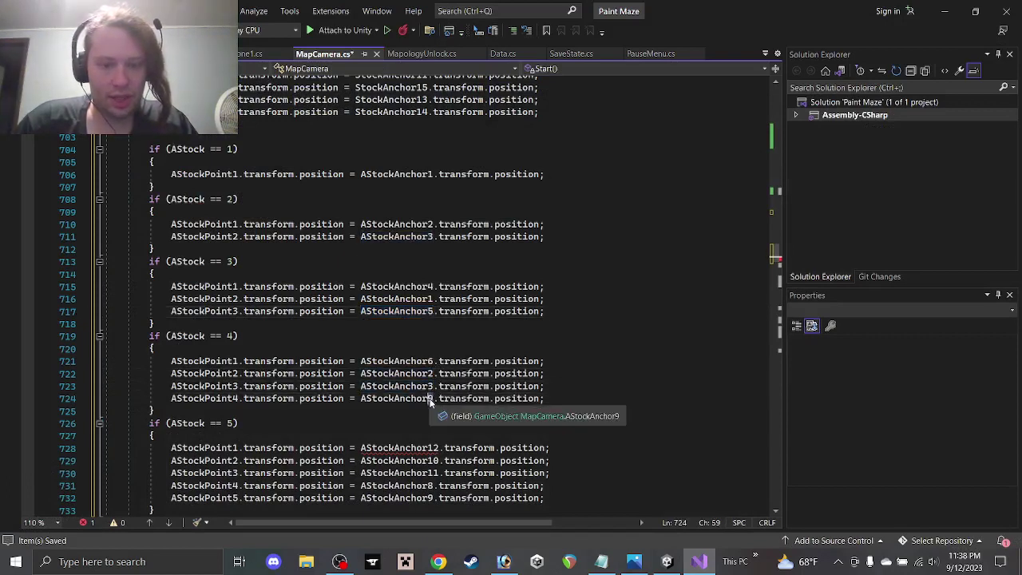
type("7")
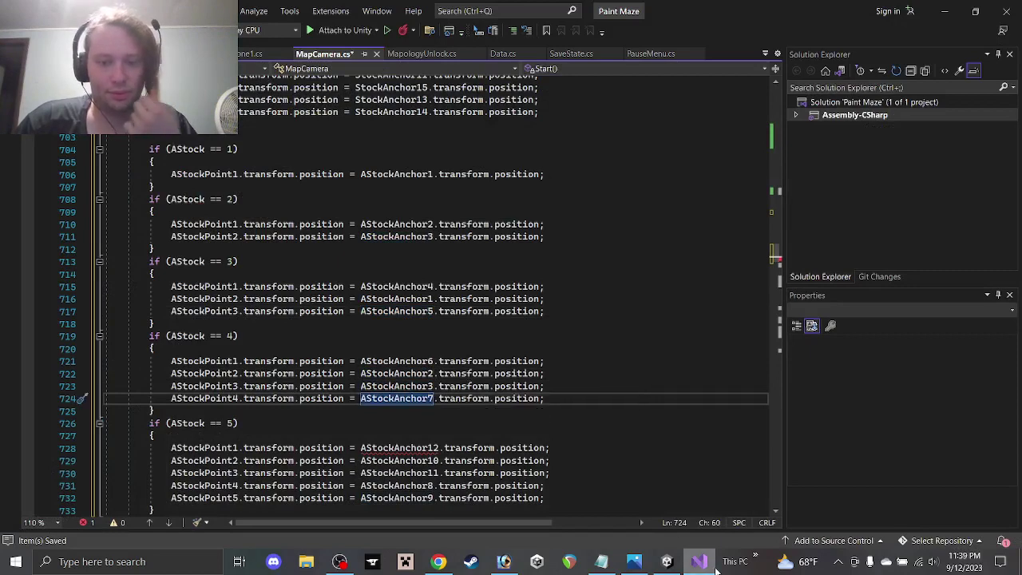
Step: Switch to Unity and examine the positions of Stock Anchors 8, 9, 10 and 11 in the achievement pop-up
left_click(667, 562)
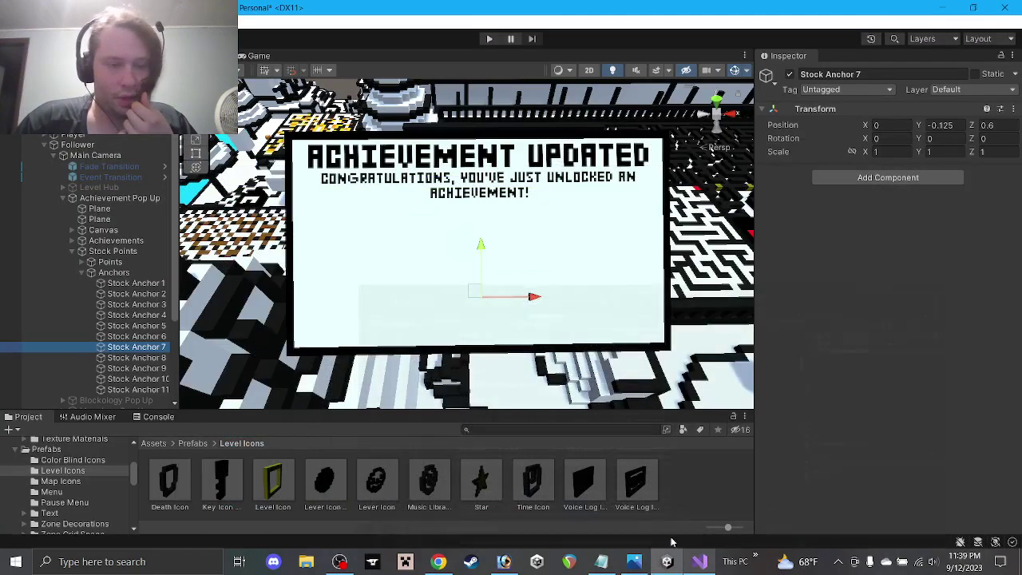
left_click(136, 358)
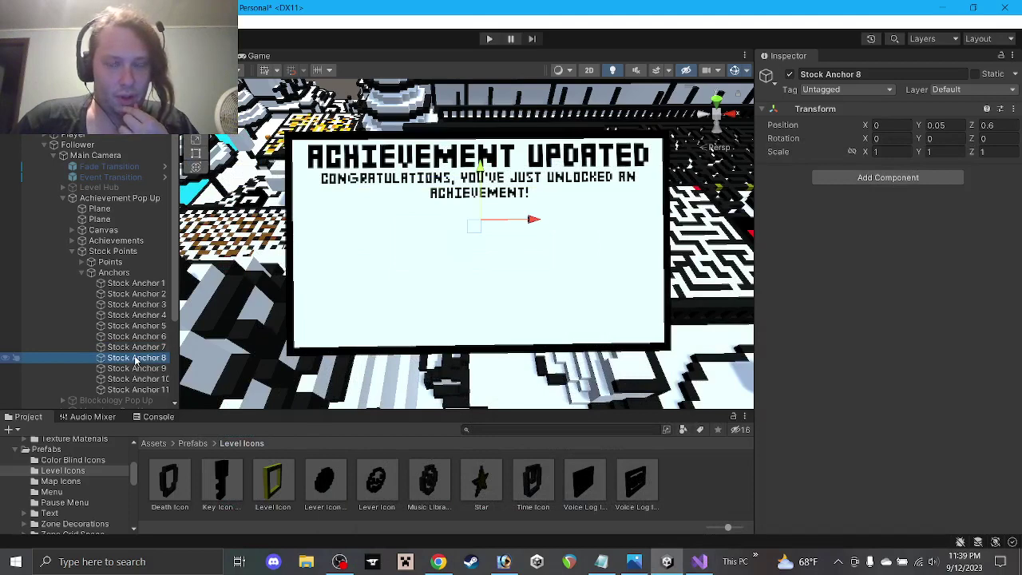
left_click(140, 378)
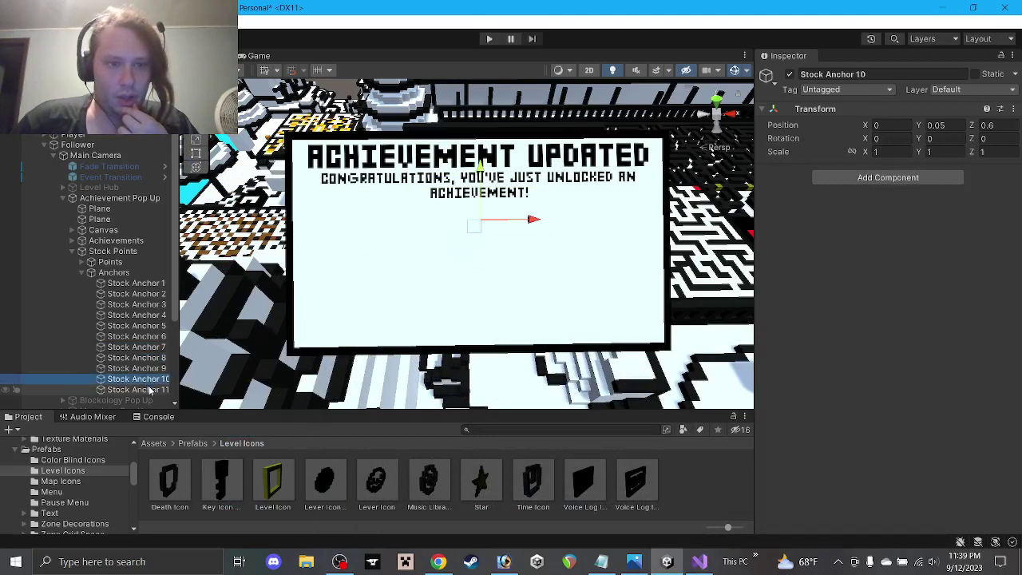
left_click(152, 390)
left_click(144, 382)
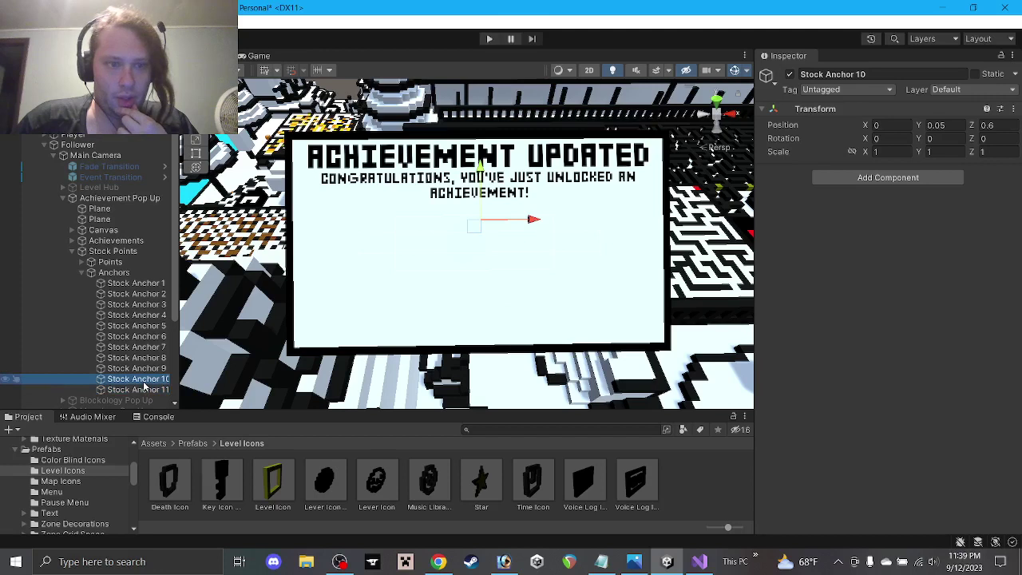
left_click(140, 369)
left_click(144, 359)
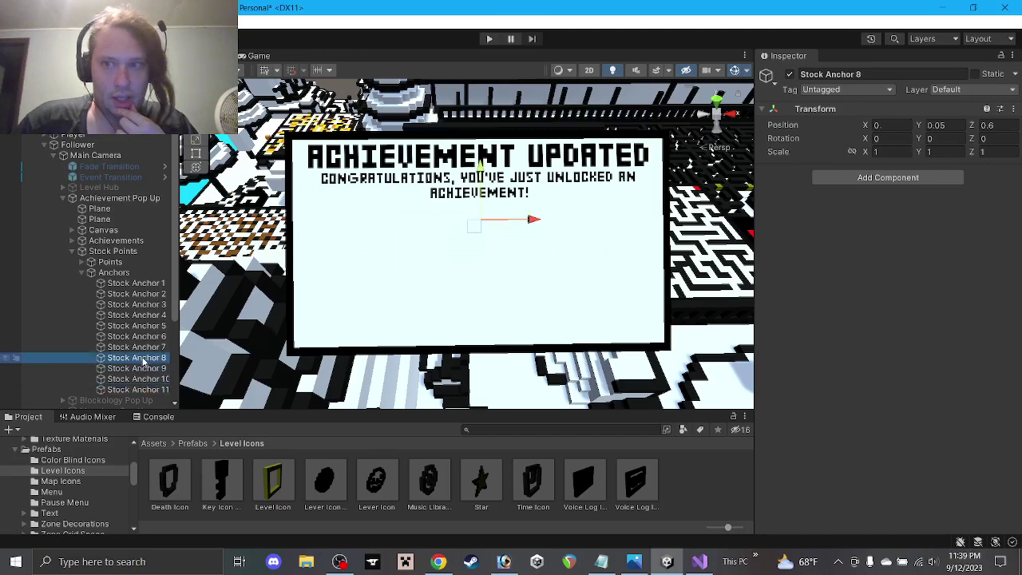
left_click(145, 369)
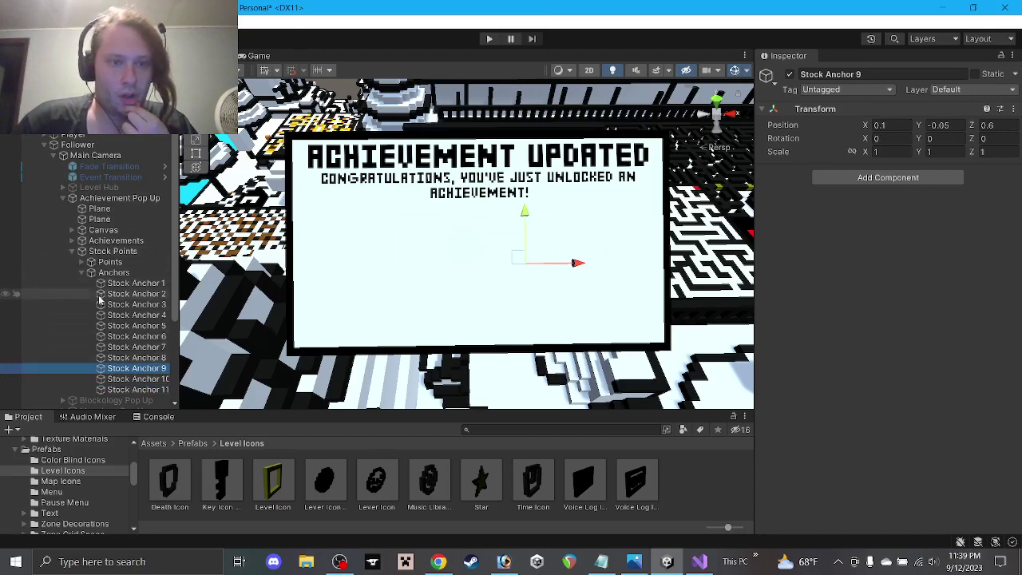
left_click(134, 359)
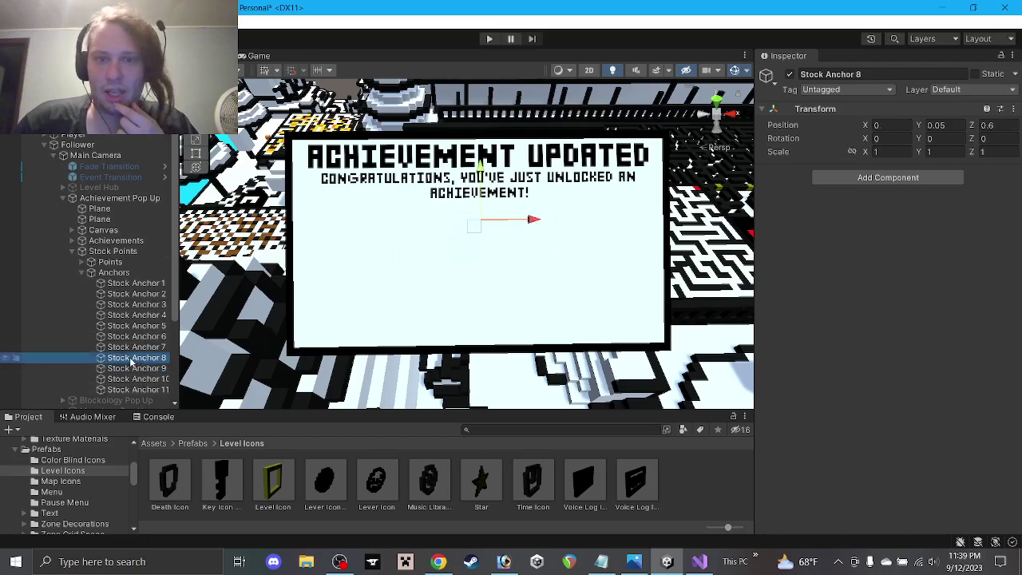
Step: Compare the positions of Stock Anchors 4, 1 and 5 with Stock Anchors 8 to 11 to find a five-point vertical layout
left_click(150, 317)
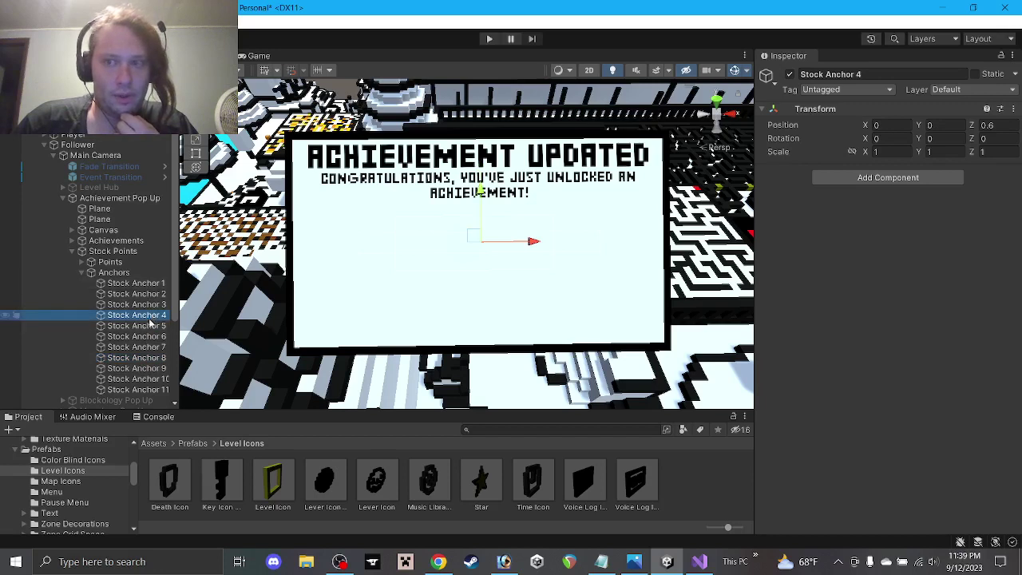
left_click(153, 358)
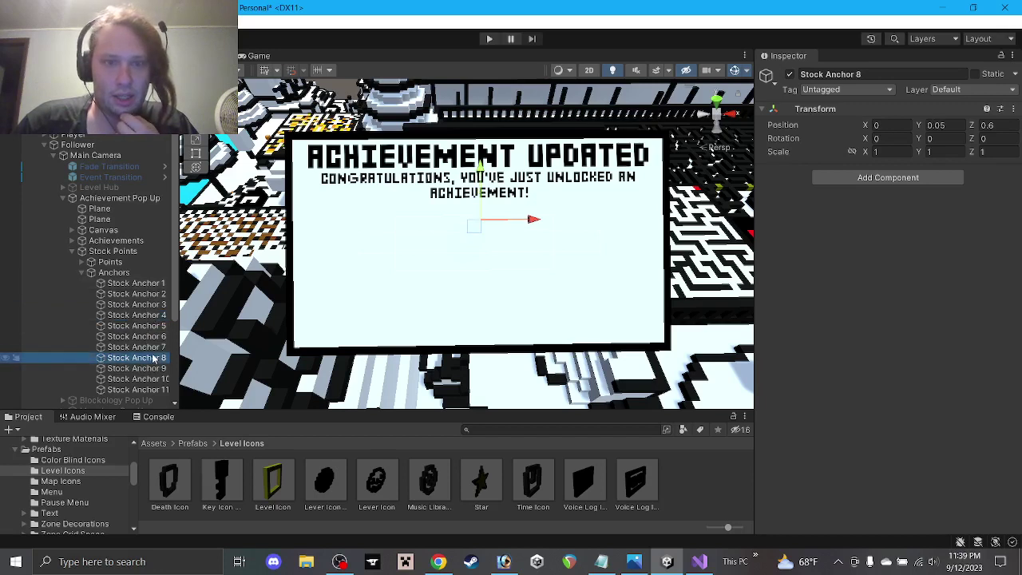
left_click(154, 369)
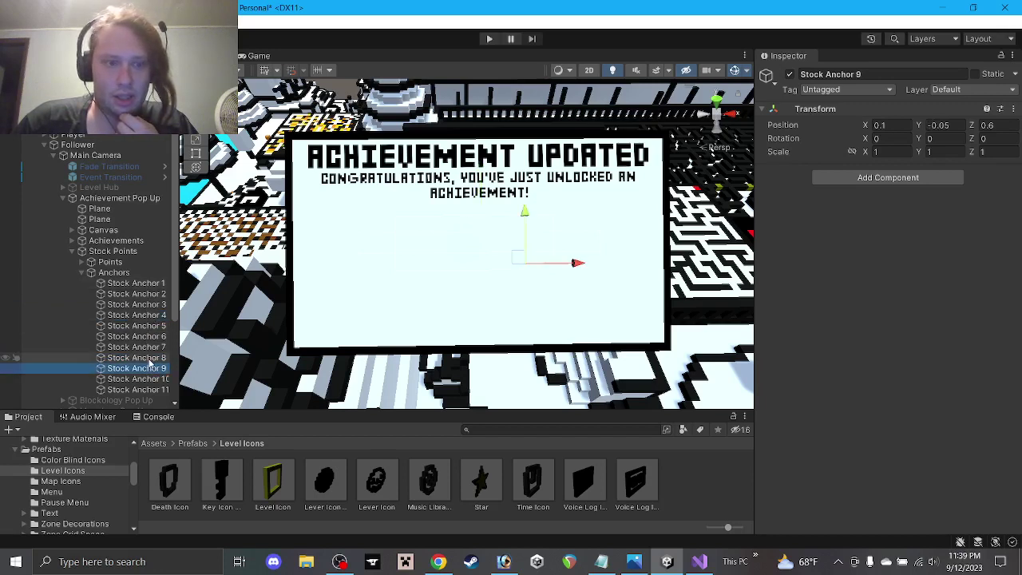
left_click(154, 379)
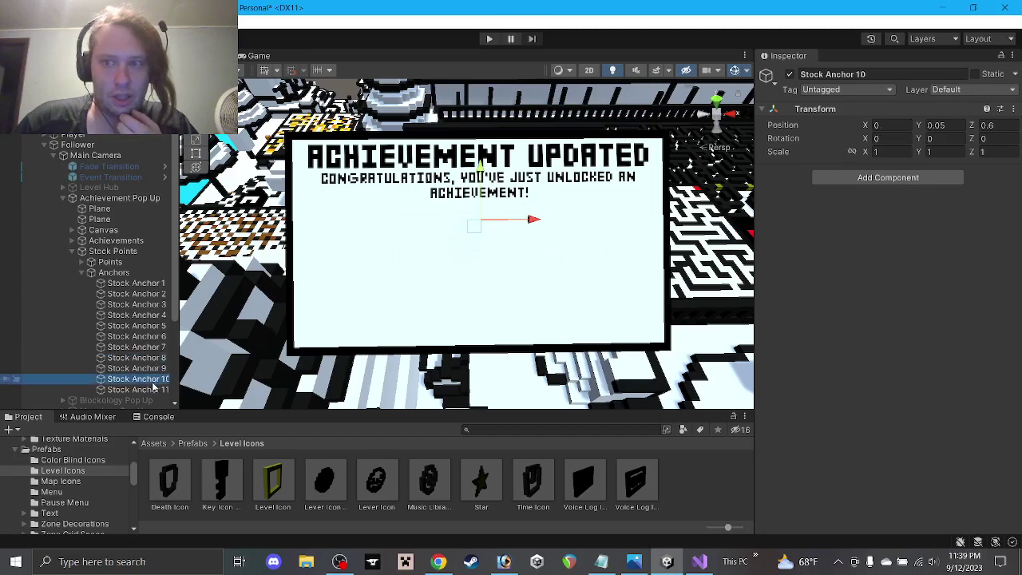
left_click(152, 389)
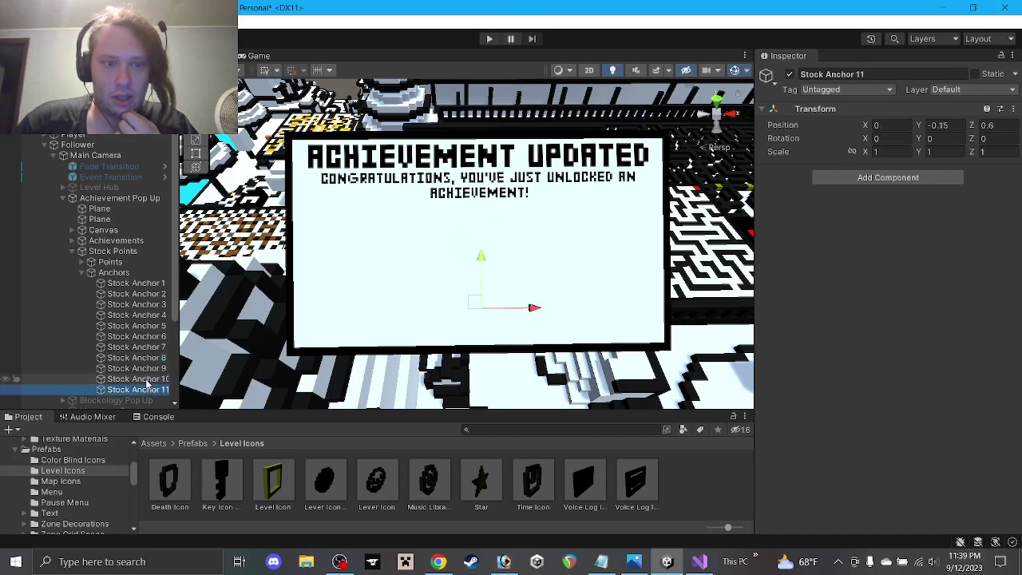
left_click(147, 380)
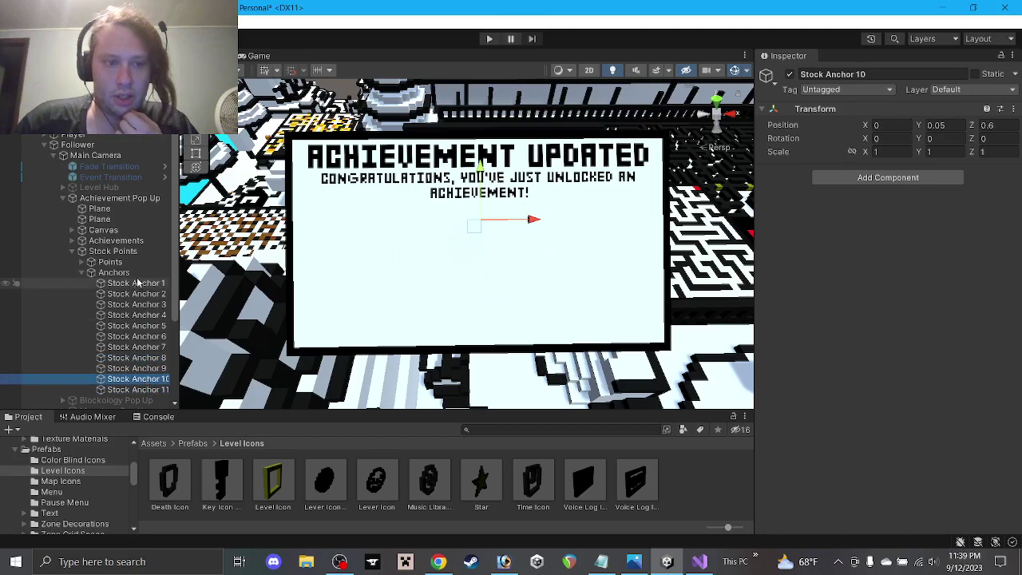
left_click(145, 316)
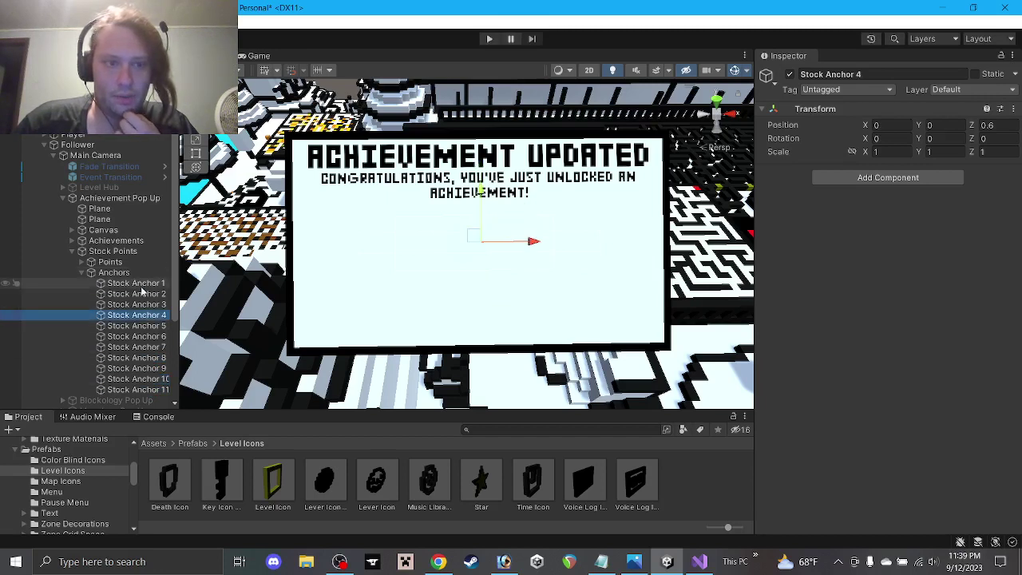
left_click(141, 288)
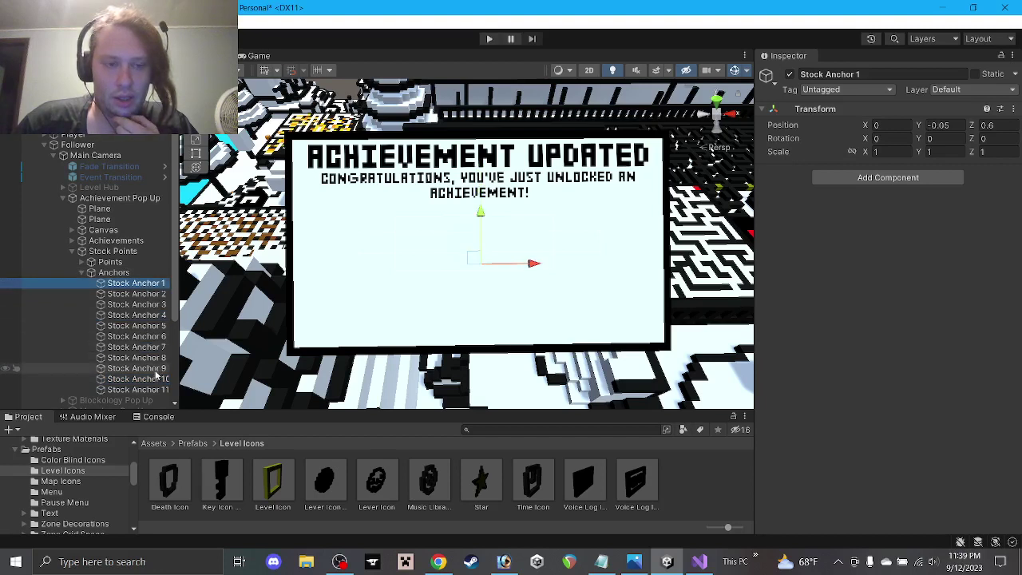
left_click(154, 326)
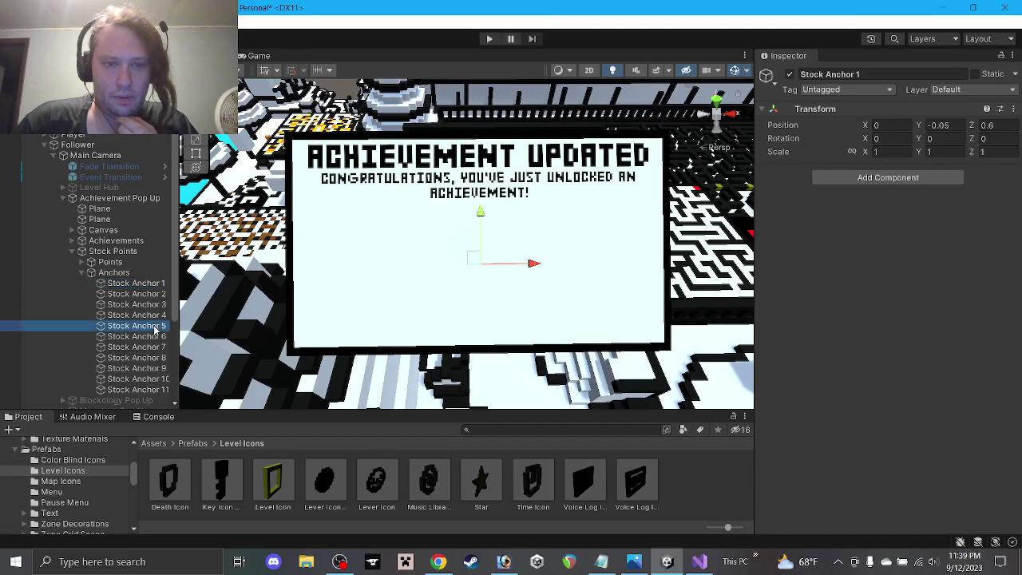
left_click(157, 379)
left_click(157, 389)
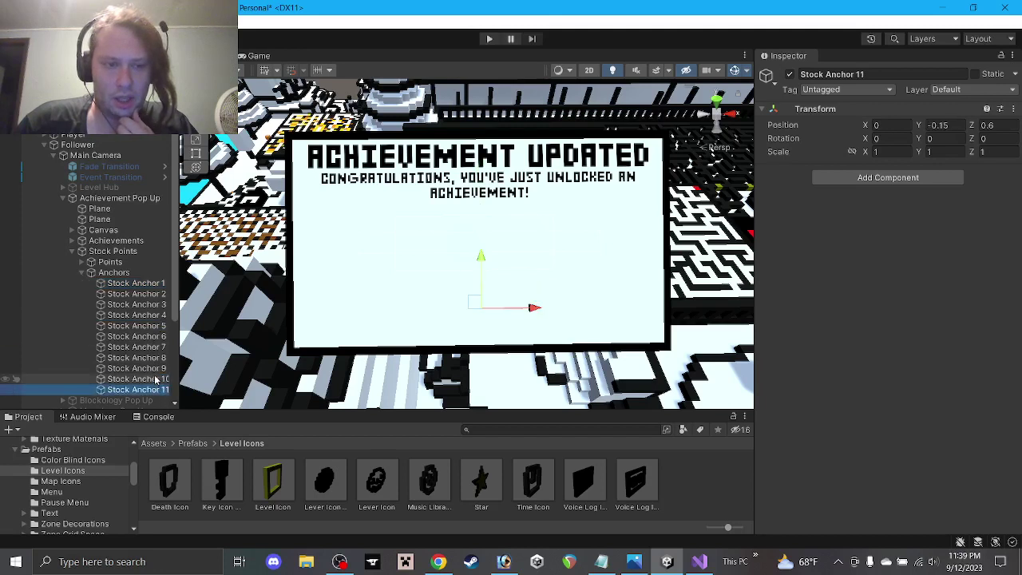
left_click(156, 368)
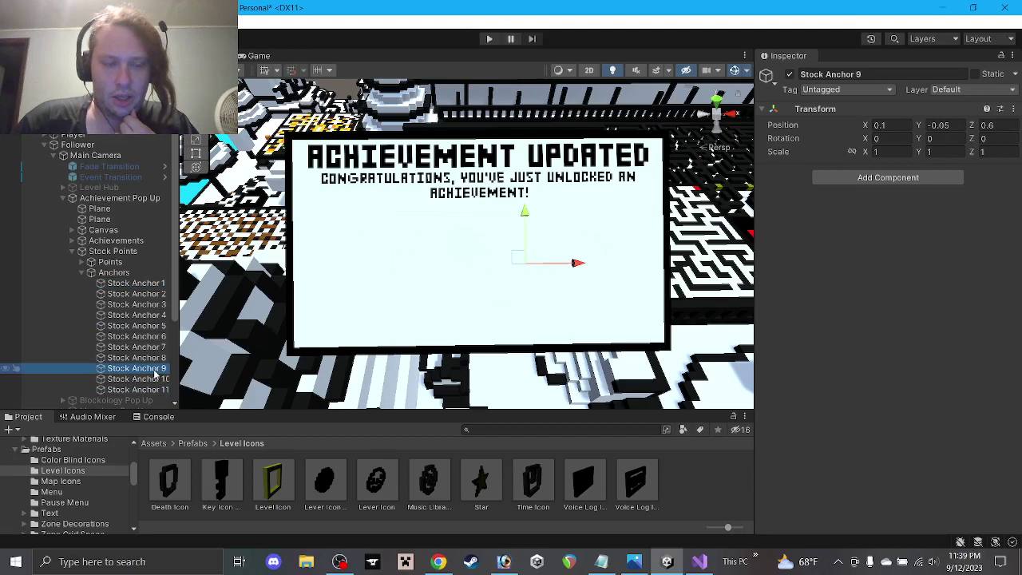
left_click(155, 377)
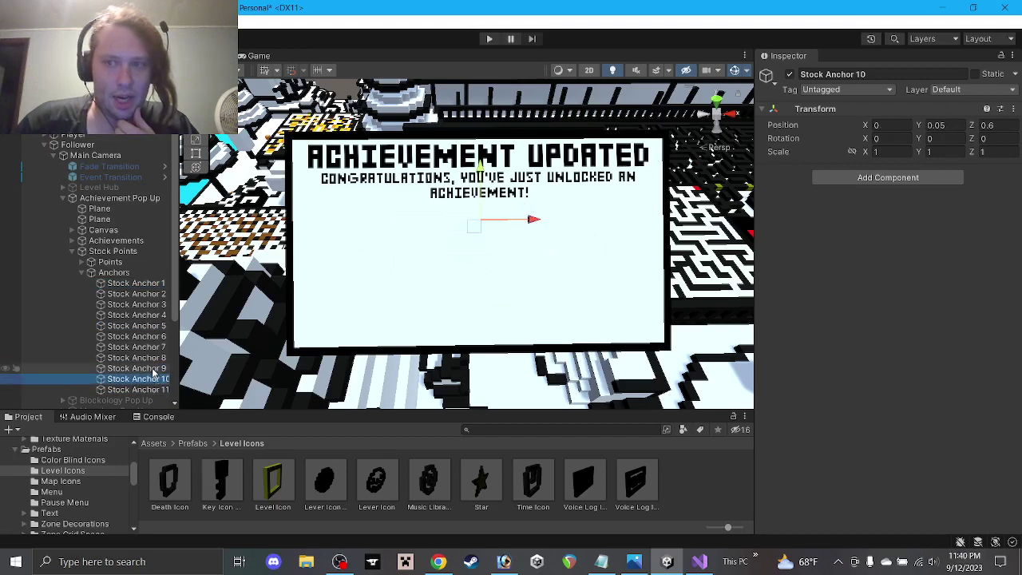
Step: Set Stock Anchor 9's position to X 0 and Y -0.15
left_click(155, 368)
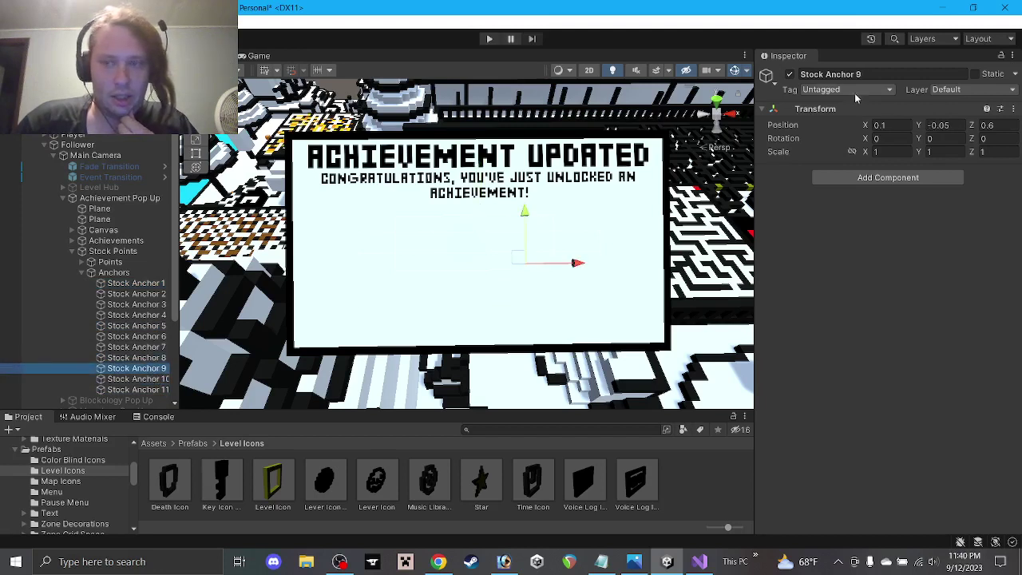
left_click(904, 125)
type("0")
key("Tab")
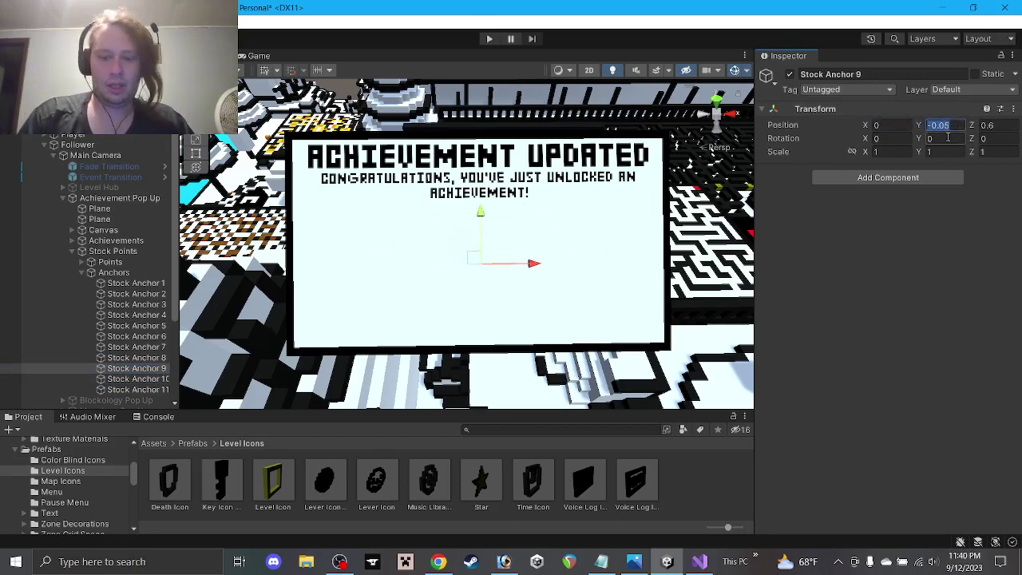
type("-0.15")
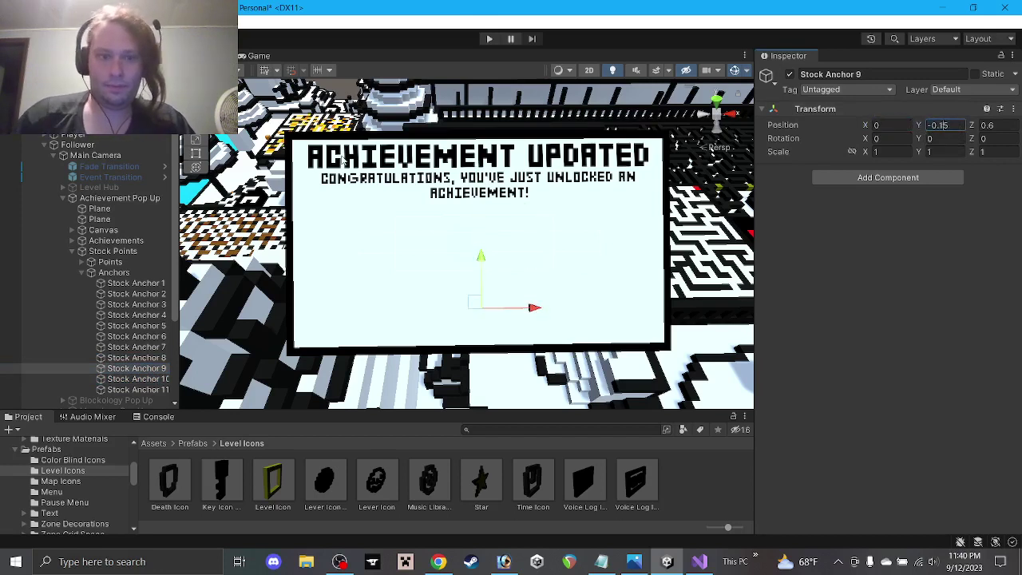
Step: Delete Stock Anchor 10 and Stock Anchor 11 from the Anchors group
left_click(134, 389)
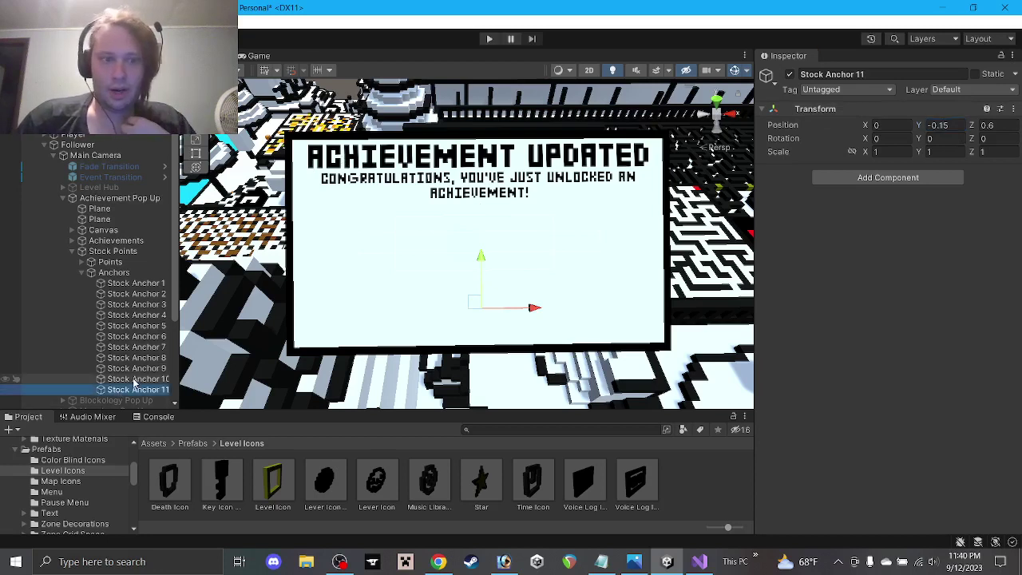
left_click(133, 380)
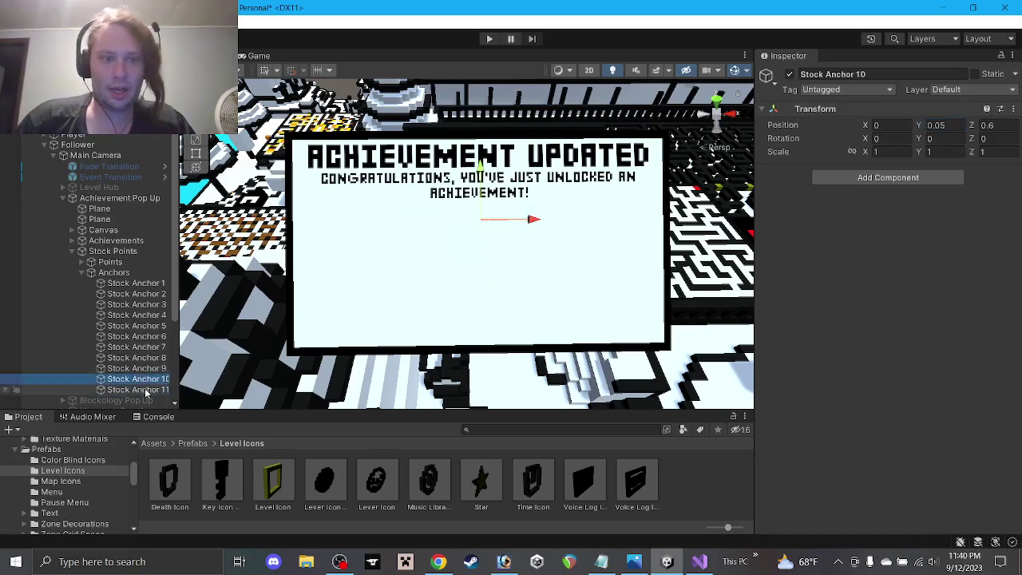
left_click(136, 389, "ctrl")
key("Delete")
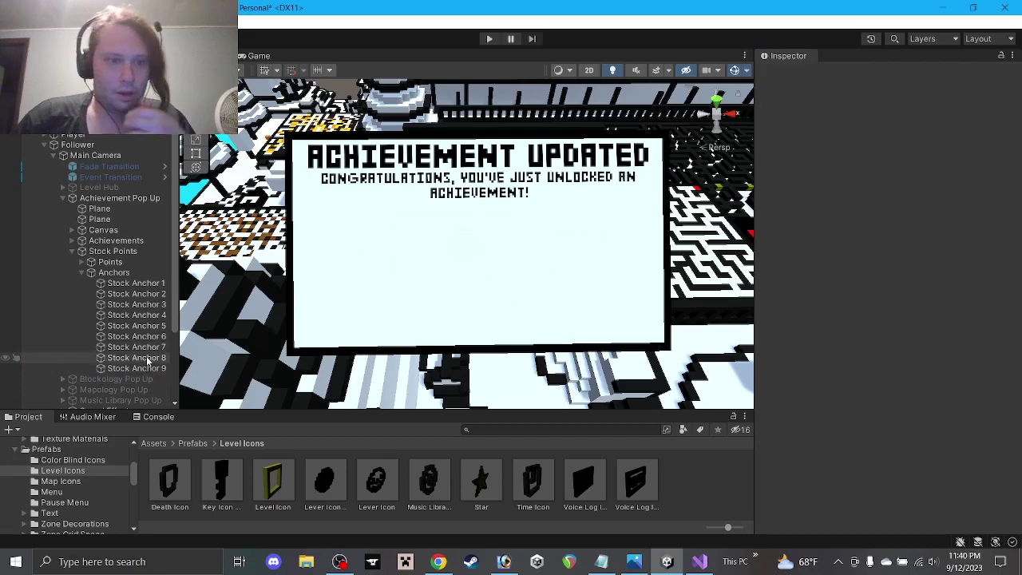
Step: Check the positions of Stock Anchors 8, 4, 1, 5 and 9 to determine their vertical order
left_click(148, 359)
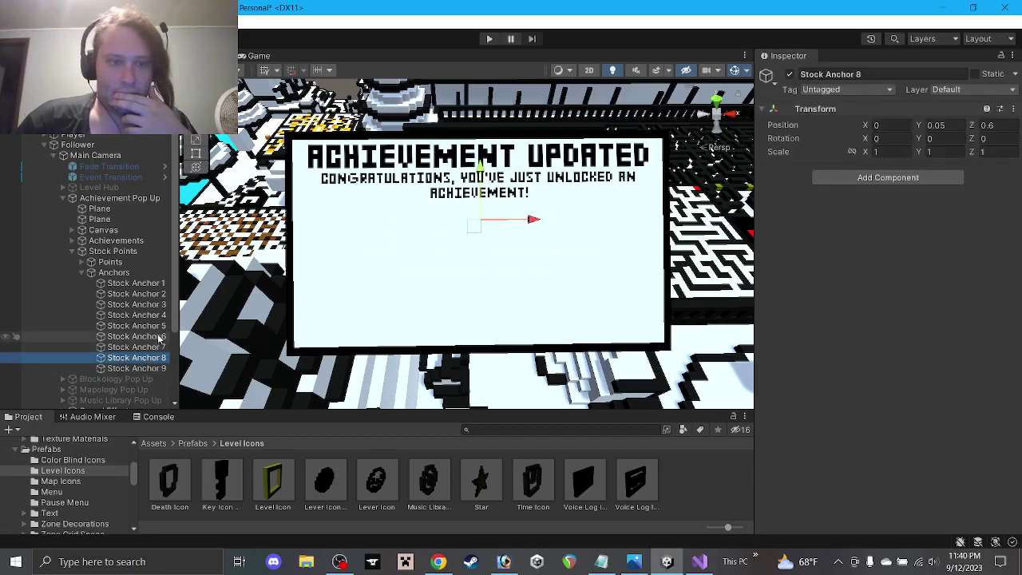
left_click(158, 317)
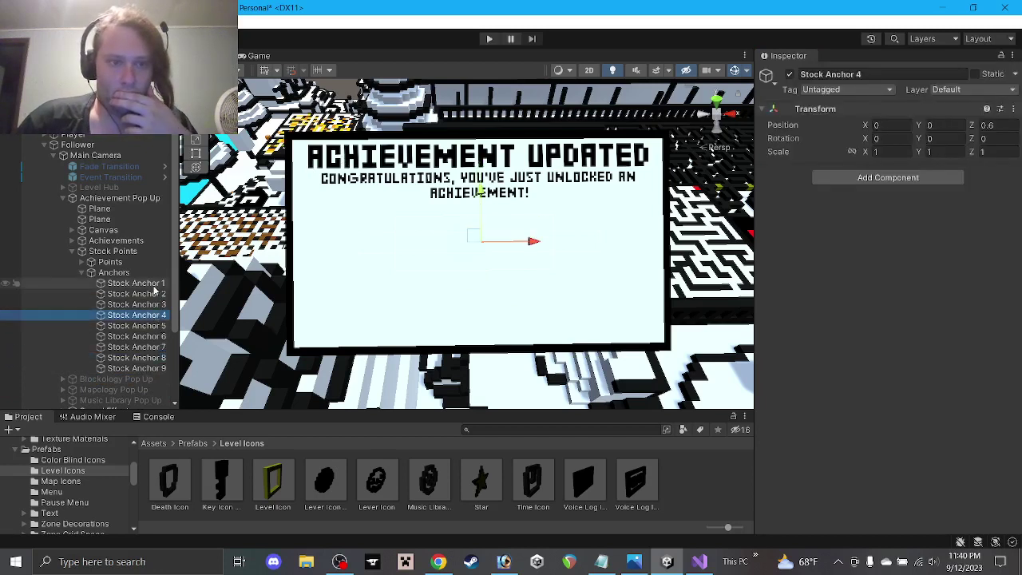
left_click(143, 284)
left_click(157, 326)
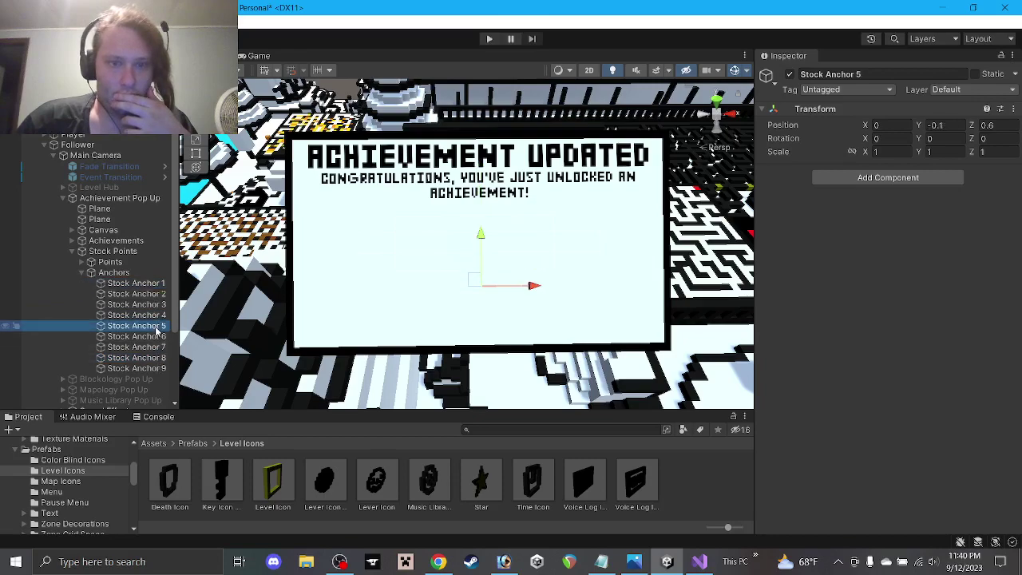
left_click(160, 369)
Step: In the AStock == 5 block in Visual Studio, set AStockPoint1, 2, 3 and 4 to AStockAnchor8, 4, 1 and 5, and save the script
left_click(700, 562)
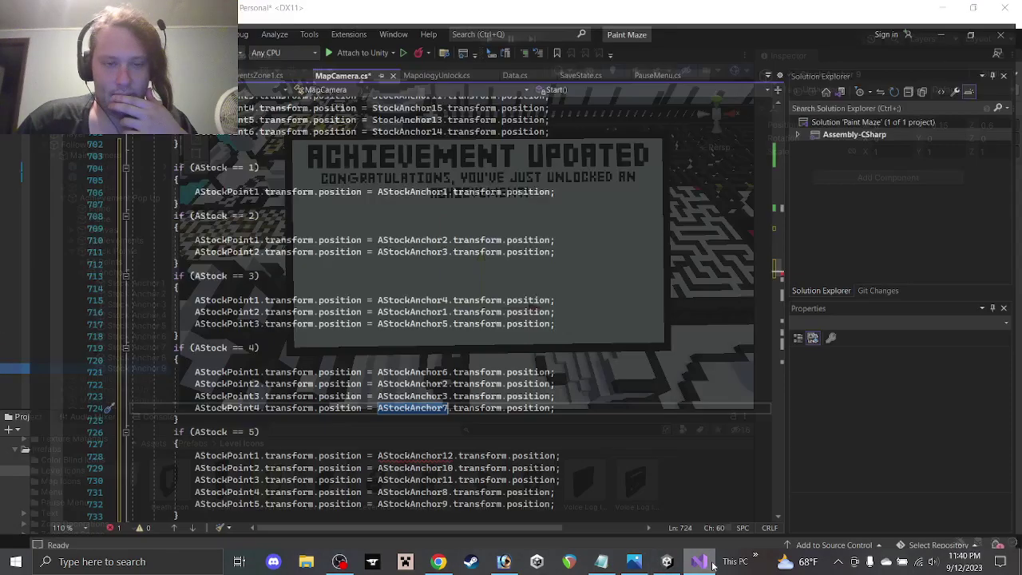
left_click(437, 448)
type("8")
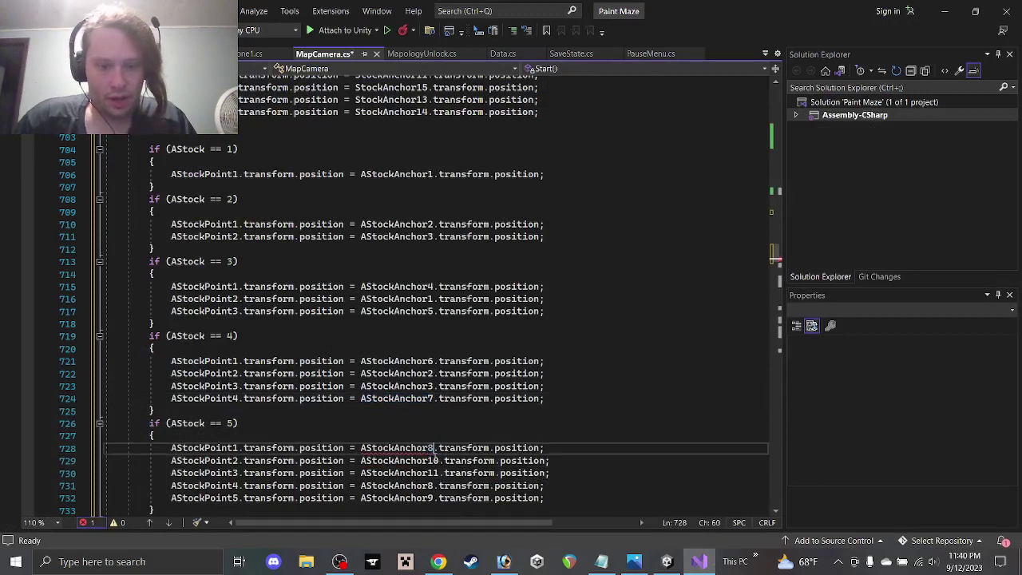
left_click(437, 461)
type("4")
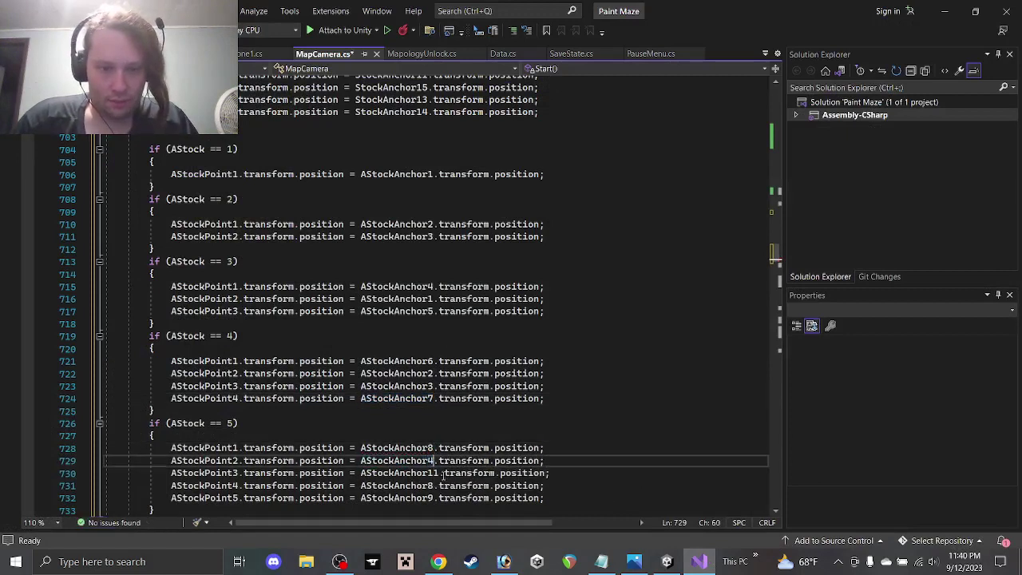
left_click(440, 472)
key("BackSpace")
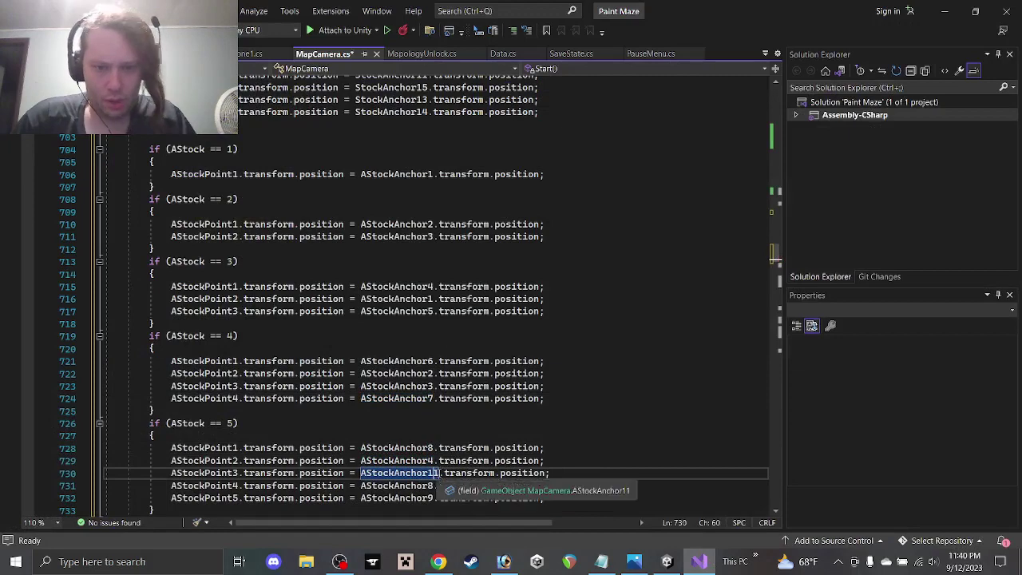
left_click(433, 486)
key("BackSpace")
type("5")
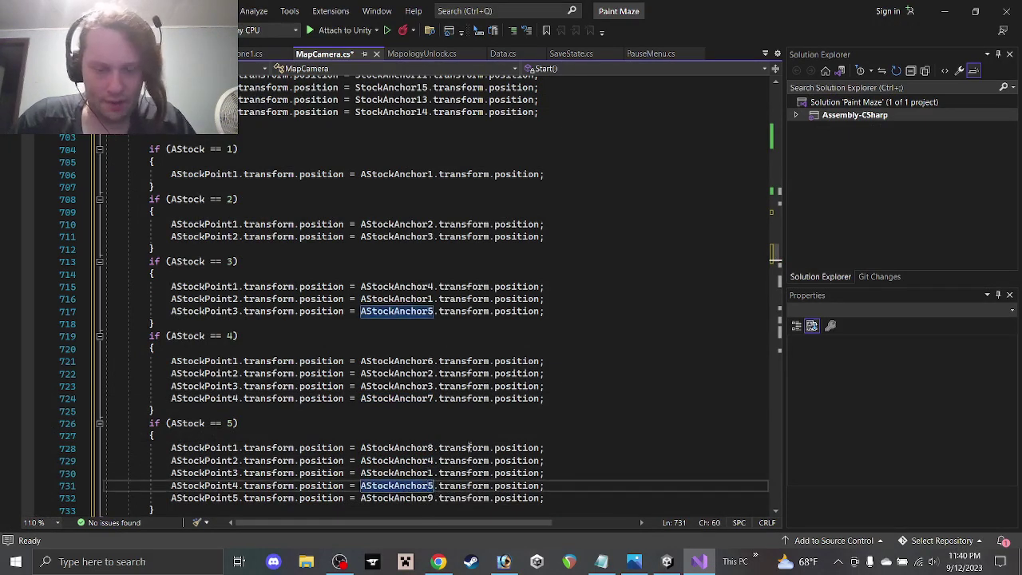
scroll(487, 429, "down", 1)
key("ctrl+s")
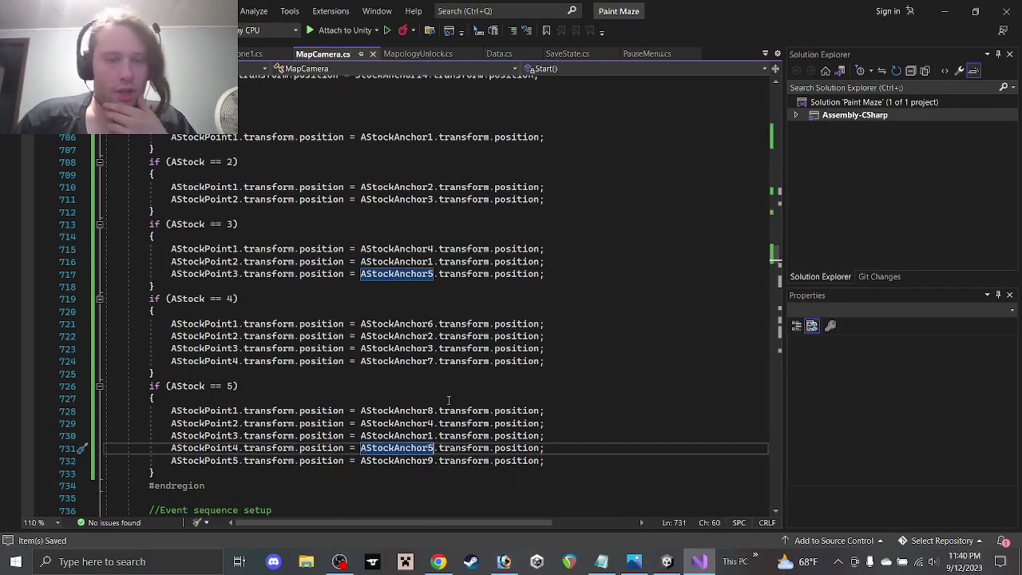
scroll(431, 256, "up", 20)
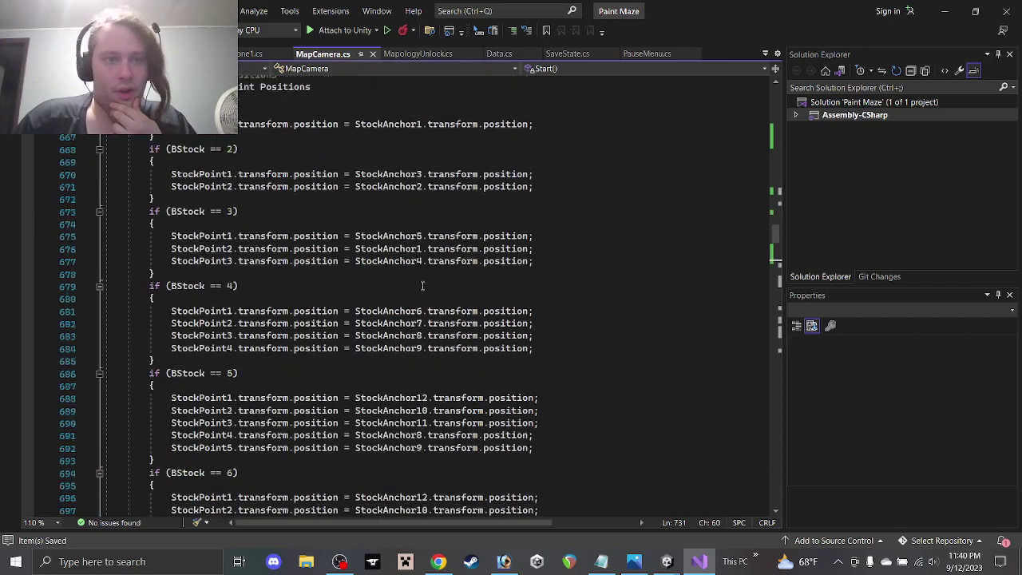
Step: Delete the AStockAnchor10 and AStockAnchor11 declarations from the Achievement Objects region of MapCamera.cs
scroll(346, 300, "up", 15)
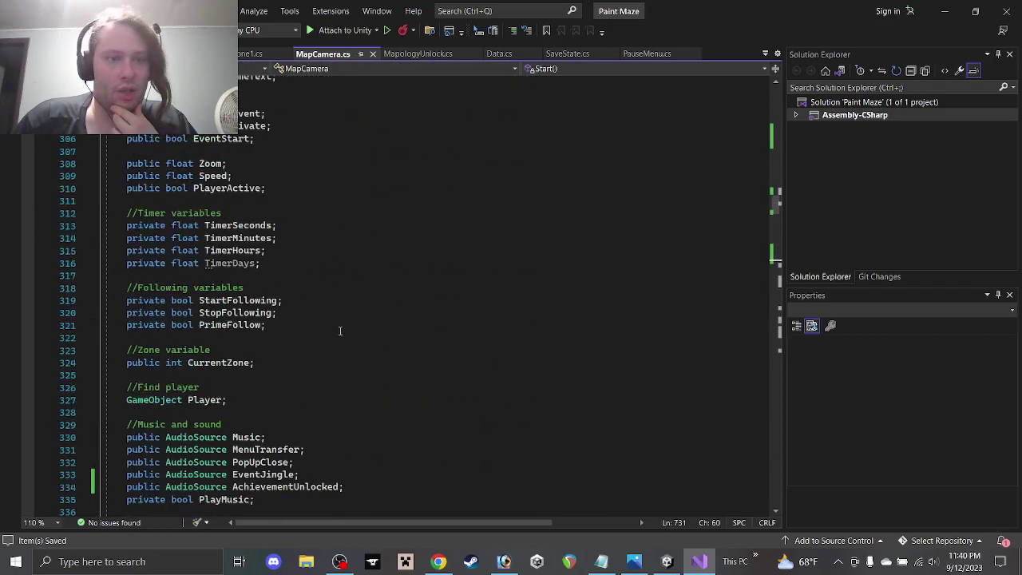
scroll(333, 329, "up", 15)
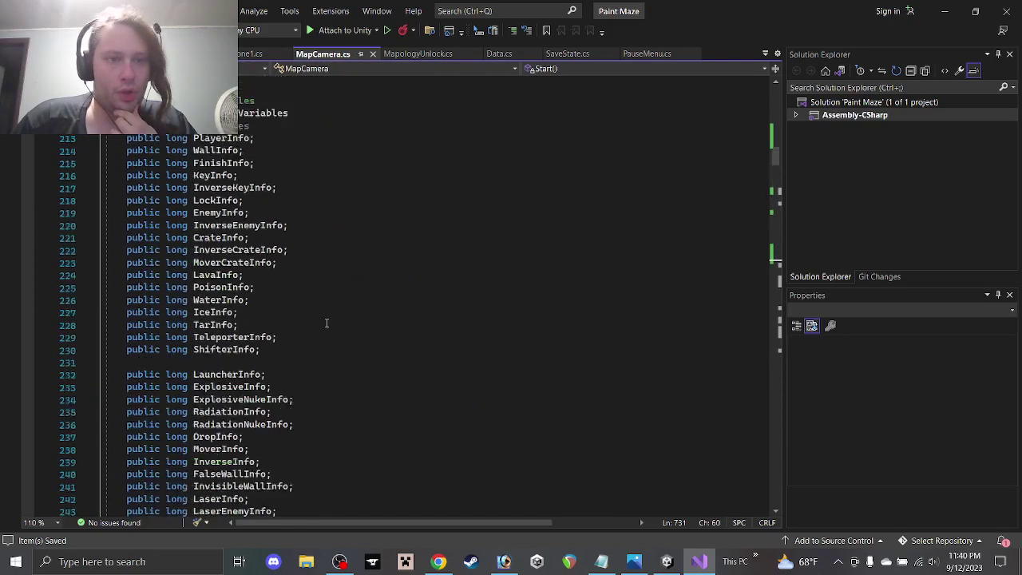
scroll(336, 290, "up", 4)
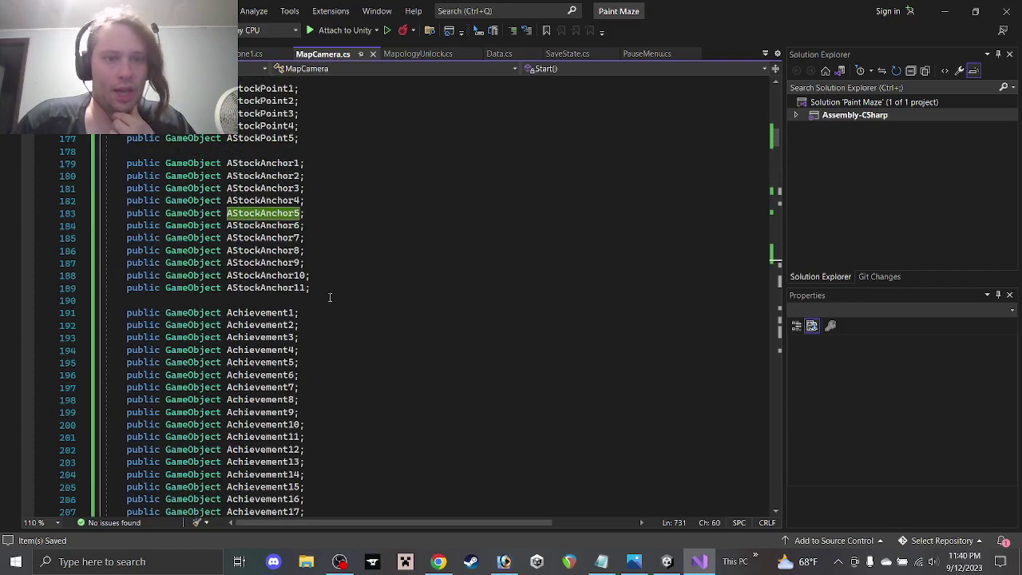
left_click_drag(327, 288, 108, 275)
key("BackSpace")
key("BackSpace")
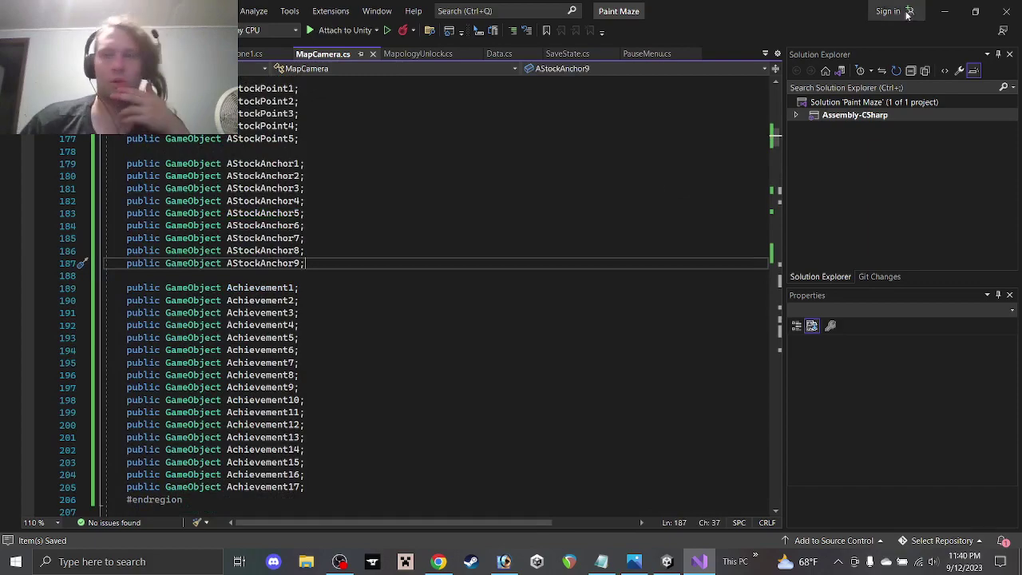
scroll(360, 335, "down", 11)
scroll(360, 335, "down", 20)
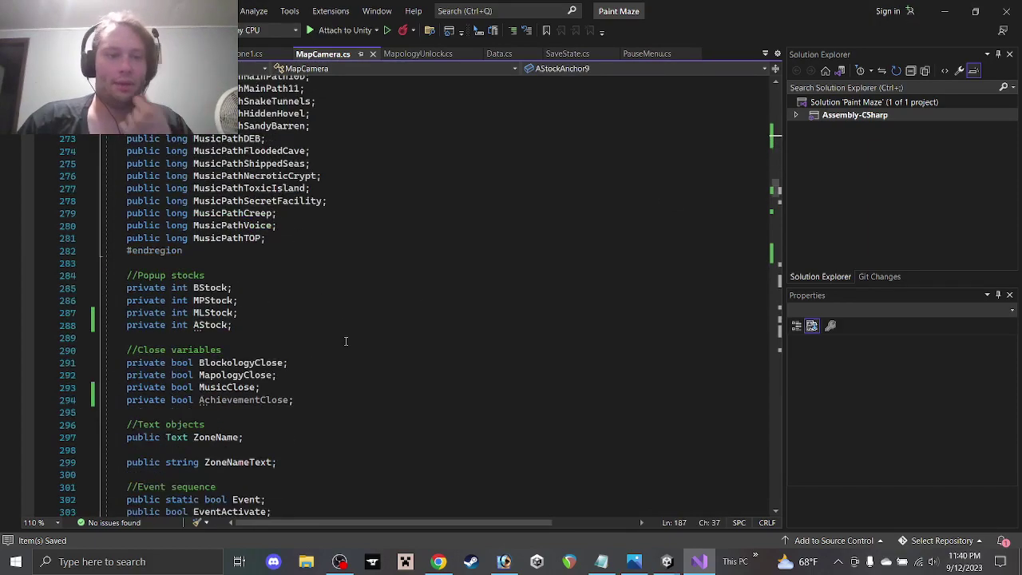
scroll(334, 341, "down", 20)
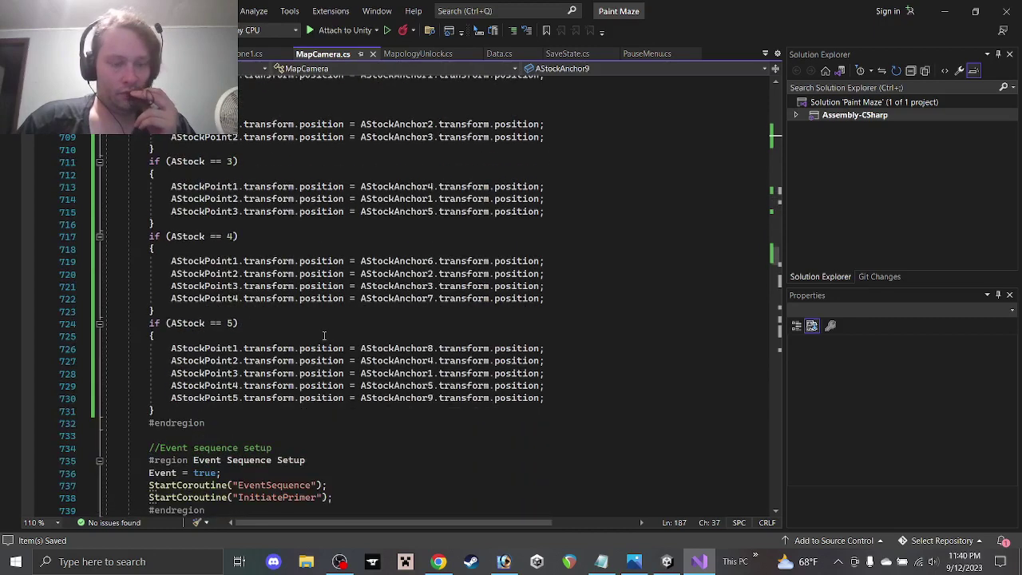
scroll(324, 336, "up", 1)
Step: Switch to Unity, check the A Stock Point and A Stock Anchor references on the Follower object, and save the scene
left_click(944, 12)
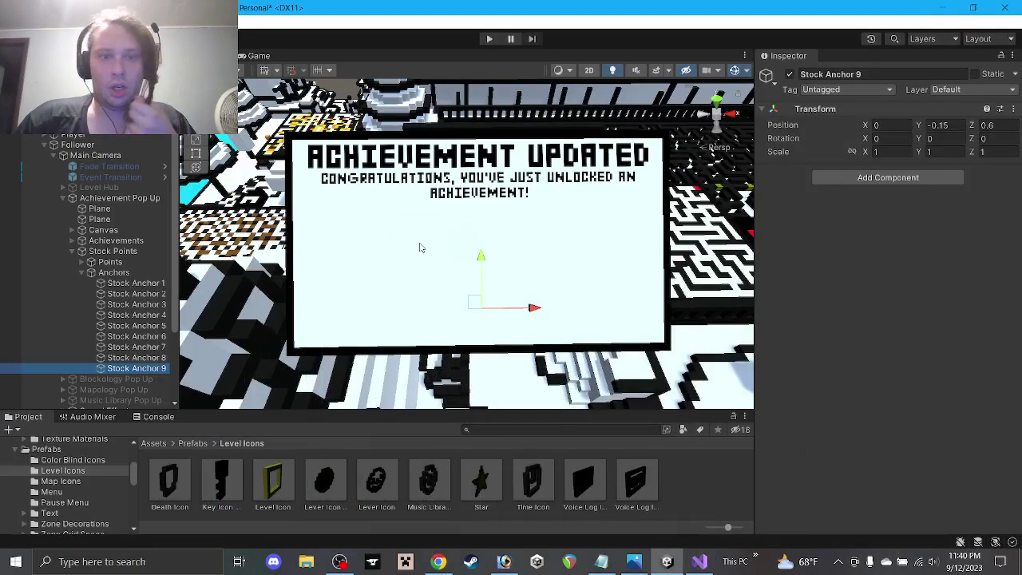
left_click(110, 369)
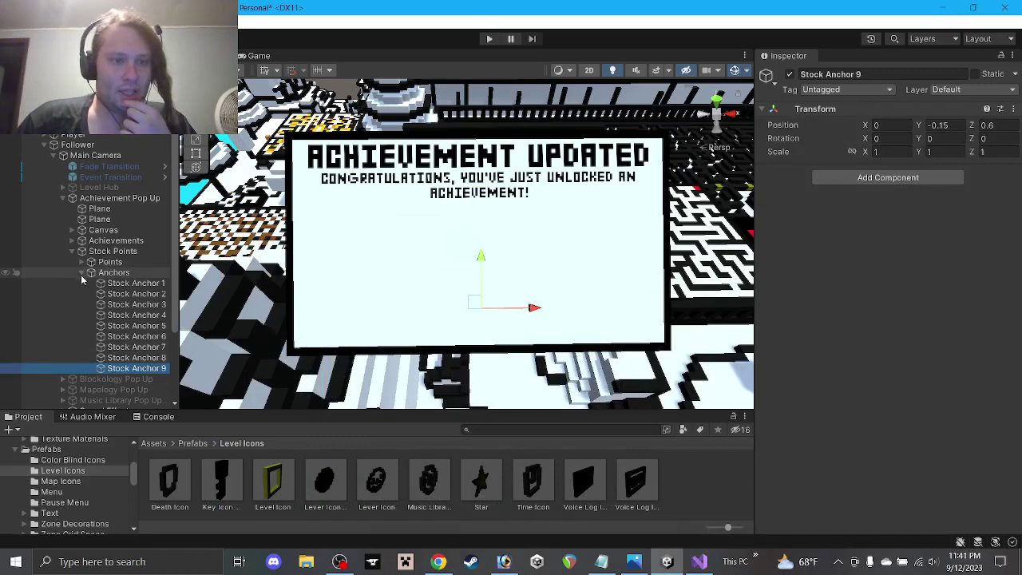
left_click(81, 275)
left_click(82, 251)
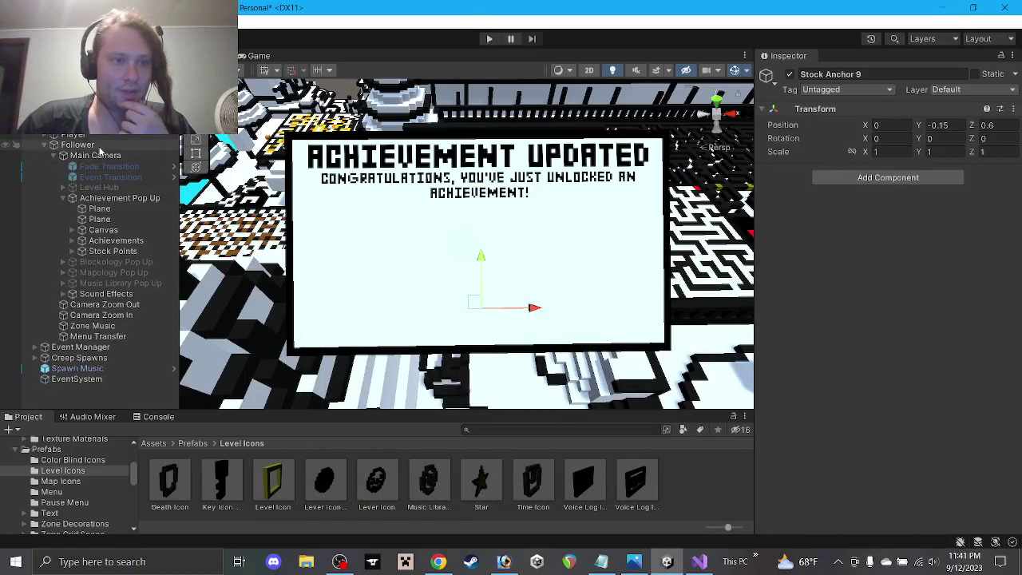
left_click(98, 155)
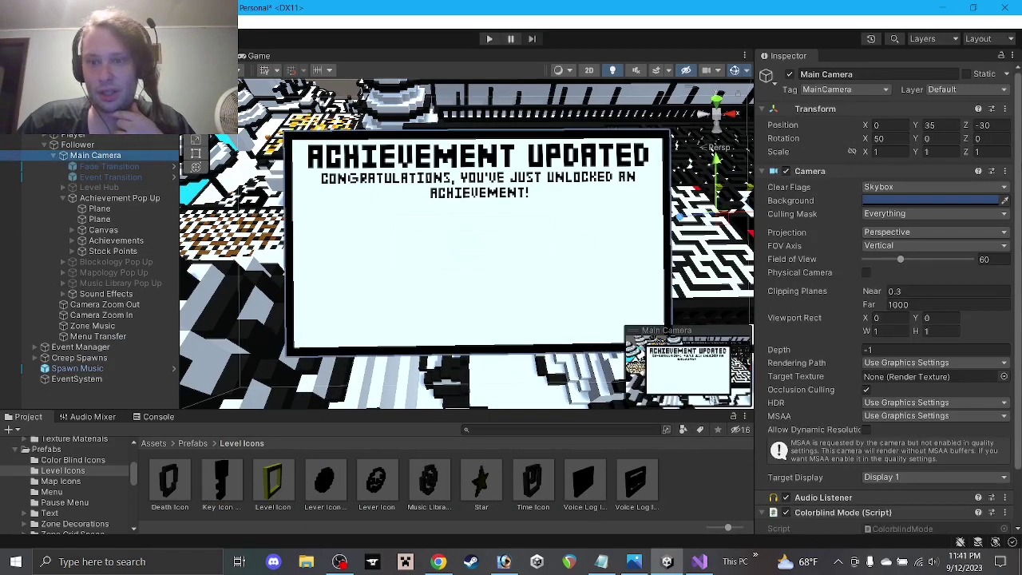
scroll(887, 296, "down", 2)
left_click(98, 145)
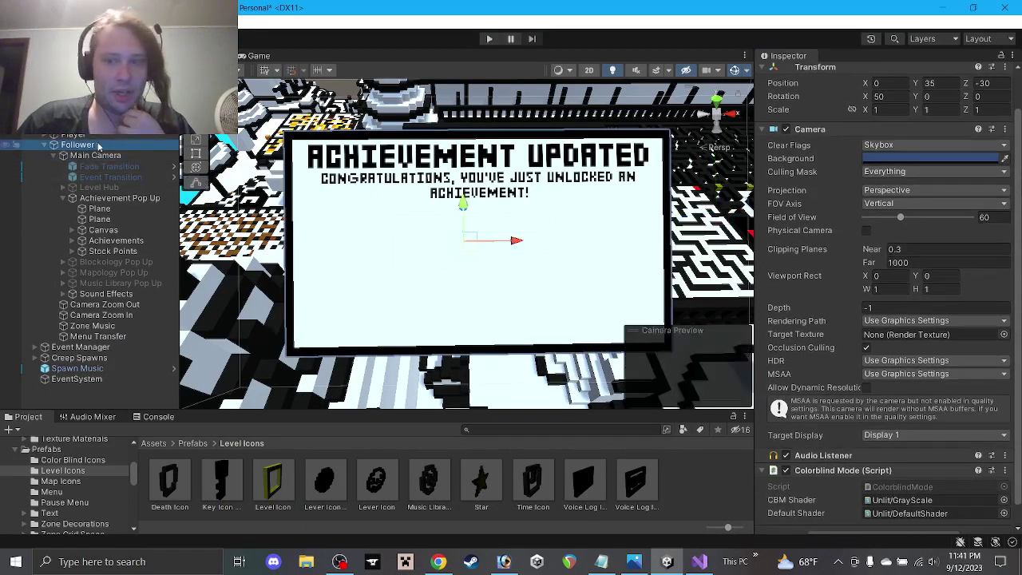
left_click_drag(1014, 147, 1018, 373)
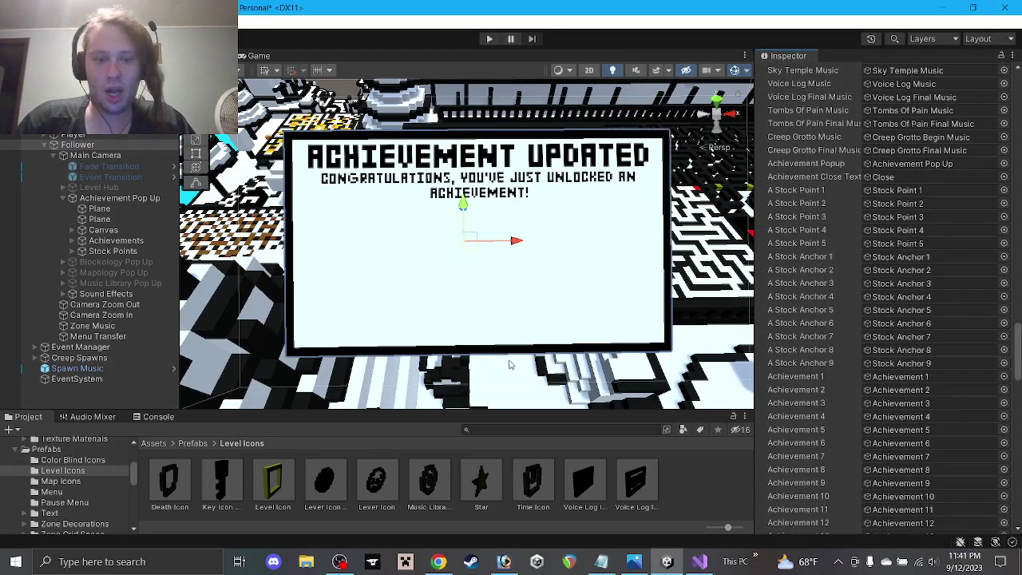
left_click(342, 565)
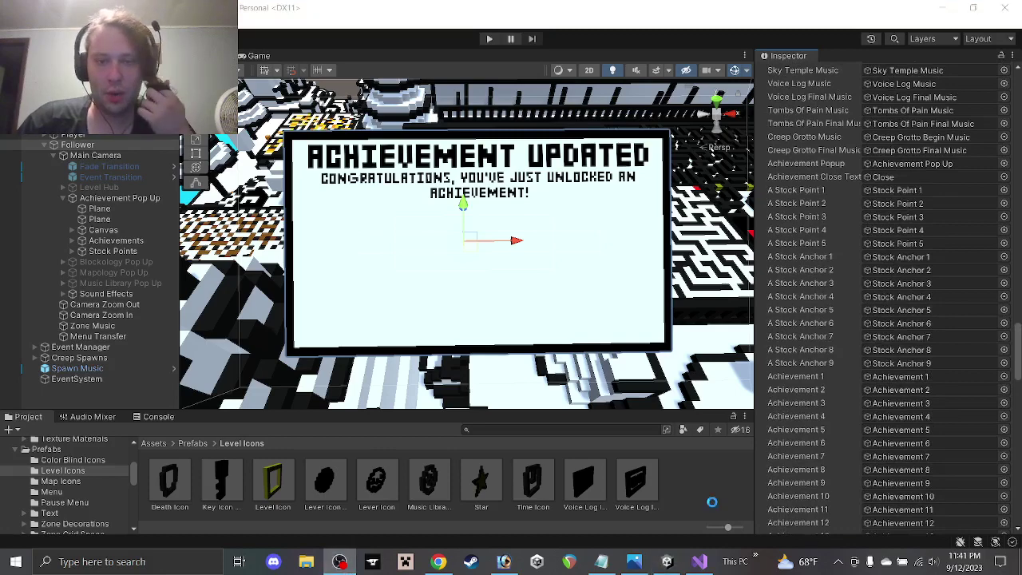
Step: Switch to Visual Studio, examine the Close Popups region, coroutines and Achievement Objects in MapCamera.cs, and close it to return to Unity
left_click(699, 561)
scroll(296, 258, "down", 10)
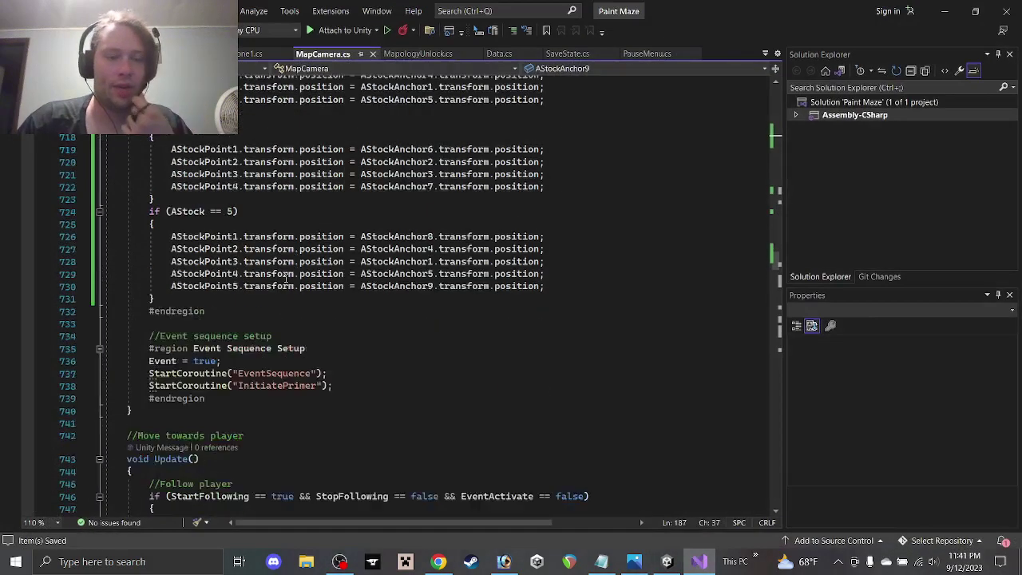
scroll(269, 244, "down", 3)
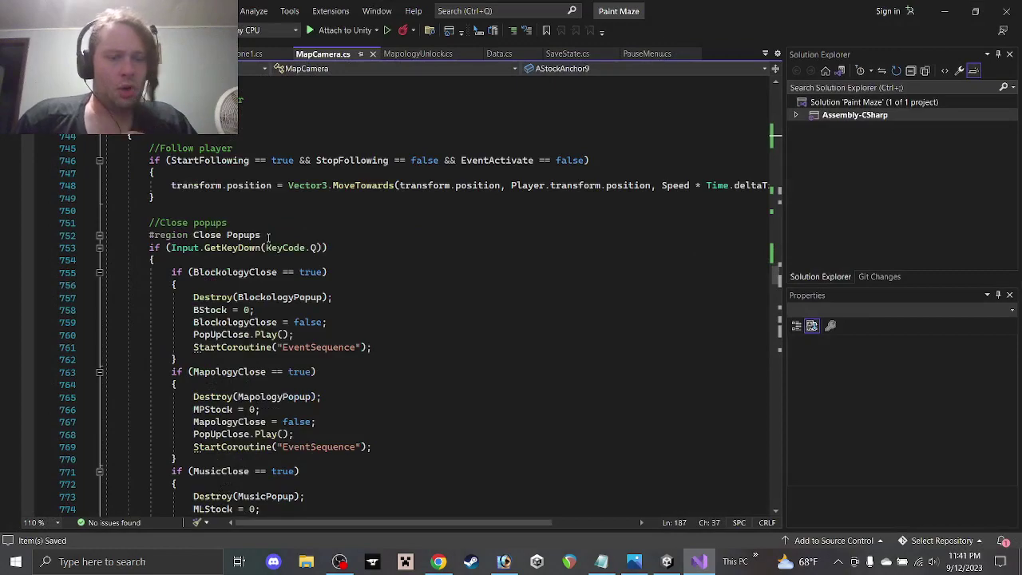
scroll(268, 238, "down", 4)
scroll(268, 234, "up", 2)
scroll(293, 221, "down", 10)
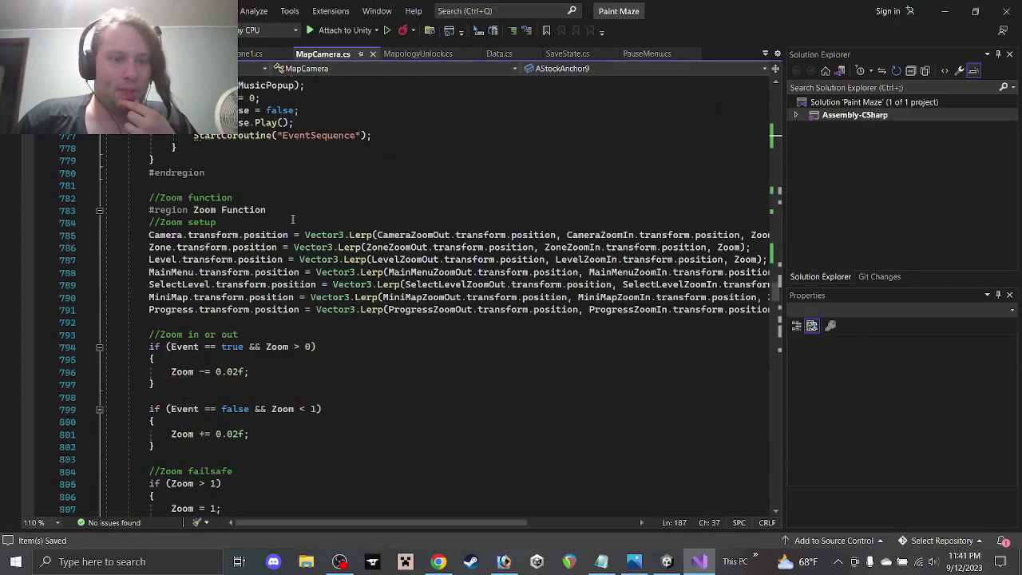
scroll(288, 216, "up", 10)
scroll(283, 209, "up", 1)
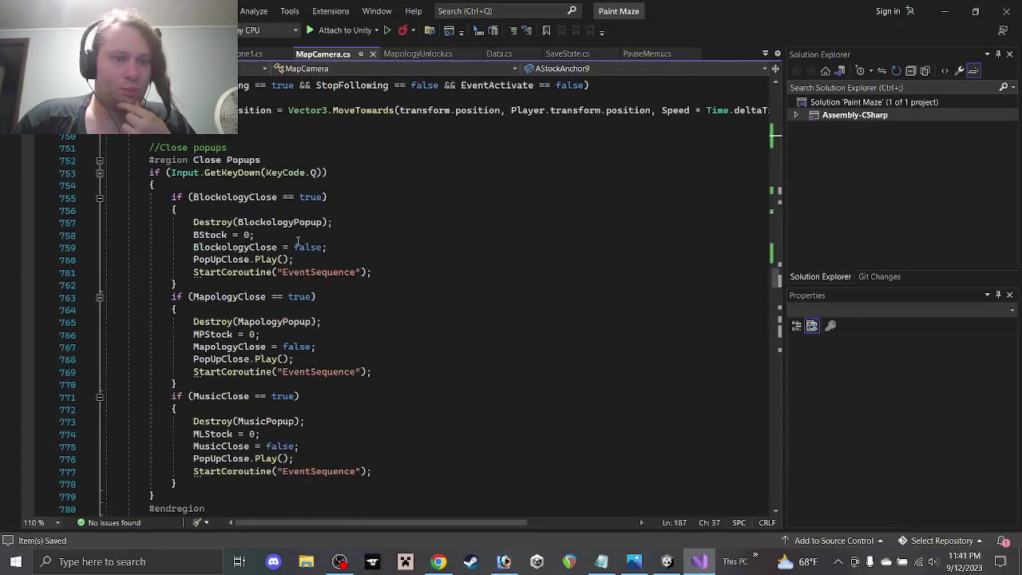
scroll(291, 276, "down", 14)
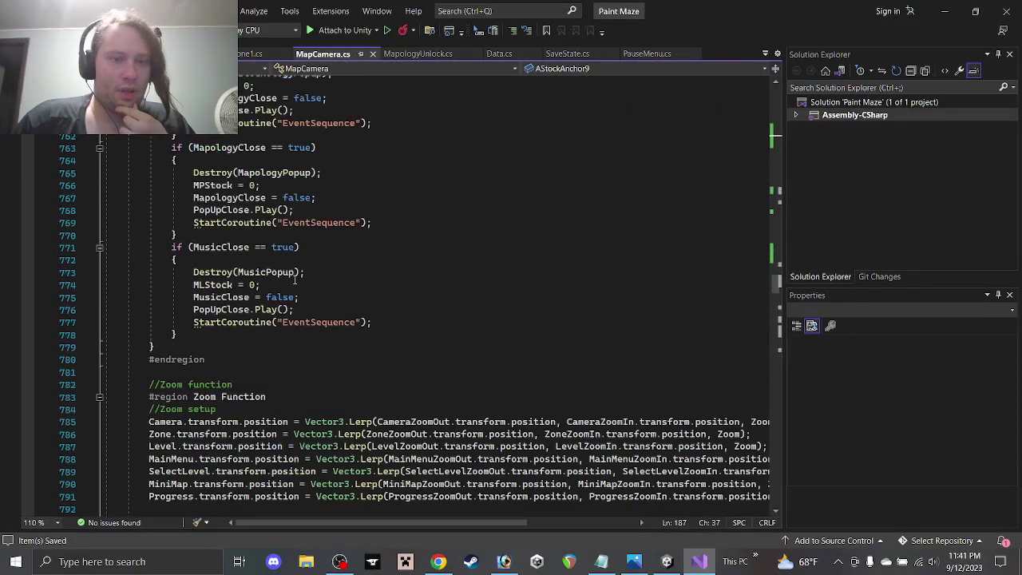
scroll(286, 268, "down", 20)
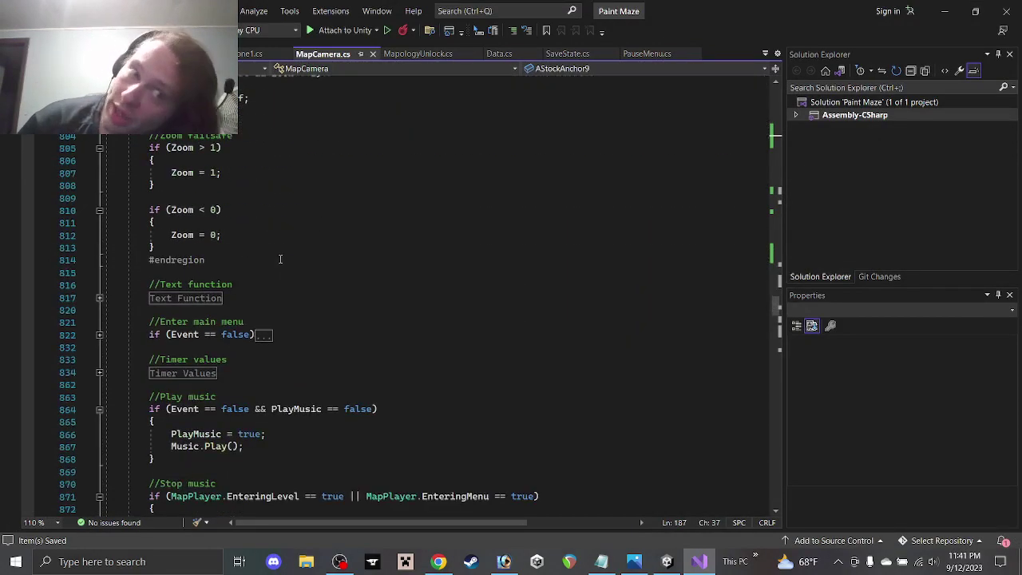
scroll(274, 259, "down", 5)
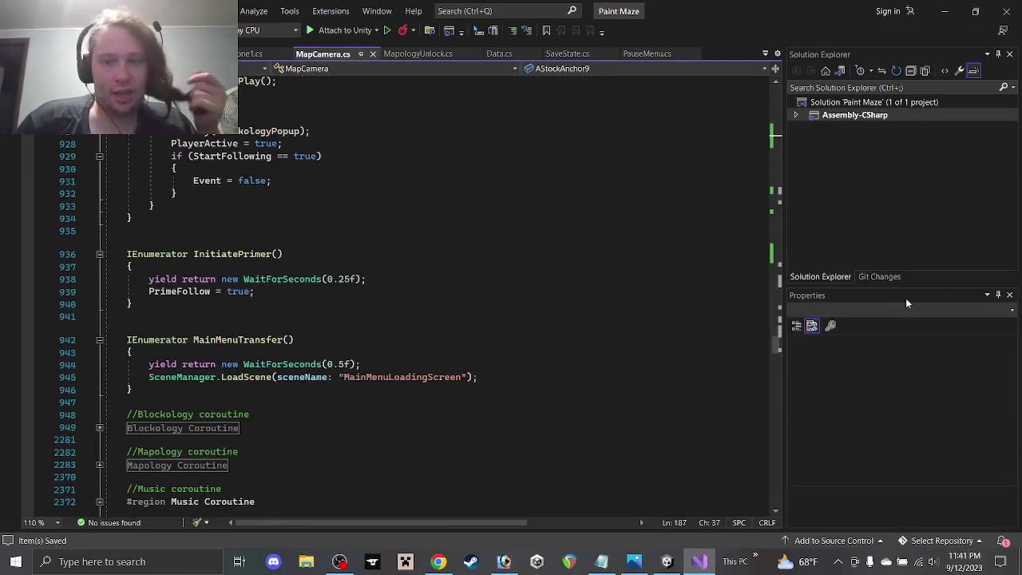
left_click_drag(778, 352, 766, 131)
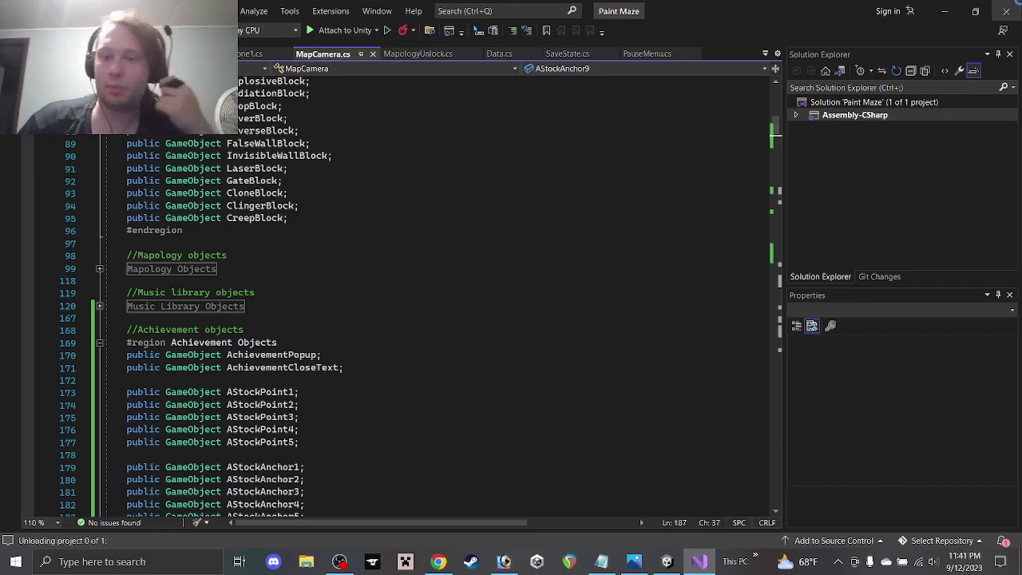
key("alt+Tab")
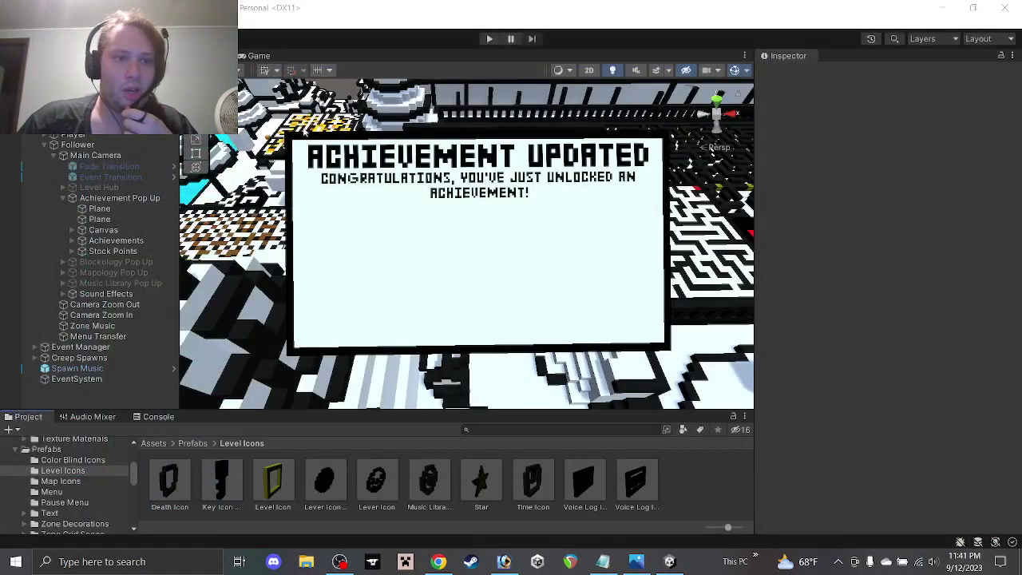